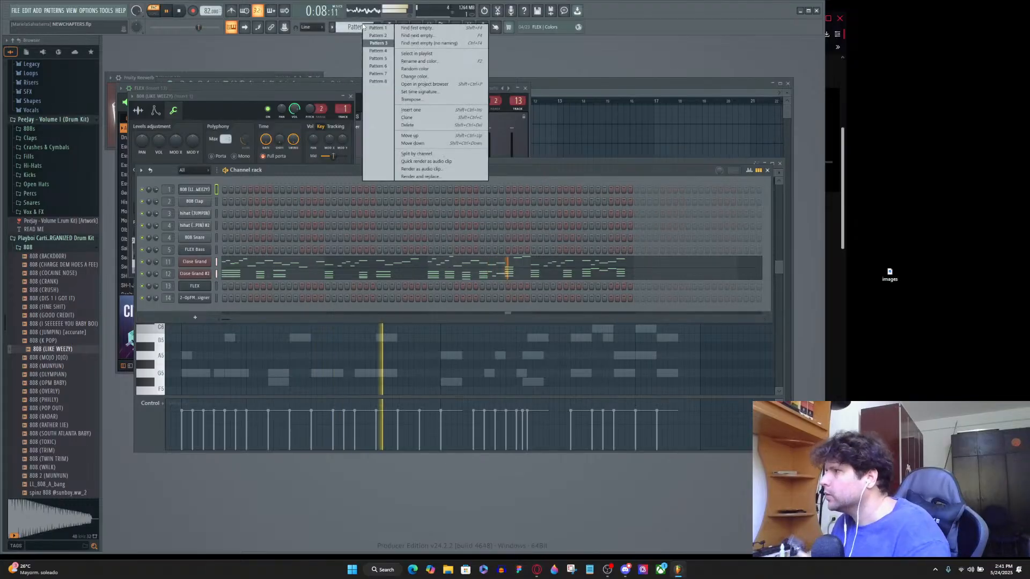
Clone Pattern 3 and move the copy down to the end of the pattern list.
{"action": "left_click", "coordinate": [408, 118]}
{"action": "key", "text": "ctrl+shift+Down"}
{"action": "key", "text": "ctrl+shift+Down"}
{"action": "key", "text": "ctrl+shift+Down"}
{"action": "key", "text": "ctrl+shift+Down"}
{"action": "key", "text": "ctrl+shift+Down"}
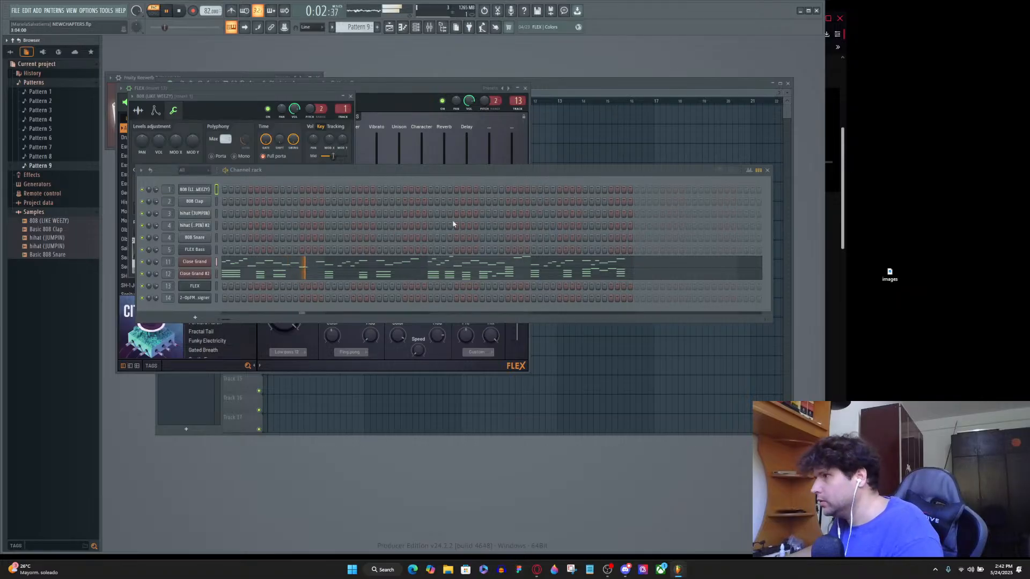
In the cloned pattern's Close Grand #2 piano roll, transpose the chord at the start of bar 4 up five semitones to E5, G5, B5, D6.
{"action": "left_click", "coordinate": [373, 276]}
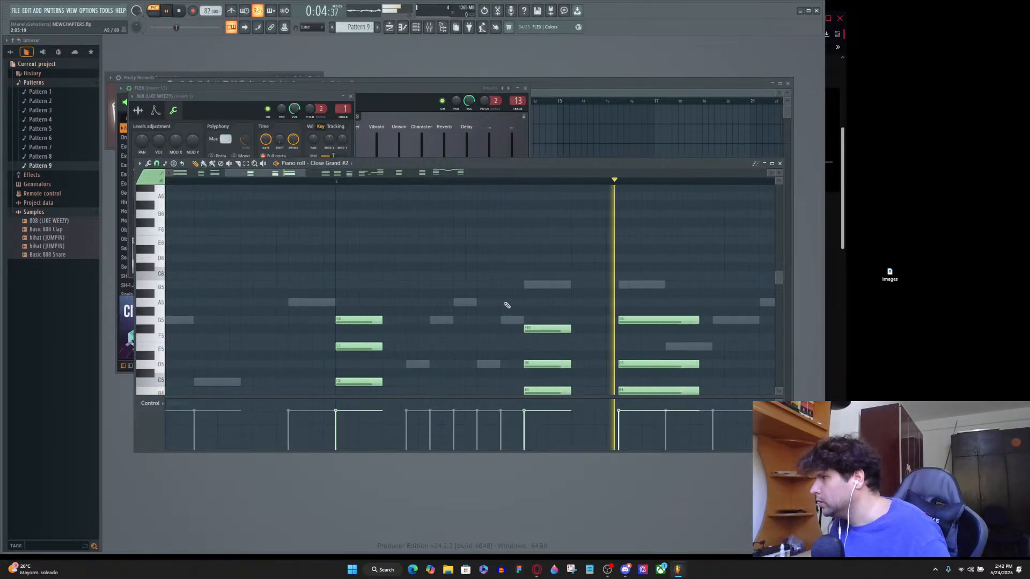
{"action": "scroll", "coordinate": [516, 304], "scroll_direction": "up", "scroll_amount": 2}
{"action": "scroll", "coordinate": [572, 281], "scroll_direction": "down", "scroll_amount": 2}
{"action": "scroll", "coordinate": [583, 276], "scroll_direction": "up", "scroll_amount": 4}
{"action": "scroll", "coordinate": [637, 278], "scroll_direction": "down", "scroll_amount": 6}
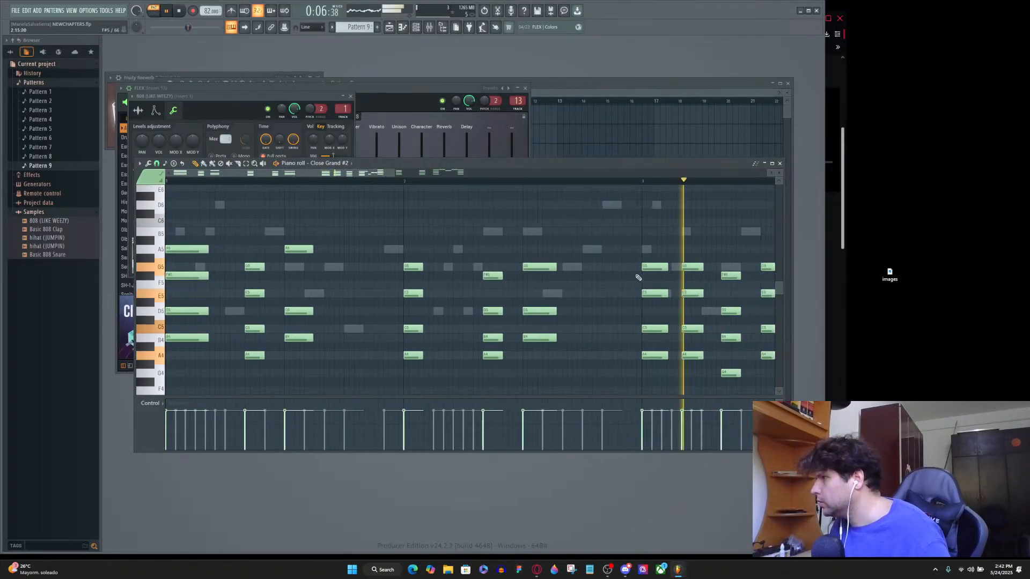
{"action": "scroll", "coordinate": [610, 292], "scroll_direction": "up", "scroll_amount": 3}
{"action": "scroll", "coordinate": [633, 288], "scroll_direction": "down", "scroll_amount": 2}
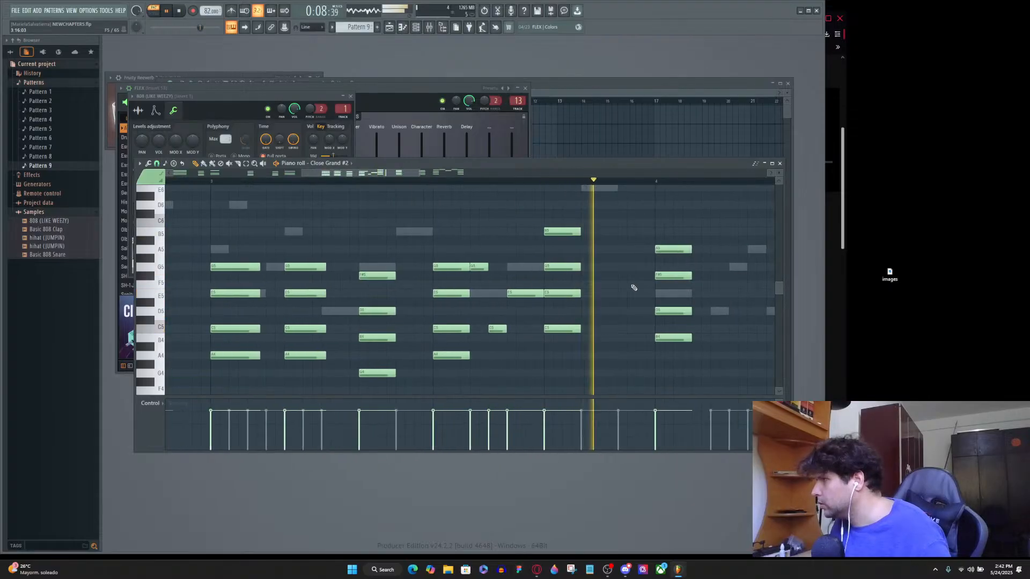
{"action": "scroll", "coordinate": [617, 284], "scroll_direction": "up", "scroll_amount": 4}
{"action": "left_click_drag", "start_coordinate": [396, 211], "coordinate": [450, 369]}
{"action": "scroll", "coordinate": [456, 322], "scroll_direction": "up", "scroll_amount": 3}
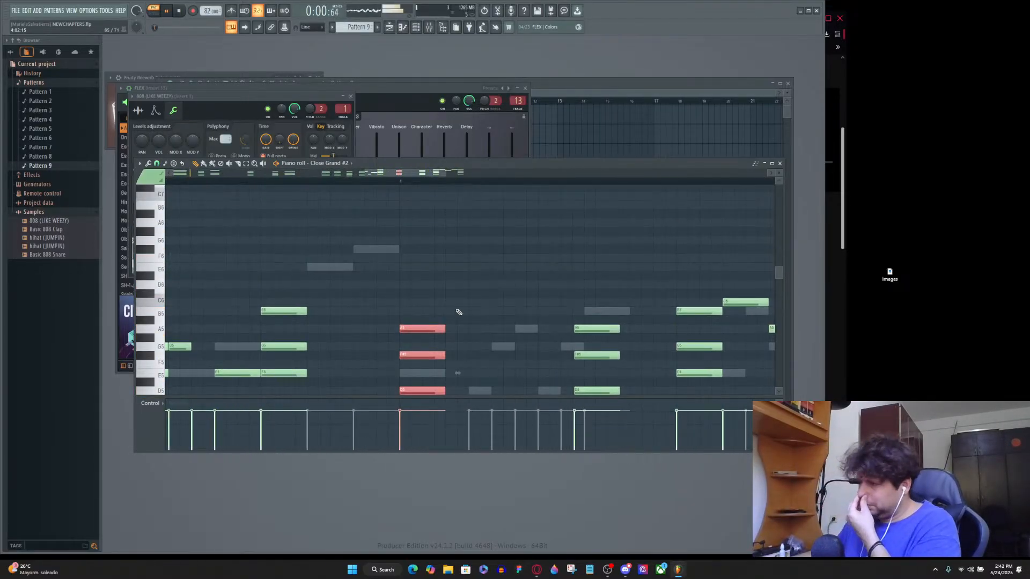
{"action": "scroll", "coordinate": [457, 310], "scroll_direction": "down", "scroll_amount": 3}
{"action": "left_click_drag", "start_coordinate": [426, 277], "coordinate": [421, 235]}
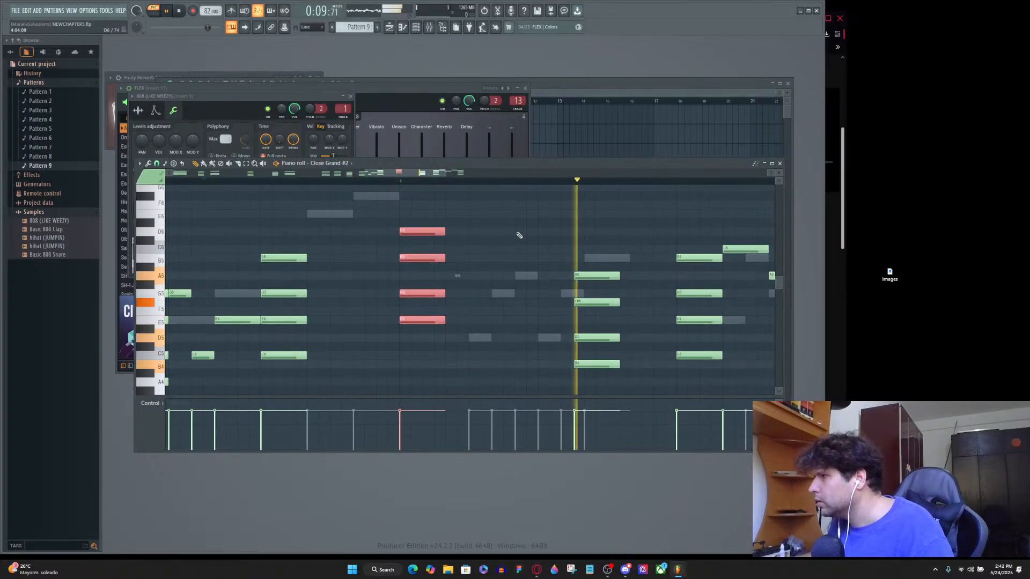
Change bar 4's last chord to E5, G5, B5, E6 and raise its second chord five semitones to E5, G5, B5, D6.
{"action": "scroll", "coordinate": [410, 276], "scroll_direction": "up", "scroll_amount": 2}
{"action": "scroll", "coordinate": [542, 308], "scroll_direction": "down", "scroll_amount": 7}
{"action": "scroll", "coordinate": [639, 307], "scroll_direction": "up", "scroll_amount": 5}
{"action": "left_click_drag", "start_coordinate": [603, 230], "coordinate": [622, 407]}
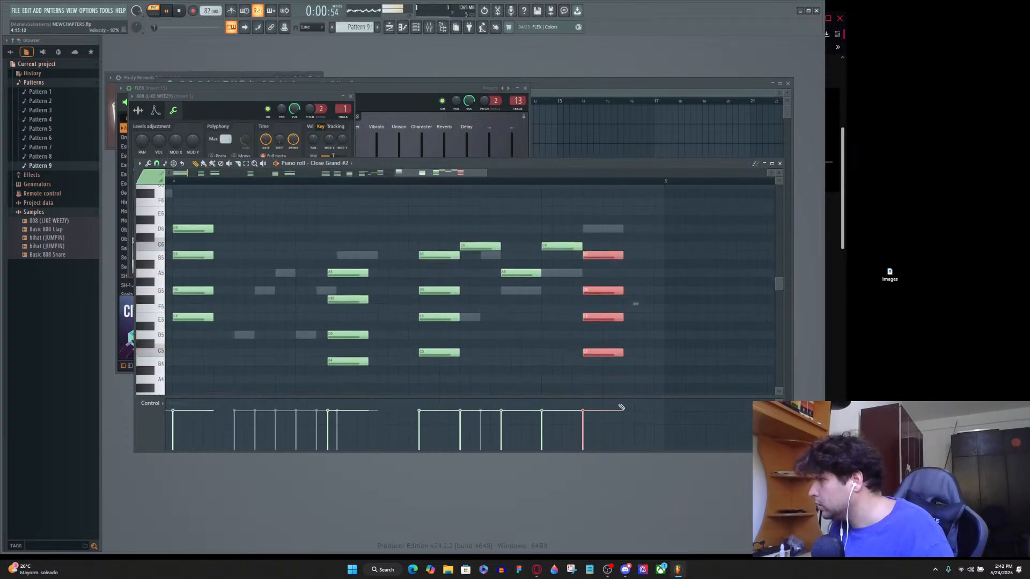
{"action": "left_click_drag", "start_coordinate": [610, 353], "coordinate": [617, 318]}
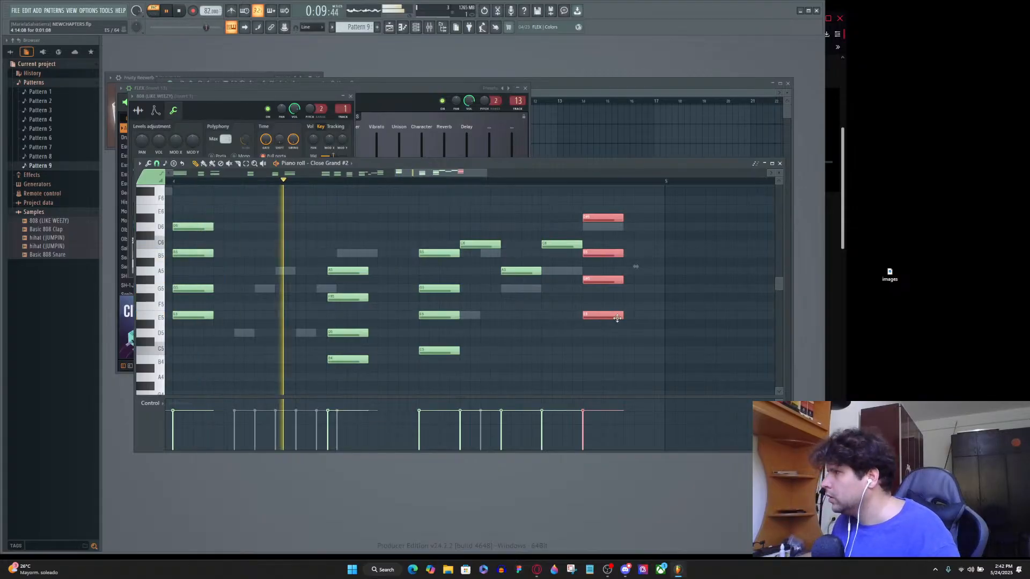
{"action": "left_click", "coordinate": [664, 295], "text": "ctrl"}
{"action": "left_click_drag", "start_coordinate": [609, 219], "coordinate": [604, 208]}
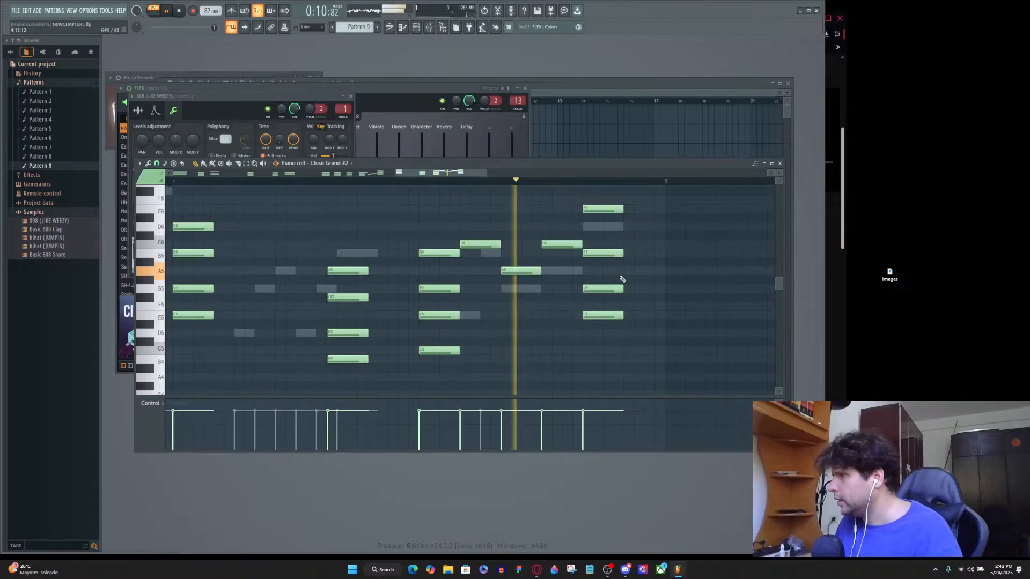
{"action": "left_click_drag", "start_coordinate": [336, 232], "coordinate": [369, 370]}
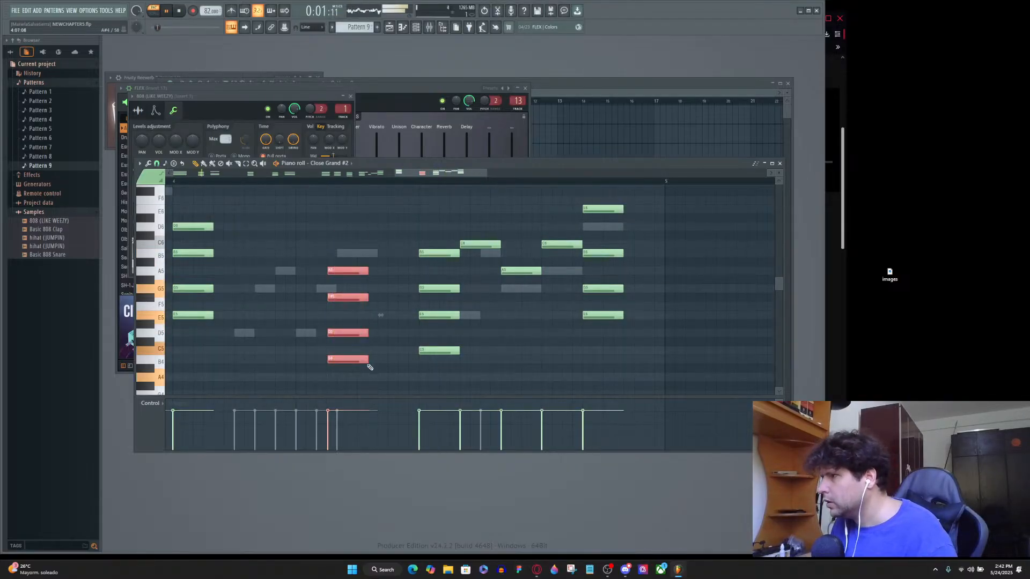
{"action": "left_click_drag", "start_coordinate": [340, 270], "coordinate": [342, 220]}
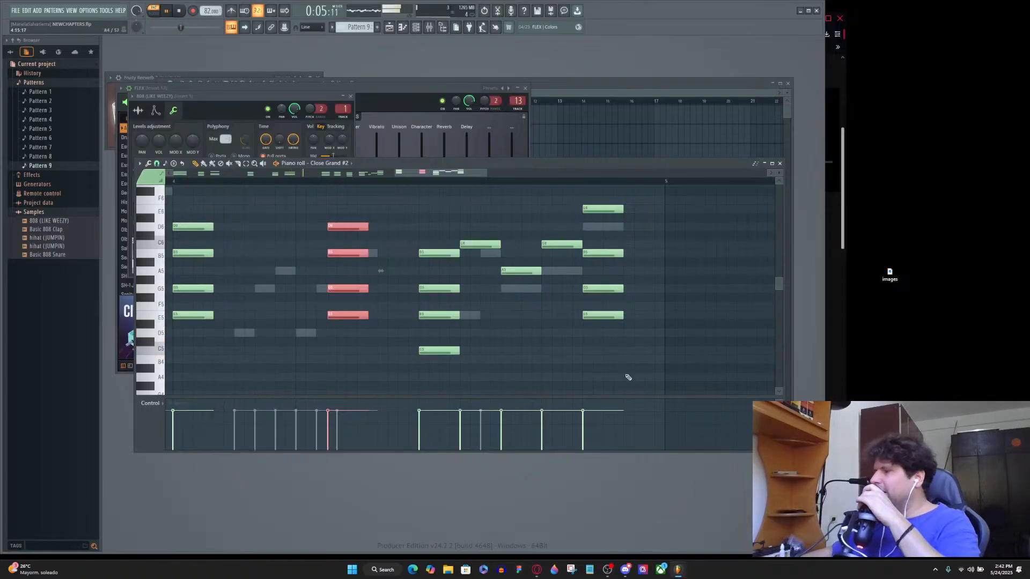
Switch to the web browser and open the PLUGGNB TYPE SATURDAY live stream from your own YouTube channel page.
{"action": "left_click", "coordinate": [537, 570]}
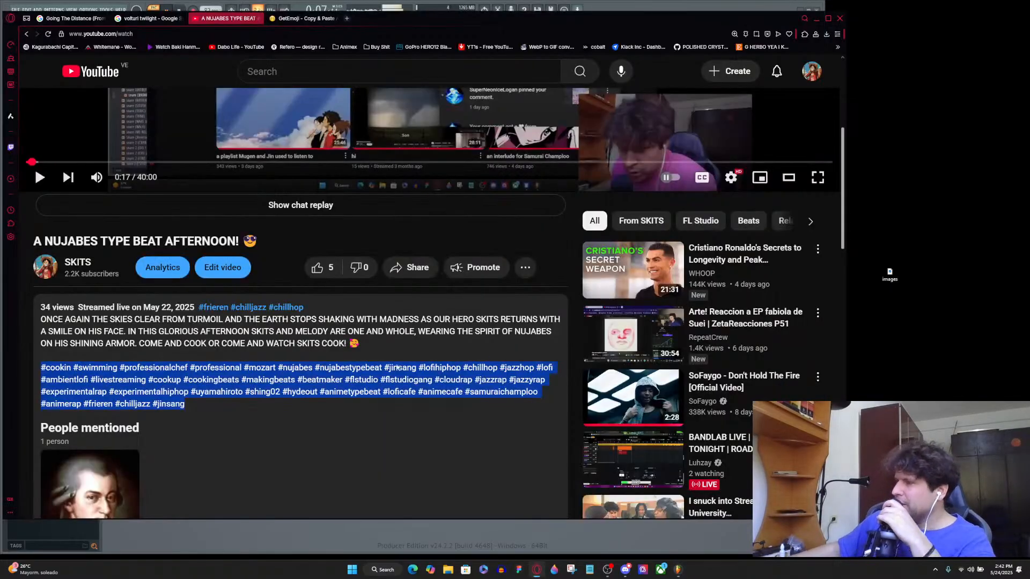
{"action": "left_click", "coordinate": [812, 71]}
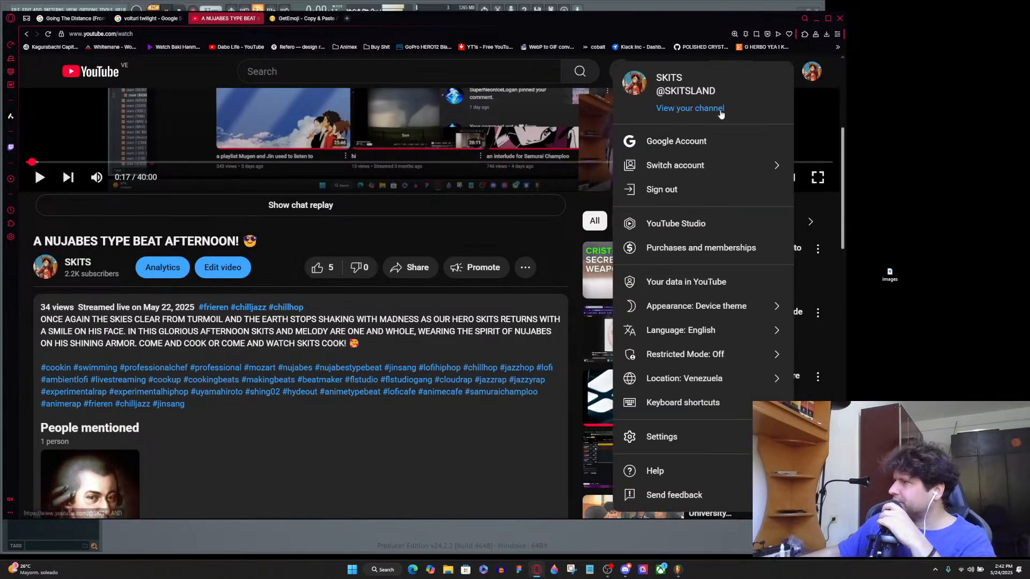
{"action": "left_click", "coordinate": [708, 107]}
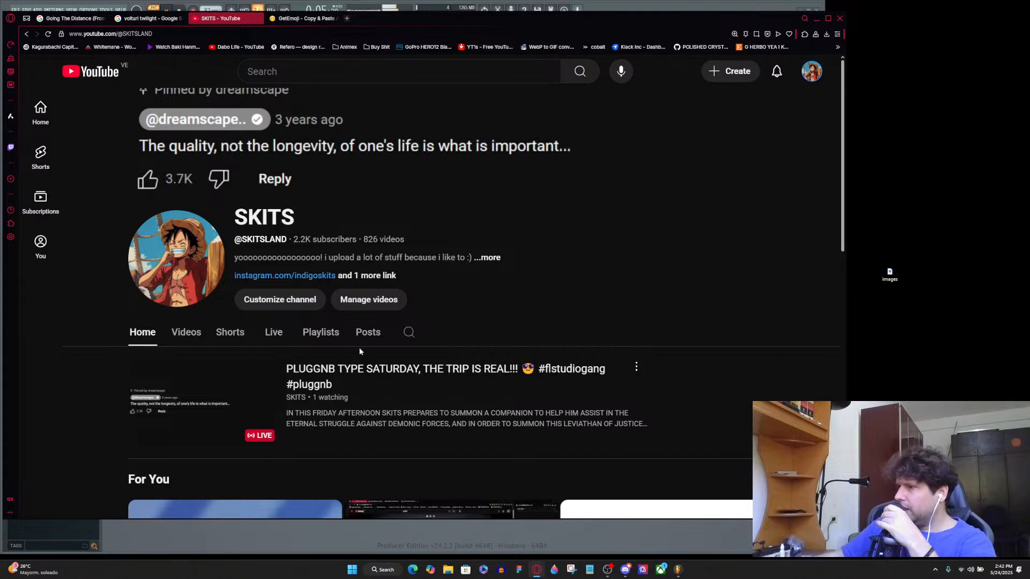
{"action": "left_click", "coordinate": [352, 368]}
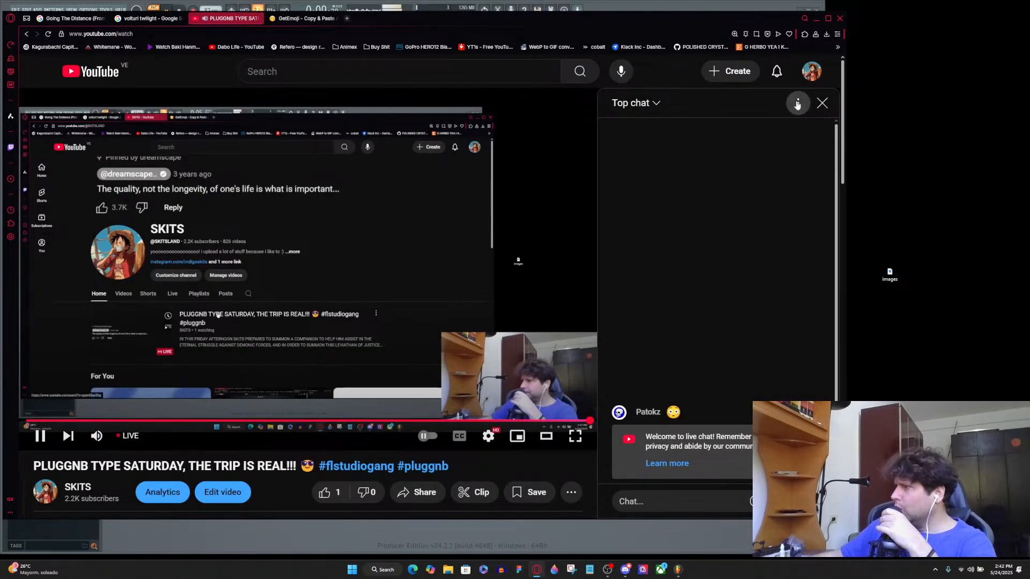
Pop out the stream's chat, set it to Live chat, and fit its window into the free desktop space beside the browser, above the webcam.
{"action": "left_click", "coordinate": [798, 103]}
{"action": "left_click", "coordinate": [722, 237]}
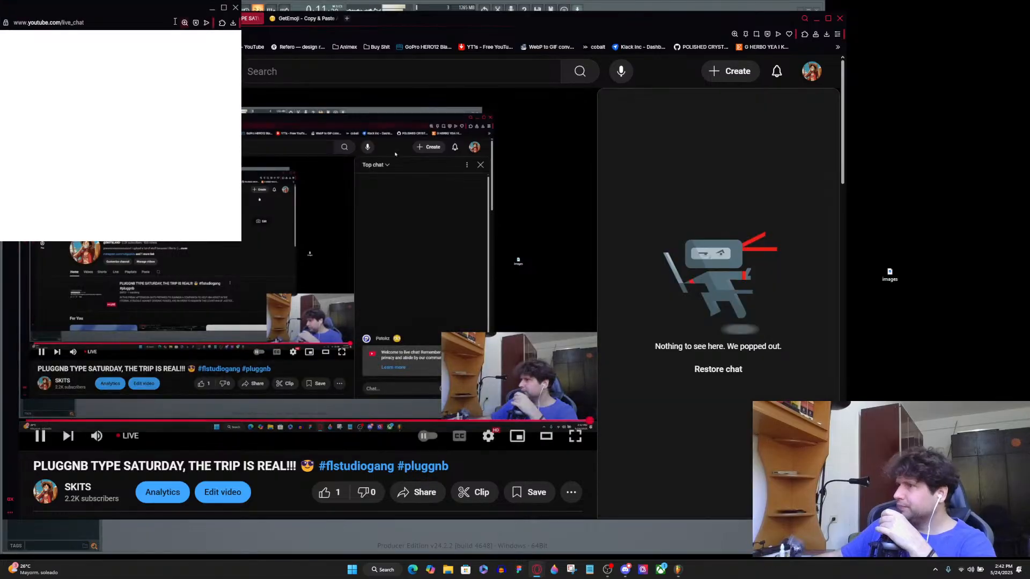
{"action": "left_click", "coordinate": [60, 45]}
{"action": "left_click", "coordinate": [85, 112]}
{"action": "left_click_drag", "start_coordinate": [79, 19], "coordinate": [851, 26]}
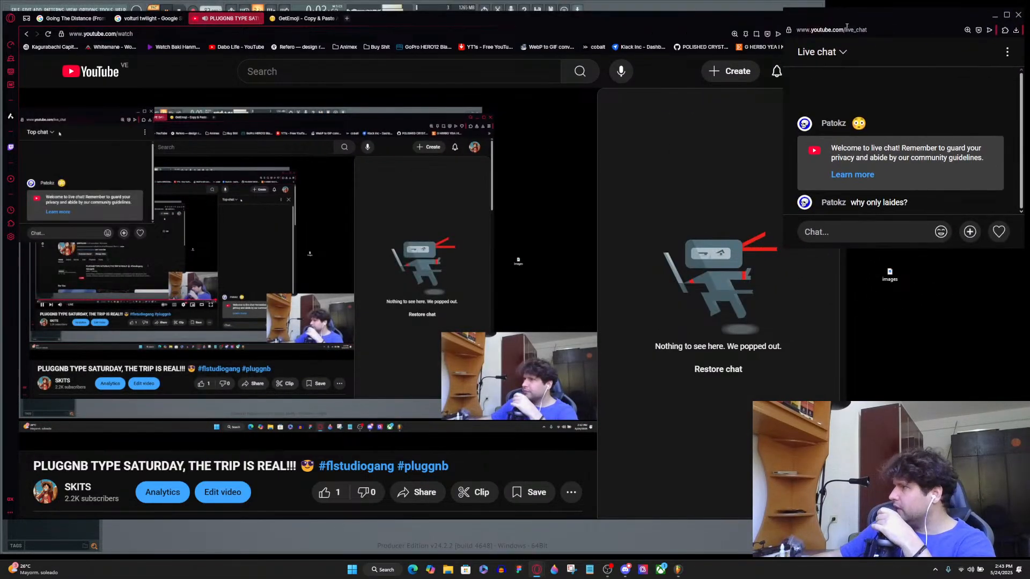
{"action": "left_click_drag", "start_coordinate": [784, 11], "coordinate": [869, 159]}
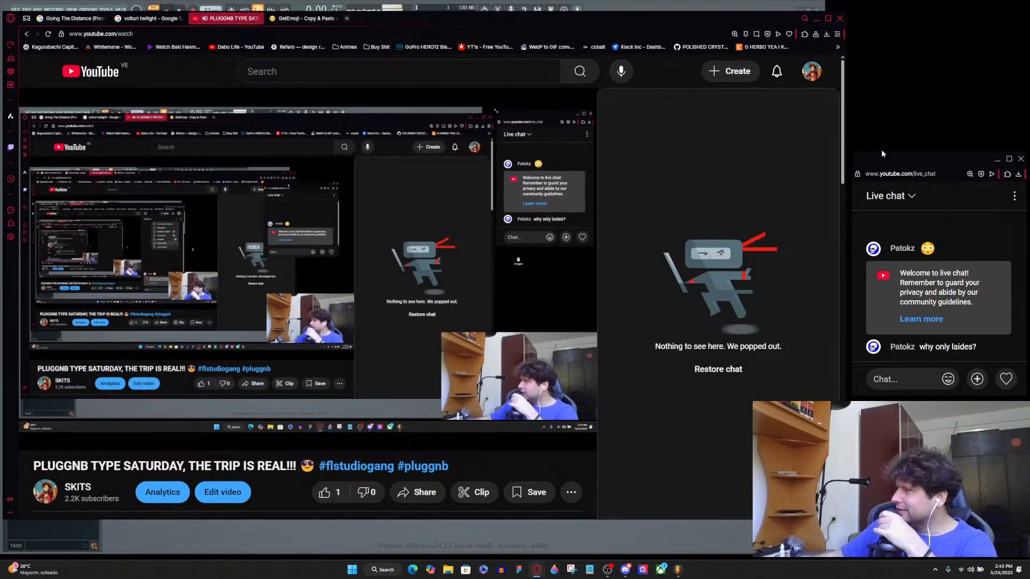
{"action": "left_click_drag", "start_coordinate": [882, 154], "coordinate": [877, 5]}
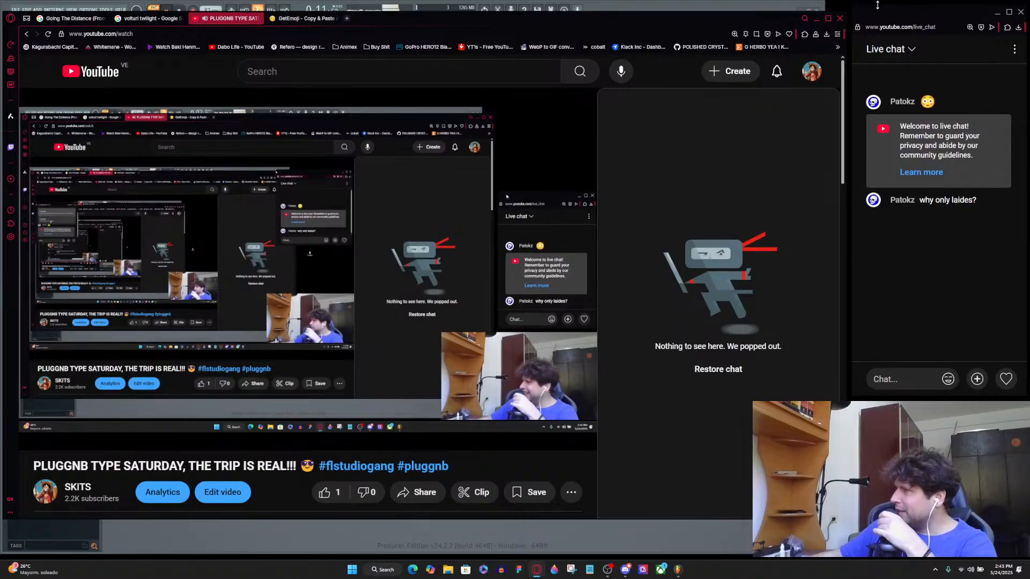
Return the browser to your YouTube channel page and switch back to FL Studio.
{"action": "left_click", "coordinate": [812, 71]}
{"action": "left_click", "coordinate": [683, 106]}
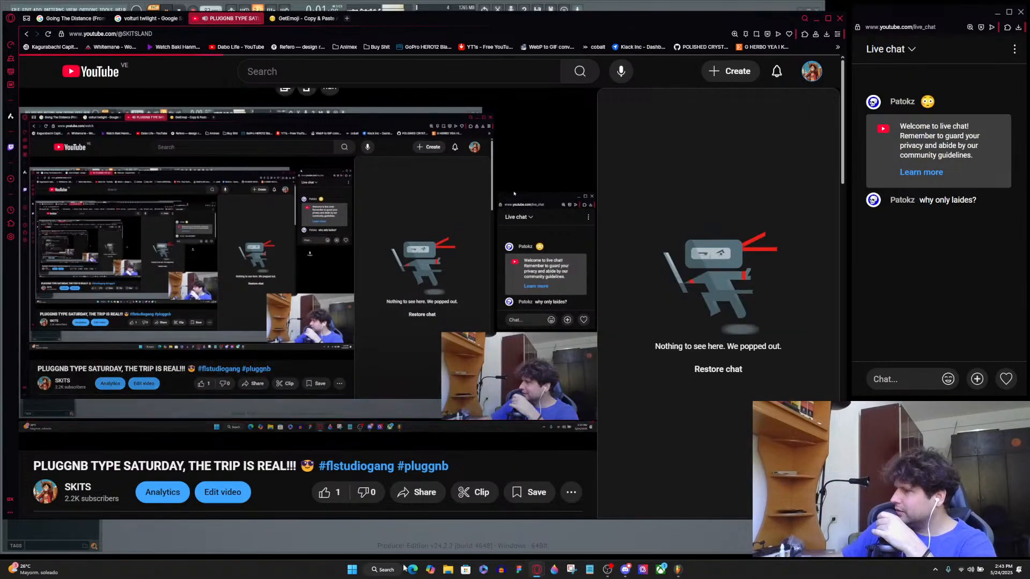
{"action": "left_click", "coordinate": [563, 540]}
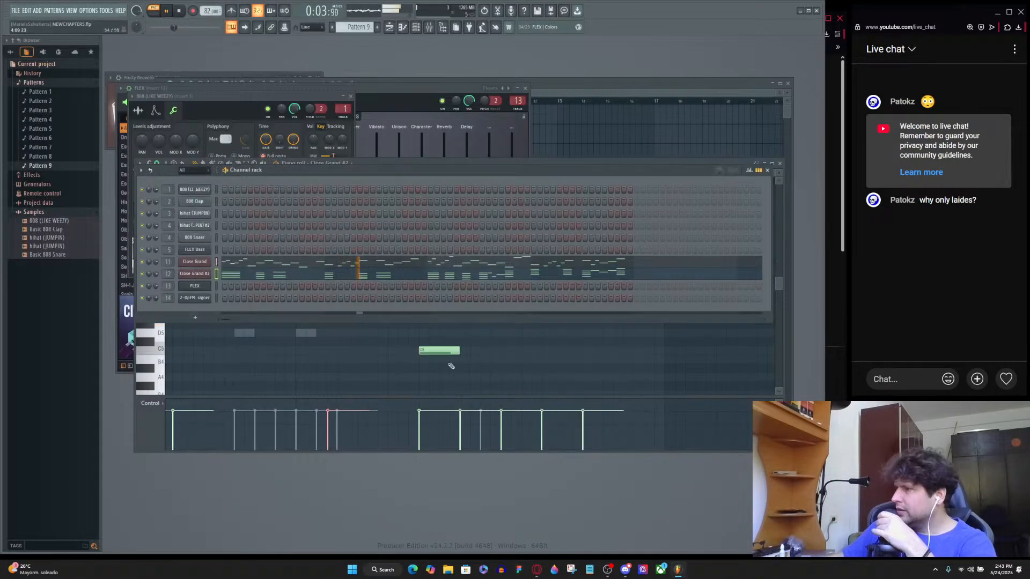
Step back through the patterns from Pattern 9 to Pattern 4 while playback runs.
{"action": "scroll", "coordinate": [358, 26], "scroll_direction": "up", "scroll_amount": 1}
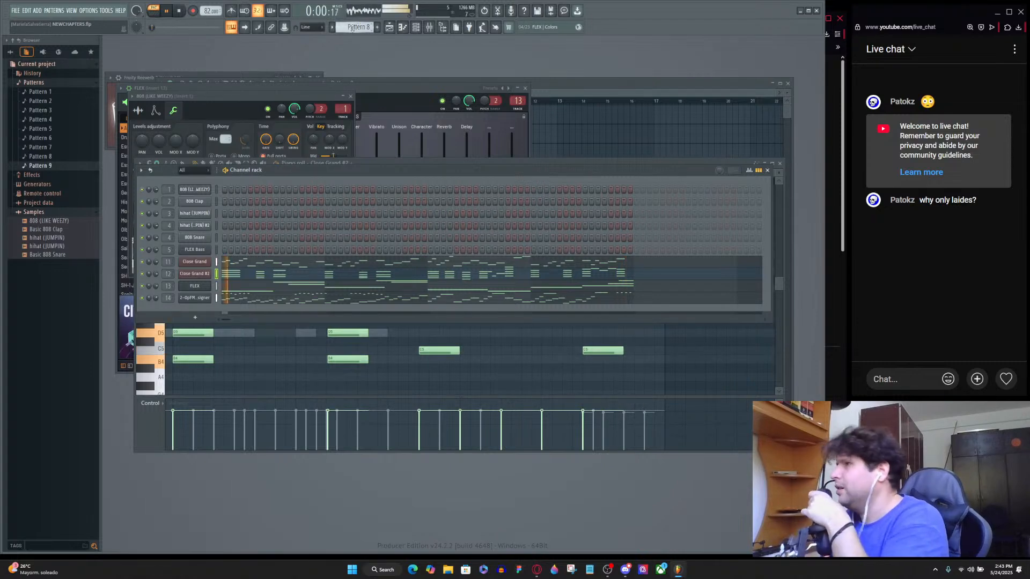
{"action": "scroll", "coordinate": [352, 28], "scroll_direction": "up", "scroll_amount": 1}
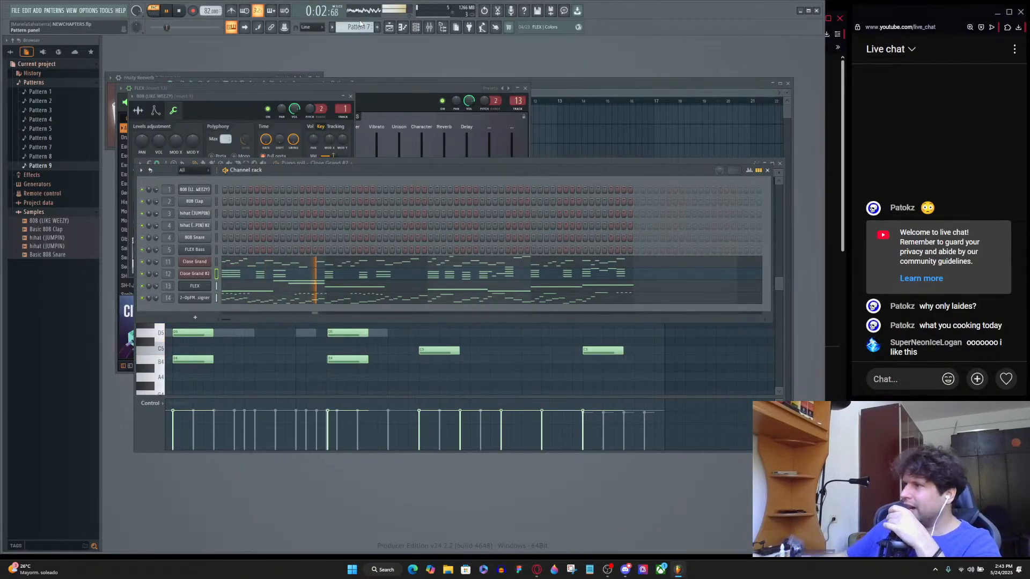
{"action": "scroll", "coordinate": [361, 24], "scroll_direction": "up", "scroll_amount": 1}
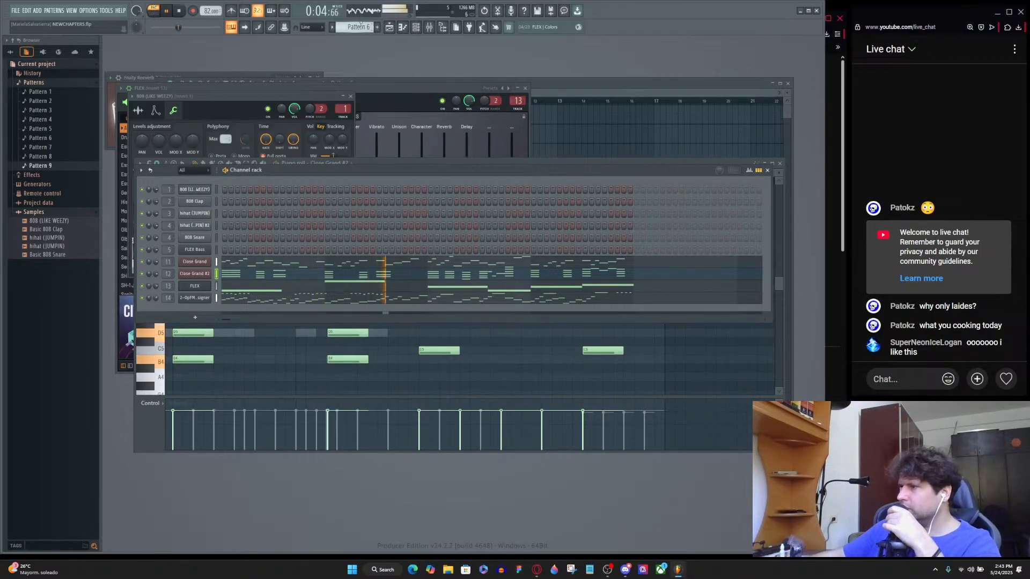
{"action": "scroll", "coordinate": [361, 25], "scroll_direction": "up", "scroll_amount": 1}
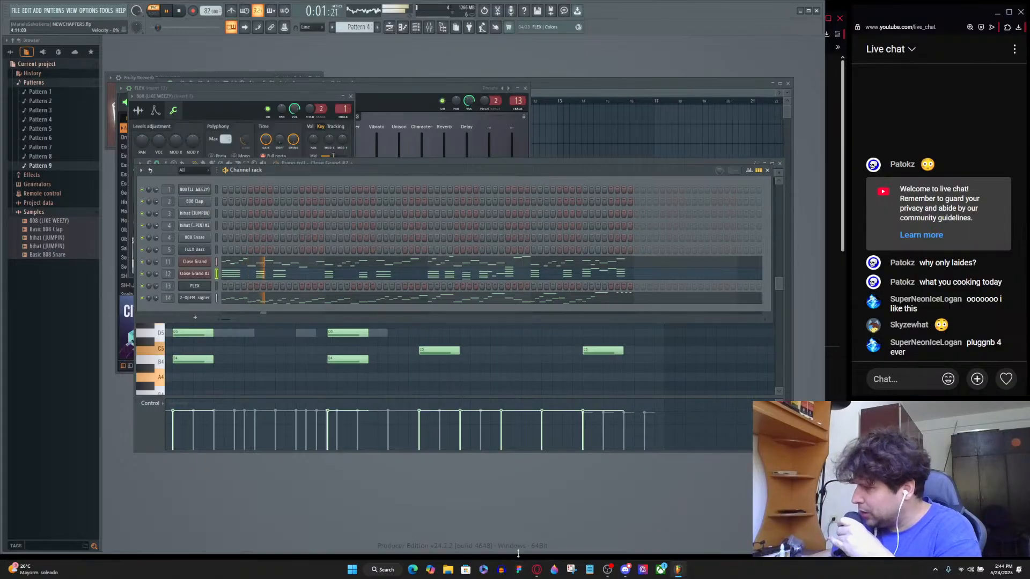
Switch to the browser, reopen the PLUGGNB TYPE SATURDAY live stream, and read its expanded description.
{"action": "mouse_move", "coordinate": [537, 570]}
{"action": "left_click", "coordinate": [532, 529]}
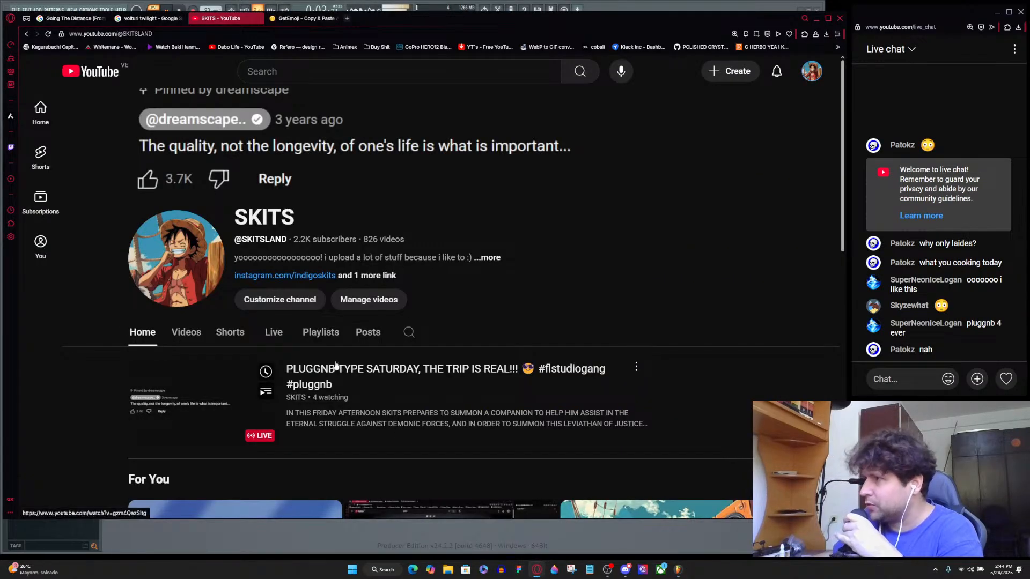
{"action": "left_click", "coordinate": [340, 370]}
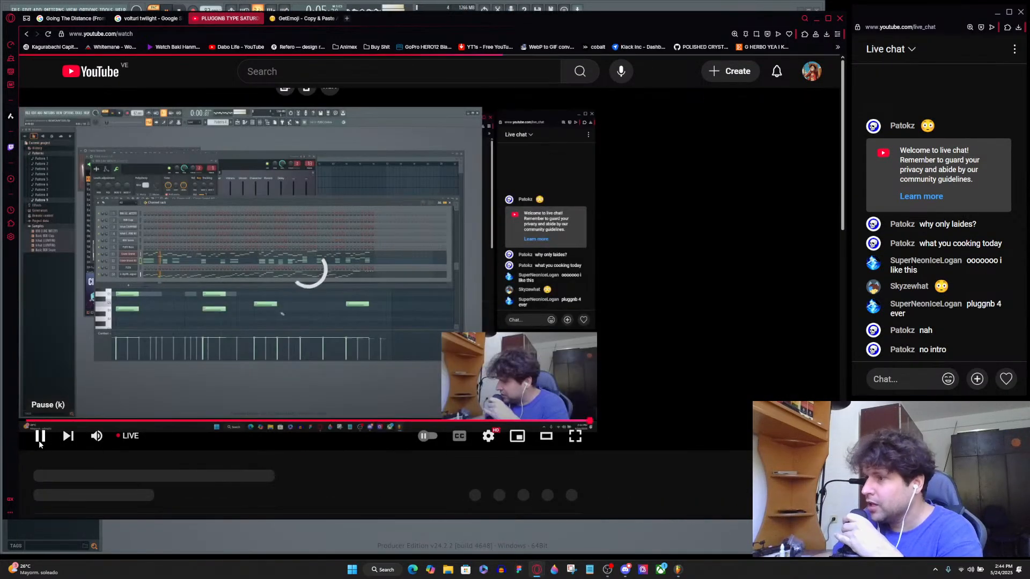
{"action": "scroll", "coordinate": [88, 438], "scroll_direction": "down", "scroll_amount": 3}
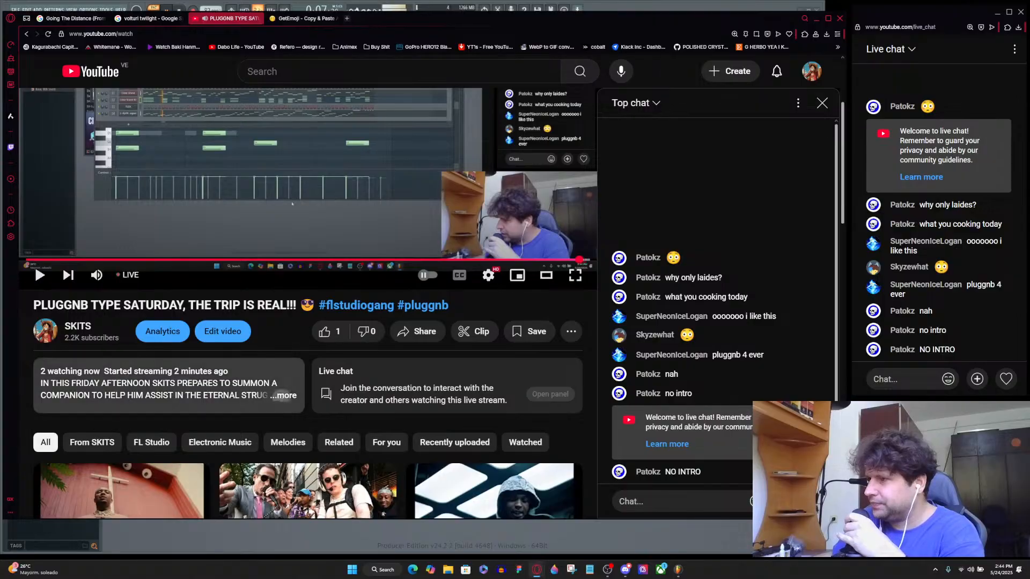
{"action": "left_click", "coordinate": [216, 406]}
{"action": "scroll", "coordinate": [264, 392], "scroll_direction": "down", "scroll_amount": 1}
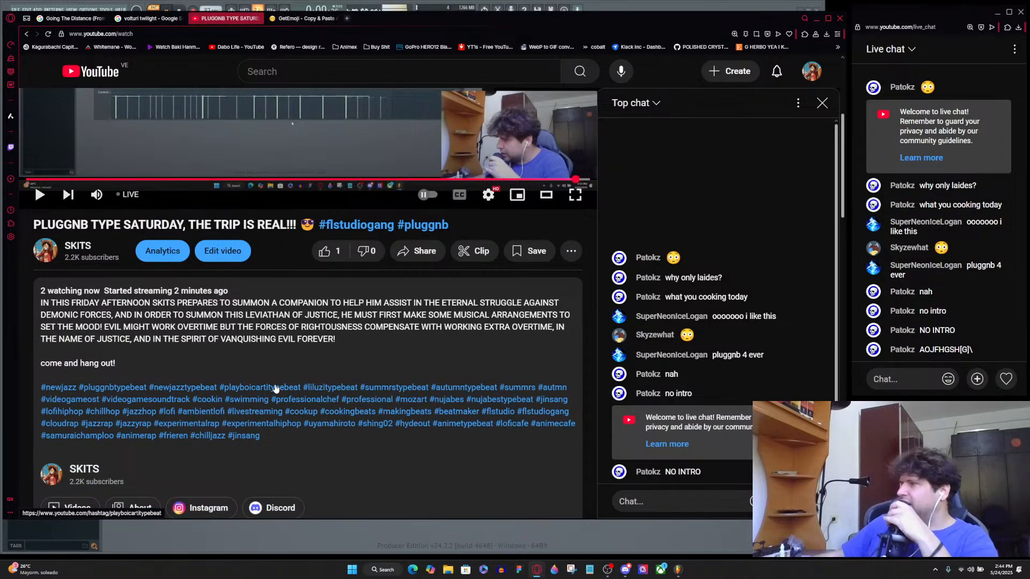
{"action": "left_click_drag", "start_coordinate": [68, 301], "coordinate": [146, 304]}
{"action": "left_click", "coordinate": [192, 326]}
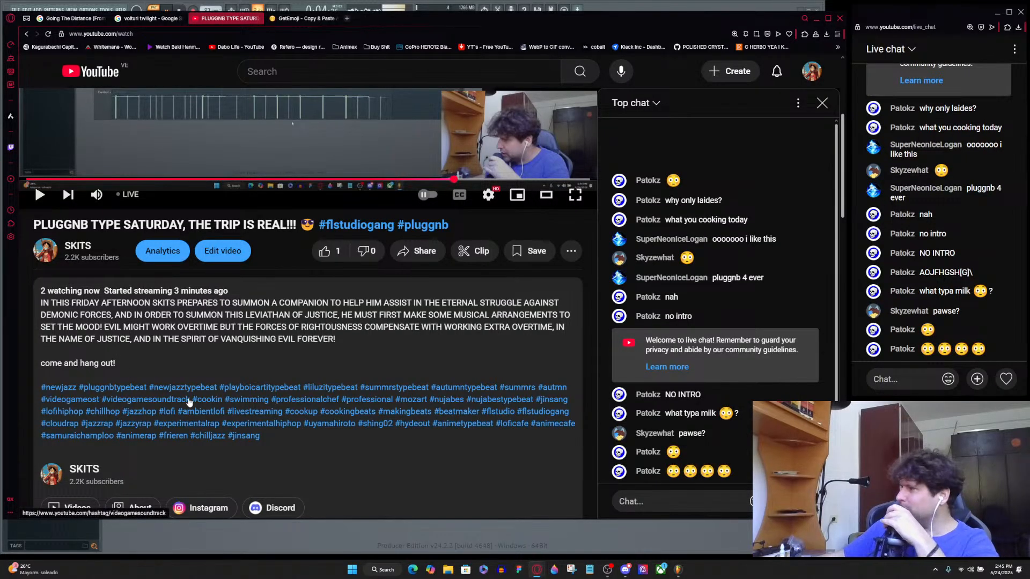
Leave the live stream page and go back to your own YouTube channel page.
{"action": "scroll", "coordinate": [189, 400], "scroll_direction": "up", "scroll_amount": 5}
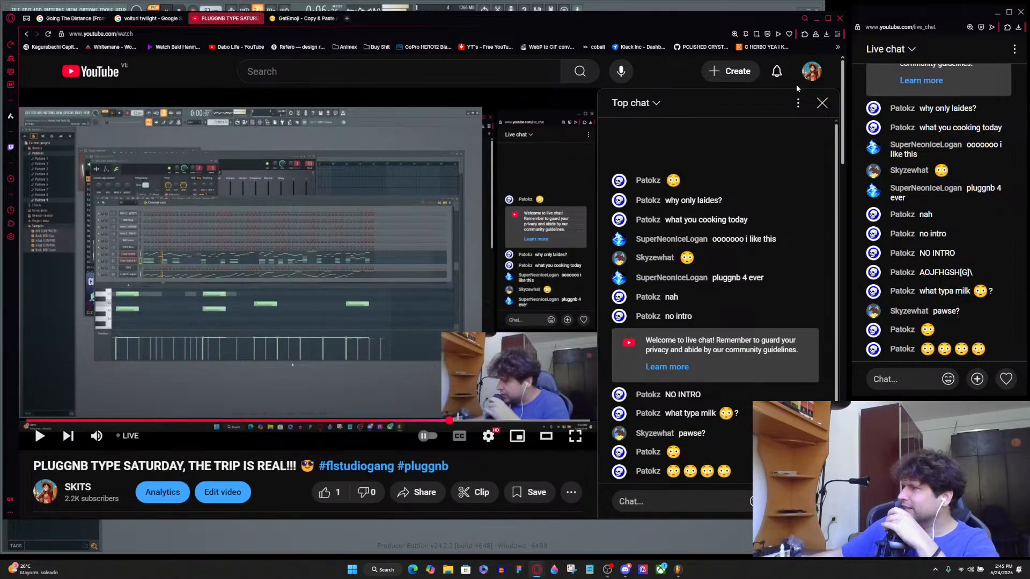
{"action": "left_click", "coordinate": [811, 71]}
{"action": "left_click", "coordinate": [718, 109]}
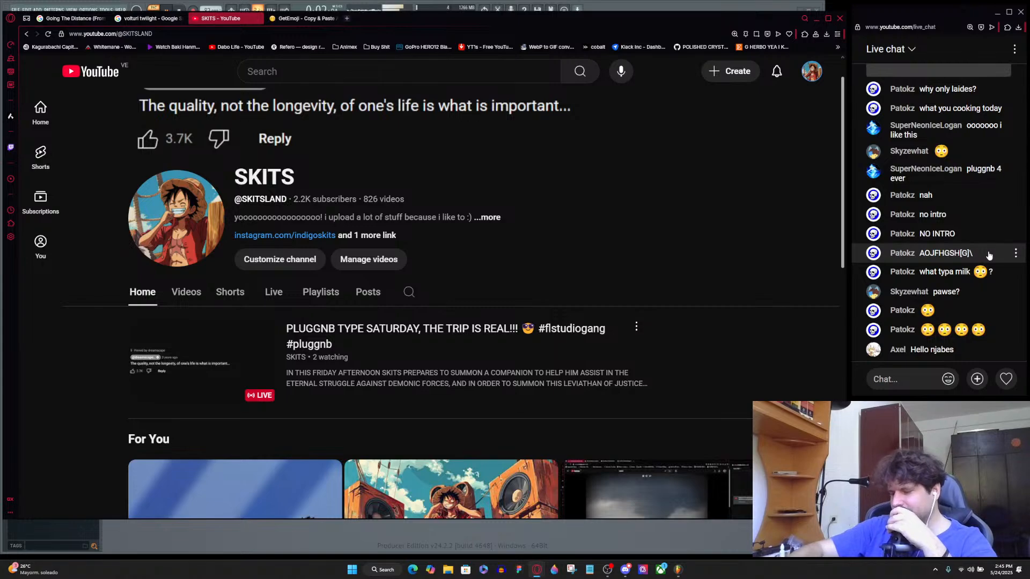
Switch back to FL Studio and step forward through the patterns to Pattern 6 during playback.
{"action": "key", "text": "alt+Tab"}
{"action": "key", "text": "alt+Tab"}
{"action": "key", "text": "alt+Tab"}
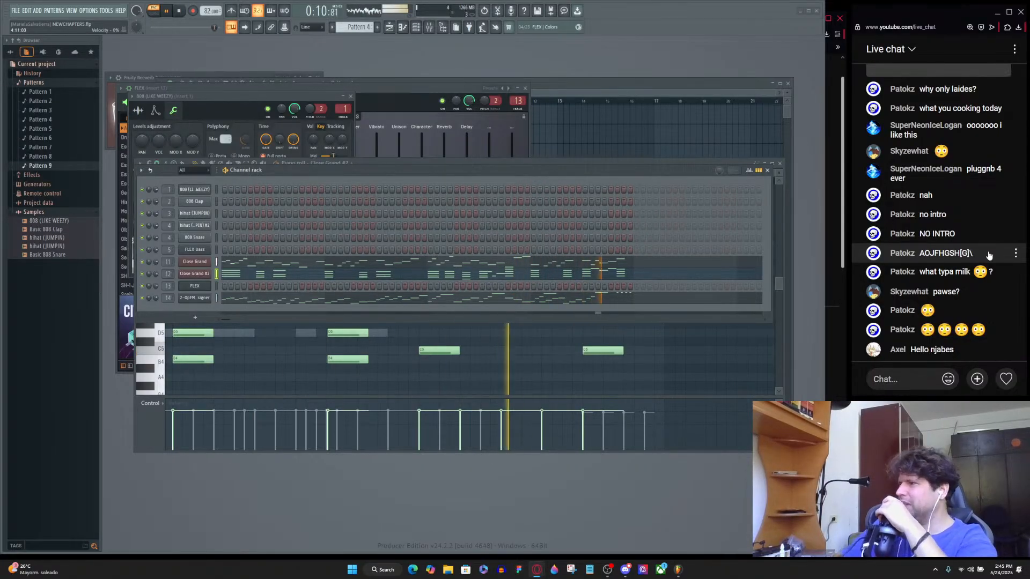
{"action": "scroll", "coordinate": [358, 26], "scroll_direction": "down", "scroll_amount": 1}
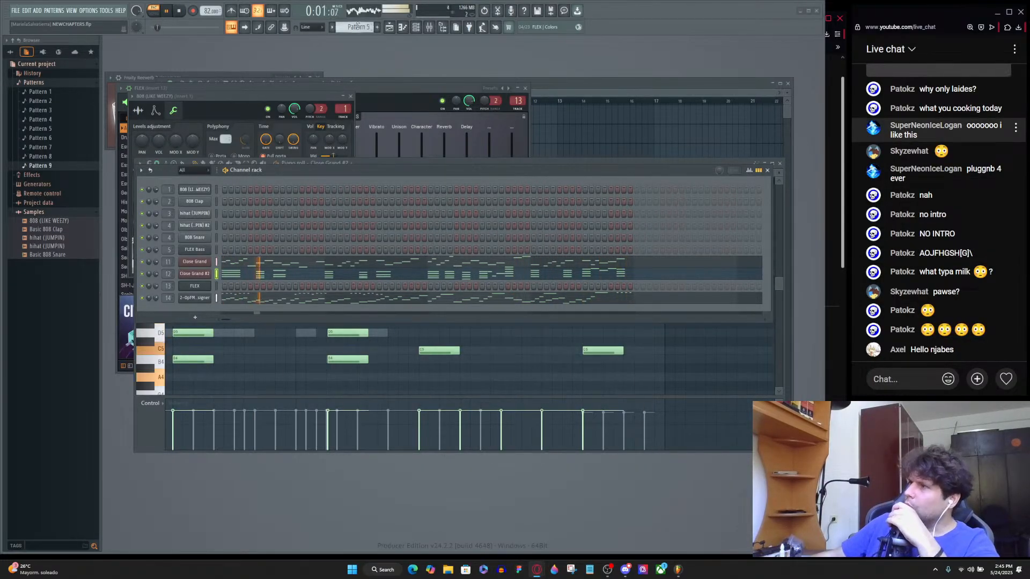
{"action": "scroll", "coordinate": [358, 26], "scroll_direction": "down", "scroll_amount": 1}
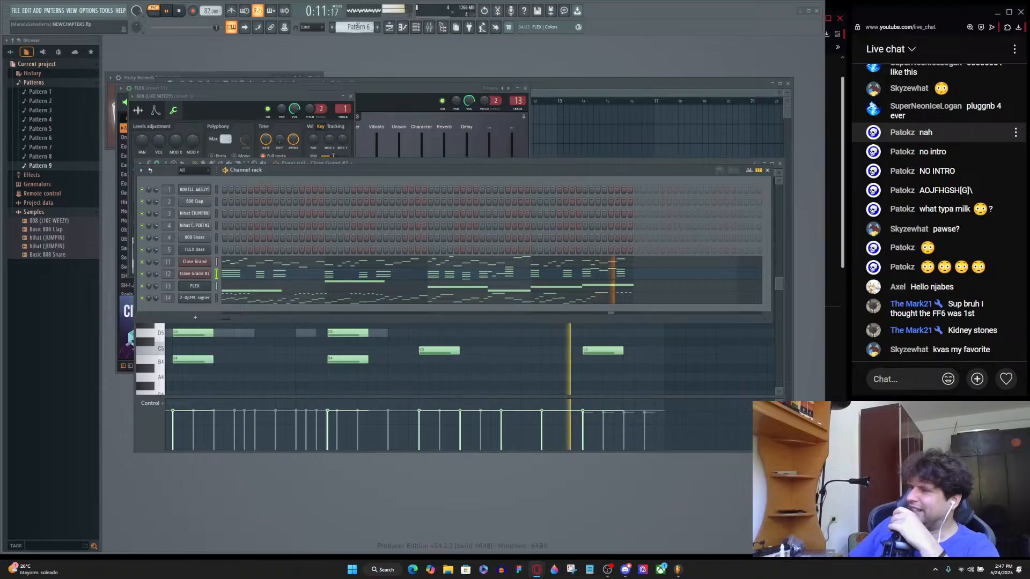
Step forward to Pattern 8 during playback and clone it as a new pattern.
{"action": "scroll", "coordinate": [357, 26], "scroll_direction": "down", "scroll_amount": 1}
{"action": "scroll", "coordinate": [358, 25], "scroll_direction": "down", "scroll_amount": 1}
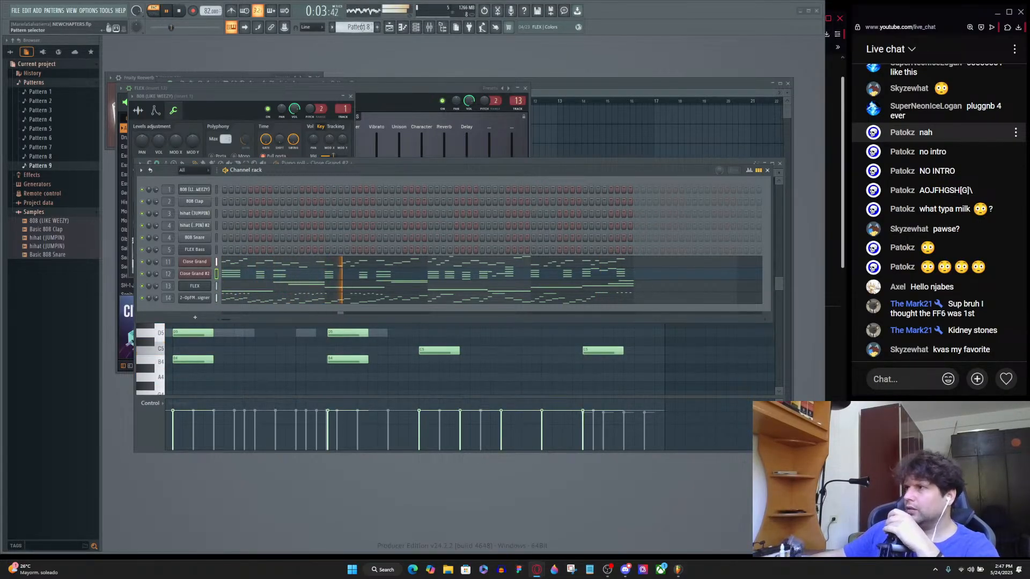
{"action": "left_click", "coordinate": [361, 27]}
{"action": "left_click", "coordinate": [424, 128]}
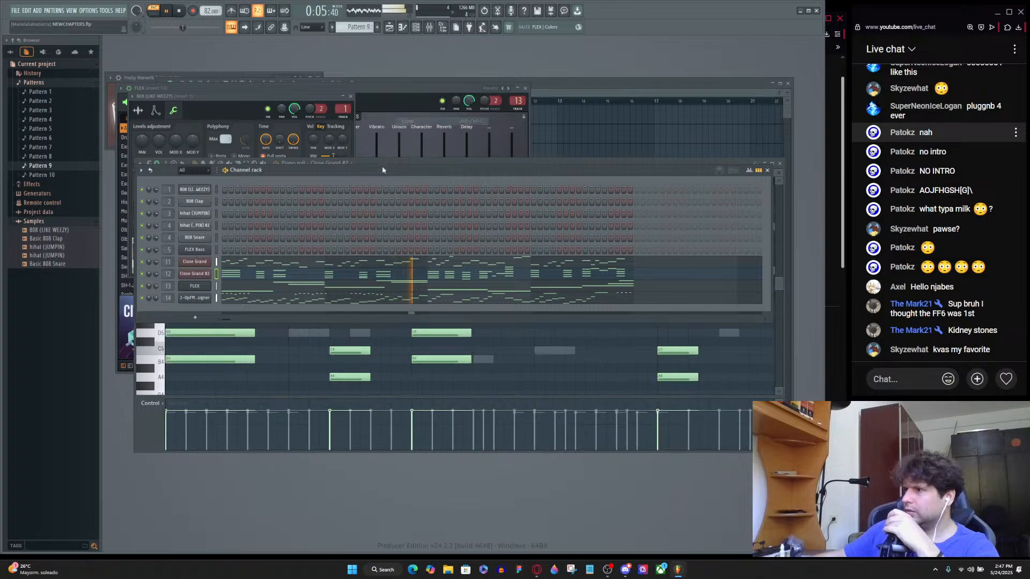
Enter three hihat (JUMPIN) steps at the start of Pattern 9 and check that channel's miscellaneous and sample settings.
{"action": "left_click", "coordinate": [194, 213]}
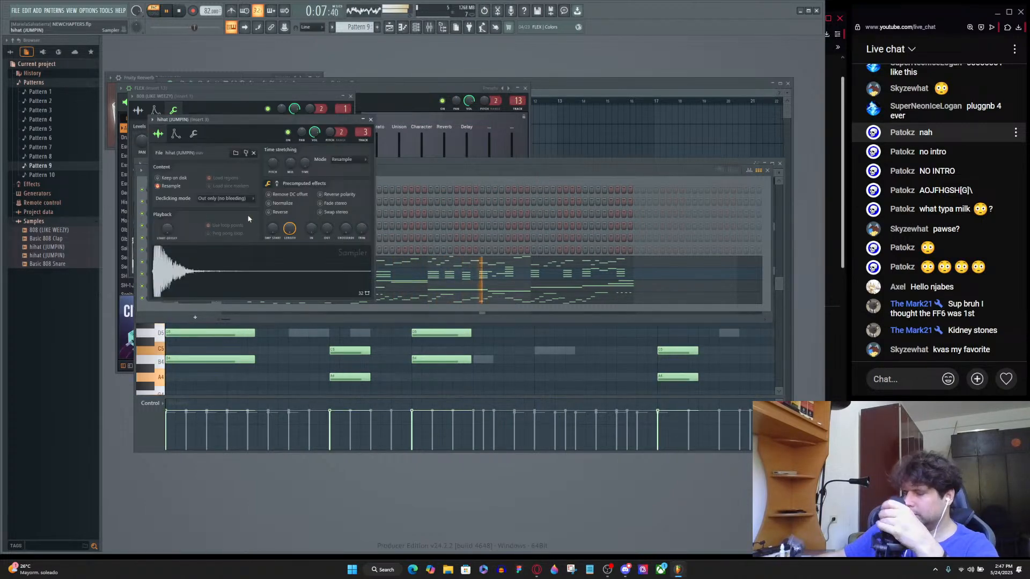
{"action": "left_click", "coordinate": [203, 308]}
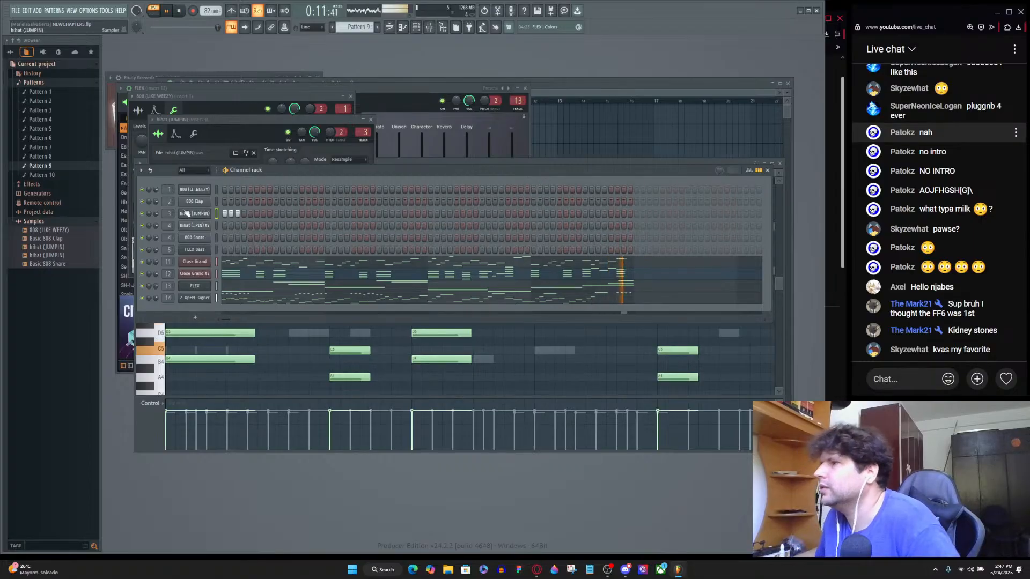
{"action": "left_click", "coordinate": [193, 134]}
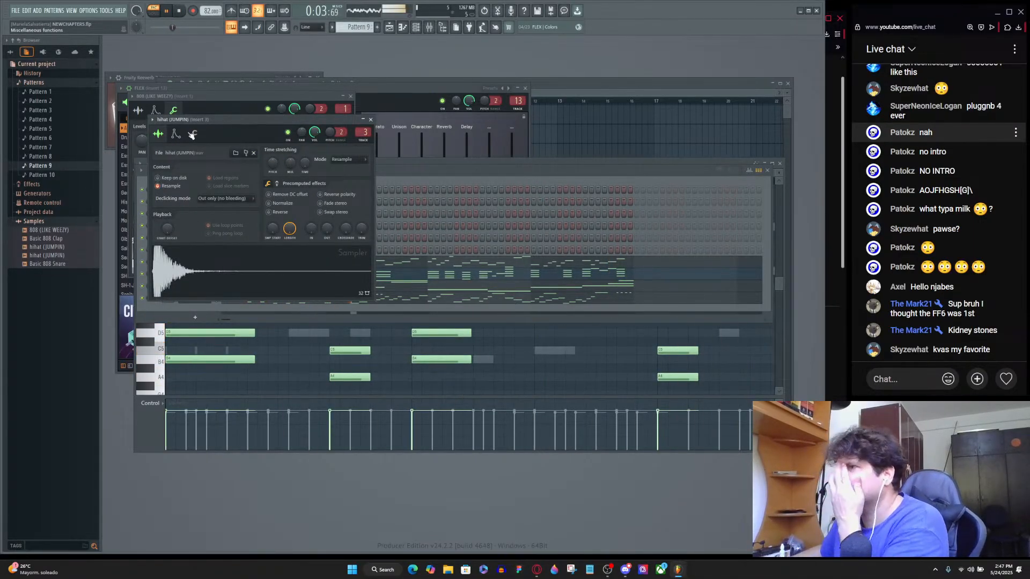
{"action": "left_click", "coordinate": [192, 134]}
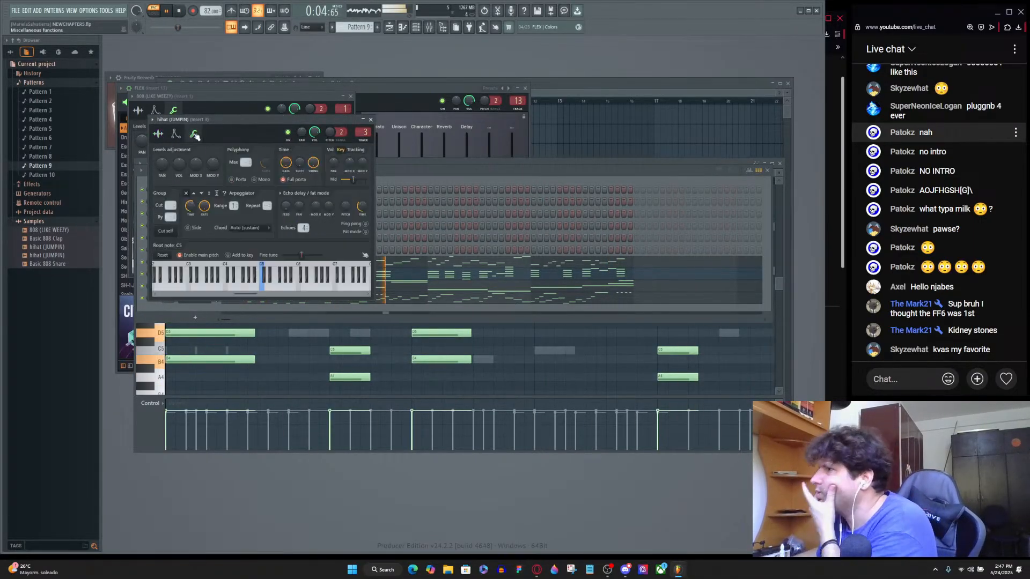
{"action": "left_click", "coordinate": [160, 135]}
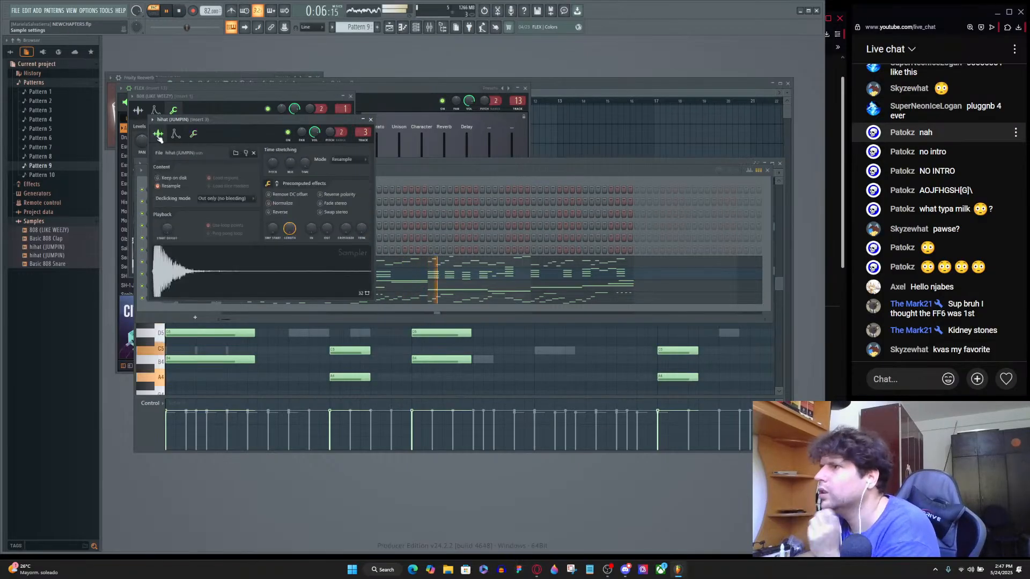
{"action": "left_click", "coordinate": [401, 170]}
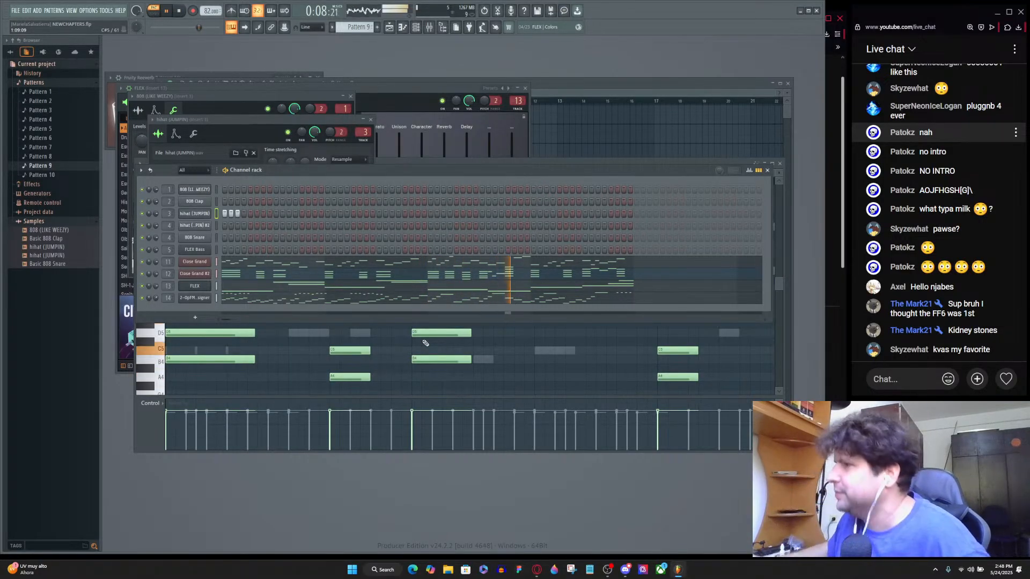
Rework the hihat (JUMPIN) opening in the piano roll into four evenly spaced C5 hits.
{"action": "left_click", "coordinate": [189, 216]}
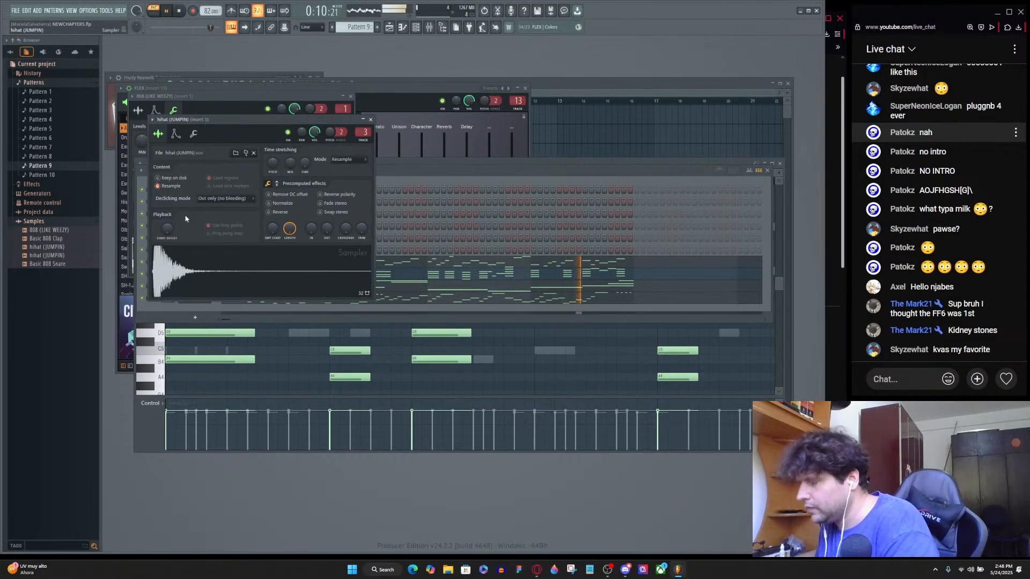
{"action": "key", "text": "F7"}
{"action": "scroll", "coordinate": [207, 353], "scroll_direction": "up", "scroll_amount": 3}
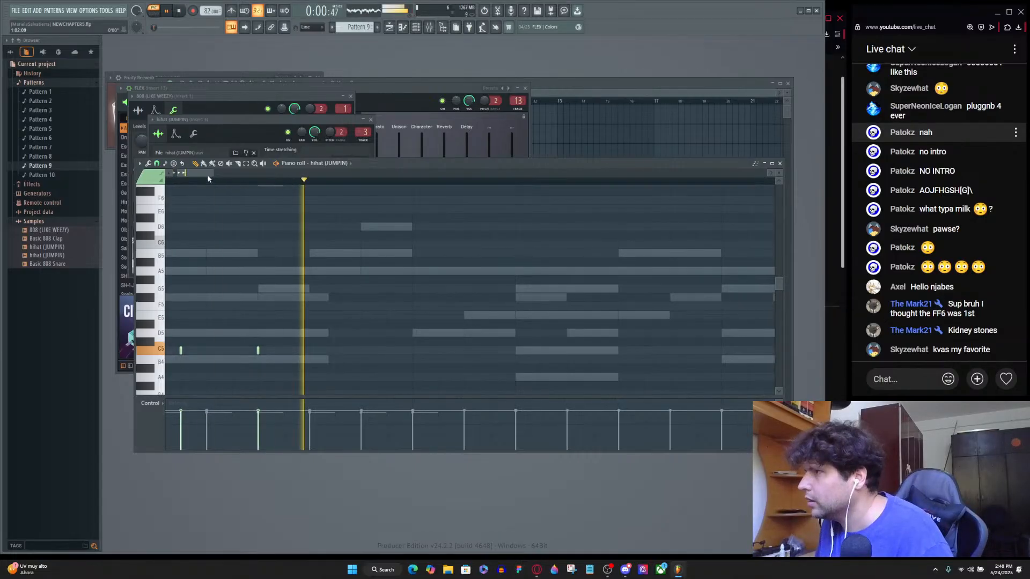
{"action": "left_click_drag", "start_coordinate": [207, 174], "coordinate": [101, 192]}
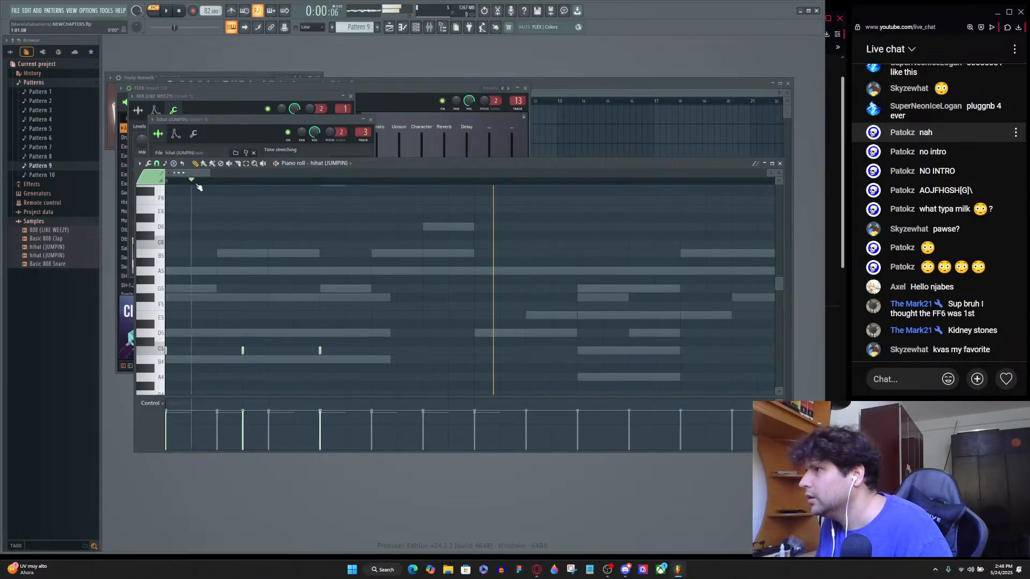
{"action": "key", "text": "space"}
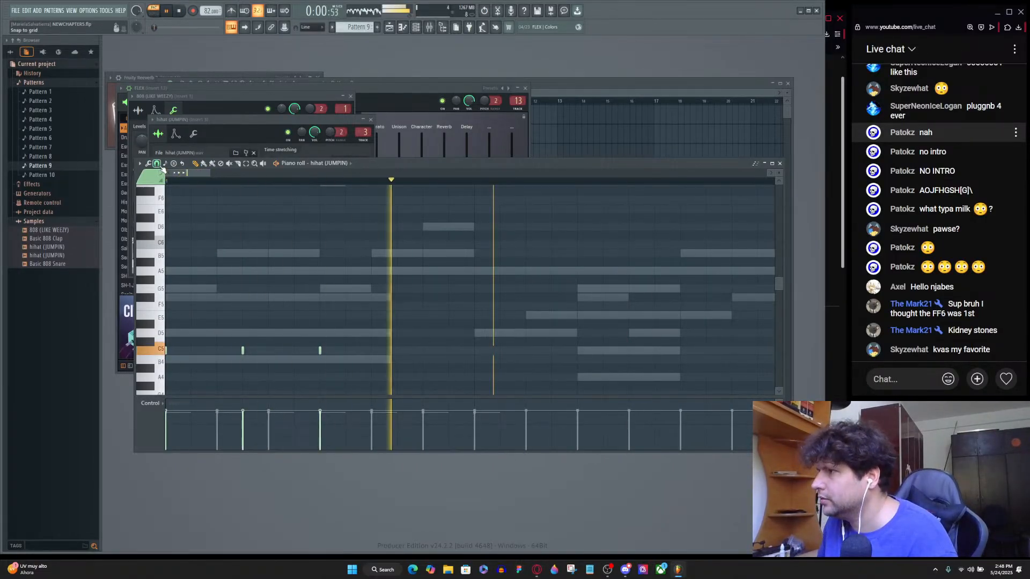
{"action": "left_click", "coordinate": [273, 351]}
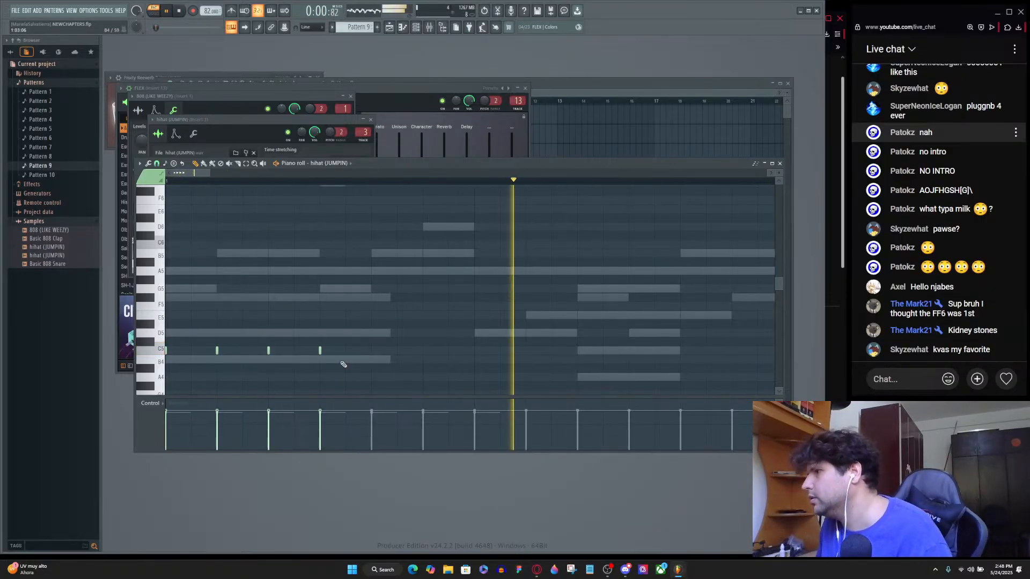
Place two more C5 hi-hat hits around the middle of bar 1, in time with the melody's ghost notes.
{"action": "scroll", "coordinate": [376, 348], "scroll_direction": "down", "scroll_amount": 3}
{"action": "scroll", "coordinate": [339, 358], "scroll_direction": "up", "scroll_amount": 3}
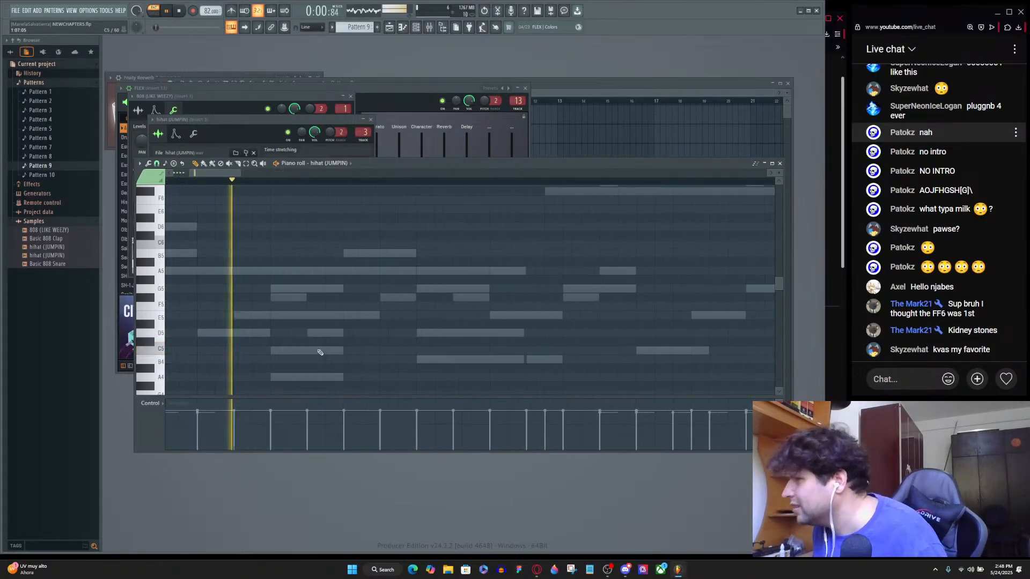
{"action": "key", "text": "space"}
{"action": "left_click_drag", "start_coordinate": [310, 352], "coordinate": [354, 352]}
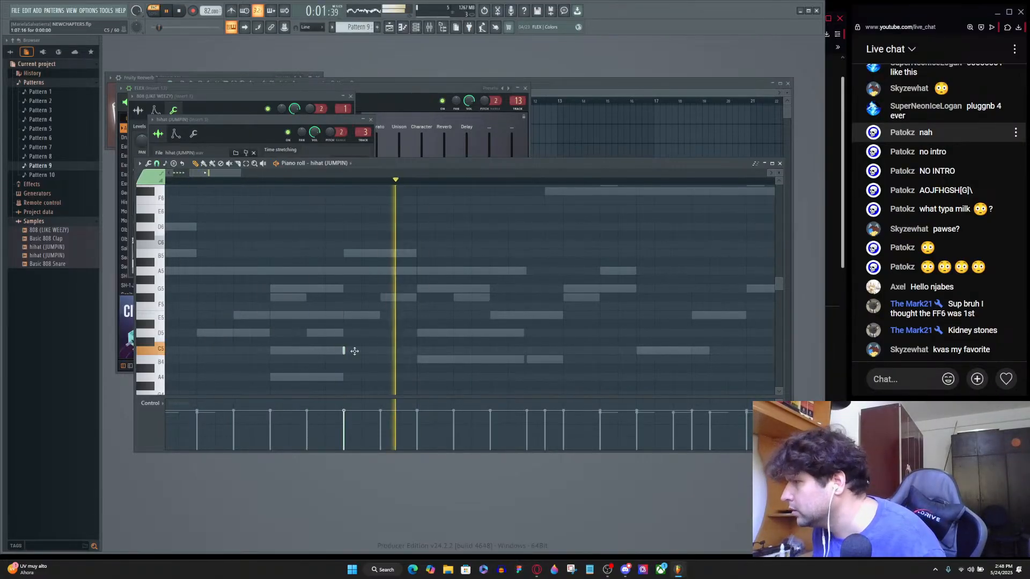
{"action": "key", "text": "space"}
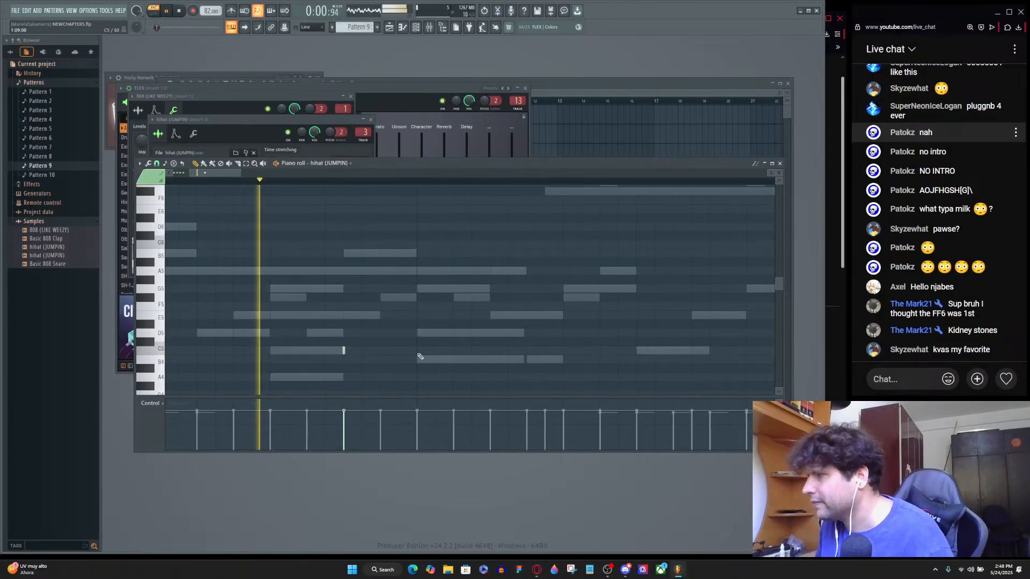
{"action": "scroll", "coordinate": [501, 346], "scroll_direction": "down", "scroll_amount": 3}
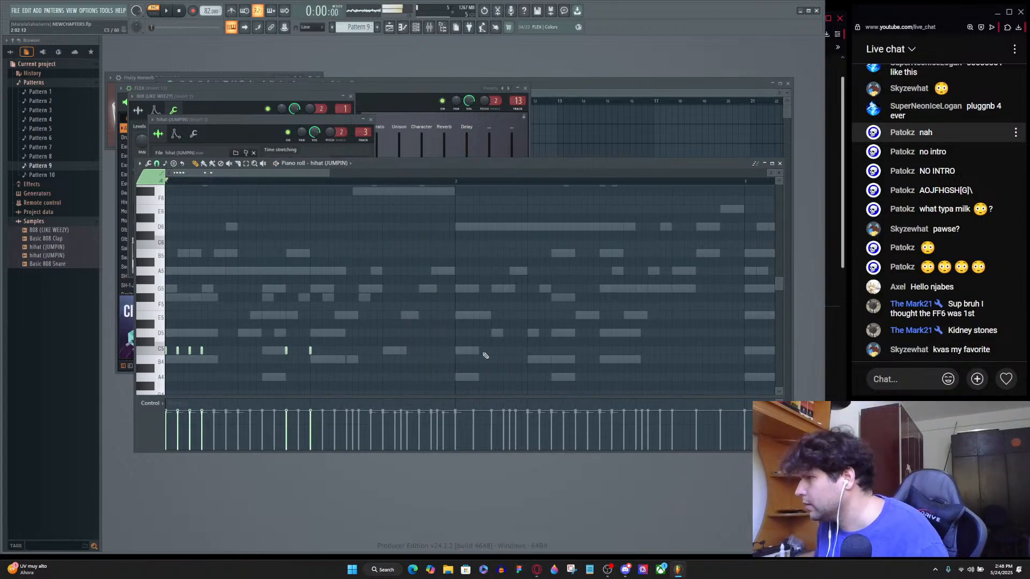
Add another hi-hat hit after the two in the middle of bar 1 and lower it to A4.
{"action": "scroll", "coordinate": [378, 365], "scroll_direction": "up", "scroll_amount": 3}
{"action": "key", "text": "space"}
{"action": "left_click", "coordinate": [415, 350]}
{"action": "key", "text": "space"}
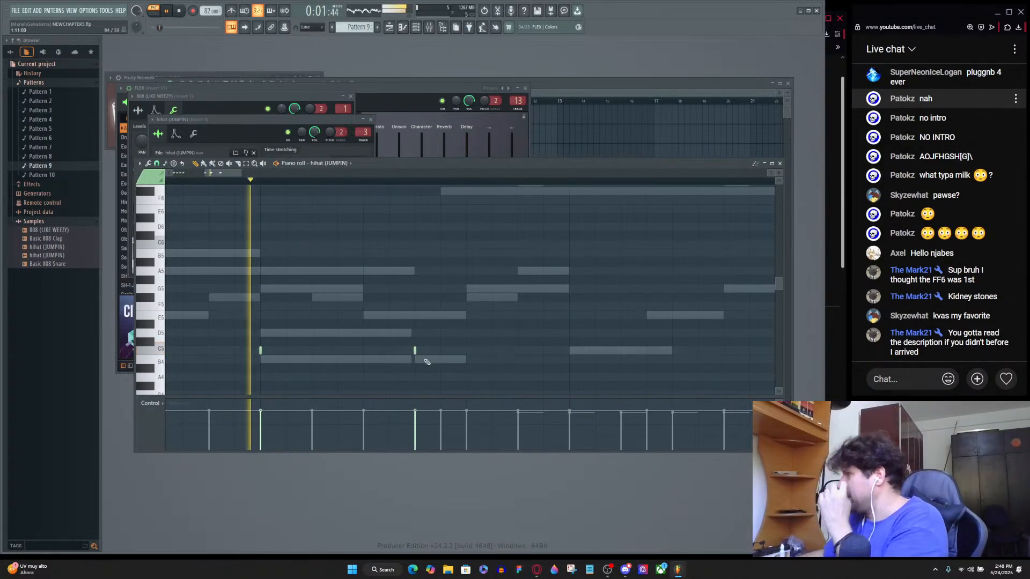
{"action": "key", "text": "space"}
{"action": "left_click", "coordinate": [415, 351]}
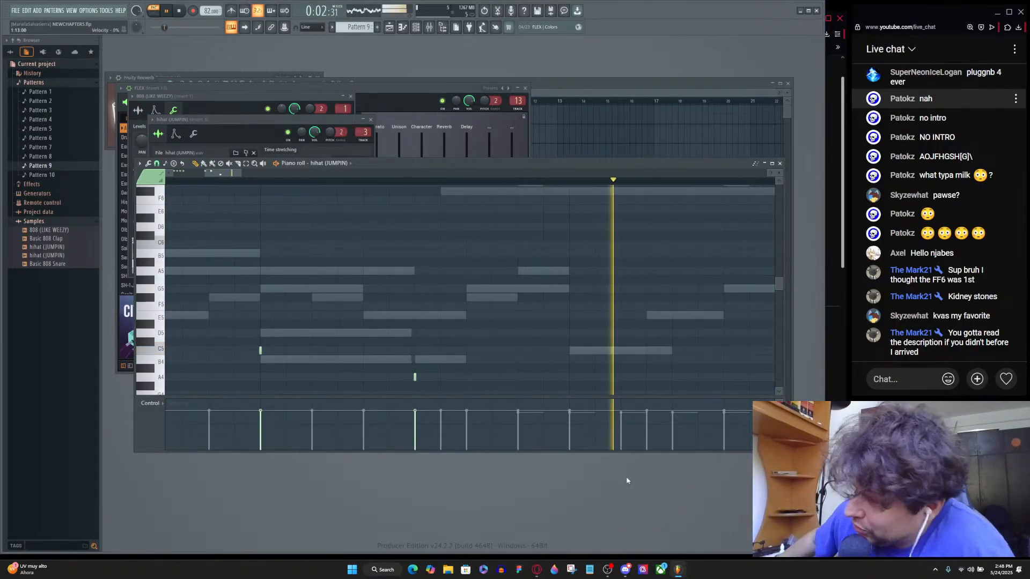
{"action": "scroll", "coordinate": [467, 290], "scroll_direction": "down", "scroll_amount": 3}
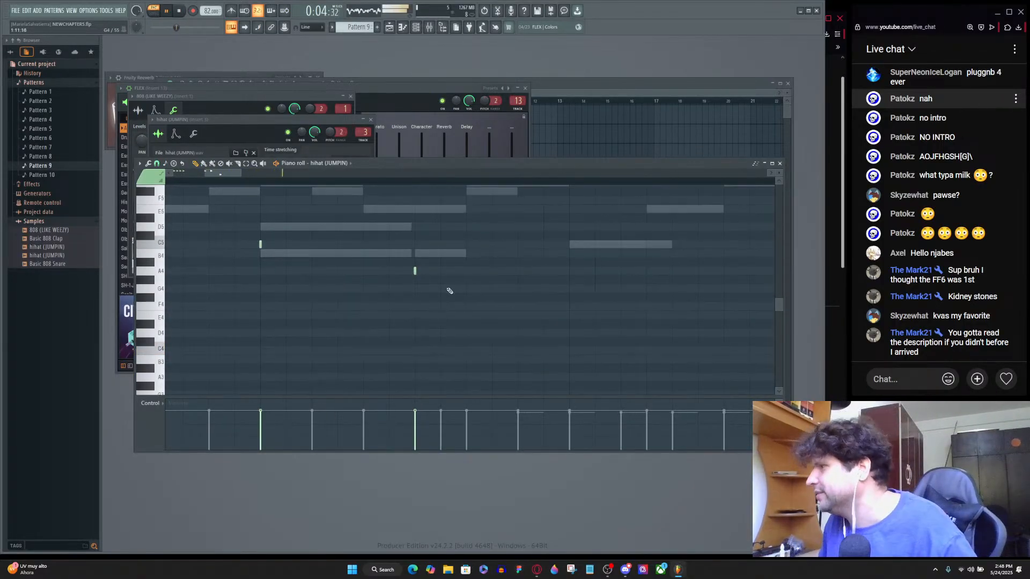
Add A4 hi-hat hits at the start of bar 2 and late in bar 1.
{"action": "scroll", "coordinate": [450, 293], "scroll_direction": "down", "scroll_amount": 5}
{"action": "scroll", "coordinate": [422, 303], "scroll_direction": "up", "scroll_amount": 3}
{"action": "scroll", "coordinate": [376, 326], "scroll_direction": "down", "scroll_amount": 3}
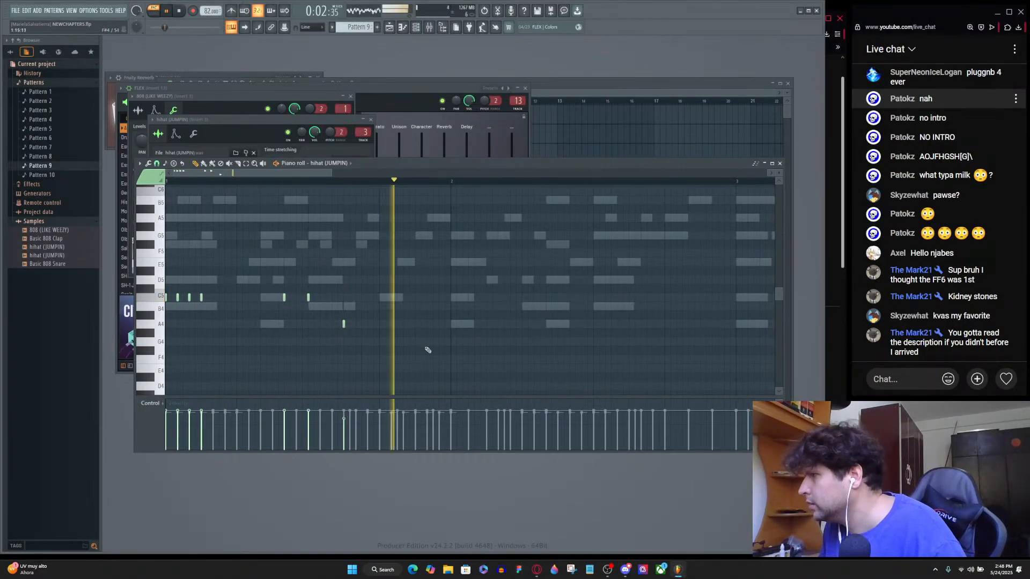
{"action": "left_click", "coordinate": [451, 324]}
{"action": "scroll", "coordinate": [417, 329], "scroll_direction": "up", "scroll_amount": 4}
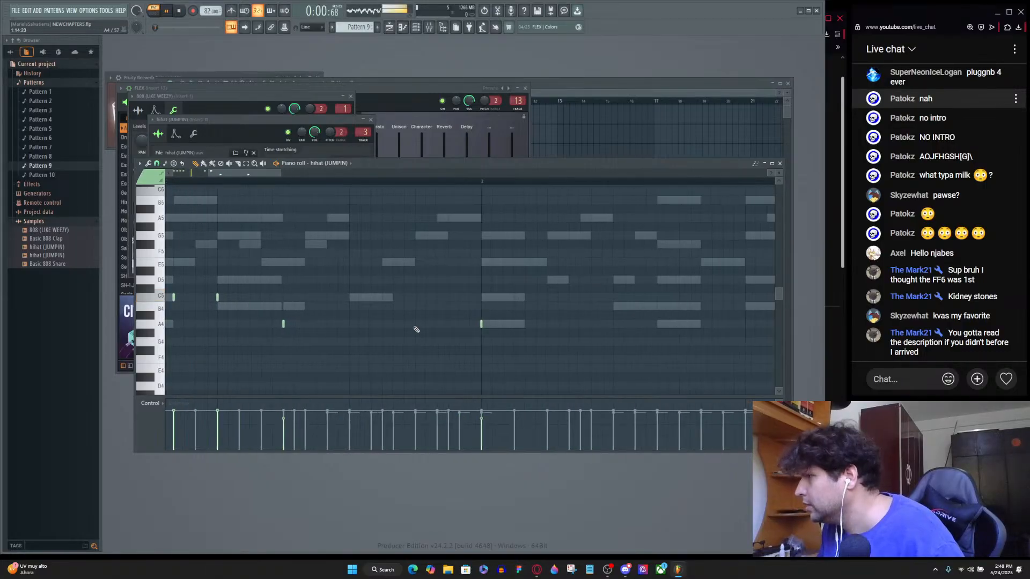
{"action": "left_click", "coordinate": [392, 325]}
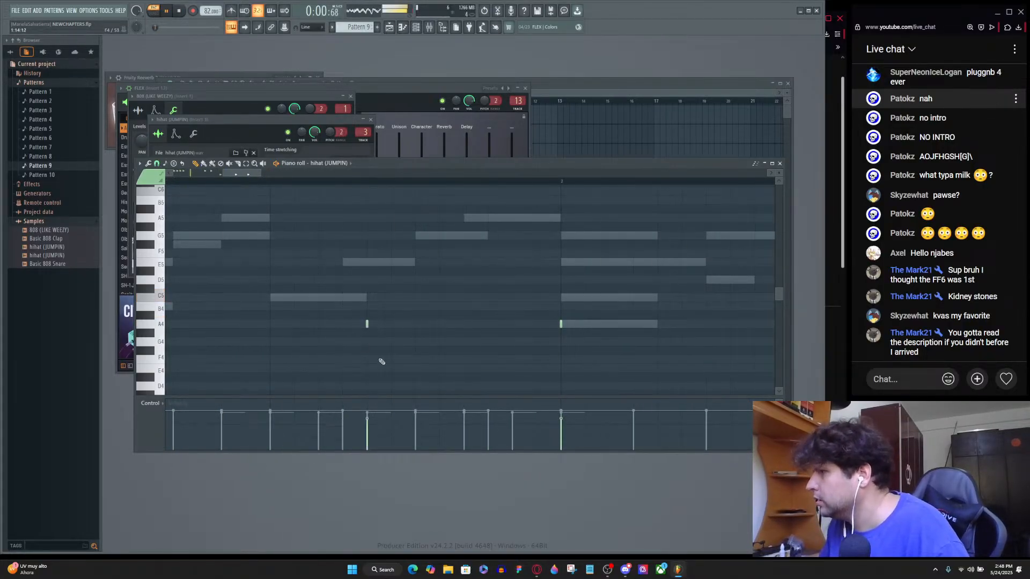
{"action": "scroll", "coordinate": [369, 352], "scroll_direction": "down", "scroll_amount": 2}
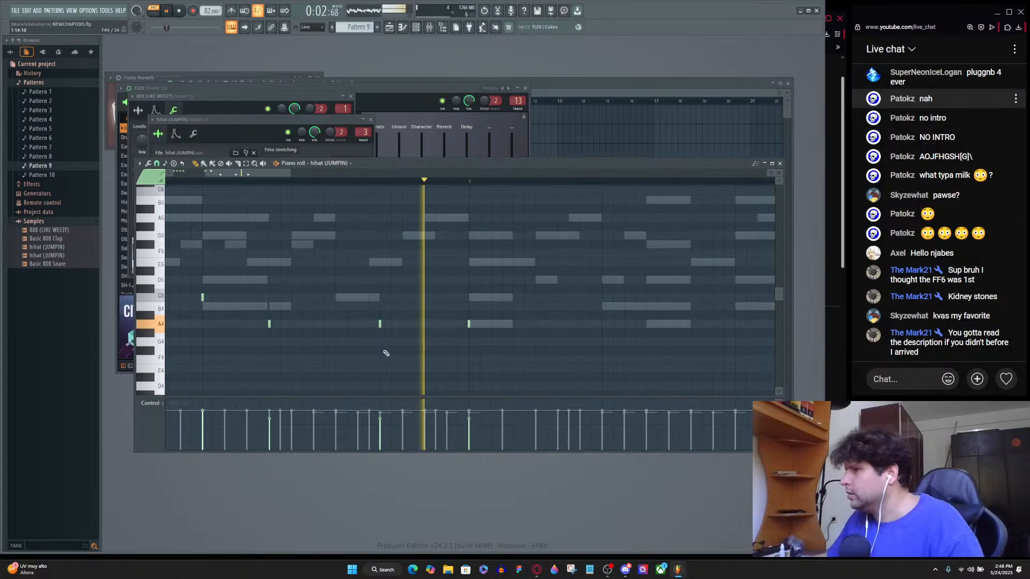
{"action": "scroll", "coordinate": [582, 331], "scroll_direction": "down", "scroll_amount": 2}
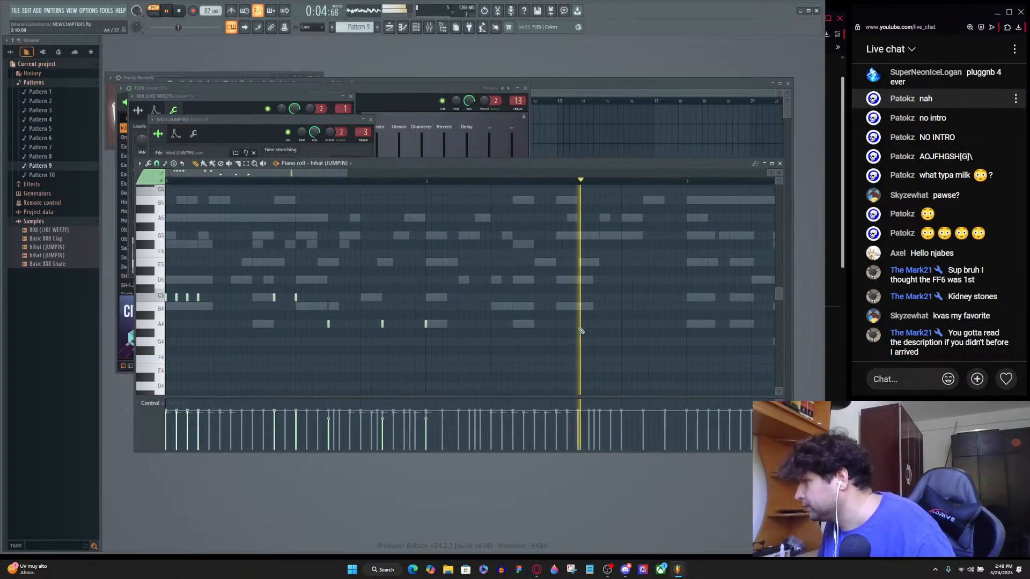
Add a run of four evenly spaced hi-hat hits from 2:05 in bar 2, pitched down from G5 to F5.
{"action": "scroll", "coordinate": [426, 327], "scroll_direction": "up", "scroll_amount": 4}
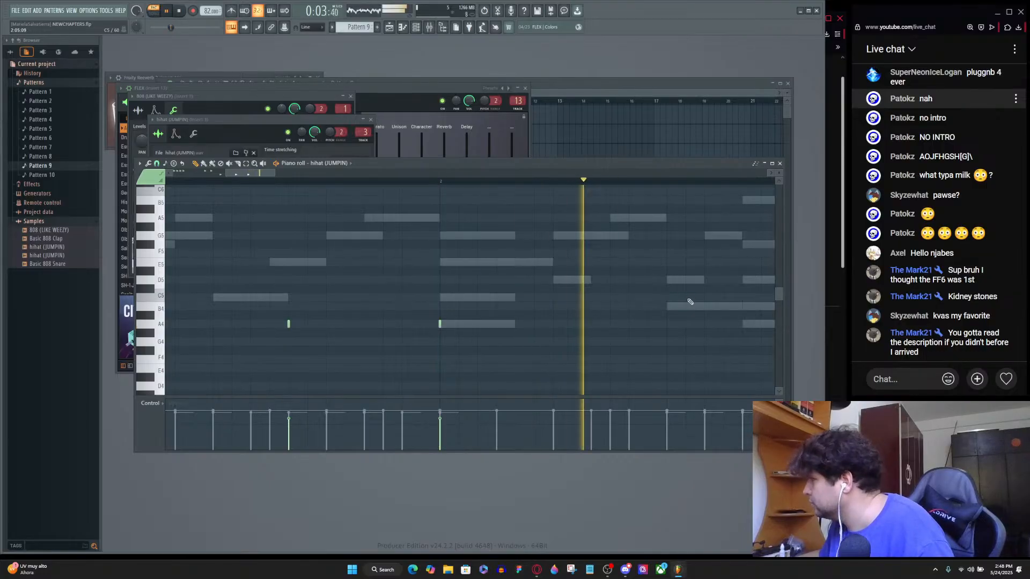
{"action": "scroll", "coordinate": [683, 301], "scroll_direction": "down", "scroll_amount": 4}
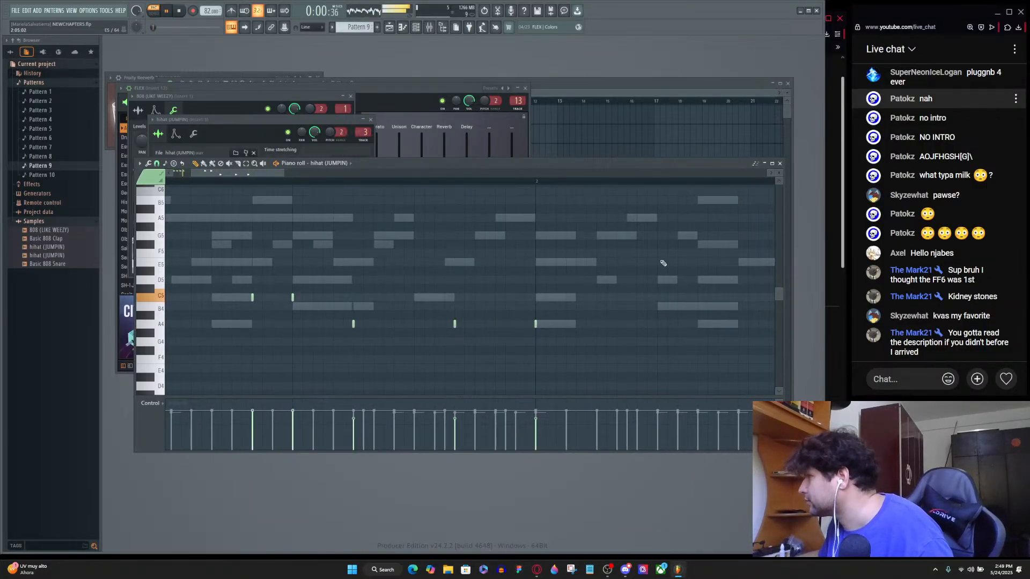
{"action": "scroll", "coordinate": [664, 262], "scroll_direction": "up", "scroll_amount": 3}
{"action": "left_click", "coordinate": [661, 241]}
{"action": "scroll", "coordinate": [683, 253], "scroll_direction": "down", "scroll_amount": 3}
{"action": "scroll", "coordinate": [697, 262], "scroll_direction": "up", "scroll_amount": 3}
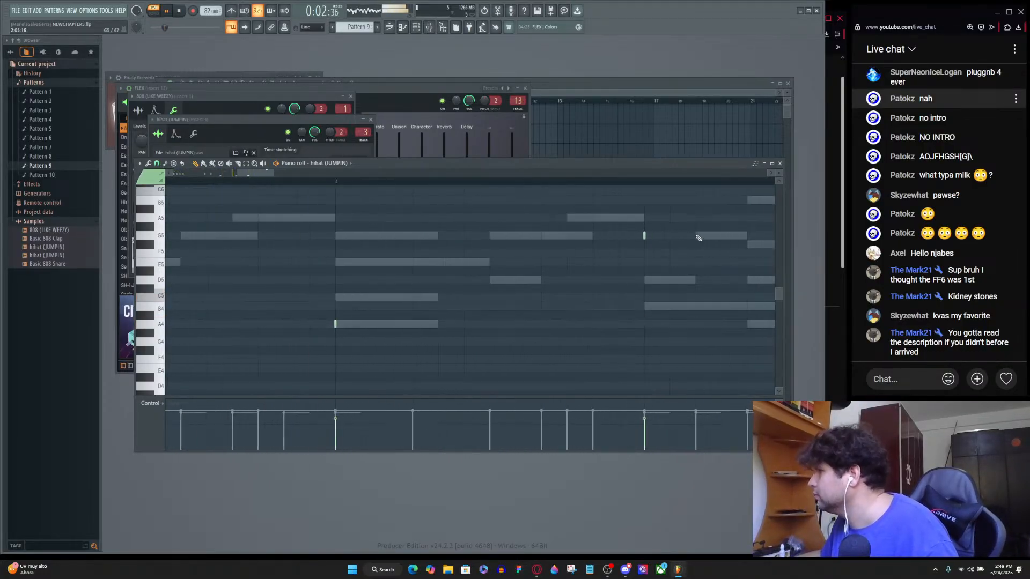
{"action": "left_click", "coordinate": [698, 239]}
{"action": "left_click", "coordinate": [748, 240]}
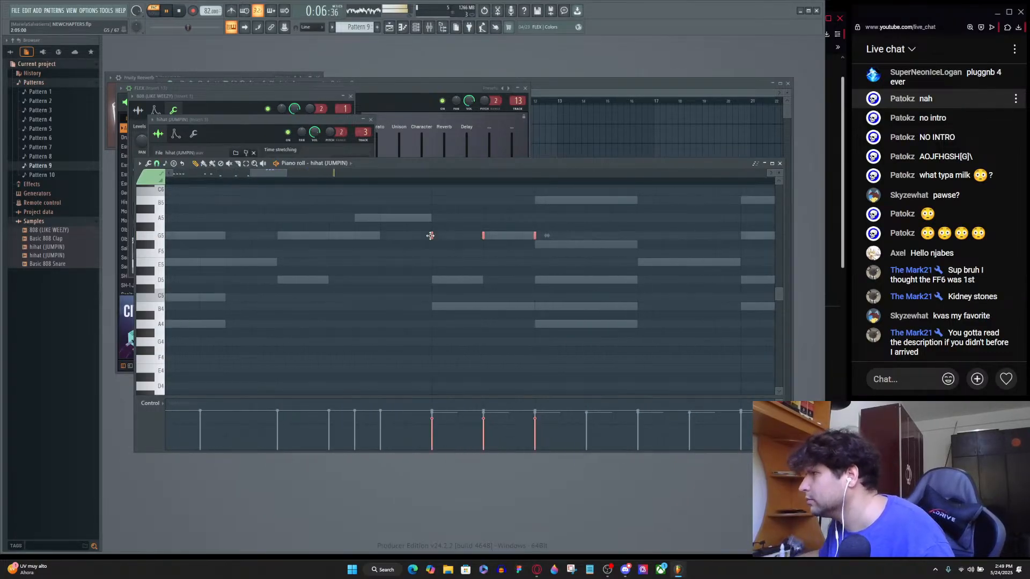
{"action": "left_click", "coordinate": [587, 257]}
{"action": "scroll", "coordinate": [504, 342], "scroll_direction": "down", "scroll_amount": 5}
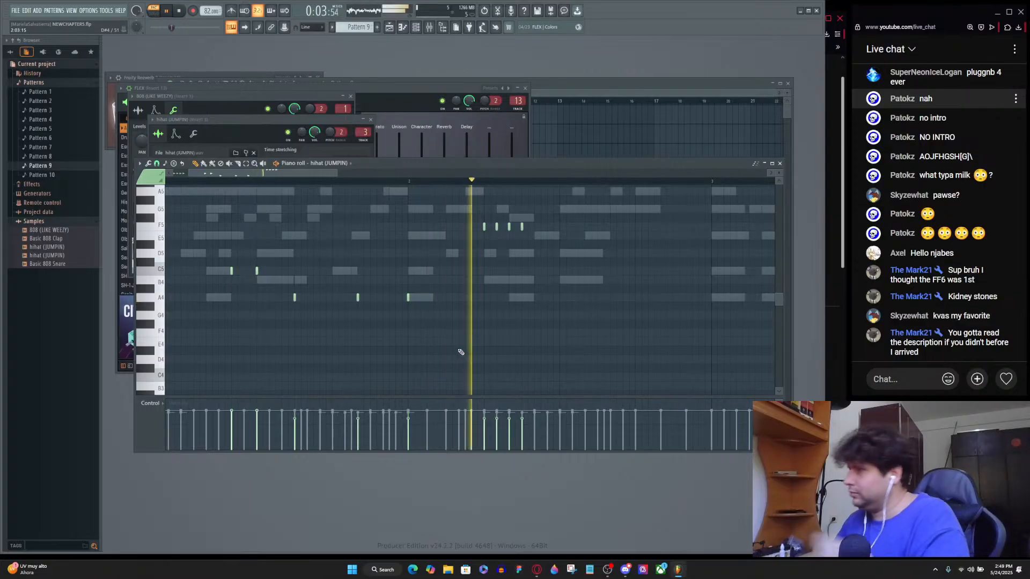
Add four evenly spaced D5 hi-hat hits near the end of bar 2.
{"action": "key", "text": "space"}
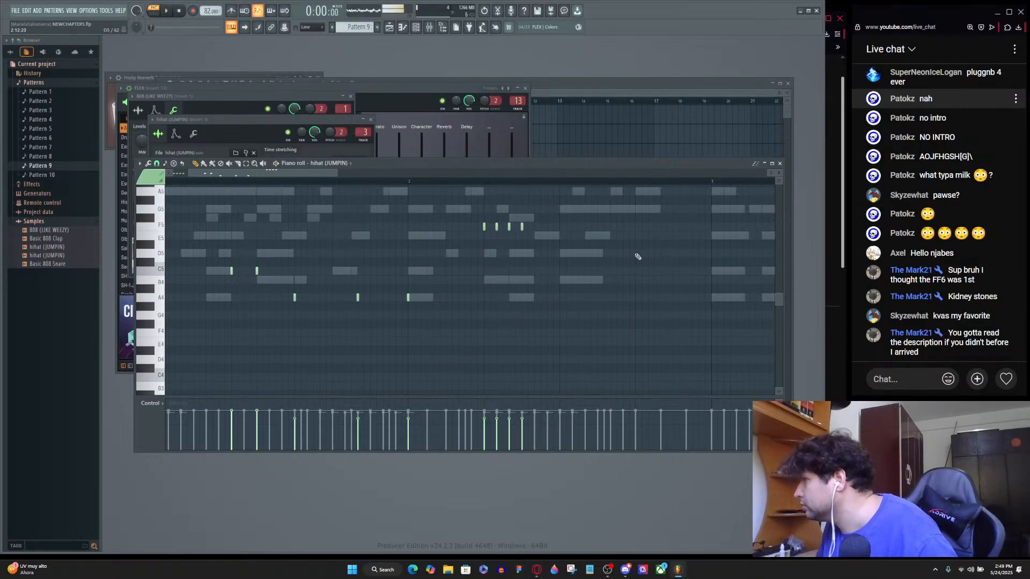
{"action": "scroll", "coordinate": [599, 286], "scroll_direction": "up", "scroll_amount": 4}
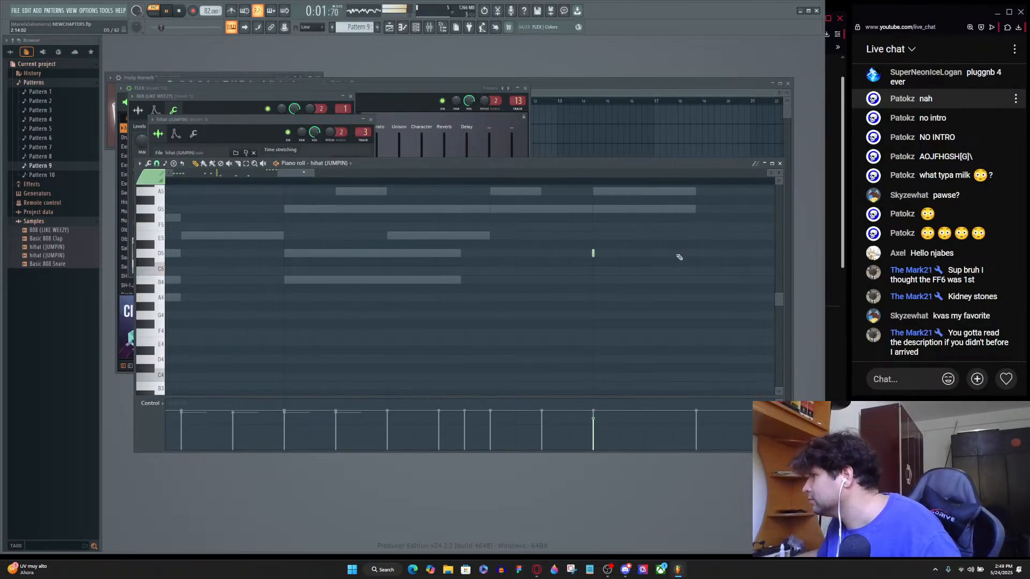
{"action": "scroll", "coordinate": [677, 257], "scroll_direction": "down", "scroll_amount": 3}
{"action": "scroll", "coordinate": [709, 279], "scroll_direction": "up", "scroll_amount": 3}
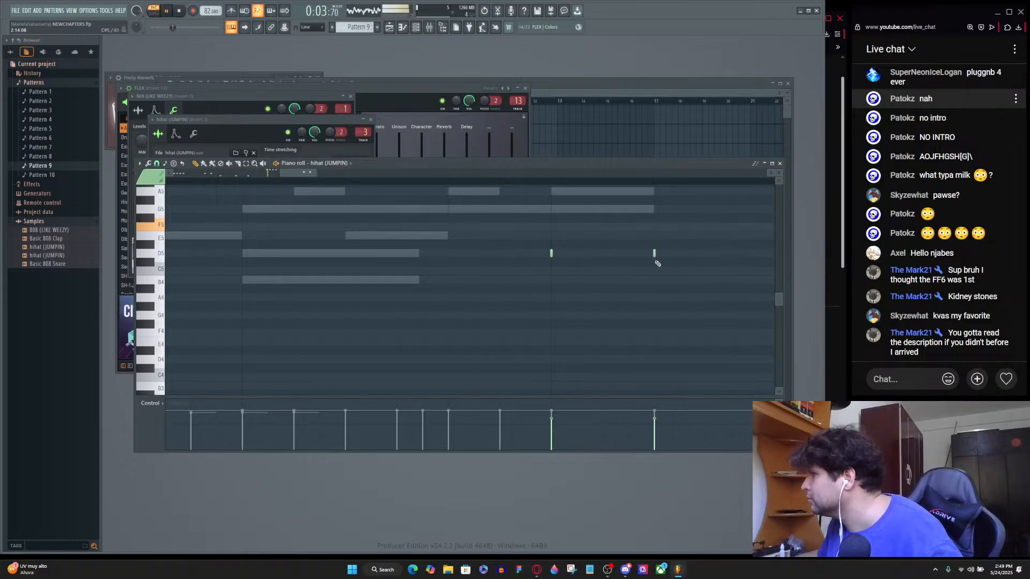
{"action": "scroll", "coordinate": [670, 263], "scroll_direction": "down", "scroll_amount": 3}
{"action": "scroll", "coordinate": [692, 270], "scroll_direction": "up", "scroll_amount": 3}
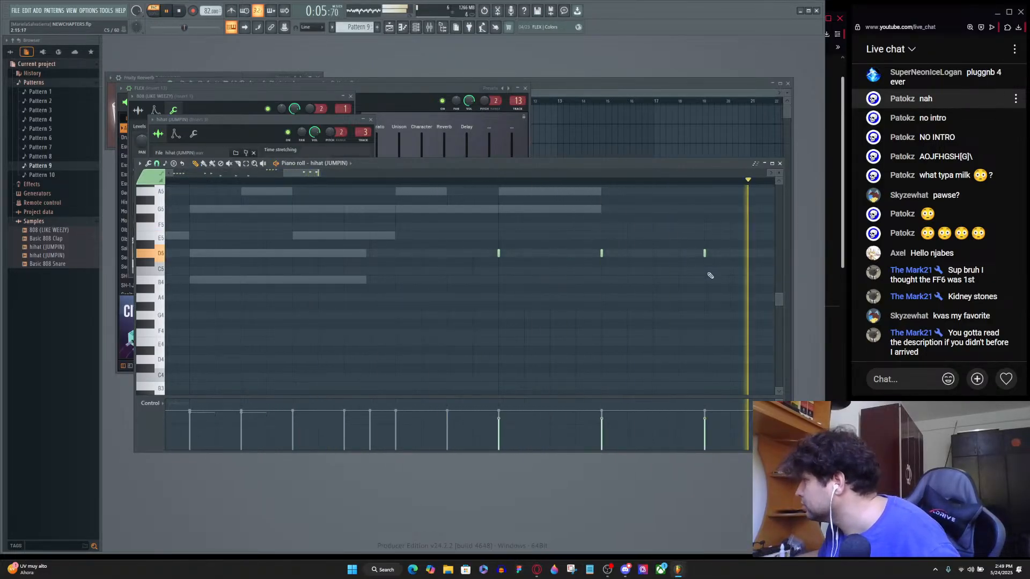
{"action": "scroll", "coordinate": [706, 271], "scroll_direction": "down", "scroll_amount": 3}
{"action": "scroll", "coordinate": [695, 257], "scroll_direction": "up", "scroll_amount": 3}
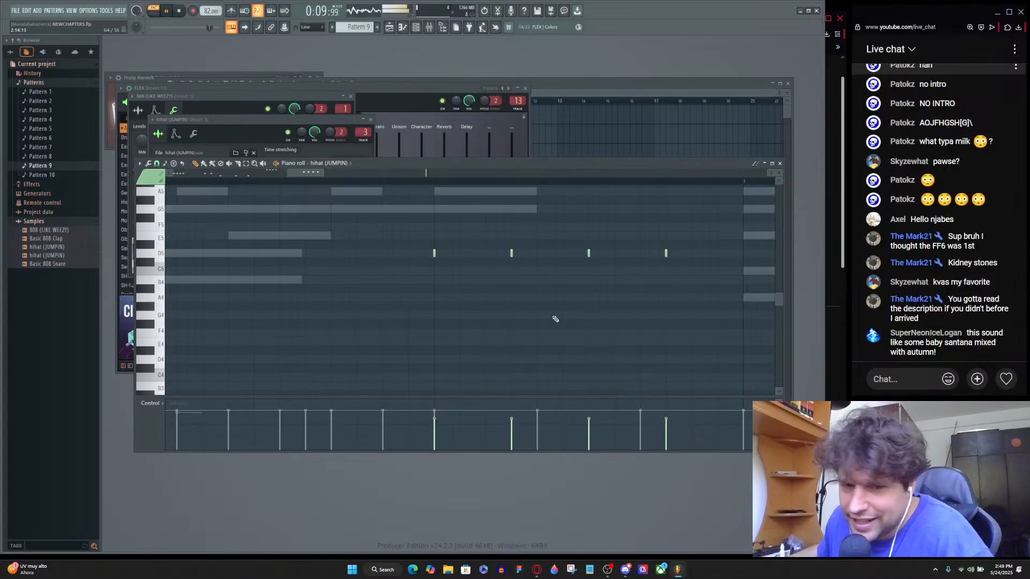
Turn the start of the hi-hat run ending bar 2 into three closely and evenly spaced hits at G5.
{"action": "scroll", "coordinate": [563, 310], "scroll_direction": "down", "scroll_amount": 5}
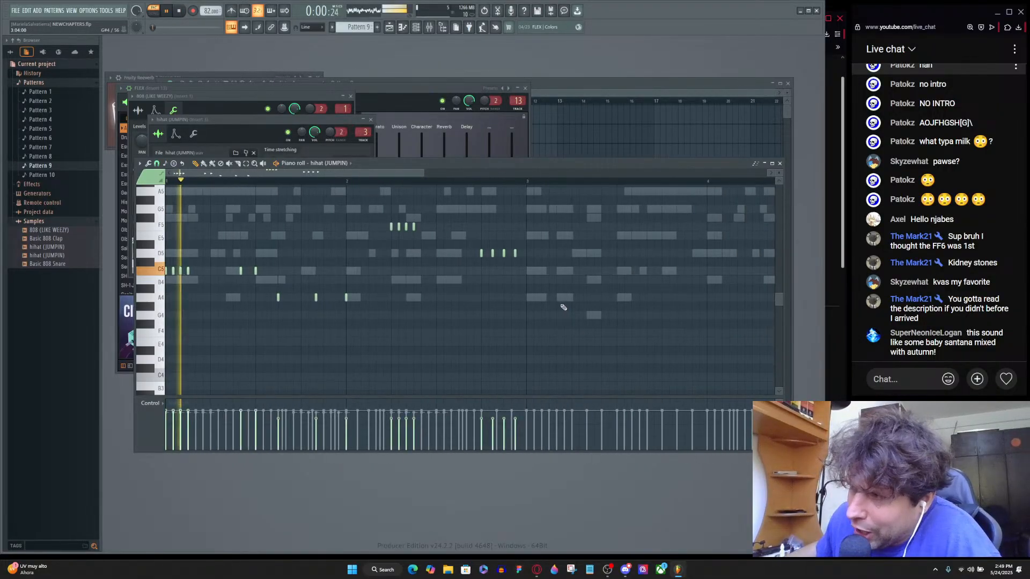
{"action": "scroll", "coordinate": [561, 306], "scroll_direction": "up", "scroll_amount": 2}
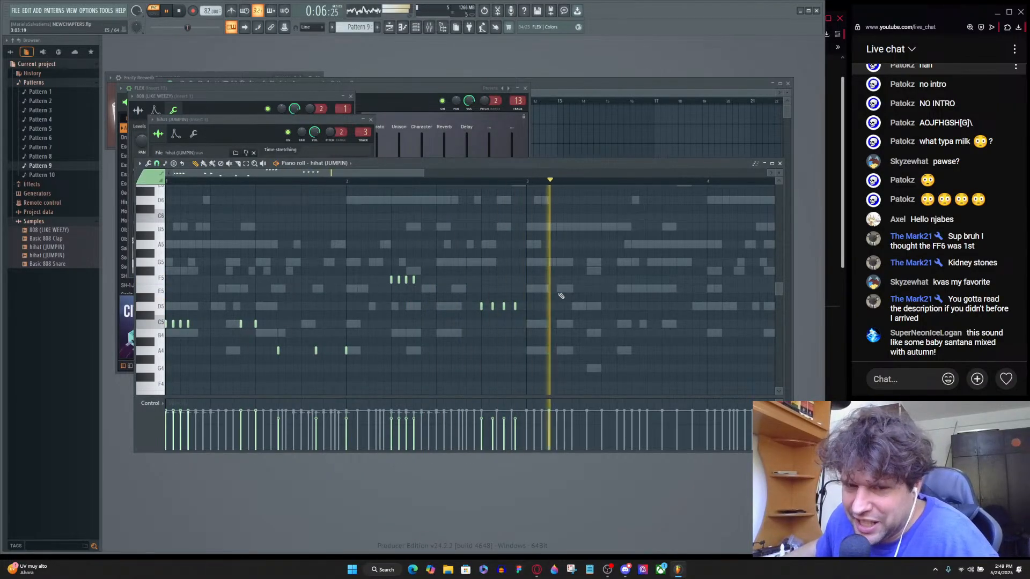
{"action": "scroll", "coordinate": [535, 296], "scroll_direction": "up", "scroll_amount": 2}
{"action": "scroll", "coordinate": [535, 296], "scroll_direction": "down", "scroll_amount": 4}
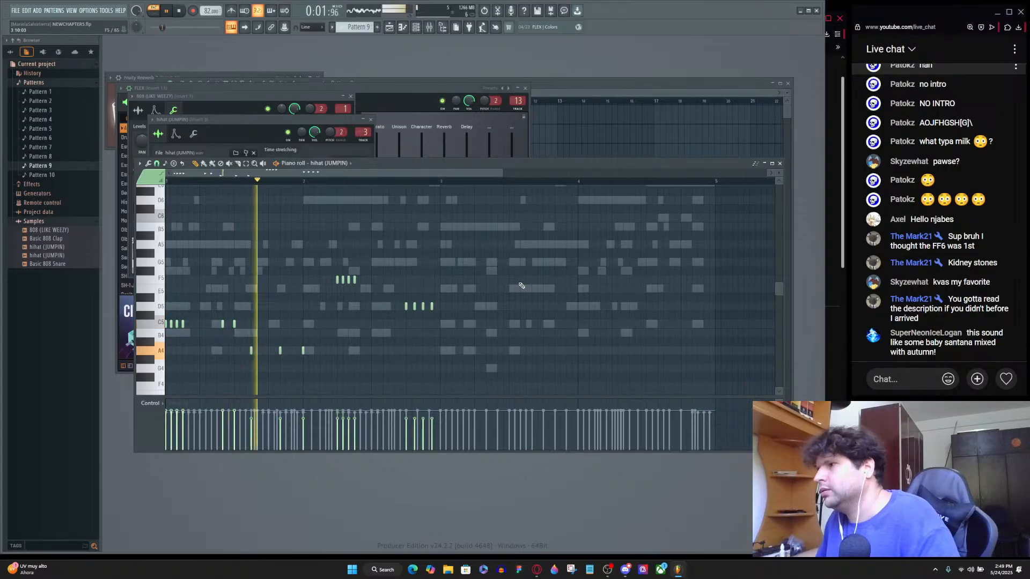
{"action": "scroll", "coordinate": [370, 351], "scroll_direction": "up", "scroll_amount": 3}
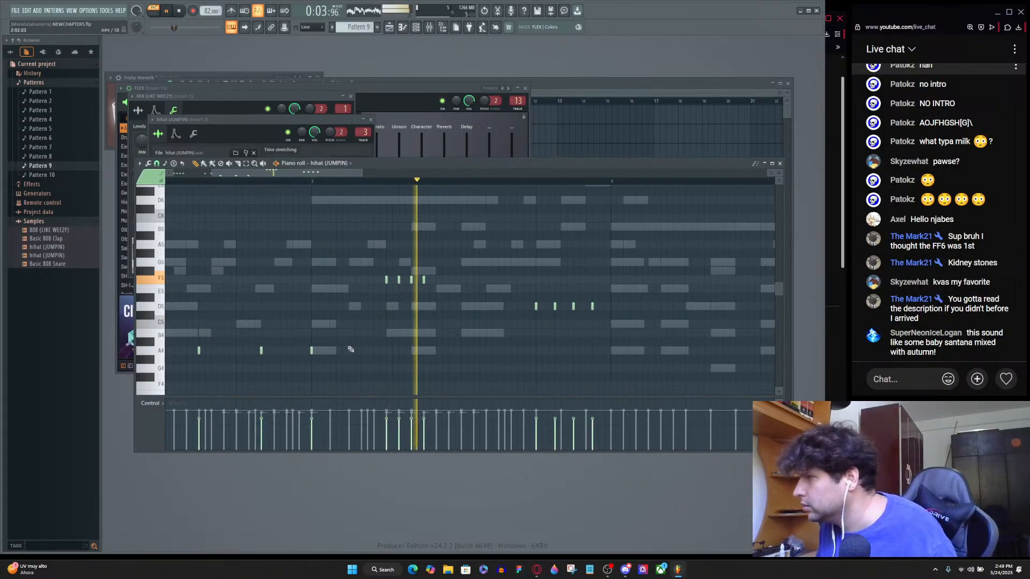
{"action": "scroll", "coordinate": [416, 339], "scroll_direction": "down", "scroll_amount": 3}
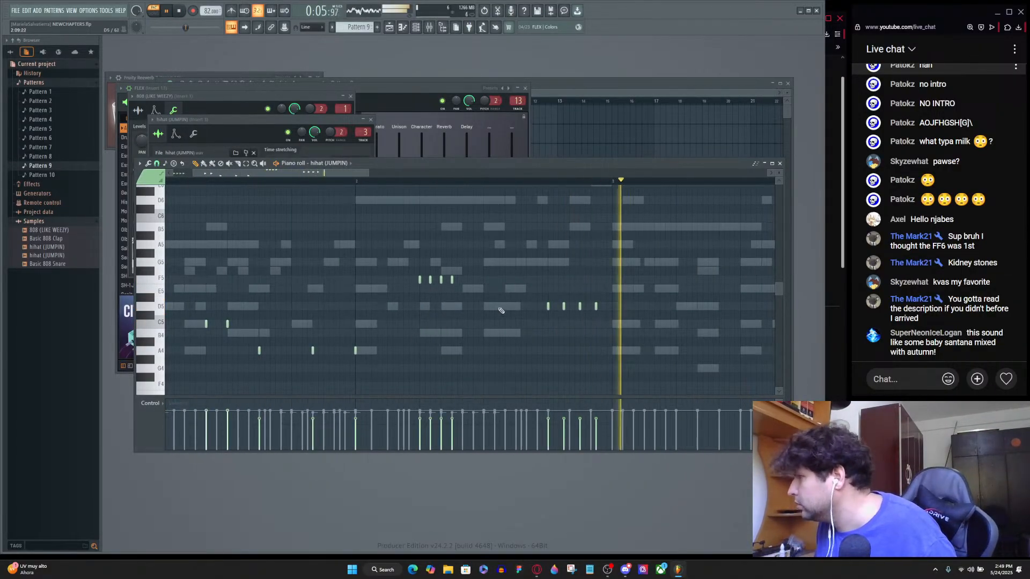
{"action": "scroll", "coordinate": [537, 304], "scroll_direction": "up", "scroll_amount": 5}
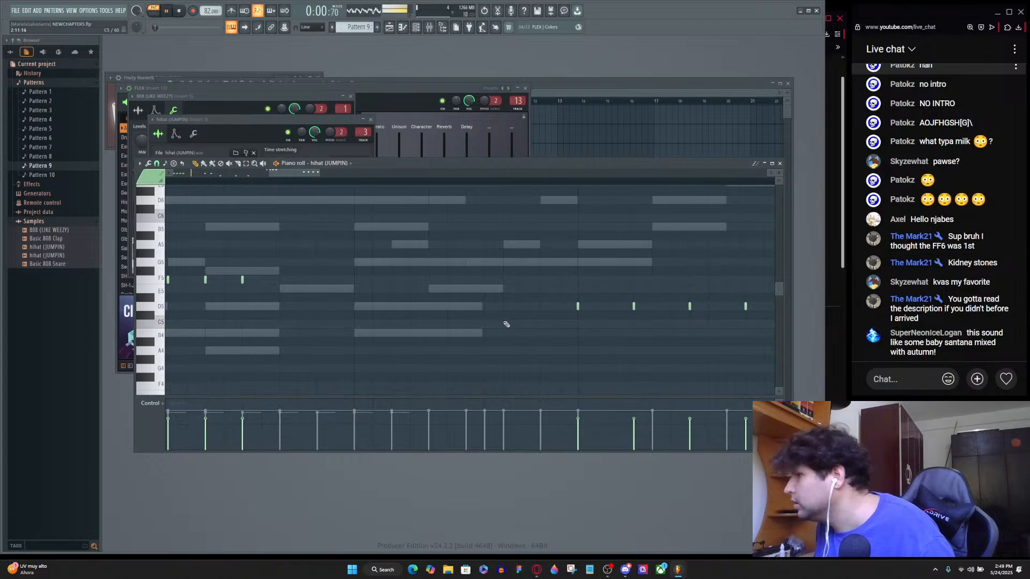
{"action": "scroll", "coordinate": [542, 321], "scroll_direction": "up", "scroll_amount": 2}
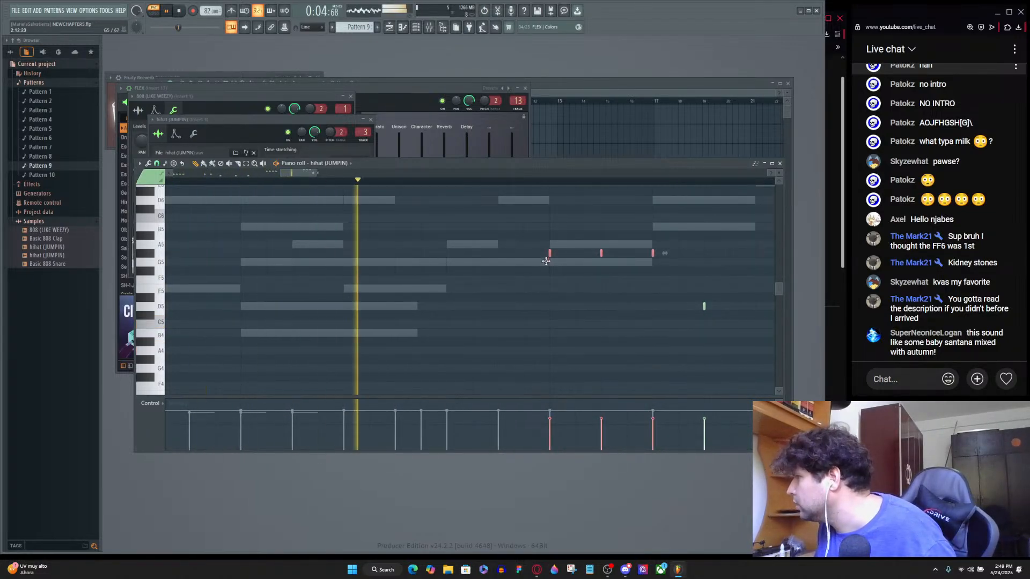
{"action": "scroll", "coordinate": [644, 322], "scroll_direction": "down", "scroll_amount": 3}
{"action": "scroll", "coordinate": [675, 323], "scroll_direction": "up", "scroll_amount": 2}
{"action": "scroll", "coordinate": [675, 324], "scroll_direction": "up", "scroll_amount": 2}
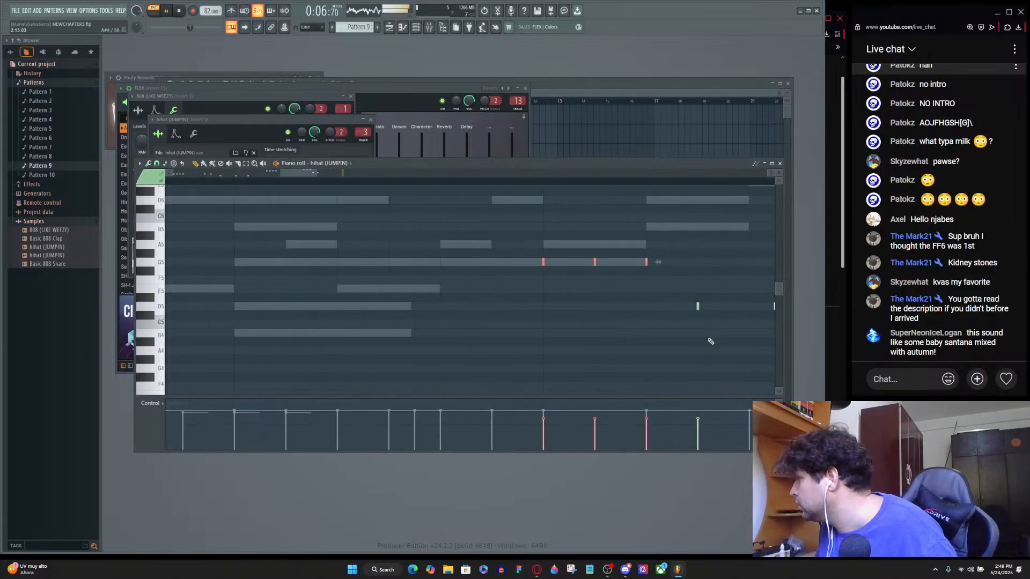
Continue the run to the end of bar 2 with three D5 hi-hat hits at the same close spacing.
{"action": "scroll", "coordinate": [751, 319], "scroll_direction": "down", "scroll_amount": 3}
{"action": "scroll", "coordinate": [737, 332], "scroll_direction": "up", "scroll_amount": 3}
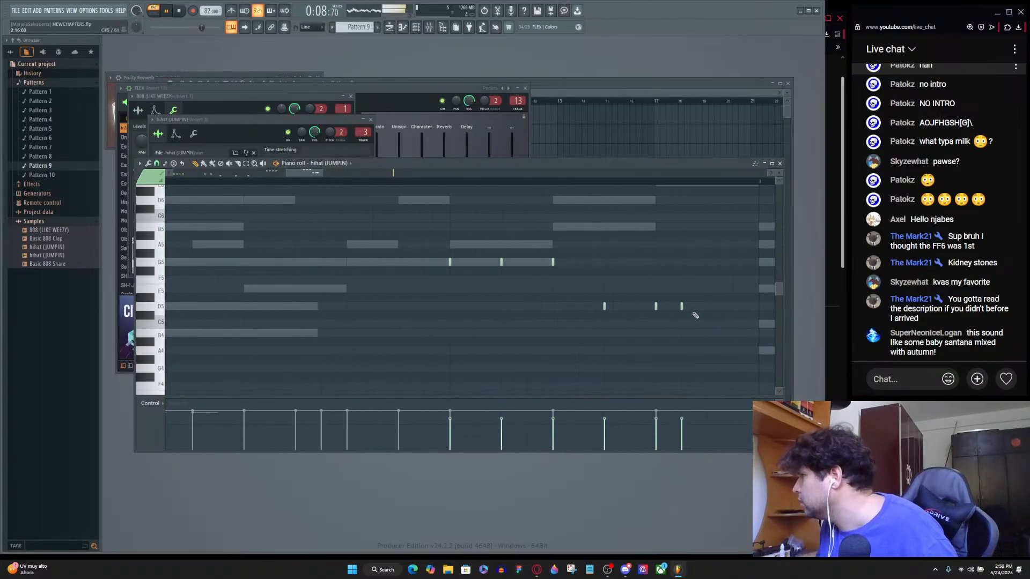
{"action": "scroll", "coordinate": [712, 307], "scroll_direction": "down", "scroll_amount": 4}
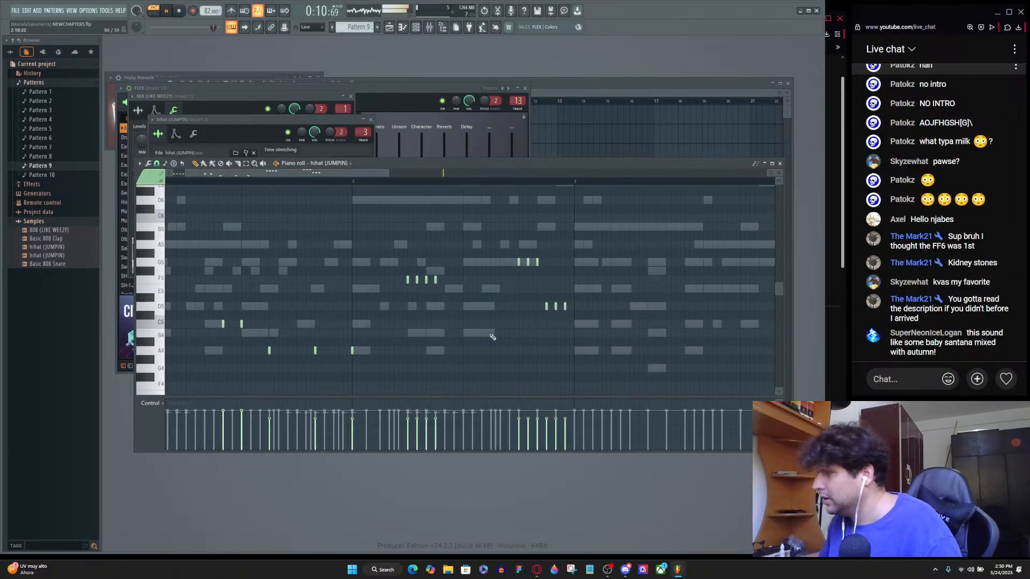
Add the Chant (Dirty) sample from the Zaytoven Sound Pack's Chant folder as a new channel in the channel rack.
{"action": "key", "text": "F6"}
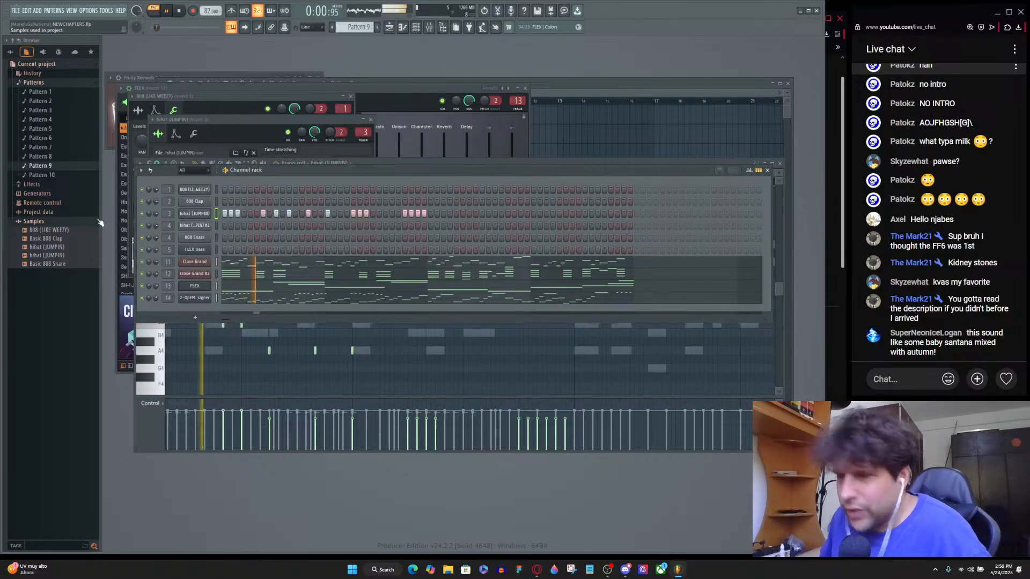
{"action": "left_click", "coordinate": [11, 52]}
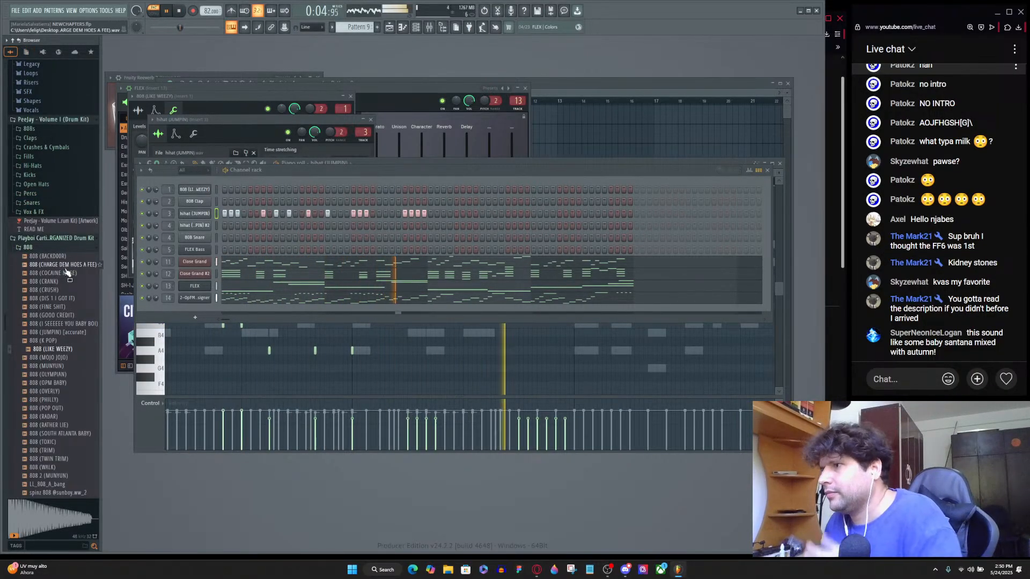
{"action": "scroll", "coordinate": [62, 322], "scroll_direction": "down", "scroll_amount": 10}
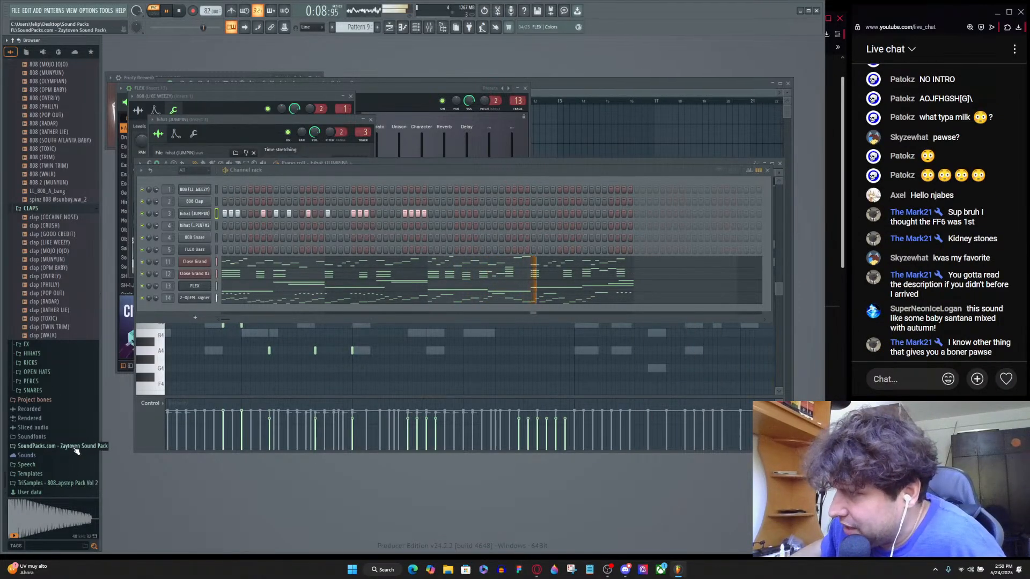
{"action": "left_click", "coordinate": [64, 446]}
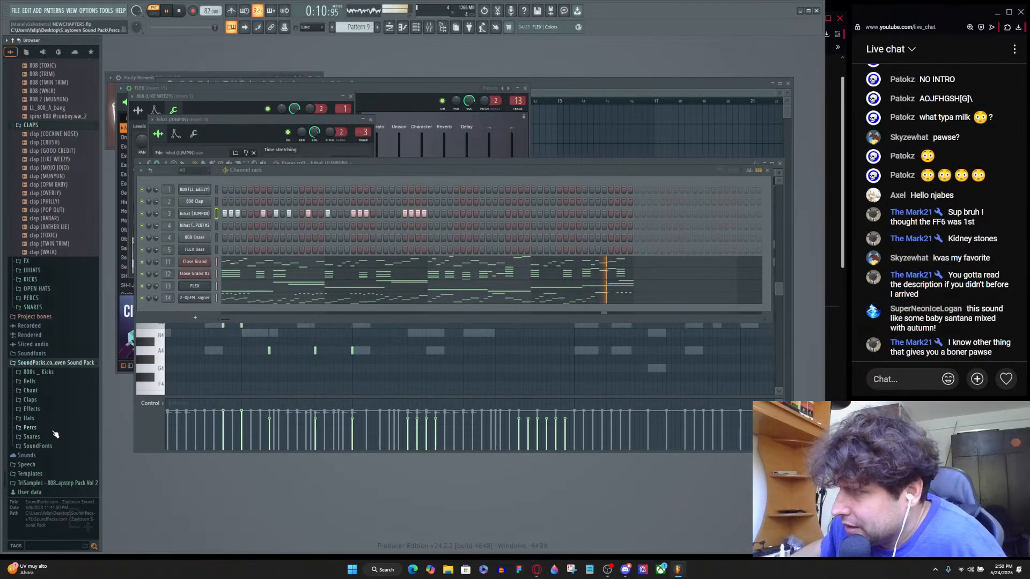
{"action": "left_click", "coordinate": [56, 393]}
{"action": "left_click", "coordinate": [57, 417]}
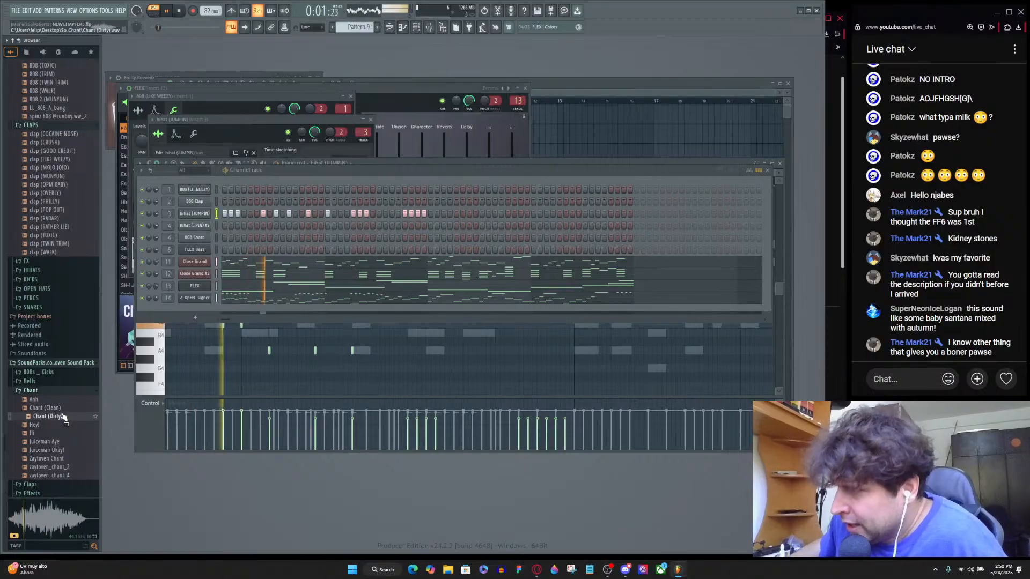
{"action": "left_click_drag", "start_coordinate": [57, 417], "coordinate": [187, 310]}
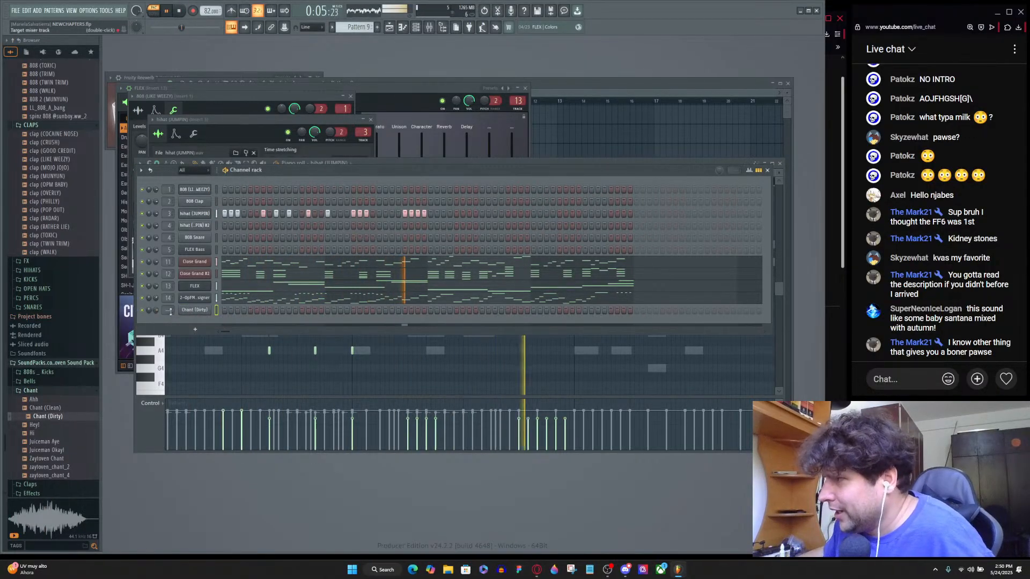
Route the Chant (Dirty) channel to mixer track 15 and set its root note to F5.
{"action": "scroll", "coordinate": [171, 311], "scroll_direction": "up", "scroll_amount": 1}
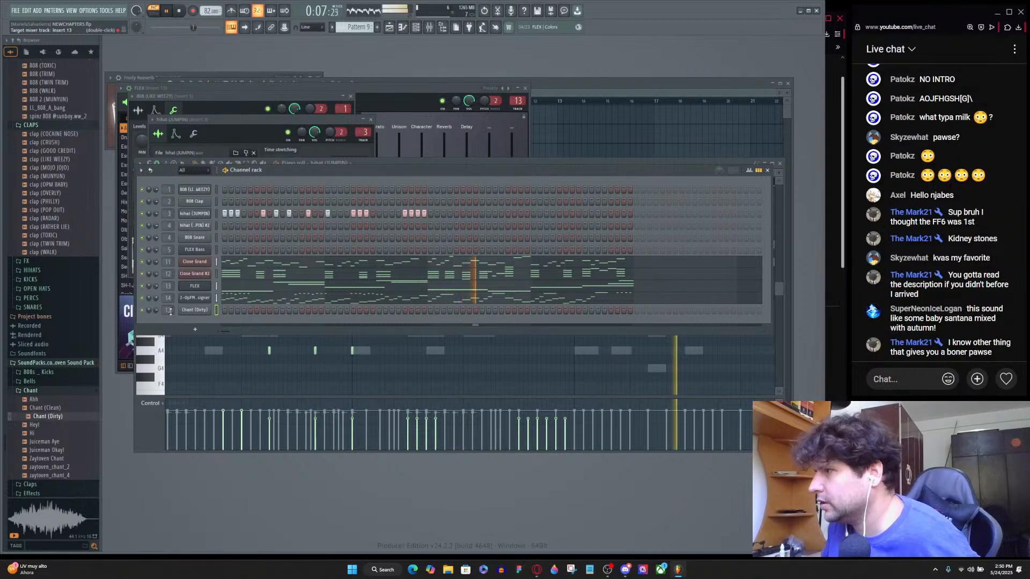
{"action": "scroll", "coordinate": [171, 312], "scroll_direction": "down", "scroll_amount": 1}
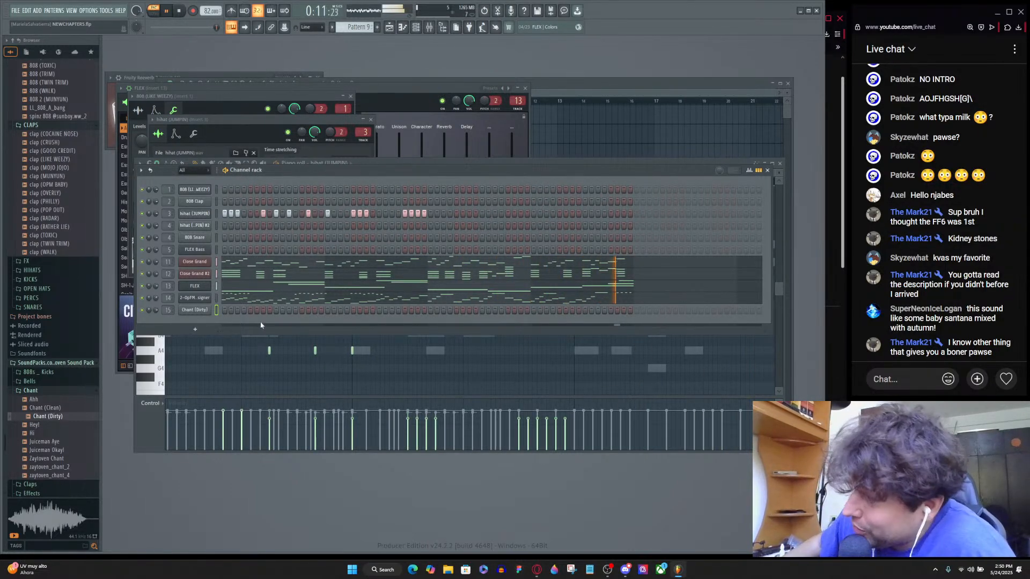
{"action": "left_click", "coordinate": [195, 311]}
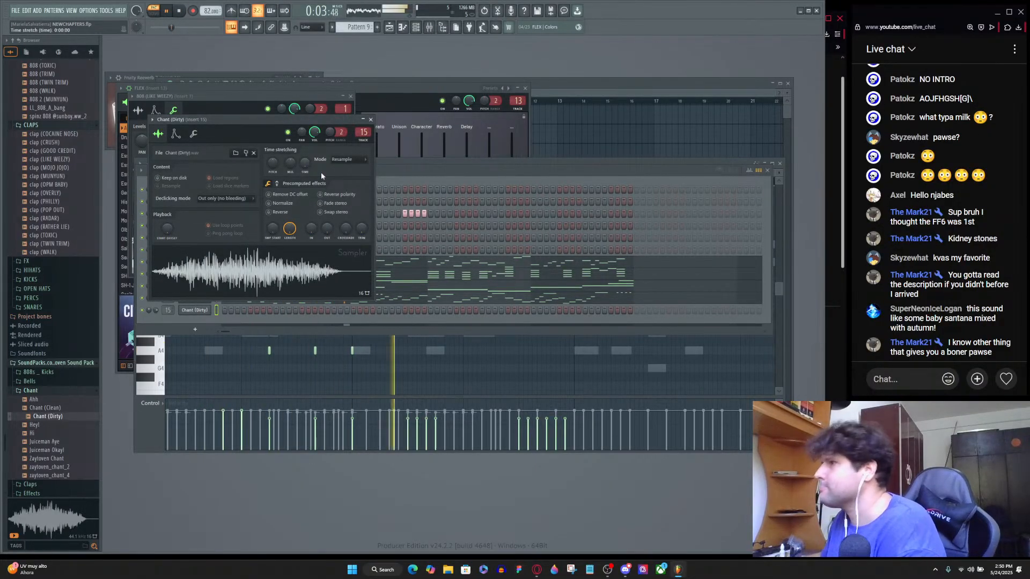
{"action": "left_click", "coordinate": [195, 136]}
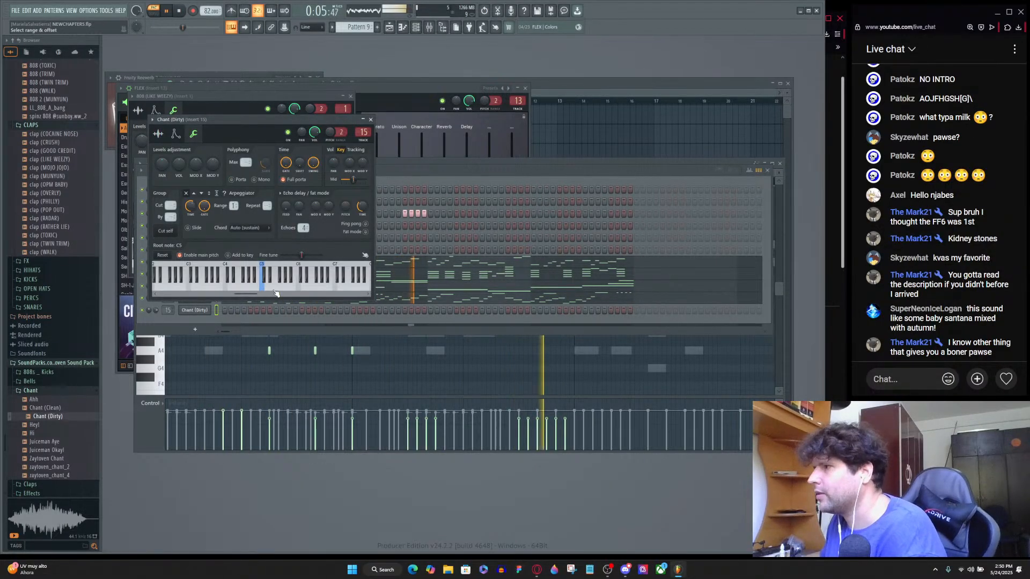
Try Chant (Dirty) hits on step 5 of bars 1 and 2, and move both to step 9.
{"action": "left_click", "coordinate": [225, 311]}
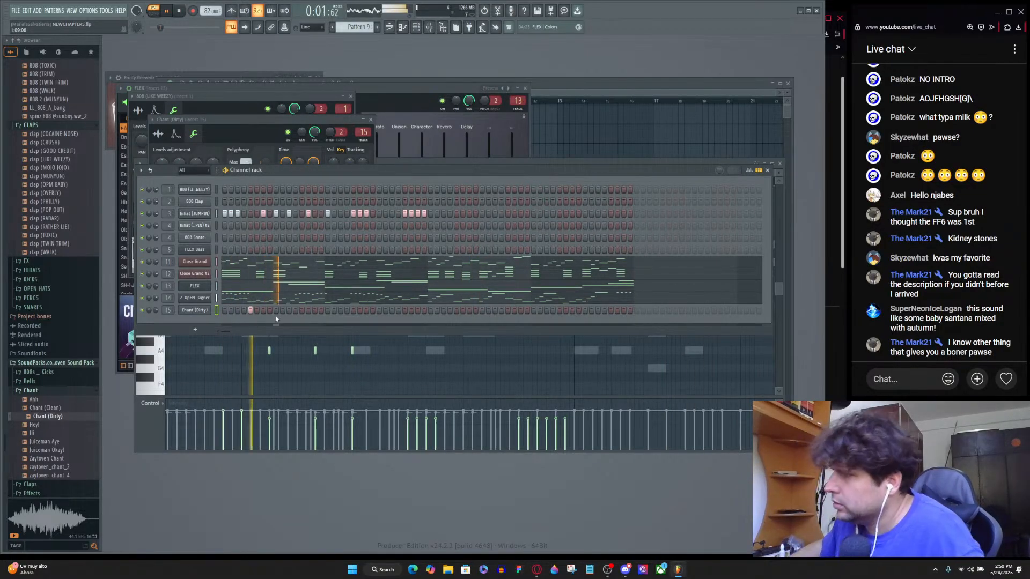
{"action": "left_click", "coordinate": [353, 310]}
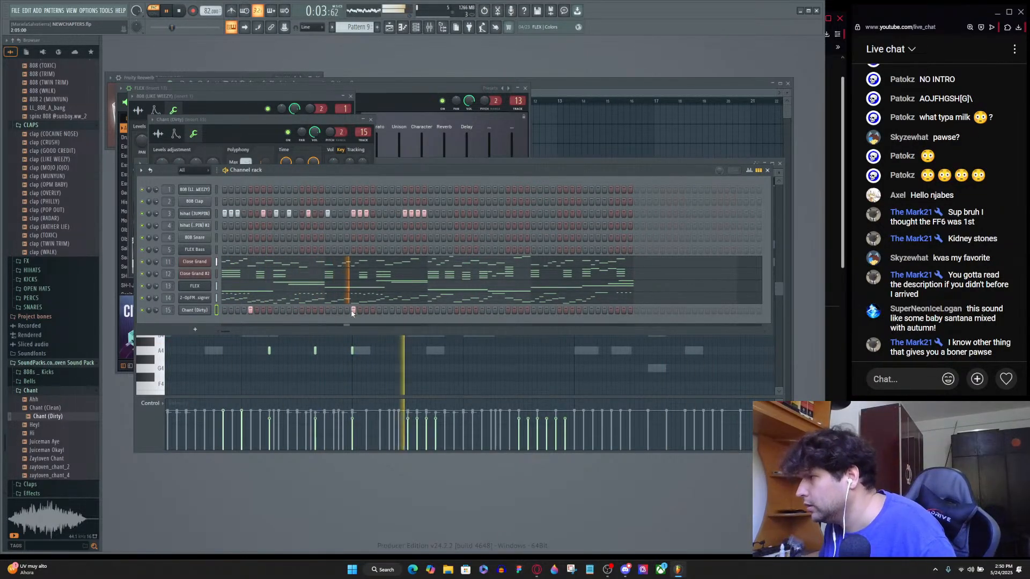
{"action": "left_click", "coordinate": [195, 310]}
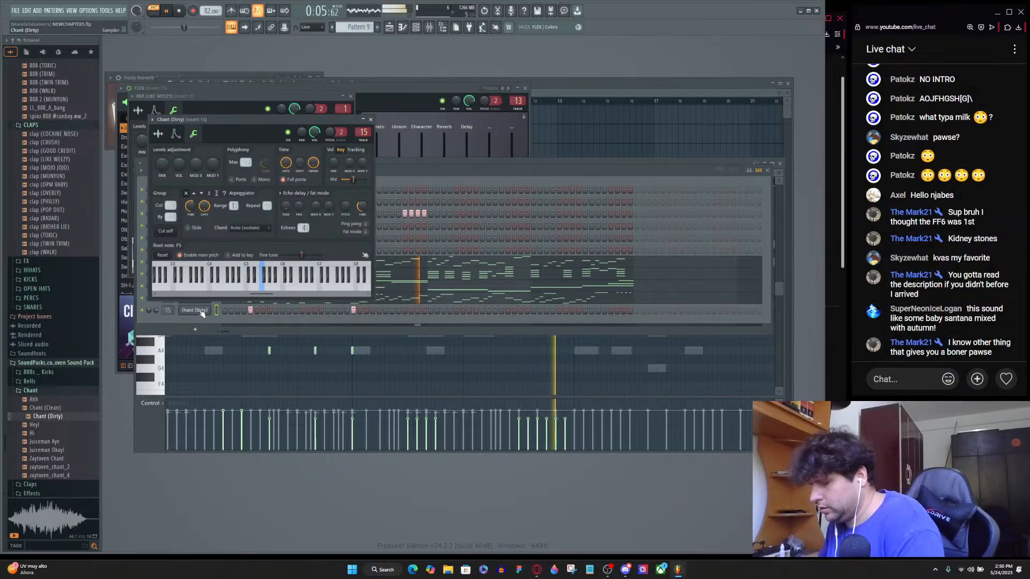
{"action": "left_click", "coordinate": [252, 310]}
{"action": "left_click", "coordinate": [277, 310]}
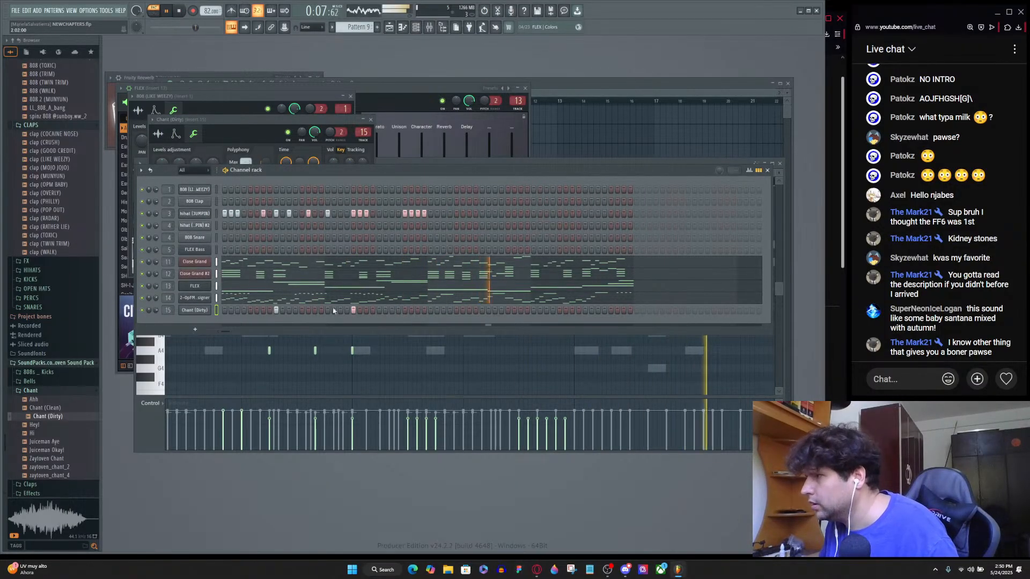
{"action": "key", "text": "F6"}
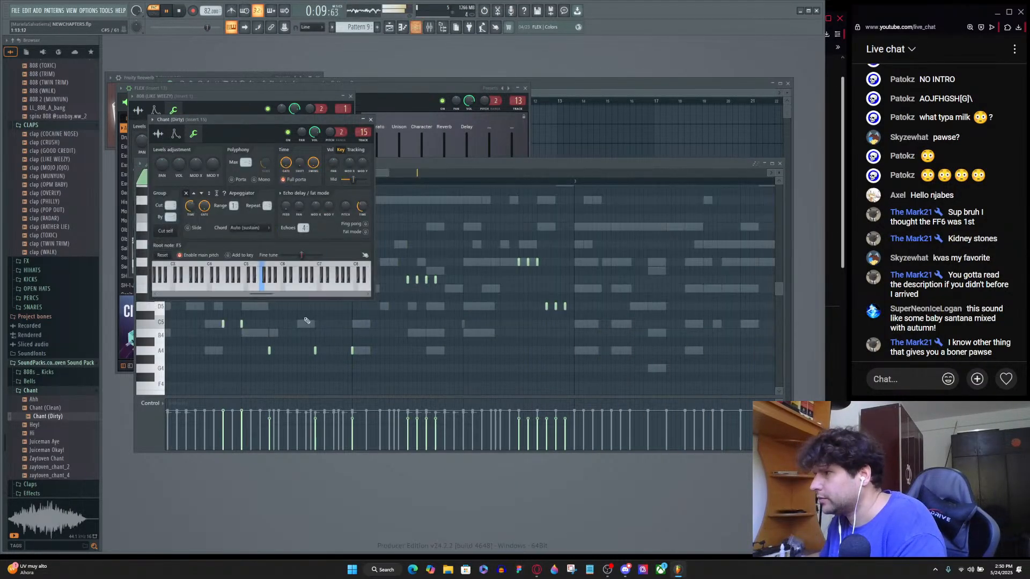
{"action": "key", "text": "F6"}
{"action": "left_click", "coordinate": [198, 311]}
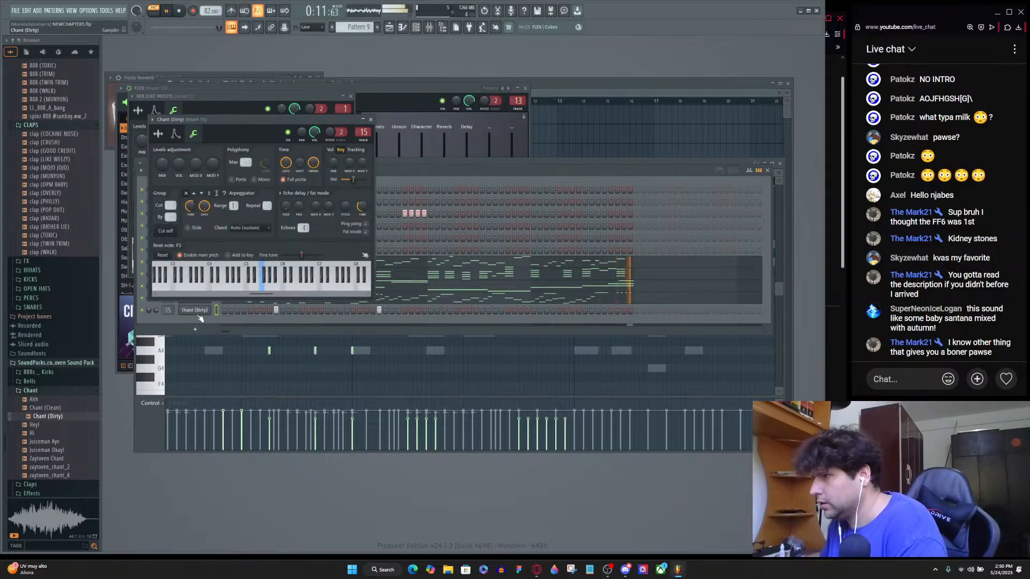
Raise the chant hits in bars 1 and 2 from C5 to D5 in the piano roll.
{"action": "key", "text": "F7"}
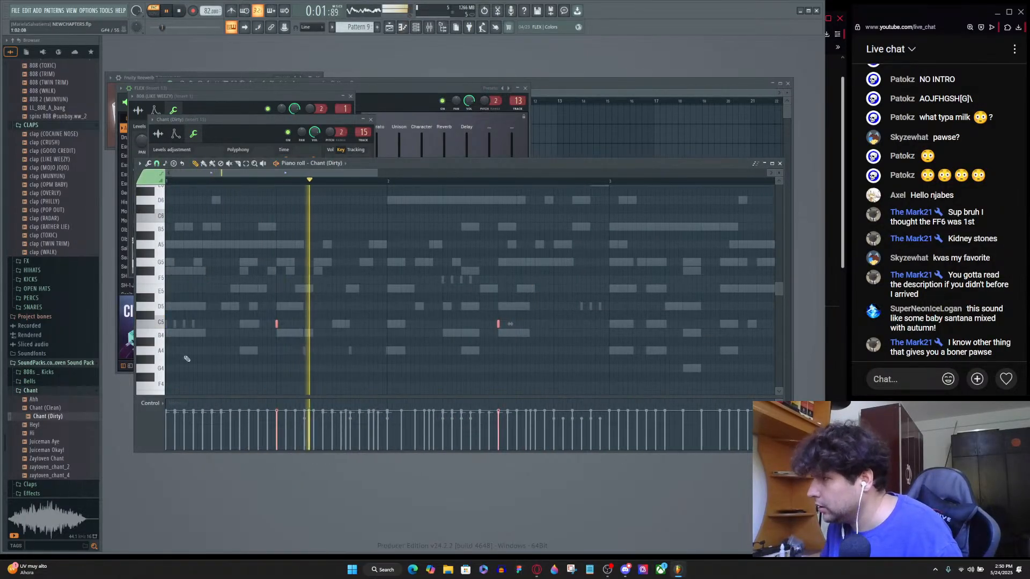
{"action": "scroll", "coordinate": [277, 322], "scroll_direction": "up", "scroll_amount": 4}
{"action": "left_click_drag", "start_coordinate": [320, 324], "coordinate": [320, 305]}
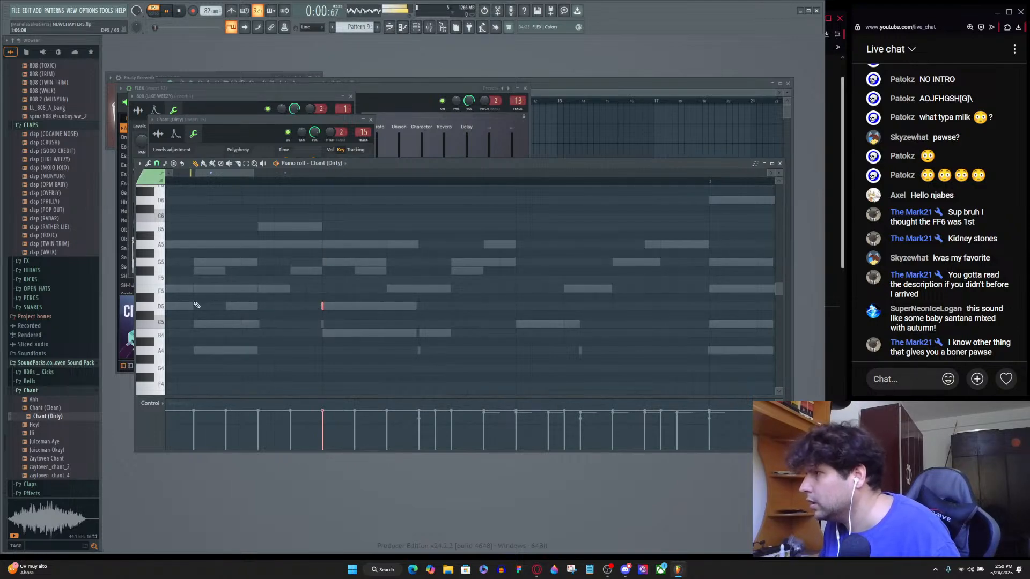
{"action": "scroll", "coordinate": [194, 333], "scroll_direction": "down", "scroll_amount": 4}
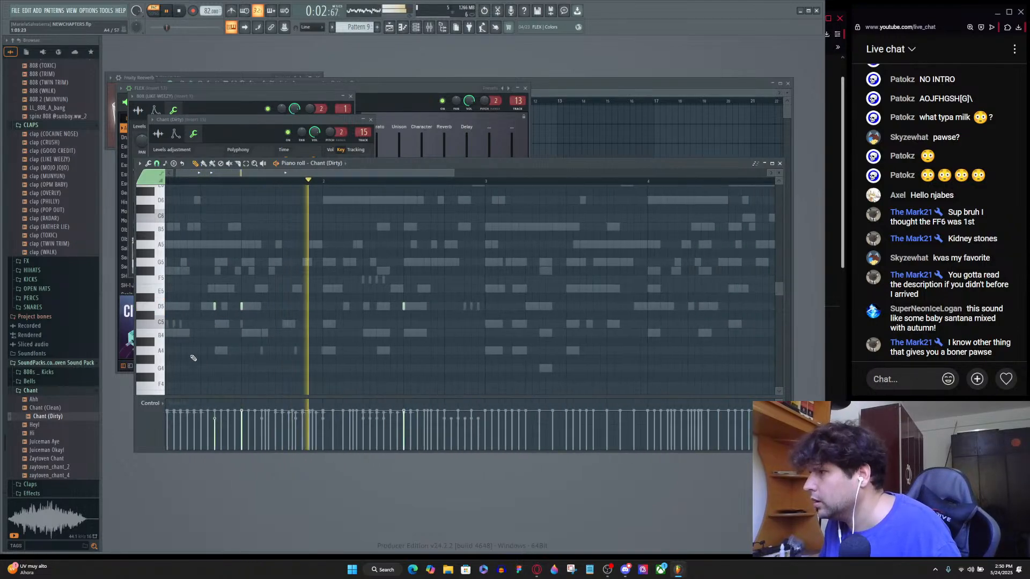
{"action": "scroll", "coordinate": [210, 312], "scroll_direction": "up", "scroll_amount": 1}
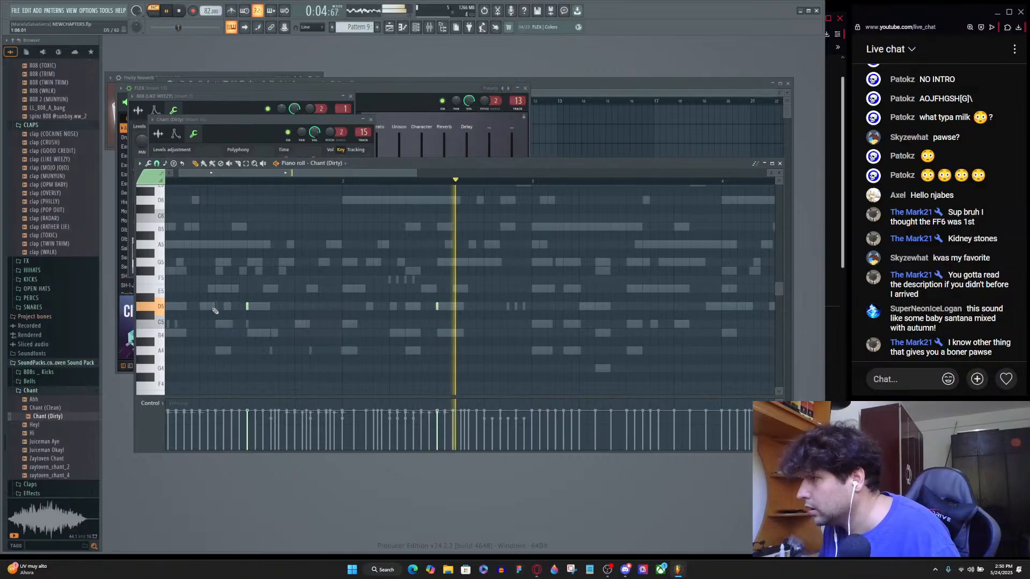
Try D5 chant hits on steps 5 and 13 in place of the existing bar 1 hit, and delete both.
{"action": "key", "text": "space"}
{"action": "key", "text": "space"}
{"action": "left_click_drag", "start_coordinate": [204, 307], "coordinate": [294, 307]}
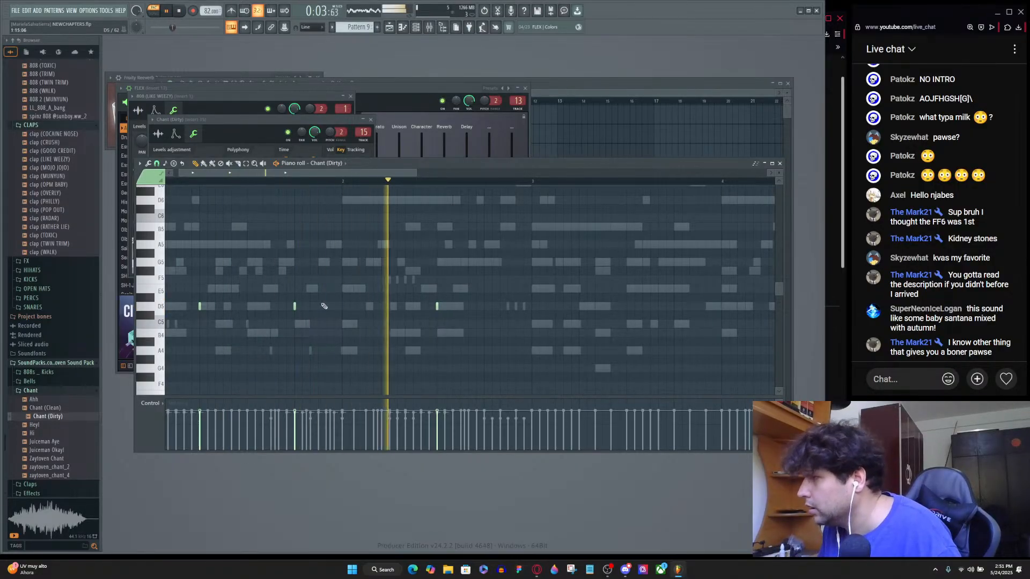
{"action": "right_click", "coordinate": [199, 306]}
{"action": "right_click", "coordinate": [295, 306]}
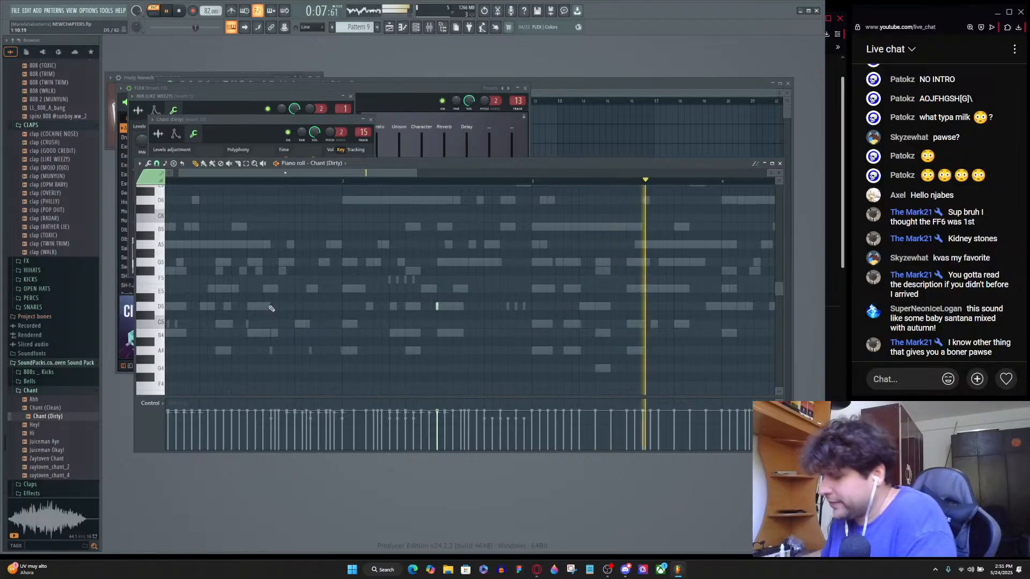
Place 808 Snare hits on steps 5 and 13 of bar 1, and chant hits on bar 1 step 8 and bar 2 step 5.
{"action": "key", "text": "F6"}
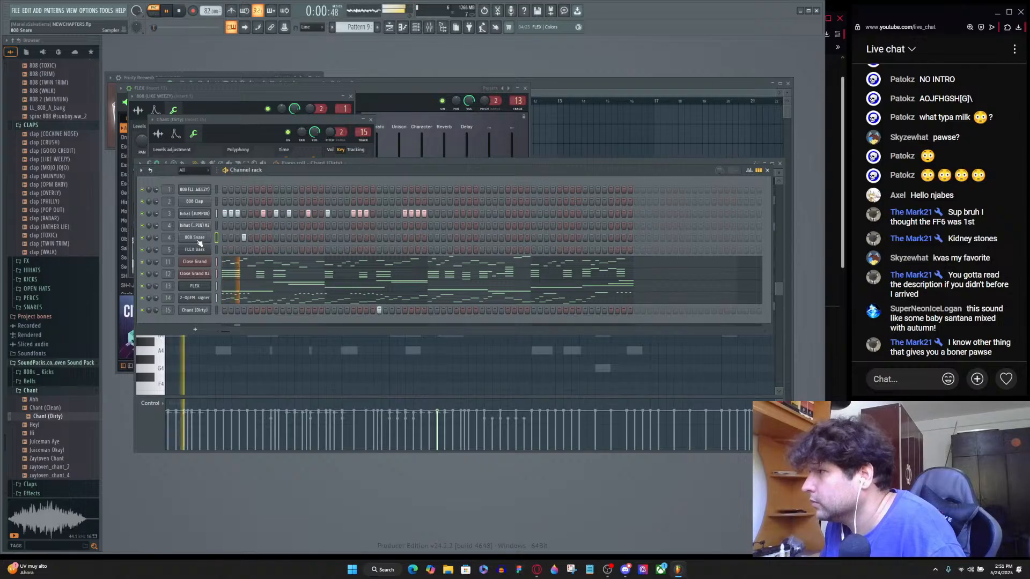
{"action": "left_click", "coordinate": [245, 237]}
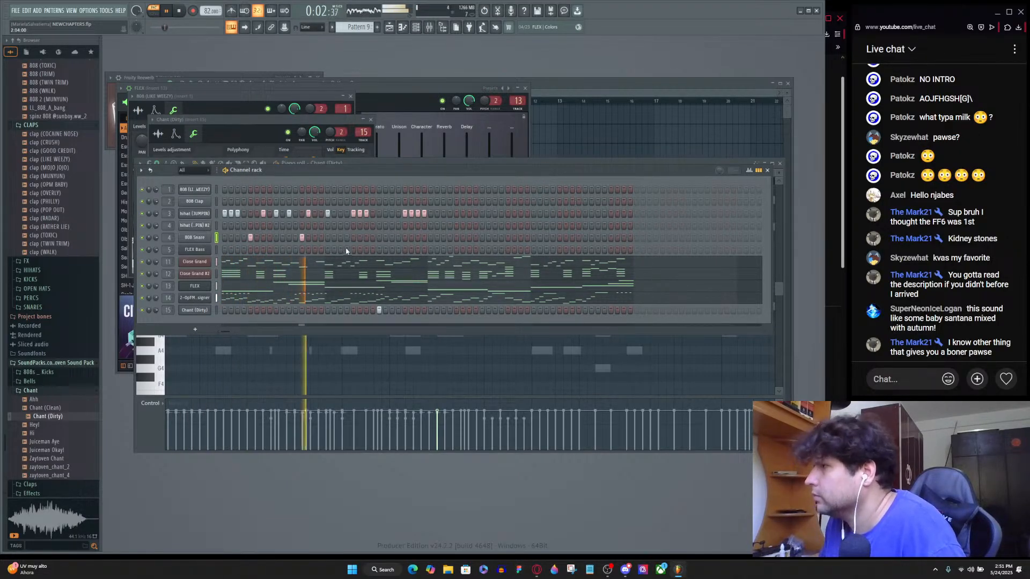
{"action": "left_click", "coordinate": [270, 310]}
{"action": "left_click", "coordinate": [354, 310]}
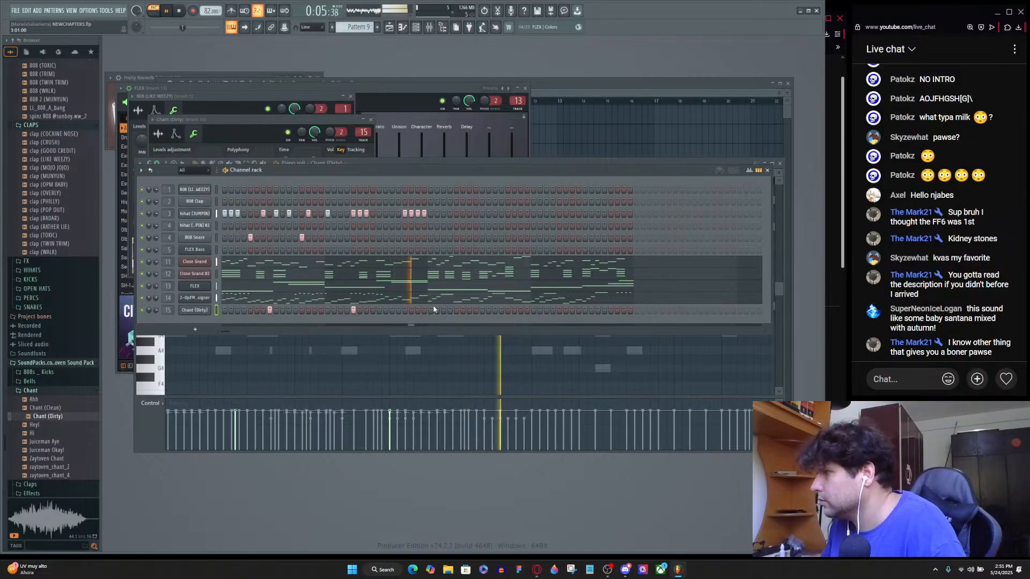
Place Chant (Dirty) hits on bar 1 step 8 and bar 3 step 5, and 808 Snare hits on steps 5 and 13 of bar 2.
{"action": "left_click", "coordinate": [456, 310]}
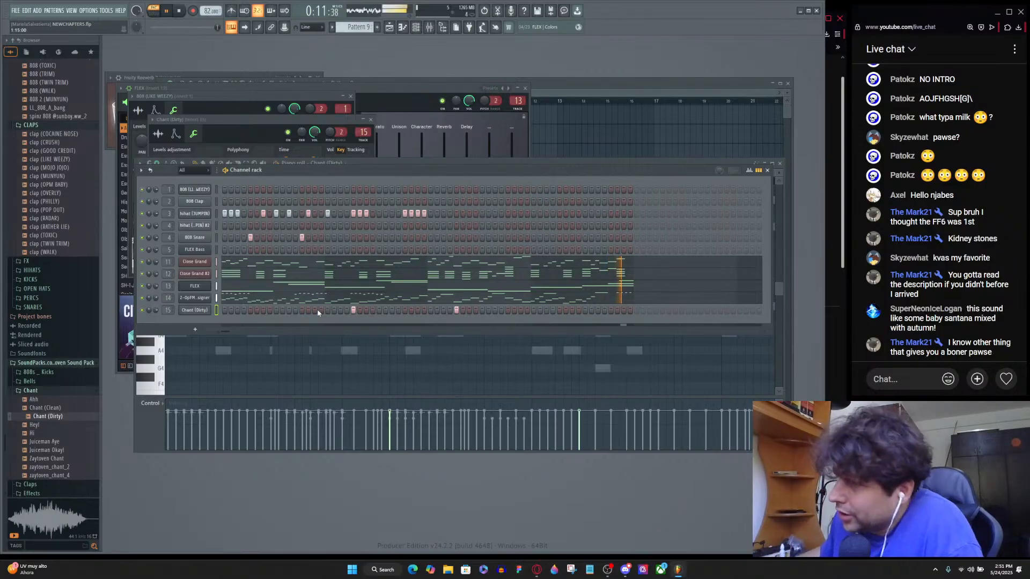
{"action": "left_click", "coordinate": [275, 311]}
{"action": "right_click", "coordinate": [277, 312]}
{"action": "left_click", "coordinate": [271, 312]}
{"action": "key", "text": "space"}
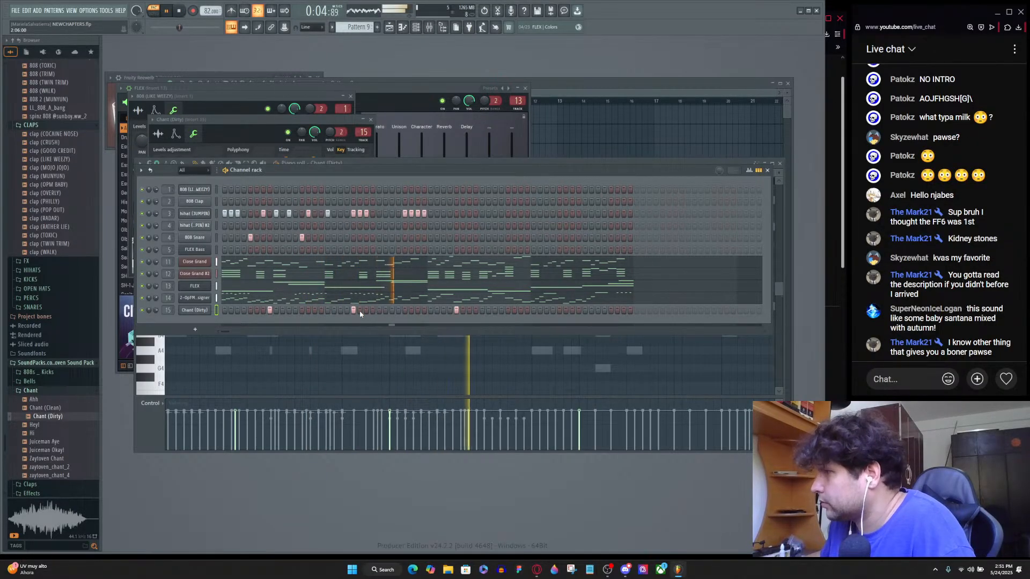
{"action": "left_click", "coordinate": [354, 237]}
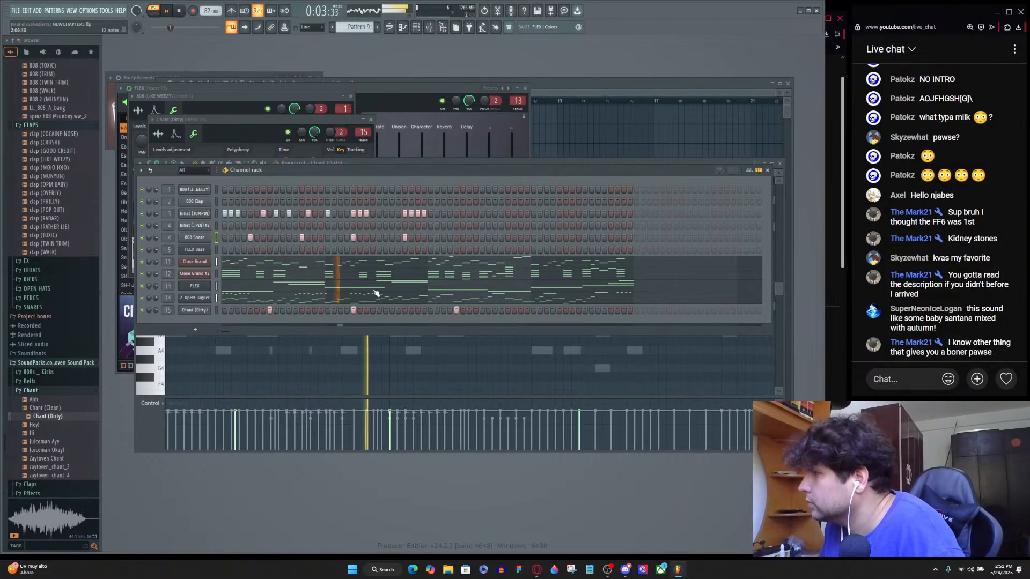
Try chant hits on bar 1 step 9 and bar 2 step 1, try bar 1 step 12 and bar 2 step 4 instead, and delete them all.
{"action": "left_click", "coordinate": [328, 310]}
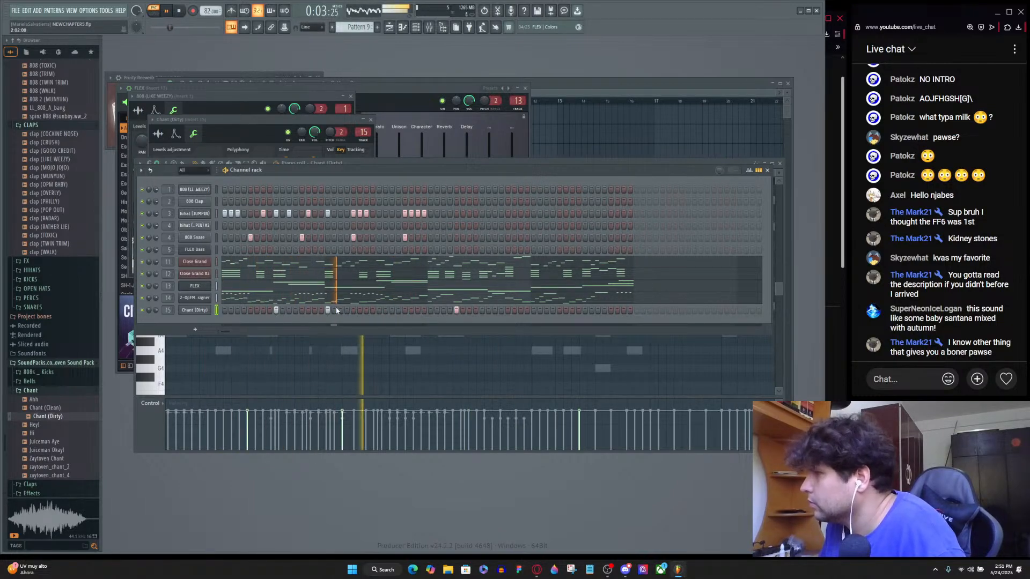
{"action": "right_click", "coordinate": [327, 311]}
{"action": "key", "text": "space"}
{"action": "right_click", "coordinate": [278, 311]}
{"action": "left_click", "coordinate": [295, 311]}
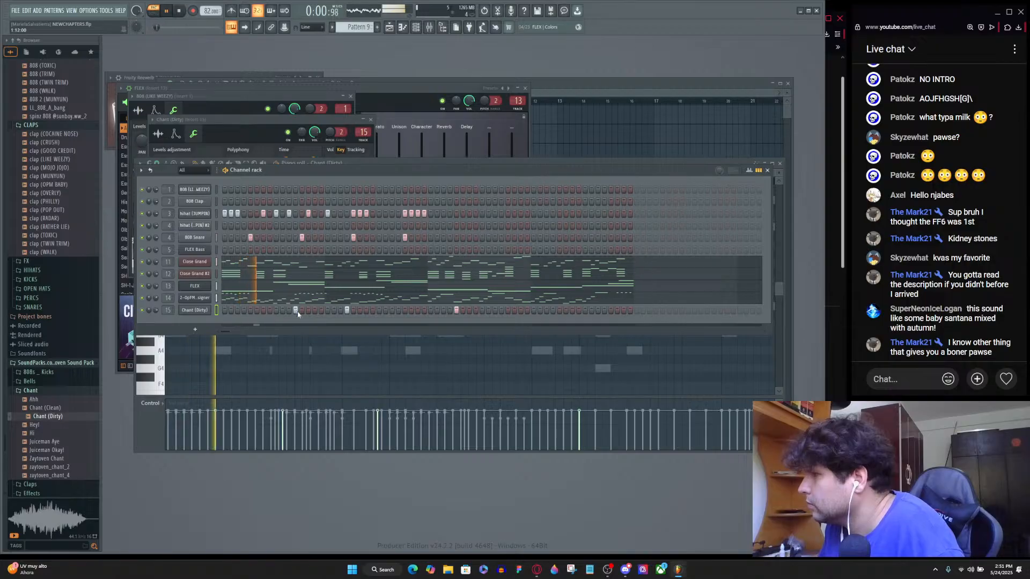
{"action": "right_click", "coordinate": [296, 311]}
{"action": "right_click", "coordinate": [346, 311]}
{"action": "key", "text": "space"}
Place chant hits on step 7 of bars 1, 2 and 3 and on step 6 of bar 4, replacing the bar 3 step 5 hit.
{"action": "left_click", "coordinate": [264, 311]}
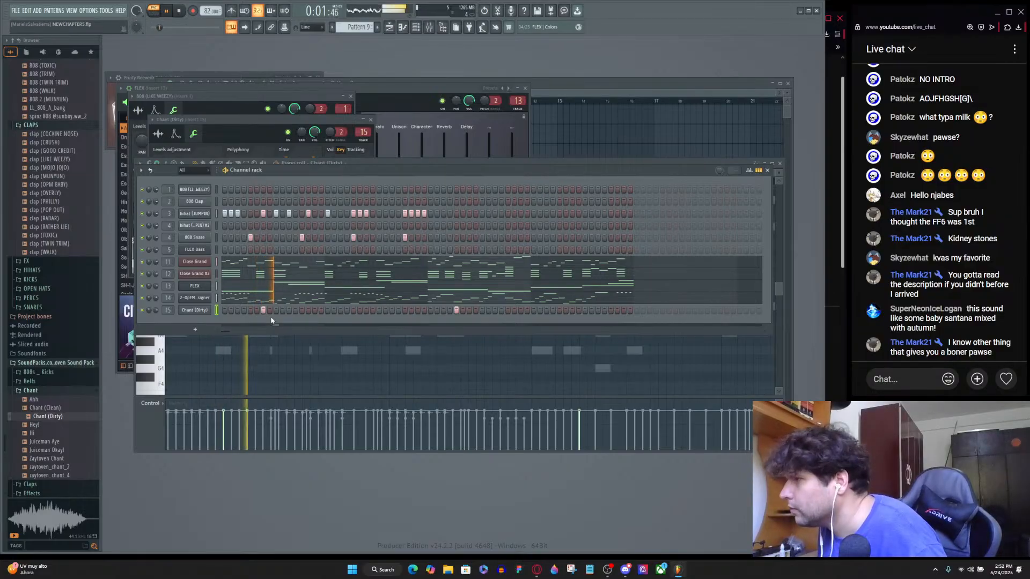
{"action": "left_click", "coordinate": [366, 310]}
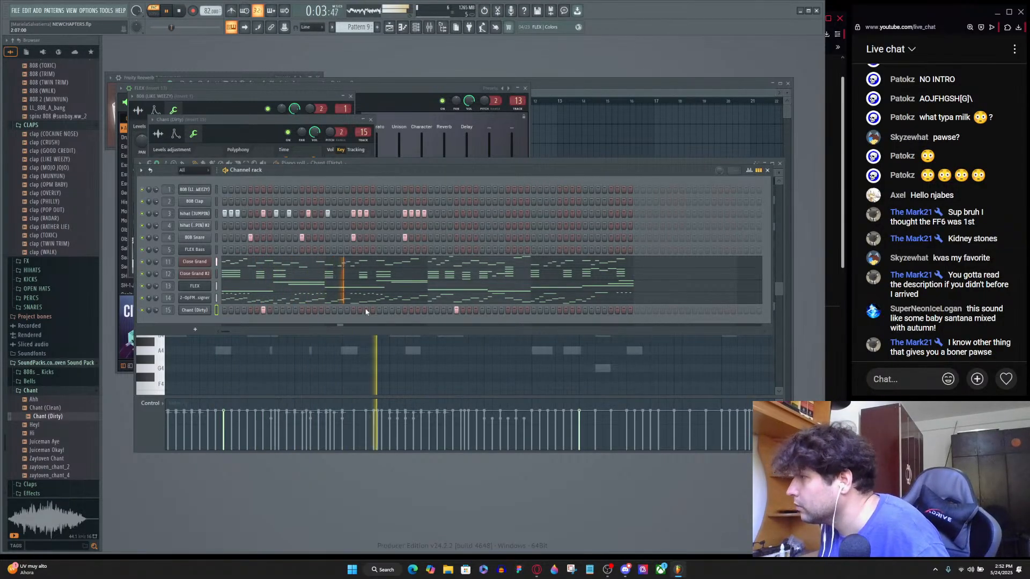
{"action": "left_click", "coordinate": [463, 311]}
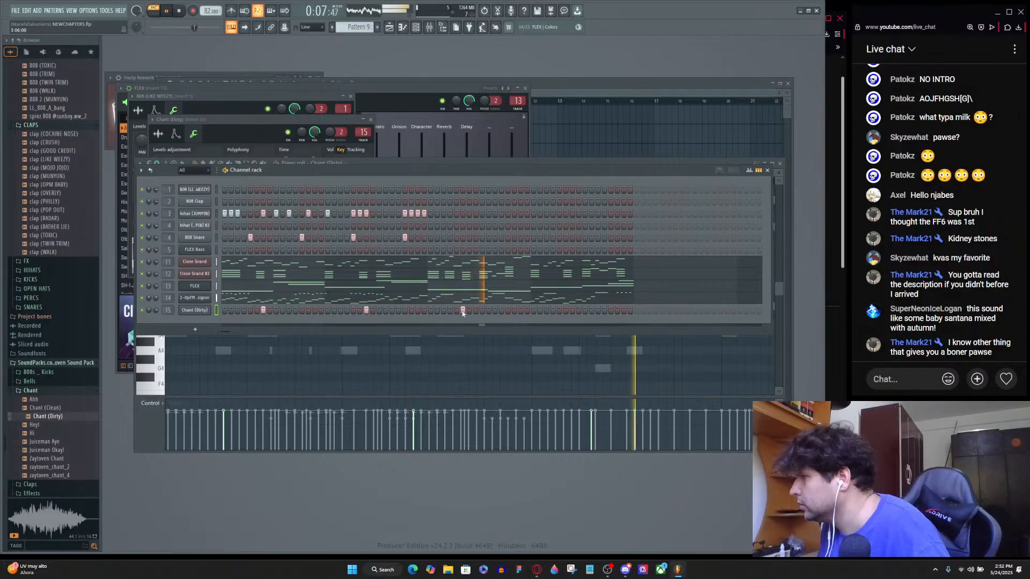
{"action": "left_click", "coordinate": [567, 311]}
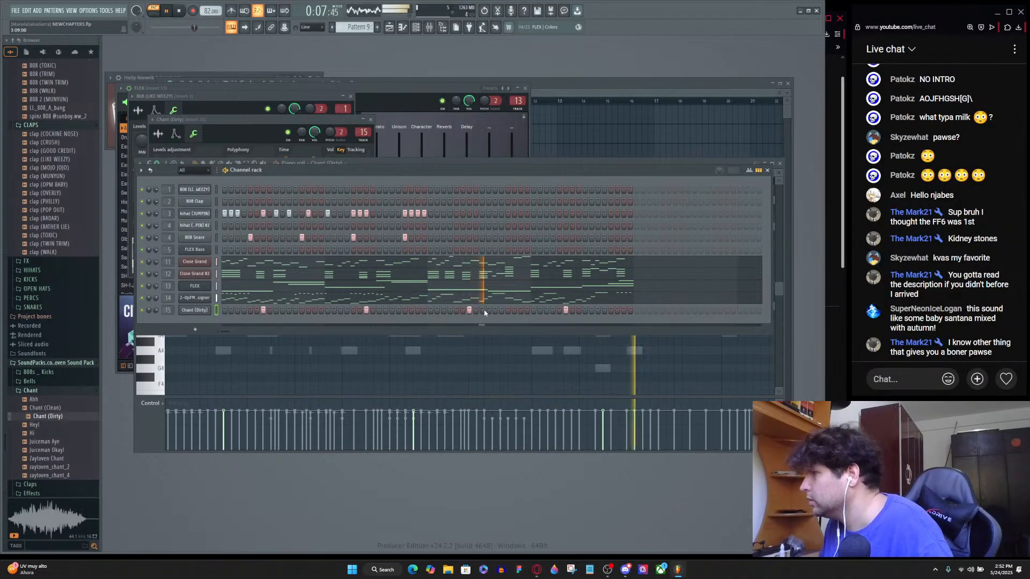
Raise all the Chant (Dirty) notes to D5 in the piano roll and return to the channel rack.
{"action": "left_click", "coordinate": [202, 312]}
{"action": "left_click", "coordinate": [278, 370]}
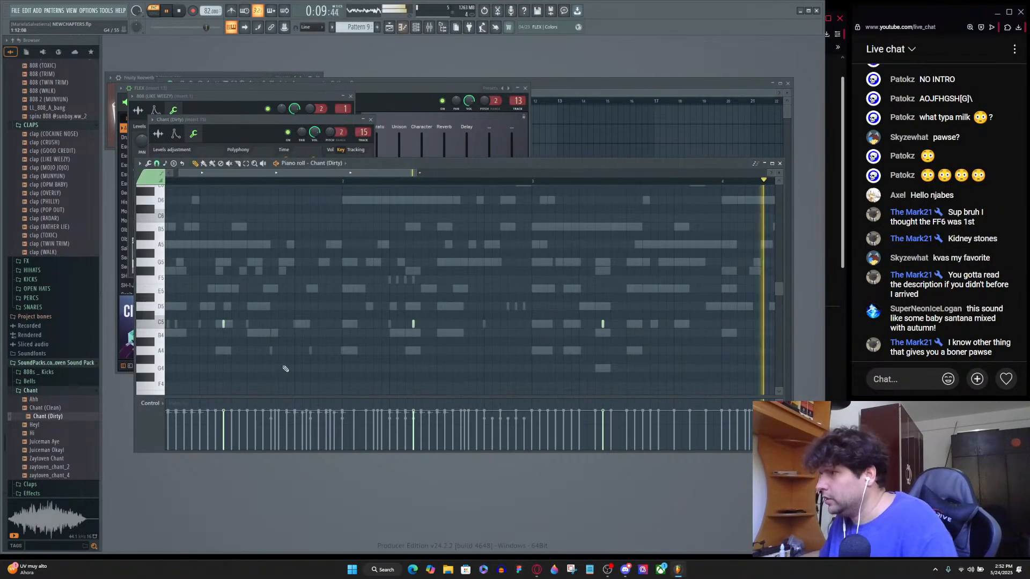
{"action": "left_click_drag", "start_coordinate": [611, 303], "coordinate": [160, 366]}
{"action": "scroll", "coordinate": [488, 327], "scroll_direction": "down", "scroll_amount": 2}
{"action": "left_click_drag", "start_coordinate": [646, 254], "coordinate": [4, 400]}
{"action": "scroll", "coordinate": [216, 321], "scroll_direction": "up", "scroll_amount": 4}
{"action": "left_click_drag", "start_coordinate": [190, 308], "coordinate": [190, 289]}
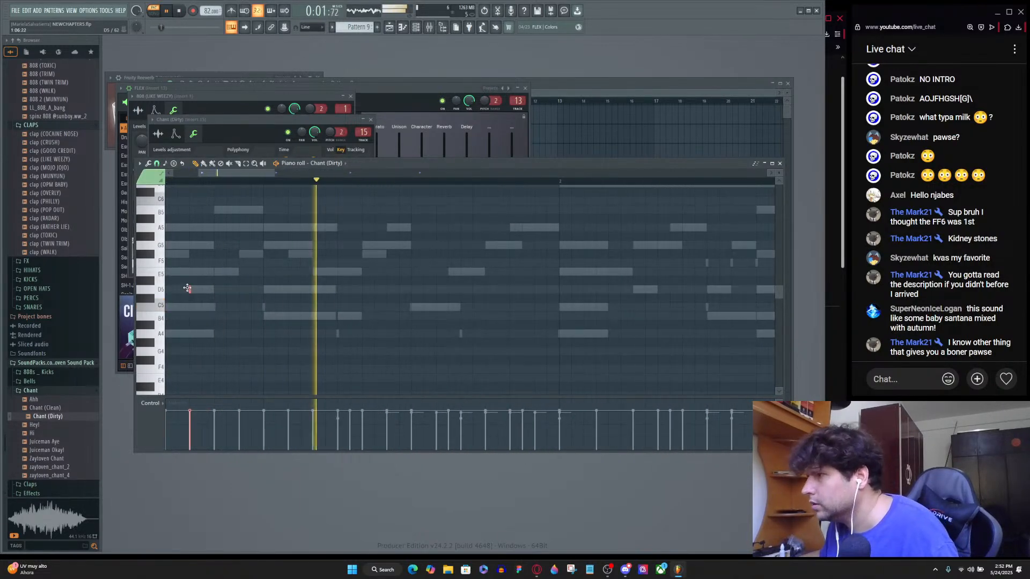
{"action": "scroll", "coordinate": [526, 298], "scroll_direction": "down", "scroll_amount": 2}
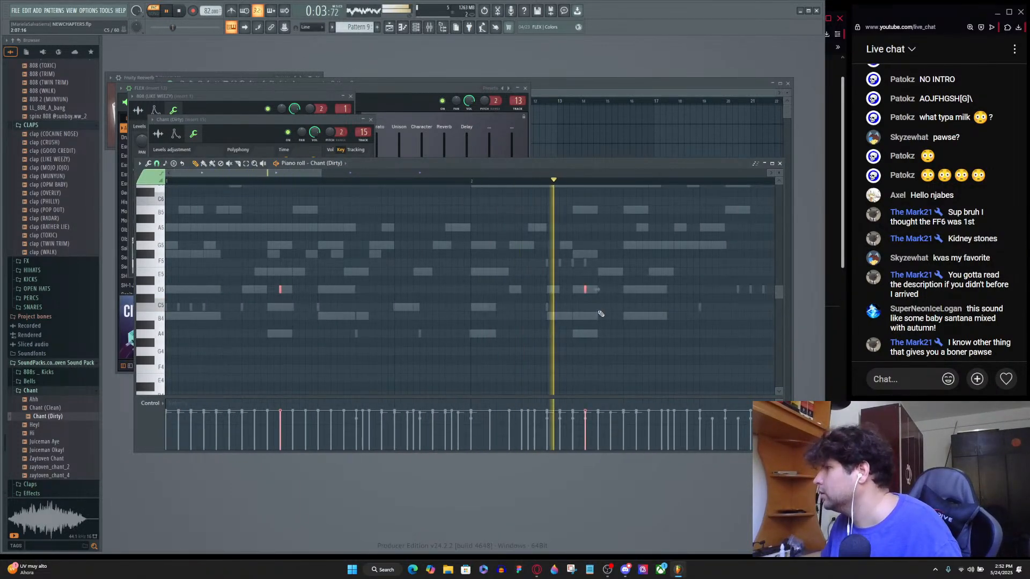
{"action": "scroll", "coordinate": [505, 316], "scroll_direction": "down", "scroll_amount": 3}
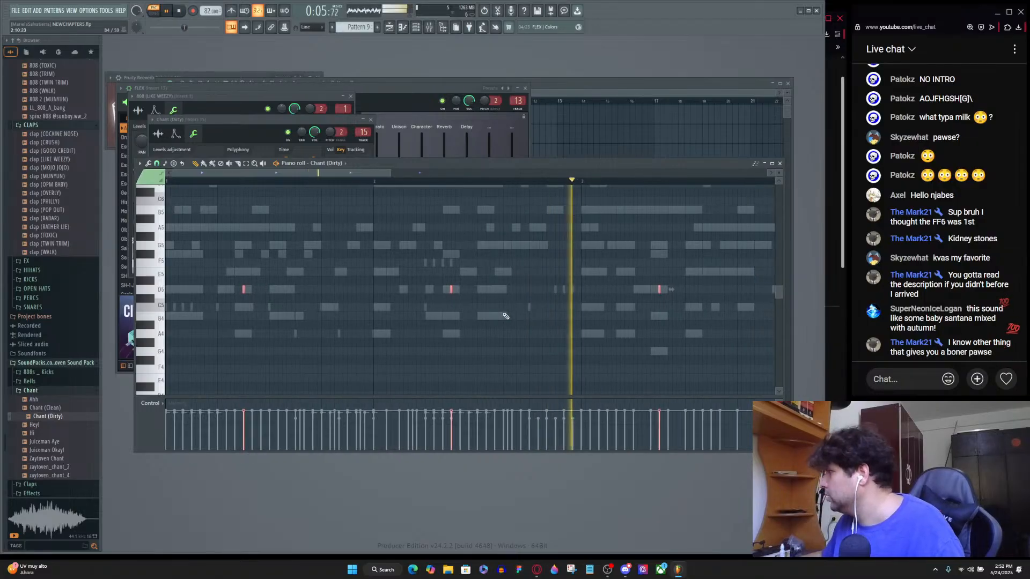
{"action": "key", "text": "F6"}
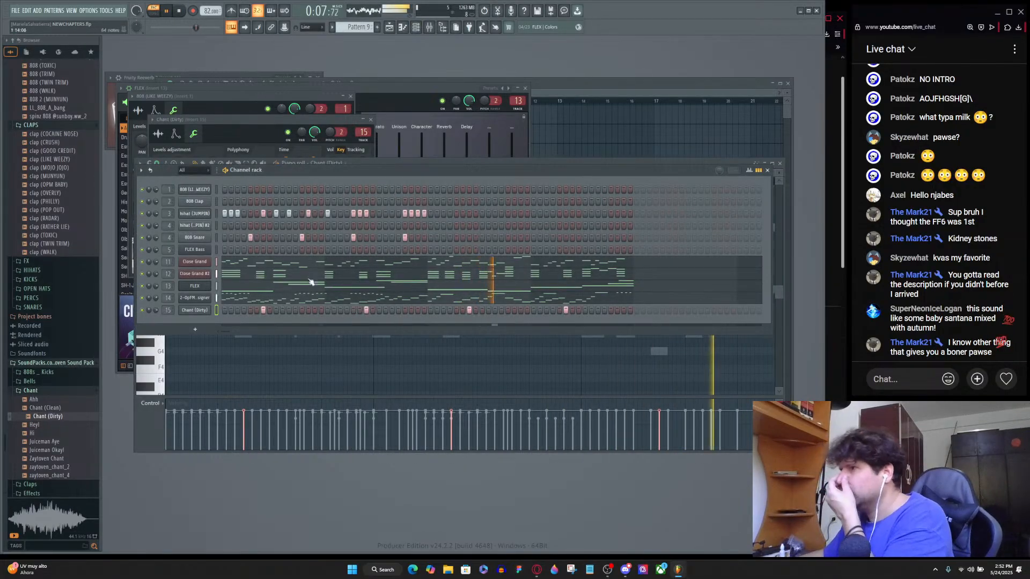
Audition 808 (RATHER LIE) and several clap samples from the Playboi Carti drum kit, including LIKE WEEZY, OVERLY and POP OUT.
{"action": "scroll", "coordinate": [74, 287], "scroll_direction": "up", "scroll_amount": 5}
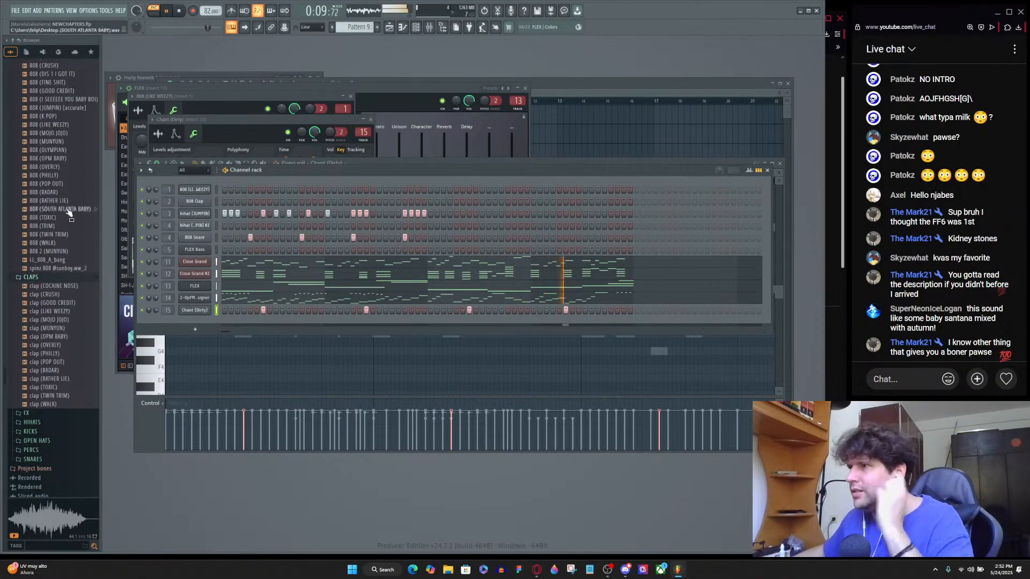
{"action": "left_click", "coordinate": [68, 206]}
{"action": "scroll", "coordinate": [70, 236], "scroll_direction": "up", "scroll_amount": 5}
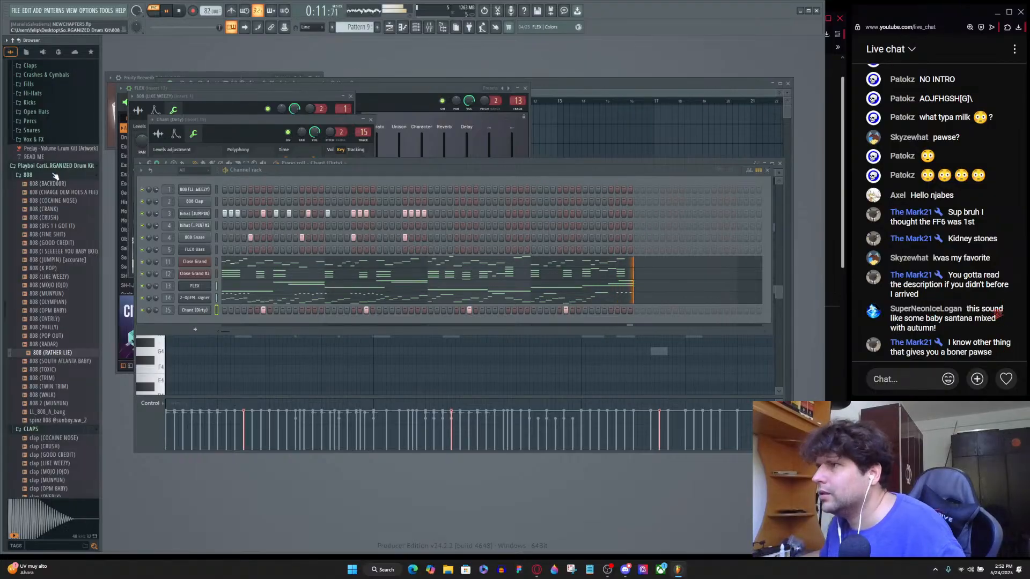
{"action": "left_click", "coordinate": [55, 175]}
{"action": "left_click", "coordinate": [52, 243]}
{"action": "left_click", "coordinate": [57, 235]}
{"action": "left_click", "coordinate": [67, 218]}
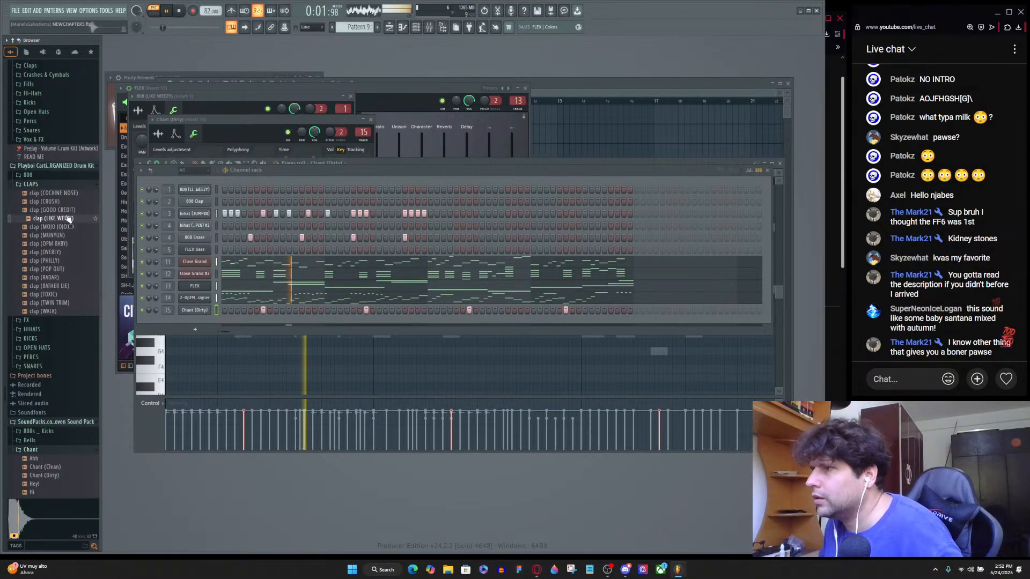
{"action": "left_click", "coordinate": [68, 212]}
{"action": "left_click", "coordinate": [64, 230]}
{"action": "left_click", "coordinate": [65, 254]}
{"action": "left_click", "coordinate": [64, 263]}
{"action": "left_click", "coordinate": [67, 269]}
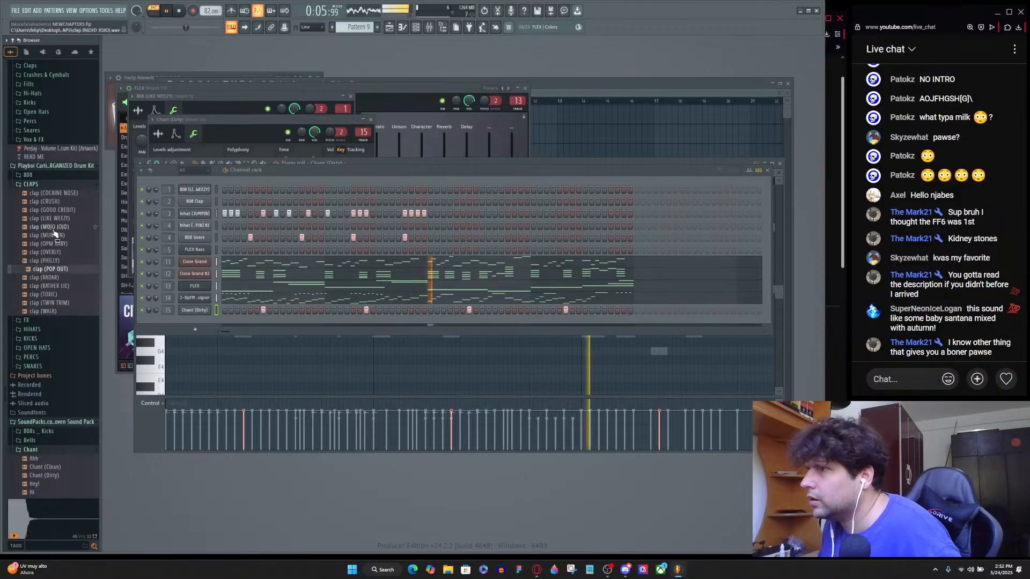
Browse the drum kit's hi-hat, kick and percussion samples, auditioning hihat (I SEEEEEE YOU BABY BOI).
{"action": "left_click", "coordinate": [54, 184]}
{"action": "left_click", "coordinate": [33, 202]}
{"action": "scroll", "coordinate": [54, 242], "scroll_direction": "down", "scroll_amount": 2}
{"action": "left_click", "coordinate": [56, 248]}
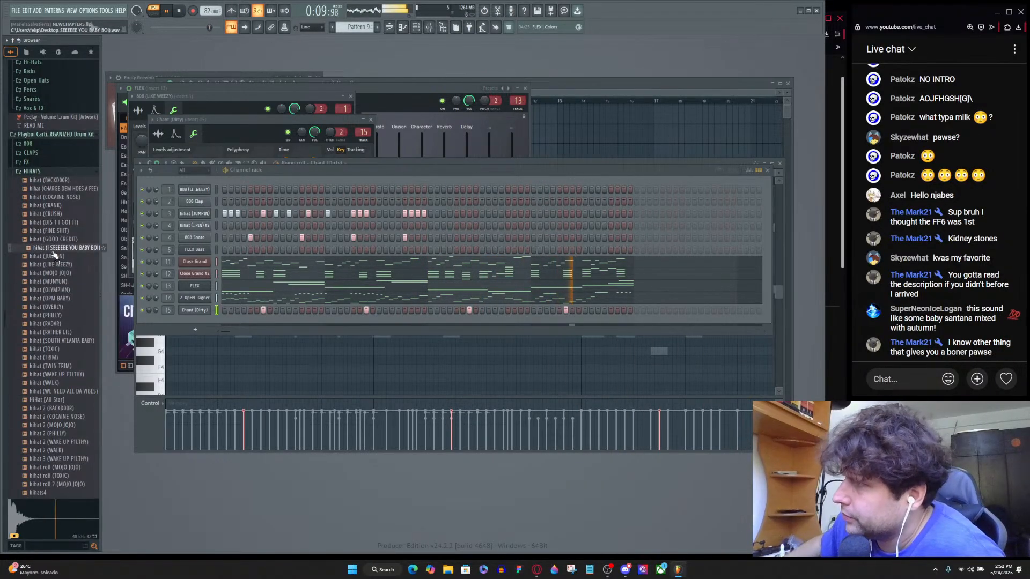
{"action": "left_click", "coordinate": [33, 171]}
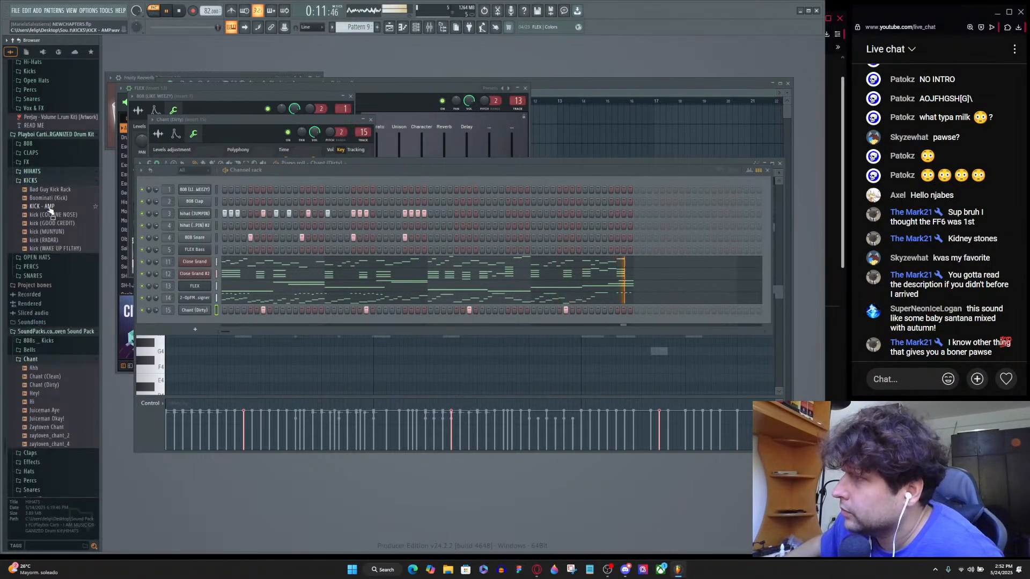
{"action": "left_click", "coordinate": [49, 268]}
{"action": "left_click", "coordinate": [47, 284]}
{"action": "left_click", "coordinate": [49, 267]}
Audition the drum kit's snare samples, from the first ones through OPM BABY and RATHER LIE to the snare 2 variants.
{"action": "left_click", "coordinate": [46, 277]}
{"action": "left_click", "coordinate": [51, 299]}
{"action": "left_click", "coordinate": [56, 317]}
{"action": "left_click", "coordinate": [59, 333]}
{"action": "left_click", "coordinate": [62, 342]}
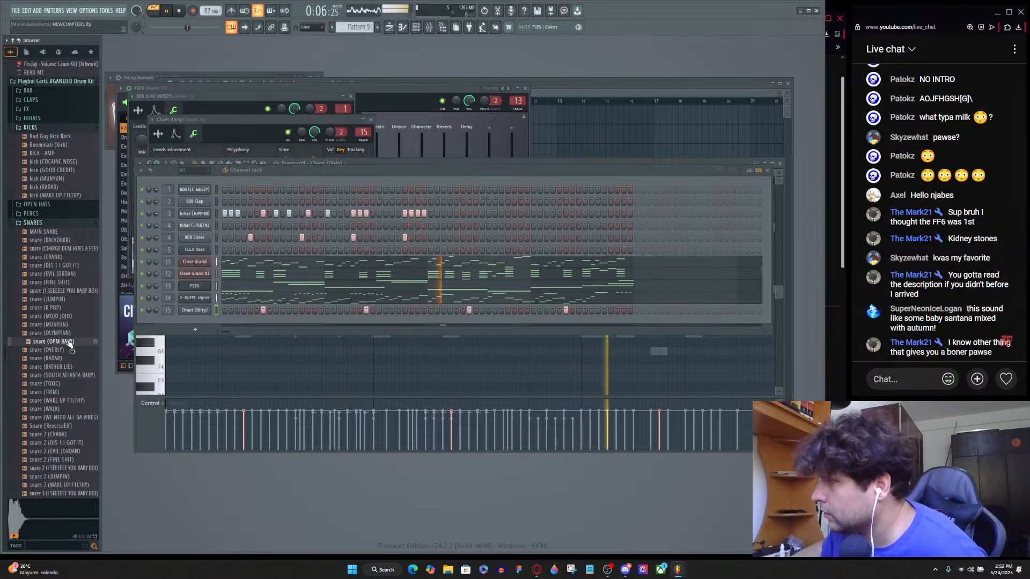
{"action": "left_click", "coordinate": [67, 367]}
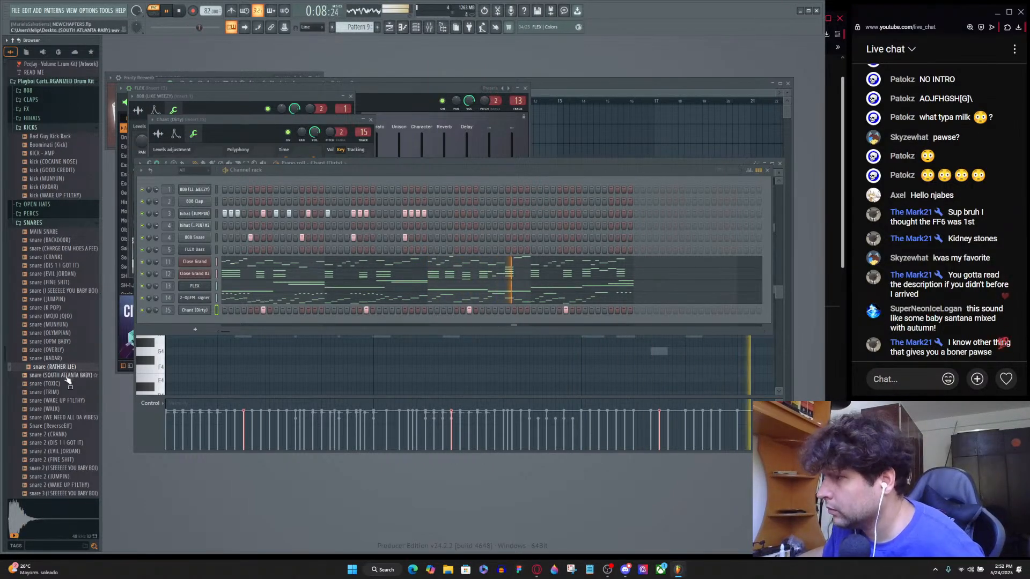
{"action": "left_click", "coordinate": [68, 383]}
{"action": "left_click", "coordinate": [71, 401]}
{"action": "left_click", "coordinate": [74, 418]}
{"action": "left_click", "coordinate": [80, 427]}
{"action": "left_click", "coordinate": [81, 443]}
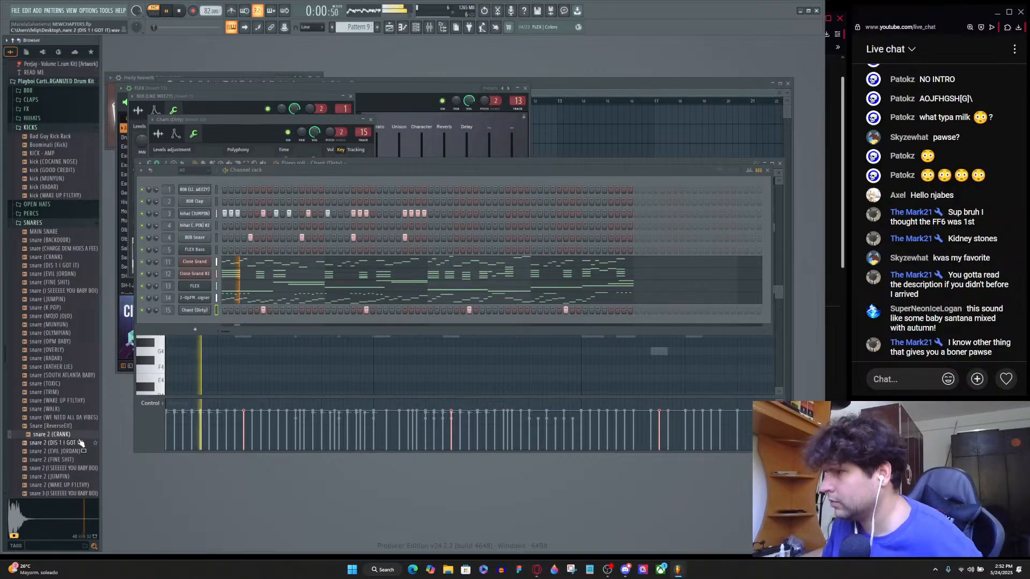
{"action": "left_click", "coordinate": [85, 460]}
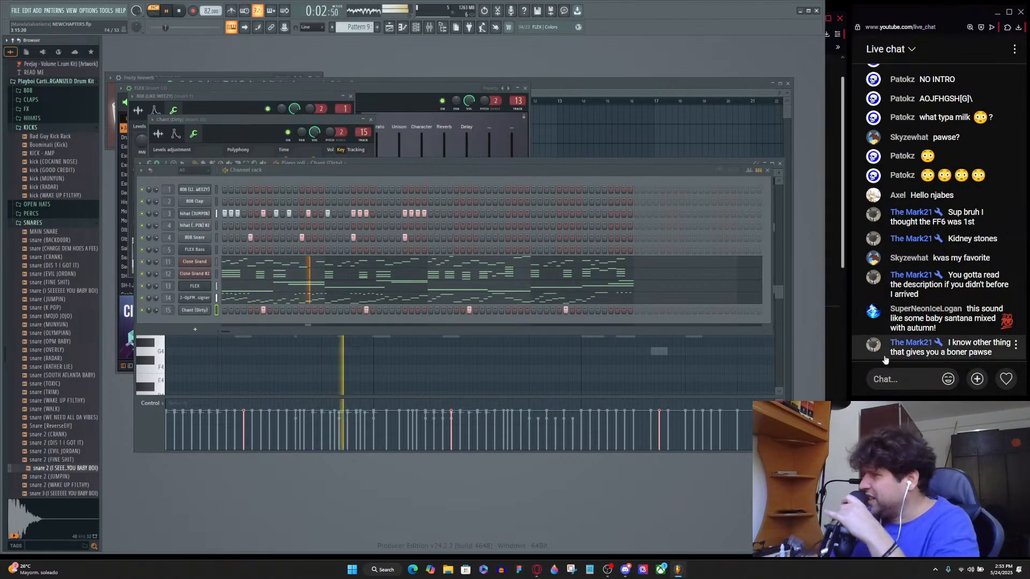
Switch to the YouTube live chat and send a long burst of heart reactions.
{"action": "mouse_move", "coordinate": [1006, 379]}
{"action": "left_click", "coordinate": [1009, 292]}
{"action": "left_click", "coordinate": [1010, 299]}
{"action": "left_click", "coordinate": [1011, 299]}
{"action": "left_click", "coordinate": [1010, 299]}
{"action": "left_click", "coordinate": [1010, 299]}
{"action": "left_click", "coordinate": [1011, 298]}
{"action": "left_click", "coordinate": [1011, 299]}
{"action": "left_click", "coordinate": [1011, 299]}
{"action": "left_click", "coordinate": [1011, 299]}
{"action": "left_click", "coordinate": [1010, 299]}
{"action": "left_click", "coordinate": [1011, 299]}
{"action": "left_click", "coordinate": [1011, 299]}
{"action": "left_click", "coordinate": [1010, 299]}
{"action": "left_click", "coordinate": [1010, 299]}
{"action": "left_click", "coordinate": [1010, 299]}
{"action": "left_click", "coordinate": [1010, 298]}
{"action": "left_click", "coordinate": [1010, 299]}
{"action": "left_click", "coordinate": [1011, 299]}
{"action": "left_click", "coordinate": [1010, 299]}
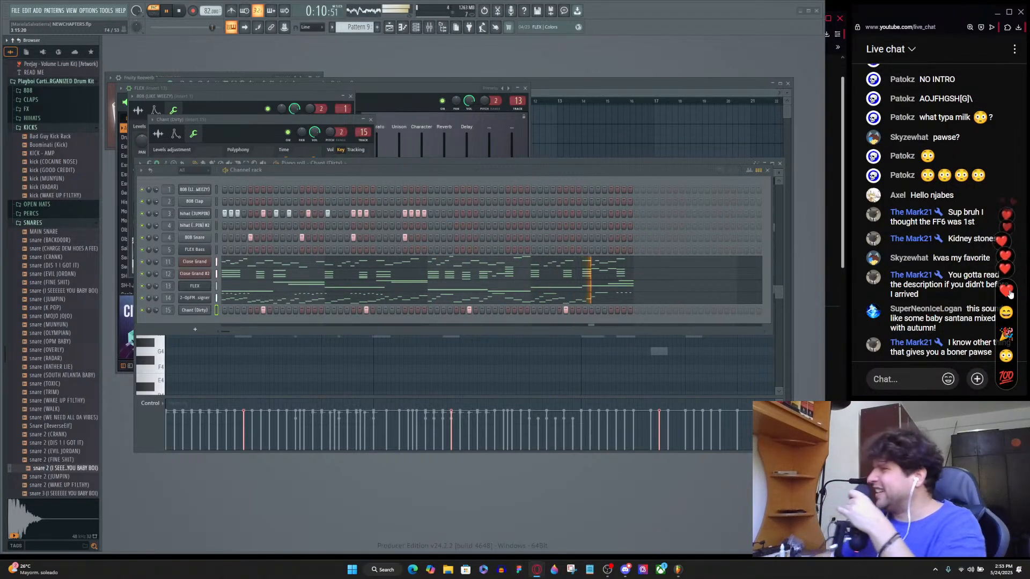
{"action": "left_click", "coordinate": [1011, 294]}
{"action": "left_click", "coordinate": [1010, 294]}
{"action": "left_click", "coordinate": [1010, 294]}
{"action": "left_click", "coordinate": [1010, 294]}
{"action": "left_click", "coordinate": [1011, 294]}
{"action": "left_click", "coordinate": [1010, 294]}
{"action": "left_click", "coordinate": [1010, 294]}
{"action": "left_click", "coordinate": [1010, 294]}
{"action": "left_click", "coordinate": [1010, 294]}
{"action": "left_click", "coordinate": [1010, 294]}
{"action": "left_click", "coordinate": [1010, 294]}
{"action": "left_click", "coordinate": [1010, 294]}
{"action": "left_click", "coordinate": [1010, 294]}
{"action": "left_click", "coordinate": [1010, 294]}
{"action": "left_click", "coordinate": [1010, 294]}
{"action": "left_click", "coordinate": [1011, 294]}
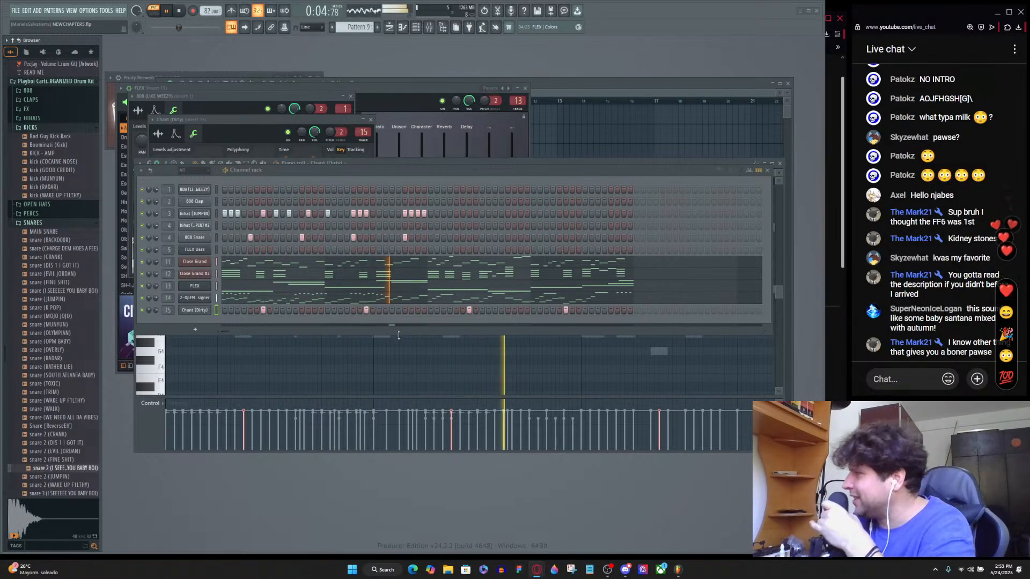
Return to FL Studio's sample browser and audition more snares, including snare (BACKDOOR), plus kick (GOOD CREDIT).
{"action": "scroll", "coordinate": [99, 399], "scroll_direction": "down", "scroll_amount": 6}
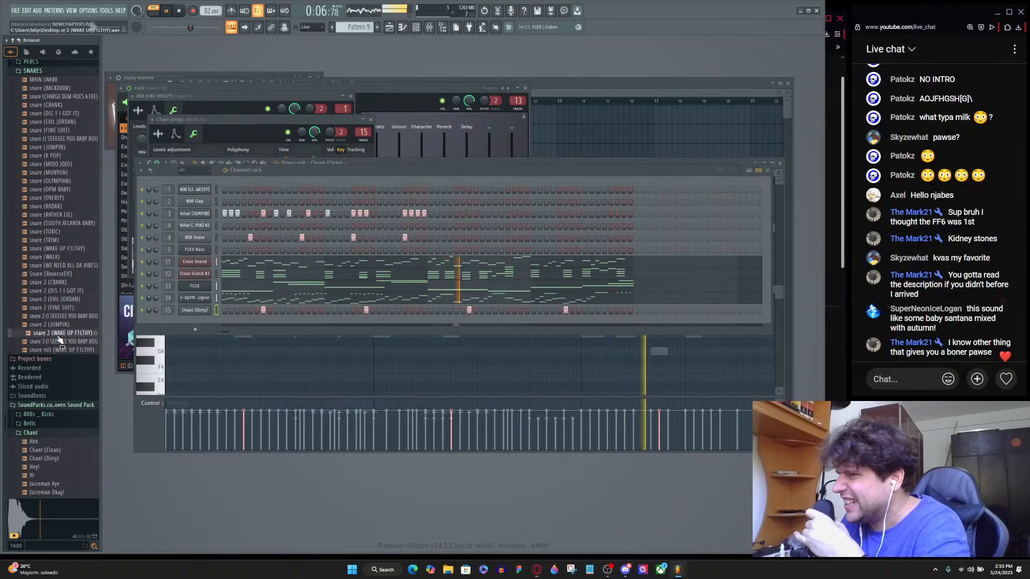
{"action": "left_click", "coordinate": [61, 320]}
{"action": "scroll", "coordinate": [61, 320], "scroll_direction": "up", "scroll_amount": 4}
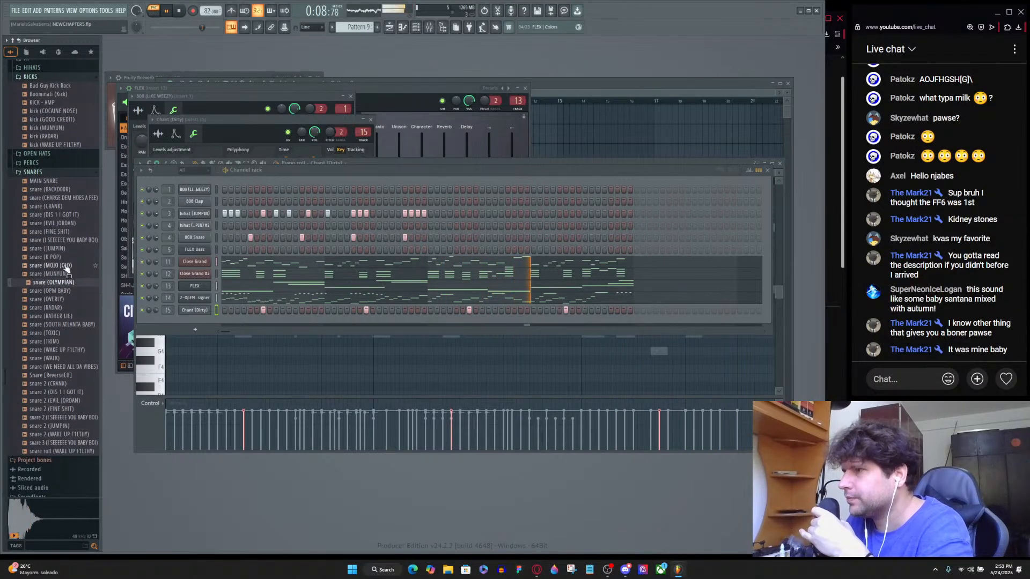
{"action": "left_click", "coordinate": [71, 234]}
{"action": "scroll", "coordinate": [71, 235], "scroll_direction": "up", "scroll_amount": 6}
{"action": "left_click", "coordinate": [68, 351]}
{"action": "left_click", "coordinate": [70, 343]}
{"action": "left_click", "coordinate": [71, 334]}
{"action": "left_click", "coordinate": [71, 343]}
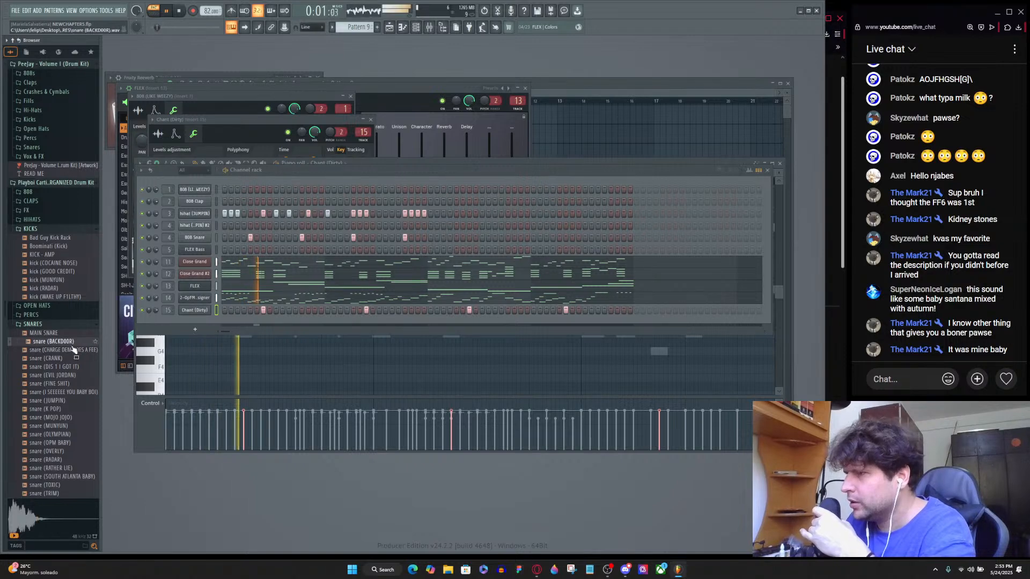
{"action": "left_click", "coordinate": [73, 359]}
{"action": "left_click", "coordinate": [71, 375]}
{"action": "left_click", "coordinate": [70, 271]}
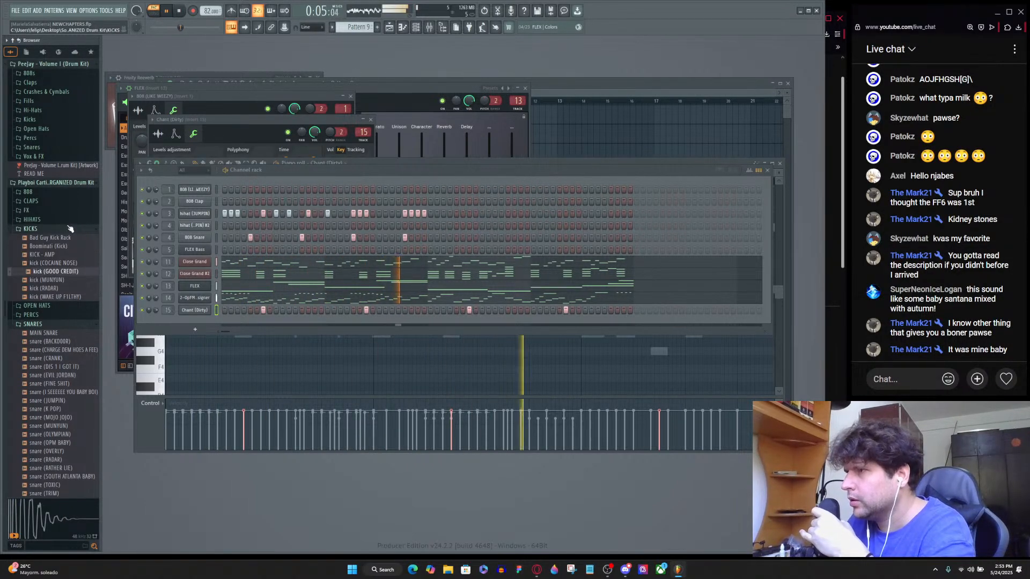
Compare the kit's clap samples and replace the 808 Snare channel's sample with clap (MOJO JOJO).
{"action": "left_click", "coordinate": [70, 228]}
{"action": "left_click", "coordinate": [63, 200]}
{"action": "left_click", "coordinate": [64, 261]}
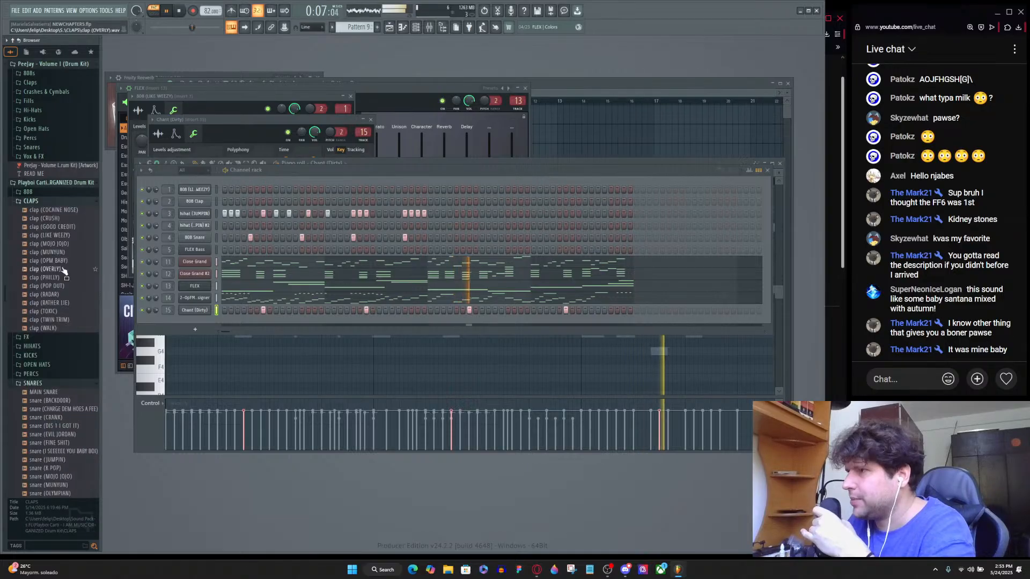
{"action": "left_click", "coordinate": [69, 228]}
{"action": "left_click", "coordinate": [70, 235]}
{"action": "left_click", "coordinate": [66, 245]}
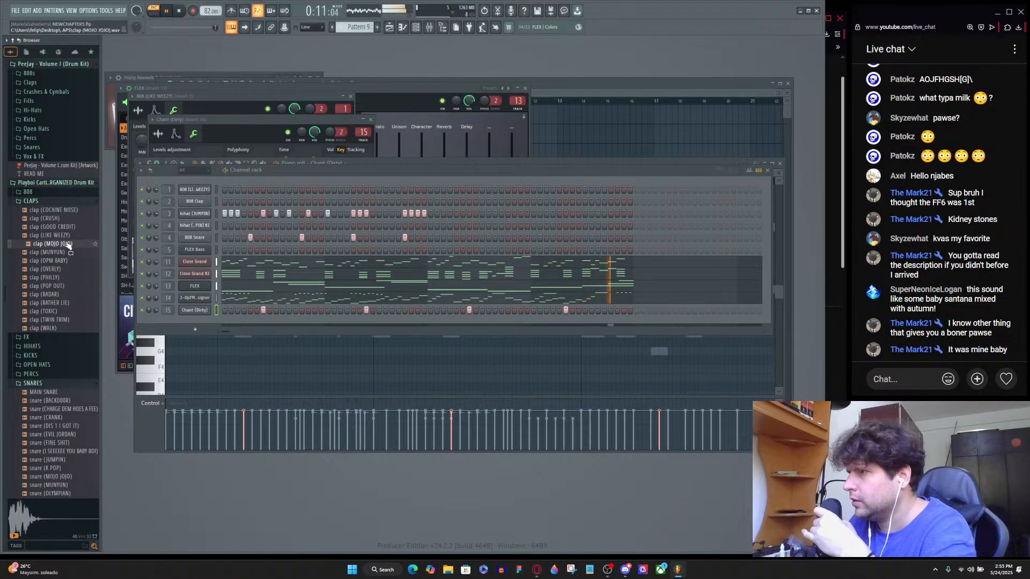
{"action": "left_click_drag", "start_coordinate": [187, 240], "coordinate": [187, 240]}
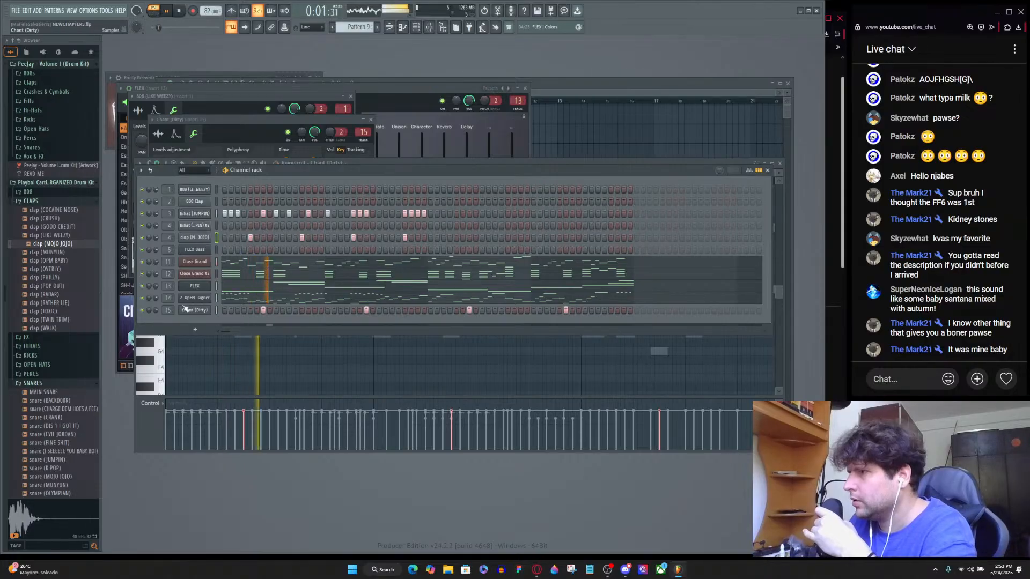
Clone the clap (MOJO JOJO) channel, using clap (TWIN TRIM) as the sample for both clap channels.
{"action": "left_click", "coordinate": [63, 262]}
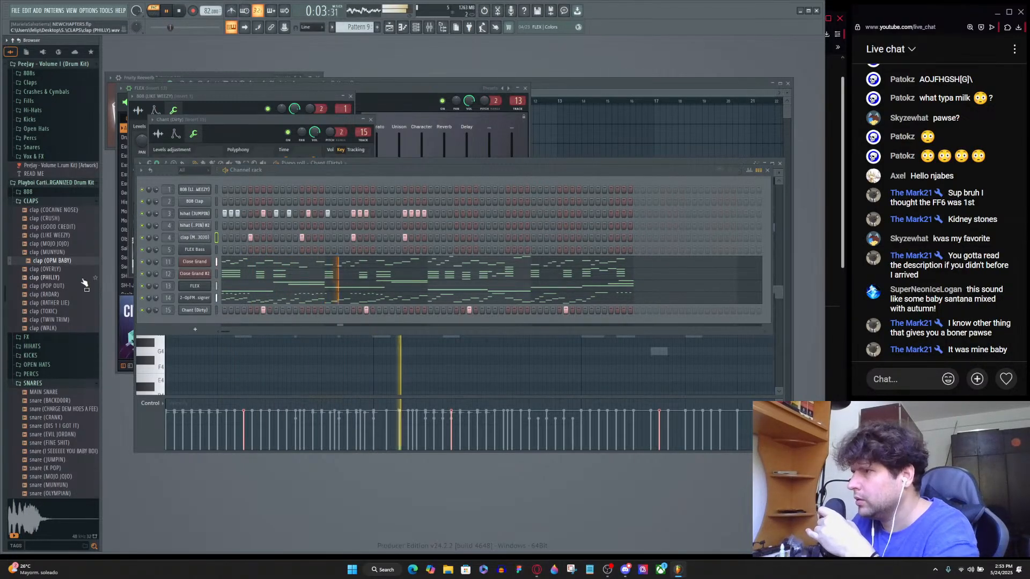
{"action": "right_click", "coordinate": [199, 243]}
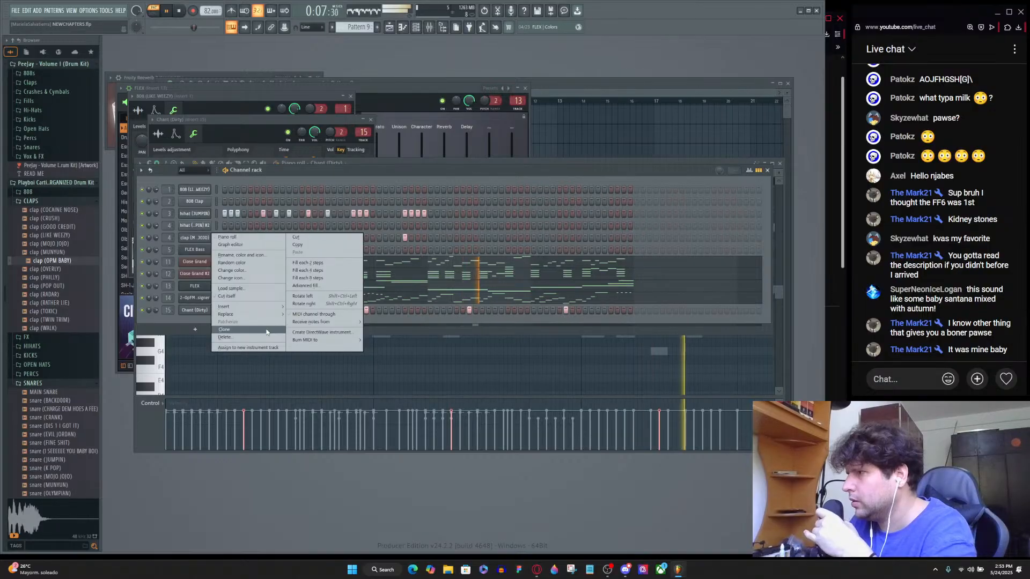
{"action": "left_click", "coordinate": [247, 331]}
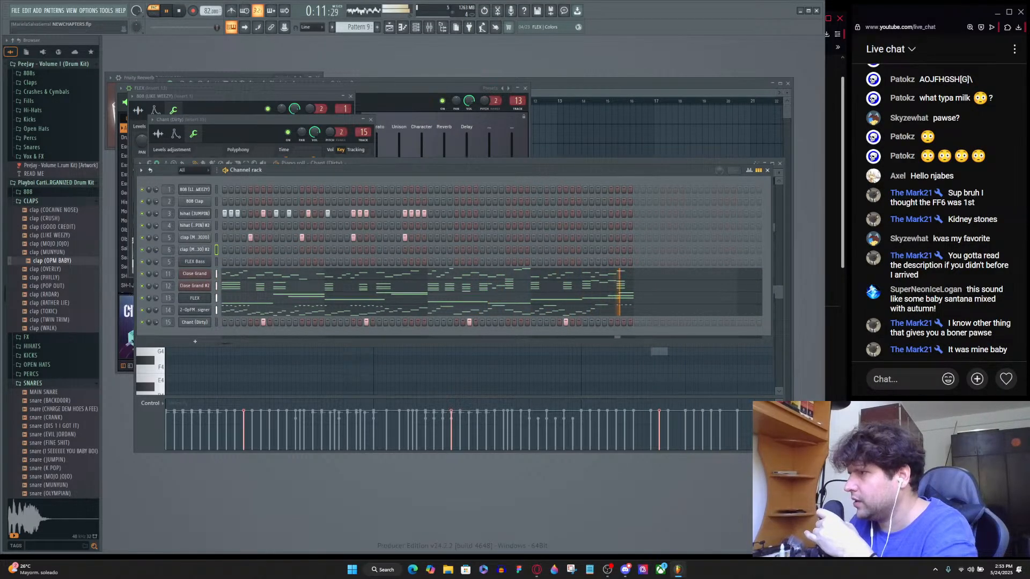
{"action": "left_click", "coordinate": [52, 319]}
{"action": "left_click_drag", "start_coordinate": [52, 321], "coordinate": [205, 251]}
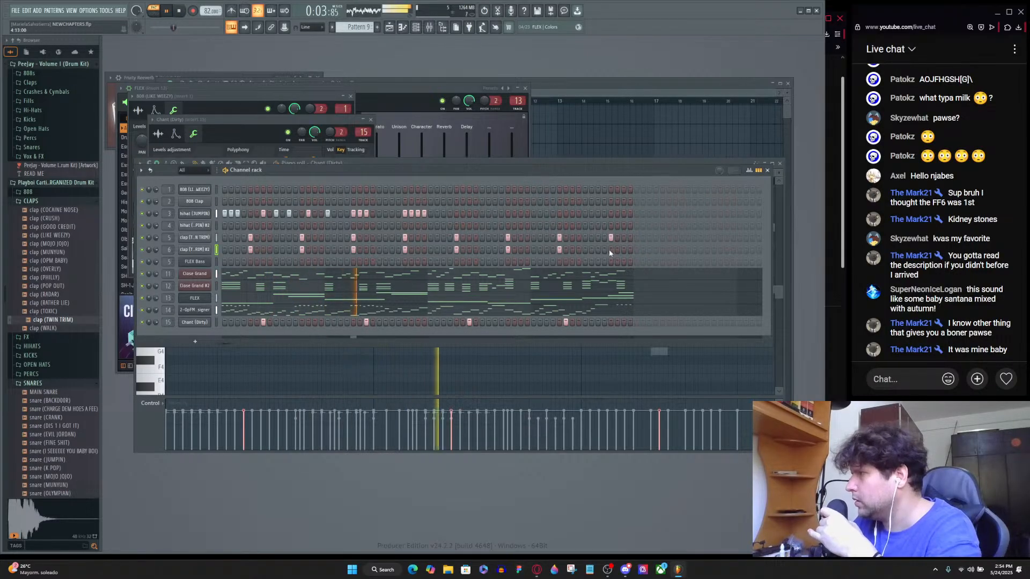
Set the root note of the clap (TWIN TRIM) channel to F5 and of its clone to G5.
{"action": "left_click", "coordinate": [203, 237]}
{"action": "left_click", "coordinate": [205, 144]}
{"action": "right_click", "coordinate": [294, 298]}
{"action": "right_click", "coordinate": [284, 298]}
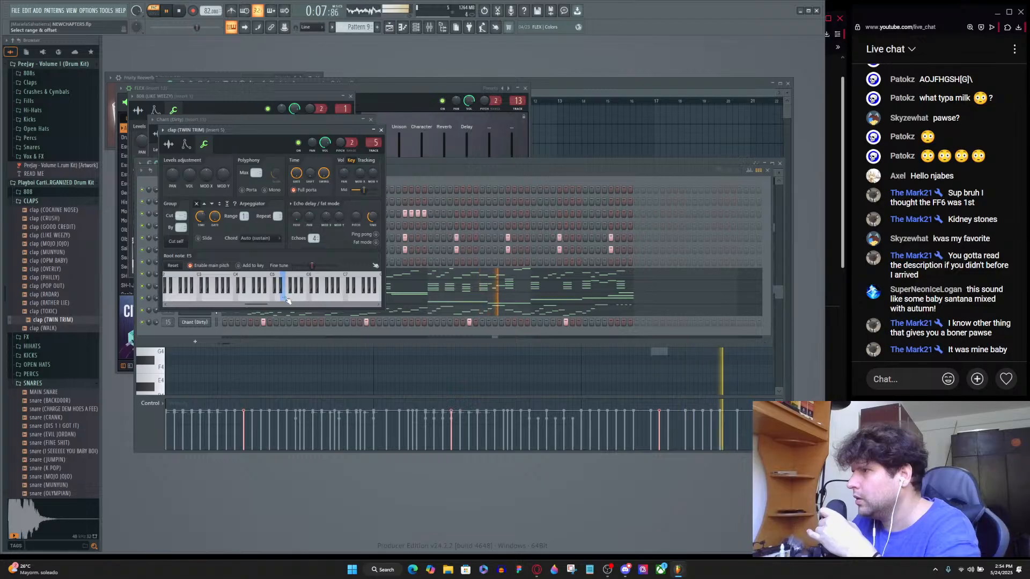
{"action": "left_click", "coordinate": [389, 178]}
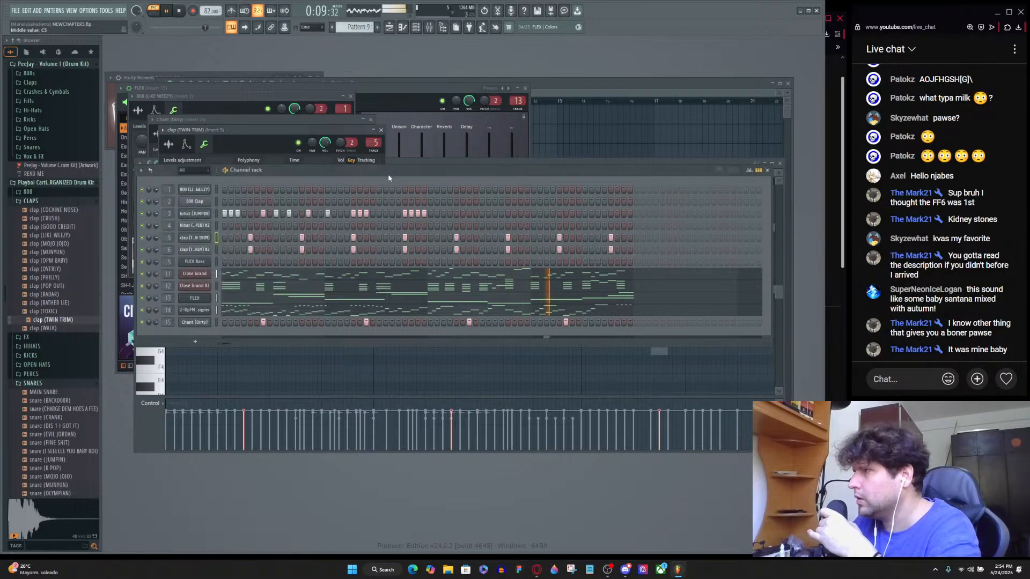
{"action": "left_click", "coordinate": [192, 250]}
{"action": "left_click", "coordinate": [214, 154]}
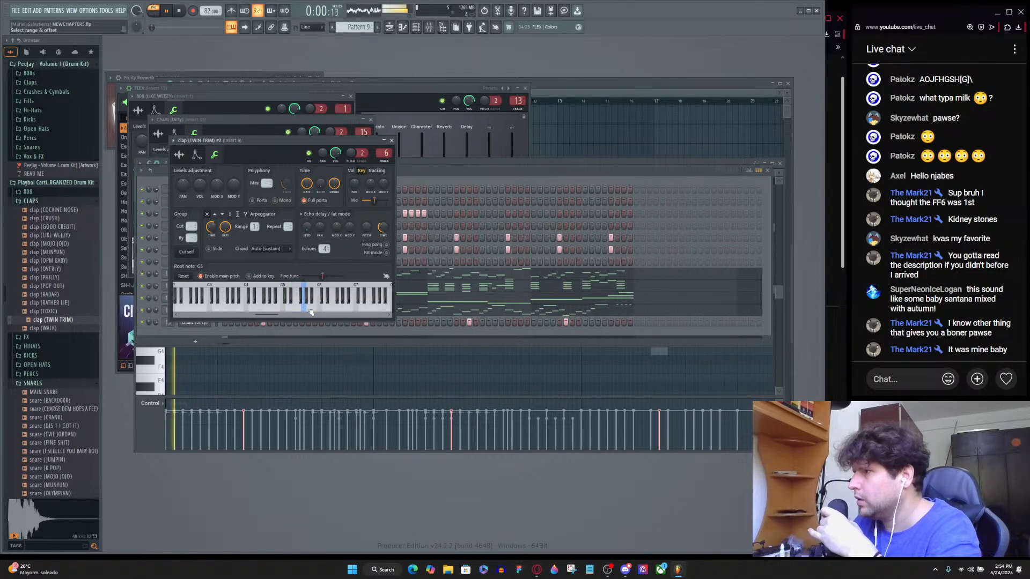
{"action": "left_click", "coordinate": [442, 170]}
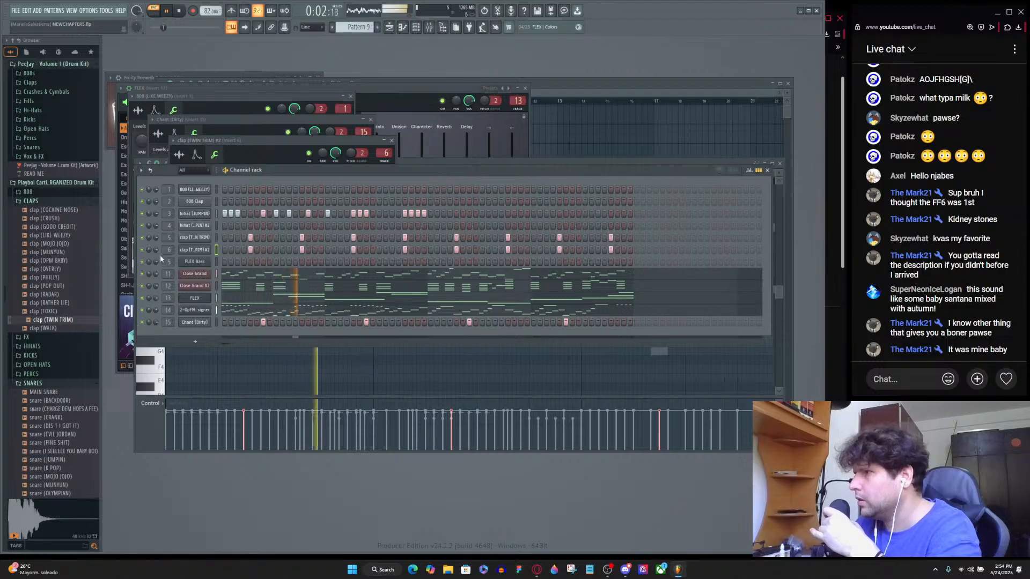
Select the clap (TWIN TRIM) notes in the piano roll and transpose them up from C5.
{"action": "left_click", "coordinate": [210, 239]}
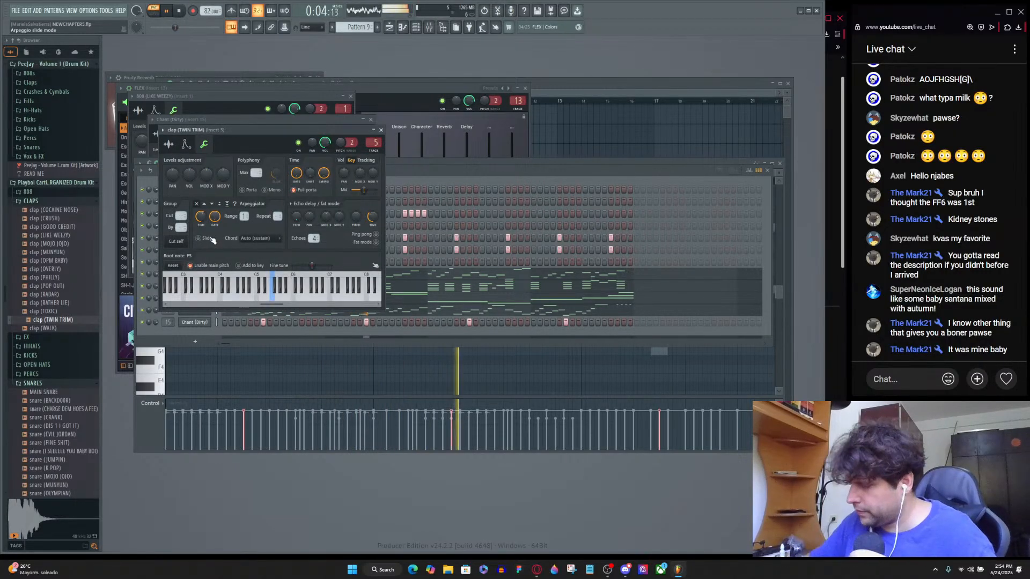
{"action": "key", "text": "F7"}
{"action": "key", "text": "F6"}
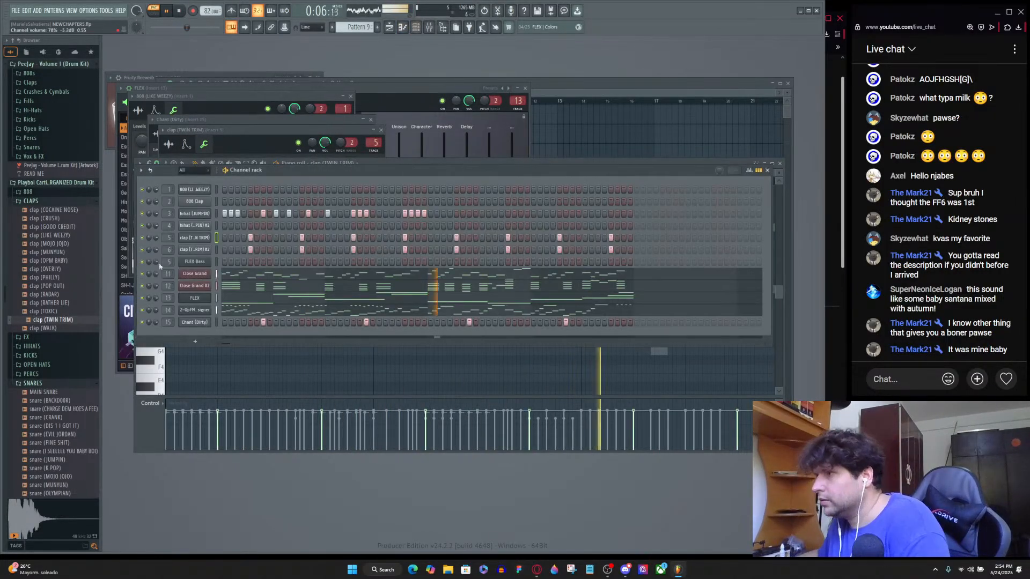
{"action": "left_click", "coordinate": [208, 238]}
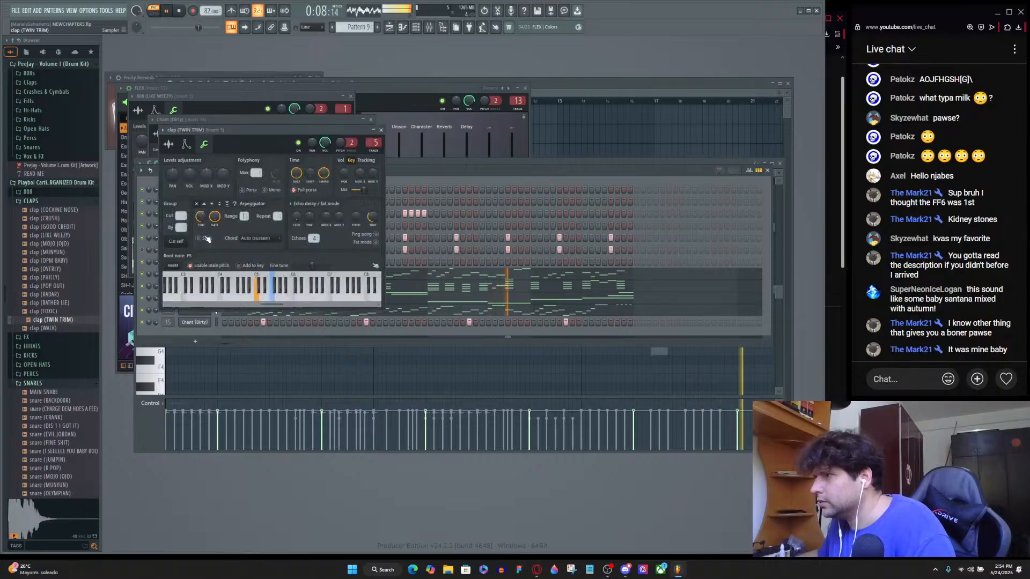
{"action": "key", "text": "F7"}
{"action": "scroll", "coordinate": [414, 282], "scroll_direction": "down", "scroll_amount": 3}
{"action": "left_click_drag", "start_coordinate": [508, 249], "coordinate": [173, 292]}
{"action": "scroll", "coordinate": [264, 292], "scroll_direction": "up", "scroll_amount": 5}
{"action": "left_click_drag", "start_coordinate": [266, 174], "coordinate": [167, 177]}
{"action": "left_click_drag", "start_coordinate": [289, 280], "coordinate": [289, 262]}
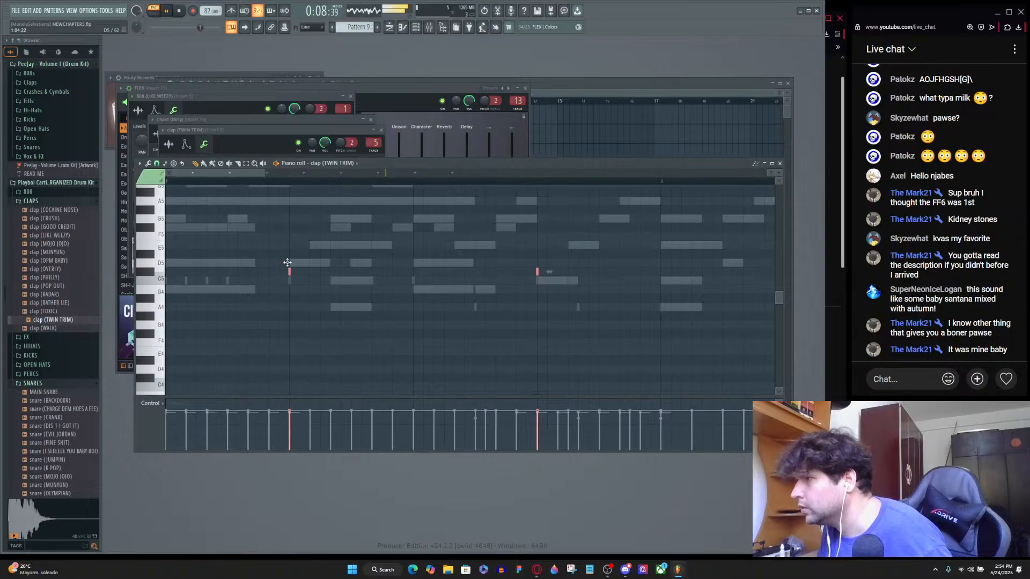
Copy the clap (TWIN TRIM) channel's notes and paste them into its clone, clap (TWIN TRIM) #2.
{"action": "key", "text": "F6"}
{"action": "right_click", "coordinate": [199, 241]}
{"action": "left_click", "coordinate": [297, 247]}
{"action": "right_click", "coordinate": [199, 250]}
{"action": "left_click", "coordinate": [297, 268]}
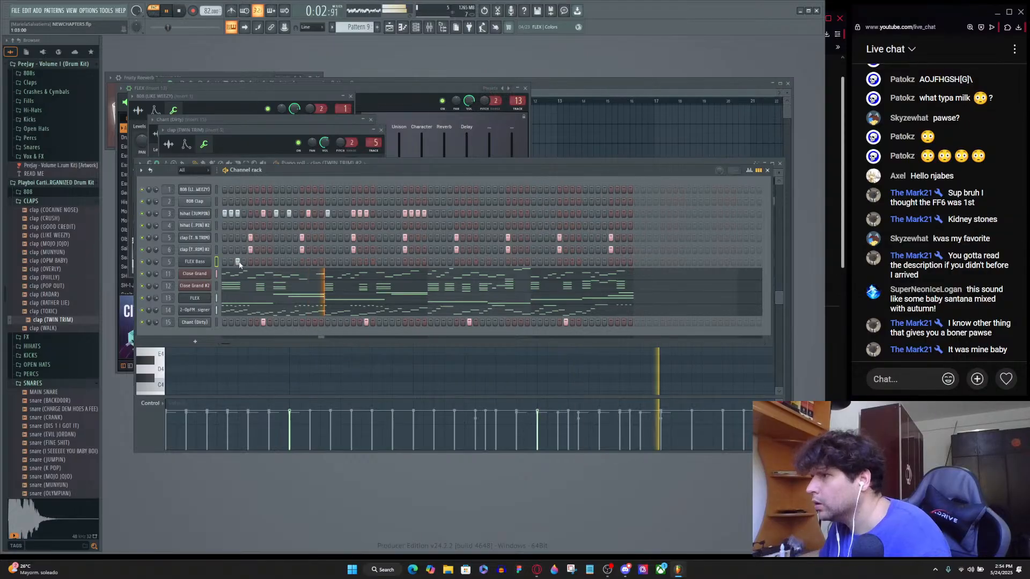
Collapse the claps folder, audition the kit's snares and add snare (FINE SHIT) as a new channel above FLEX Bass.
{"action": "left_click", "coordinate": [61, 226]}
{"action": "left_click", "coordinate": [44, 202]}
{"action": "left_click", "coordinate": [56, 325]}
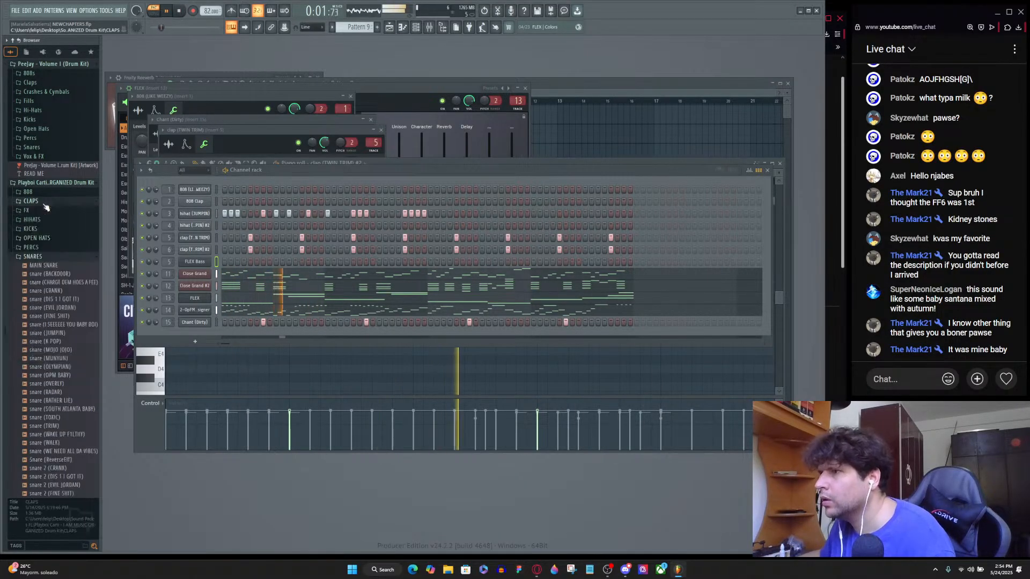
{"action": "left_click", "coordinate": [68, 316]}
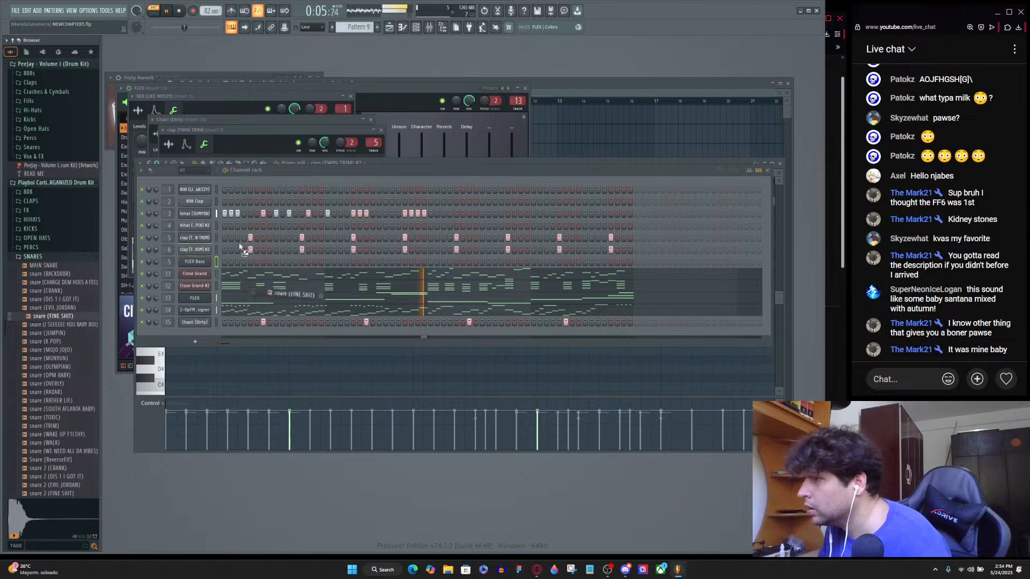
{"action": "left_click_drag", "start_coordinate": [204, 261], "coordinate": [177, 267]}
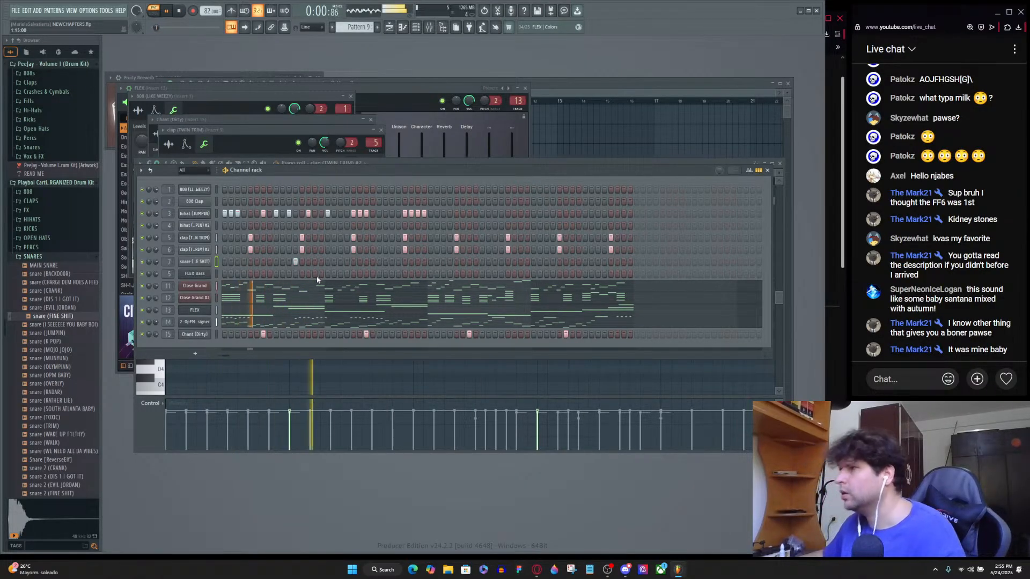
Add a second C5 note to snare (FINE SHIT) in the piano roll and select both notes.
{"action": "left_click", "coordinate": [200, 260]}
{"action": "key", "text": "F7"}
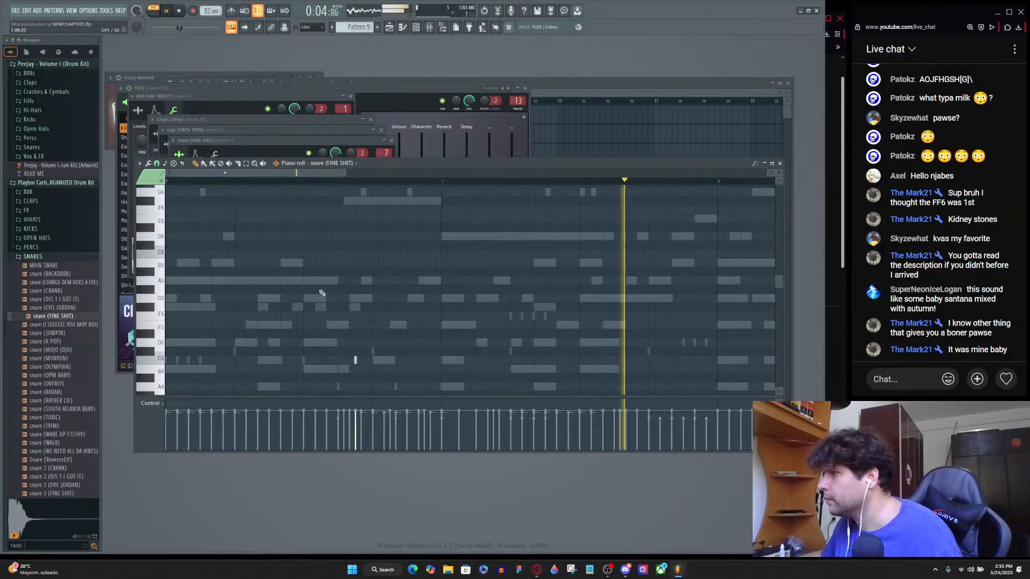
{"action": "scroll", "coordinate": [327, 316], "scroll_direction": "up", "scroll_amount": 5}
{"action": "scroll", "coordinate": [404, 322], "scroll_direction": "down", "scroll_amount": 3}
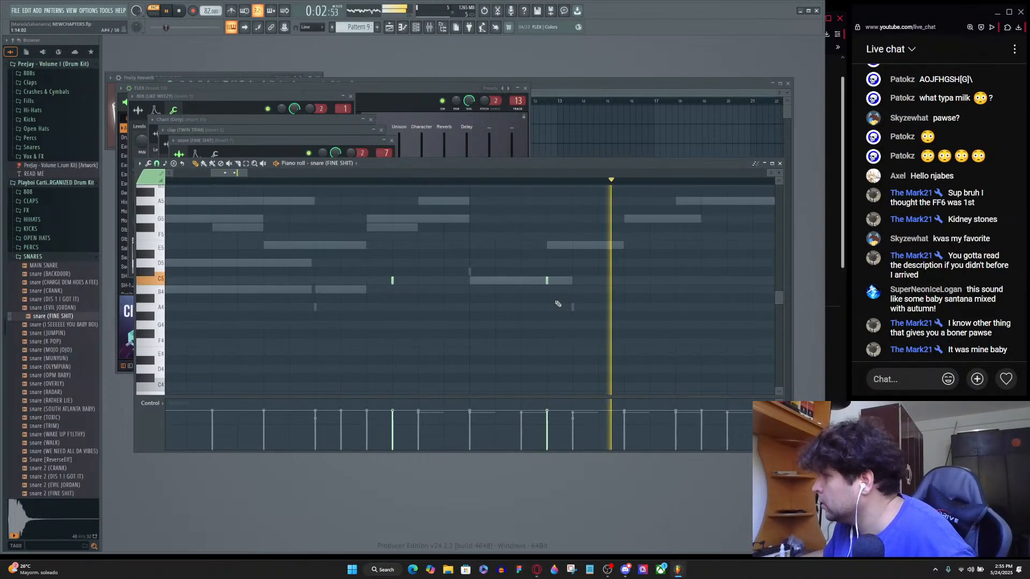
{"action": "left_click_drag", "start_coordinate": [566, 259], "coordinate": [332, 328]}
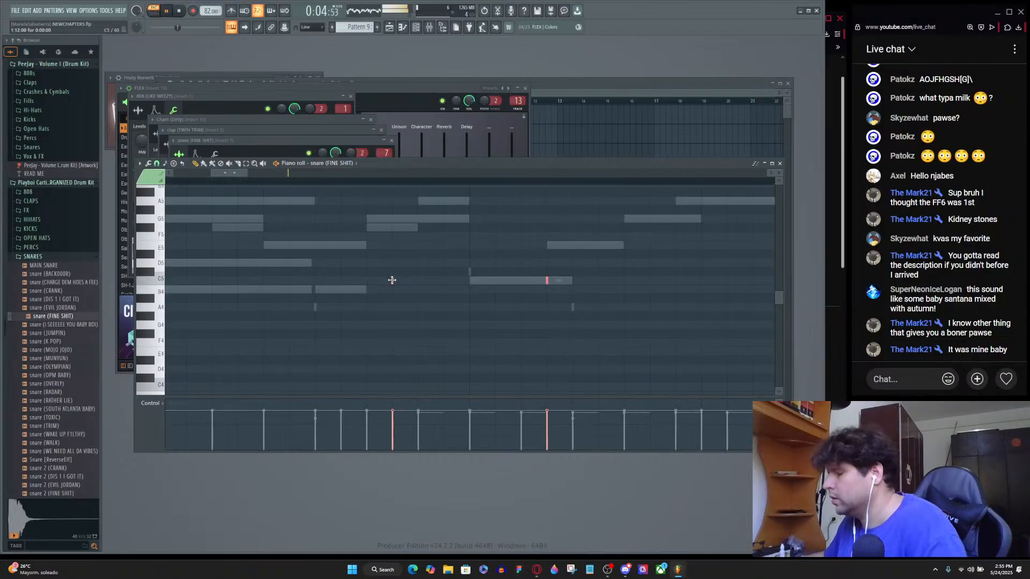
Set the root note of snare (FINE SHIT) to F5 and remove both of the channel's steps.
{"action": "key", "text": "F6"}
{"action": "left_click", "coordinate": [201, 263]}
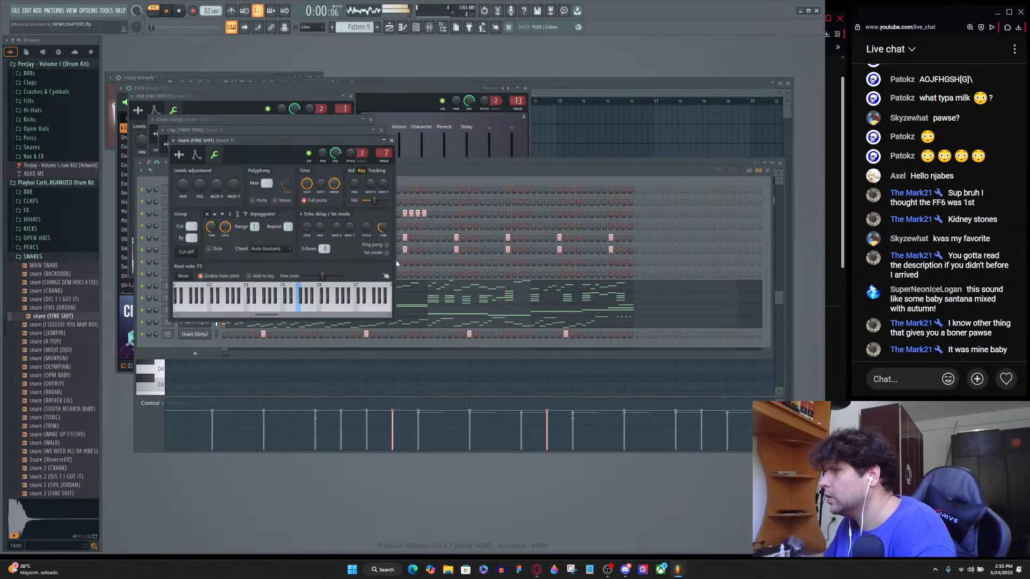
{"action": "left_click", "coordinate": [458, 176]}
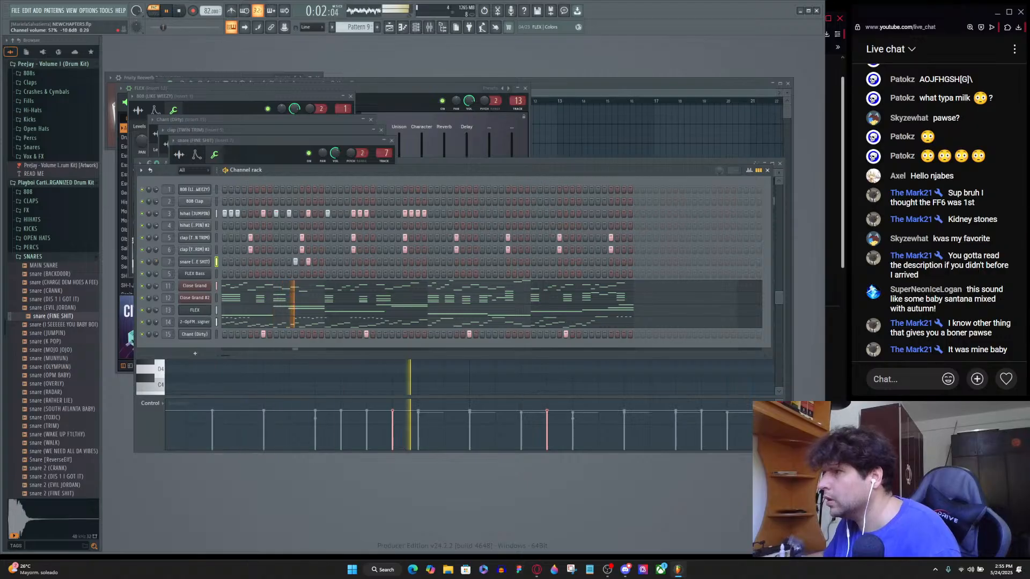
{"action": "right_click", "coordinate": [308, 262]}
{"action": "right_click", "coordinate": [295, 262]}
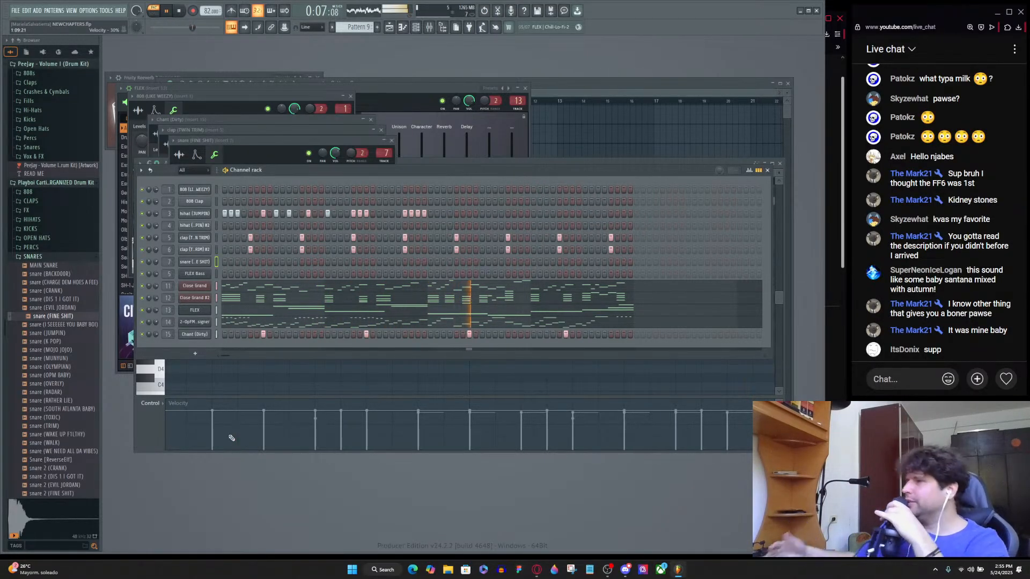
Enable loop points for the 808 (LIKE WEEZY) sample and adjust its loop crossfade.
{"action": "left_click", "coordinate": [202, 189]}
{"action": "left_click", "coordinate": [202, 191]}
{"action": "key", "text": "F7"}
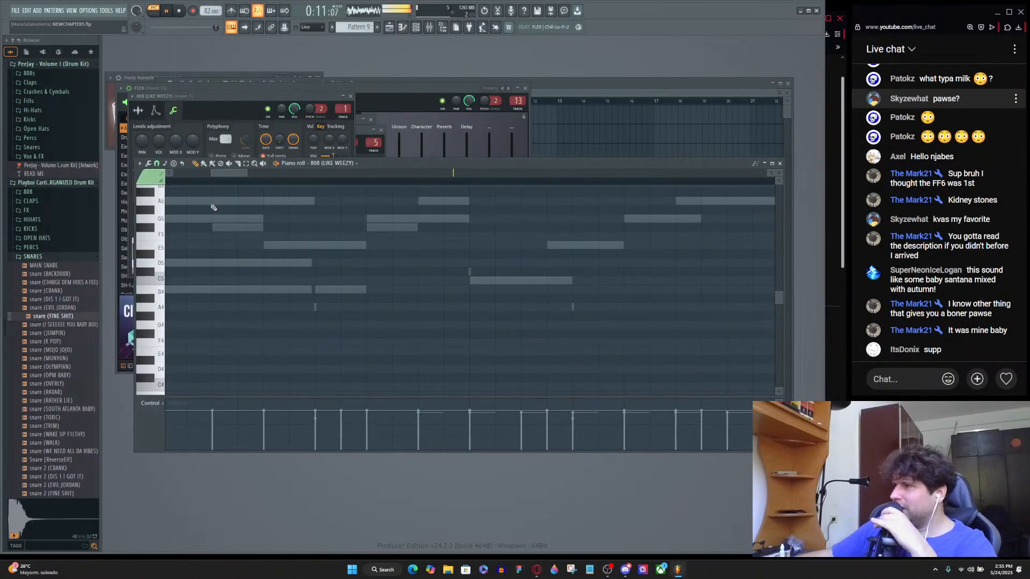
{"action": "scroll", "coordinate": [306, 216], "scroll_direction": "up", "scroll_amount": 5}
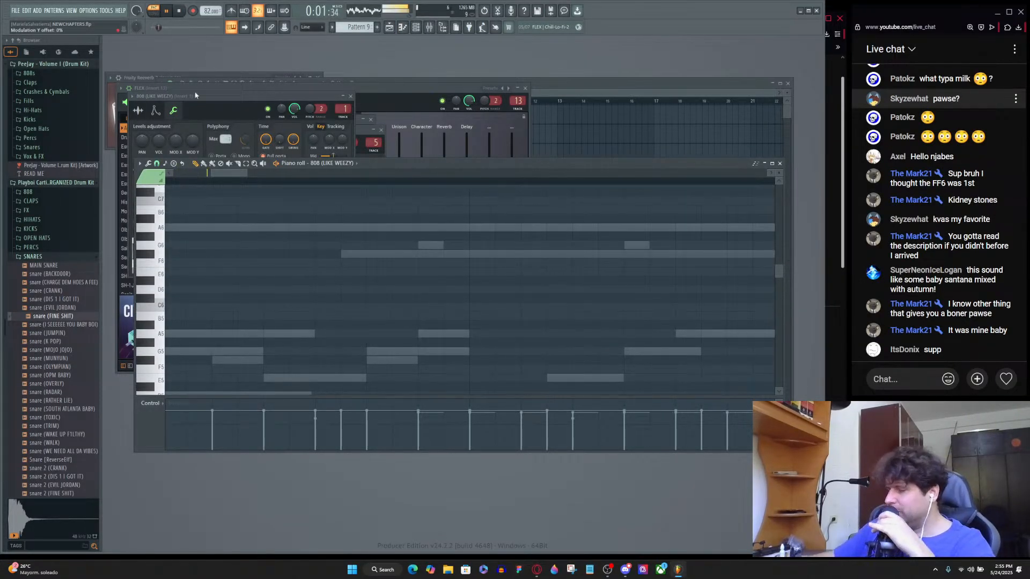
{"action": "key", "text": "F6"}
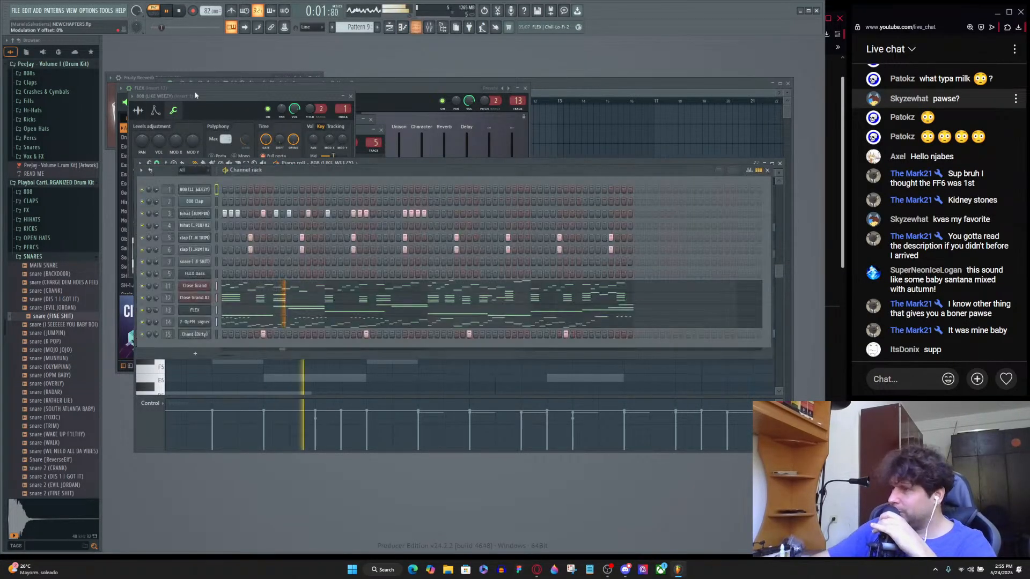
{"action": "left_click", "coordinate": [197, 190]}
{"action": "left_click", "coordinate": [138, 110]}
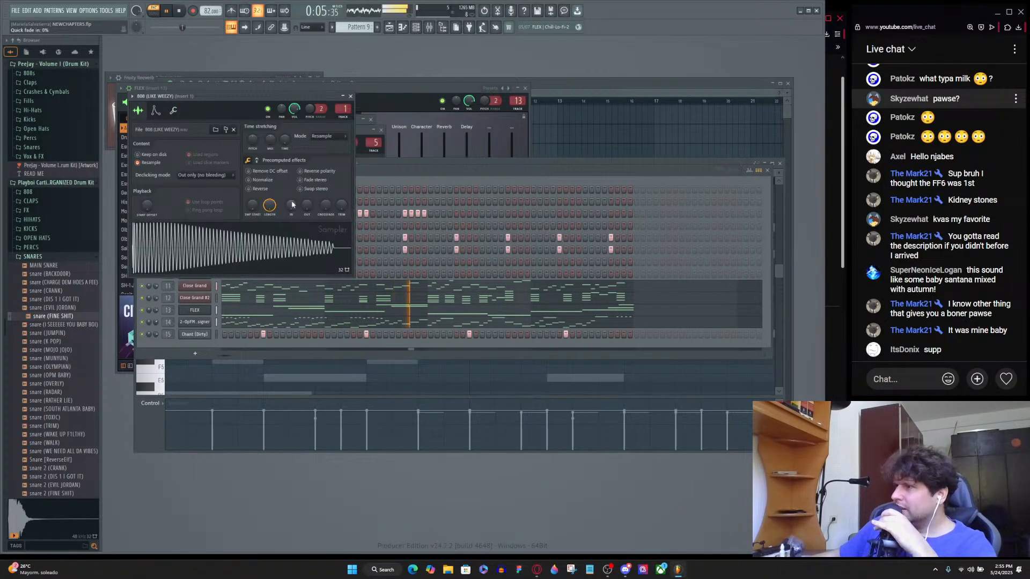
{"action": "left_click_drag", "start_coordinate": [325, 205], "coordinate": [326, 204]}
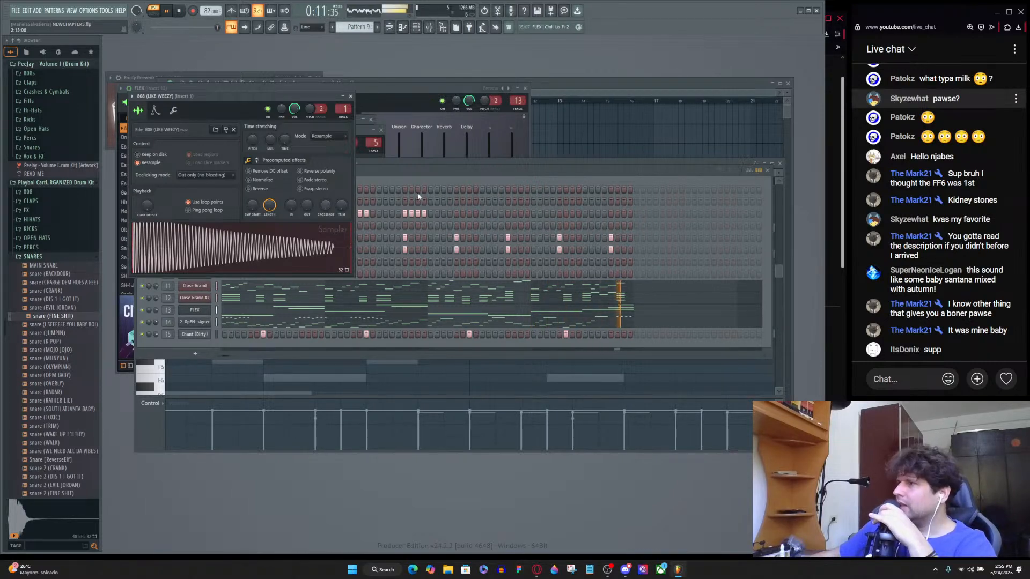
{"action": "left_click", "coordinate": [426, 177]}
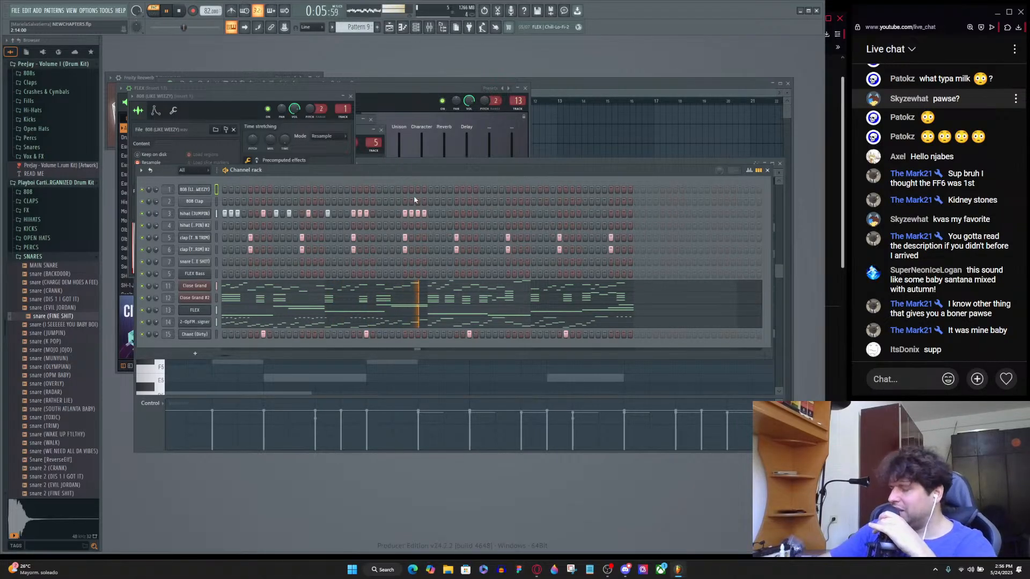
Place an 808 (LIKE WEEZY) note at the start of the pattern and open the channel's root note settings.
{"action": "key", "text": "F7"}
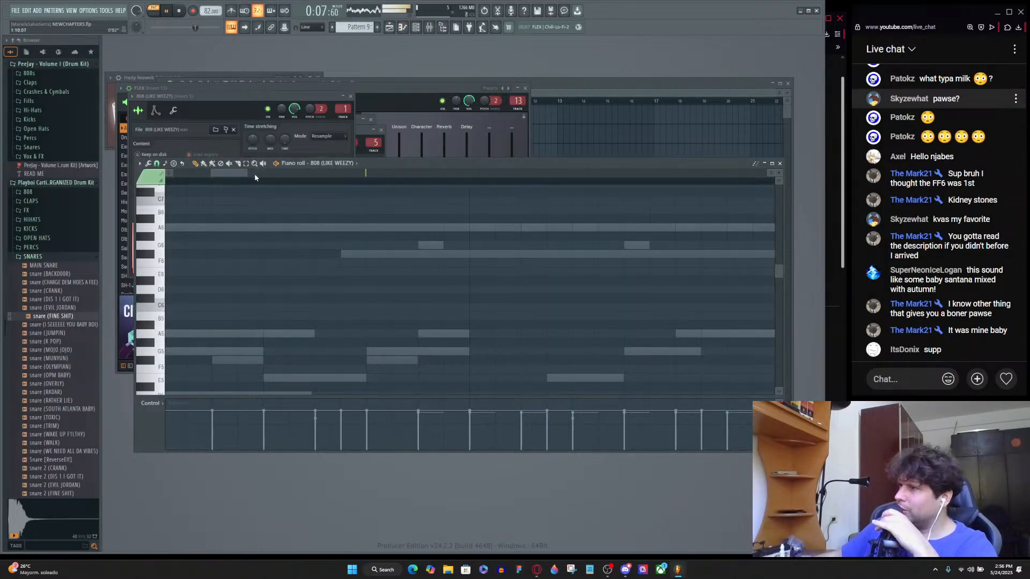
{"action": "scroll", "coordinate": [234, 278], "scroll_direction": "down", "scroll_amount": 5}
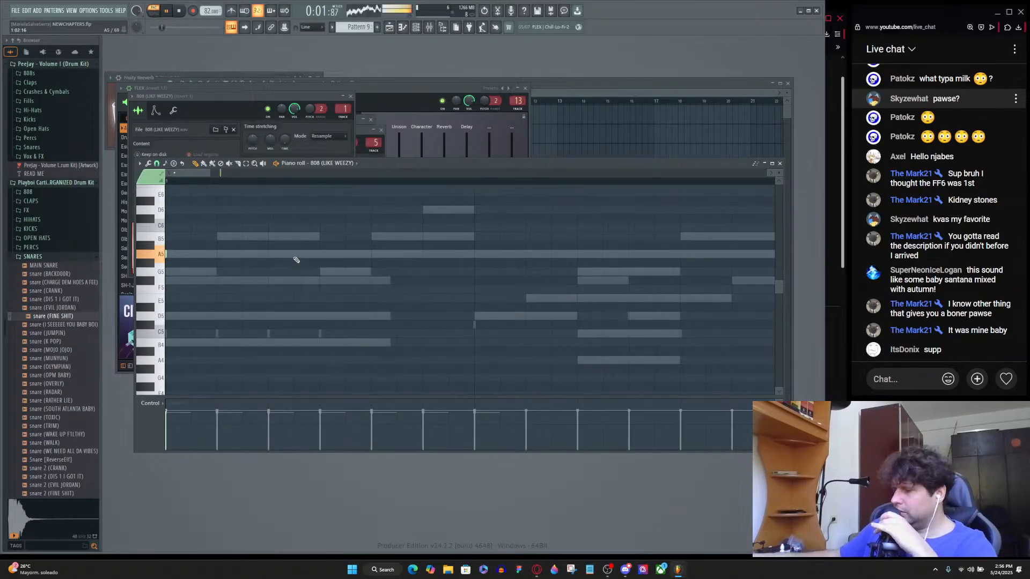
{"action": "key", "text": "F6"}
{"action": "left_click", "coordinate": [196, 189]}
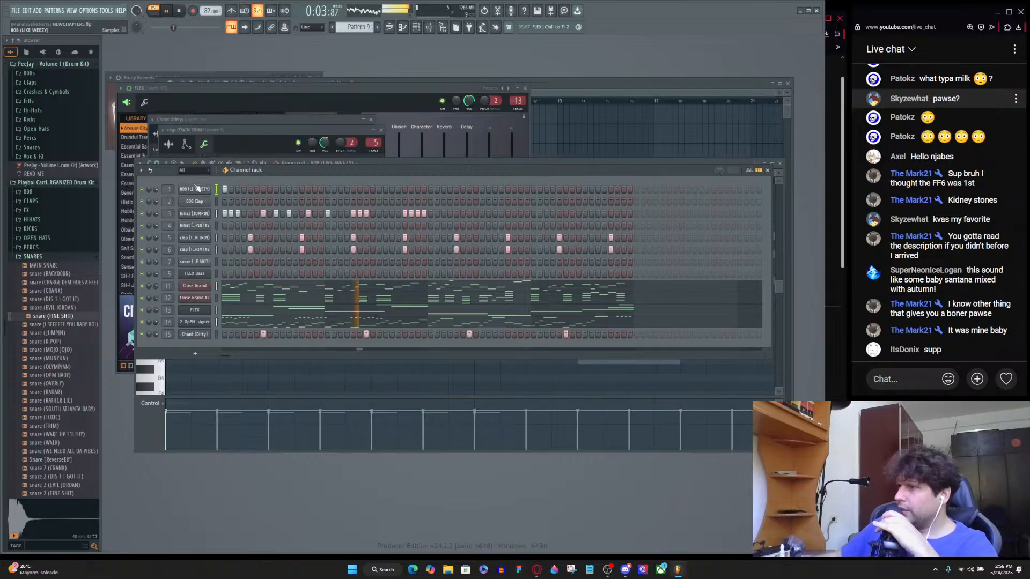
{"action": "left_click", "coordinate": [196, 189]}
{"action": "left_click", "coordinate": [173, 110]}
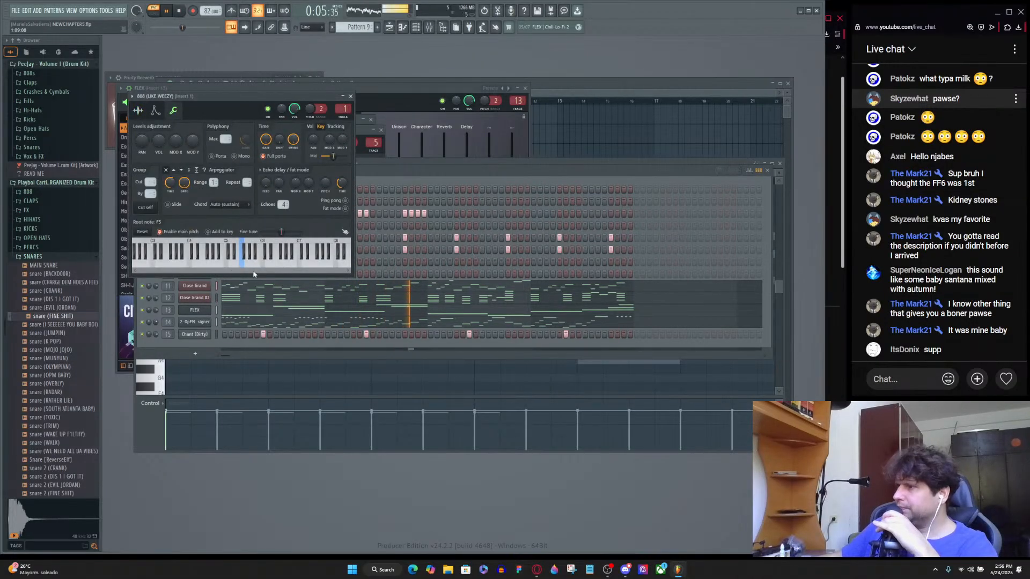
Return to the 808 (LIKE WEEZY) sample settings and readjust the loop crossfade and loop point playback.
{"action": "left_click", "coordinate": [380, 179]}
{"action": "left_click", "coordinate": [200, 190]}
{"action": "left_click", "coordinate": [199, 190]}
{"action": "left_click", "coordinate": [138, 111]}
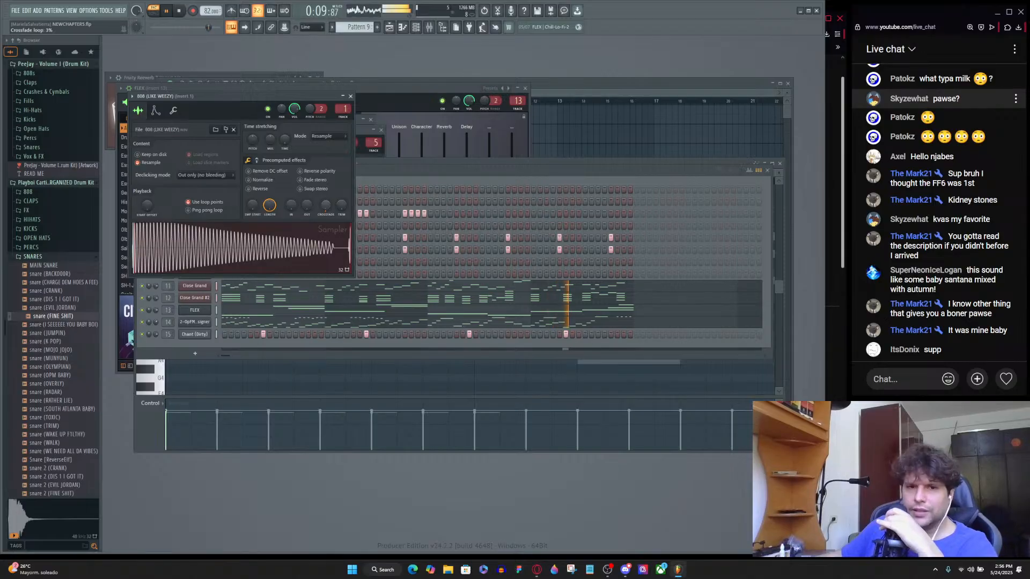
{"action": "left_click_drag", "start_coordinate": [325, 206], "coordinate": [325, 207]}
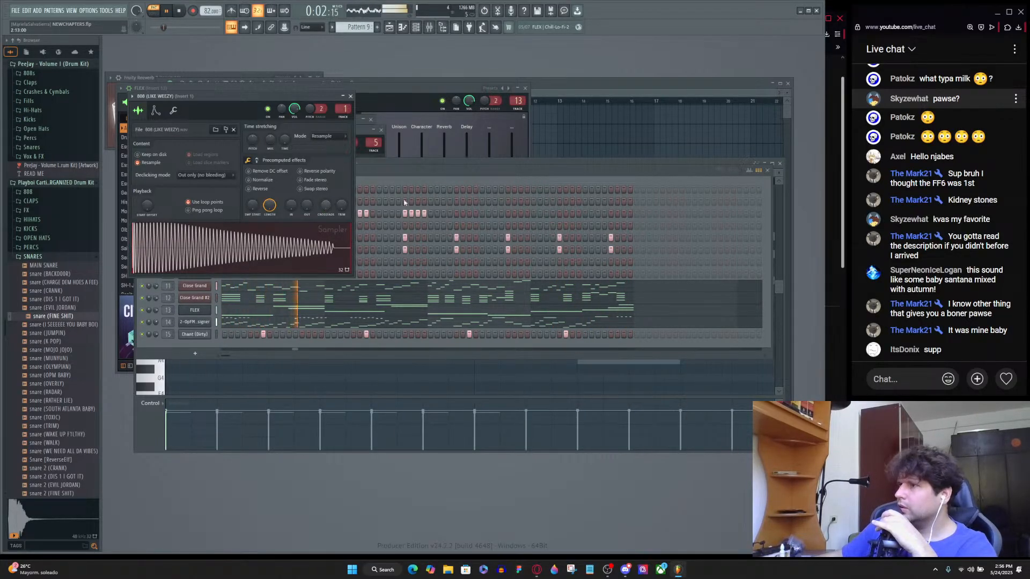
{"action": "left_click", "coordinate": [212, 200]}
{"action": "left_click", "coordinate": [204, 189]}
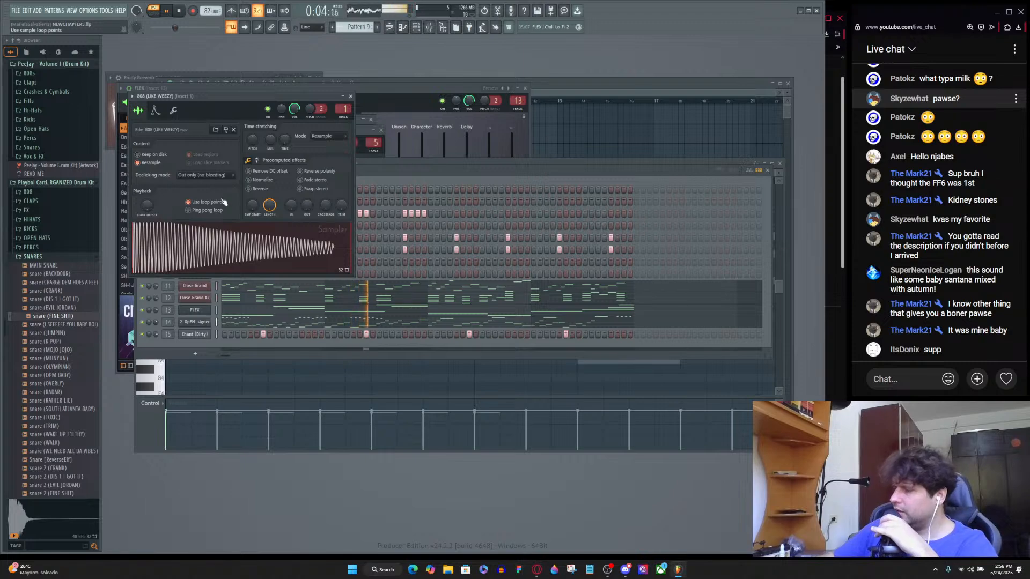
Lengthen the opening 808 (LIKE WEEZY) note on A5 in the piano roll, move it to B5 and play it back.
{"action": "key", "text": "F7"}
{"action": "scroll", "coordinate": [337, 307], "scroll_direction": "up", "scroll_amount": 3}
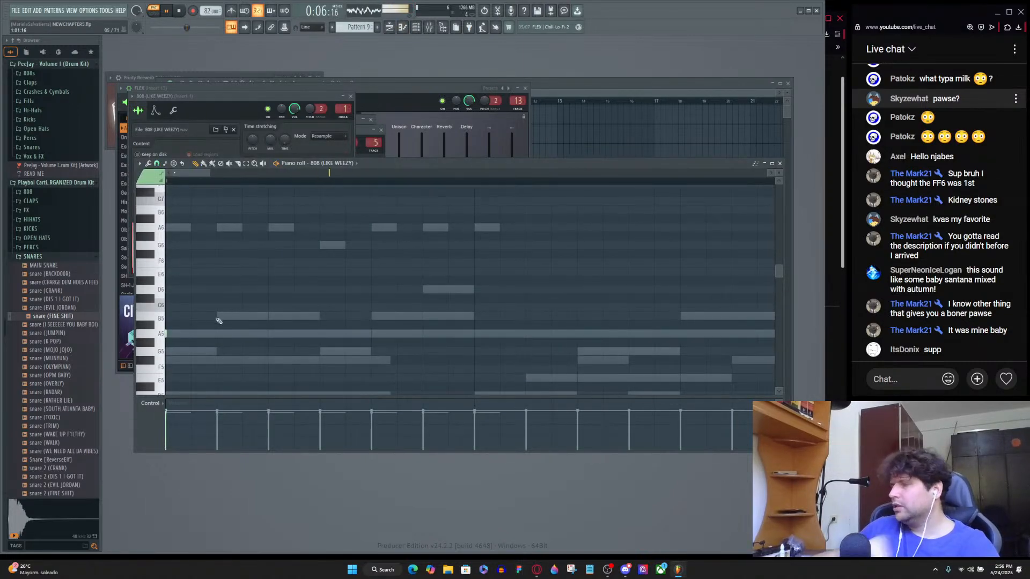
{"action": "key", "text": "space"}
{"action": "left_click", "coordinate": [192, 331]}
{"action": "left_click_drag", "start_coordinate": [216, 333], "coordinate": [475, 337]}
{"action": "key", "text": "space"}
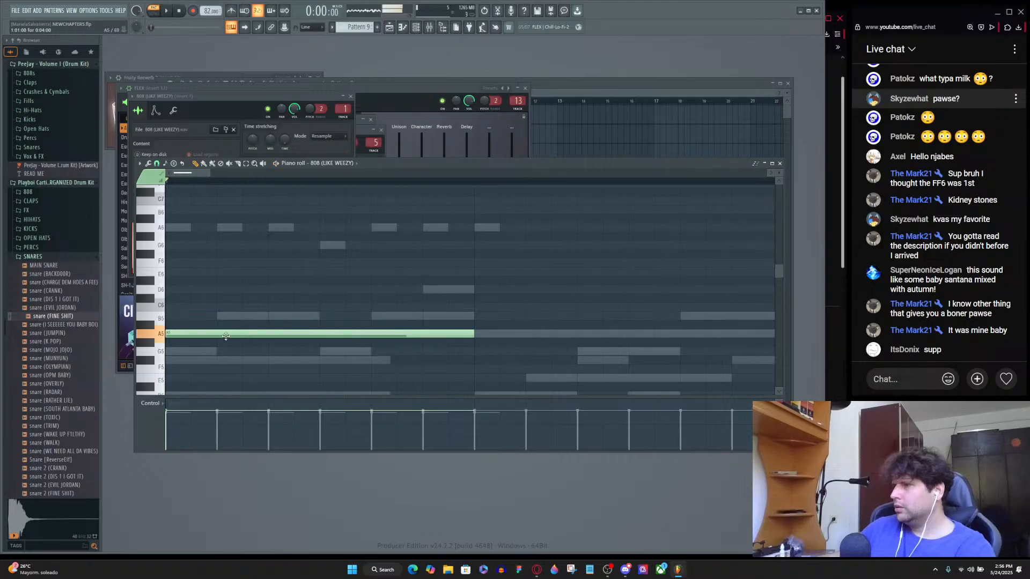
{"action": "left_click_drag", "start_coordinate": [225, 335], "coordinate": [219, 313]}
{"action": "key", "text": "space"}
{"action": "scroll", "coordinate": [528, 303], "scroll_direction": "down", "scroll_amount": 3}
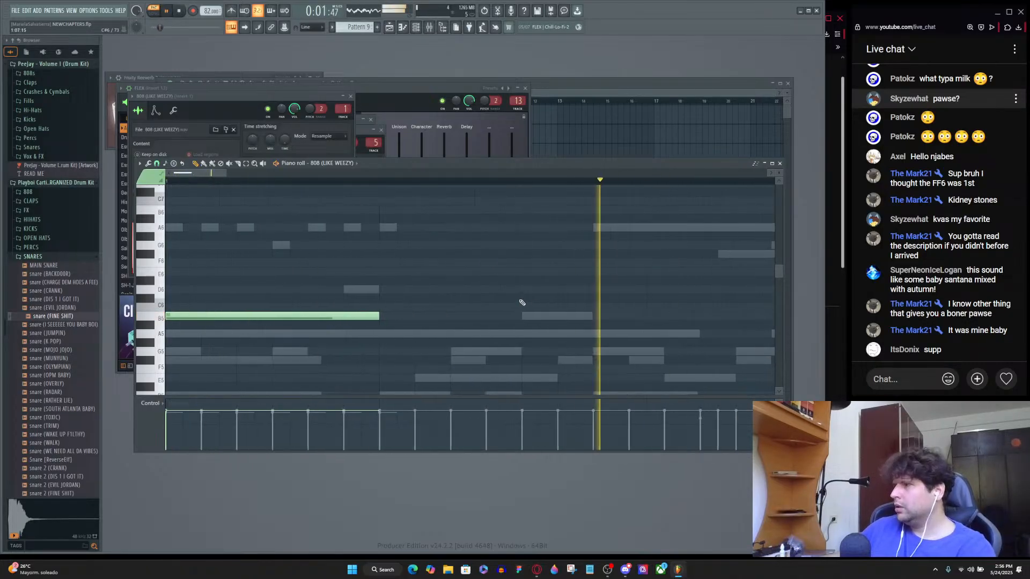
Add a second B5 note to the 808, stretch the first note to meet it and slightly lengthen the second.
{"action": "left_click_drag", "start_coordinate": [296, 317], "coordinate": [376, 317]}
{"action": "left_click", "coordinate": [365, 317]}
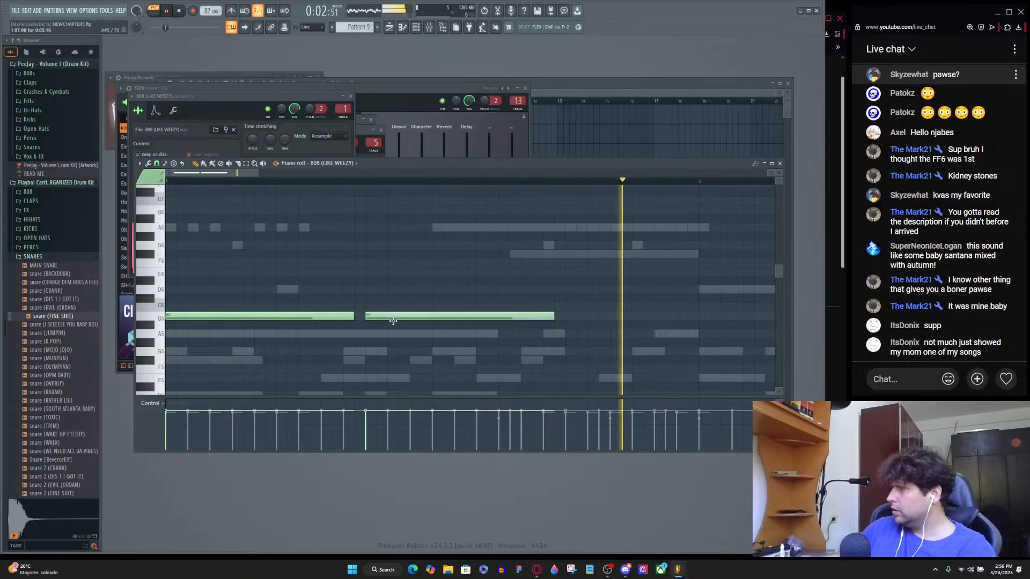
{"action": "key", "text": "space"}
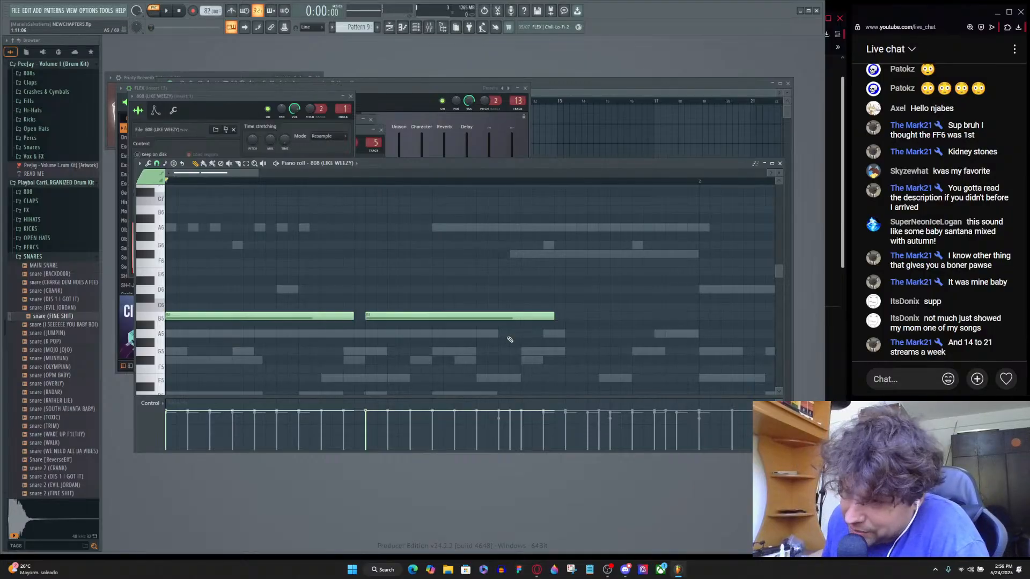
{"action": "key", "text": "space"}
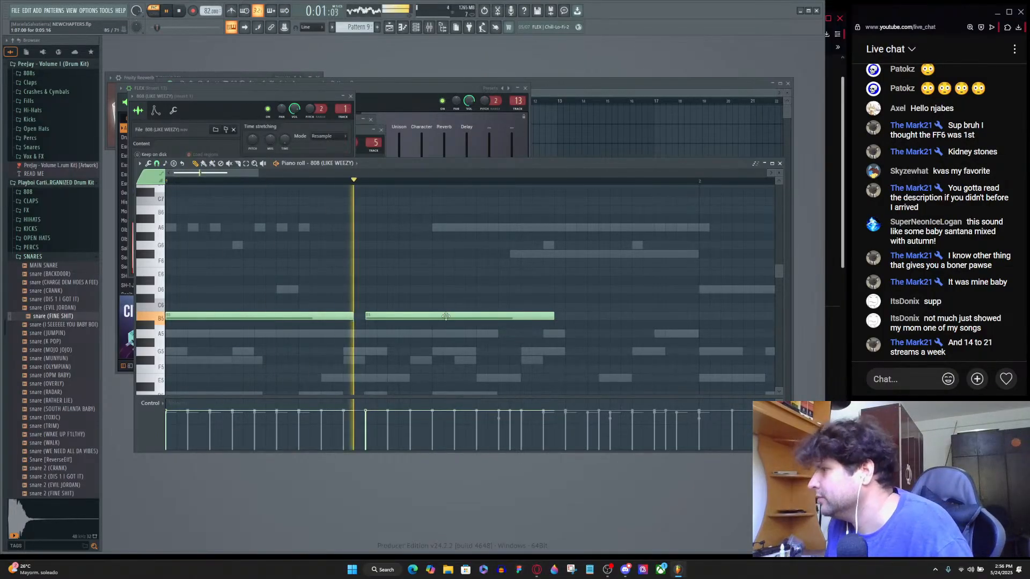
{"action": "key", "text": "space"}
{"action": "left_click_drag", "start_coordinate": [354, 316], "coordinate": [364, 317]}
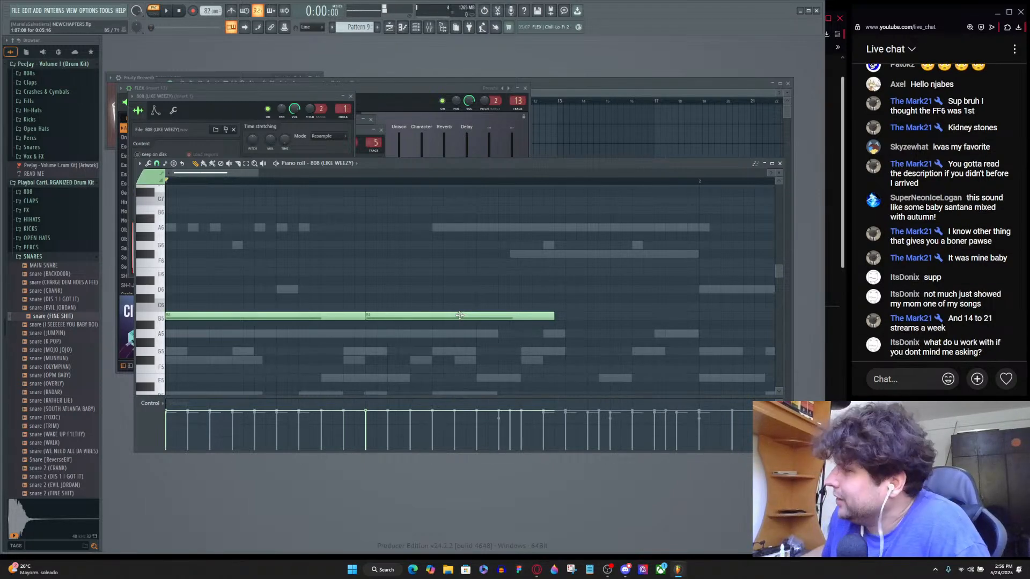
{"action": "key", "text": "space"}
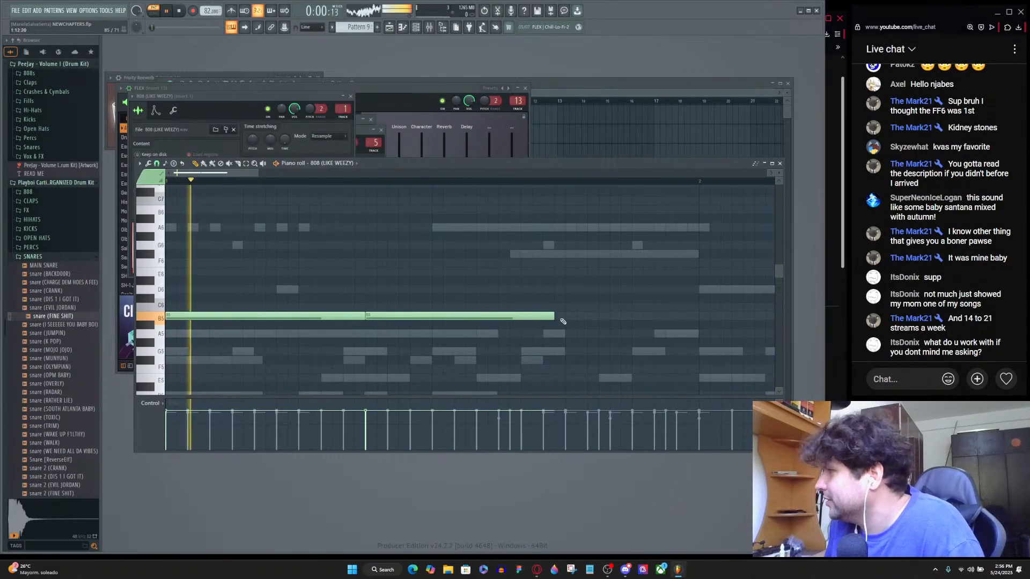
{"action": "left_click_drag", "start_coordinate": [554, 320], "coordinate": [565, 320]}
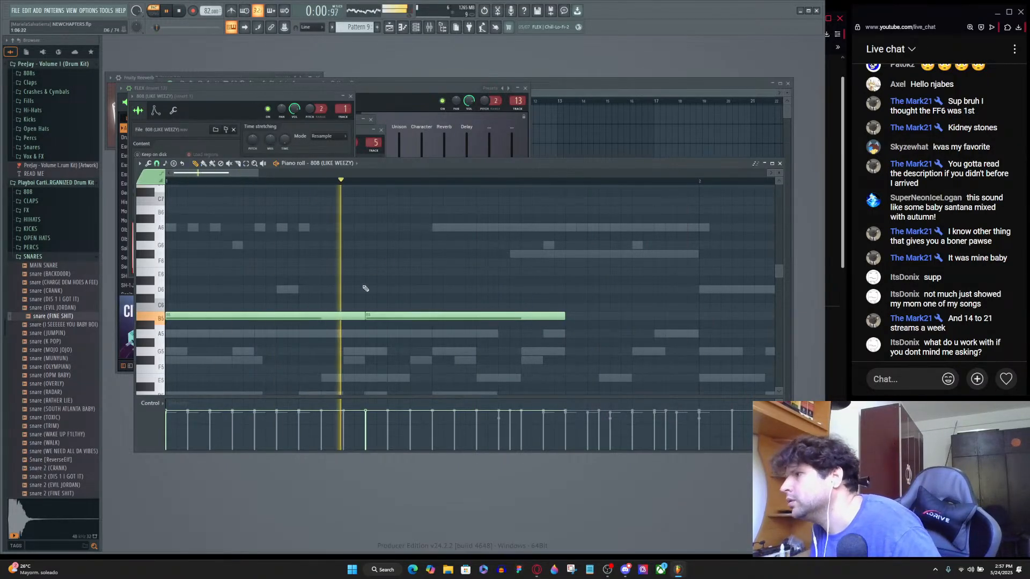
Transpose both 808 notes down from B5 to E5 and check the levels in the mixer.
{"action": "scroll", "coordinate": [212, 248], "scroll_direction": "down", "scroll_amount": 3}
{"action": "left_click_drag", "start_coordinate": [199, 263], "coordinate": [198, 324]}
{"action": "left_click", "coordinate": [376, 295], "text": "ctrl"}
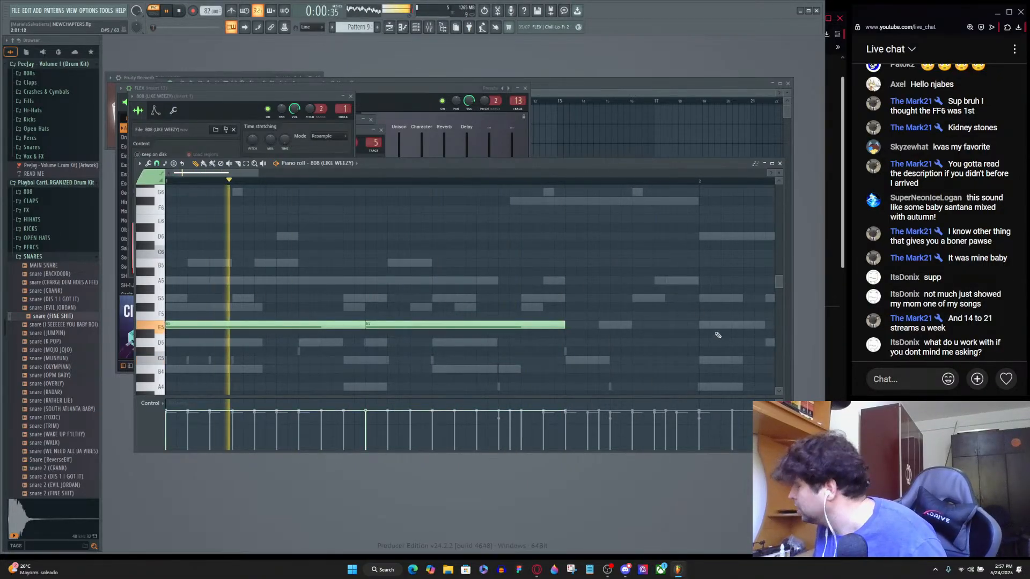
{"action": "key", "text": "F9"}
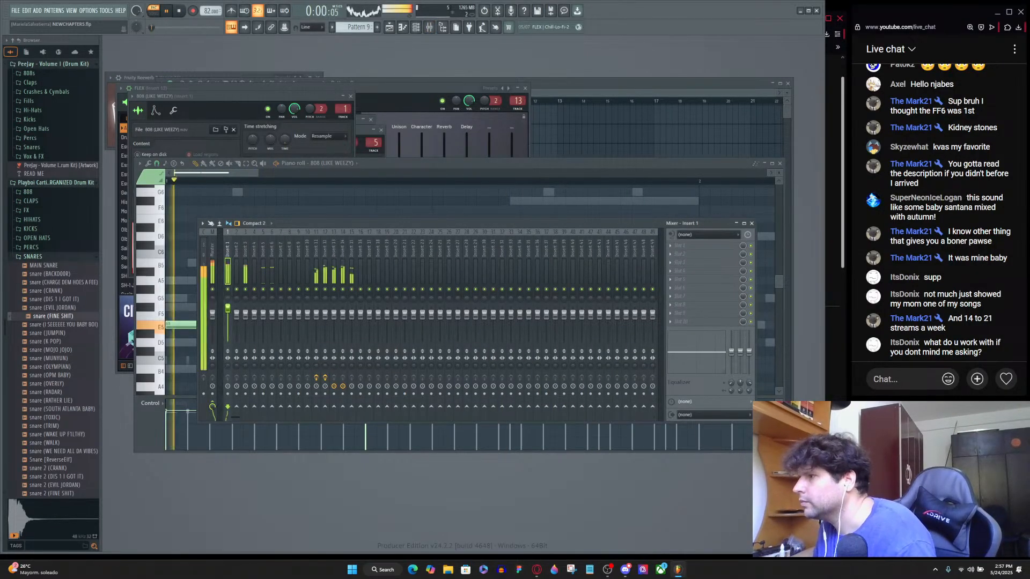
{"action": "key", "text": "F9"}
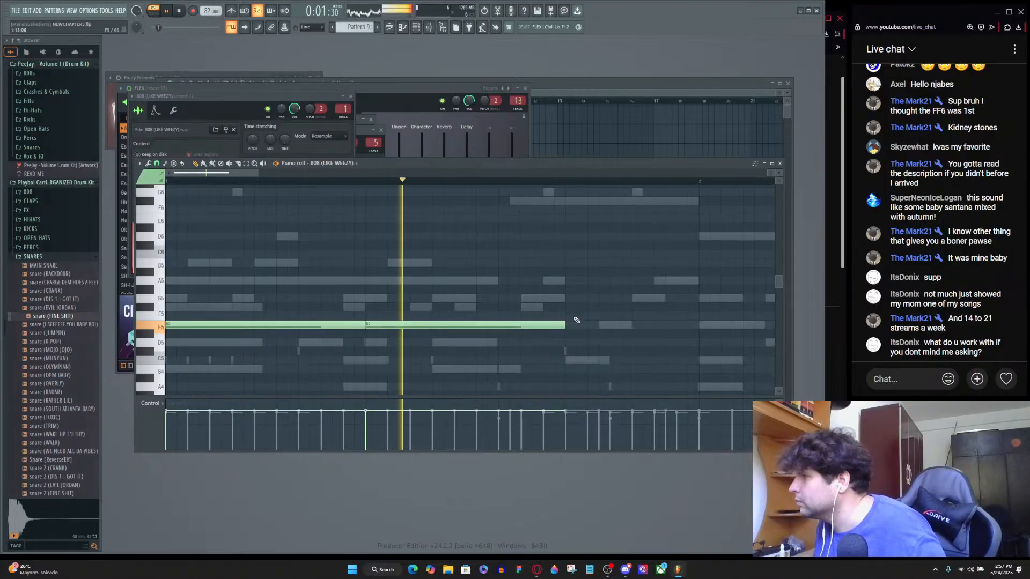
Shorten the second E5 note, fill the gap with a third E5 note and add a G5 note right after it.
{"action": "left_click_drag", "start_coordinate": [562, 326], "coordinate": [499, 326]}
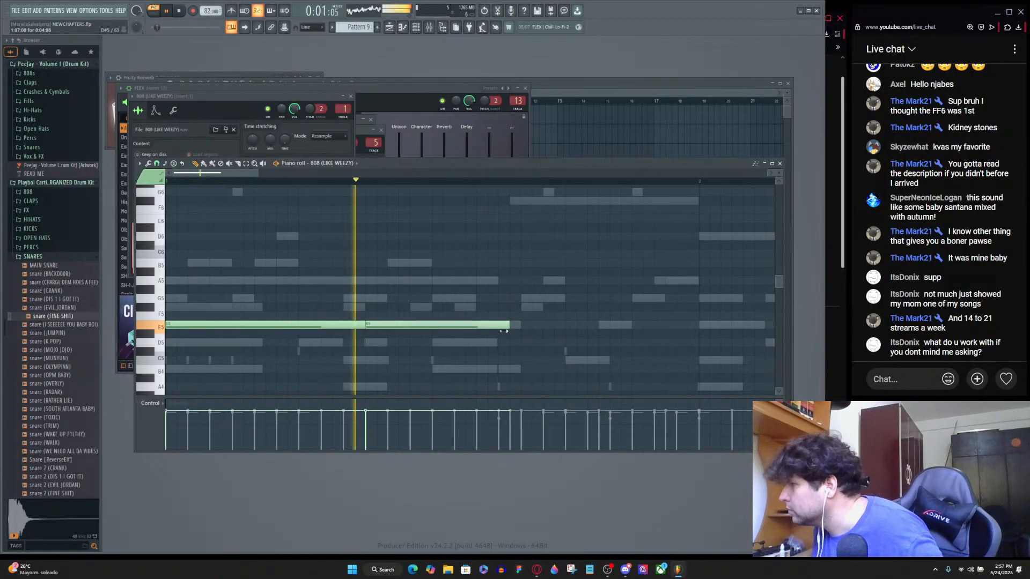
{"action": "left_click", "coordinate": [505, 326]}
{"action": "left_click_drag", "start_coordinate": [631, 327], "coordinate": [565, 326]}
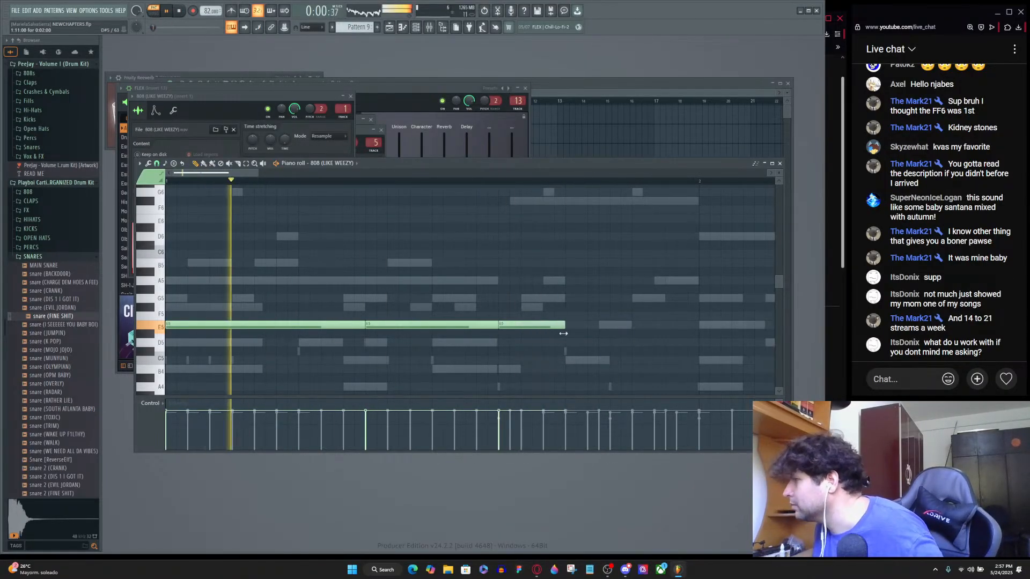
{"action": "left_click", "coordinate": [590, 281]}
{"action": "left_click_drag", "start_coordinate": [591, 281], "coordinate": [589, 305]}
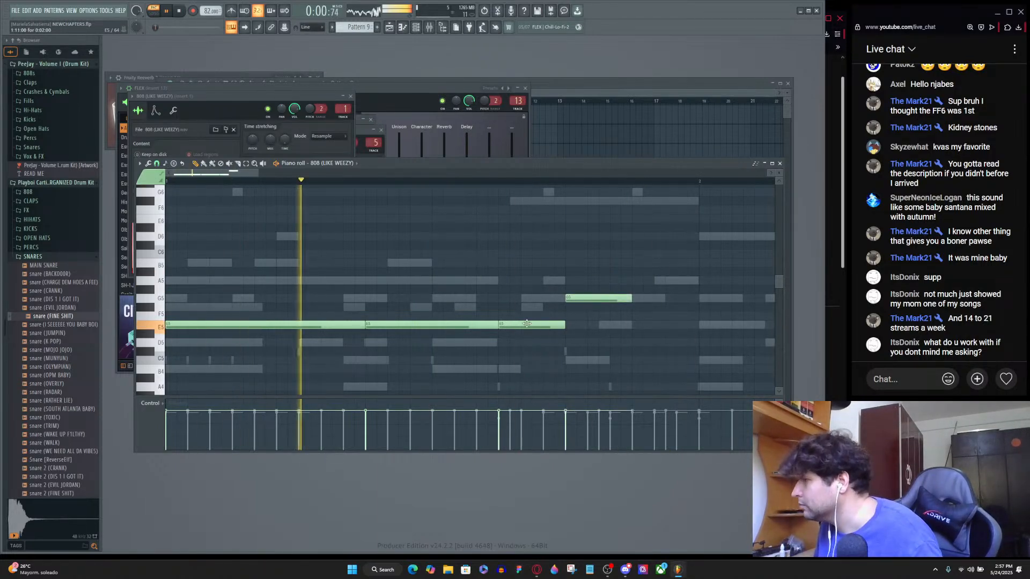
Try a short fourth E5 note before the G5 note at two different positions, deleting it each time.
{"action": "scroll", "coordinate": [523, 344], "scroll_direction": "up", "scroll_amount": 3}
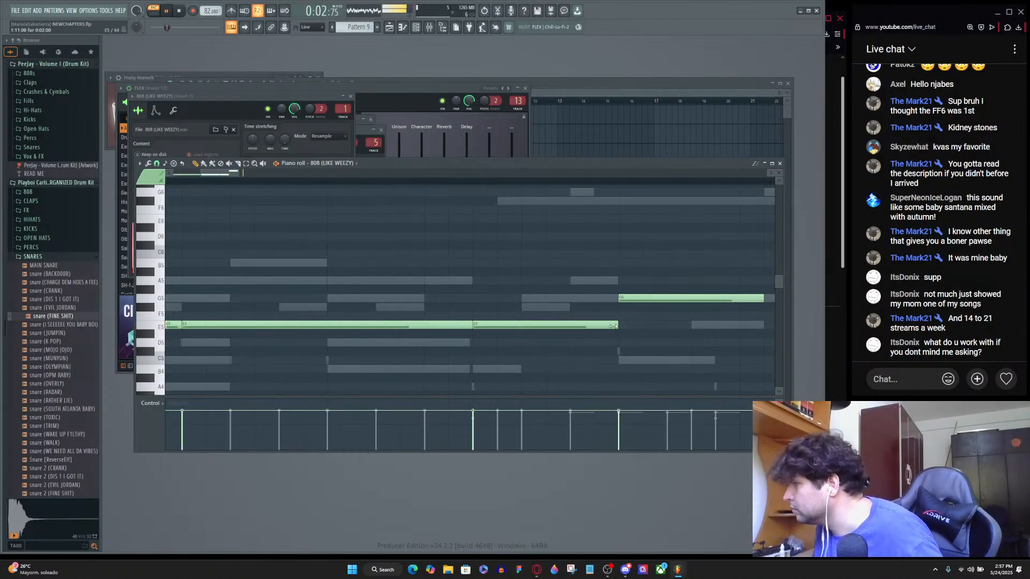
{"action": "left_click_drag", "start_coordinate": [614, 328], "coordinate": [560, 333]}
{"action": "left_click", "coordinate": [549, 327]}
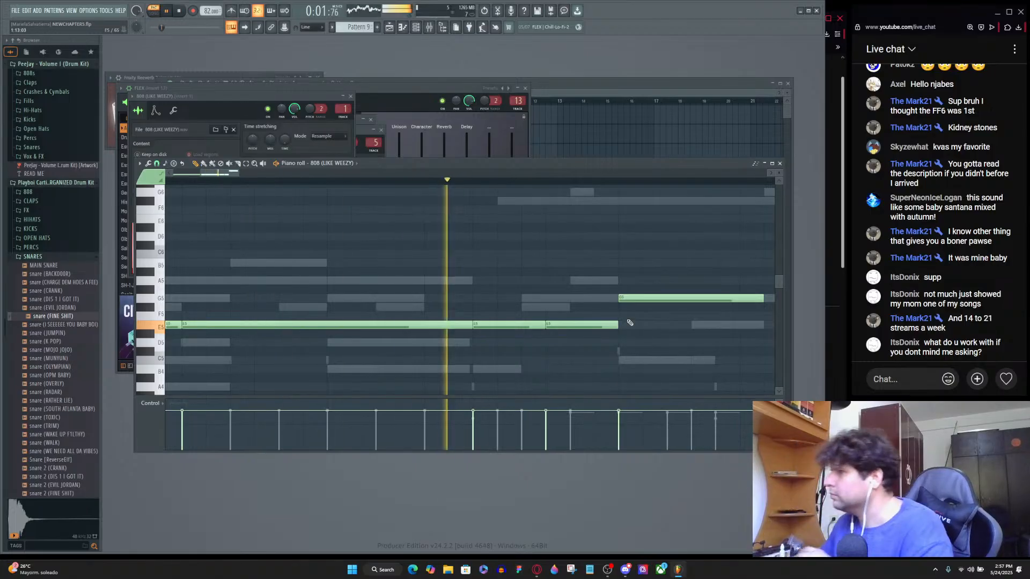
{"action": "right_click", "coordinate": [588, 325]}
{"action": "key", "text": "space"}
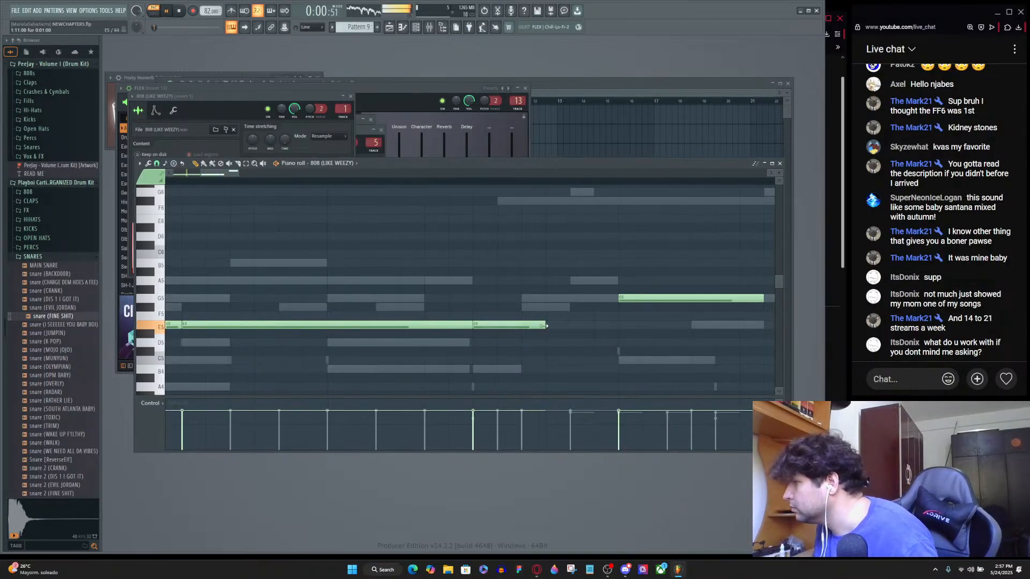
{"action": "left_click_drag", "start_coordinate": [543, 326], "coordinate": [567, 326]}
{"action": "left_click", "coordinate": [579, 325]}
{"action": "left_click_drag", "start_coordinate": [663, 326], "coordinate": [616, 333]}
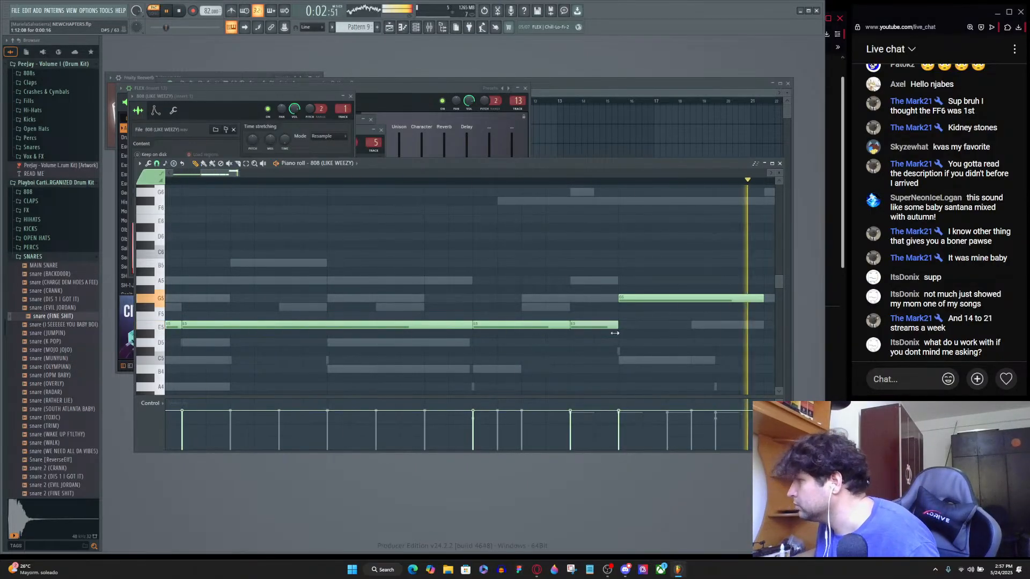
{"action": "right_click", "coordinate": [590, 325]}
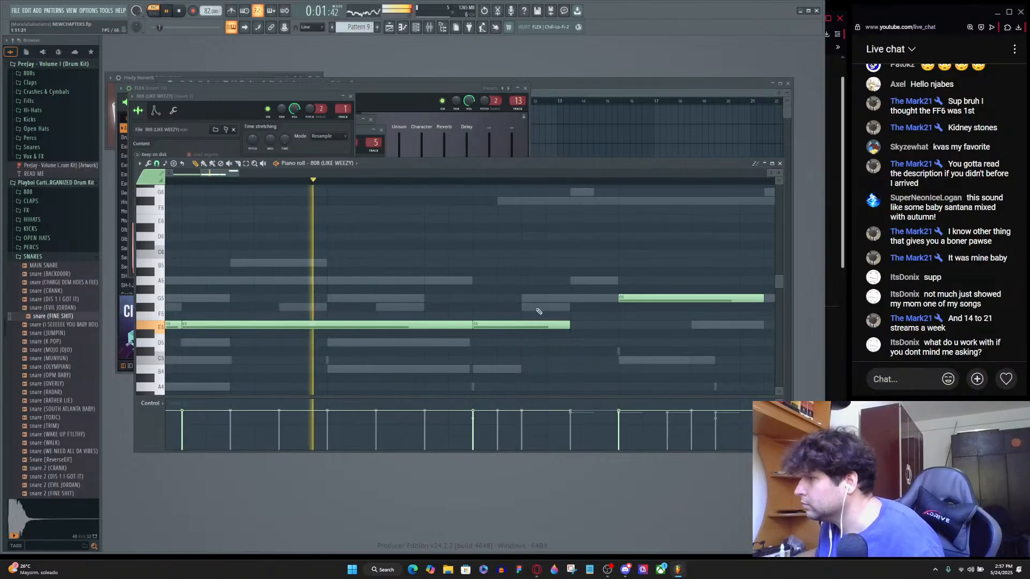
Shift the third E5 note earlier, butt the second note against it and extend the third up to the G5 note.
{"action": "key", "text": "space"}
{"action": "left_click_drag", "start_coordinate": [470, 326], "coordinate": [375, 326]}
{"action": "key", "text": "space"}
{"action": "left_click_drag", "start_coordinate": [490, 329], "coordinate": [404, 326]}
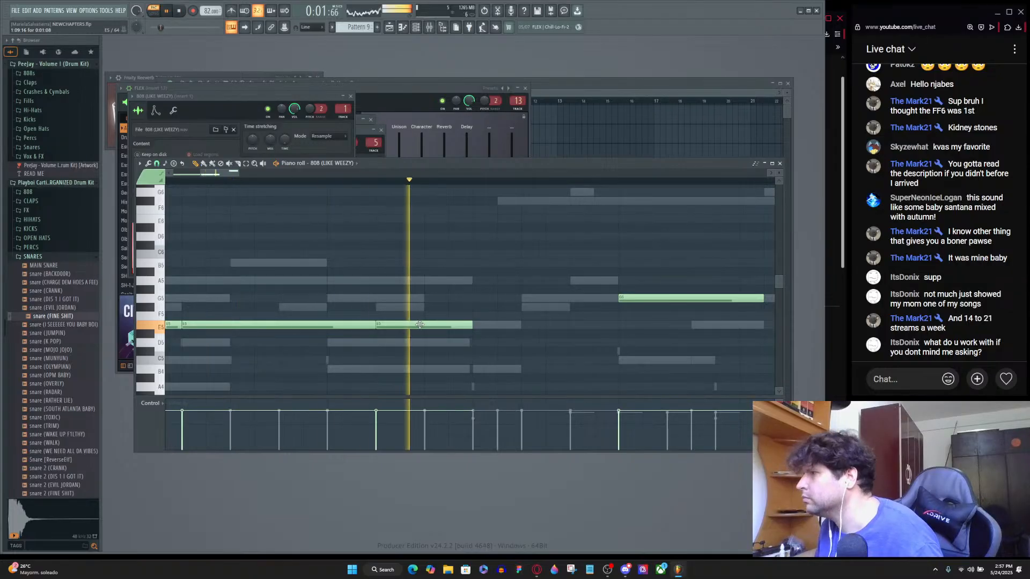
{"action": "key", "text": "space"}
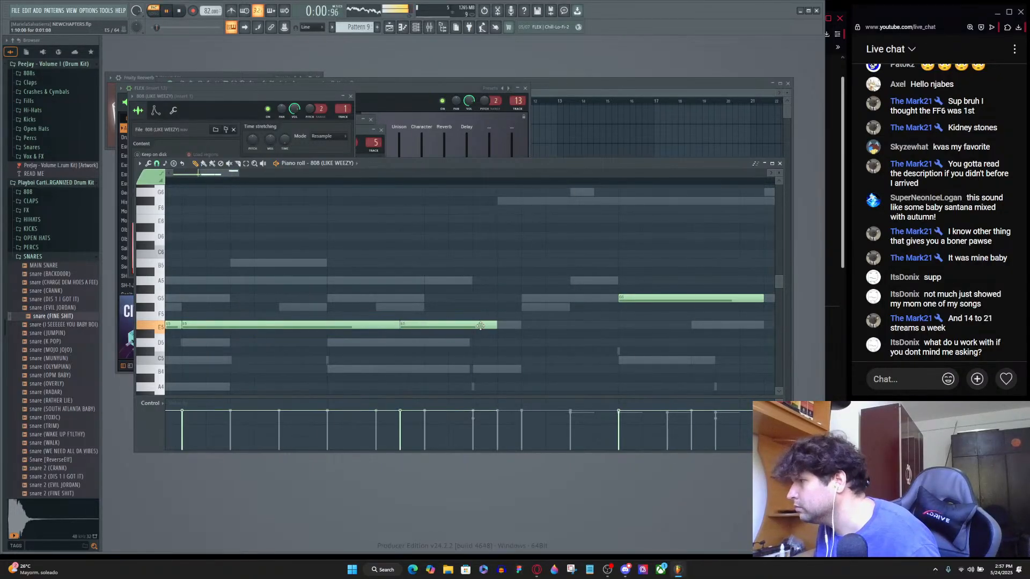
{"action": "left_click_drag", "start_coordinate": [480, 326], "coordinate": [620, 326]}
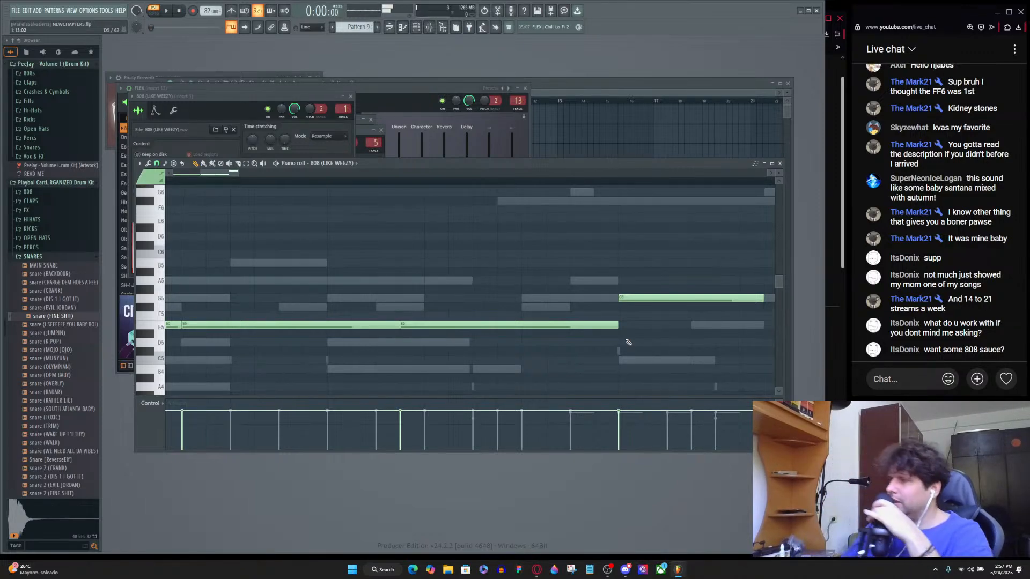
{"action": "key", "text": "F6"}
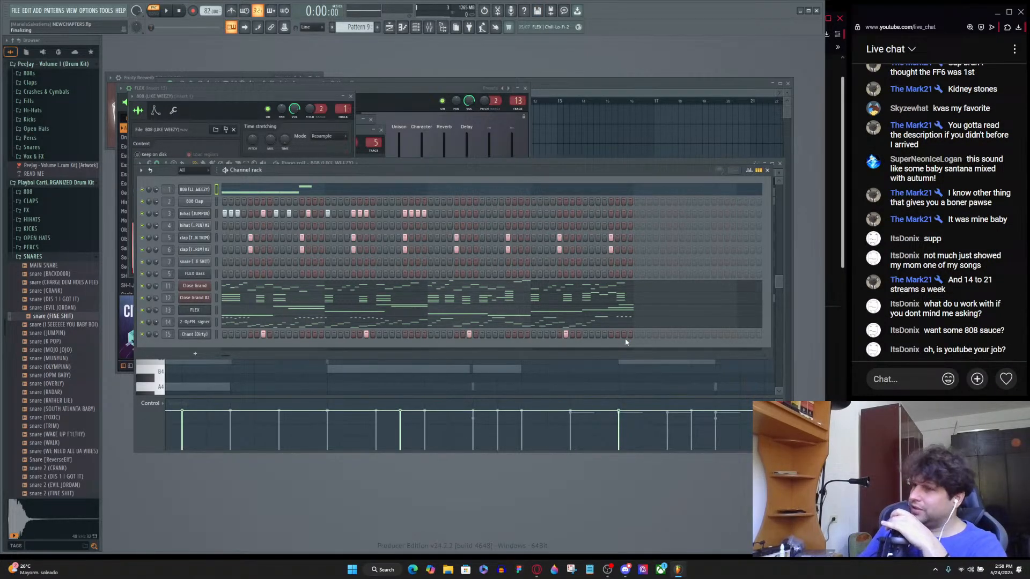
{"action": "key", "text": "F6"}
{"action": "key", "text": "F6"}
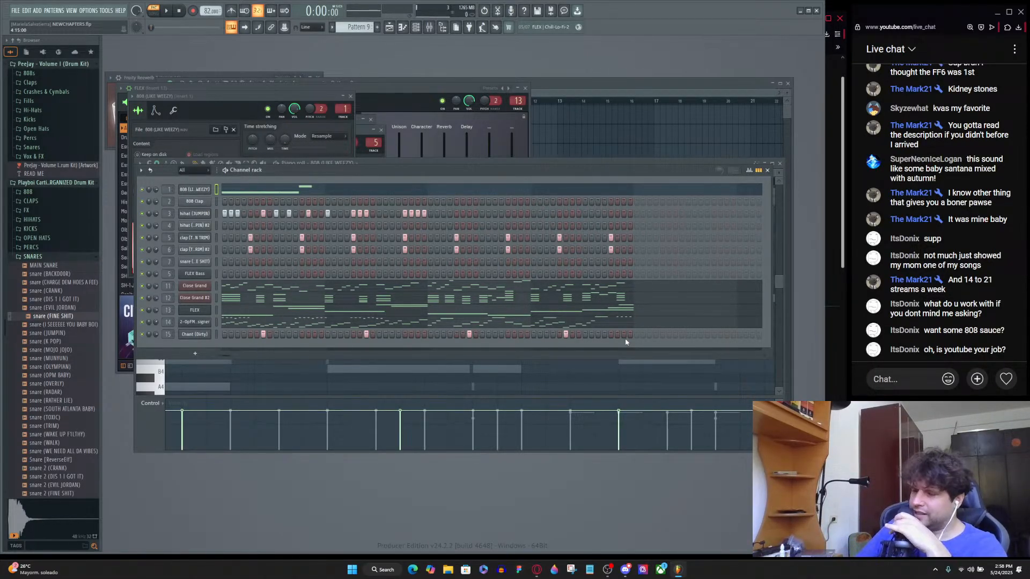
Switch to the web browser and search YouTube for mrbeast.
{"action": "key", "text": "alt+Tab"}
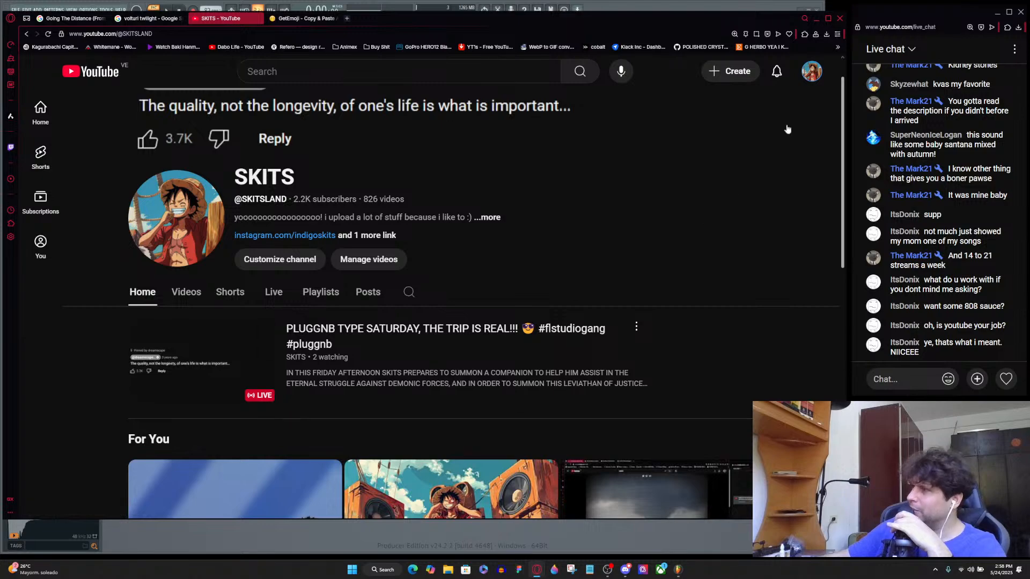
{"action": "left_click", "coordinate": [813, 82]}
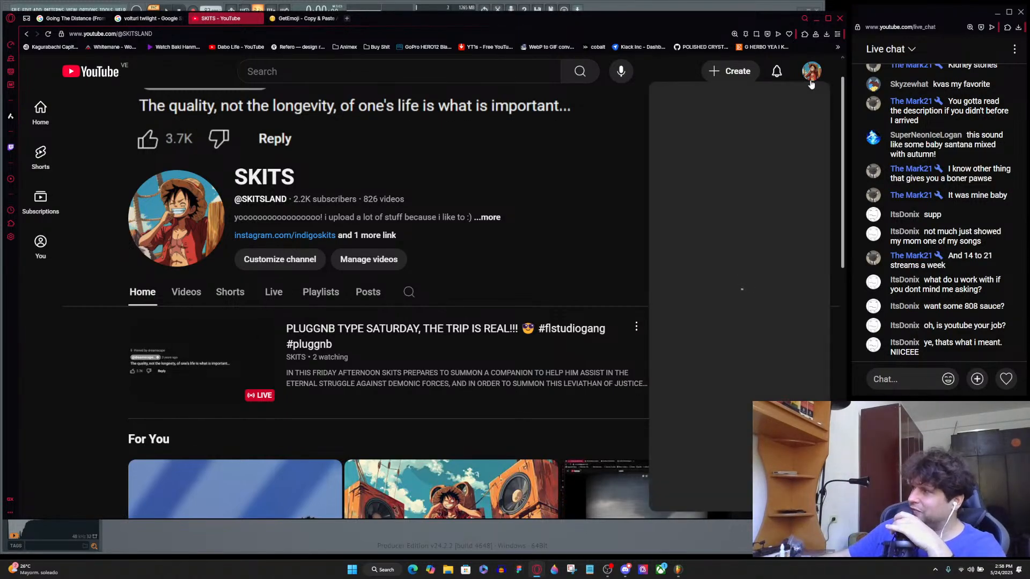
{"action": "left_click", "coordinate": [720, 115]}
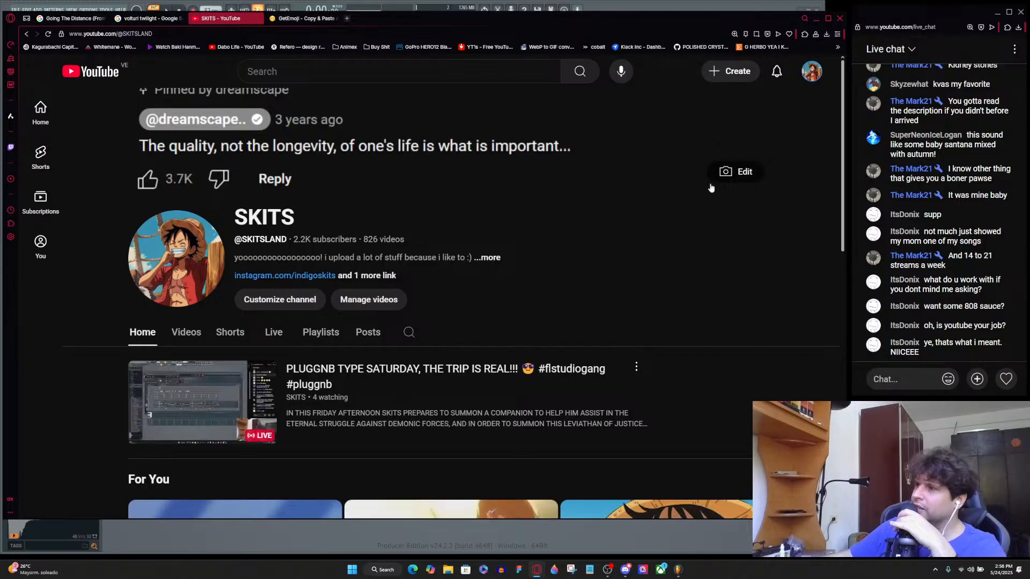
{"action": "left_click", "coordinate": [284, 78]}
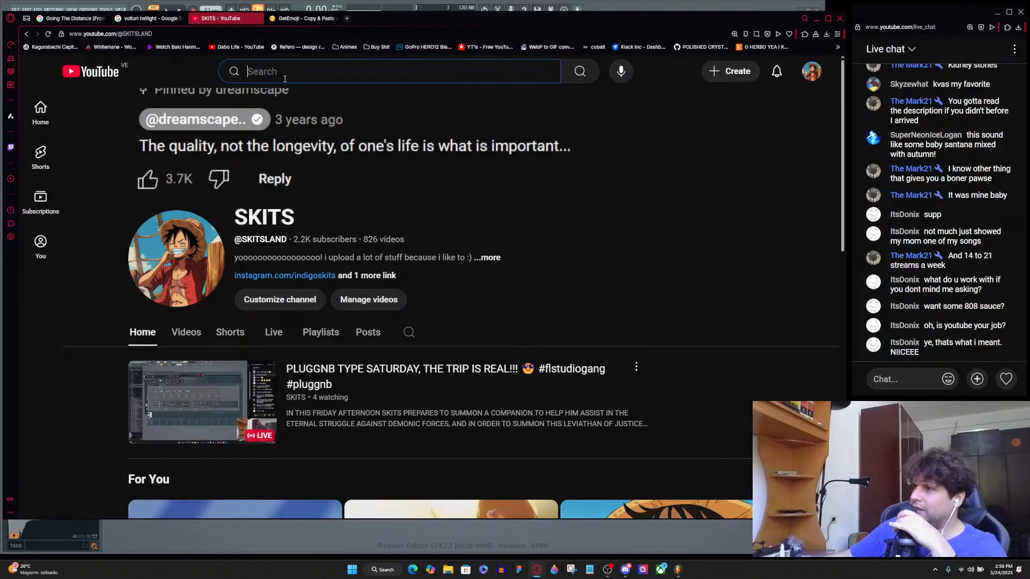
{"action": "type", "text": "mrbeast"}
{"action": "key", "text": "Return"}
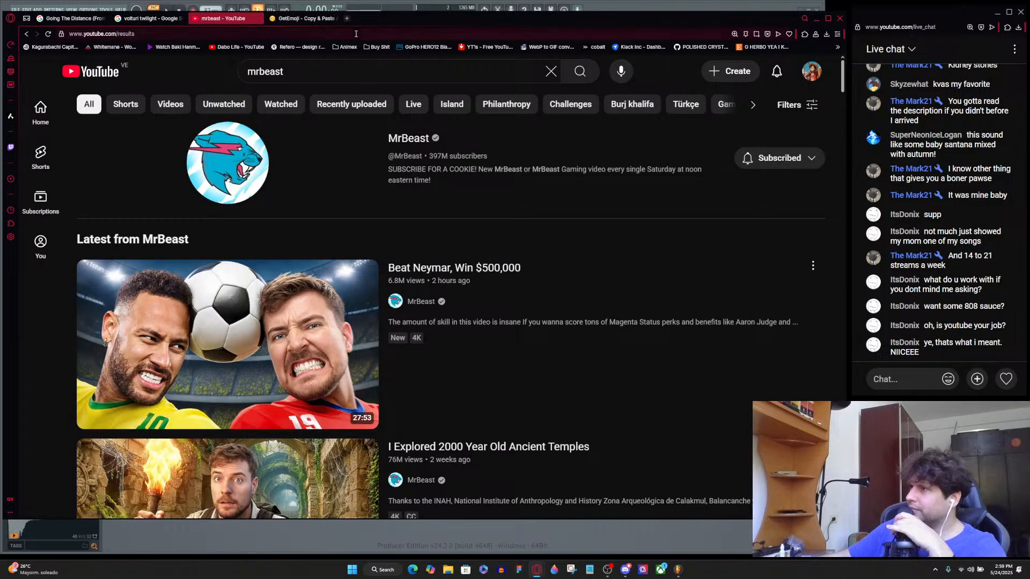
Open Google in a new browser tab and search for frieza.
{"action": "left_click", "coordinate": [347, 19]}
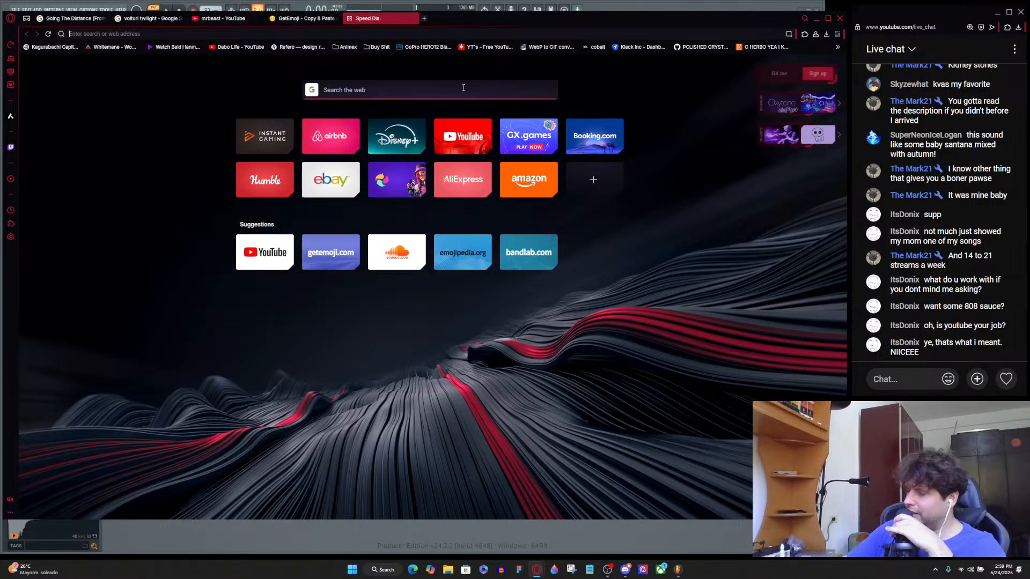
{"action": "type", "text": "goo"}
{"action": "key", "text": "Return"}
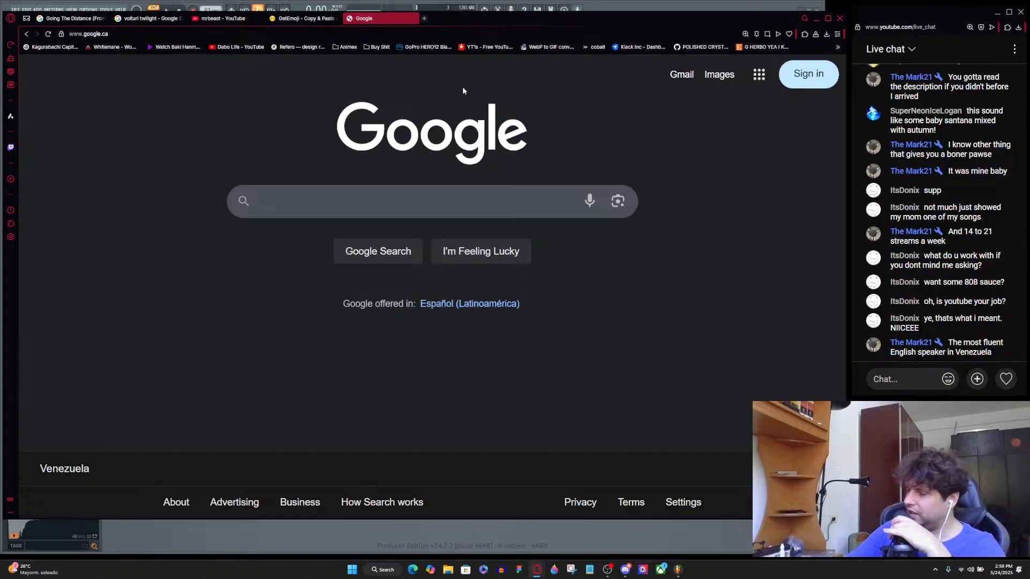
{"action": "type", "text": "frieza"}
{"action": "key", "text": "Return"}
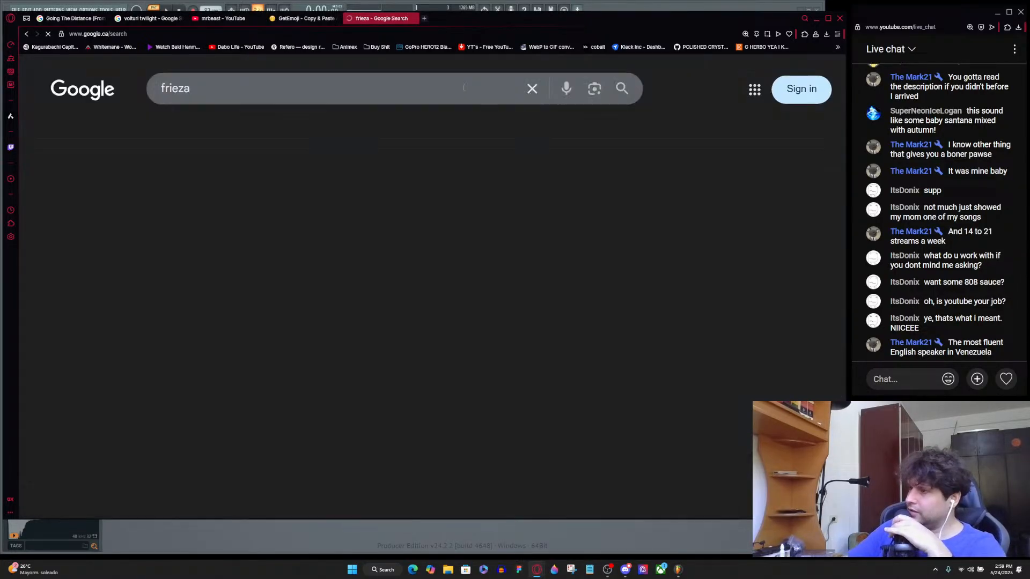
Browse the image results for frieza and preview the Game Rant picture titled Dragon Ball: The Best Frieza Forms.
{"action": "left_click", "coordinate": [92, 132]}
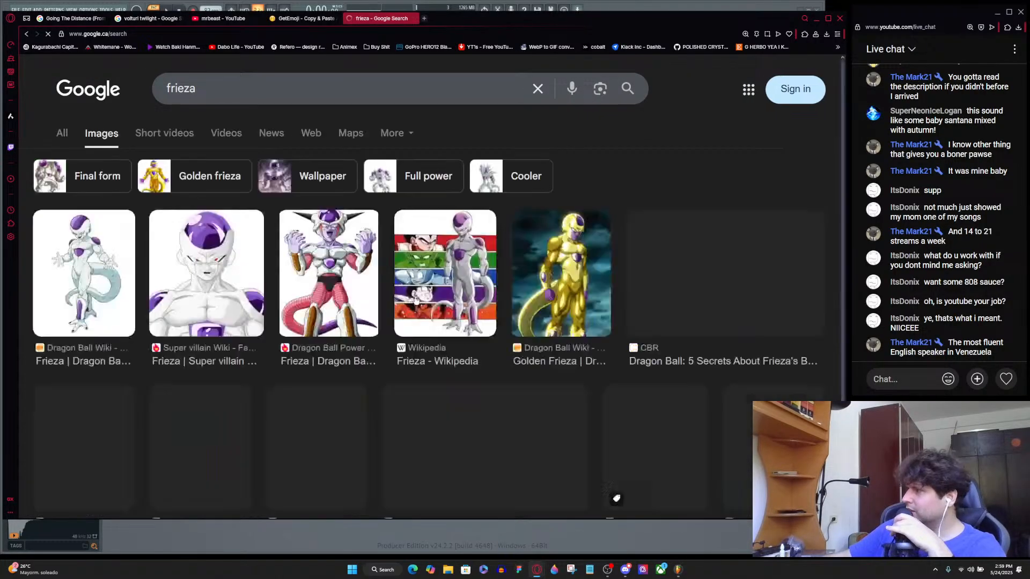
{"action": "scroll", "coordinate": [523, 350], "scroll_direction": "down", "scroll_amount": 3}
{"action": "scroll", "coordinate": [523, 350], "scroll_direction": "down", "scroll_amount": 3}
{"action": "left_click", "coordinate": [134, 301]}
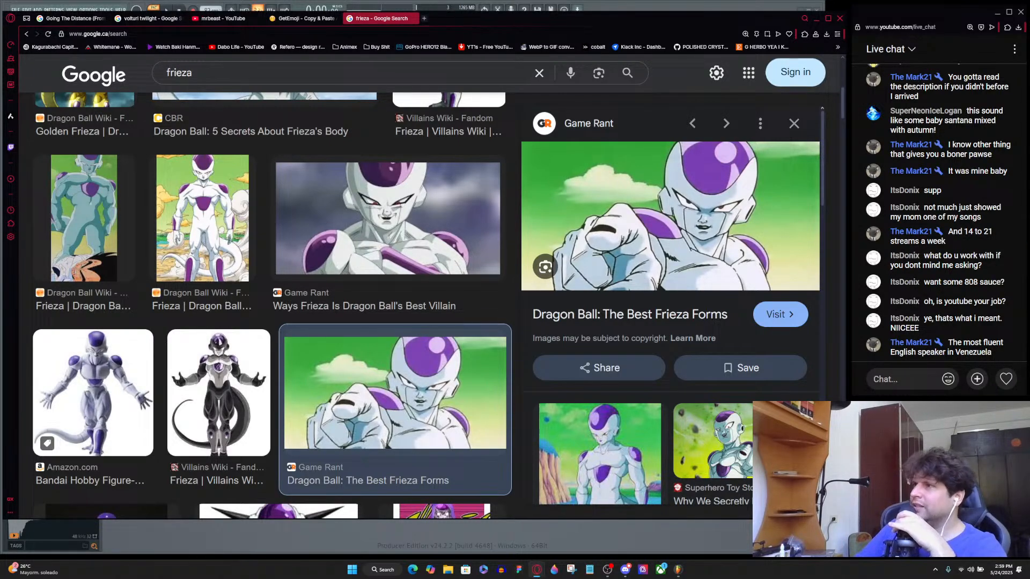
Switch back to YouTube and search for mr beast cristiano ronaldo.
{"action": "left_click", "coordinate": [221, 19]}
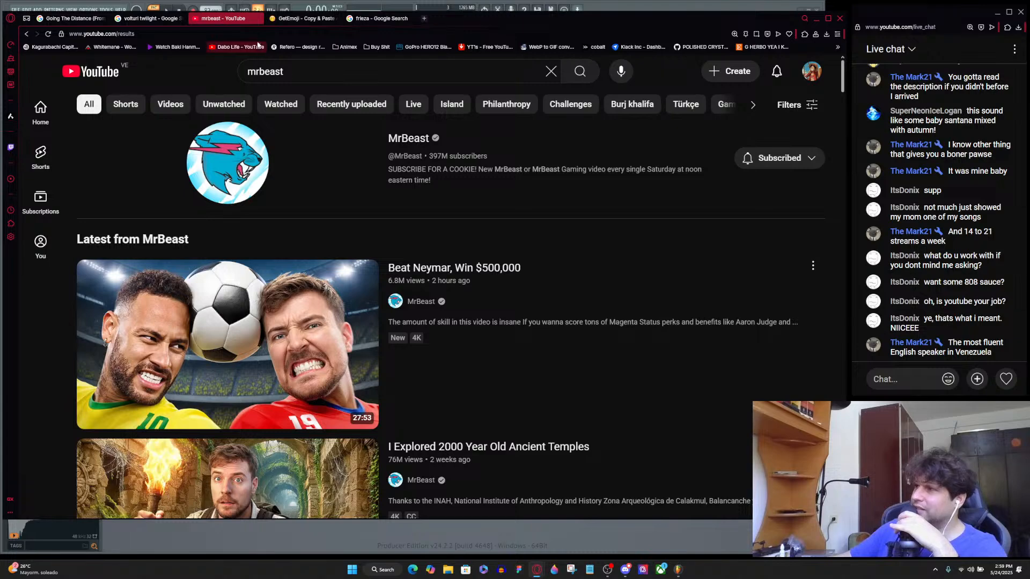
{"action": "left_click", "coordinate": [296, 72]}
{"action": "type", "text": "cr"}
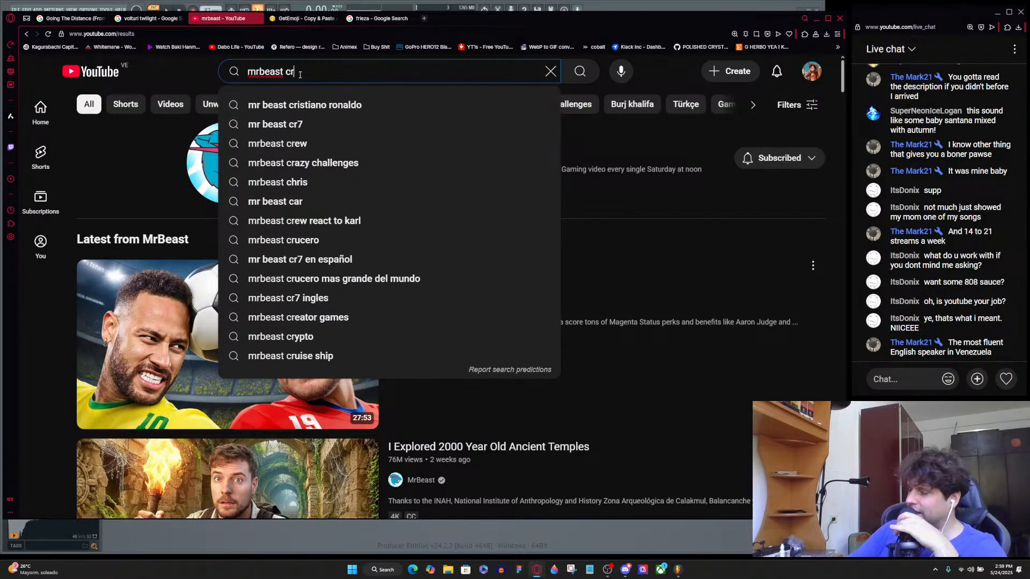
{"action": "type", "text": "isti"}
{"action": "key", "text": "Down"}
{"action": "key", "text": "Return"}
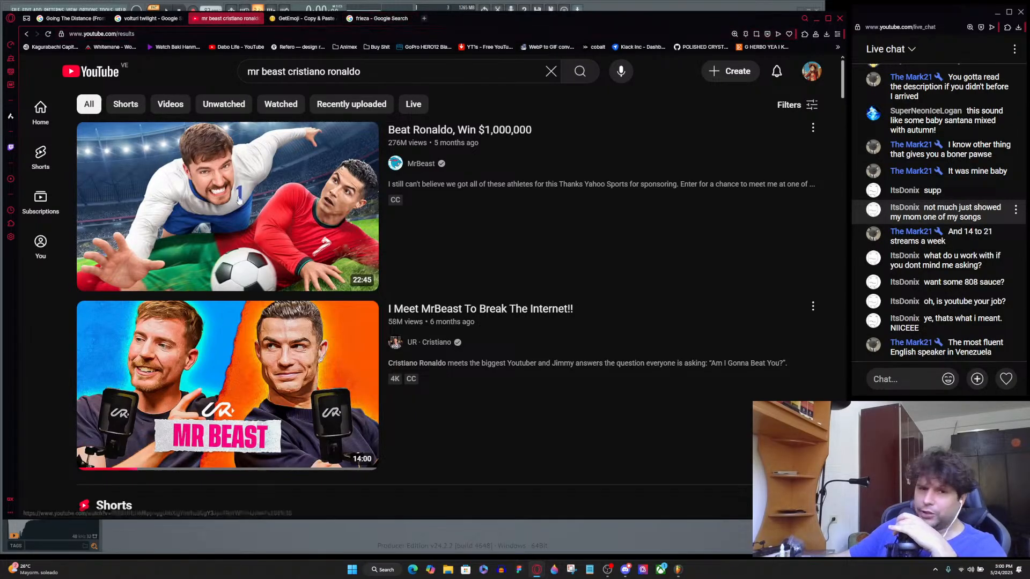
Return to the Google image search, search for goku and browse the image results.
{"action": "left_click", "coordinate": [374, 18]}
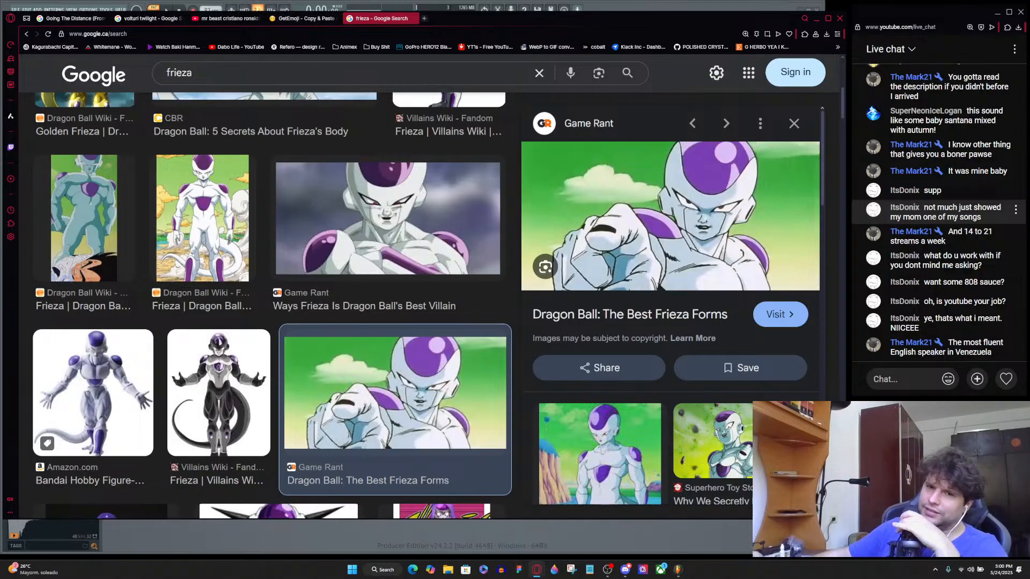
{"action": "left_click", "coordinate": [208, 65]}
{"action": "type", "text": "goku"}
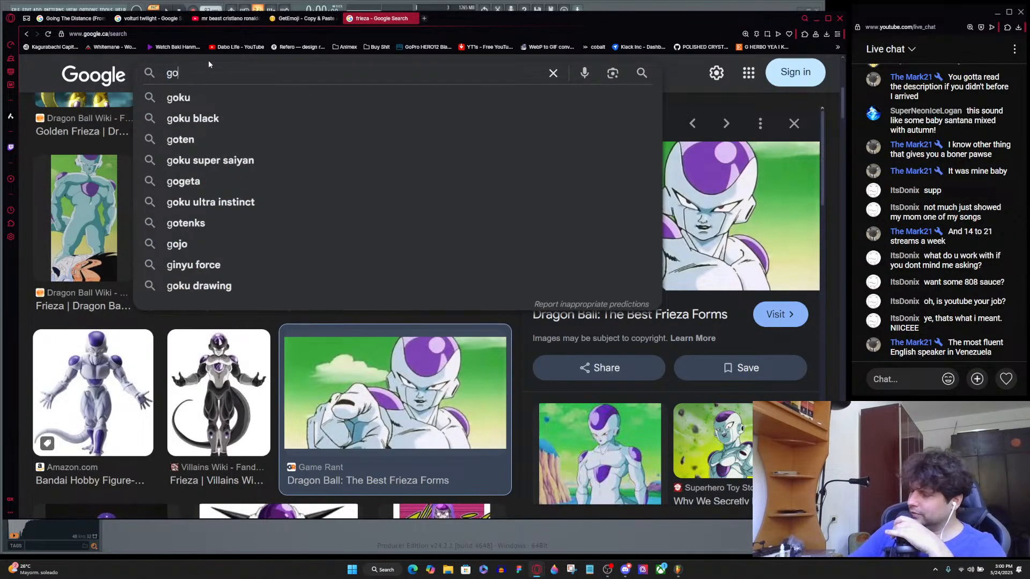
{"action": "key", "text": "Down"}
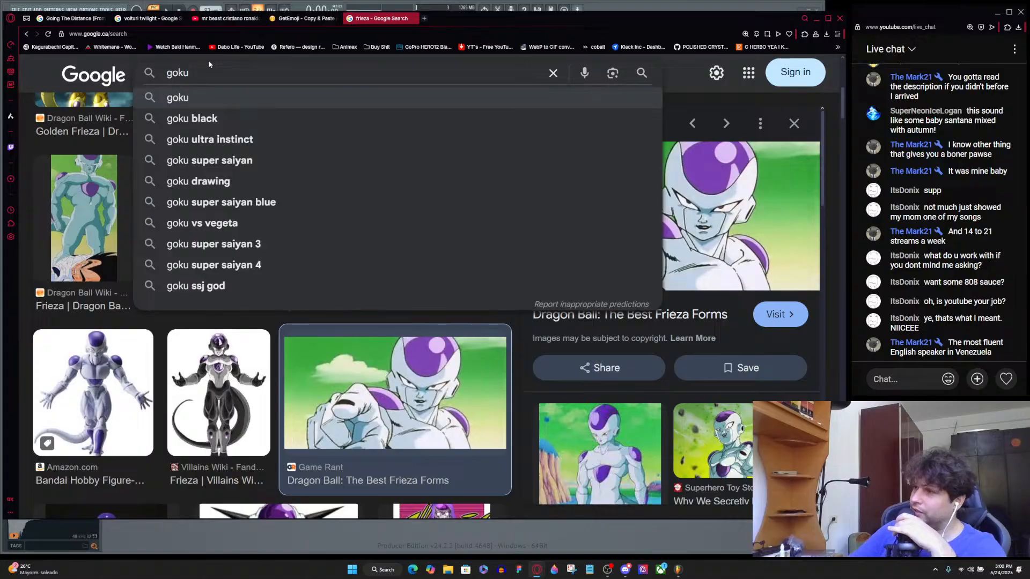
{"action": "key", "text": "Return"}
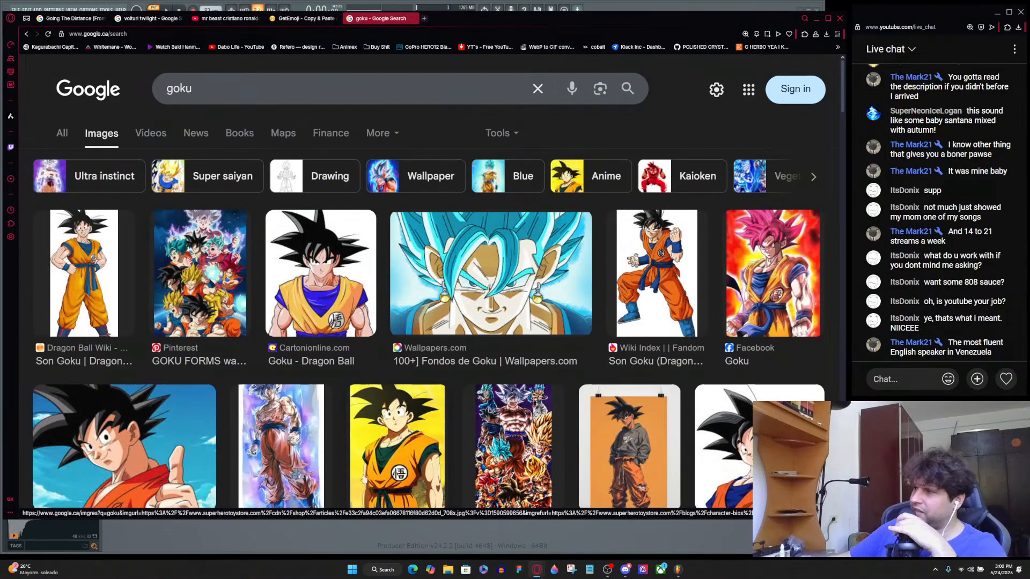
{"action": "scroll", "coordinate": [526, 459], "scroll_direction": "down", "scroll_amount": 1}
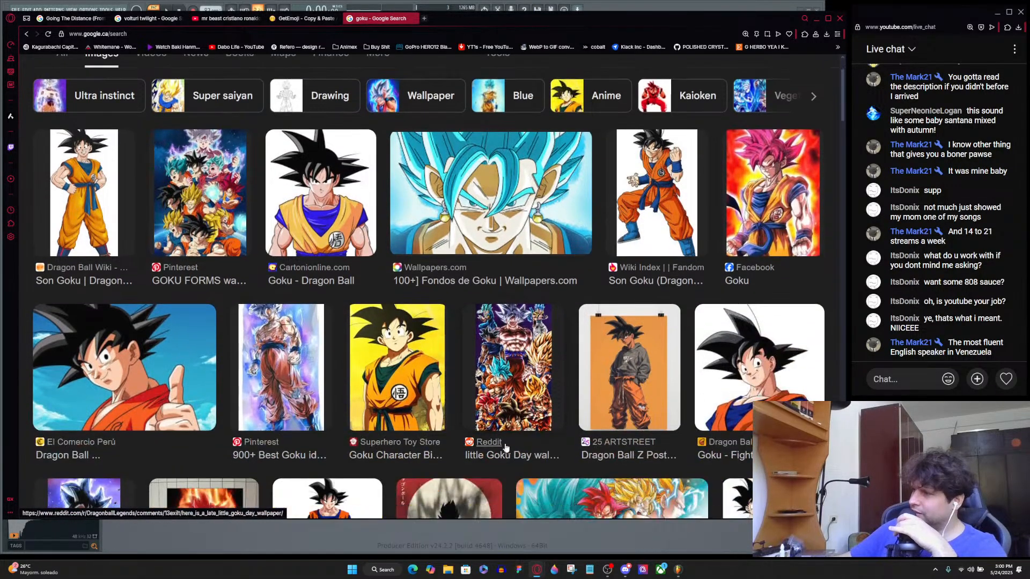
{"action": "scroll", "coordinate": [431, 236], "scroll_direction": "up", "scroll_amount": 1}
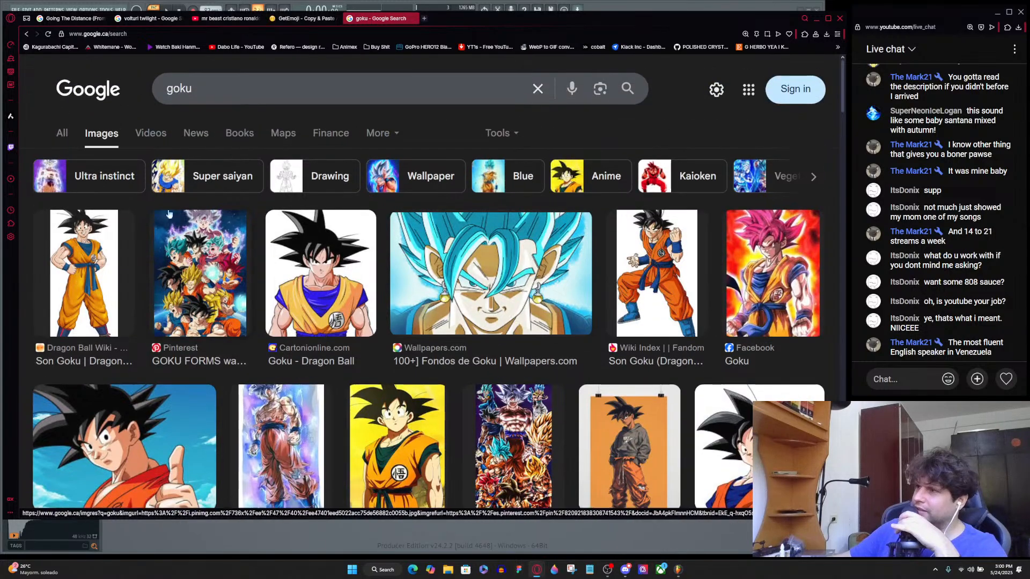
Search Google Images for goku vs frieza and preview the Pinterest picture titled Goku Vs Frieza.
{"action": "left_click", "coordinate": [228, 89]}
{"action": "type", "text": "vs frieza"}
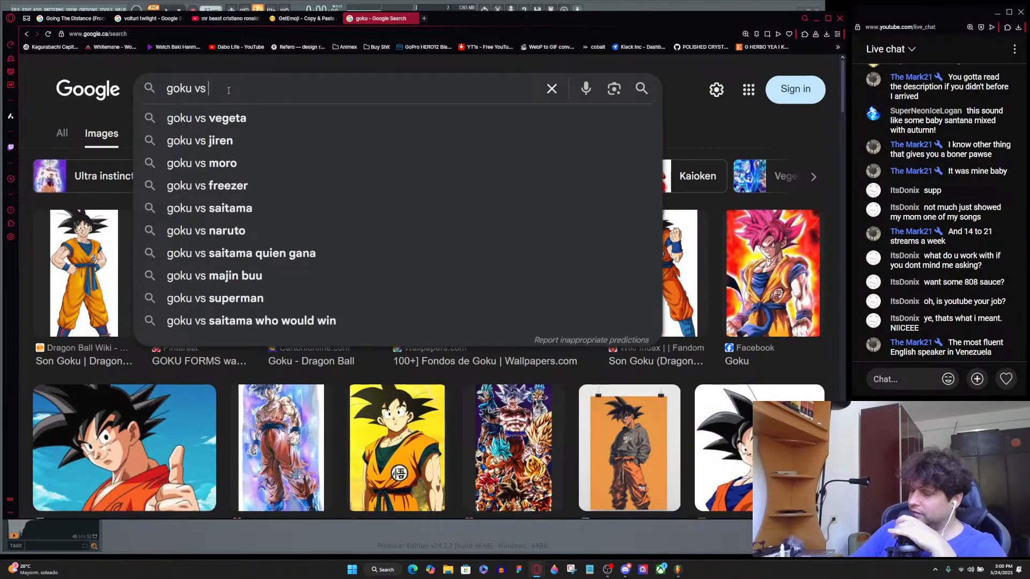
{"action": "key", "text": "Return"}
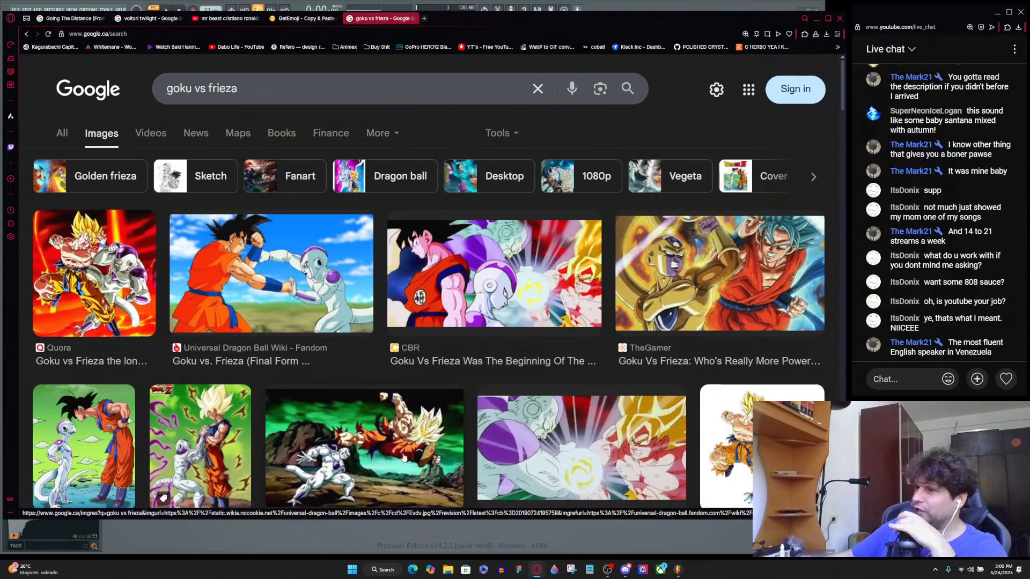
{"action": "scroll", "coordinate": [536, 453], "scroll_direction": "down", "scroll_amount": 1}
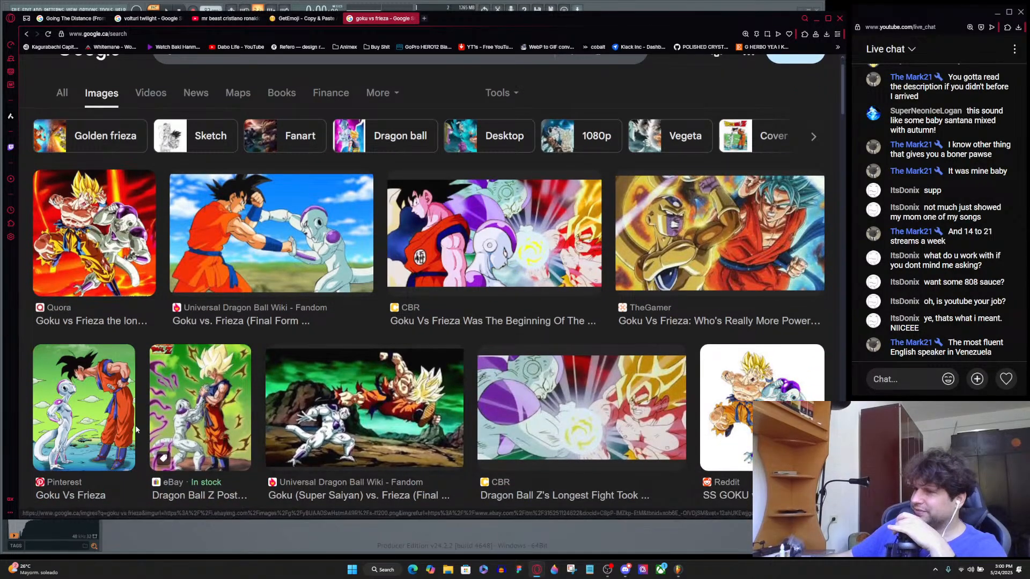
{"action": "left_click", "coordinate": [83, 408]}
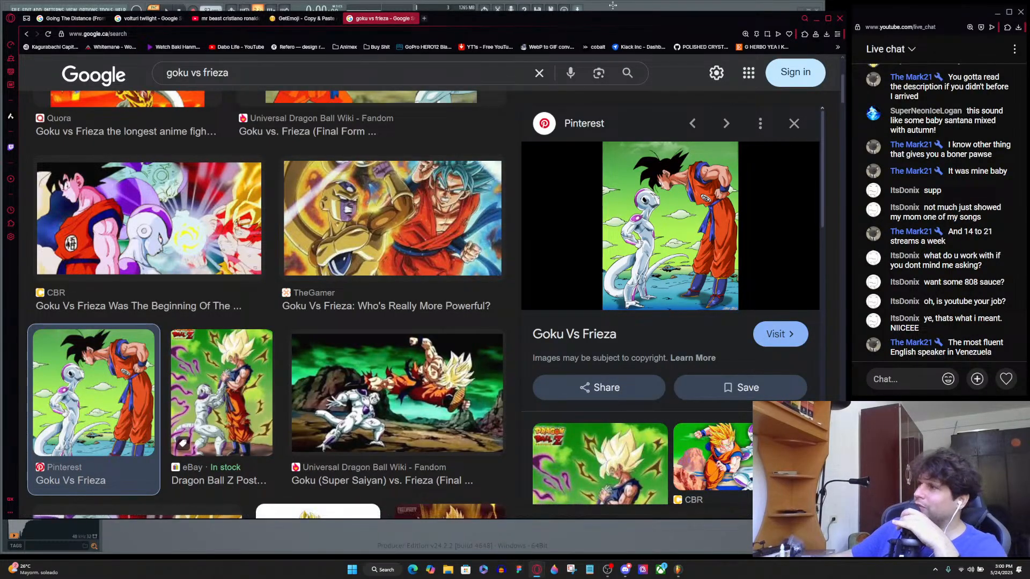
Return to FL Studio, open the 808 piano roll, extend the G5 note to the next bar line and play the pattern.
{"action": "left_click", "coordinate": [643, 7]}
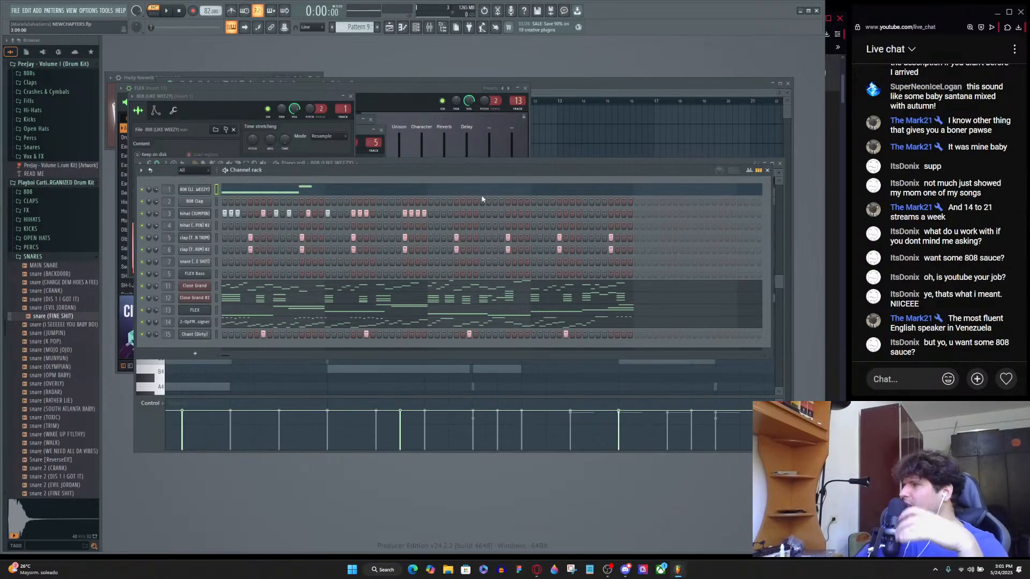
{"action": "key", "text": "space"}
{"action": "key", "text": "F6"}
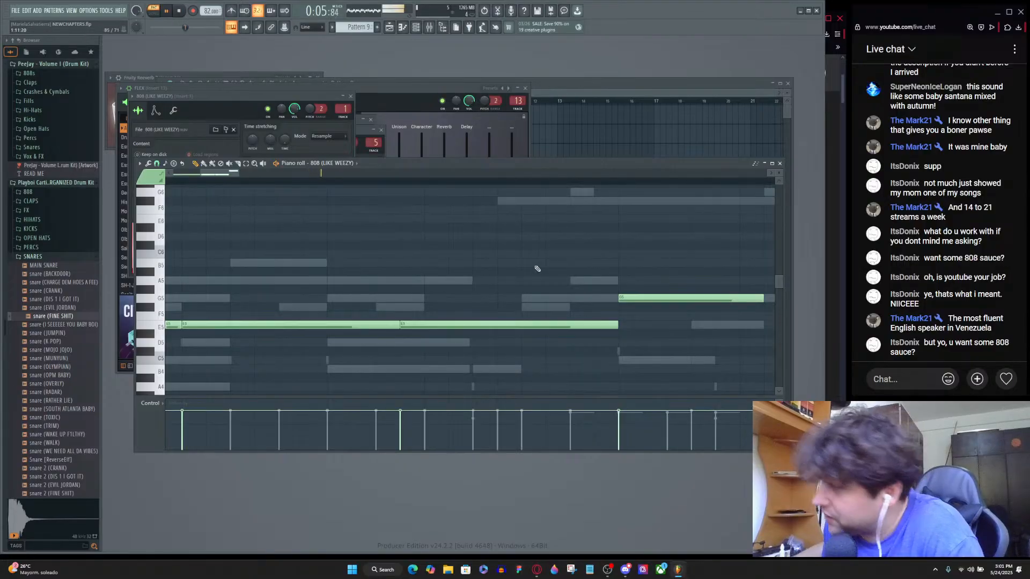
{"action": "scroll", "coordinate": [356, 296], "scroll_direction": "up", "scroll_amount": 3}
{"action": "key", "text": "space"}
{"action": "left_click_drag", "start_coordinate": [419, 301], "coordinate": [559, 304]}
{"action": "key", "text": "space"}
{"action": "key", "text": "space"}
{"action": "key", "text": "space"}
{"action": "scroll", "coordinate": [306, 310], "scroll_direction": "down", "scroll_amount": 5}
{"action": "scroll", "coordinate": [257, 344], "scroll_direction": "up", "scroll_amount": 2}
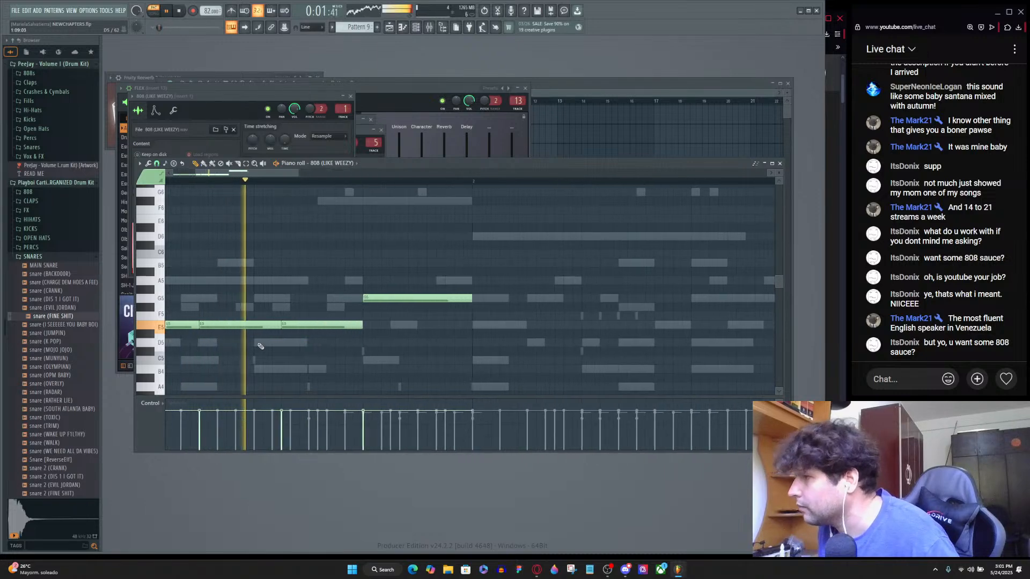
Trim the second and third E5 notes of the 808 line and fit a short E5 note between them.
{"action": "scroll", "coordinate": [257, 347], "scroll_direction": "up", "scroll_amount": 2}
{"action": "left_click_drag", "start_coordinate": [297, 327], "coordinate": [256, 333]}
{"action": "key", "text": "space"}
{"action": "key", "text": "space"}
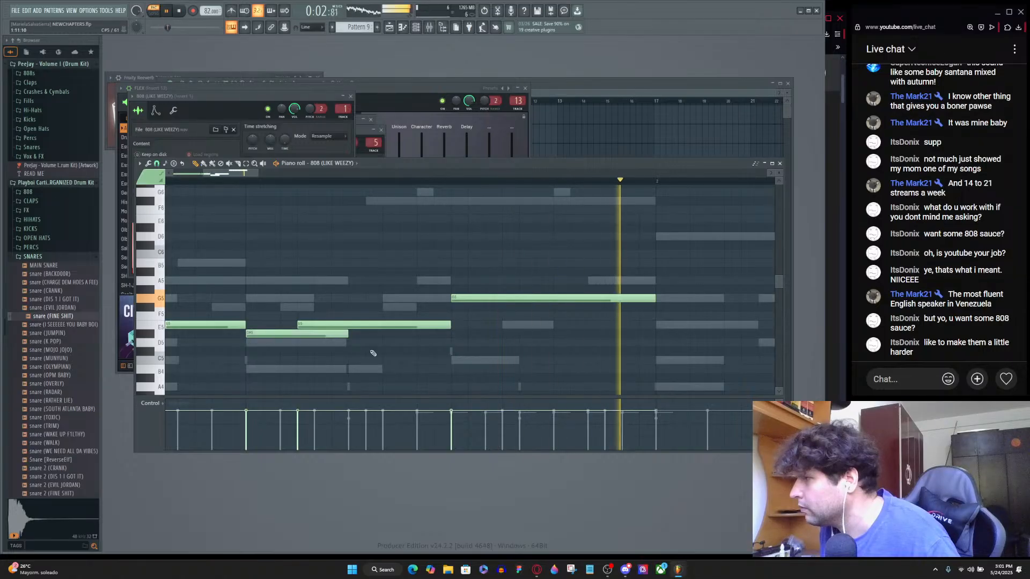
{"action": "left_click_drag", "start_coordinate": [347, 334], "coordinate": [327, 325]}
{"action": "left_click_drag", "start_coordinate": [467, 326], "coordinate": [449, 326]}
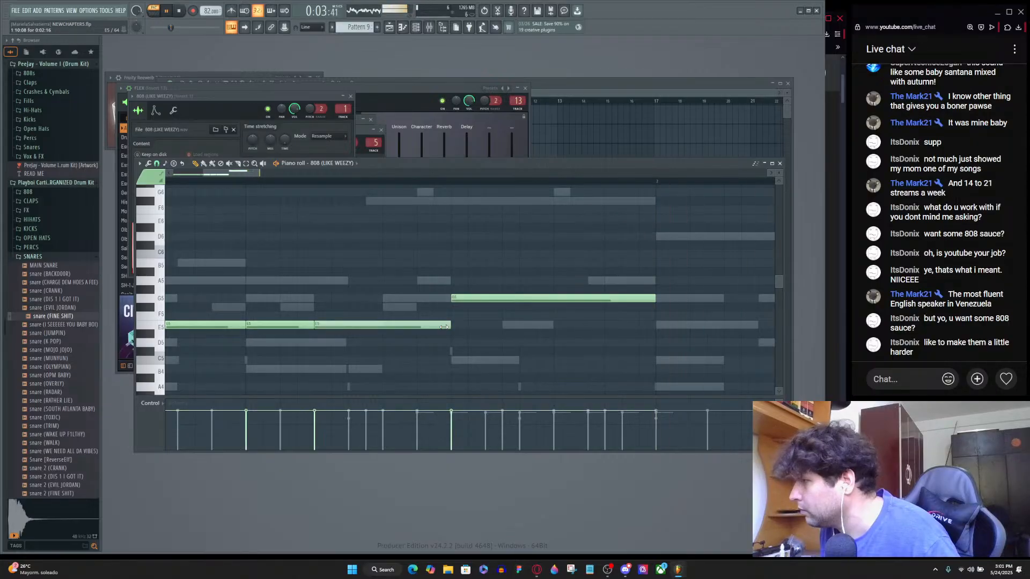
{"action": "key", "text": "space"}
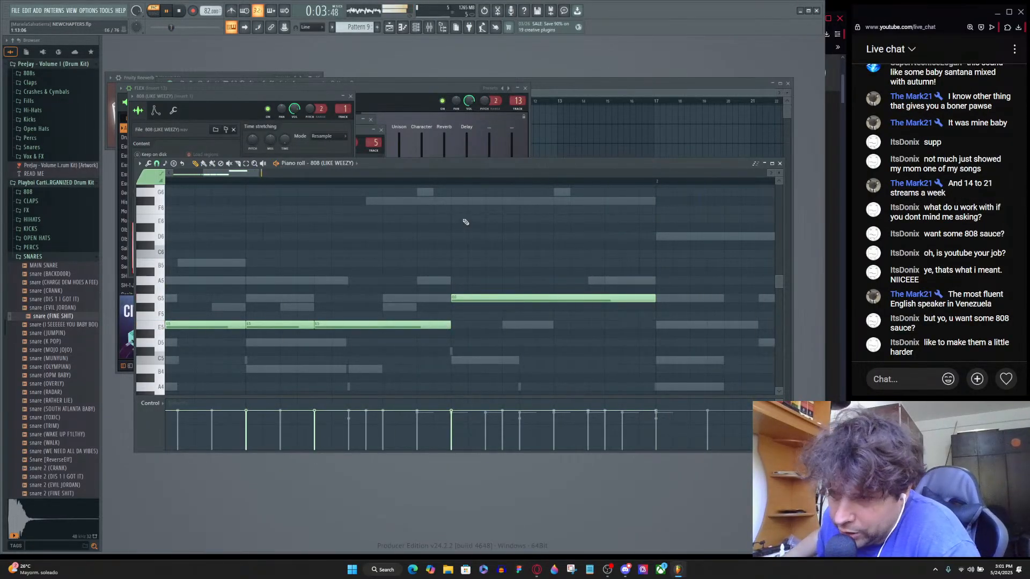
Try Fruity Parametric EQ 2 on mixer Insert 1, boosting the lowest band and raising the main level to about 7.1 dB during playback.
{"action": "key", "text": "F9"}
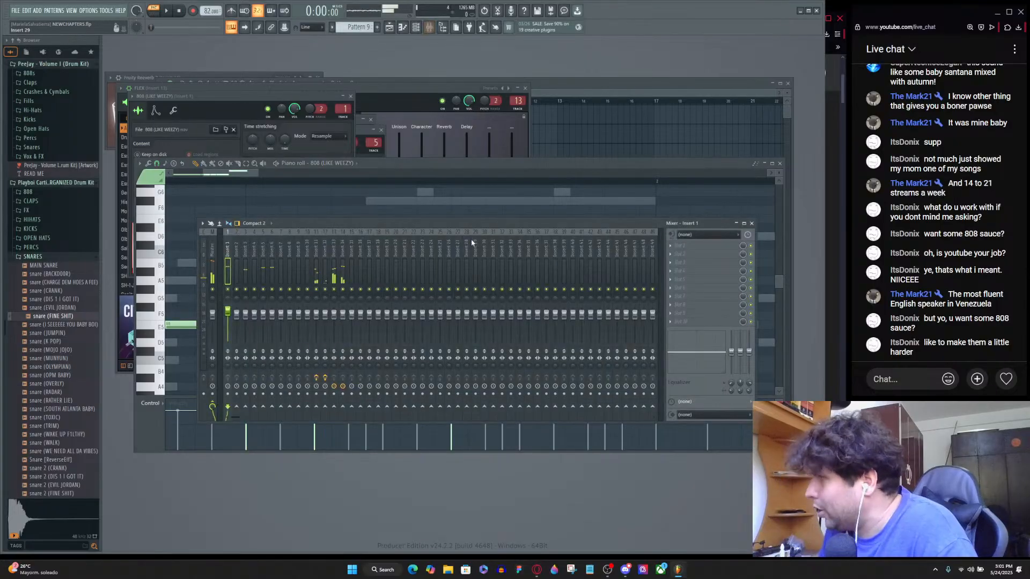
{"action": "left_click", "coordinate": [680, 245]}
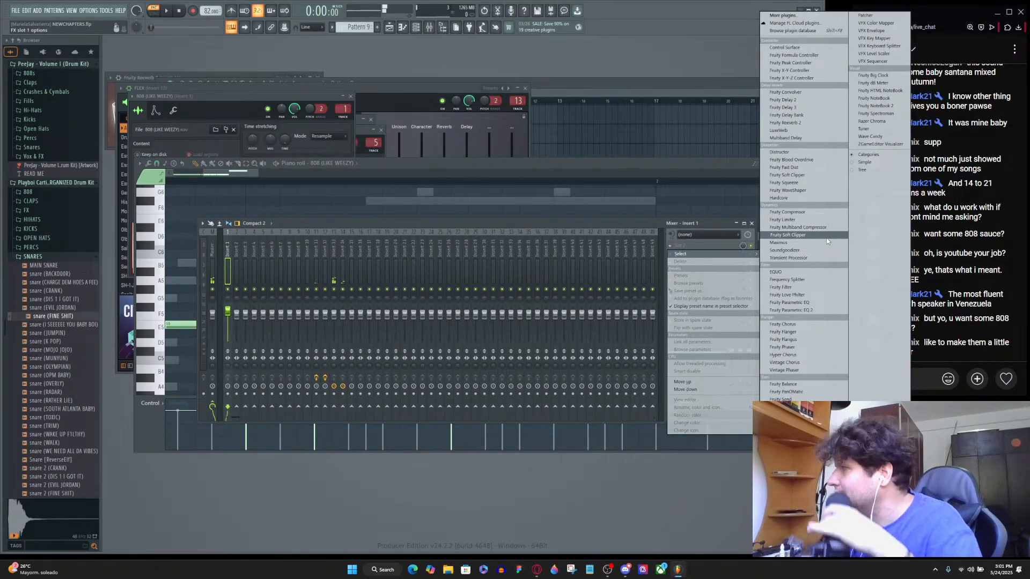
{"action": "left_click", "coordinate": [817, 310]}
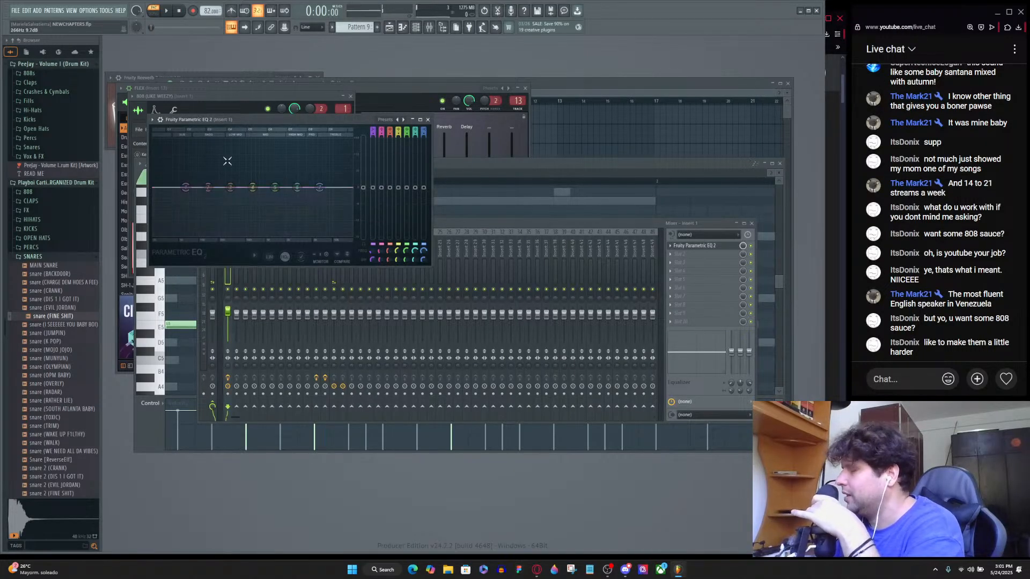
{"action": "key", "text": "space"}
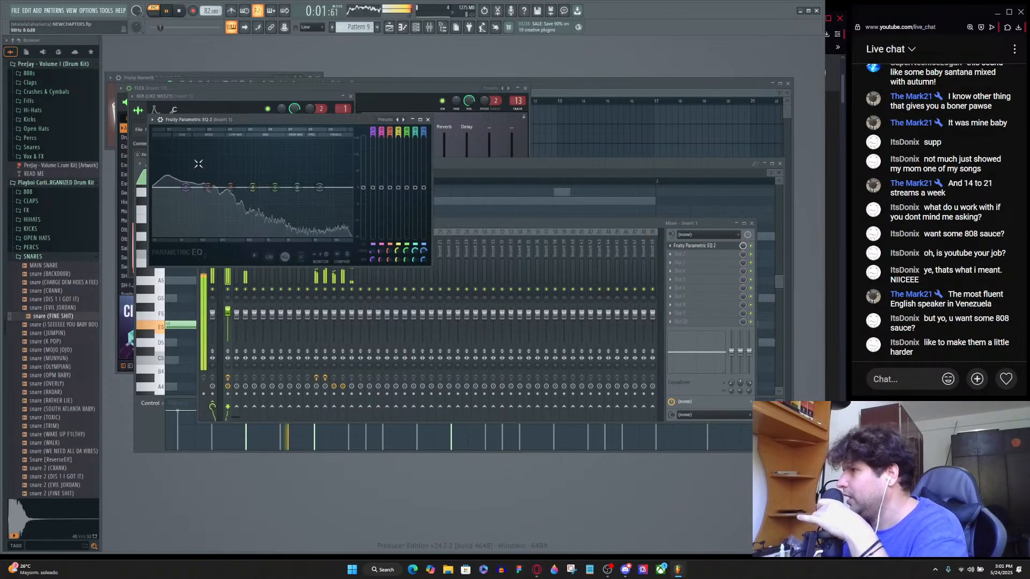
{"action": "left_click_drag", "start_coordinate": [186, 188], "coordinate": [188, 162]}
{"action": "left_click_drag", "start_coordinate": [363, 188], "coordinate": [363, 168]}
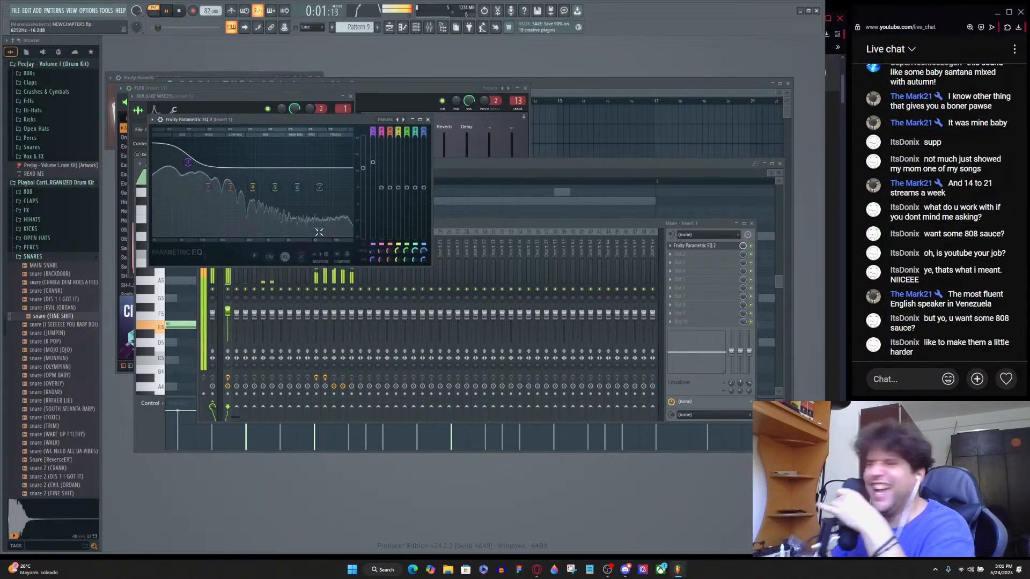
{"action": "key", "text": "space"}
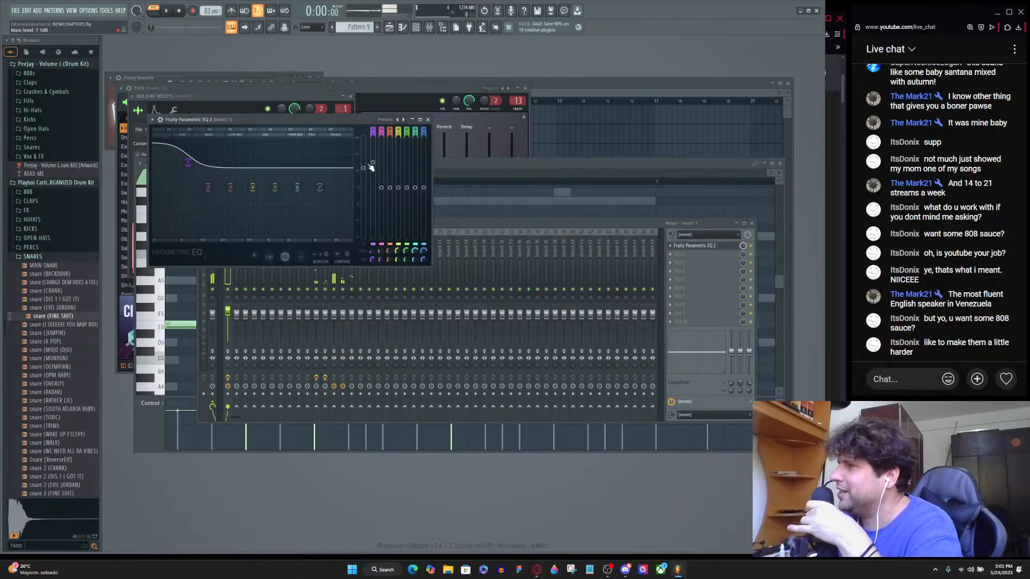
Delete Fruity Parametric EQ 2 from the first effect slot of mixer Insert 1.
{"action": "left_click", "coordinate": [673, 247]}
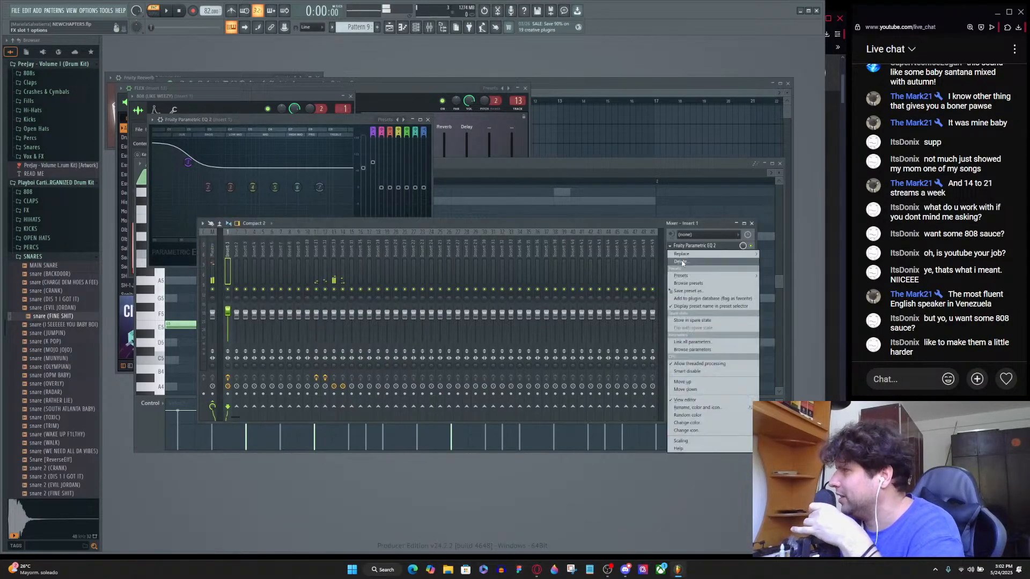
{"action": "left_click", "coordinate": [684, 263]}
{"action": "left_click", "coordinate": [544, 312]}
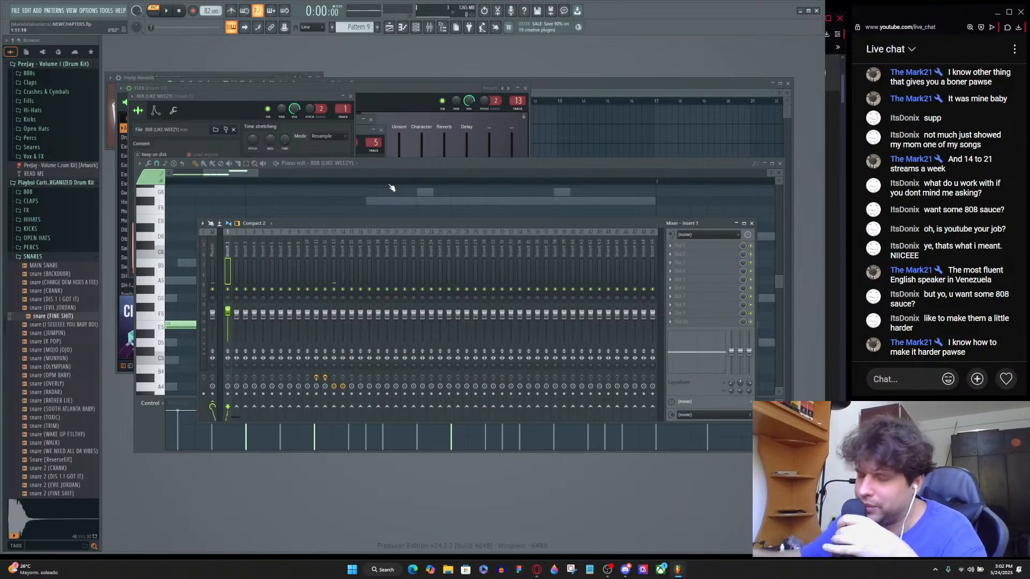
Show the channel rack and play back Pattern 9 to hear the edited 808 with the drums and melody.
{"action": "key", "text": "F6"}
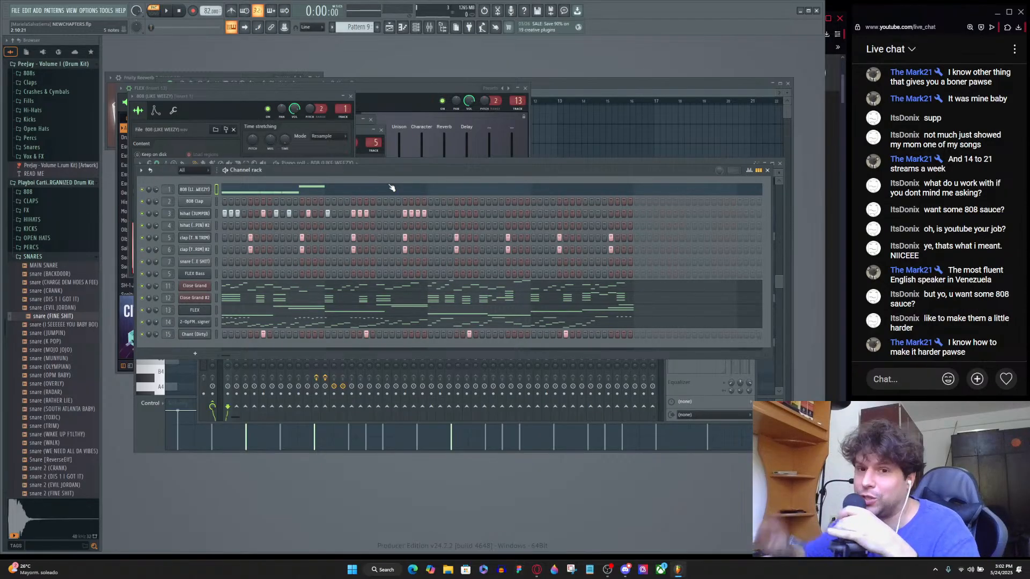
{"action": "key", "text": "space"}
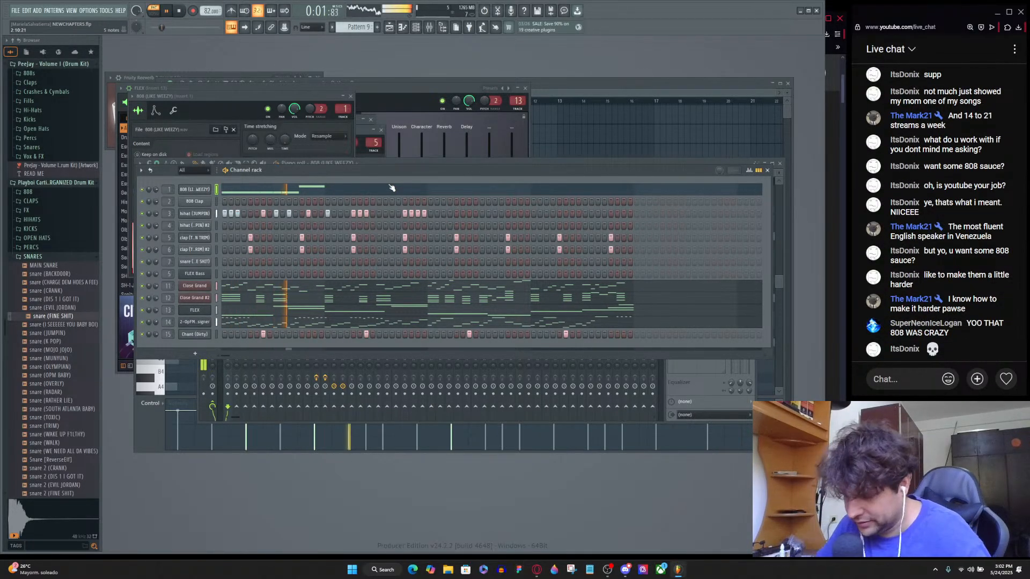
{"action": "key", "text": "space"}
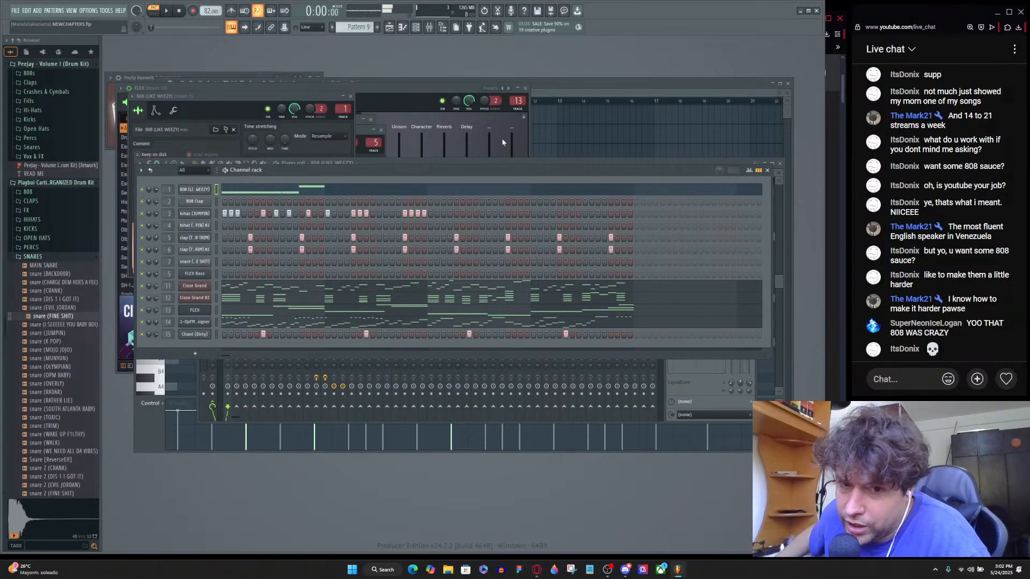
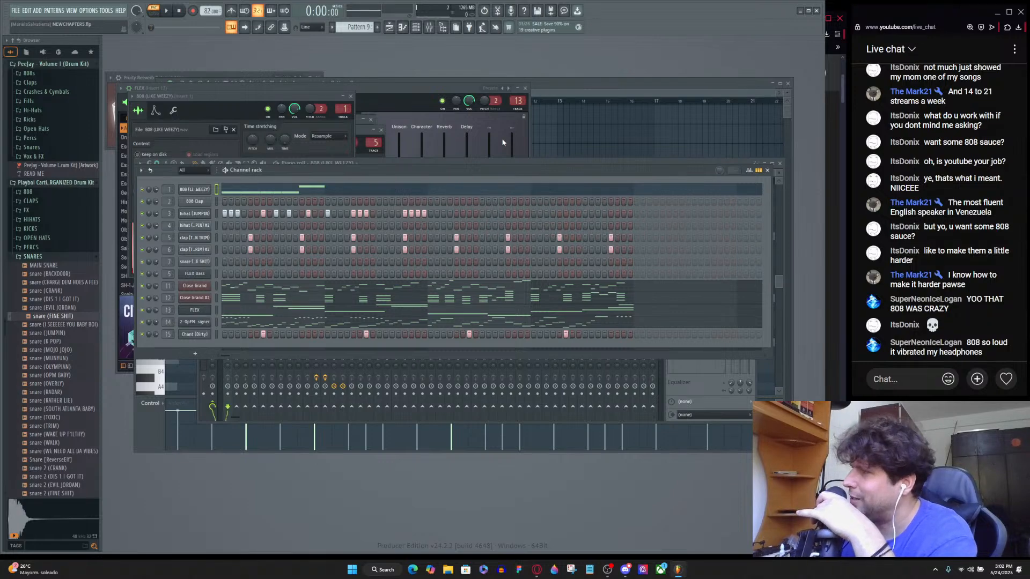
{"action": "key", "text": "space"}
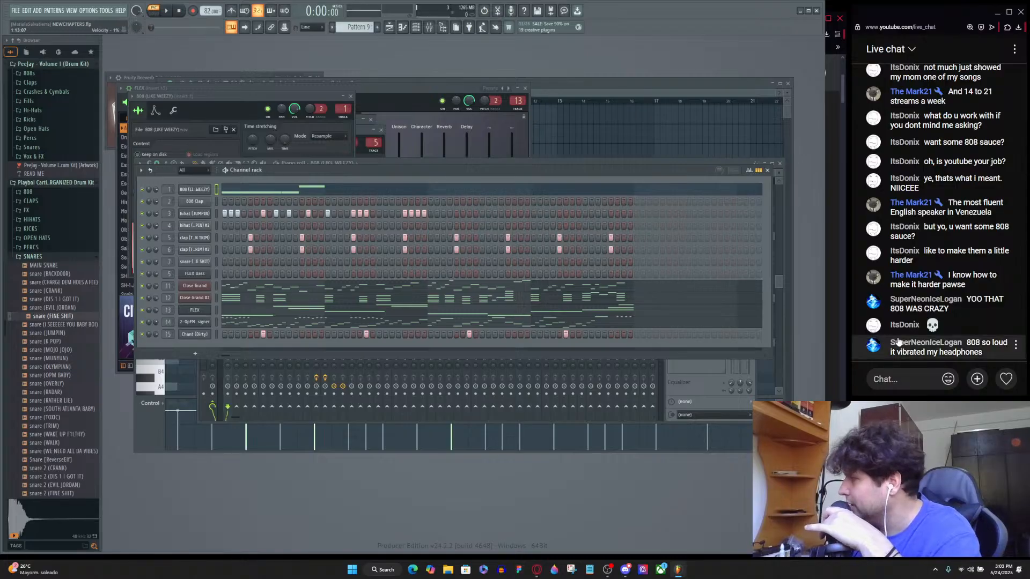
Open the YouTube channel of the viewer who posted the latest live chat message and look over its home page.
{"action": "left_click", "coordinate": [1016, 344]}
{"action": "left_click", "coordinate": [901, 210]}
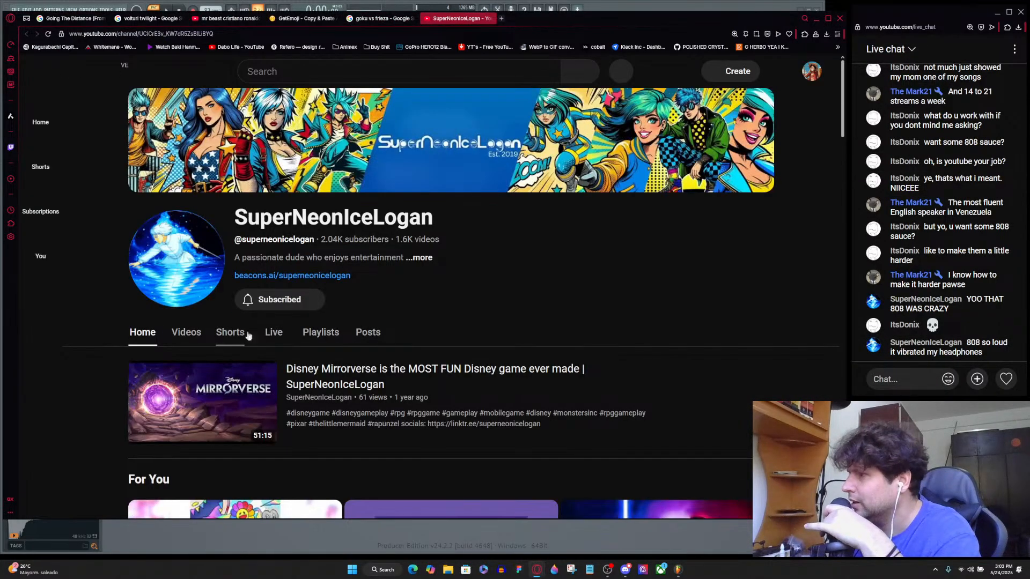
{"action": "scroll", "coordinate": [350, 347], "scroll_direction": "down", "scroll_amount": 1}
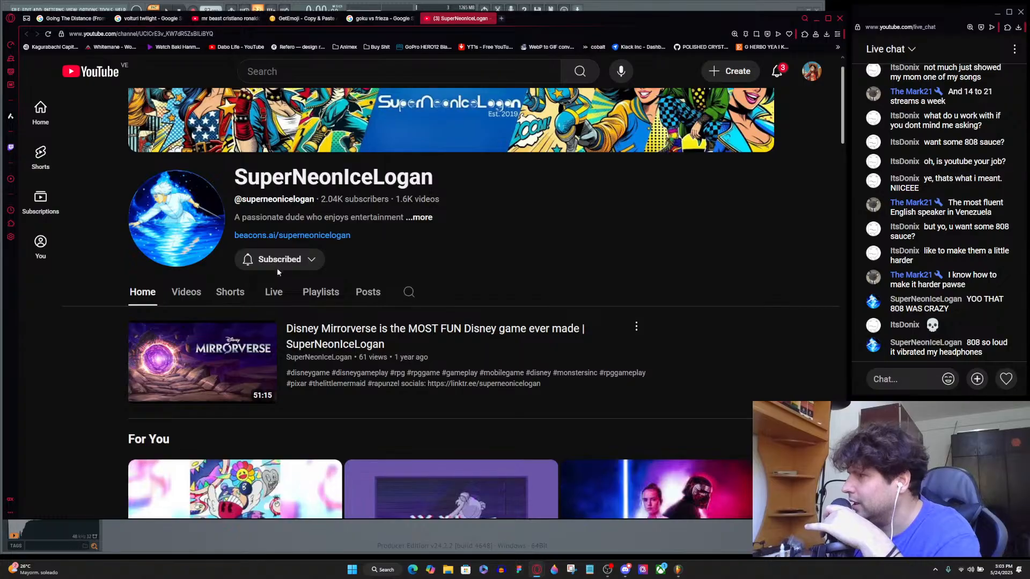
Search YouTube for "pluggnb type beat playlist" and look through the results.
{"action": "left_click", "coordinate": [340, 65]}
{"action": "type", "text": "pluggnb"}
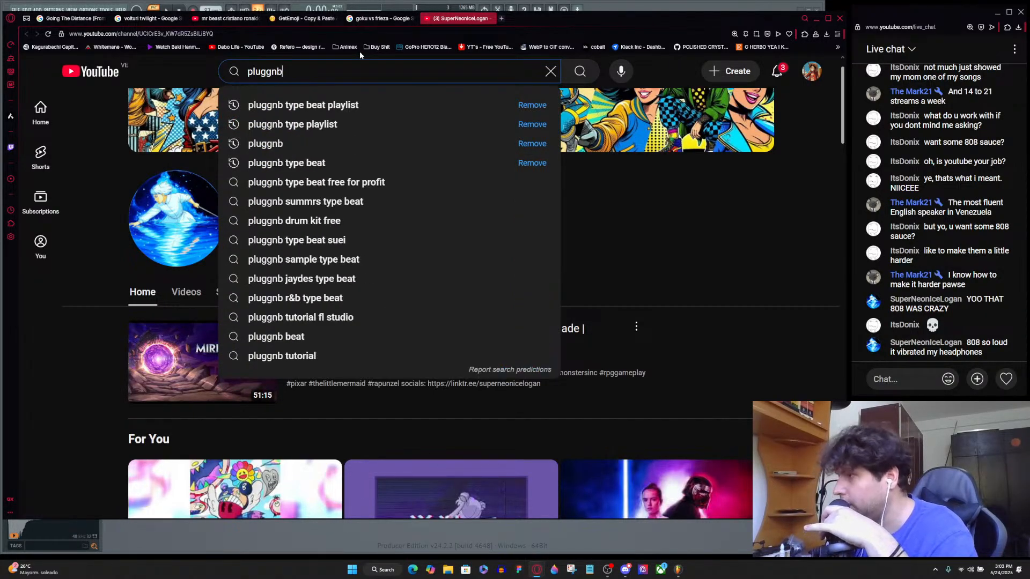
{"action": "key", "text": "Down"}
{"action": "key", "text": "Return"}
{"action": "scroll", "coordinate": [481, 365], "scroll_direction": "down", "scroll_amount": 4}
{"action": "scroll", "coordinate": [481, 365], "scroll_direction": "down", "scroll_amount": 15}
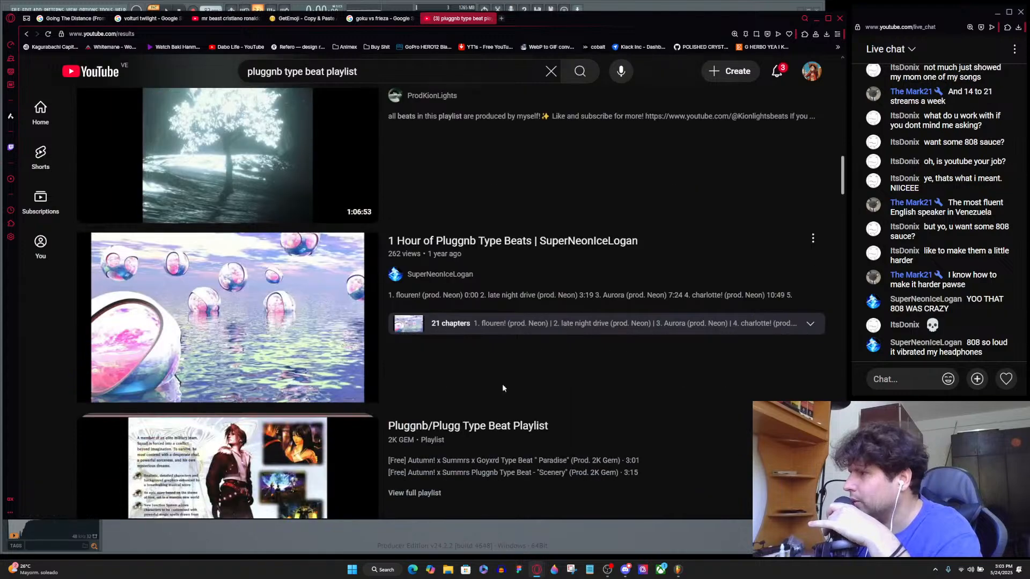
Open the "1 Hour of Pluggnb Type Beats" video, pause it, and open the Plugg Collection Vol. 2 playlist linked in its description.
{"action": "left_click", "coordinate": [173, 269]}
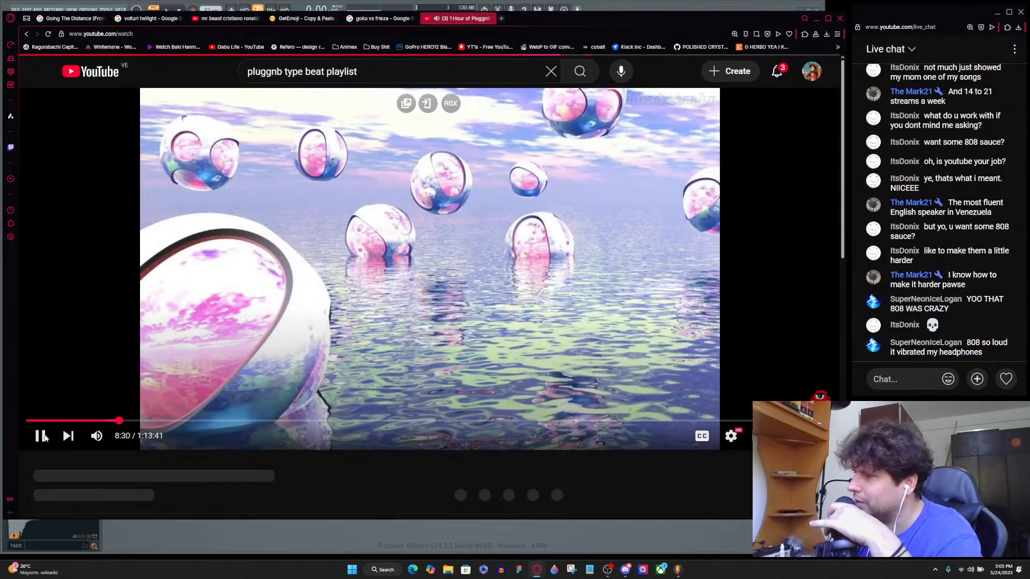
{"action": "left_click", "coordinate": [40, 437]}
{"action": "scroll", "coordinate": [334, 298], "scroll_direction": "down", "scroll_amount": 2}
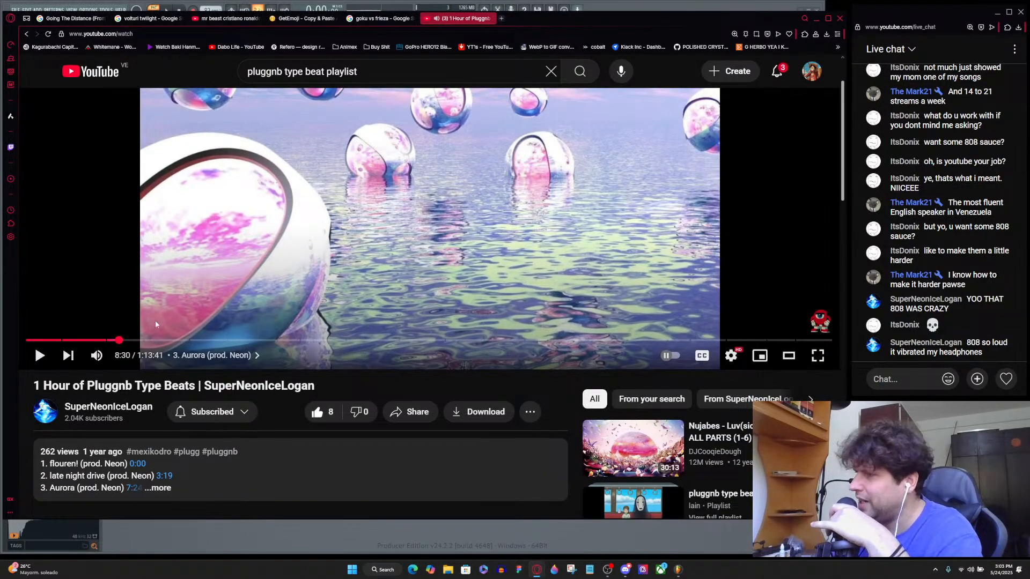
{"action": "scroll", "coordinate": [328, 327], "scroll_direction": "down", "scroll_amount": 1}
{"action": "scroll", "coordinate": [328, 326], "scroll_direction": "down", "scroll_amount": 1}
{"action": "left_click", "coordinate": [160, 448]}
{"action": "scroll", "coordinate": [252, 438], "scroll_direction": "down", "scroll_amount": 3}
{"action": "scroll", "coordinate": [253, 438], "scroll_direction": "down", "scroll_amount": 2}
{"action": "left_click", "coordinate": [127, 453]}
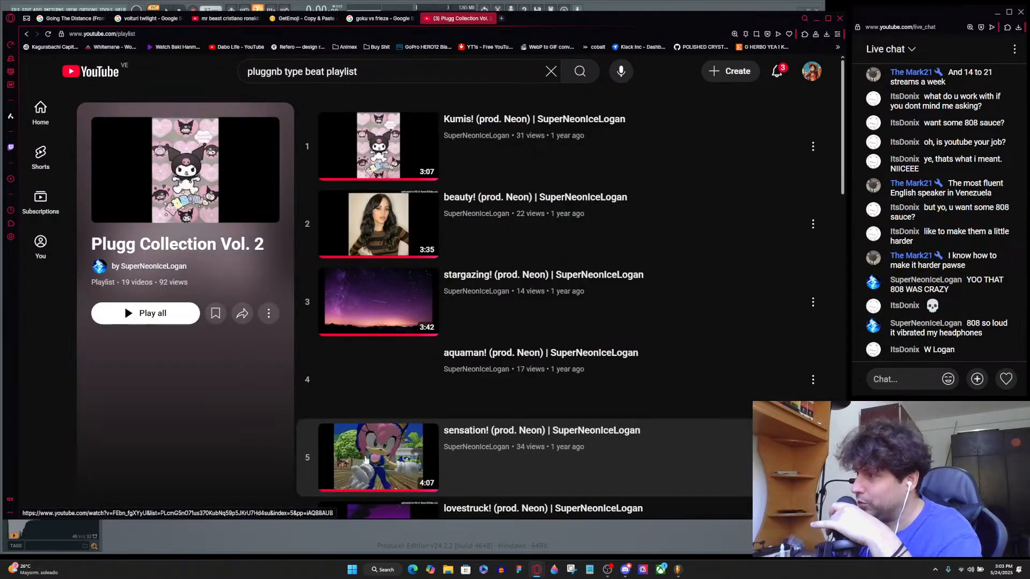
Look through the track list of the Plugg Collection Vol. 2 playlist.
{"action": "scroll", "coordinate": [467, 385], "scroll_direction": "down", "scroll_amount": 5}
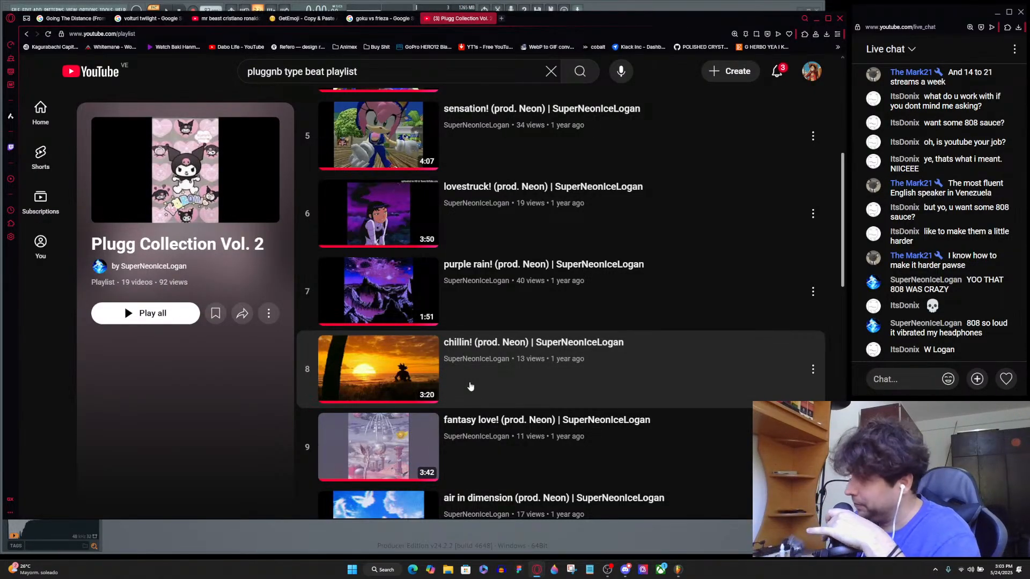
{"action": "scroll", "coordinate": [470, 386], "scroll_direction": "down", "scroll_amount": 3}
{"action": "scroll", "coordinate": [493, 301], "scroll_direction": "up", "scroll_amount": 9}
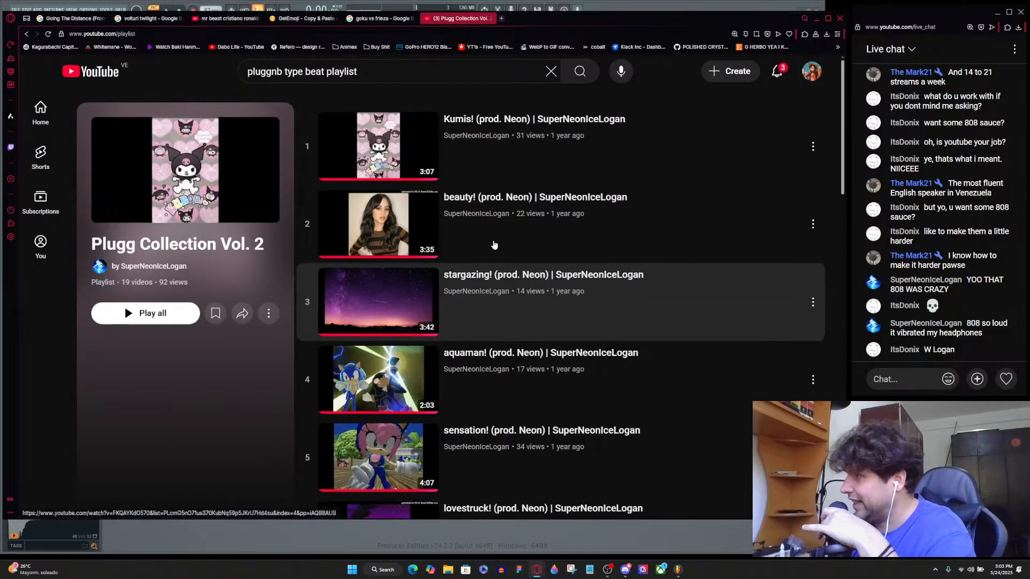
{"action": "scroll", "coordinate": [510, 292], "scroll_direction": "down", "scroll_amount": 10}
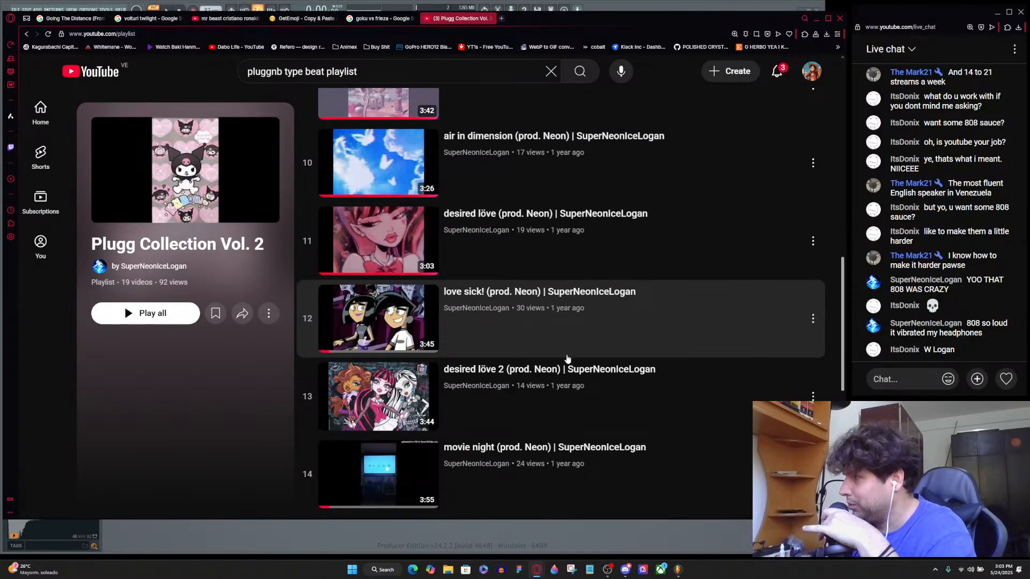
{"action": "scroll", "coordinate": [567, 358], "scroll_direction": "up", "scroll_amount": 9}
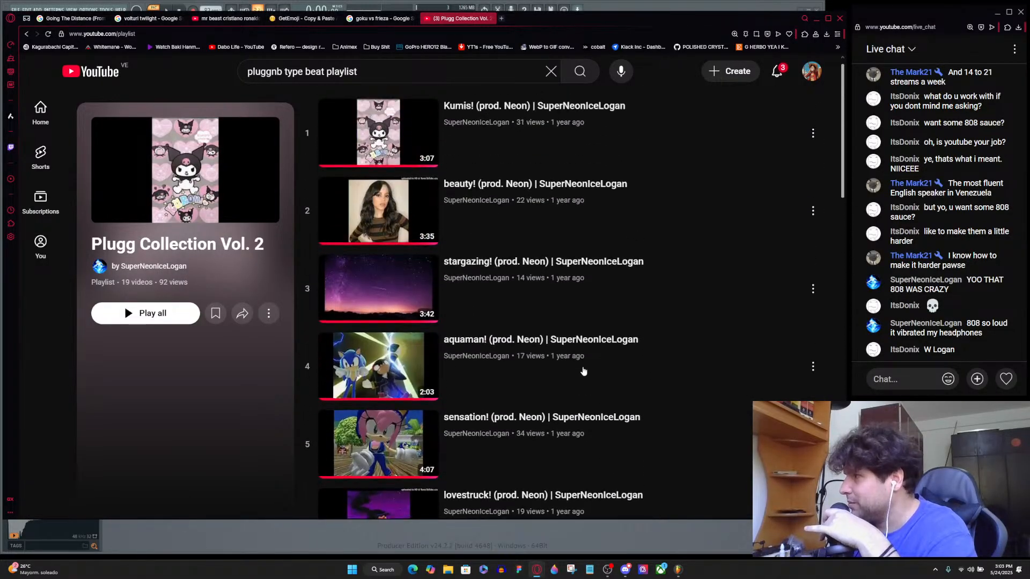
Play "stargazing!" from the playlist briefly, return to the track list and play "fantasy love!" instead.
{"action": "left_click", "coordinate": [515, 284]}
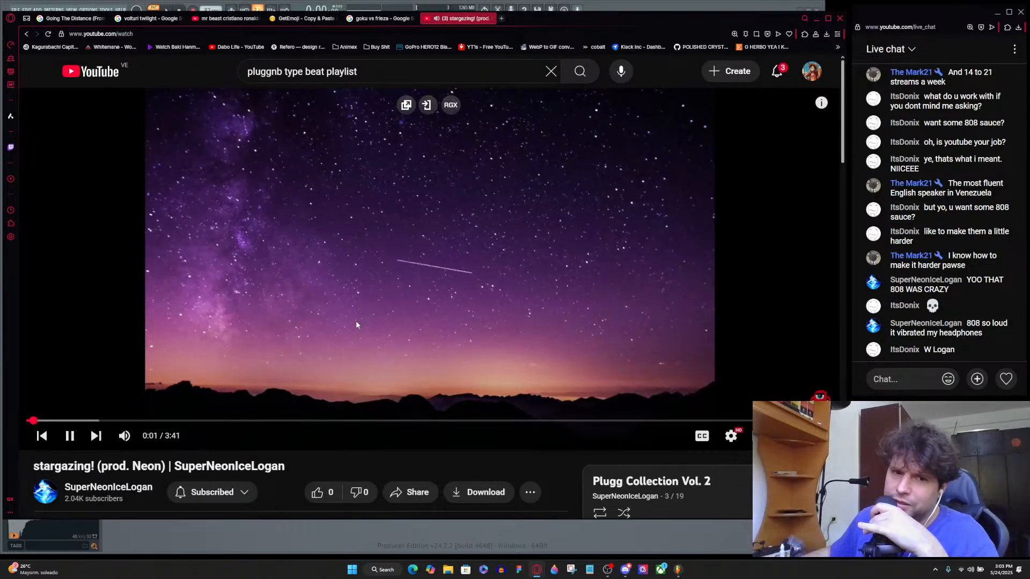
{"action": "scroll", "coordinate": [356, 321], "scroll_direction": "down", "scroll_amount": 2}
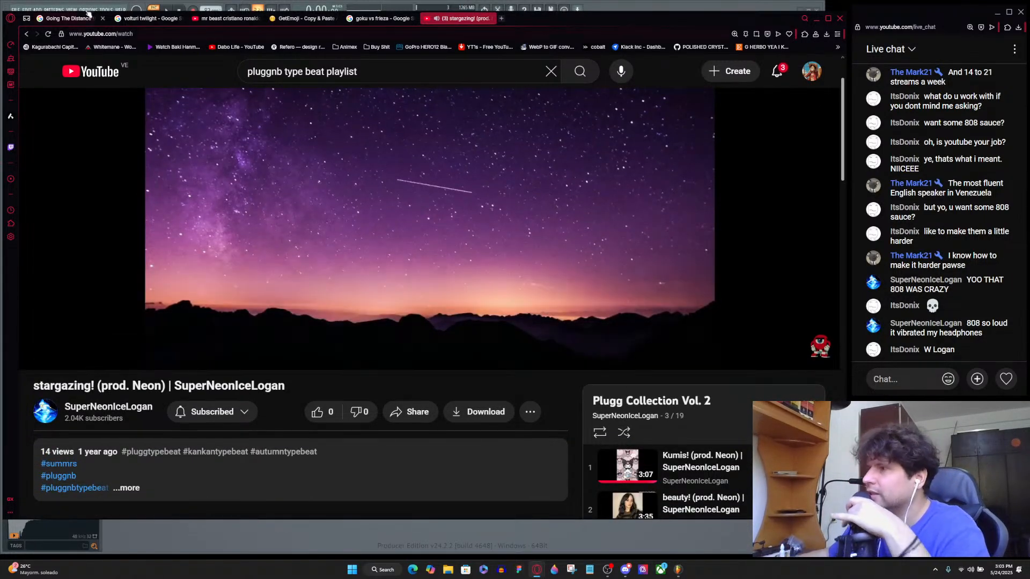
{"action": "left_click", "coordinate": [28, 33]}
{"action": "scroll", "coordinate": [489, 311], "scroll_direction": "down", "scroll_amount": 8}
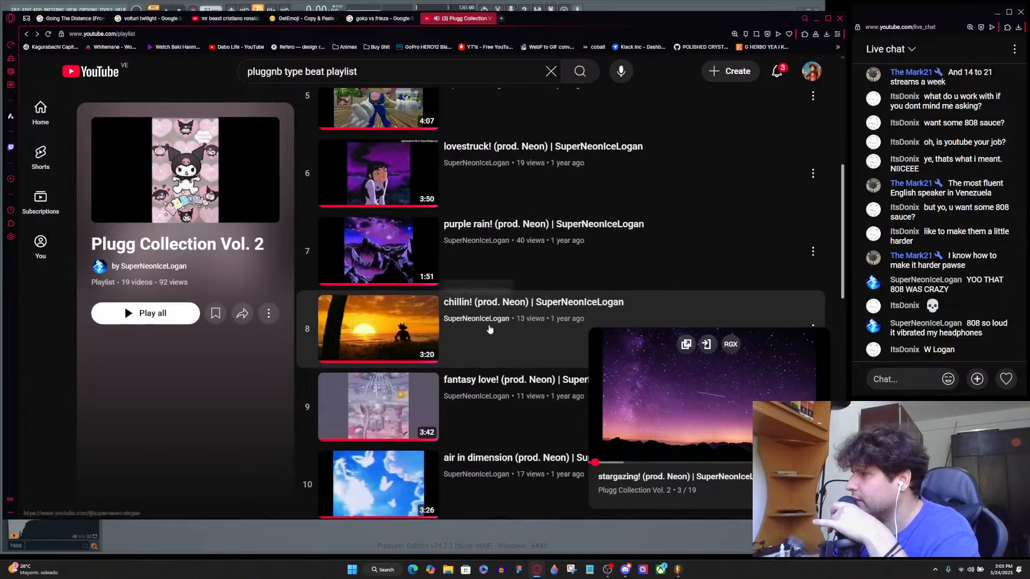
{"action": "left_click", "coordinate": [489, 304]}
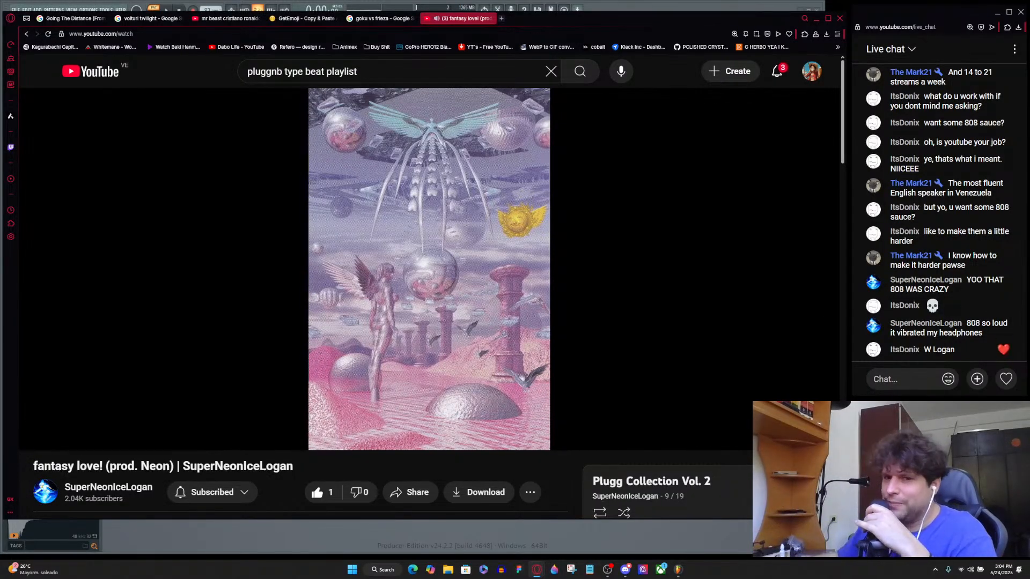
Send a long burst of heart reactions in the live chat while "fantasy love!" plays.
{"action": "mouse_move", "coordinate": [1006, 379]}
{"action": "left_click", "coordinate": [1007, 291]}
{"action": "left_click", "coordinate": [1007, 290]}
{"action": "left_click", "coordinate": [1006, 290]}
{"action": "left_click", "coordinate": [1007, 290]}
{"action": "left_click", "coordinate": [1007, 290]}
{"action": "left_click", "coordinate": [1006, 290]}
{"action": "left_click", "coordinate": [1006, 290]}
{"action": "left_click", "coordinate": [1006, 290]}
{"action": "left_click", "coordinate": [1006, 290]}
{"action": "left_click", "coordinate": [1007, 290]}
{"action": "left_click", "coordinate": [1007, 290]}
{"action": "left_click", "coordinate": [1006, 290]}
{"action": "left_click", "coordinate": [1006, 290]}
{"action": "left_click", "coordinate": [1007, 290]}
{"action": "left_click", "coordinate": [1006, 290]}
{"action": "left_click", "coordinate": [1007, 290]}
{"action": "left_click", "coordinate": [1007, 290]}
{"action": "left_click", "coordinate": [1007, 290]}
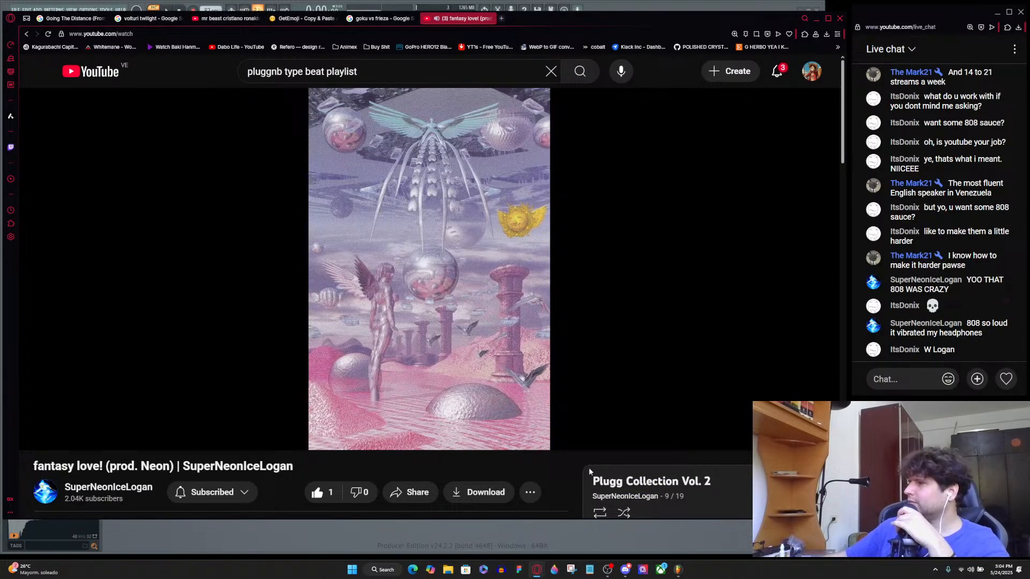
Check the YouTube notifications, close them and switch back to FL Studio.
{"action": "left_click", "coordinate": [779, 71]}
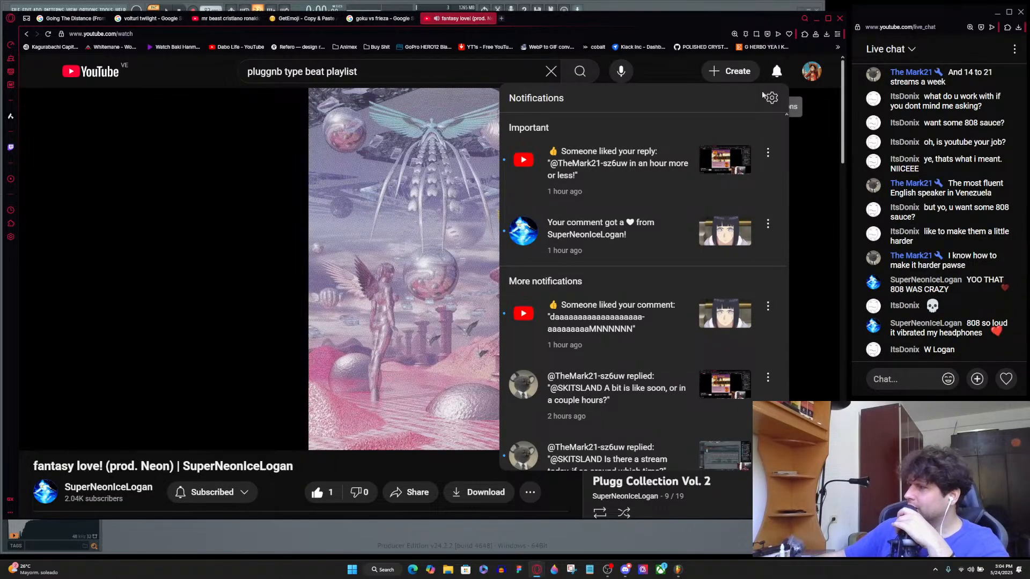
{"action": "left_click", "coordinate": [777, 71]}
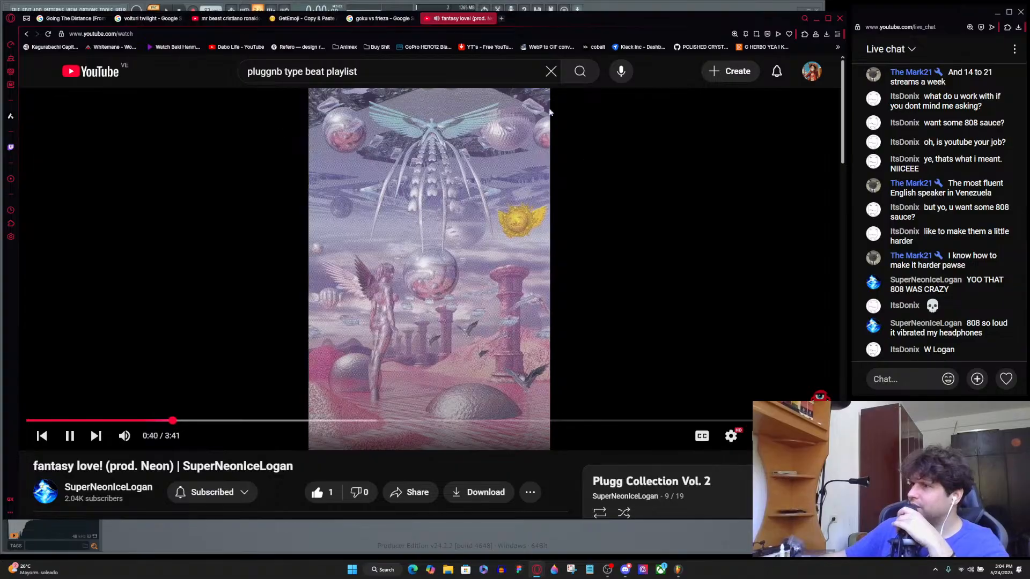
{"action": "left_click", "coordinate": [815, 18]}
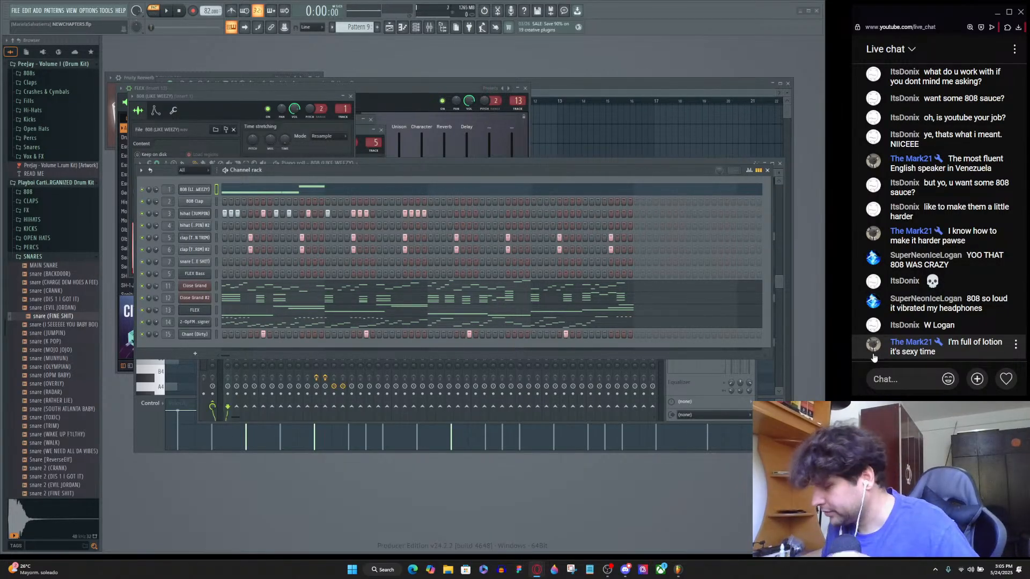
{"action": "key", "text": "alt+Tab"}
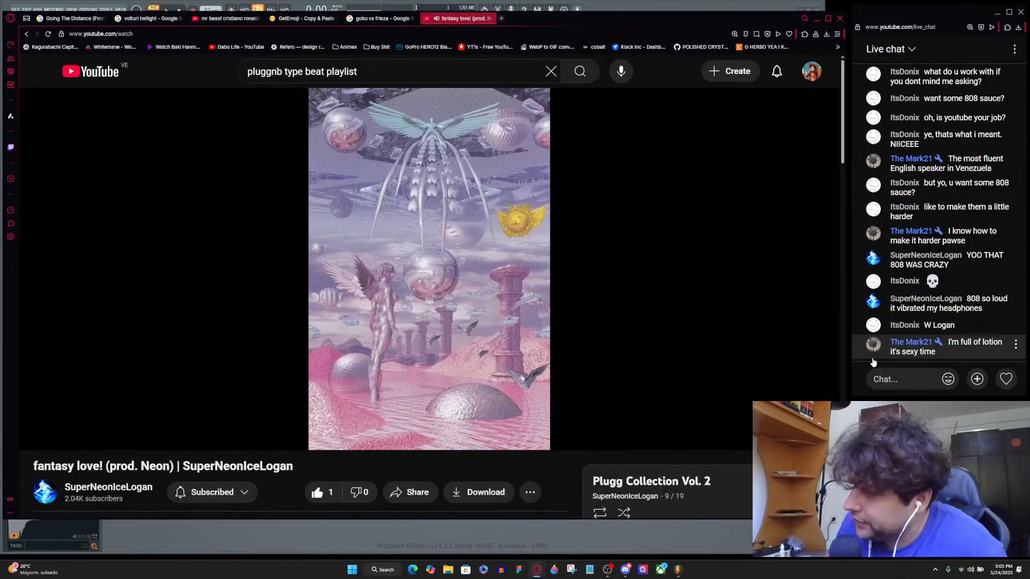
{"action": "left_click", "coordinate": [816, 19]}
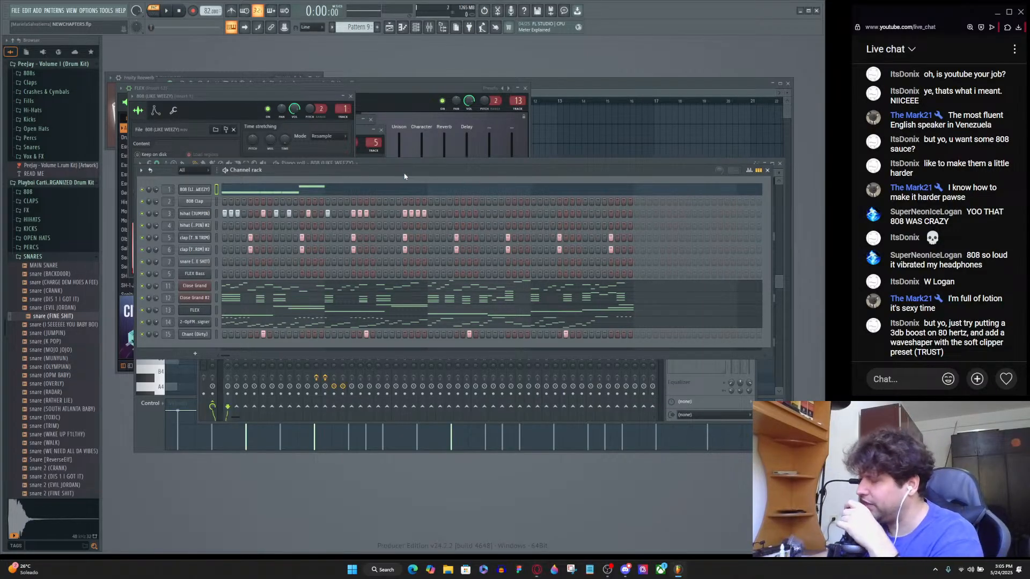
Start playback of Pattern 9 and open the 808 (LIKE WEEZY) channel in the piano roll.
{"action": "key", "text": "space"}
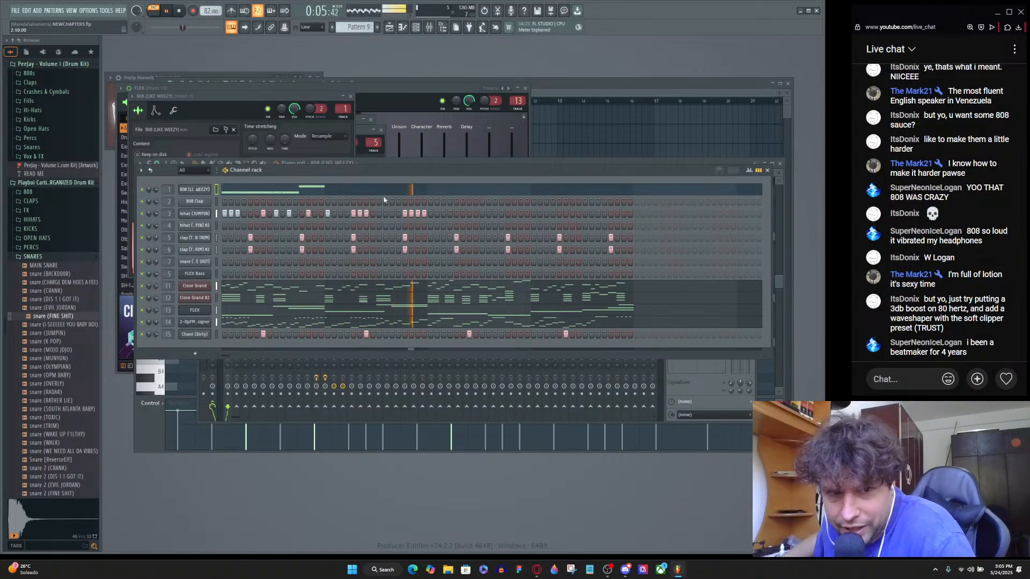
{"action": "left_click", "coordinate": [400, 194]}
{"action": "left_click", "coordinate": [400, 194]}
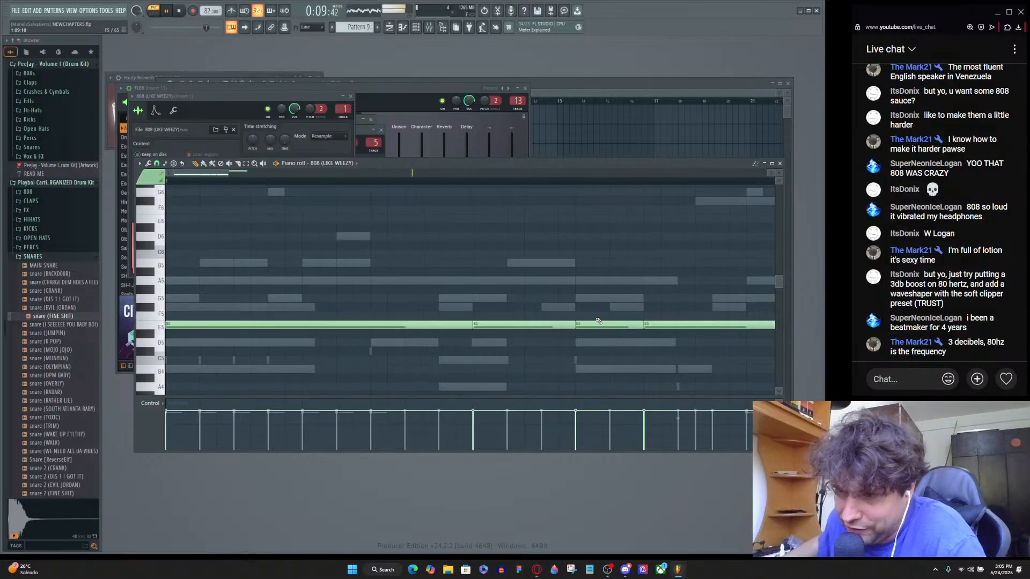
{"action": "scroll", "coordinate": [592, 321], "scroll_direction": "down", "scroll_amount": 1}
{"action": "scroll", "coordinate": [592, 321], "scroll_direction": "down", "scroll_amount": 1}
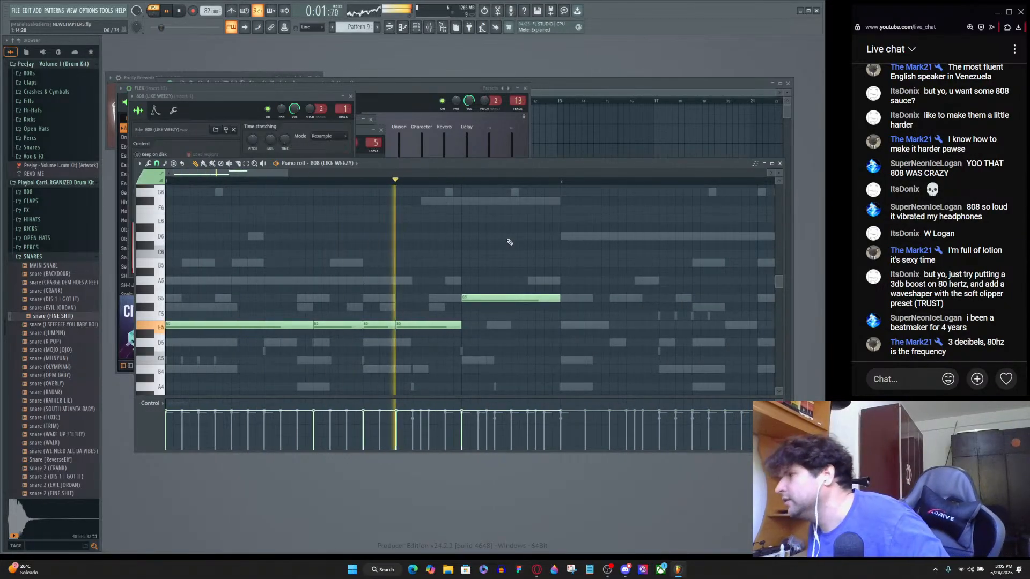
{"action": "scroll", "coordinate": [526, 306], "scroll_direction": "up", "scroll_amount": 2}
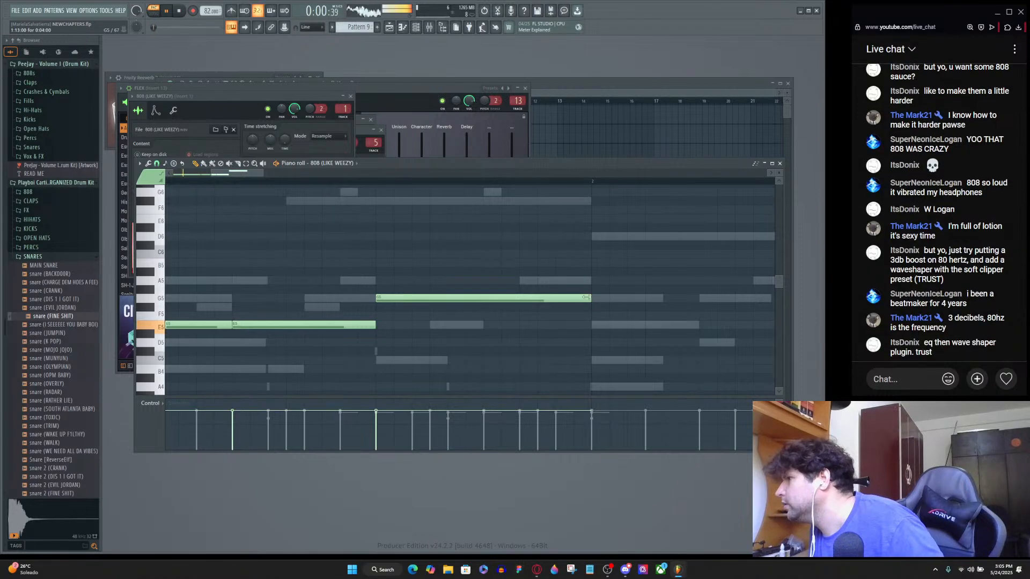
Shorten the 808's G5 note, add a short G5 note after it and a long one from bar 2, and replay the pattern.
{"action": "left_click_drag", "start_coordinate": [590, 297], "coordinate": [483, 298]}
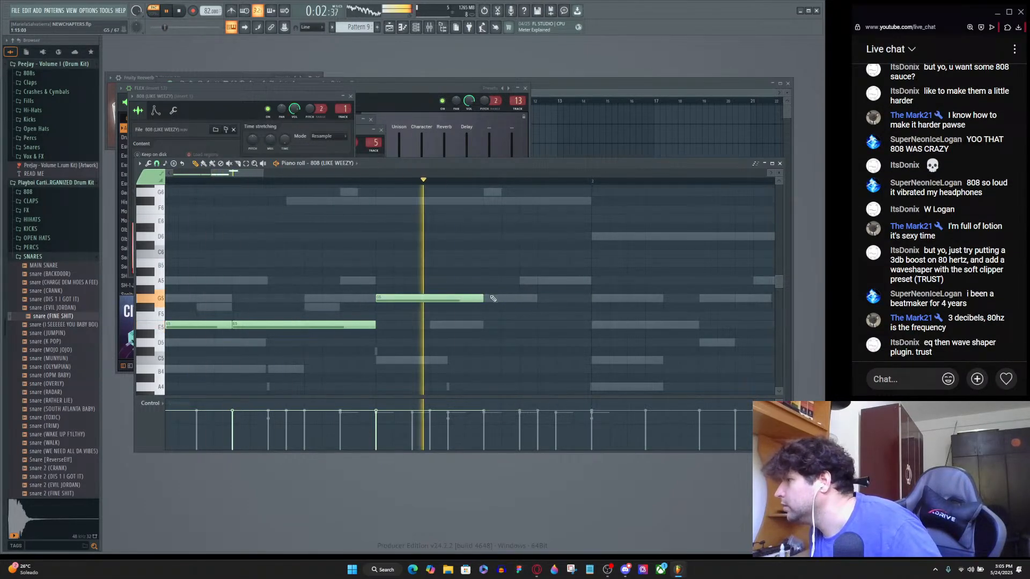
{"action": "left_click", "coordinate": [566, 296]}
{"action": "left_click_drag", "start_coordinate": [566, 297], "coordinate": [587, 296]}
{"action": "left_click_drag", "start_coordinate": [482, 298], "coordinate": [539, 301]}
{"action": "left_click", "coordinate": [538, 300]}
{"action": "right_click", "coordinate": [532, 301]}
{"action": "left_click_drag", "start_coordinate": [661, 298], "coordinate": [585, 323]}
{"action": "key", "text": "space"}
{"action": "key", "text": "space"}
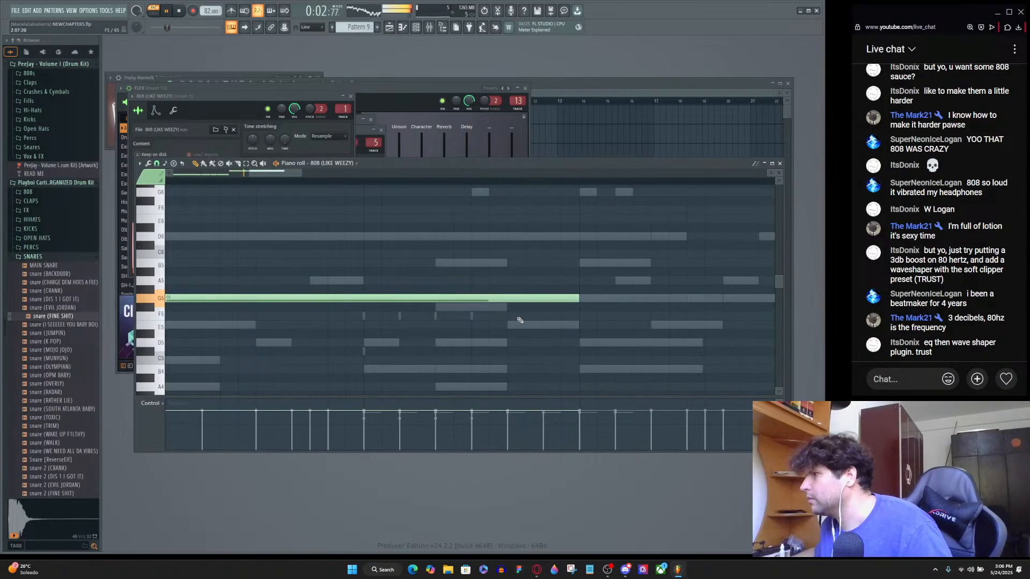
Shorten the long G5 note in bar 2 of the 808 and place another G5 note directly after it, checking with playback.
{"action": "scroll", "coordinate": [520, 320], "scroll_direction": "down", "scroll_amount": 4}
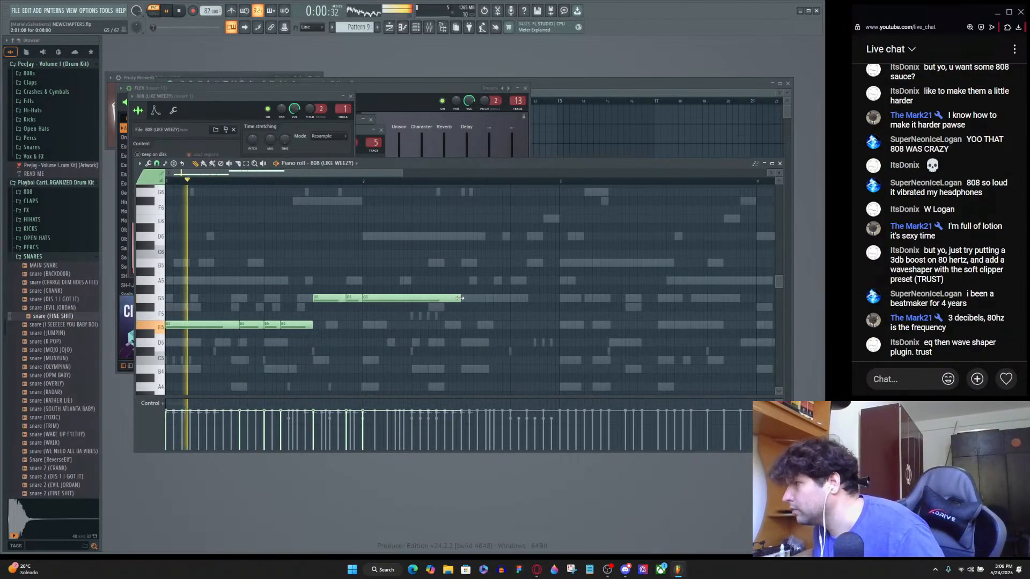
{"action": "left_click_drag", "start_coordinate": [460, 298], "coordinate": [410, 300]}
{"action": "scroll", "coordinate": [412, 306], "scroll_direction": "up", "scroll_amount": 4}
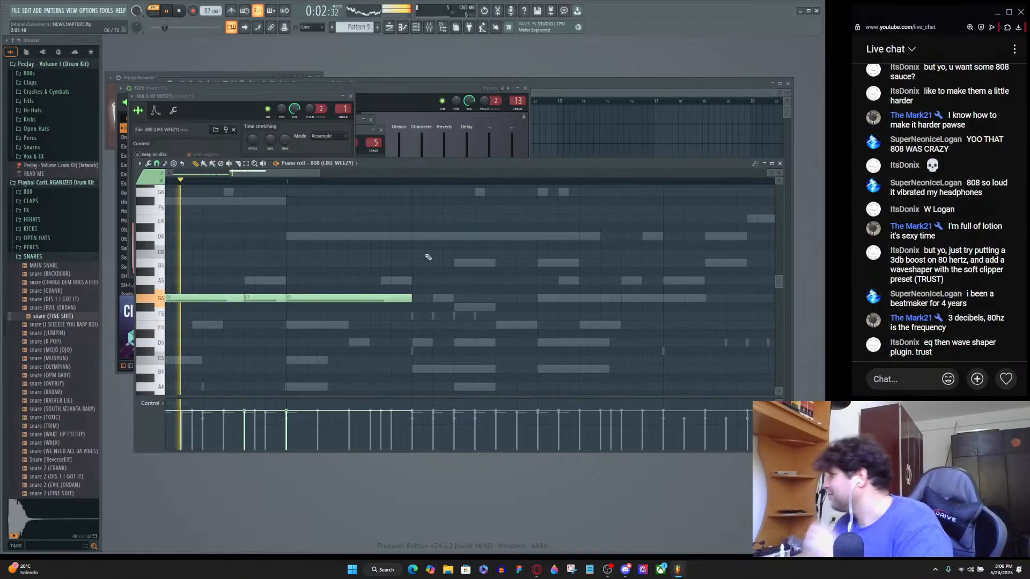
{"action": "left_click", "coordinate": [424, 299]}
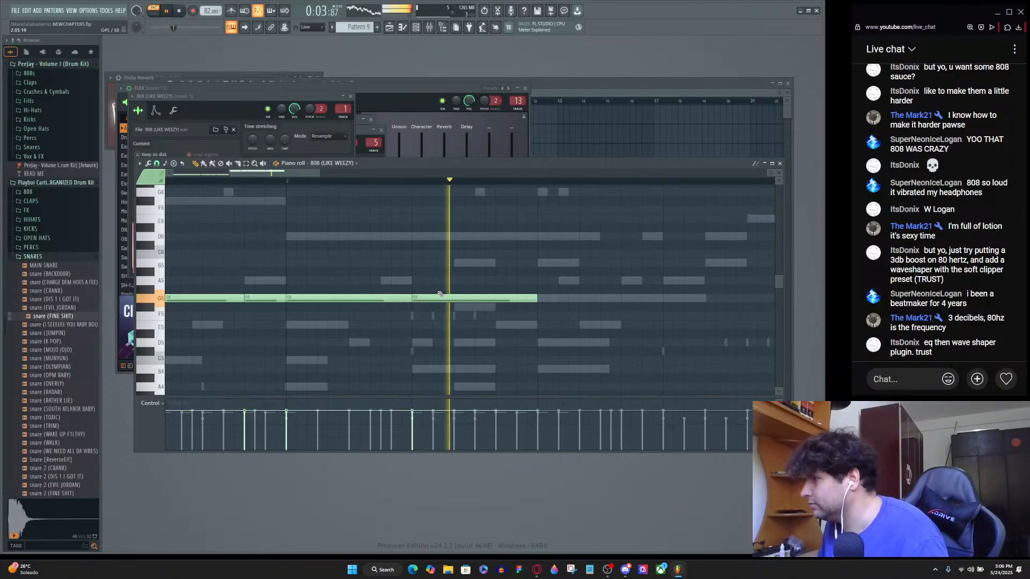
{"action": "key", "text": "space"}
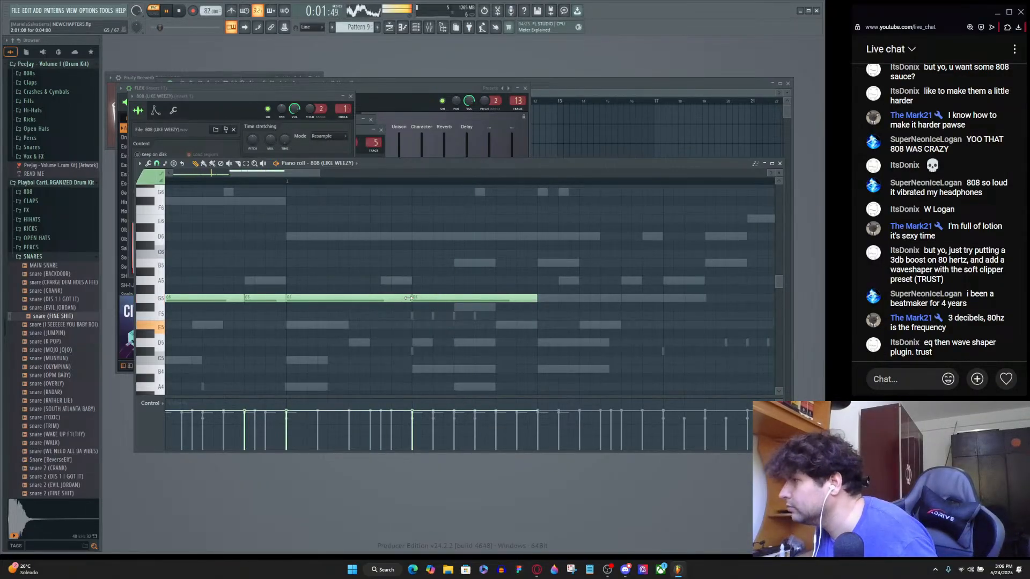
{"action": "mouse_move", "coordinate": [409, 298]}
{"action": "left_mouse_down"}
{"action": "mouse_move", "coordinate": [380, 298]}
{"action": "mouse_move", "coordinate": [393, 299]}
{"action": "left_mouse_up"}
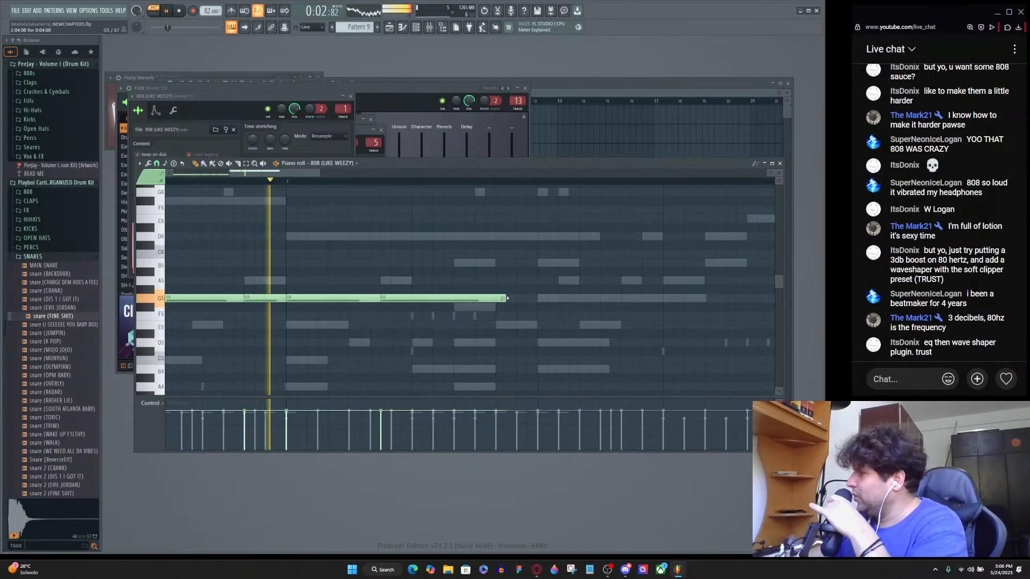
{"action": "key", "text": "space"}
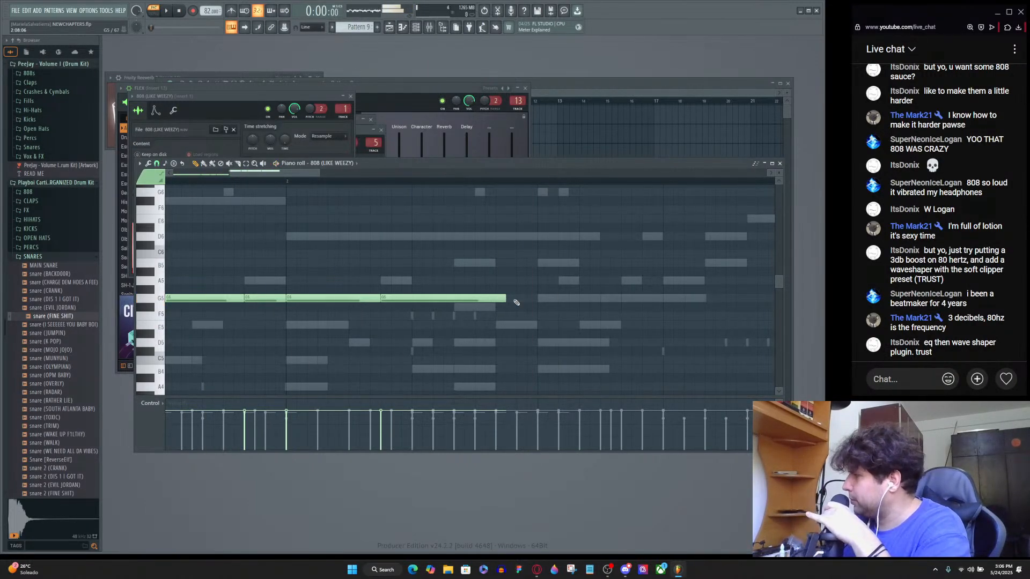
Load Fruity WaveShaper in the first effect slot of mixer Insert 1 and raise the middle point of its curve slightly.
{"action": "key", "text": "F9"}
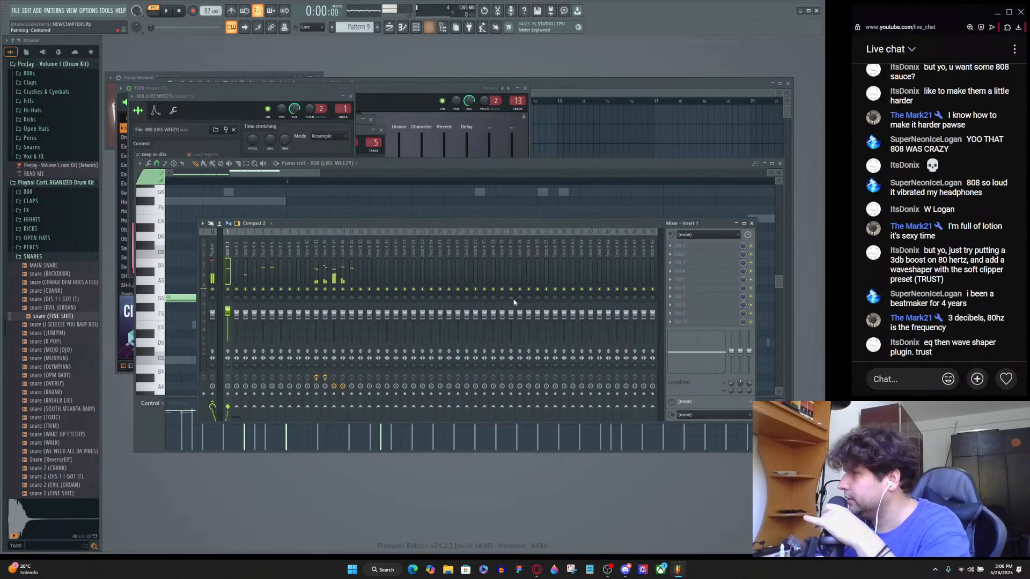
{"action": "left_click", "coordinate": [680, 247]}
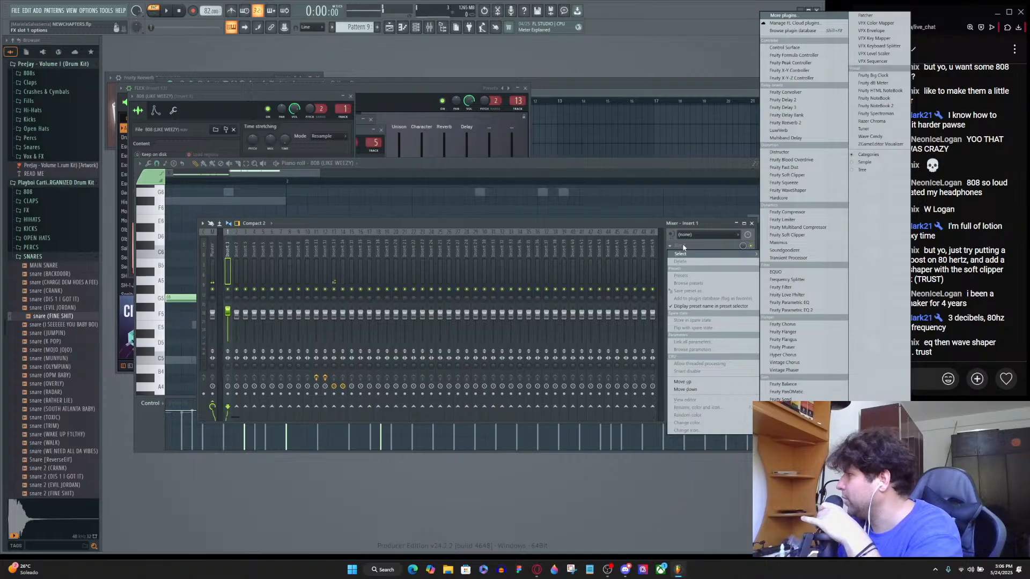
{"action": "left_click", "coordinate": [819, 193]}
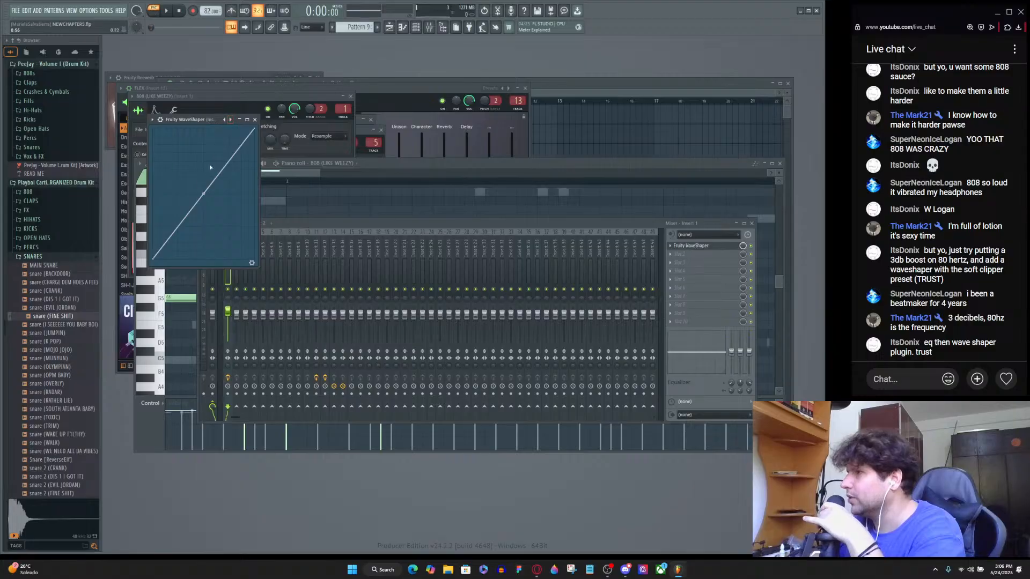
{"action": "left_click_drag", "start_coordinate": [205, 194], "coordinate": [205, 184]}
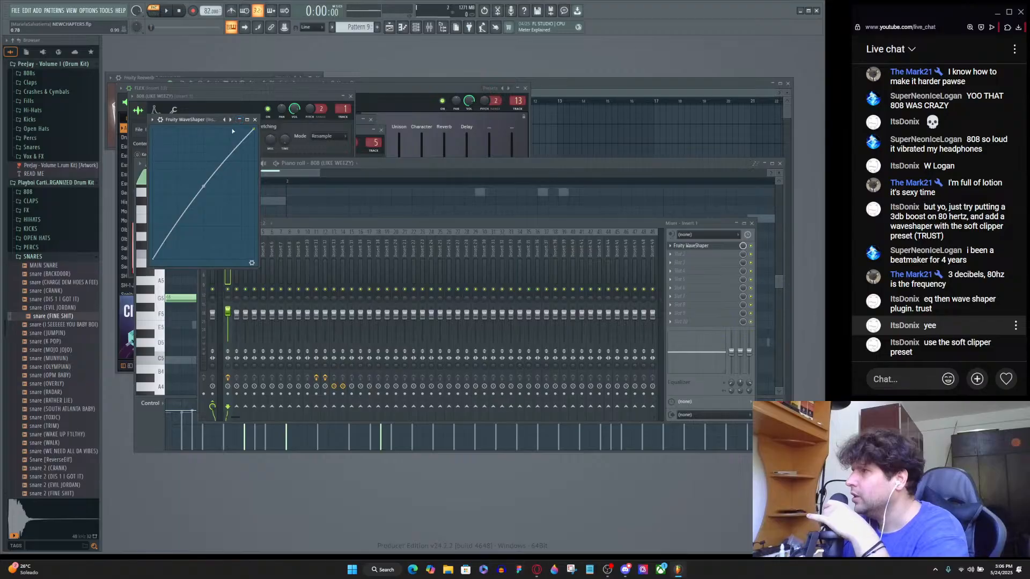
Show Fruity WaveShaper's wrapper header and expand its additional controls below the curve.
{"action": "left_click", "coordinate": [161, 120]}
{"action": "left_click", "coordinate": [153, 120]}
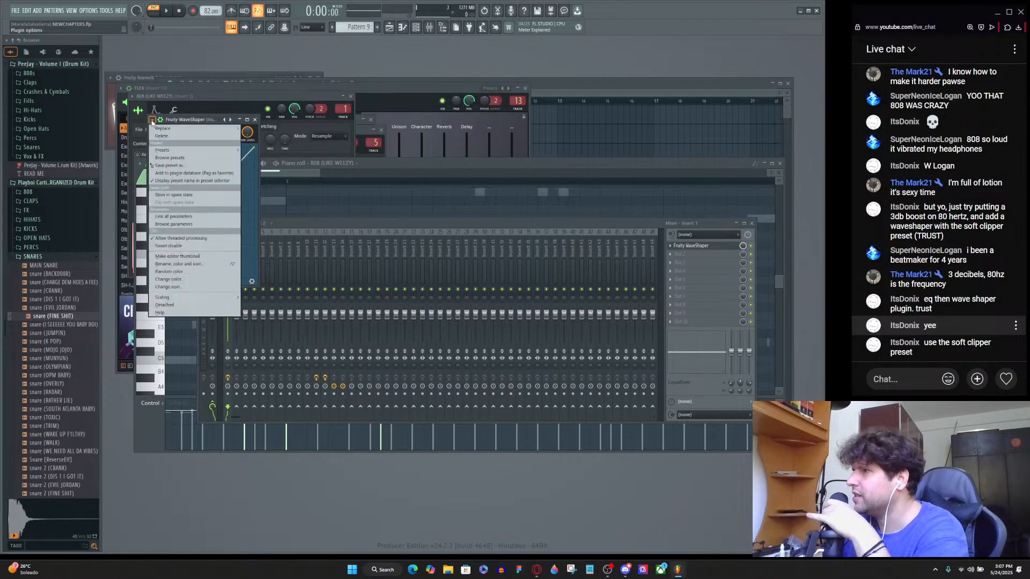
{"action": "left_click", "coordinate": [172, 121]}
{"action": "left_click", "coordinate": [161, 120]}
{"action": "left_click", "coordinate": [162, 119]}
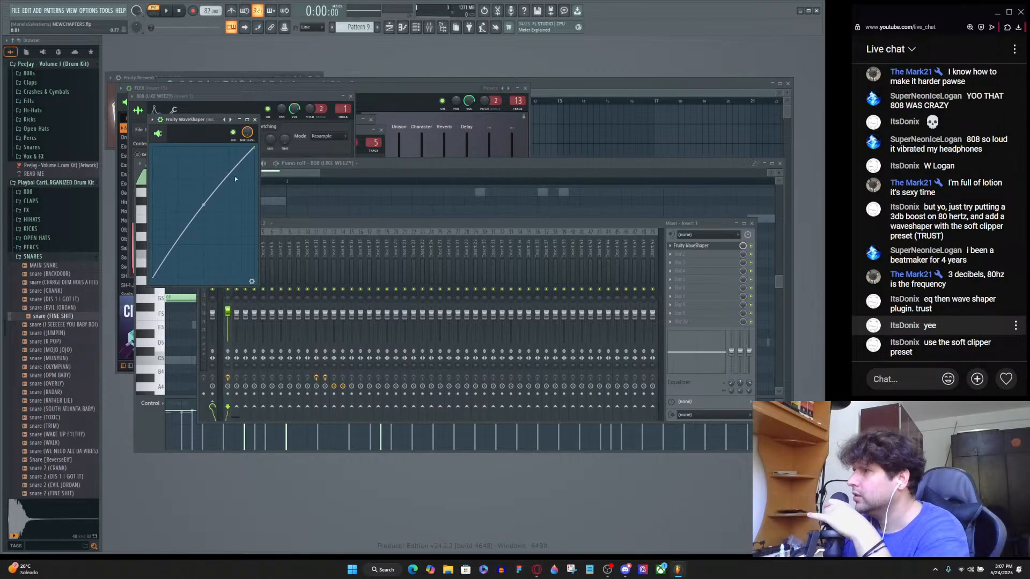
{"action": "left_click", "coordinate": [252, 282]}
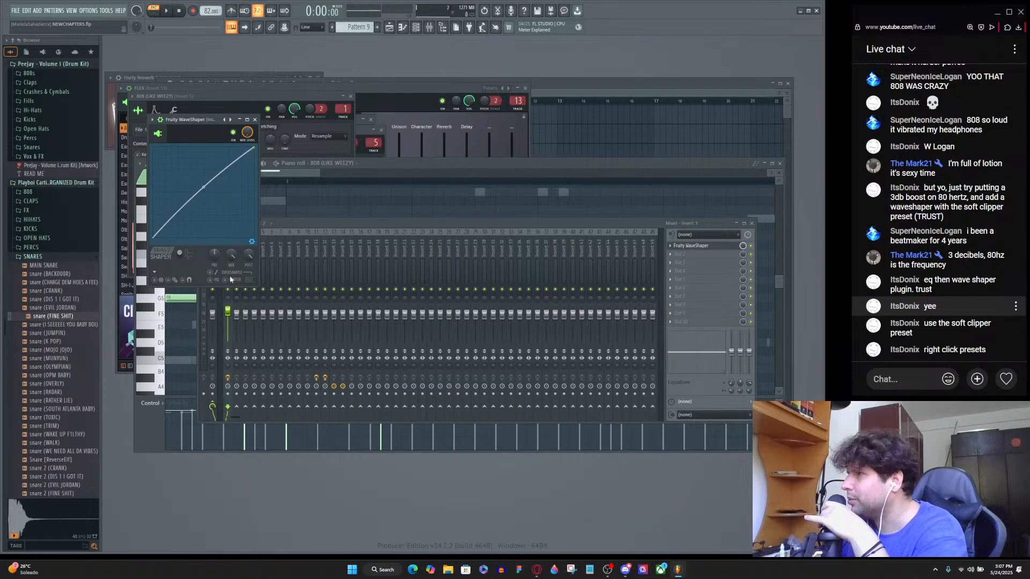
{"action": "left_click_drag", "start_coordinate": [203, 187], "coordinate": [206, 200]}
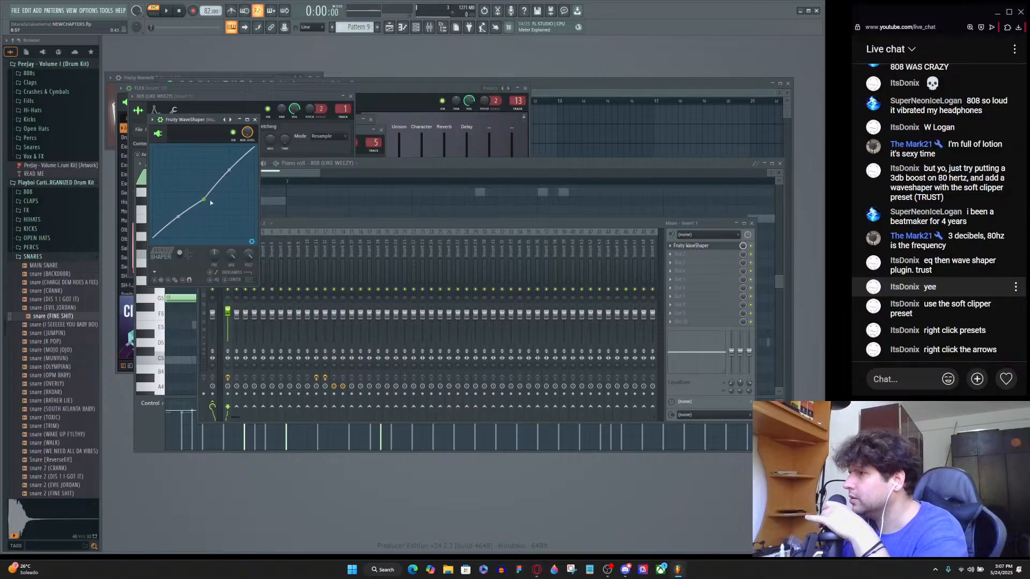
{"action": "key", "text": "ctrl+z"}
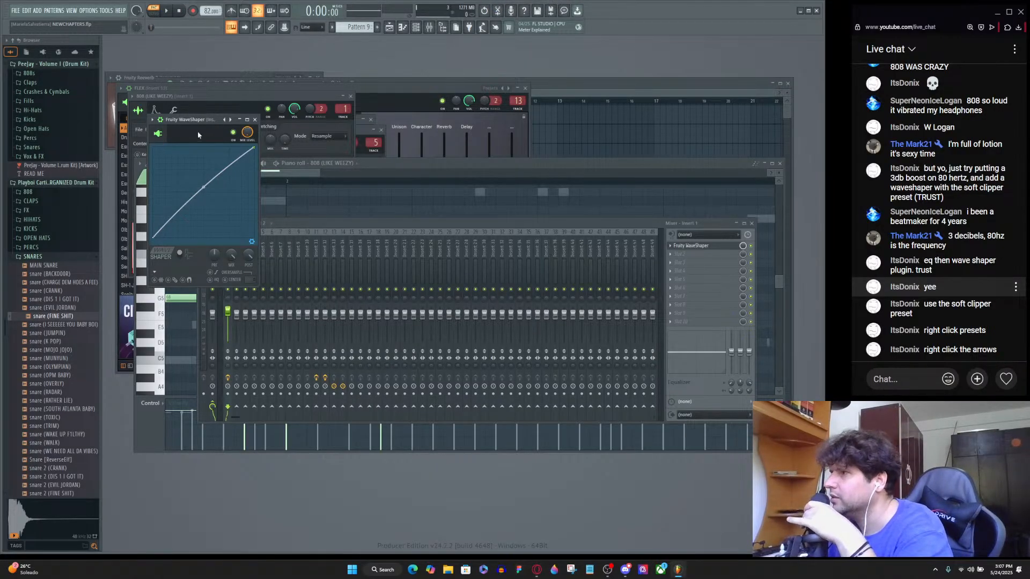
{"action": "left_click", "coordinate": [253, 244]}
{"action": "left_click", "coordinate": [252, 281]}
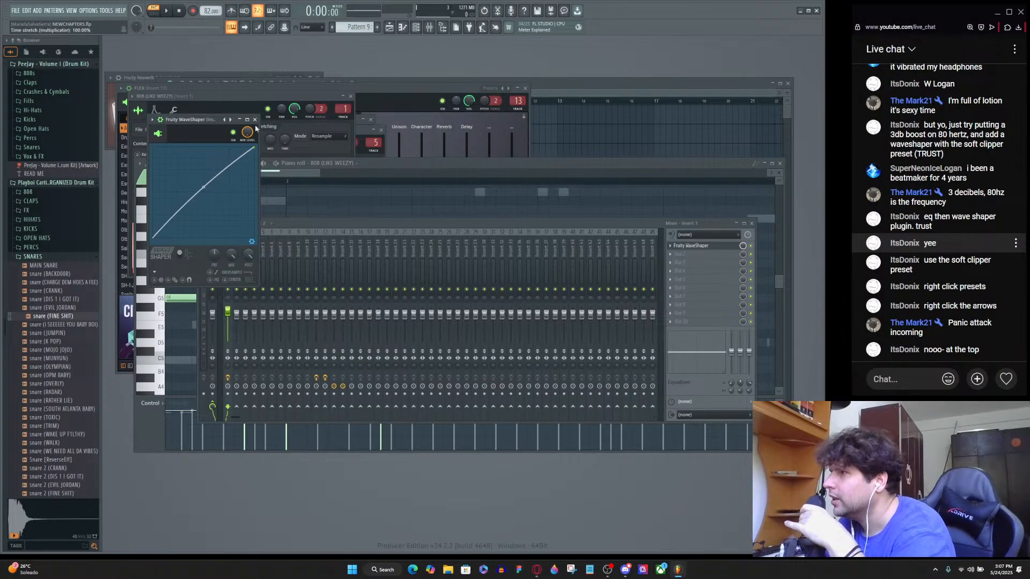
Load the Soft clip 1 preset in Fruity WaveShaper and play Pattern 9 to hear it.
{"action": "left_click", "coordinate": [229, 119]}
{"action": "right_click", "coordinate": [229, 120]}
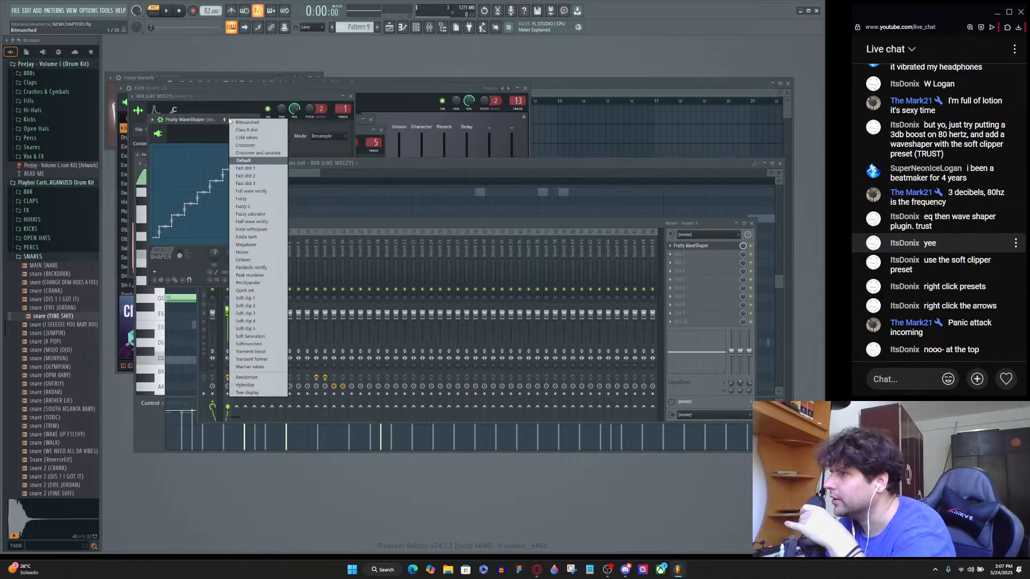
{"action": "left_click", "coordinate": [229, 120]}
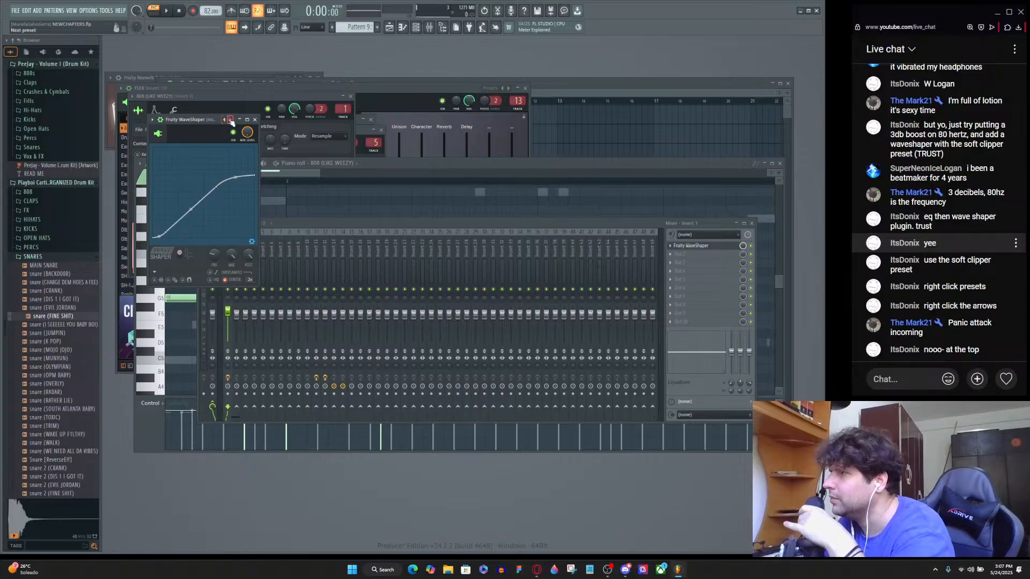
{"action": "right_click", "coordinate": [230, 120]}
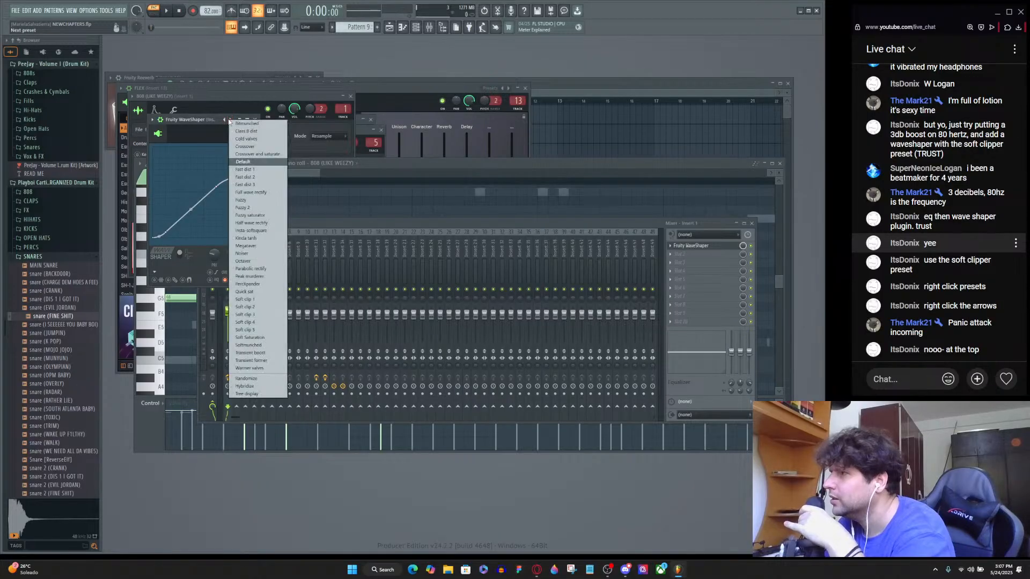
{"action": "left_click", "coordinate": [260, 299]}
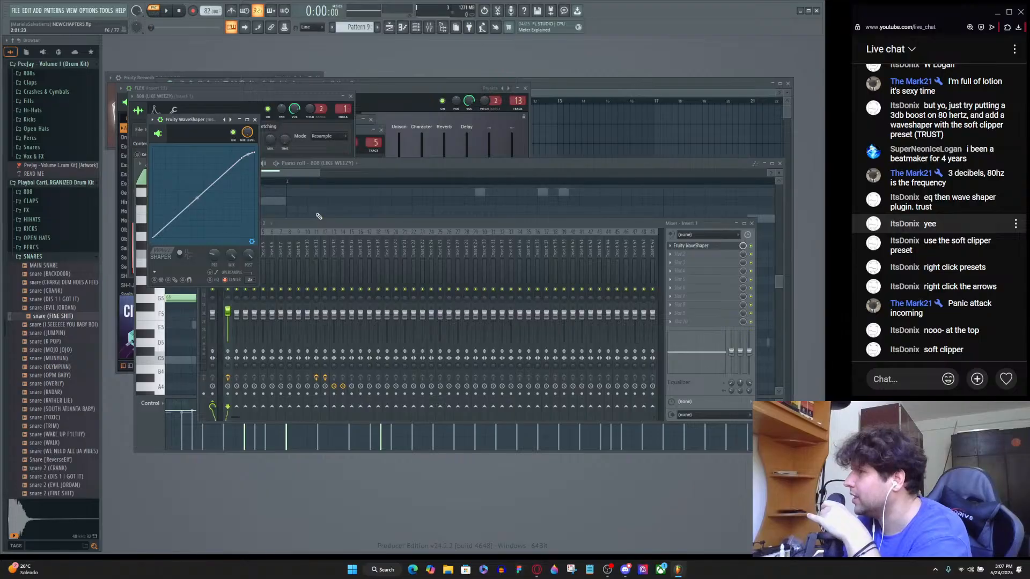
{"action": "key", "text": "space"}
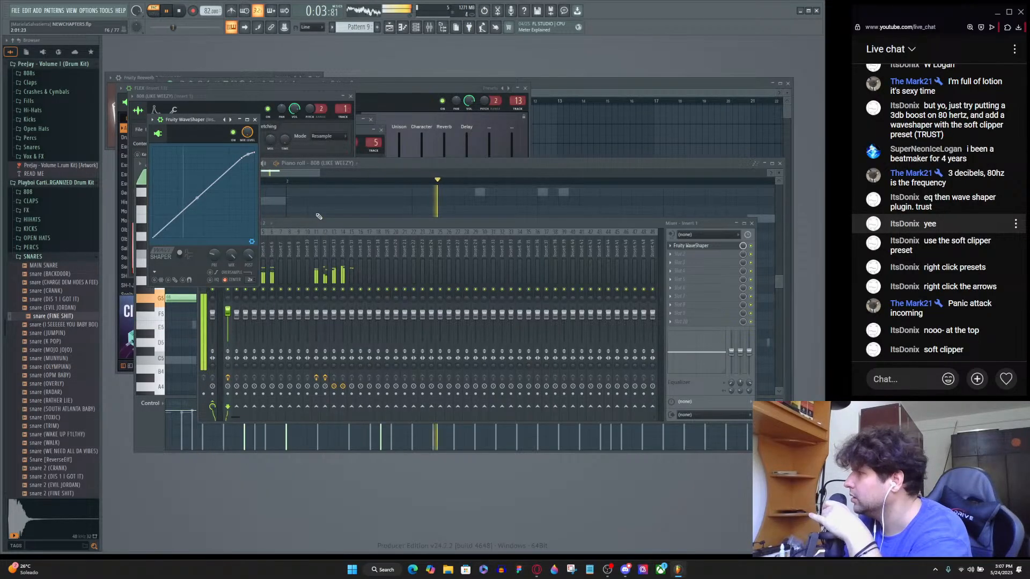
{"action": "key", "text": "space"}
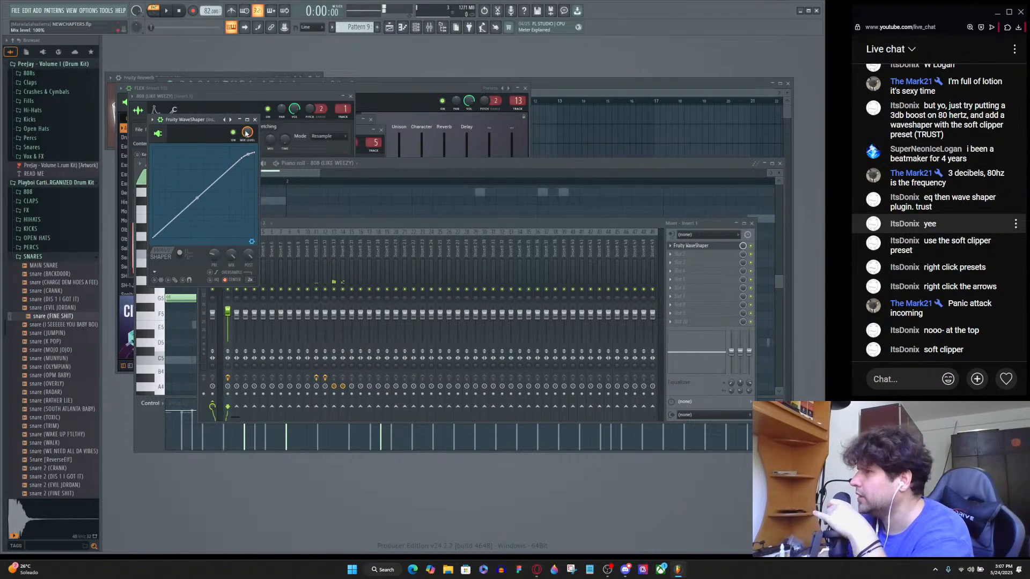
Reload WaveShaper's Soft clip 1 preset, raise the middle of its curve slightly, and check the sound with playback.
{"action": "right_click", "coordinate": [231, 120]}
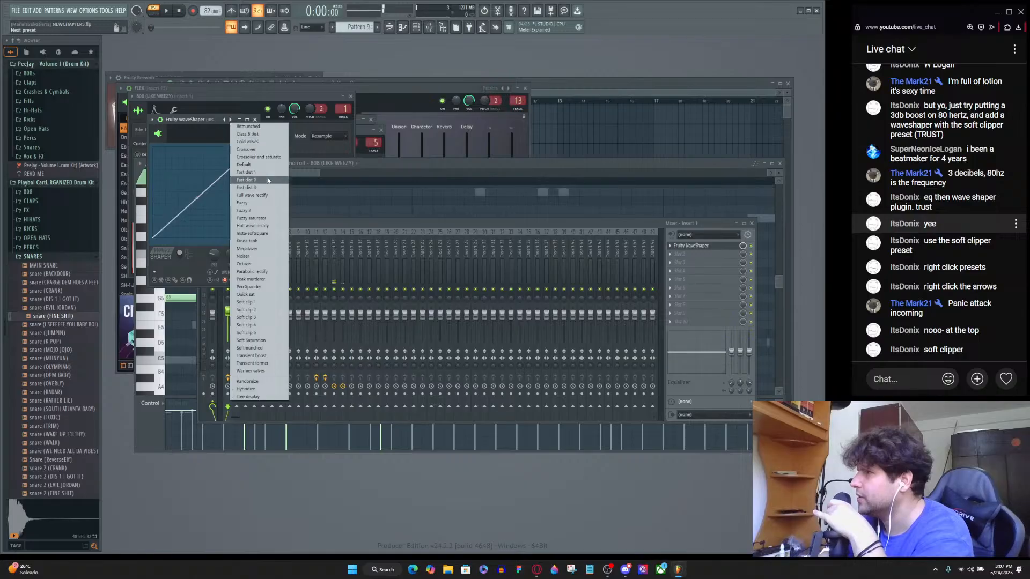
{"action": "left_click", "coordinate": [270, 303]}
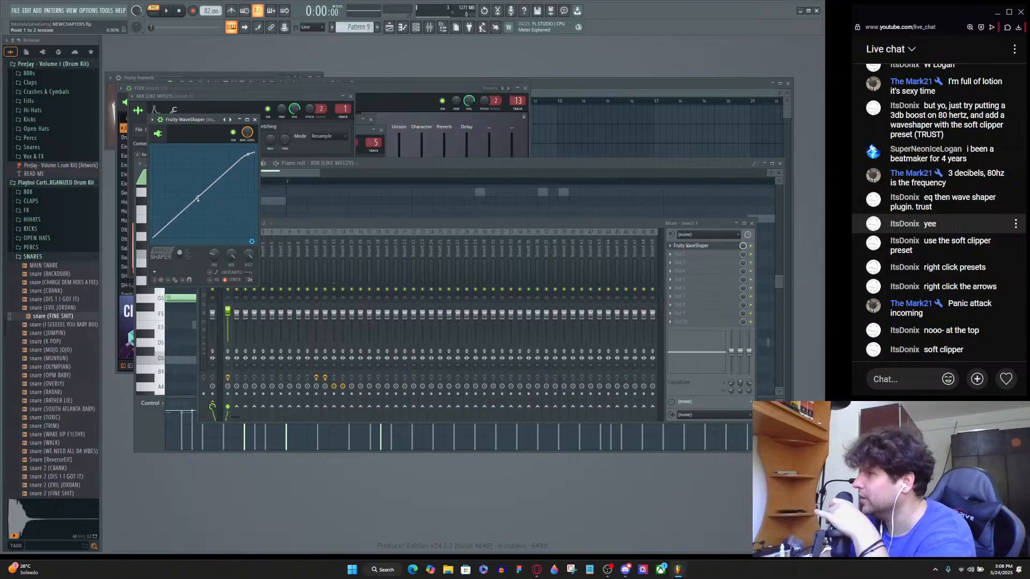
{"action": "left_click_drag", "start_coordinate": [198, 197], "coordinate": [197, 193]}
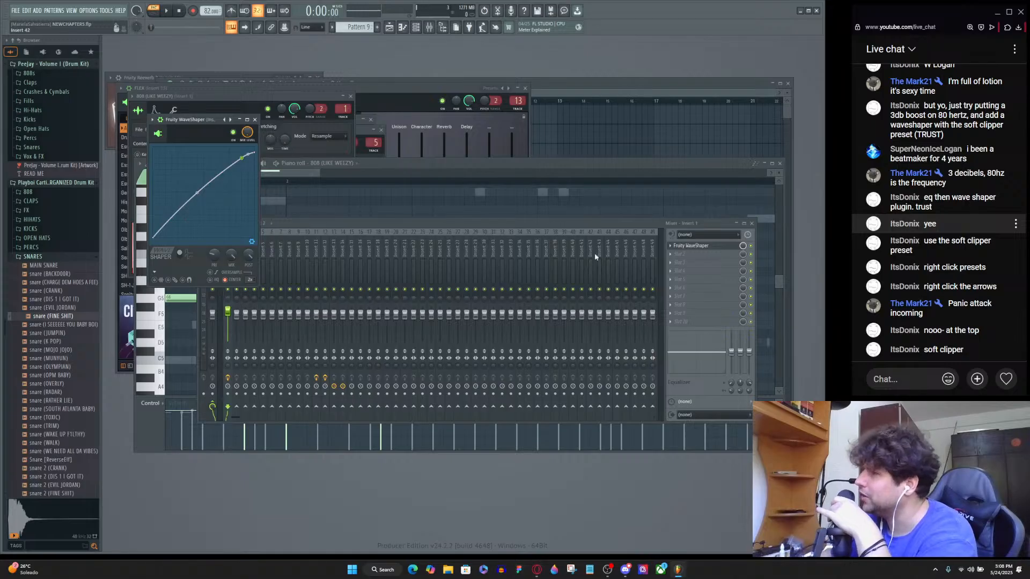
{"action": "key", "text": "space"}
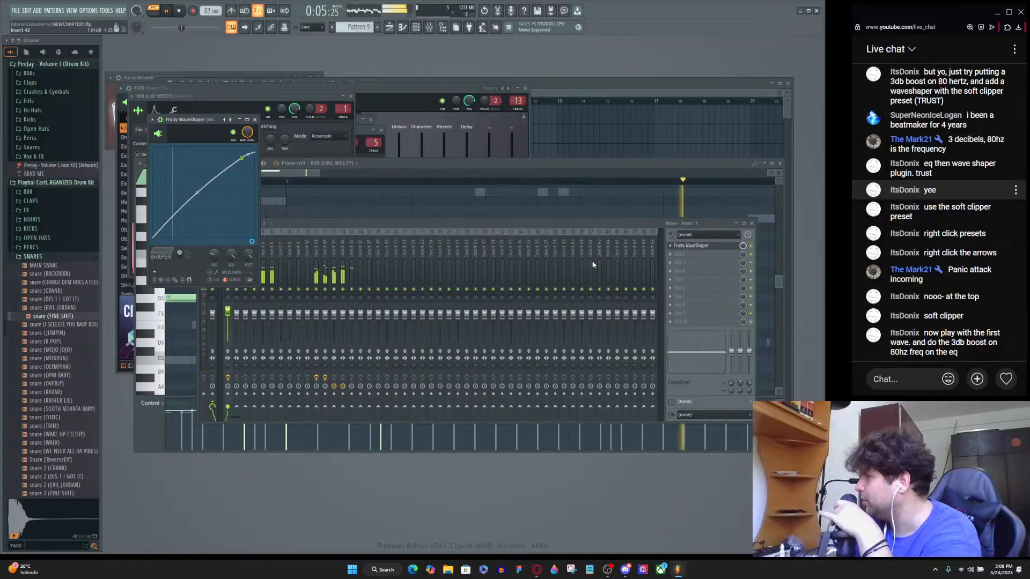
{"action": "key", "text": "space"}
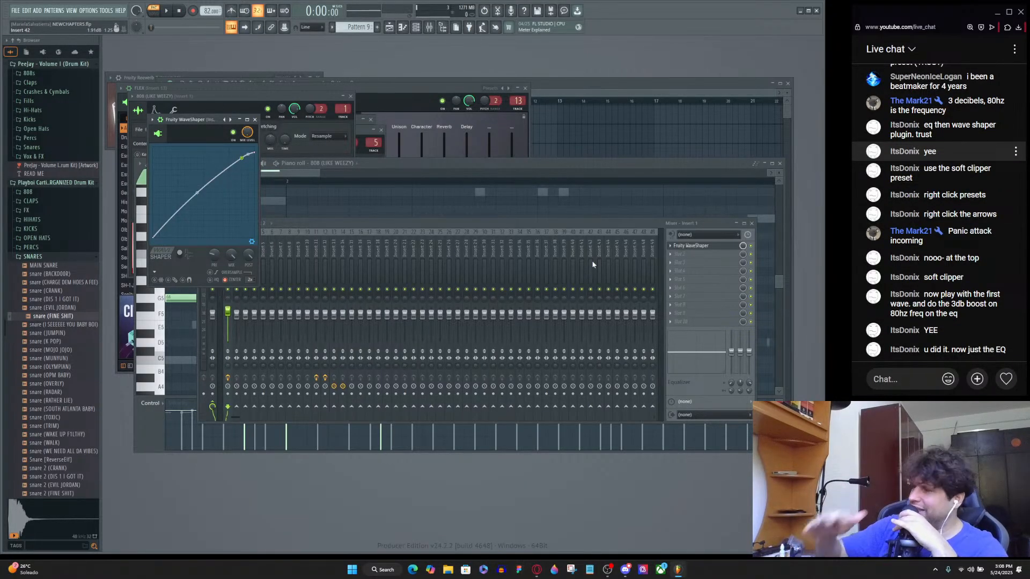
{"action": "key", "text": "alt+Tab"}
{"action": "key", "text": "alt+Tab"}
{"action": "key", "text": "alt+Tab"}
{"action": "key", "text": "alt+Tab"}
{"action": "key", "text": "alt+Tab"}
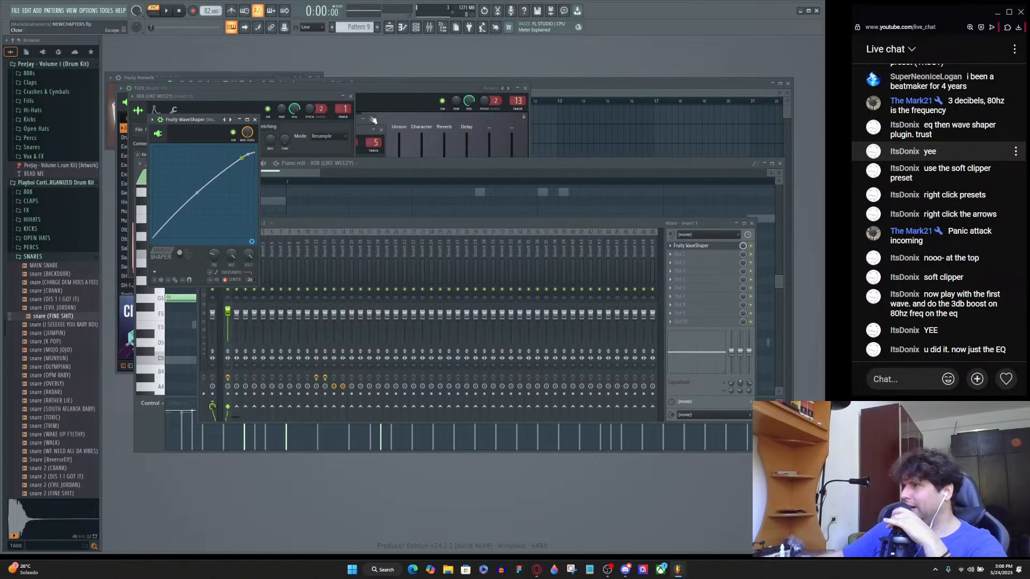
Bring up the channel rack, reopen the 808 (LIKE WEEZY) channel in the piano roll, and replay the pattern.
{"action": "left_click", "coordinate": [551, 97]}
{"action": "key", "text": "F6"}
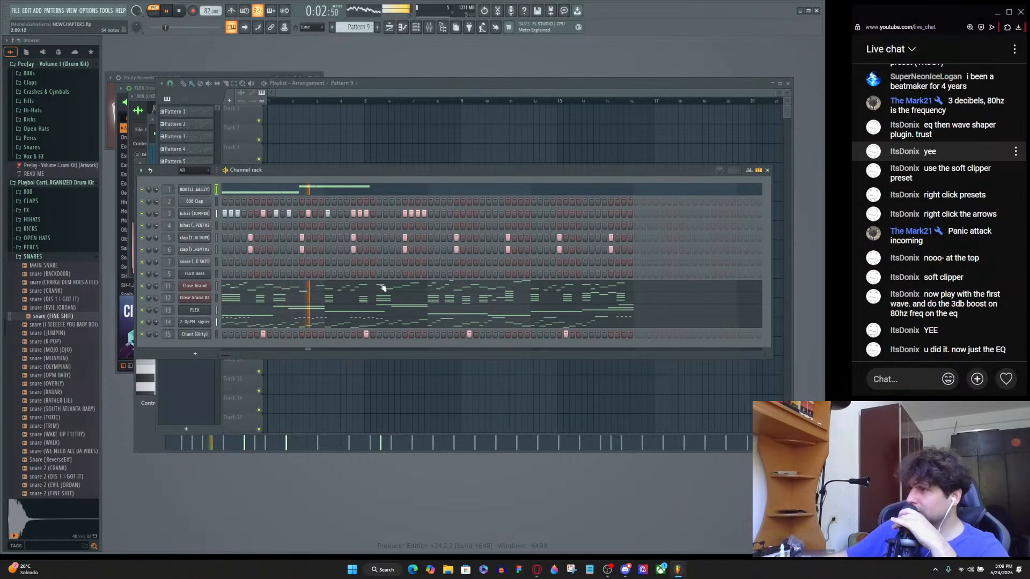
{"action": "left_click", "coordinate": [397, 190]}
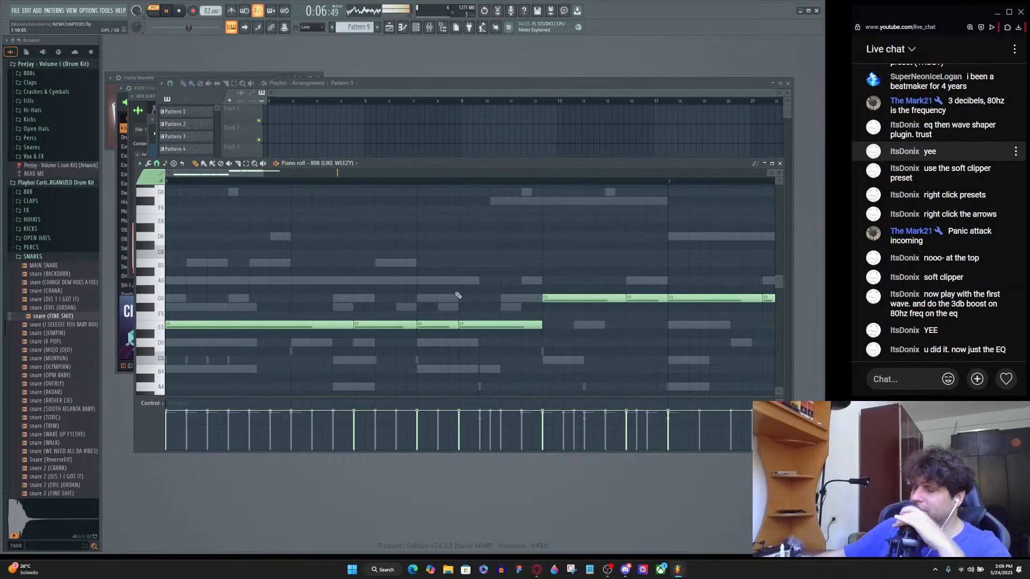
{"action": "scroll", "coordinate": [559, 246], "scroll_direction": "down", "scroll_amount": 6}
{"action": "scroll", "coordinate": [559, 247], "scroll_direction": "up", "scroll_amount": 5}
{"action": "scroll", "coordinate": [559, 246], "scroll_direction": "down", "scroll_amount": 3}
{"action": "key", "text": "space"}
{"action": "key", "text": "space"}
Move the 808's last G5 note in bar 2 later and extend the preceding G5 note up to its start.
{"action": "scroll", "coordinate": [532, 268], "scroll_direction": "up", "scroll_amount": 3}
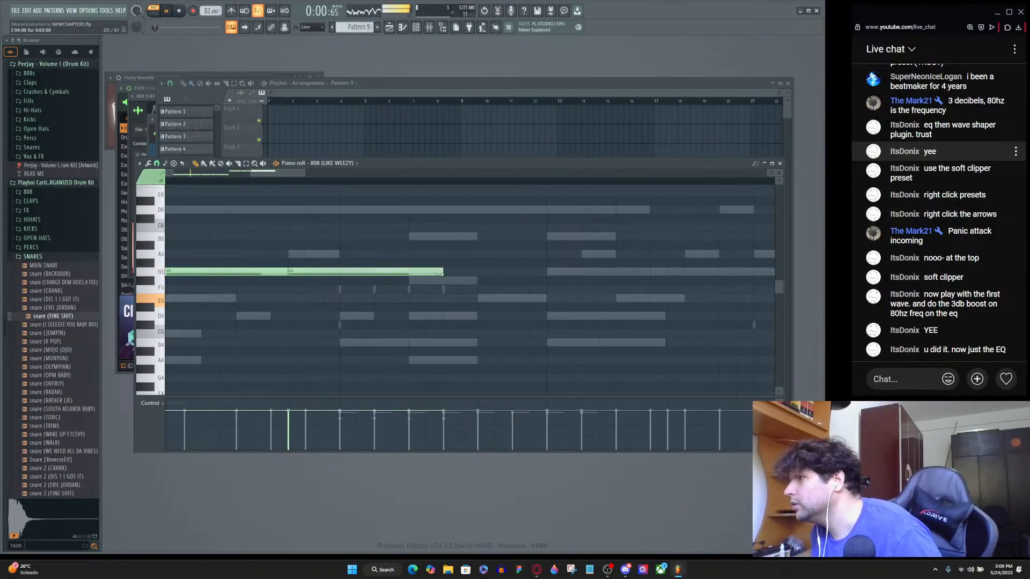
{"action": "scroll", "coordinate": [311, 288], "scroll_direction": "down", "scroll_amount": 4}
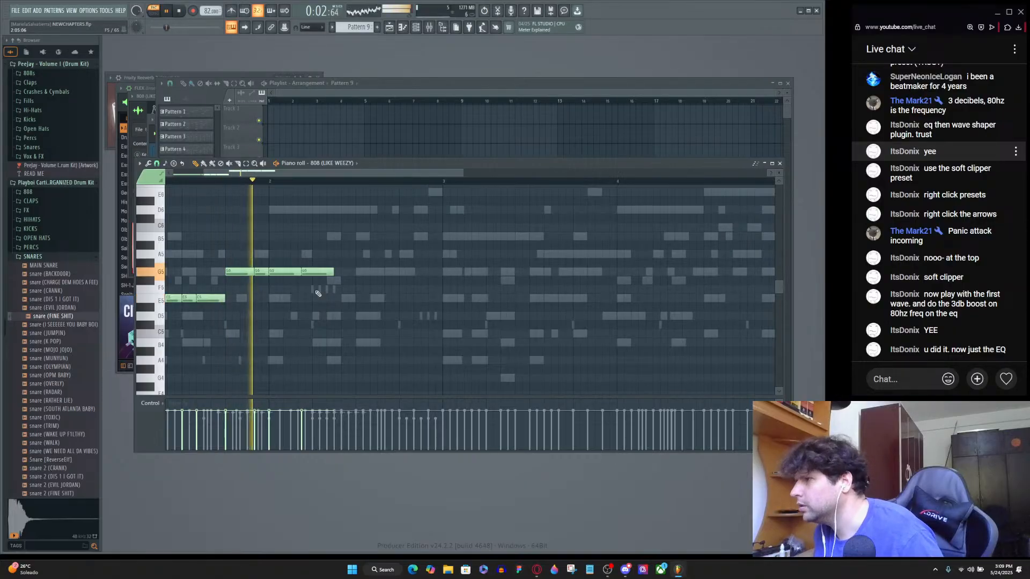
{"action": "scroll", "coordinate": [306, 279], "scroll_direction": "up", "scroll_amount": 4}
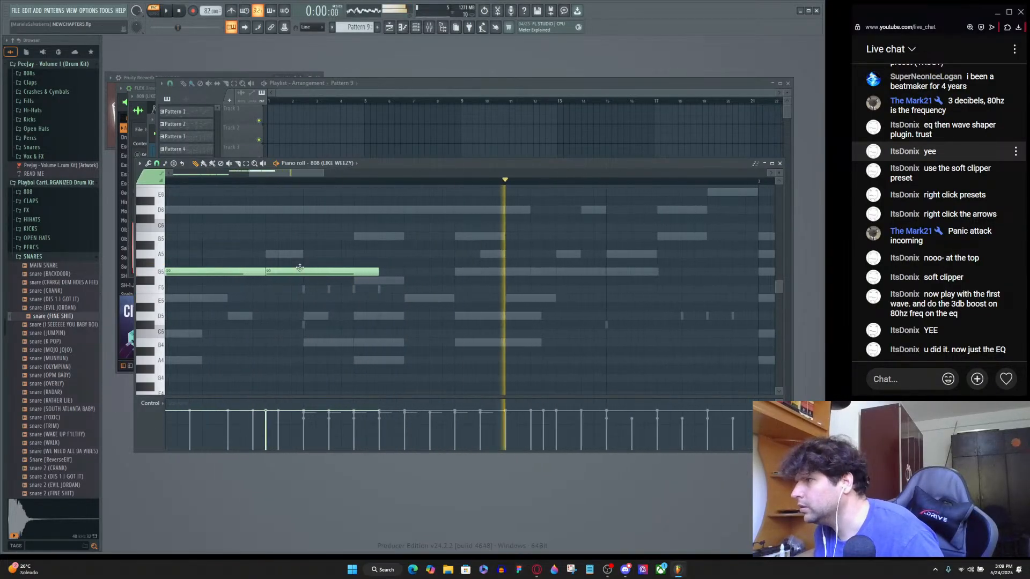
{"action": "left_click_drag", "start_coordinate": [298, 268], "coordinate": [336, 271]}
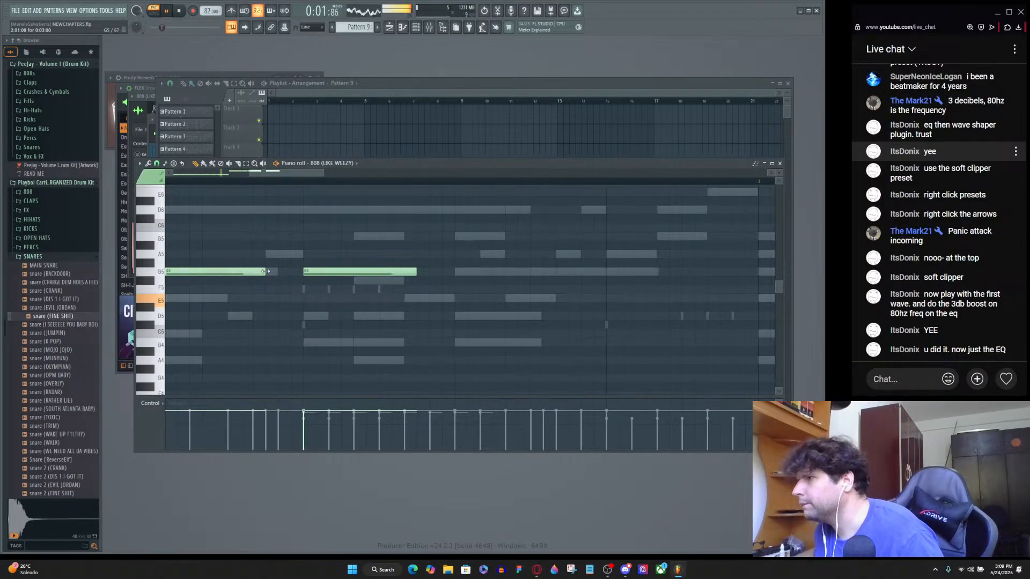
{"action": "left_click_drag", "start_coordinate": [266, 271], "coordinate": [301, 274]}
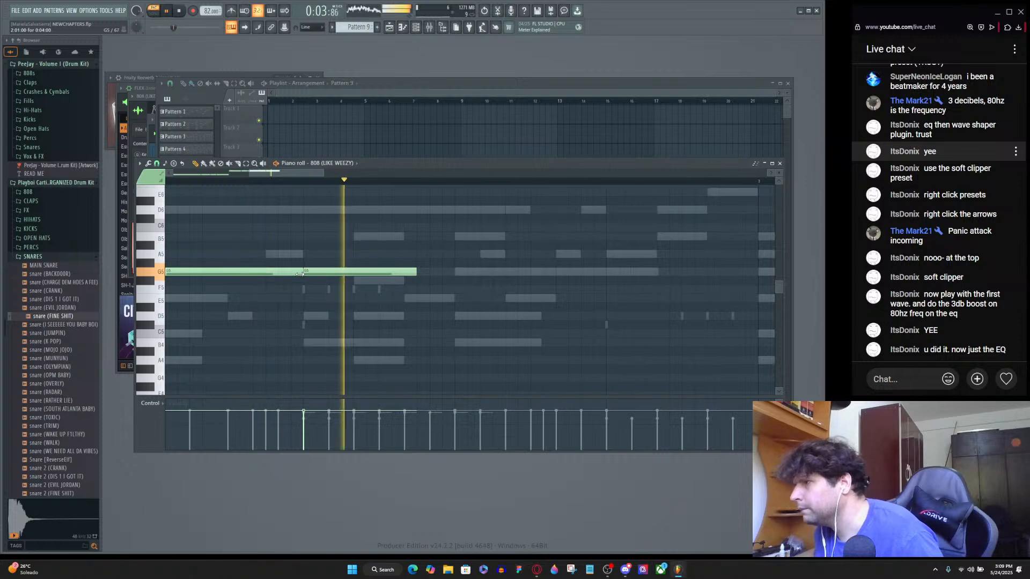
Shorten the last G5 note of the 808, place another G5 note after it, and shift that note slightly later.
{"action": "left_click_drag", "start_coordinate": [416, 272], "coordinate": [468, 281]}
{"action": "left_click", "coordinate": [346, 273]}
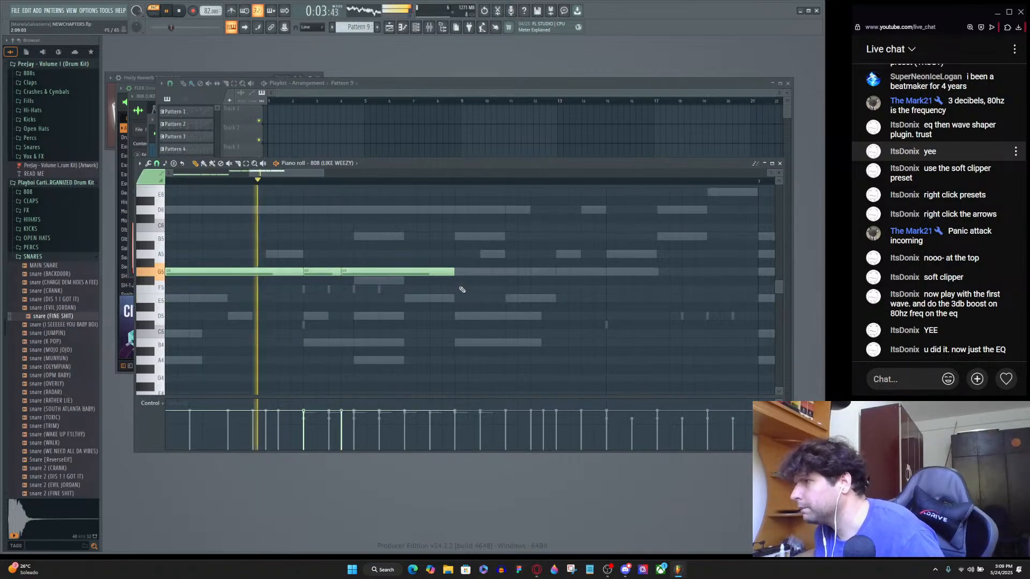
{"action": "left_click_drag", "start_coordinate": [381, 274], "coordinate": [394, 274]}
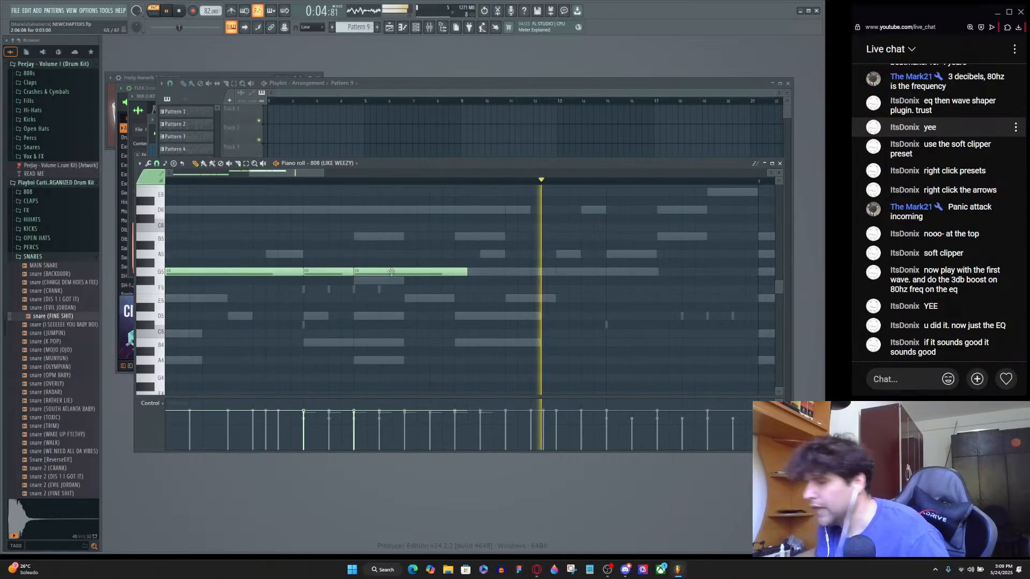
{"action": "key", "text": "space"}
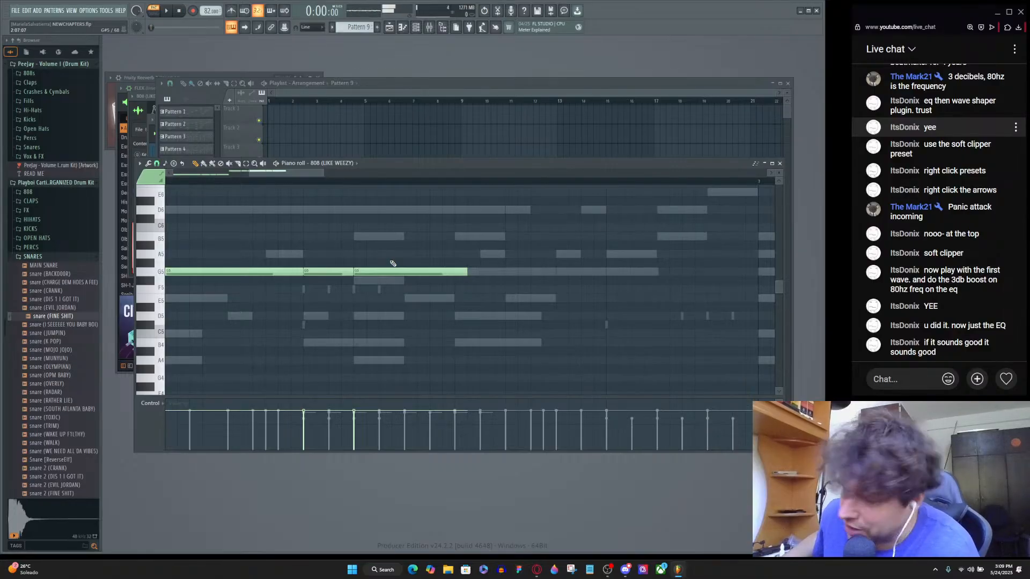
Select the last two G5 notes of the 808 in bar 2 and transpose them up to B5.
{"action": "key", "text": "space"}
{"action": "scroll", "coordinate": [341, 283], "scroll_direction": "up", "scroll_amount": 1}
{"action": "scroll", "coordinate": [340, 282], "scroll_direction": "down", "scroll_amount": 1}
{"action": "left_click_drag", "start_coordinate": [438, 241], "coordinate": [309, 321]}
{"action": "left_click_drag", "start_coordinate": [326, 273], "coordinate": [326, 236]}
{"action": "left_click", "coordinate": [412, 311]}
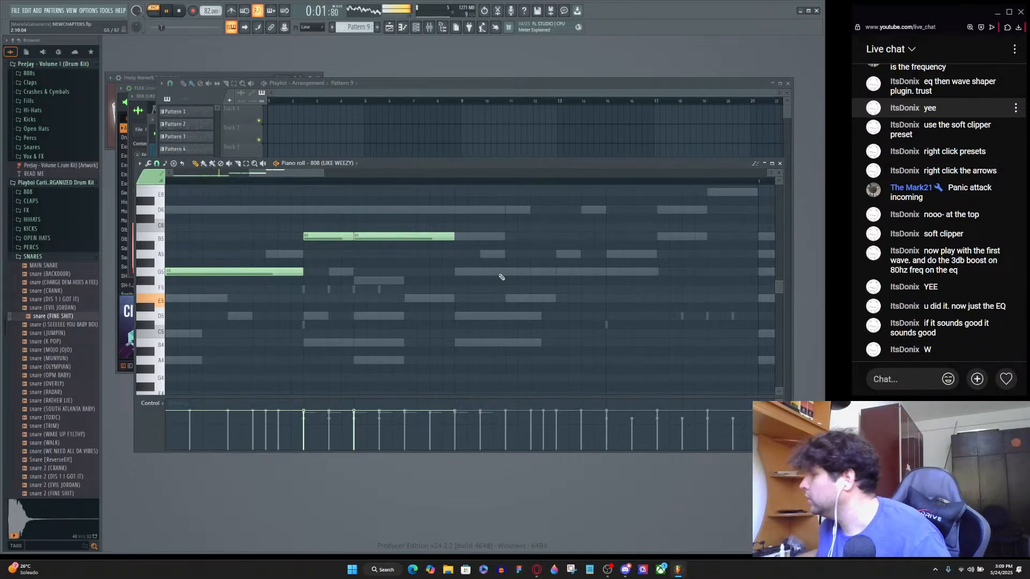
Shorten the 808's last B5 note and place a third B5 note directly after it.
{"action": "scroll", "coordinate": [408, 281], "scroll_direction": "up", "scroll_amount": 2}
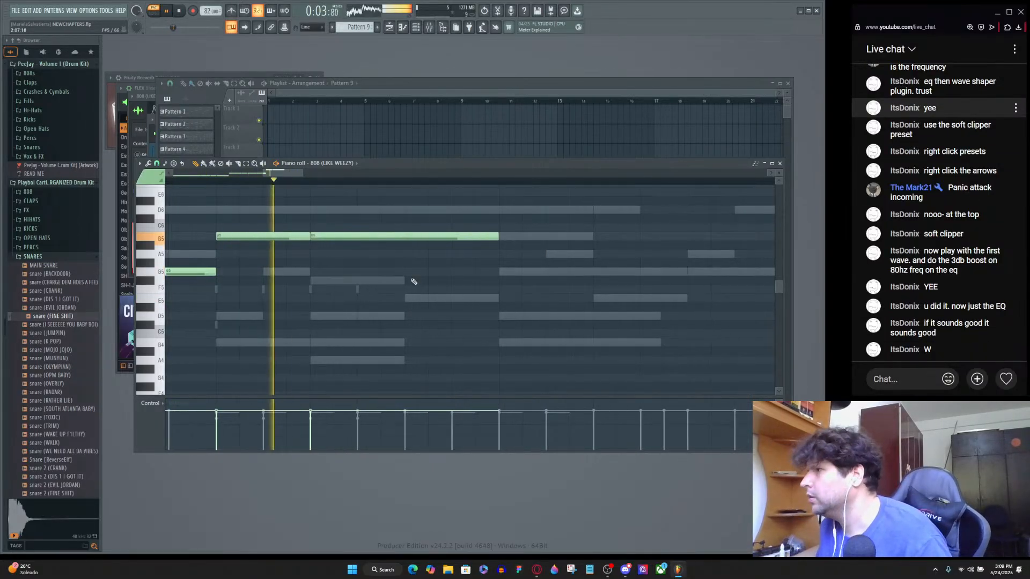
{"action": "key", "text": "space"}
{"action": "left_click_drag", "start_coordinate": [485, 239], "coordinate": [407, 237]}
{"action": "left_click", "coordinate": [410, 236]}
{"action": "scroll", "coordinate": [501, 252], "scroll_direction": "down", "scroll_amount": 4}
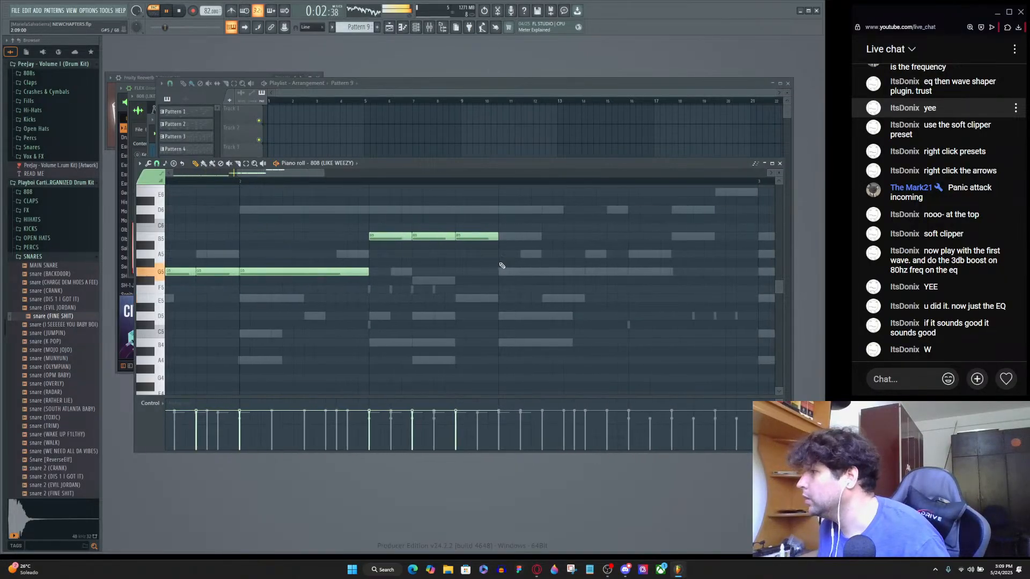
Add a long A5 note after the 808's B5 notes, stretching to the end of bar 2, and replay the pattern.
{"action": "key", "text": "space"}
{"action": "left_click_drag", "start_coordinate": [504, 258], "coordinate": [618, 263]}
{"action": "scroll", "coordinate": [509, 328], "scroll_direction": "down", "scroll_amount": 2}
{"action": "scroll", "coordinate": [442, 339], "scroll_direction": "up", "scroll_amount": 2}
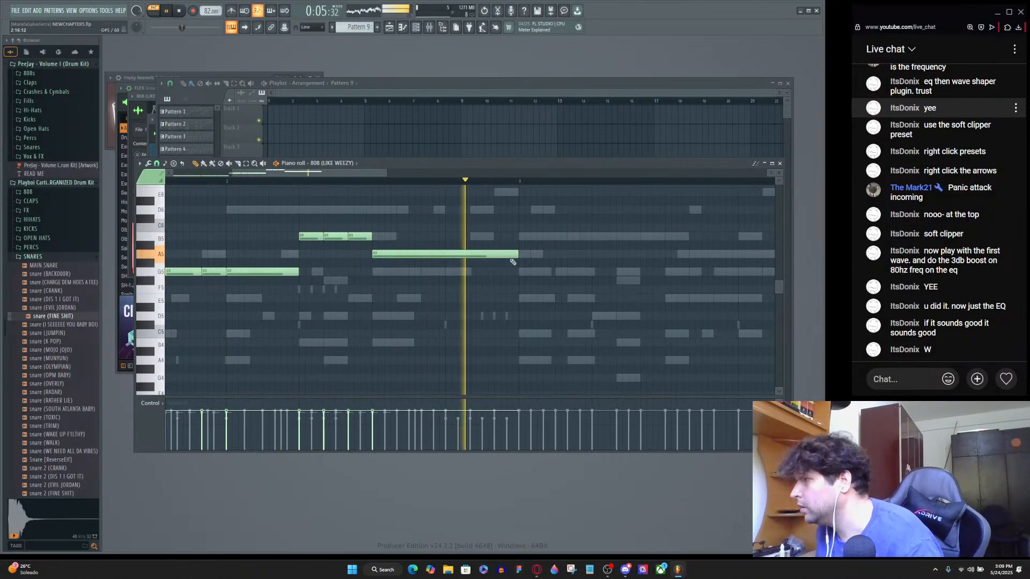
Shorten the 808's long A5 note, place a second A5 note directly after it, and trim that note before bar 3.
{"action": "scroll", "coordinate": [531, 258], "scroll_direction": "up", "scroll_amount": 3}
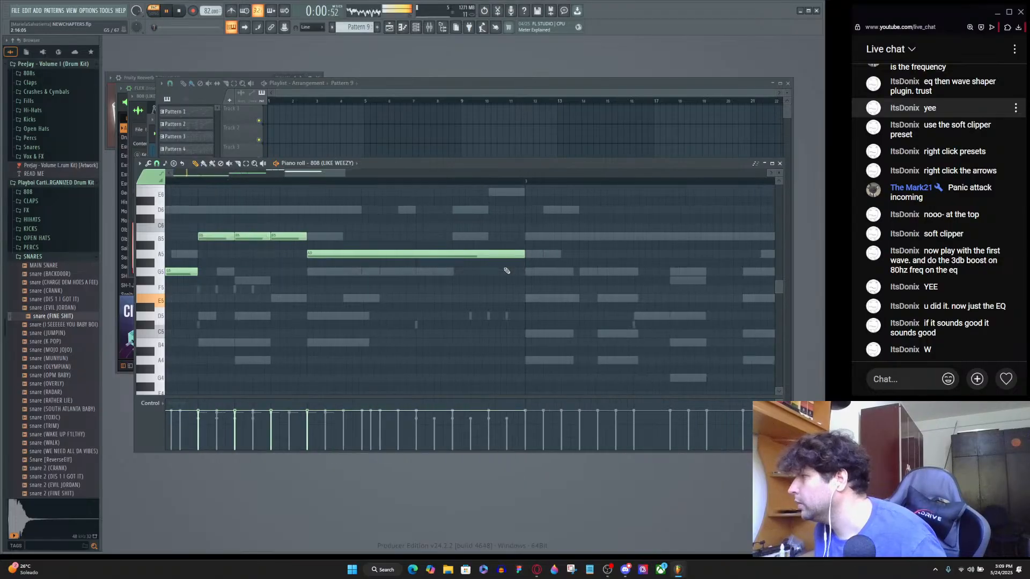
{"action": "left_click_drag", "start_coordinate": [540, 255], "coordinate": [463, 260]}
{"action": "left_click", "coordinate": [466, 255]}
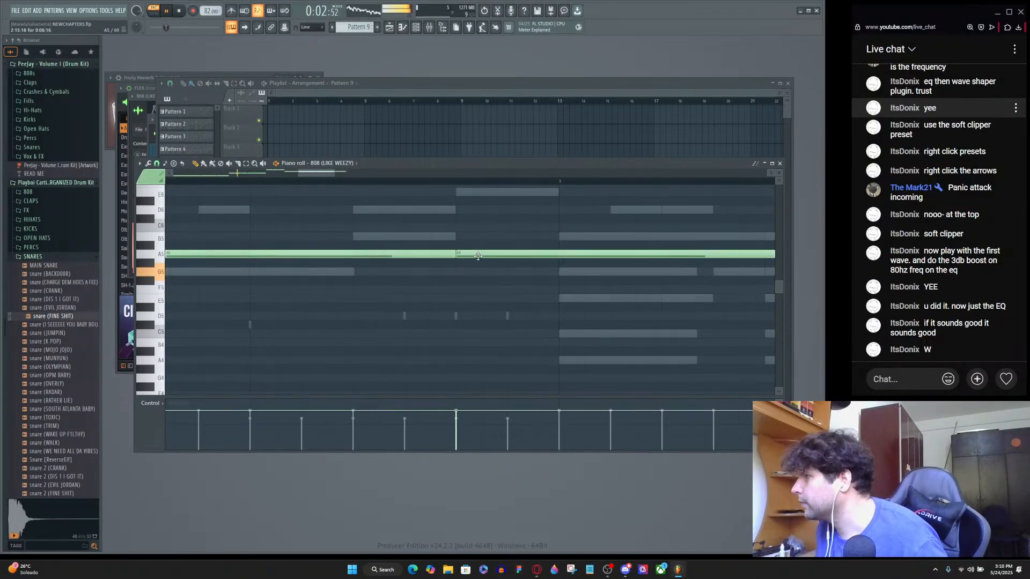
{"action": "scroll", "coordinate": [538, 290], "scroll_direction": "down", "scroll_amount": 4}
{"action": "scroll", "coordinate": [600, 278], "scroll_direction": "up", "scroll_amount": 4}
{"action": "left_click_drag", "start_coordinate": [639, 255], "coordinate": [288, 255]}
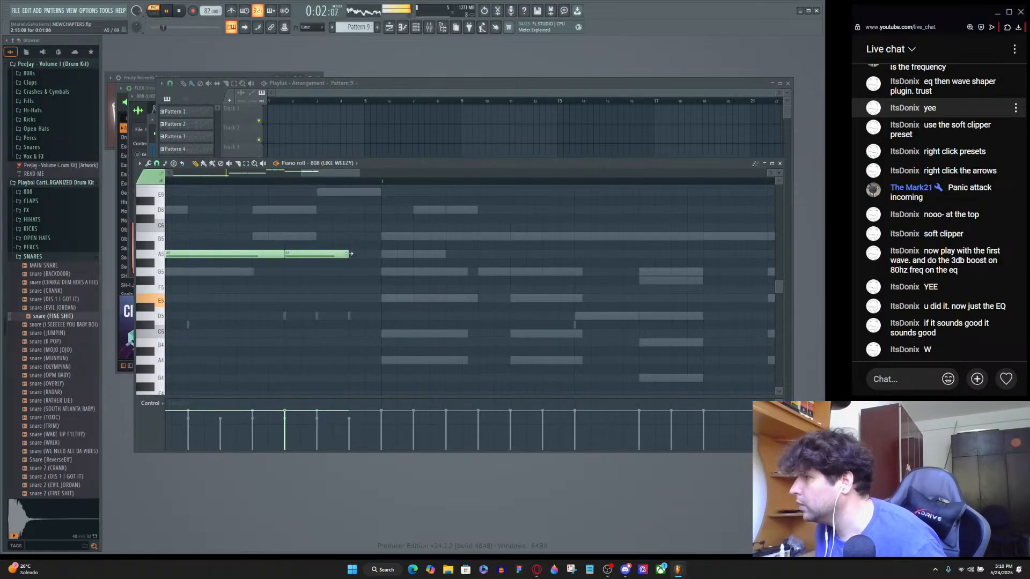
Replay the pattern, shorten the 808's first A5 note in bar 2, and place another A5 note directly after it.
{"action": "scroll", "coordinate": [297, 298], "scroll_direction": "down", "scroll_amount": 4}
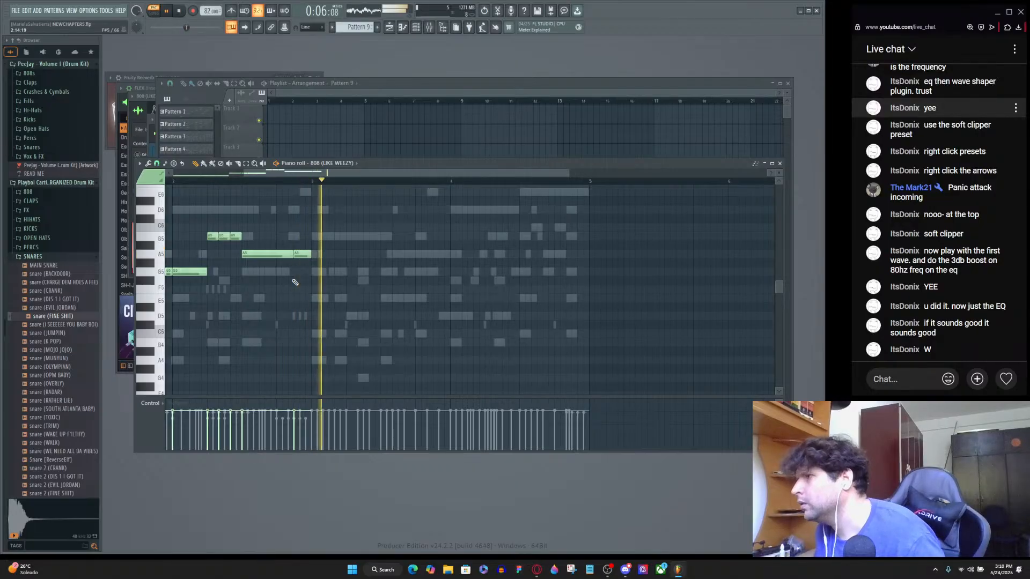
{"action": "scroll", "coordinate": [295, 277], "scroll_direction": "up", "scroll_amount": 4}
{"action": "key", "text": "space"}
{"action": "key", "text": "space"}
{"action": "left_click_drag", "start_coordinate": [308, 256], "coordinate": [241, 256]}
{"action": "left_click", "coordinate": [253, 256]}
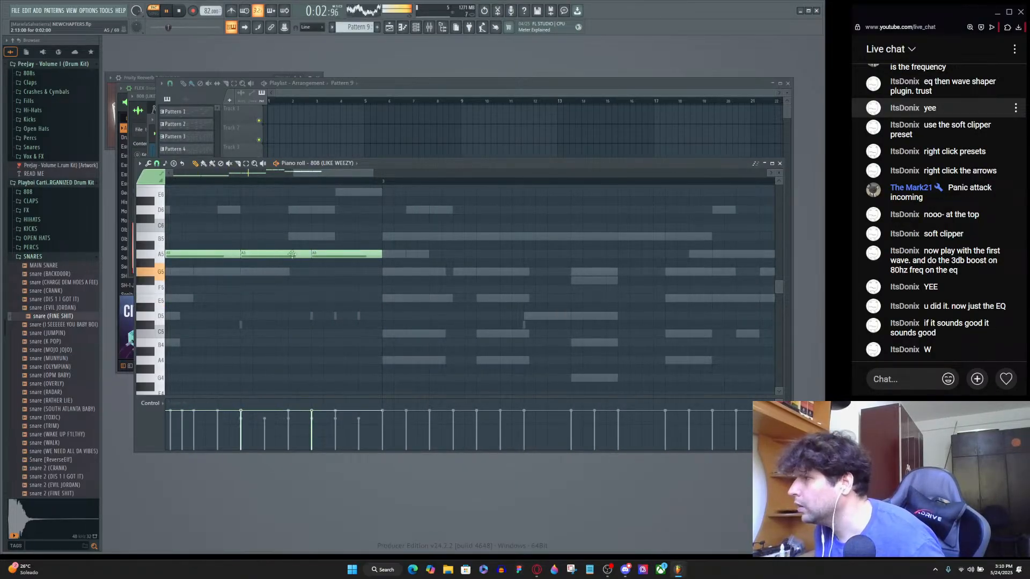
Delete the 808's last A5 note in bar 2 and refit the remaining two back to back, ending exactly at bar 3.
{"action": "right_click", "coordinate": [317, 255]}
{"action": "left_click_drag", "start_coordinate": [311, 255], "coordinate": [383, 255]}
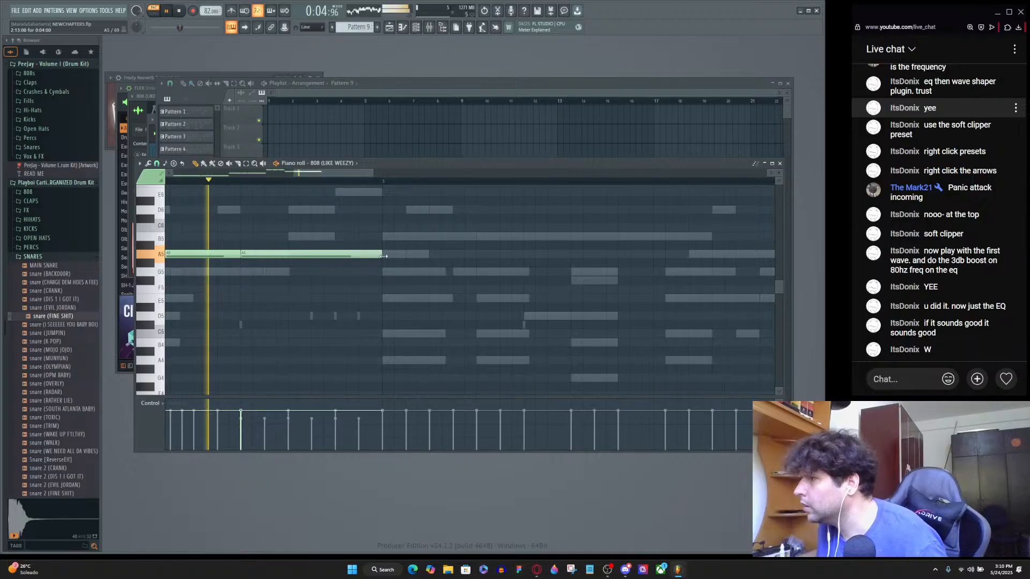
{"action": "left_click_drag", "start_coordinate": [301, 256], "coordinate": [350, 258]}
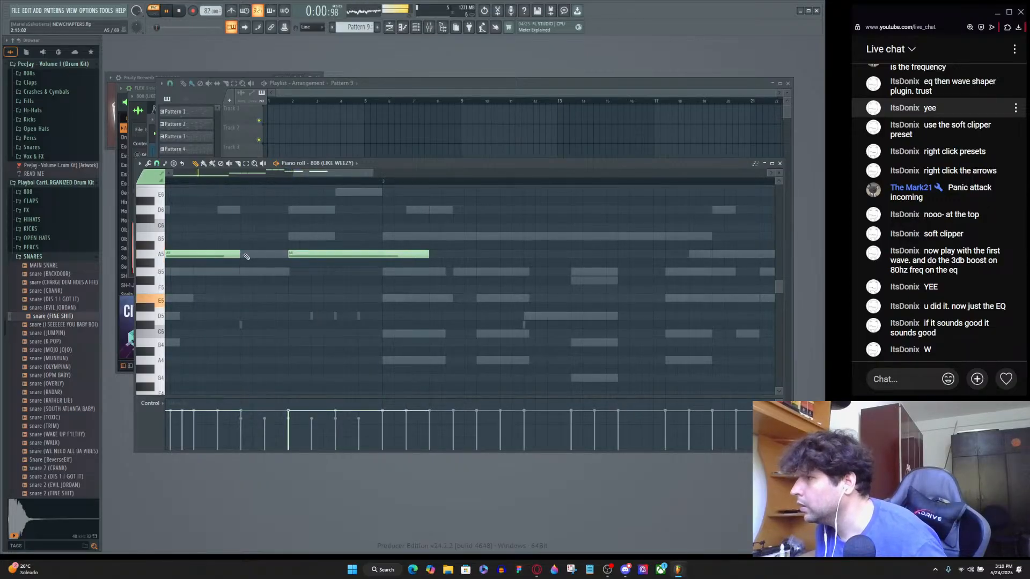
{"action": "left_click_drag", "start_coordinate": [424, 255], "coordinate": [411, 257]}
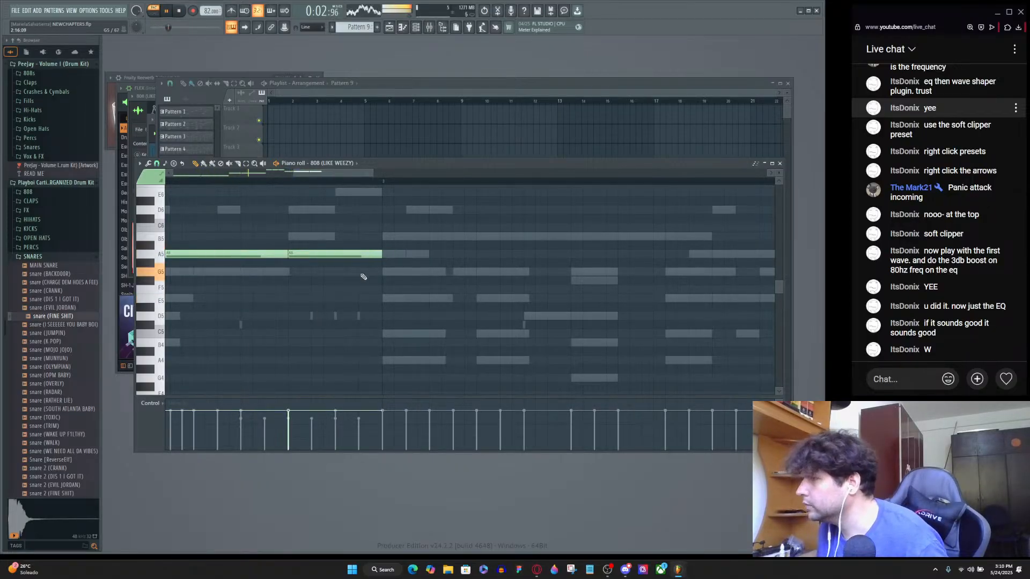
{"action": "scroll", "coordinate": [367, 275], "scroll_direction": "down", "scroll_amount": 3}
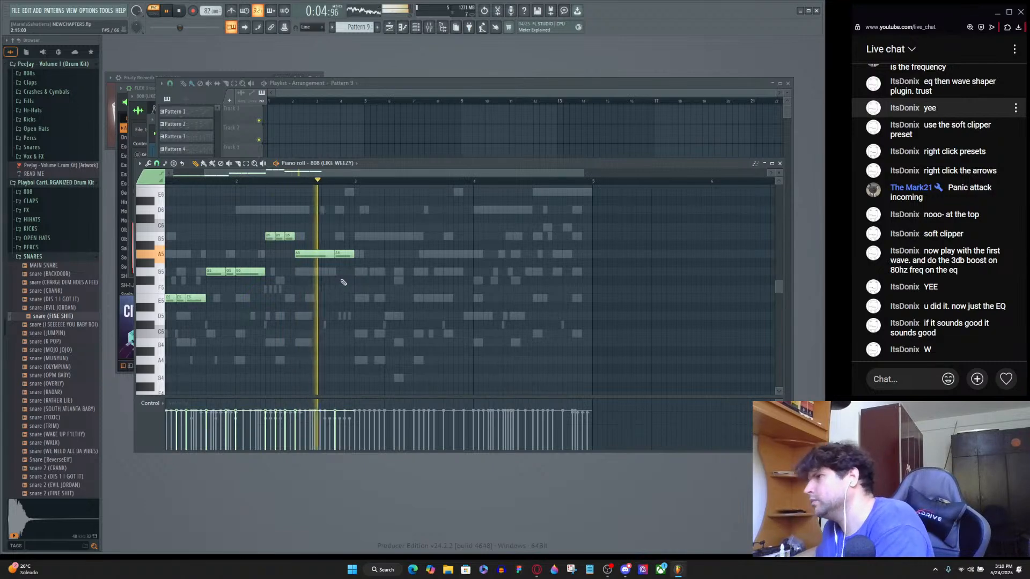
Place a B5 note on the 808 at the start of bar 3 and replay the pattern.
{"action": "key", "text": "space"}
{"action": "left_click", "coordinate": [356, 238]}
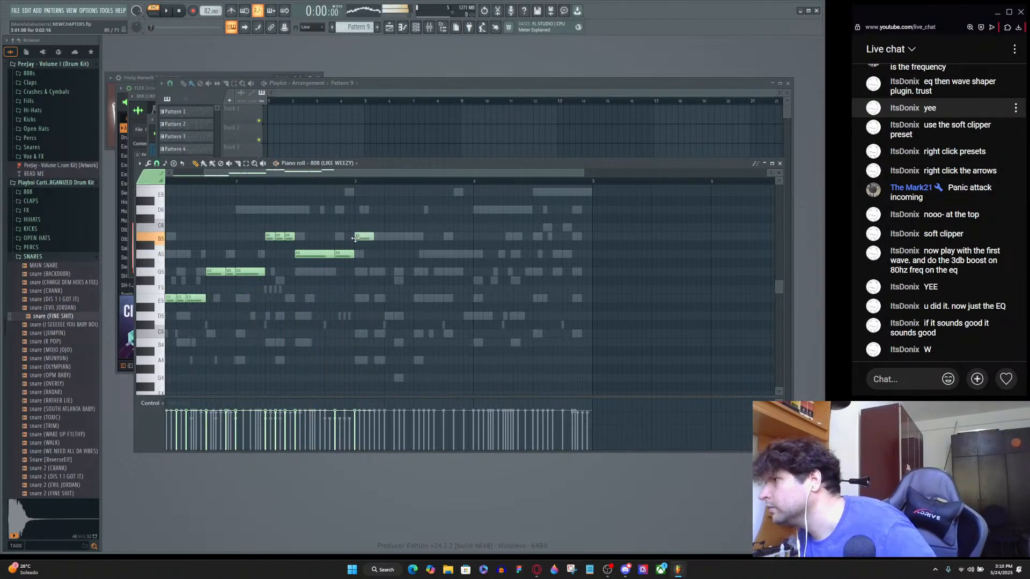
{"action": "key", "text": "space"}
Try transposing the three B5 notes of the 808 in bar 2 down to E5, and return them to B5.
{"action": "scroll", "coordinate": [251, 253], "scroll_direction": "up", "scroll_amount": 4}
{"action": "left_click_drag", "start_coordinate": [299, 216], "coordinate": [390, 251]}
{"action": "left_click_drag", "start_coordinate": [318, 237], "coordinate": [320, 299]}
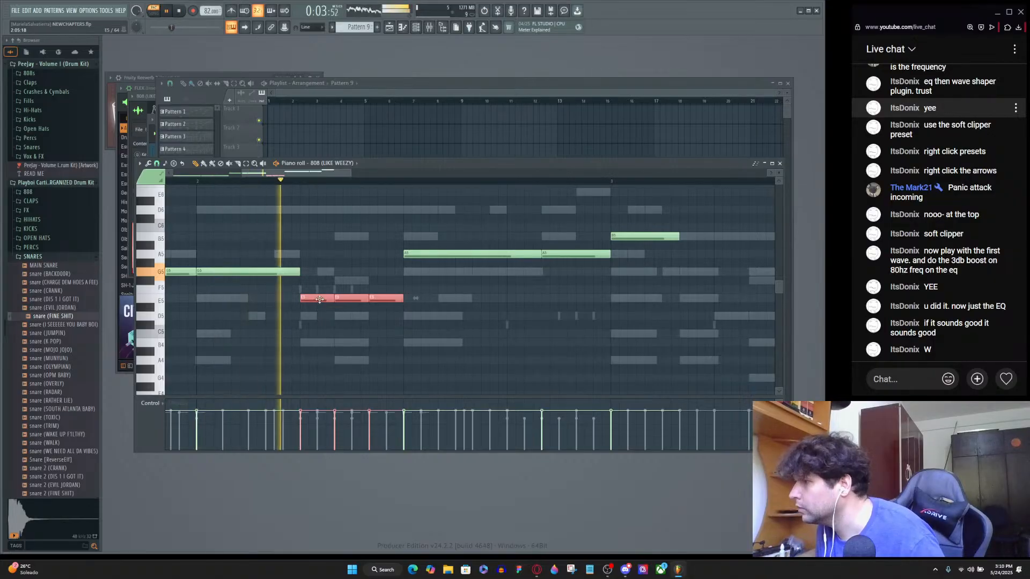
{"action": "left_click_drag", "start_coordinate": [320, 299], "coordinate": [340, 235]}
{"action": "scroll", "coordinate": [365, 248], "scroll_direction": "down", "scroll_amount": 4}
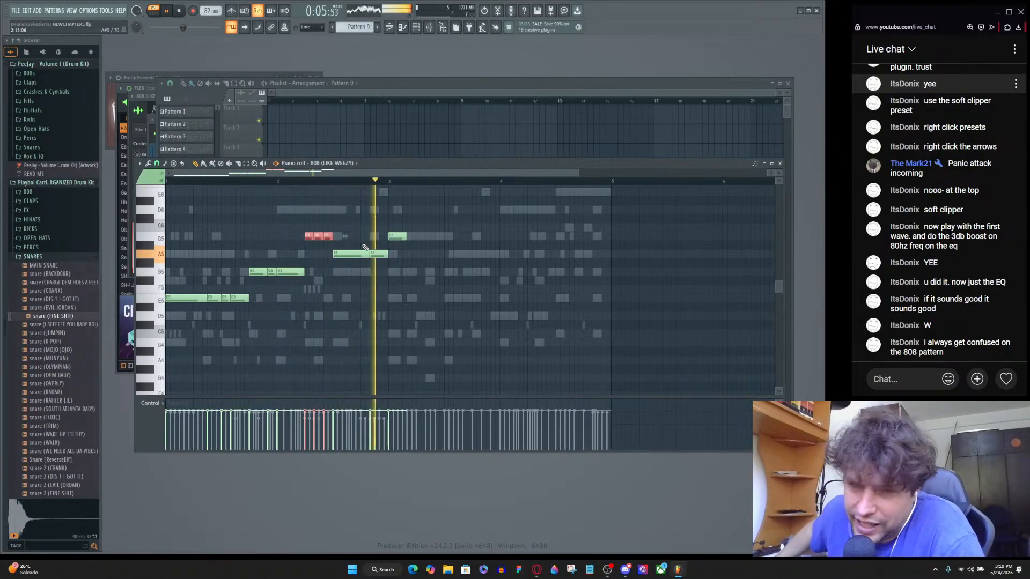
{"action": "key", "text": "space"}
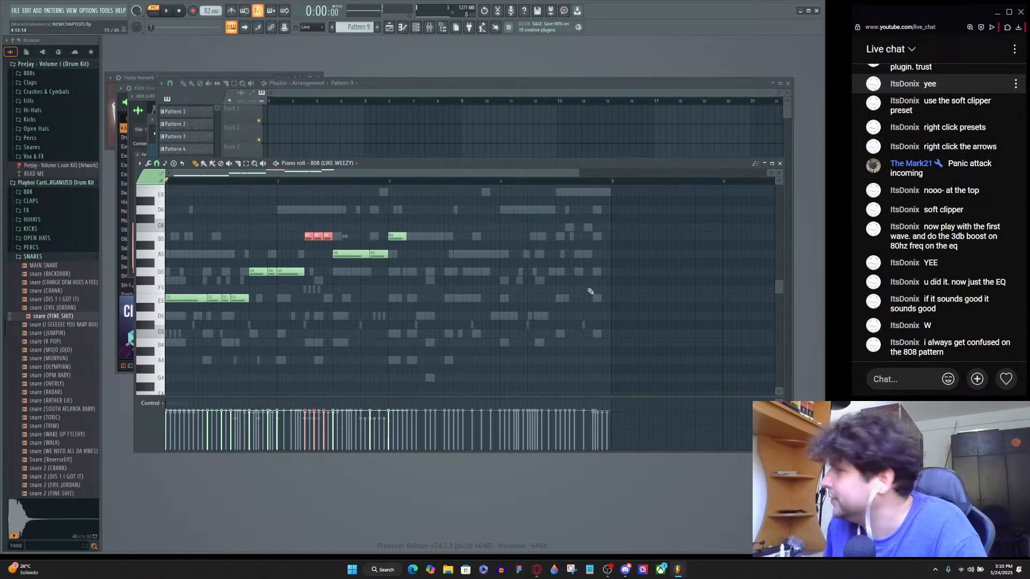
Replay the pattern and lengthen the 808's B5 note at the start of bar 3.
{"action": "key", "text": "space"}
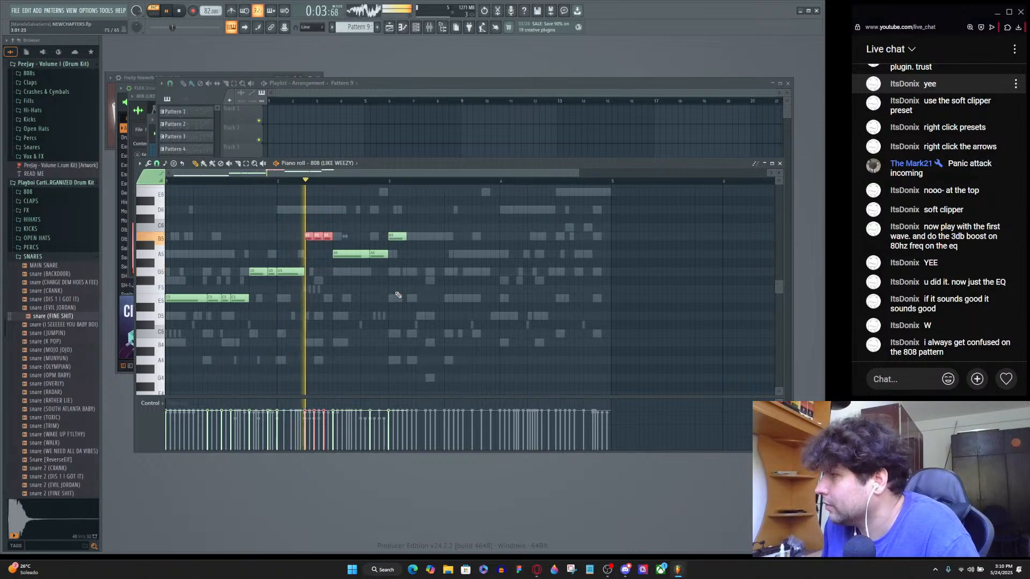
{"action": "scroll", "coordinate": [397, 296], "scroll_direction": "up", "scroll_amount": 2}
{"action": "scroll", "coordinate": [397, 295], "scroll_direction": "up", "scroll_amount": 2}
{"action": "left_click_drag", "start_coordinate": [441, 237], "coordinate": [517, 250]}
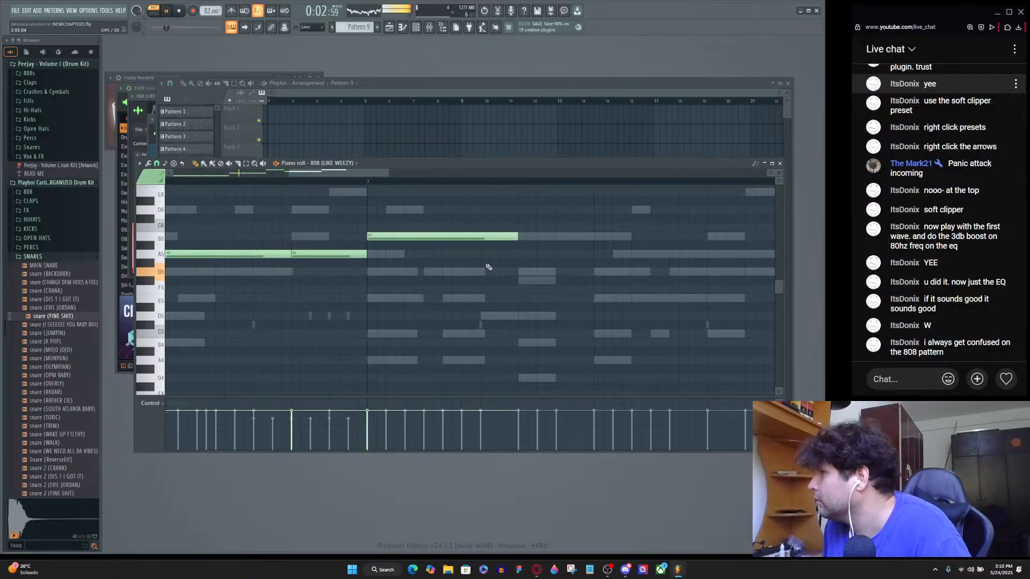
Add a D6 note to the 808 late in bar 3, crossing into bar 4, and transpose it down to A5.
{"action": "scroll", "coordinate": [477, 305], "scroll_direction": "up", "scroll_amount": 2}
{"action": "scroll", "coordinate": [477, 307], "scroll_direction": "down", "scroll_amount": 1}
{"action": "scroll", "coordinate": [477, 306], "scroll_direction": "down", "scroll_amount": 2}
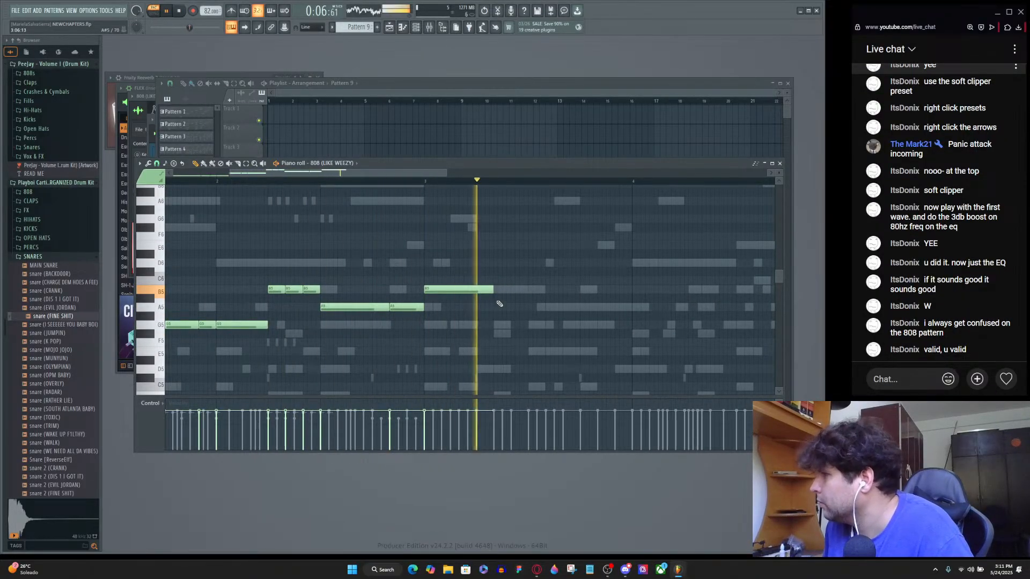
{"action": "left_click", "coordinate": [586, 263]}
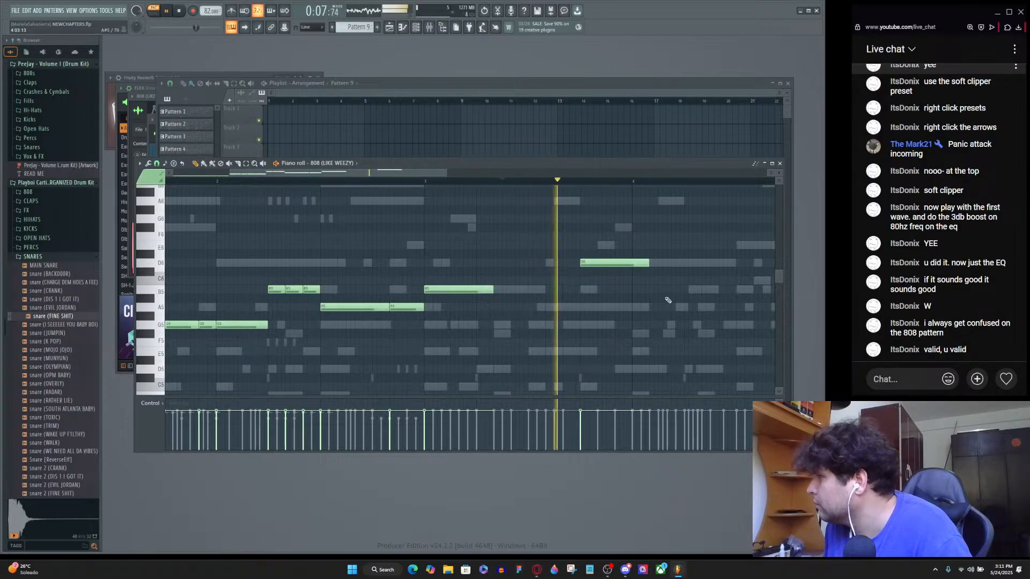
{"action": "left_click_drag", "start_coordinate": [615, 263], "coordinate": [612, 309]}
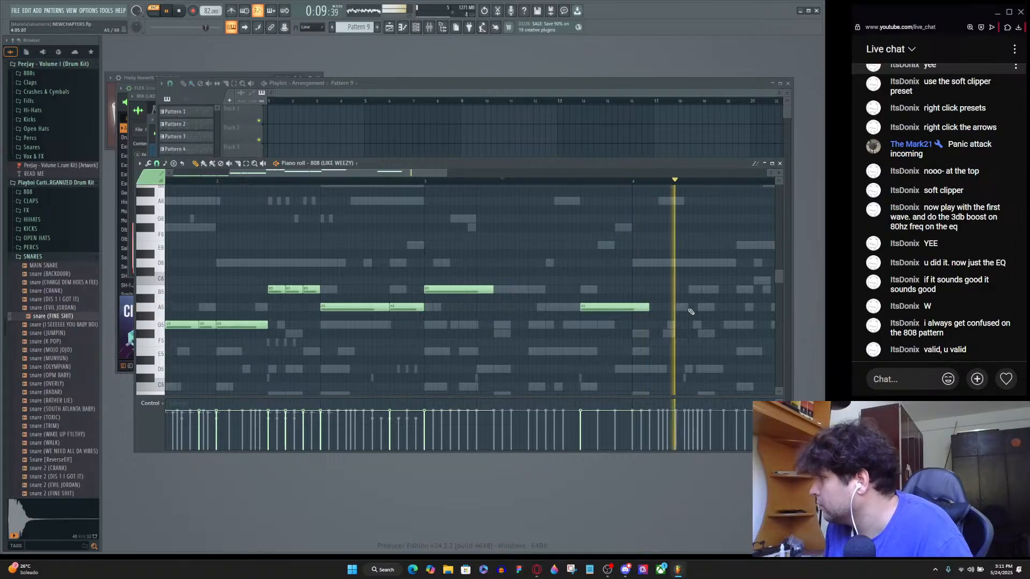
Add an A5 note to the 808 near the end of bar 4 and trim it to finish at bar 5.
{"action": "scroll", "coordinate": [698, 312], "scroll_direction": "down", "scroll_amount": 3}
{"action": "scroll", "coordinate": [631, 317], "scroll_direction": "up", "scroll_amount": 6}
{"action": "left_click", "coordinate": [666, 312]}
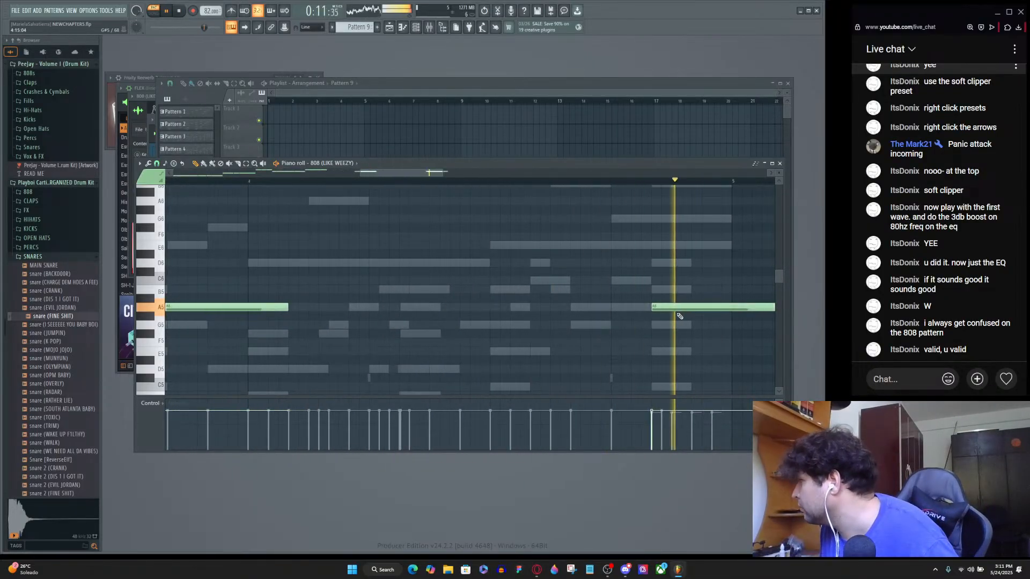
{"action": "scroll", "coordinate": [677, 314], "scroll_direction": "down", "scroll_amount": 3}
{"action": "left_click_drag", "start_coordinate": [738, 311], "coordinate": [692, 316]}
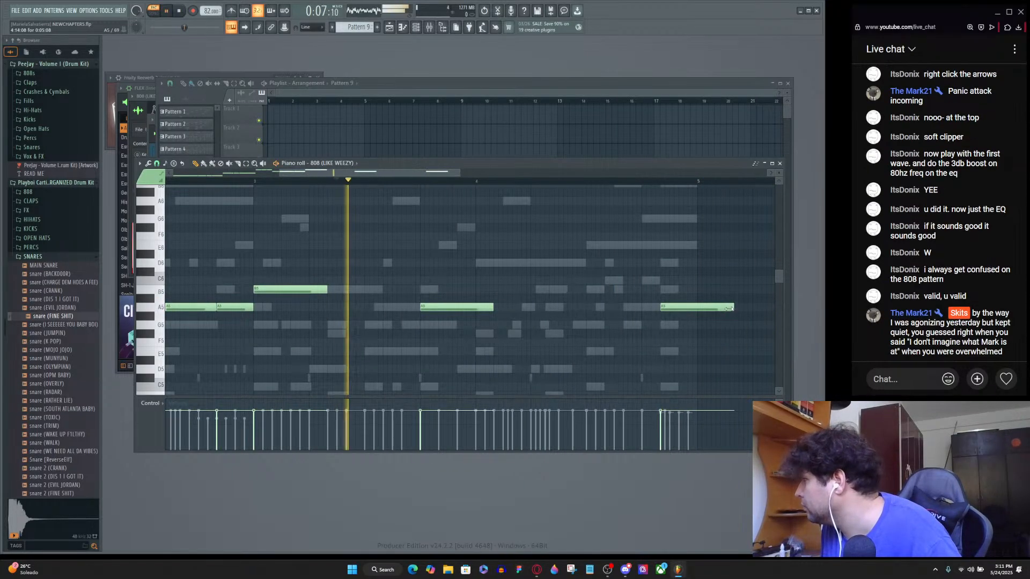
{"action": "scroll", "coordinate": [592, 338], "scroll_direction": "down", "scroll_amount": 3}
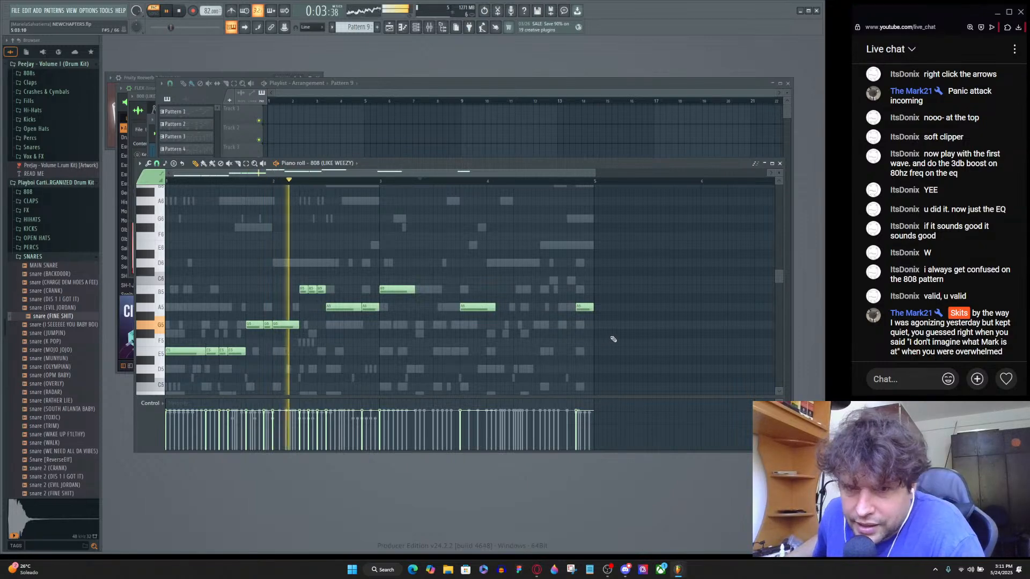
Stop playback, set the playback position to the start of bar 3, and listen to the 808 from there.
{"action": "key", "text": "space"}
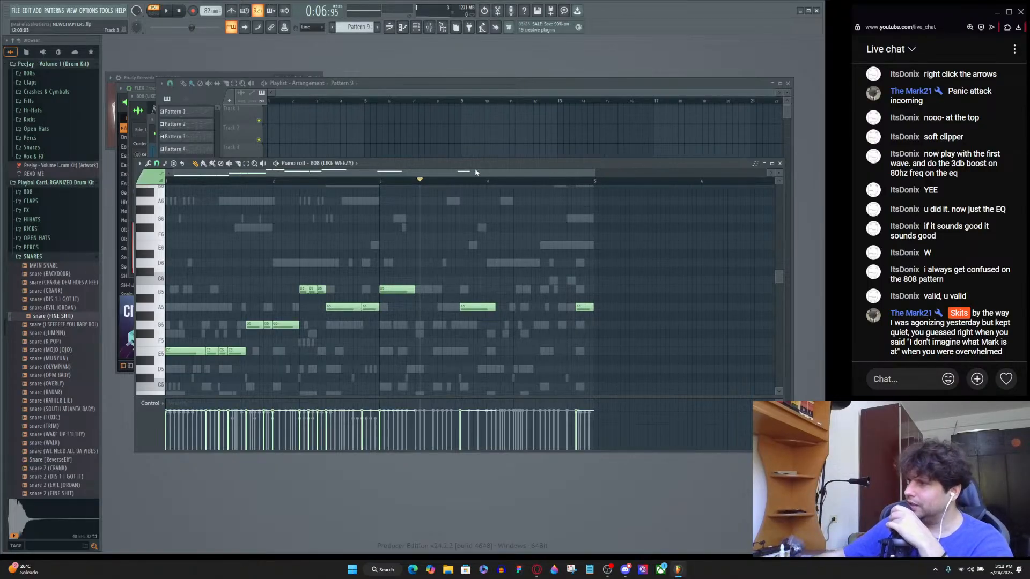
{"action": "left_click", "coordinate": [381, 182]}
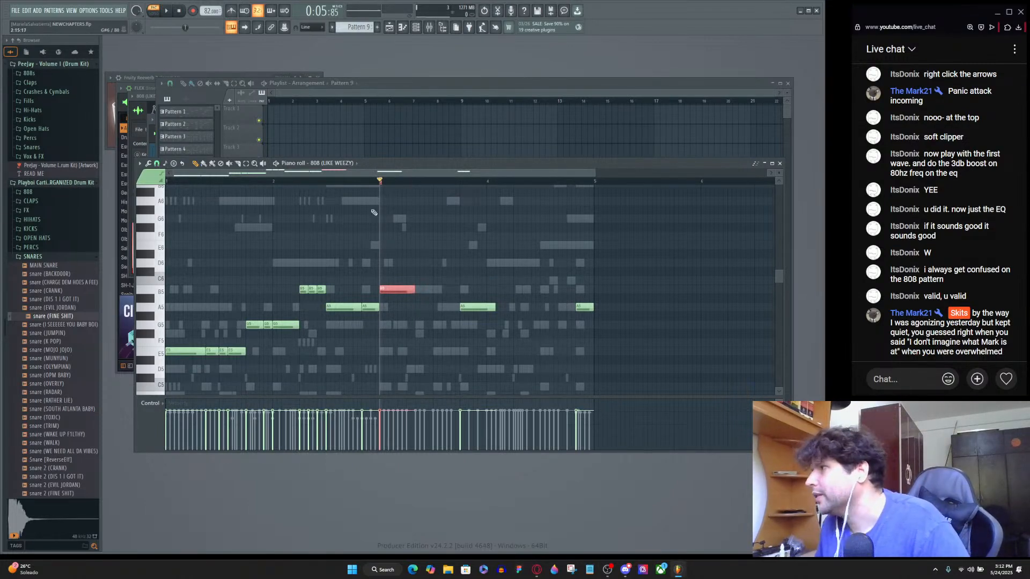
{"action": "scroll", "coordinate": [372, 217], "scroll_direction": "up", "scroll_amount": 8}
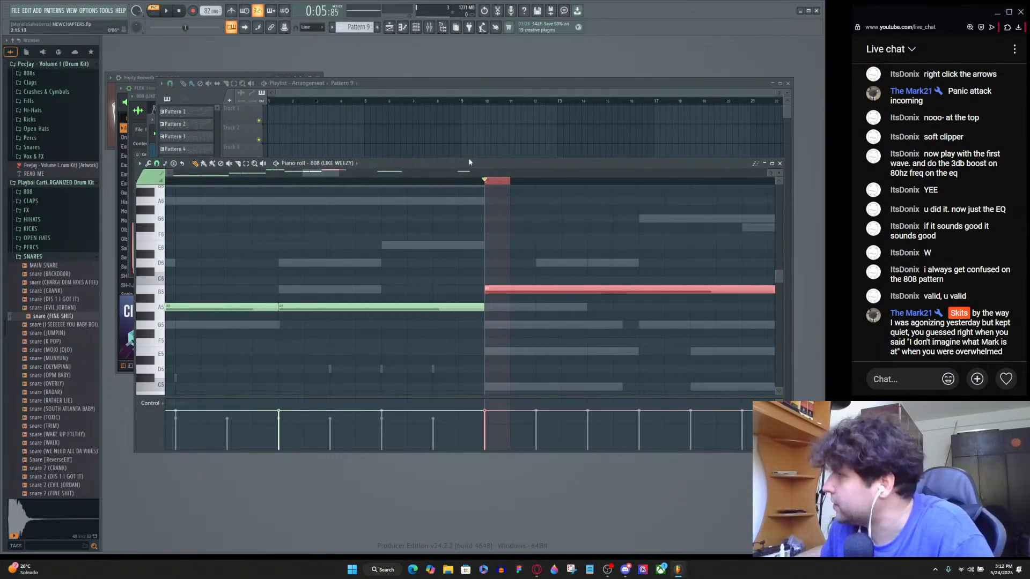
{"action": "scroll", "coordinate": [488, 241], "scroll_direction": "down", "scroll_amount": 8}
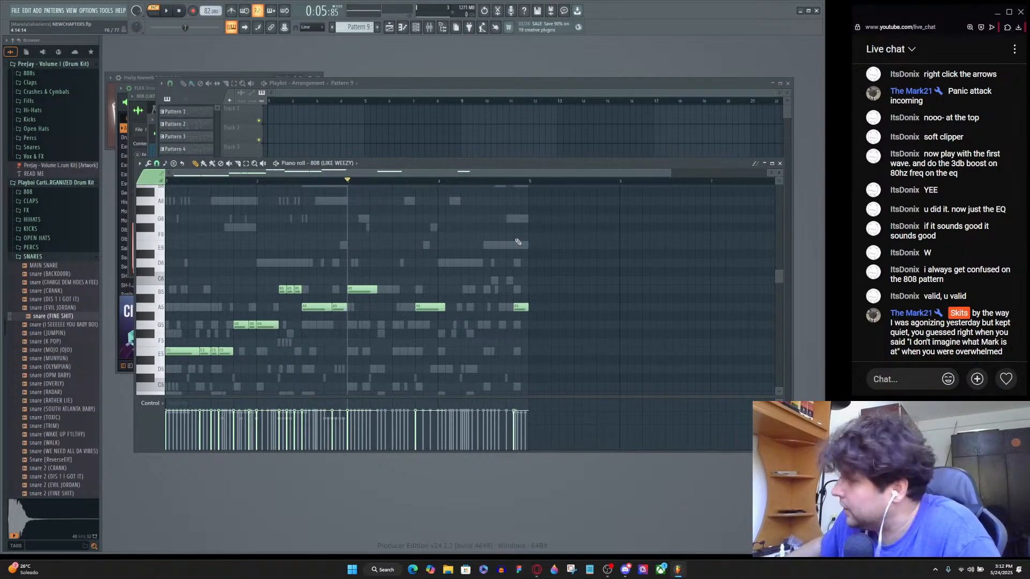
{"action": "key", "text": "space"}
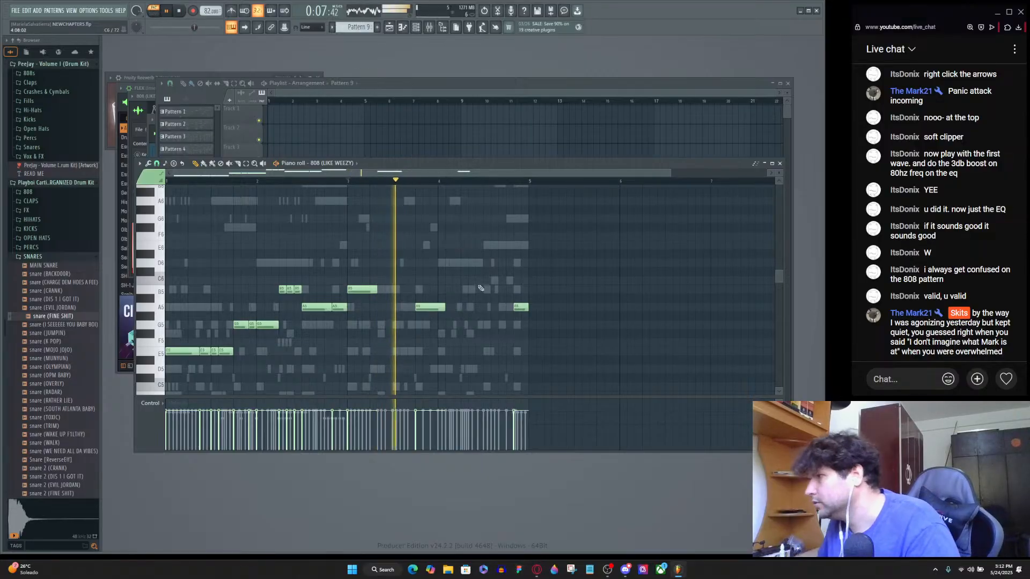
Add a D6 note to the 808 in bar 4 and an E6 note around the middle of bar 3.
{"action": "scroll", "coordinate": [483, 279], "scroll_direction": "up", "scroll_amount": 6}
{"action": "left_click", "coordinate": [542, 263]}
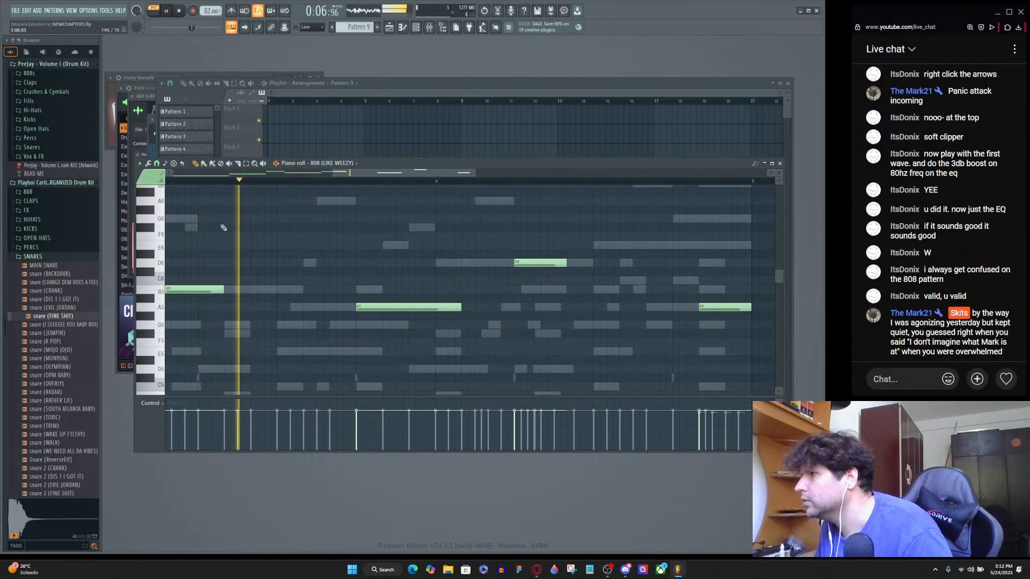
{"action": "left_click", "coordinate": [281, 245]}
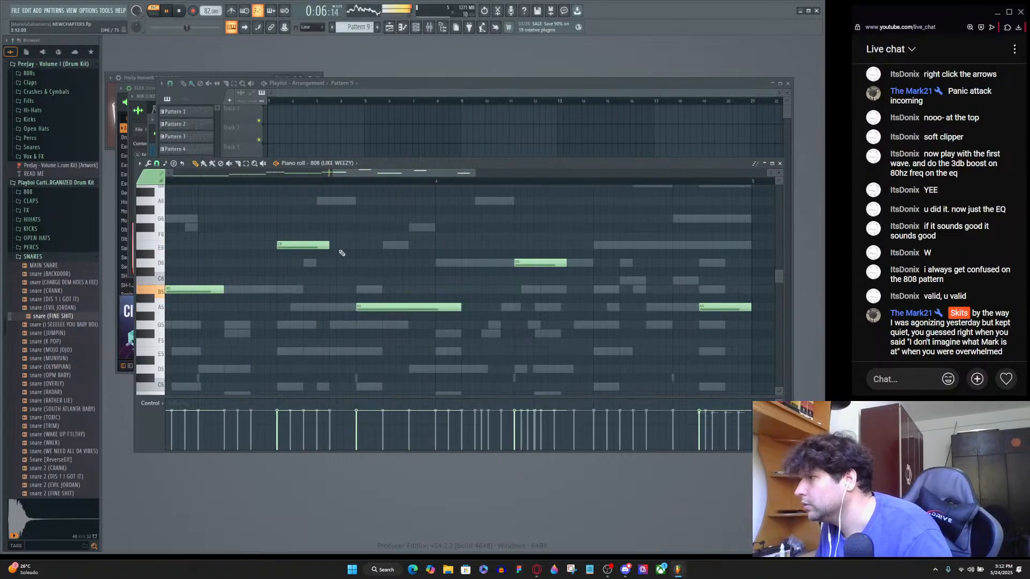
Try shortening the 808's E6 note in bar 3 with a second E6 note directly after it, and delete the second note.
{"action": "scroll", "coordinate": [342, 253], "scroll_direction": "up", "scroll_amount": 5}
{"action": "left_click_drag", "start_coordinate": [345, 244], "coordinate": [312, 245]}
{"action": "left_click", "coordinate": [314, 246]}
{"action": "scroll", "coordinate": [279, 278], "scroll_direction": "down", "scroll_amount": 4}
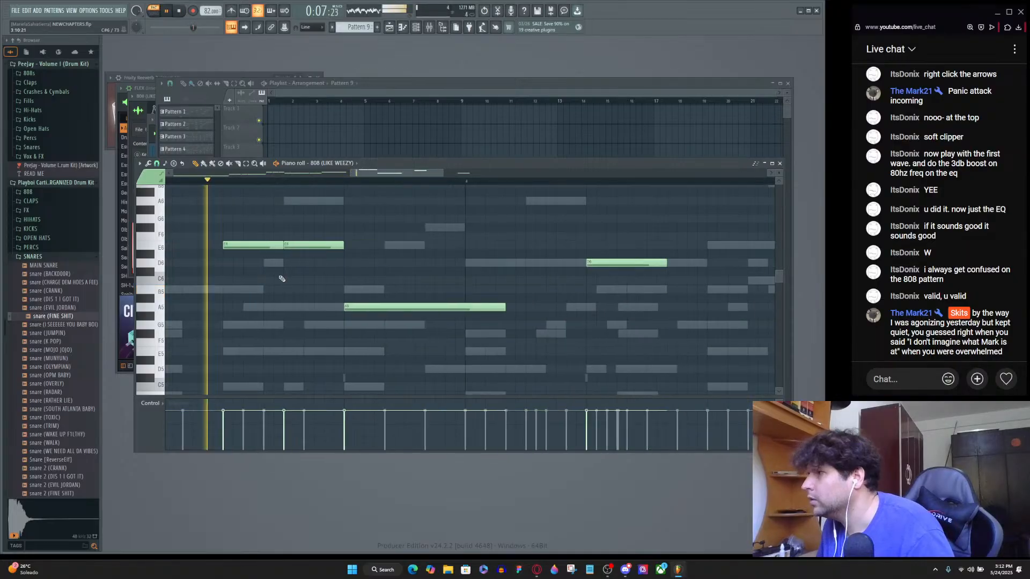
{"action": "right_click", "coordinate": [295, 245]}
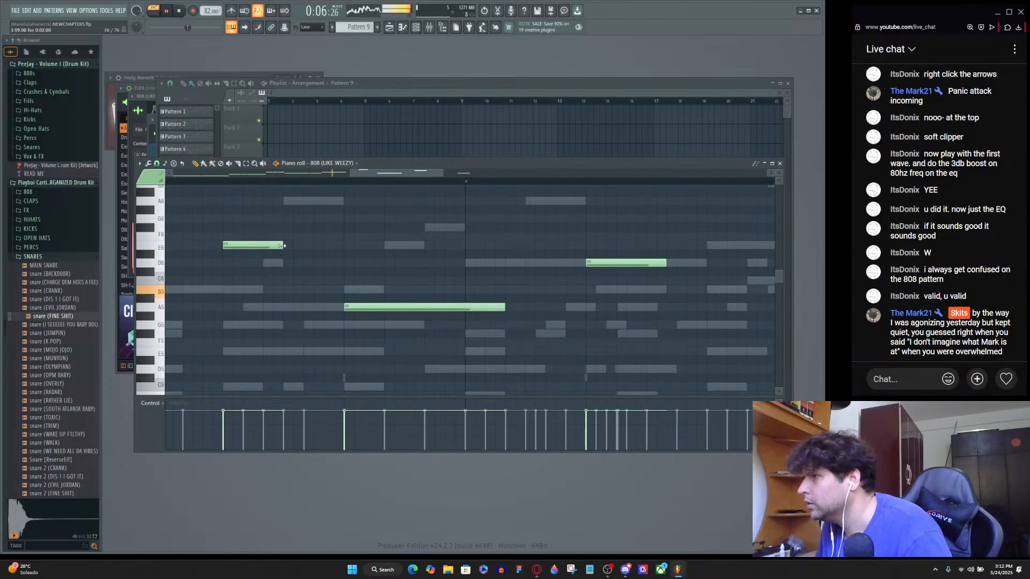
Place a second E6 note of equal length directly after the 808's lengthened E6 note in bar 3, and replay the pattern.
{"action": "left_click", "coordinate": [322, 245]}
{"action": "key", "text": "space"}
{"action": "key", "text": "space"}
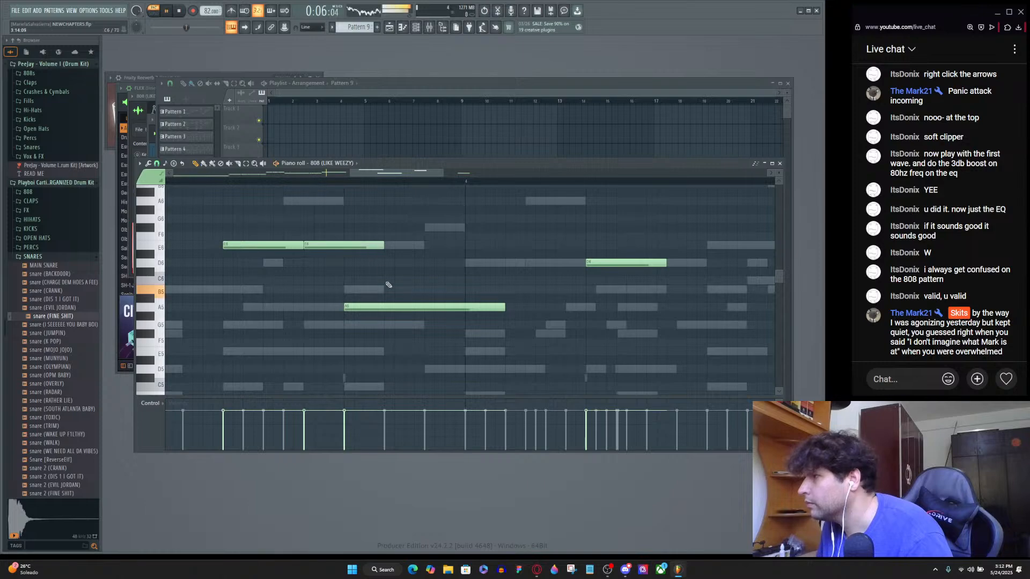
Move the 808's long A5 note in bar 3 up to E6 after the two E6 notes, and trim it to end at bar 4.
{"action": "left_click_drag", "start_coordinate": [381, 304], "coordinate": [425, 241]}
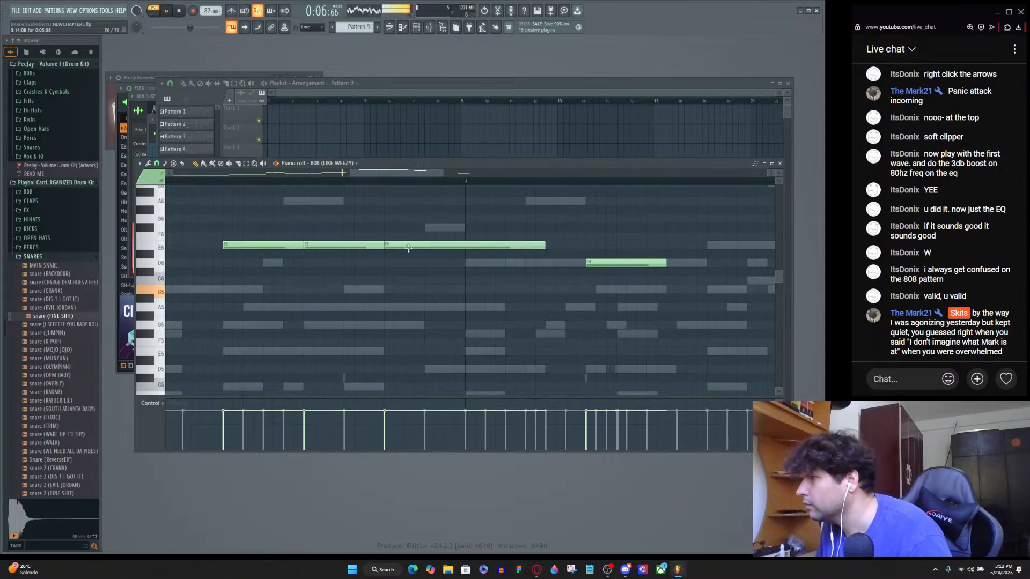
{"action": "scroll", "coordinate": [386, 262], "scroll_direction": "up", "scroll_amount": 3}
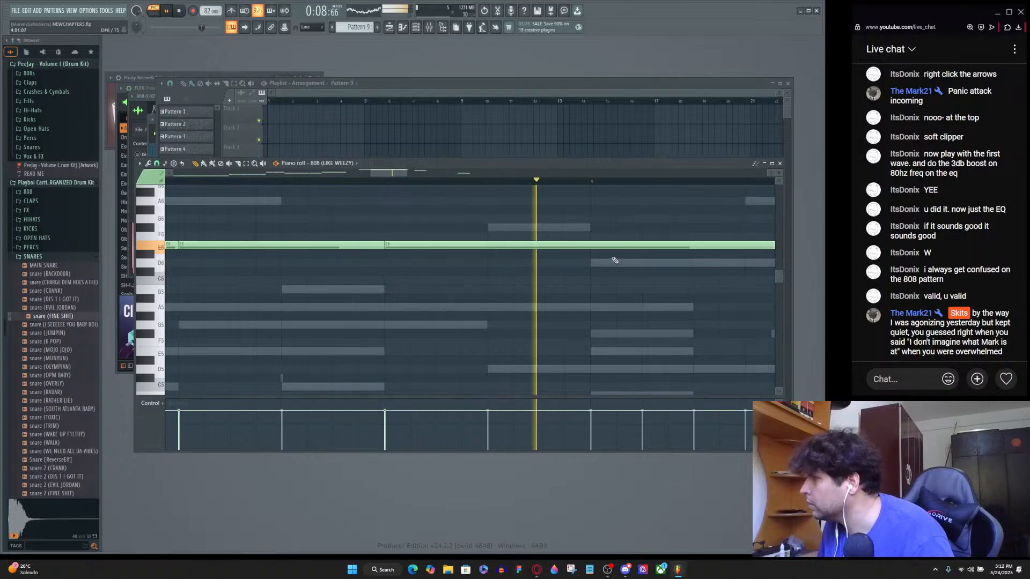
{"action": "scroll", "coordinate": [590, 262], "scroll_direction": "down", "scroll_amount": 3}
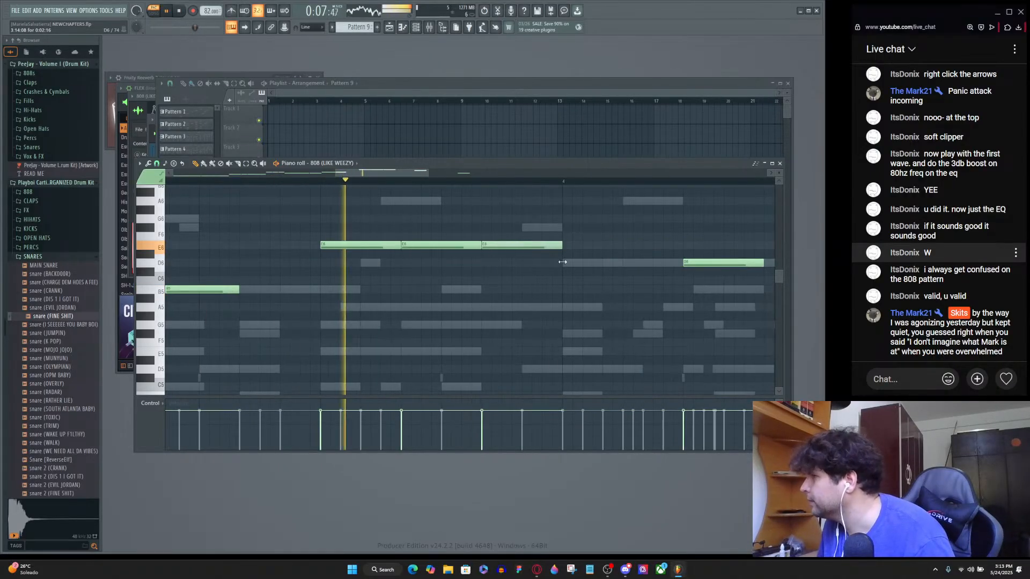
Add a D6 note to the 808 at the start of bar 4 and transpose the third E6 note before it to D6.
{"action": "left_click", "coordinate": [564, 263]}
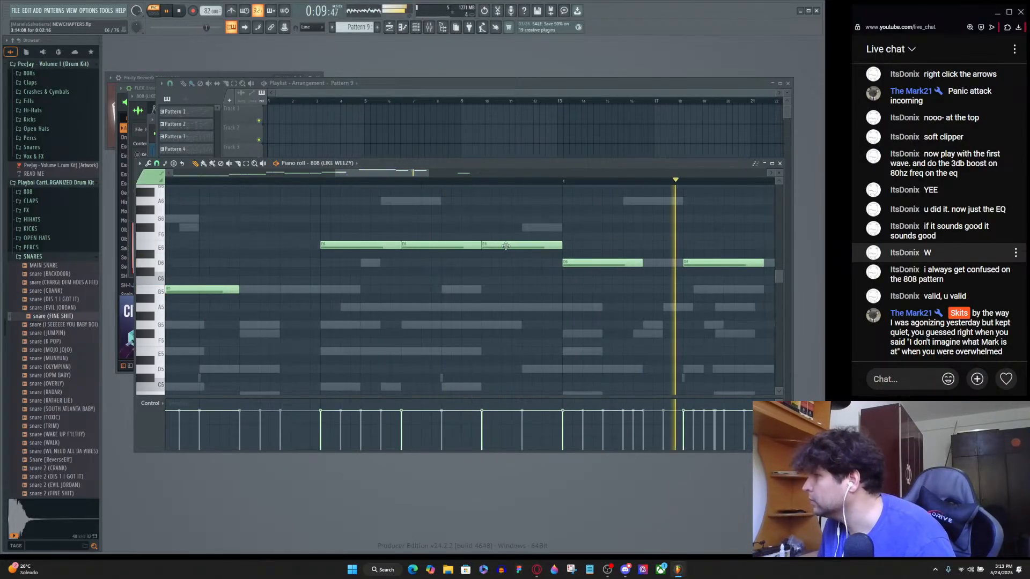
{"action": "left_click_drag", "start_coordinate": [509, 246], "coordinate": [510, 263]}
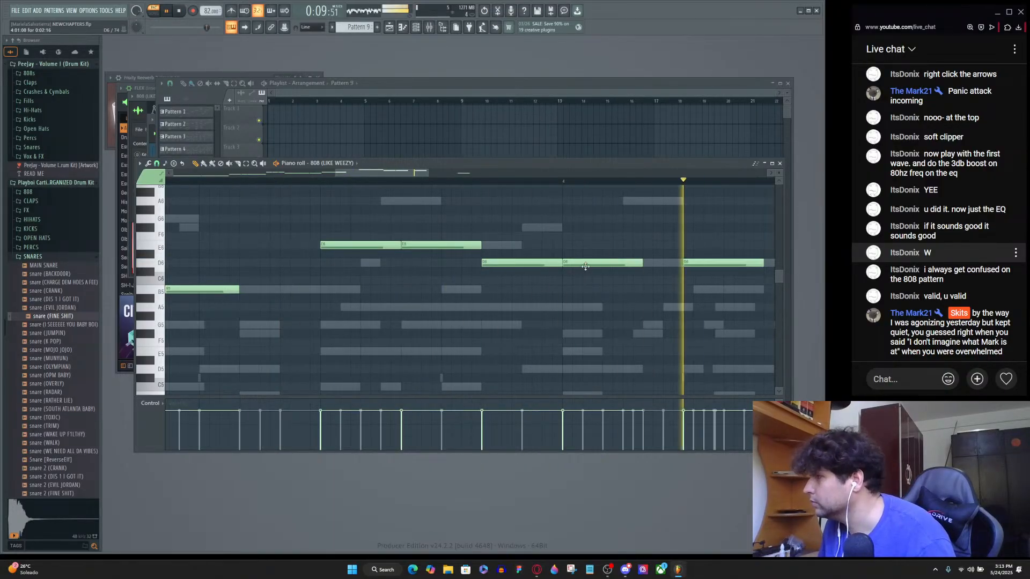
Lengthen the 808's D6 note at the start of bar 4 until it meets the next D6 note.
{"action": "scroll", "coordinate": [657, 266], "scroll_direction": "down", "scroll_amount": 3}
{"action": "scroll", "coordinate": [655, 266], "scroll_direction": "up", "scroll_amount": 5}
{"action": "left_click_drag", "start_coordinate": [635, 264], "coordinate": [703, 264]}
{"action": "scroll", "coordinate": [542, 301], "scroll_direction": "down", "scroll_amount": 6}
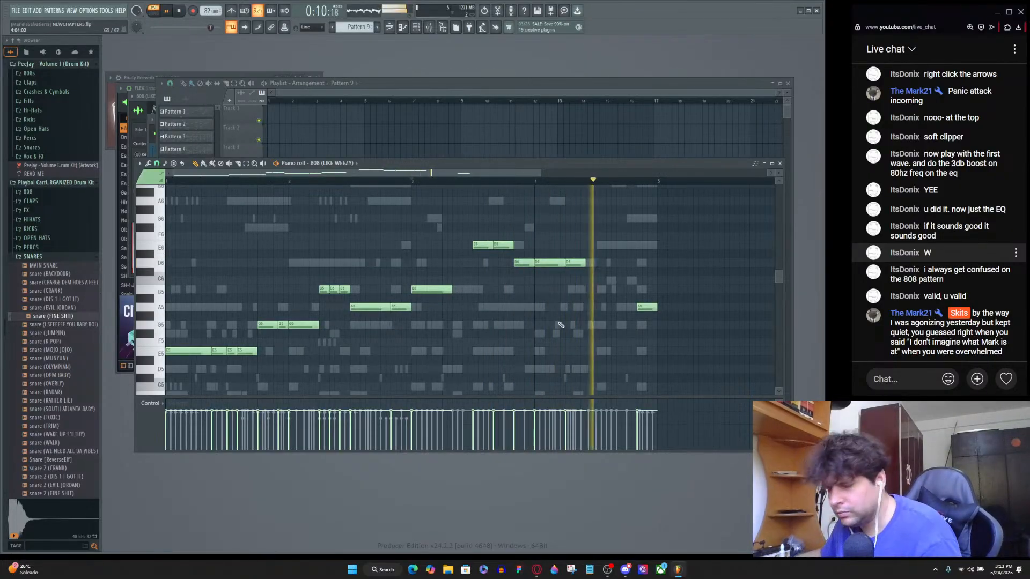
{"action": "scroll", "coordinate": [649, 271], "scroll_direction": "up", "scroll_amount": 6}
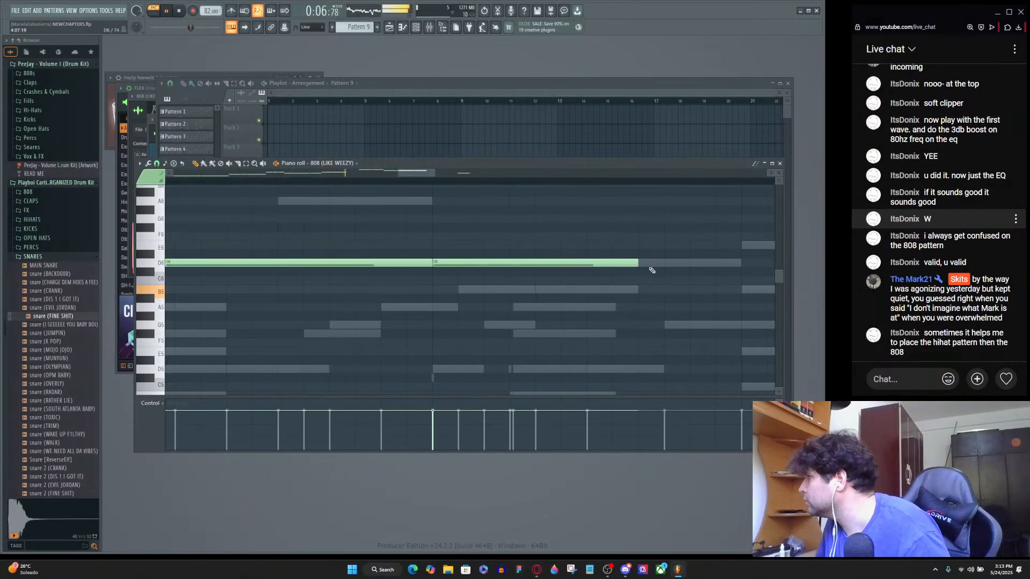
Shorten the 808's second D6 note in bar 4, add another D6 after it lengthened to the guide note's end, and replay the pattern.
{"action": "left_click_drag", "start_coordinate": [636, 263], "coordinate": [544, 283]}
{"action": "left_click", "coordinate": [558, 266]}
{"action": "left_click_drag", "start_coordinate": [637, 264], "coordinate": [739, 269]}
{"action": "scroll", "coordinate": [464, 303], "scroll_direction": "down", "scroll_amount": 6}
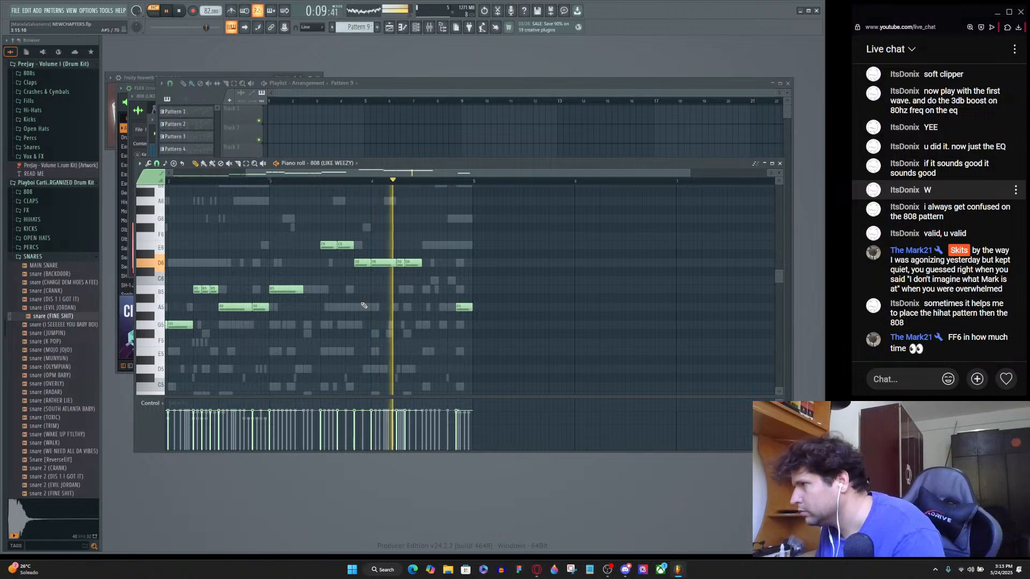
{"action": "key", "text": "space"}
{"action": "key", "text": "space"}
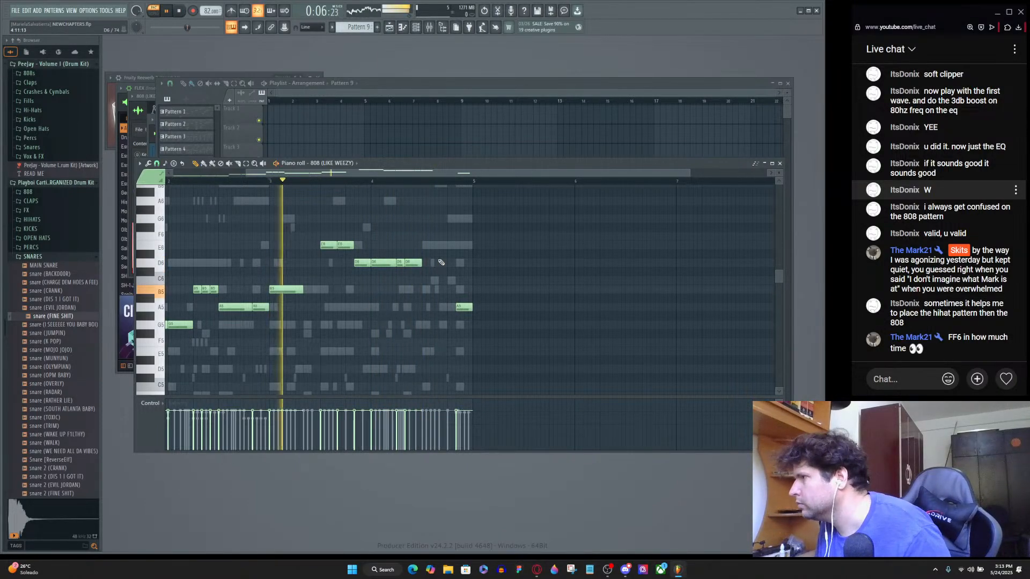
Add a long G6 note to the 808 in bar 4, filling the gap between the last D6 and the A5.
{"action": "scroll", "coordinate": [437, 263], "scroll_direction": "up", "scroll_amount": 4}
{"action": "left_click_drag", "start_coordinate": [407, 210], "coordinate": [532, 227]}
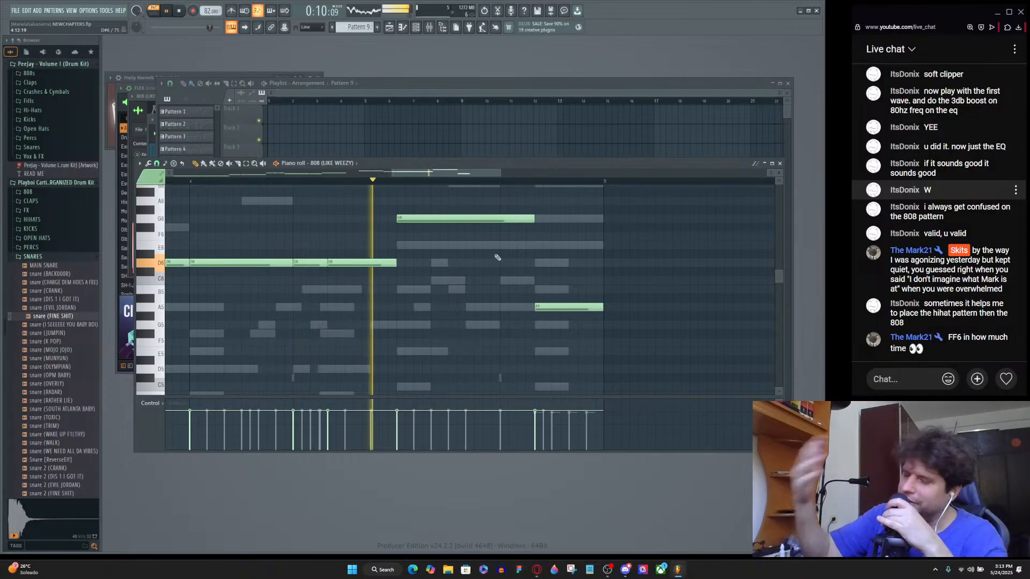
{"action": "key", "text": "space"}
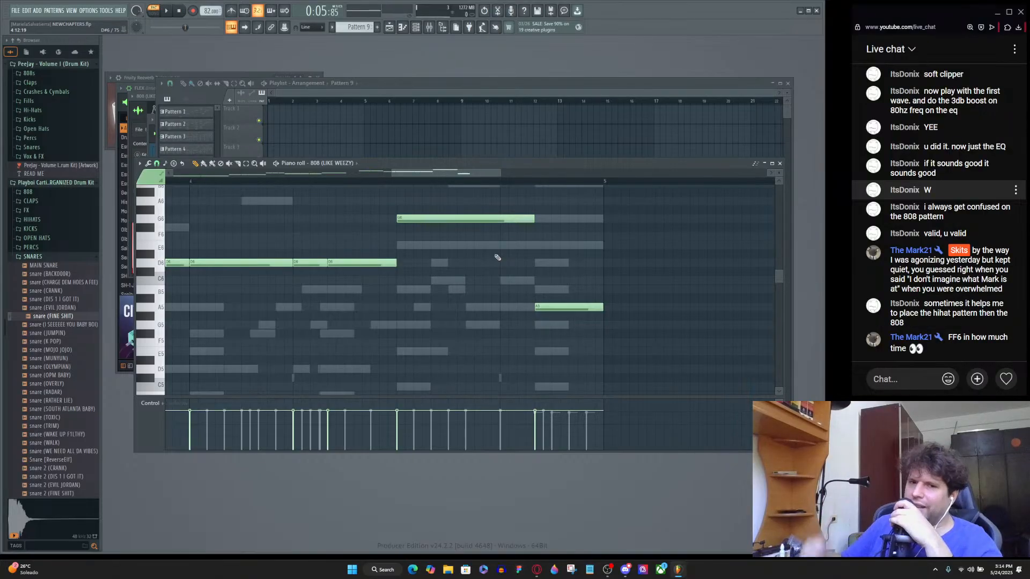
Save the project and open the recent project NEWCHAPTER2.flp.
{"action": "key", "text": "ctrl+s"}
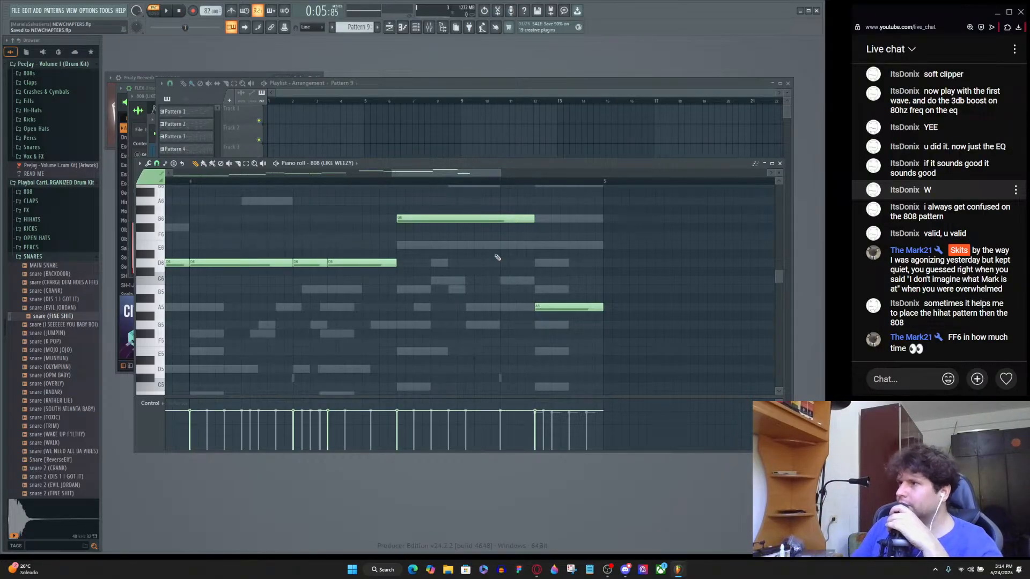
{"action": "left_click", "coordinate": [16, 11]}
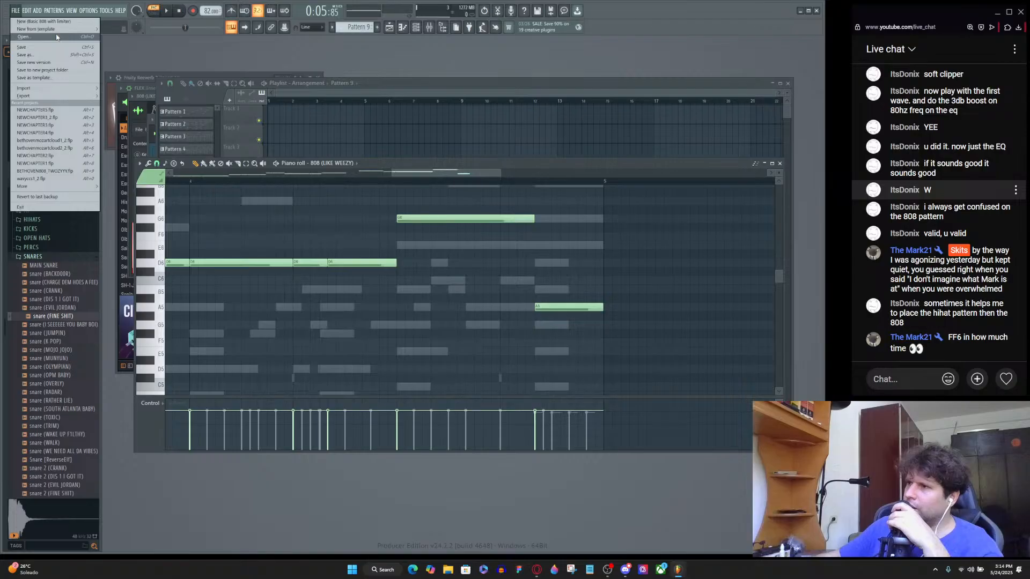
{"action": "left_click", "coordinate": [37, 156]}
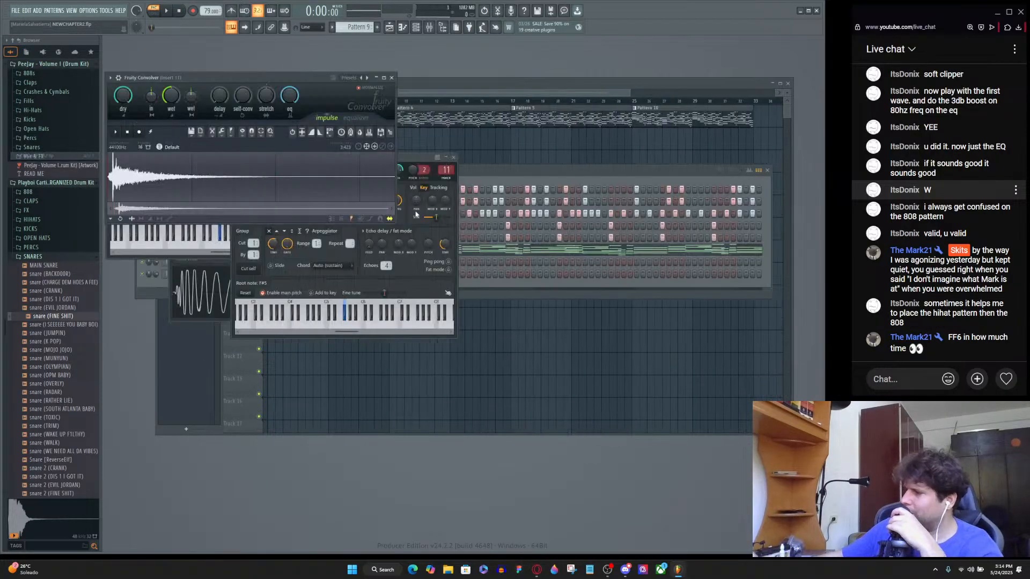
{"action": "left_click", "coordinate": [15, 10]}
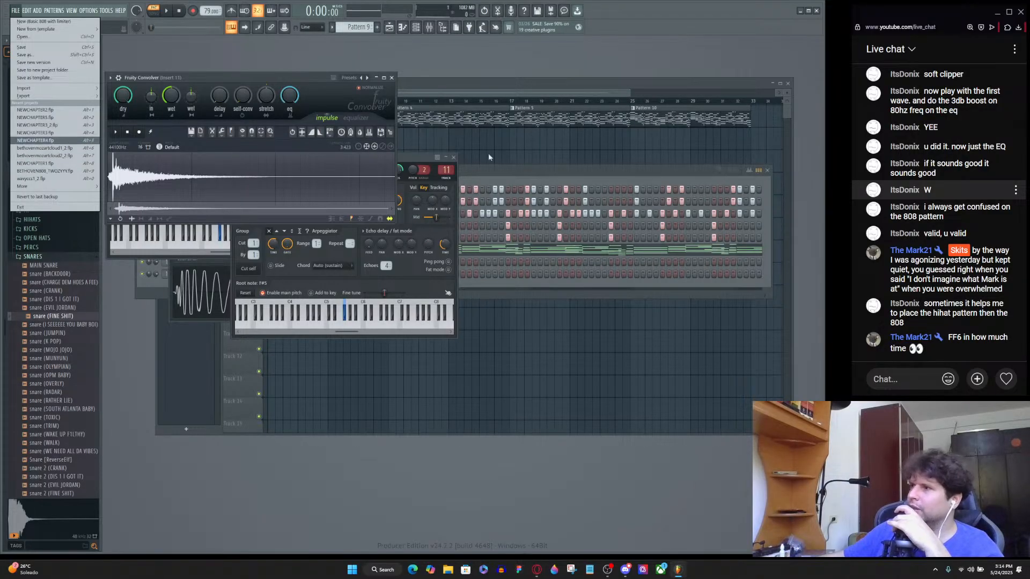
Bring the playlist forward to view the whole arrangement, and show Pattern 1's channels in the channel rack.
{"action": "left_click", "coordinate": [532, 96]}
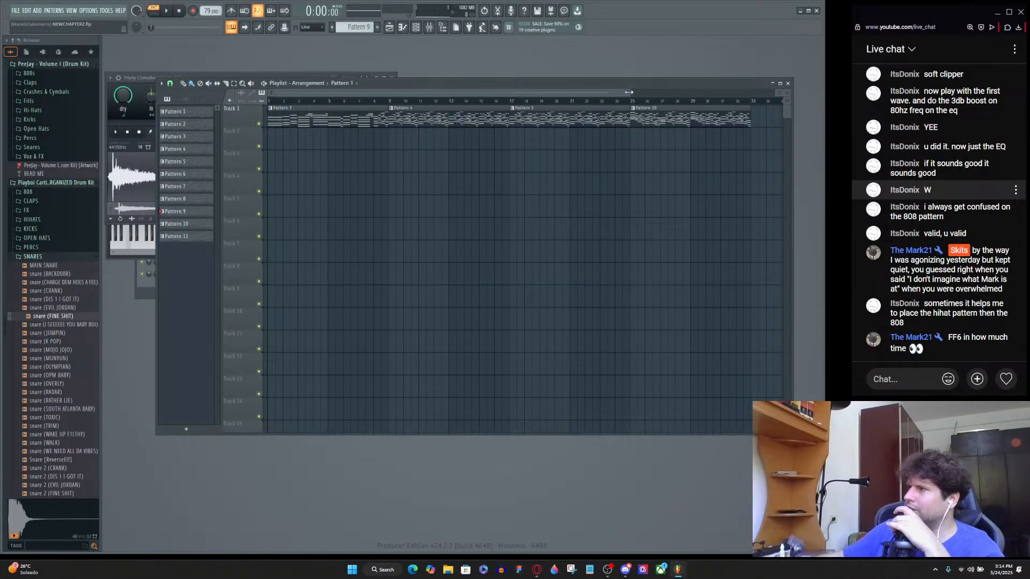
{"action": "left_click_drag", "start_coordinate": [629, 92], "coordinate": [687, 134]}
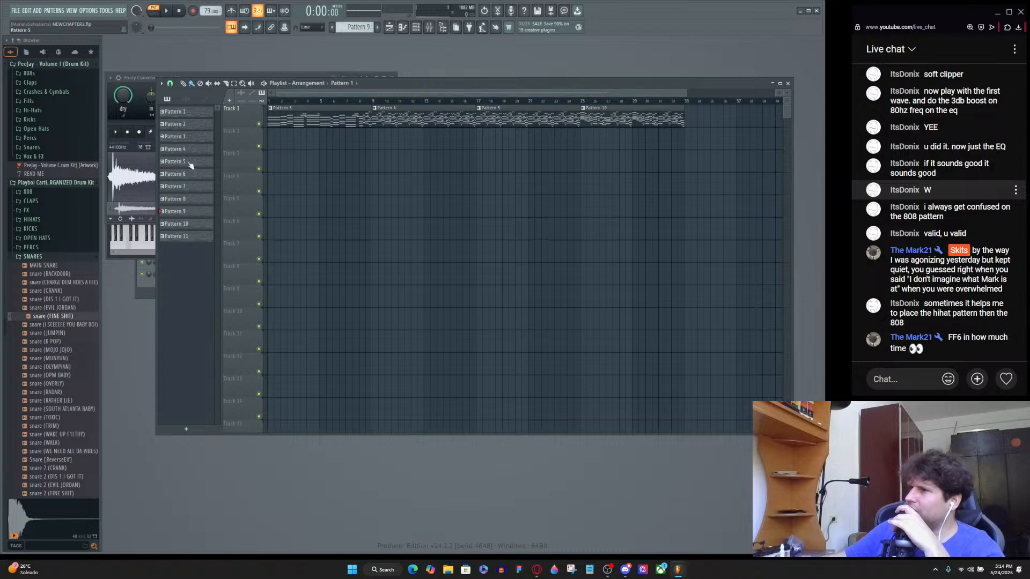
{"action": "left_click", "coordinate": [185, 112]}
{"action": "left_click", "coordinate": [168, 11]}
{"action": "key", "text": "F6"}
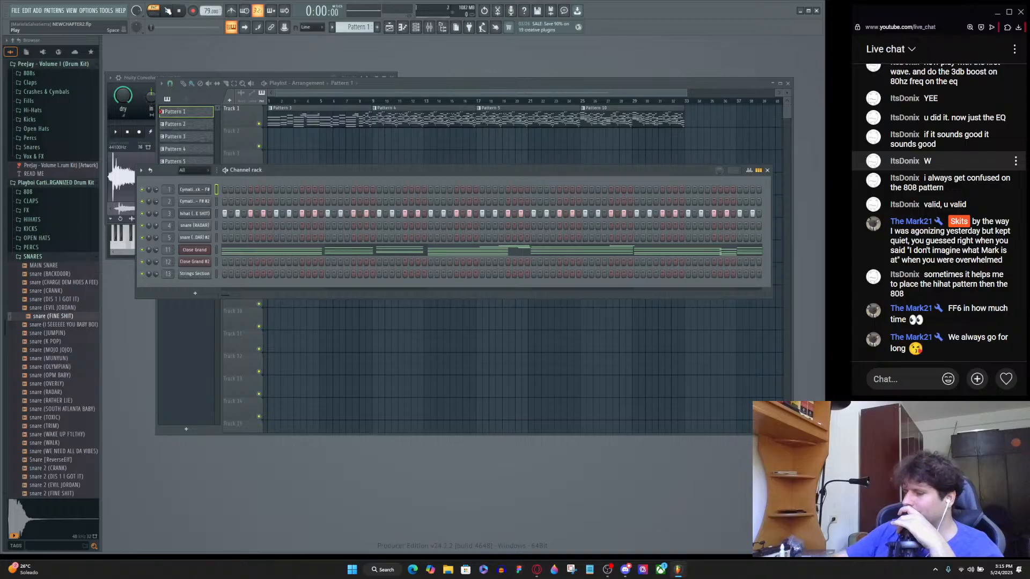
Switch to the Opera browser and run a Google image search for "nujabes".
{"action": "key", "text": "alt+Tab"}
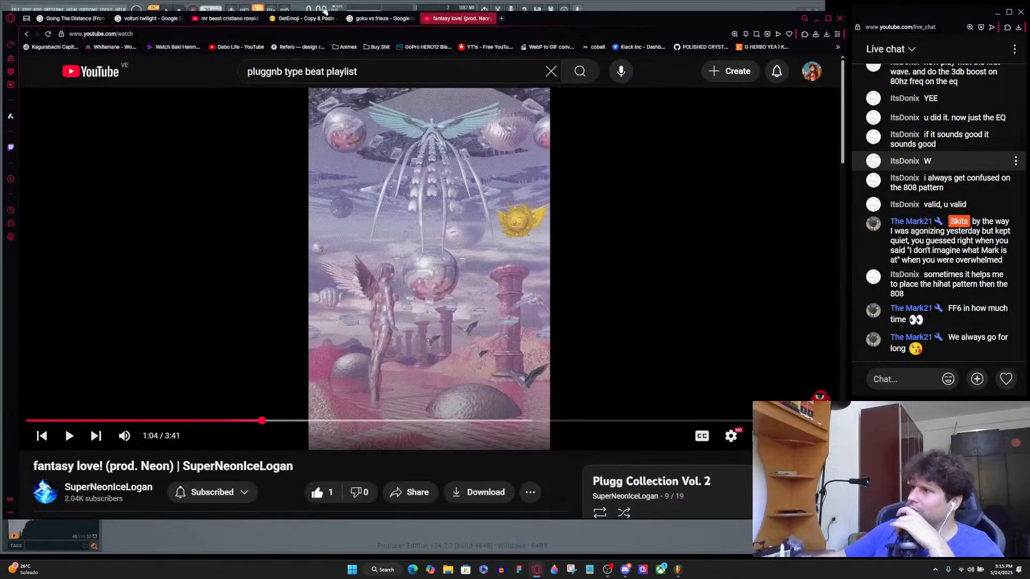
{"action": "left_click", "coordinate": [380, 18]}
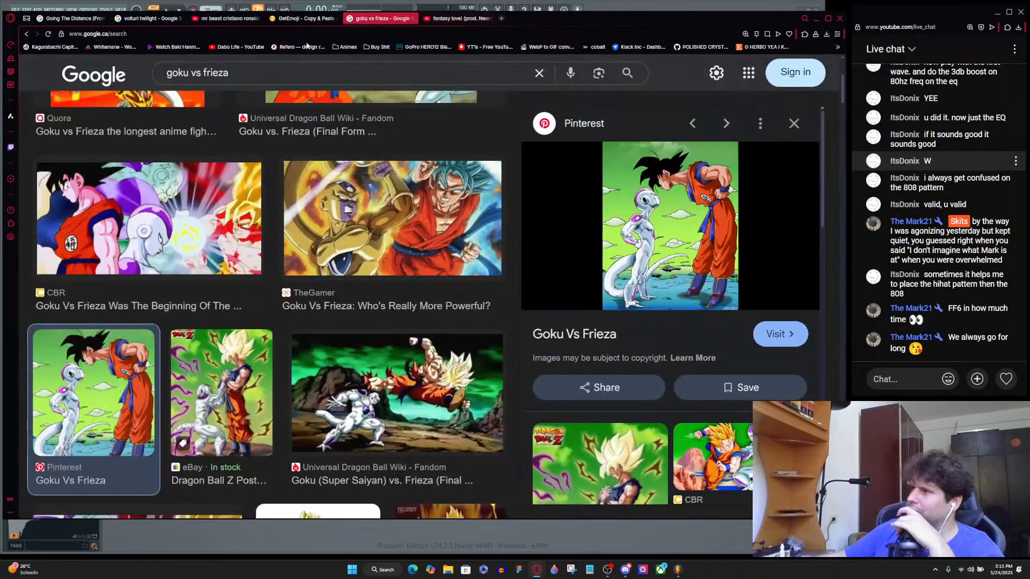
{"action": "double_click", "coordinate": [265, 73]}
{"action": "type", "text": "nujabes"}
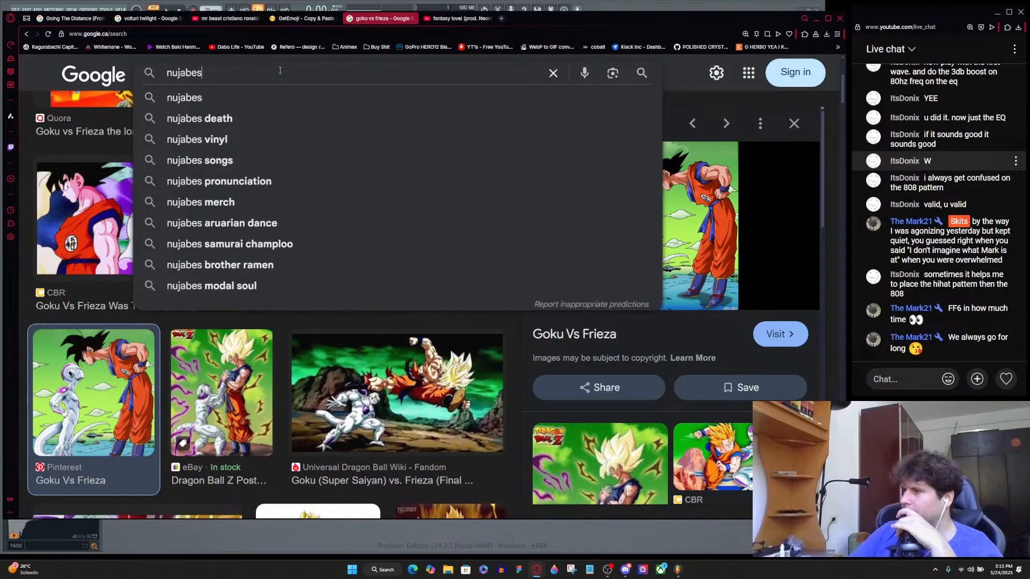
{"action": "key", "text": "Return"}
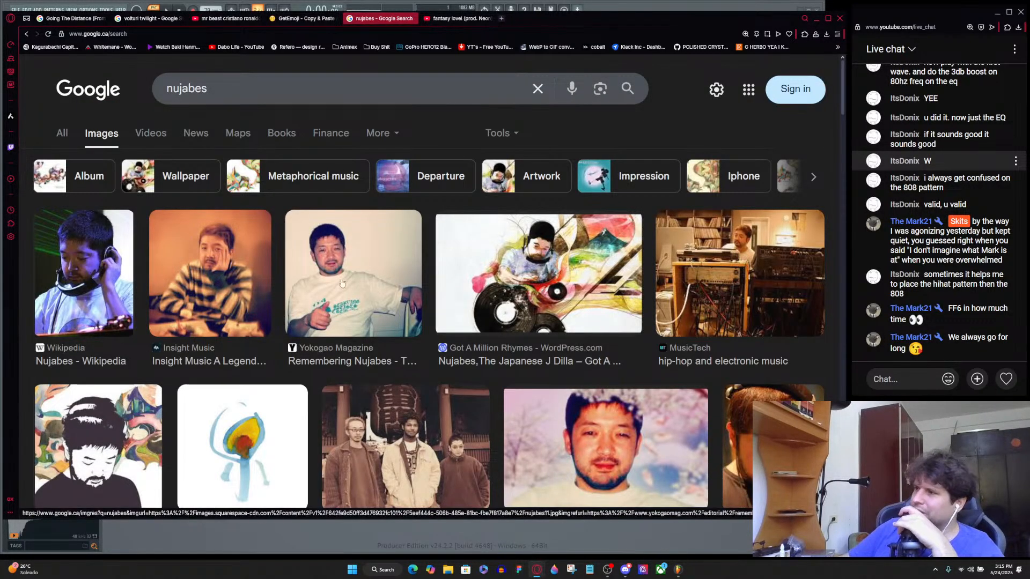
Search Google Images for "samurai champloo".
{"action": "double_click", "coordinate": [209, 92]}
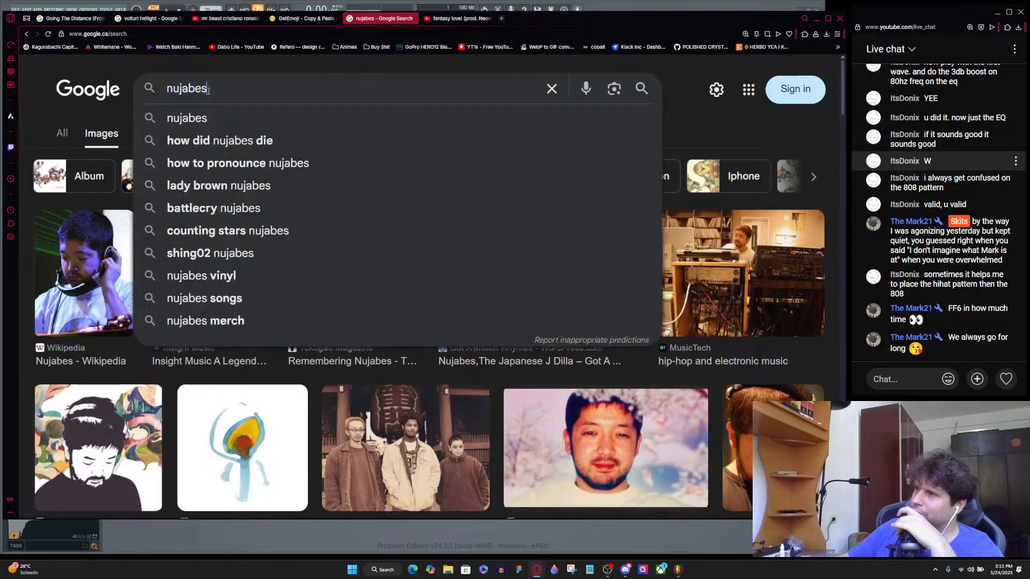
{"action": "type", "text": "samurai"}
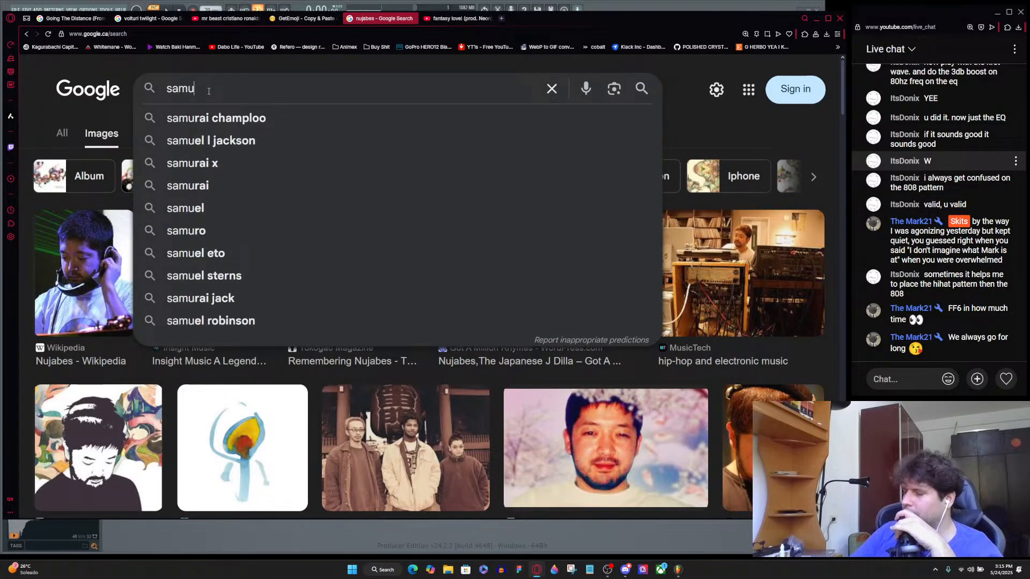
{"action": "key", "text": "Down"}
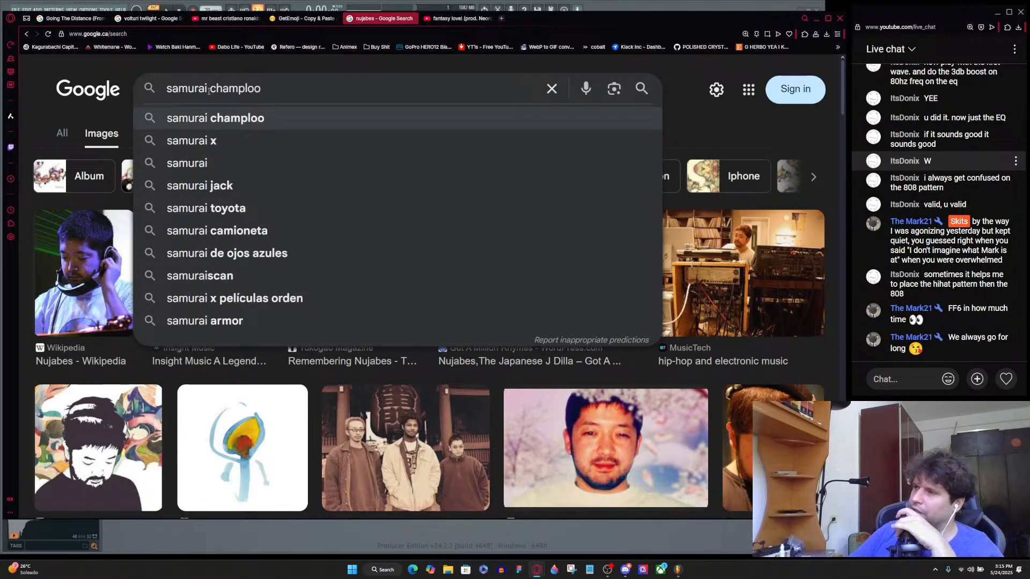
{"action": "key", "text": "Return"}
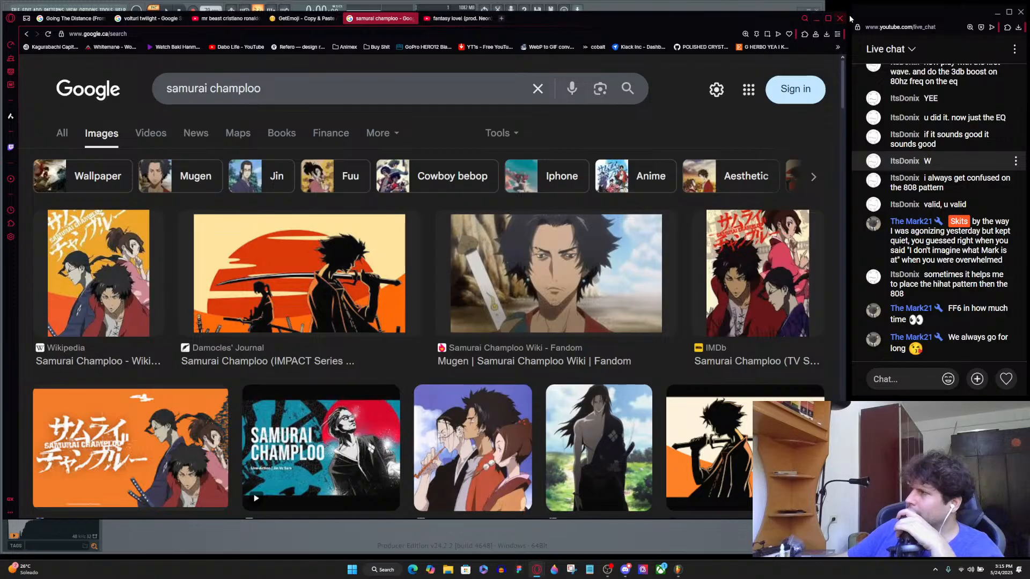
Shrink and reposition the browser window slightly, and return to the FL Studio project.
{"action": "left_click_drag", "start_coordinate": [846, 14], "coordinate": [803, 23]}
{"action": "left_click_drag", "start_coordinate": [688, 29], "coordinate": [696, 27]}
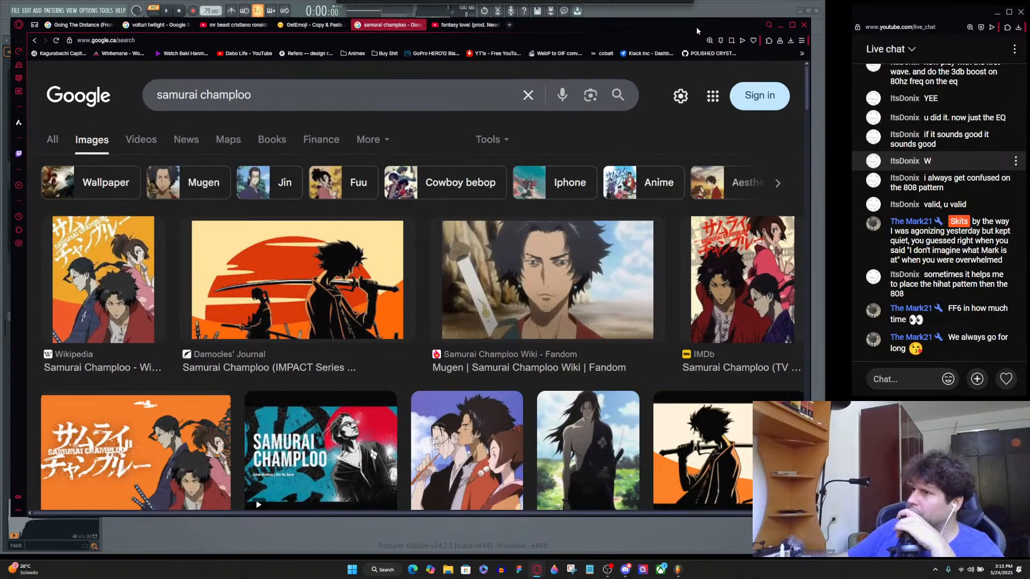
{"action": "left_click", "coordinate": [666, 15]}
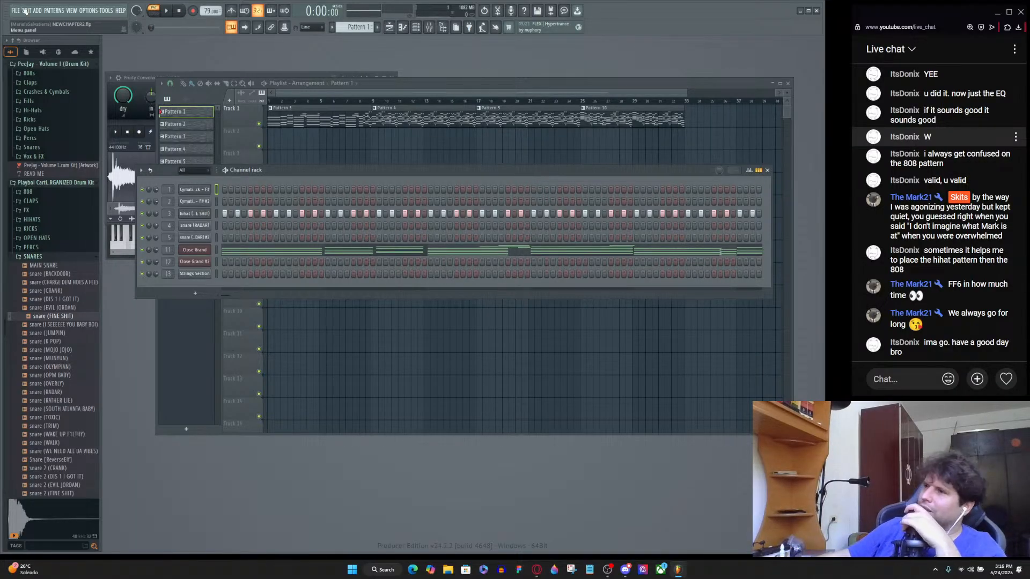
Play through Patterns 1 to 5 of the open project and examine the steps along each one in the channel rack.
{"action": "left_click", "coordinate": [380, 97]}
{"action": "key", "text": "F6"}
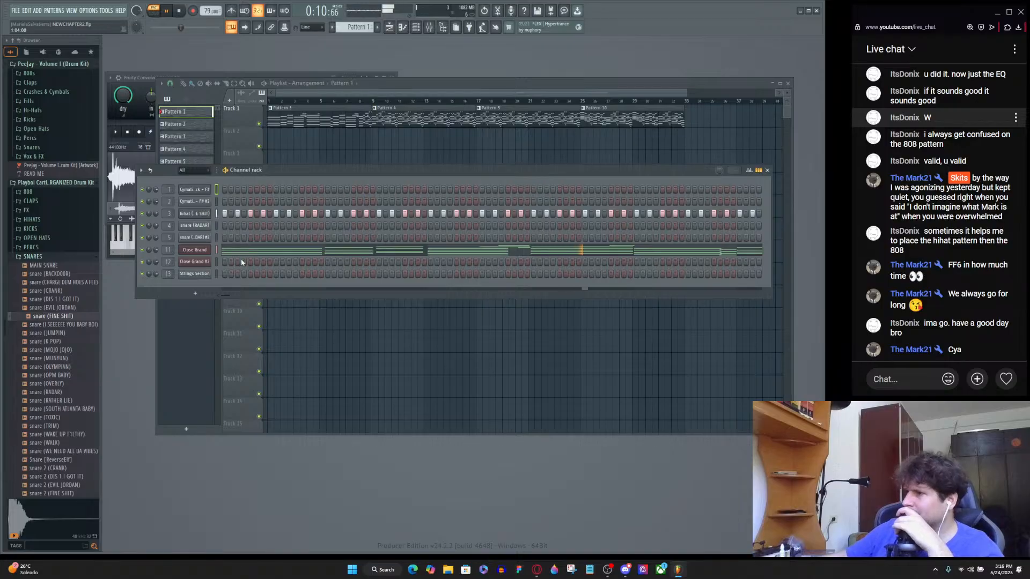
{"action": "left_click_drag", "start_coordinate": [229, 294], "coordinate": [266, 291]}
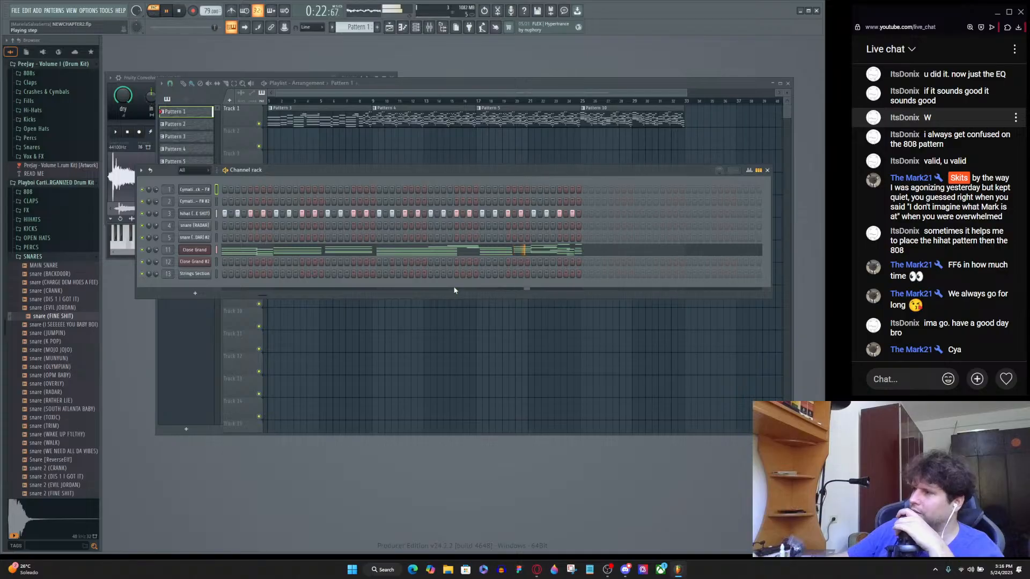
{"action": "scroll", "coordinate": [350, 27], "scroll_direction": "down", "scroll_amount": 1}
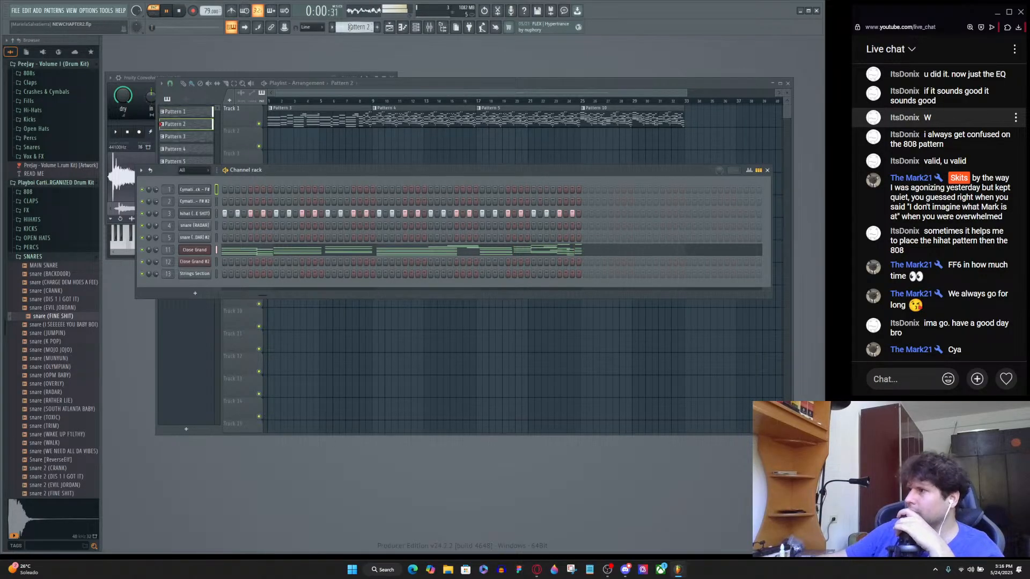
{"action": "scroll", "coordinate": [350, 27], "scroll_direction": "down", "scroll_amount": 1}
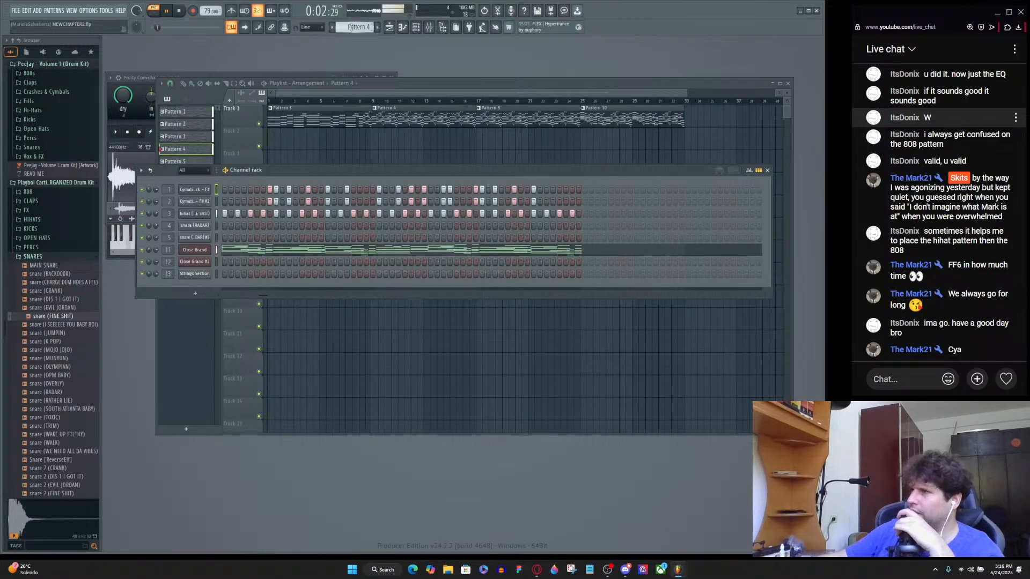
{"action": "left_click_drag", "start_coordinate": [265, 294], "coordinate": [202, 292]}
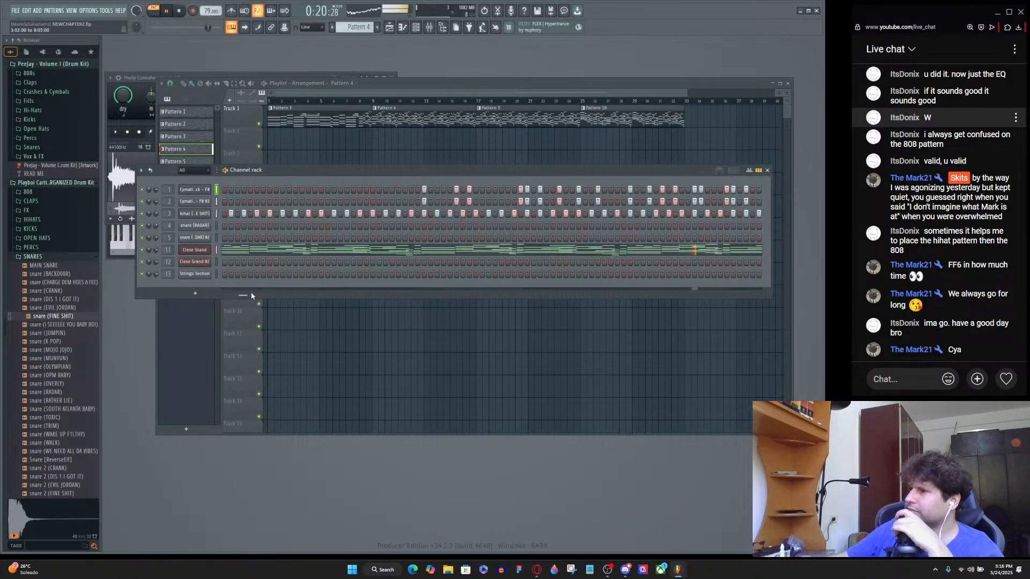
{"action": "left_click_drag", "start_coordinate": [246, 293], "coordinate": [474, 92]}
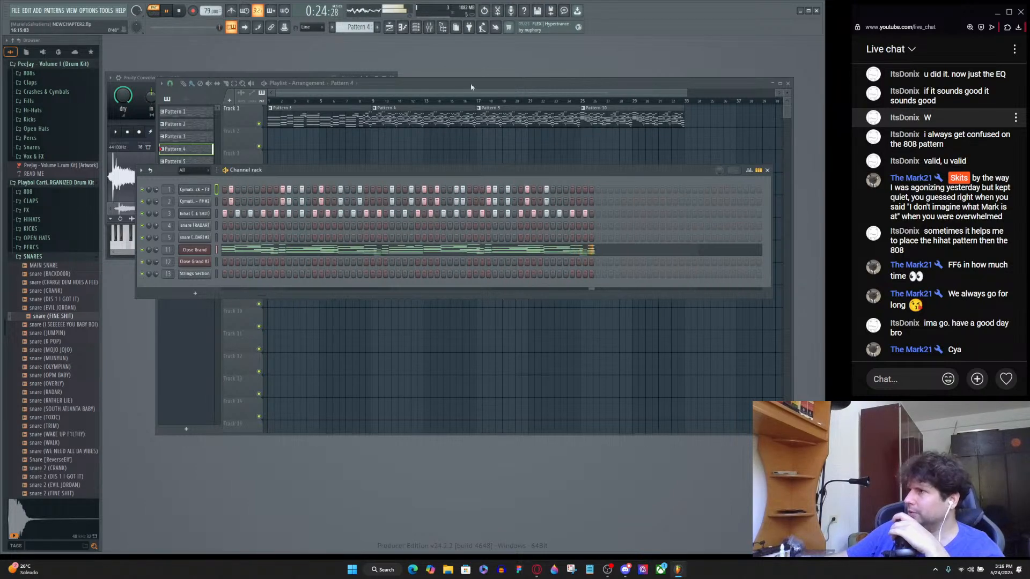
{"action": "scroll", "coordinate": [361, 29], "scroll_direction": "up", "scroll_amount": 1}
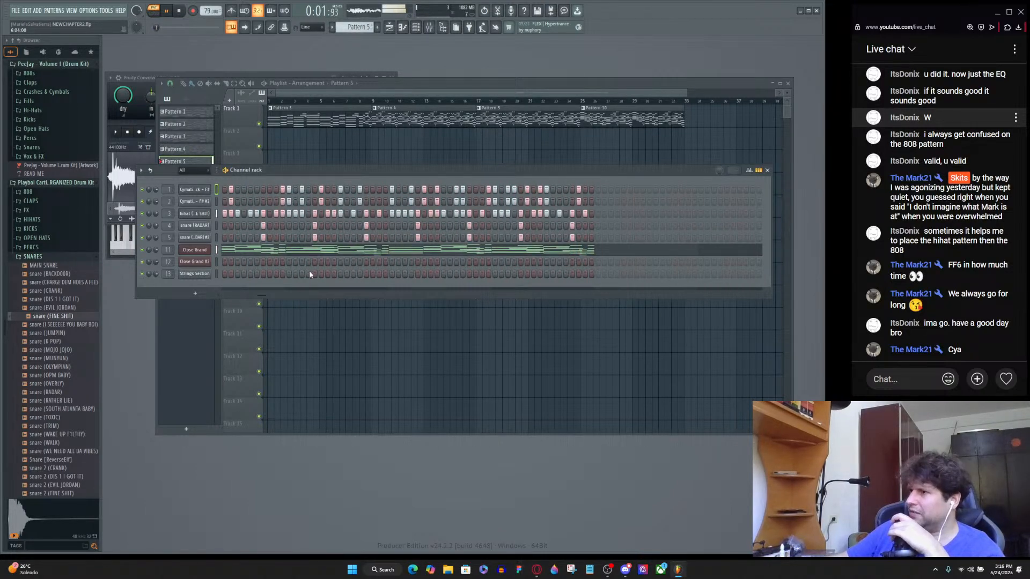
{"action": "left_click_drag", "start_coordinate": [271, 297], "coordinate": [196, 296]}
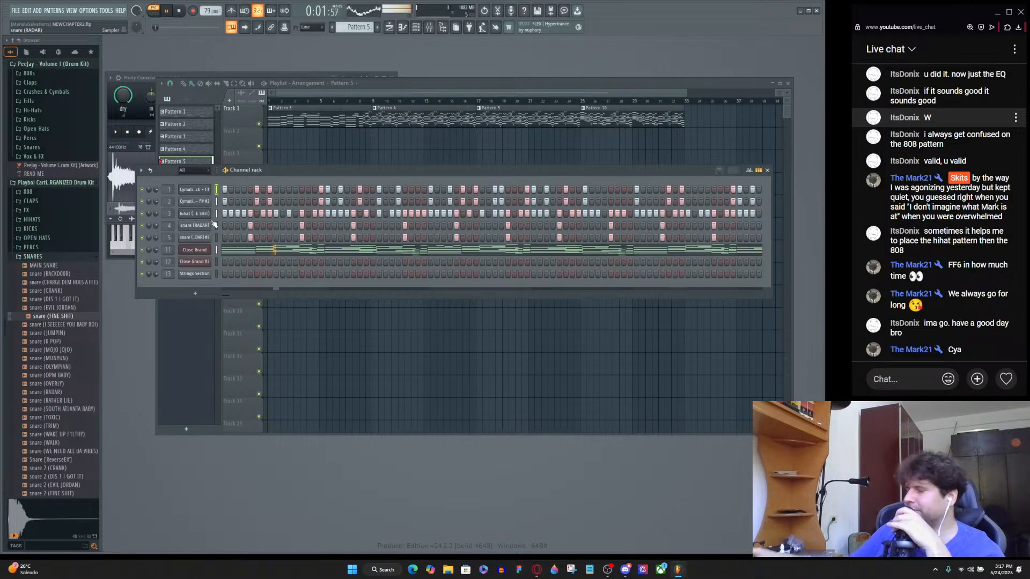
Open the recent project NEWCHAPTER5.flp and bring its channel rack to the front.
{"action": "left_click", "coordinate": [24, 10]}
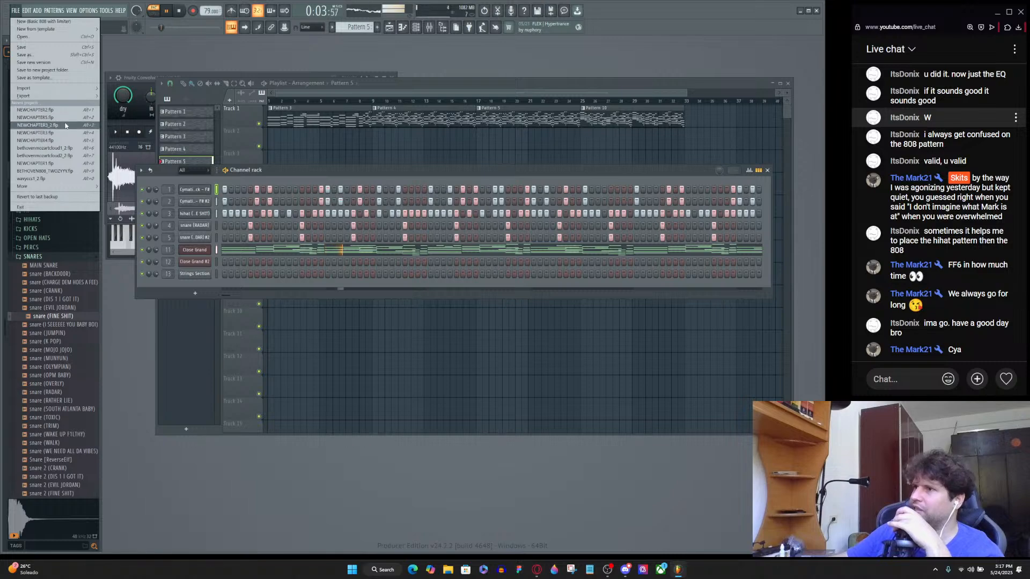
{"action": "left_click", "coordinate": [37, 120]}
{"action": "left_click", "coordinate": [534, 305]}
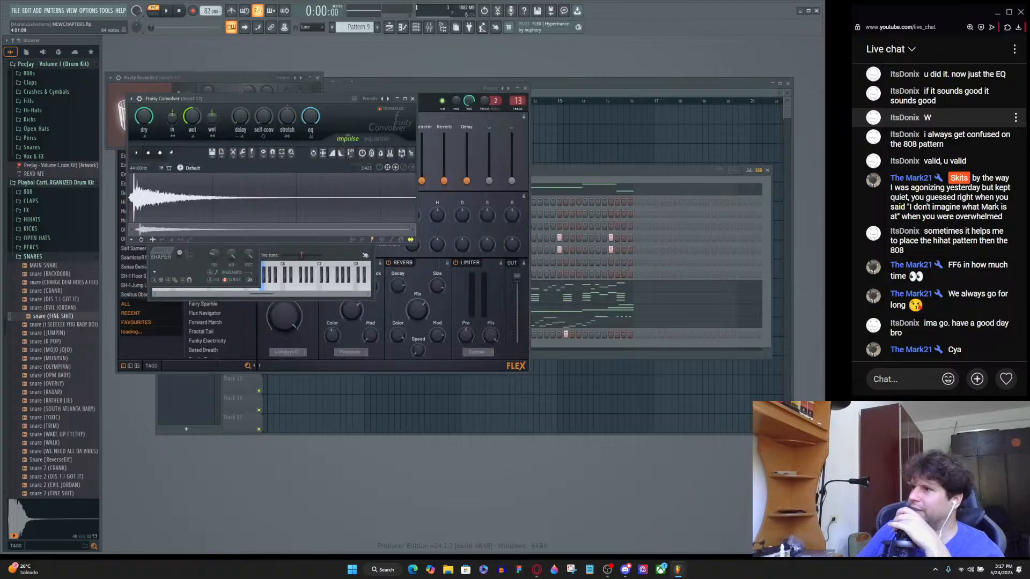
{"action": "key", "text": "F6"}
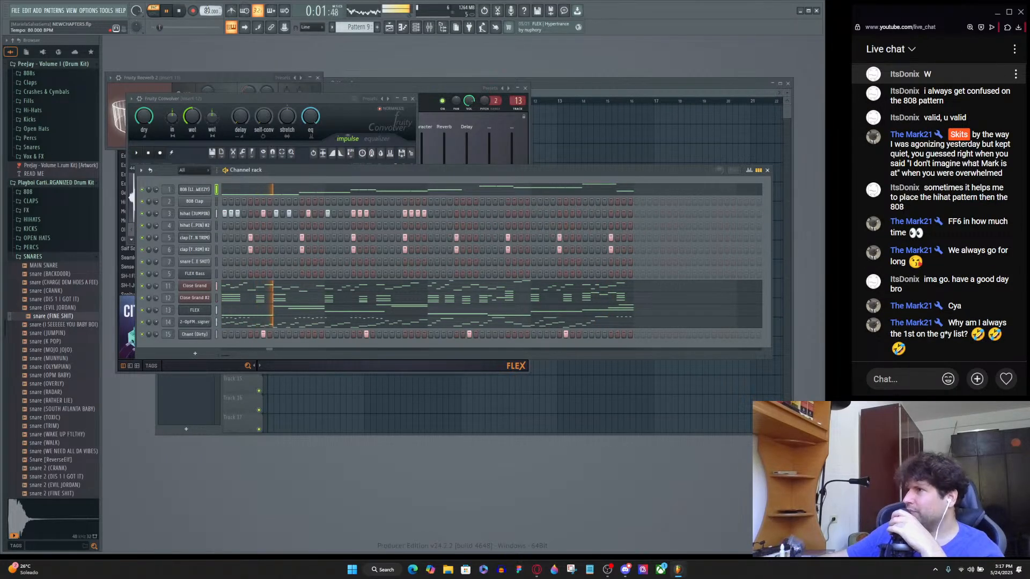
Set the project tempo to 79 BPM and replay Pattern 9 from the start.
{"action": "scroll", "coordinate": [209, 10], "scroll_direction": "down", "scroll_amount": 1}
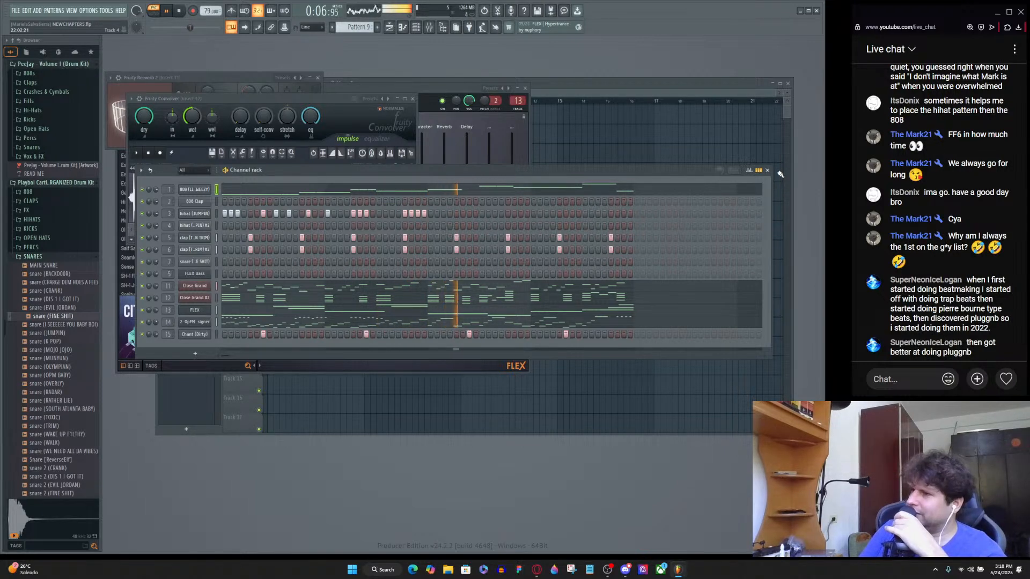
{"action": "key", "text": "space"}
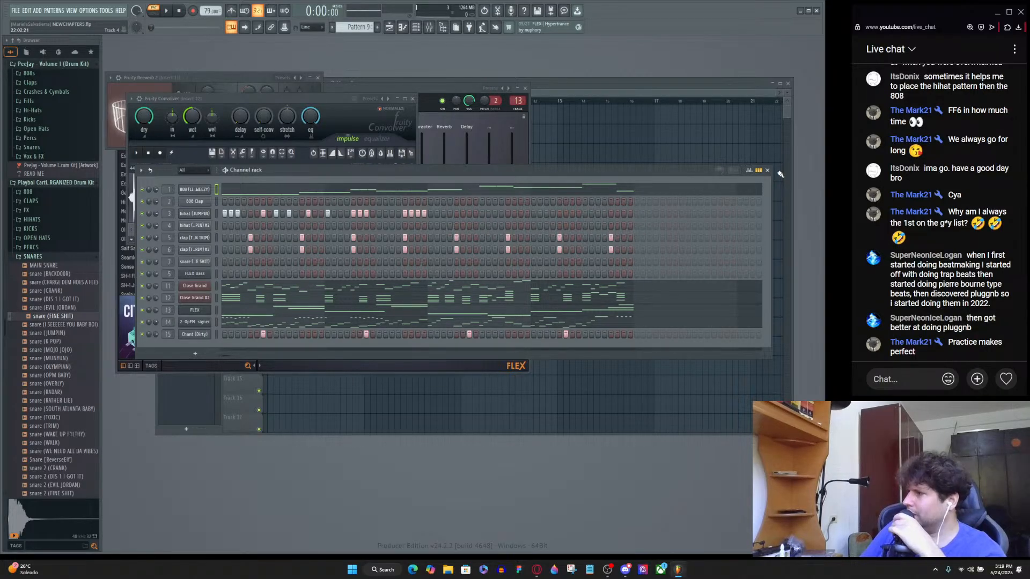
{"action": "key", "text": "space"}
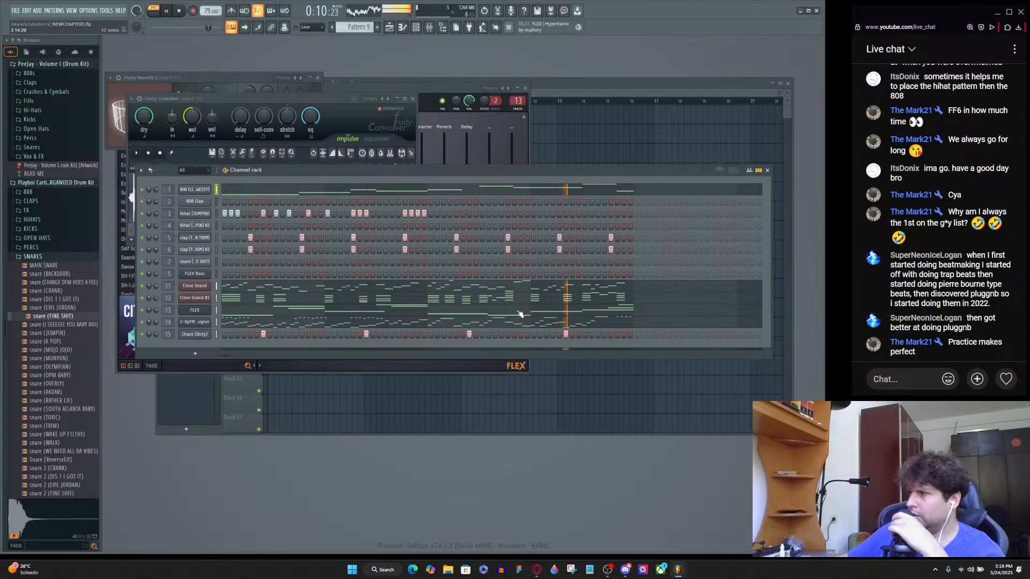
Shorten the long G6 note near the end of the 808 (LIKE WEEZY) part in the piano roll by a quarter.
{"action": "left_click", "coordinate": [508, 188]}
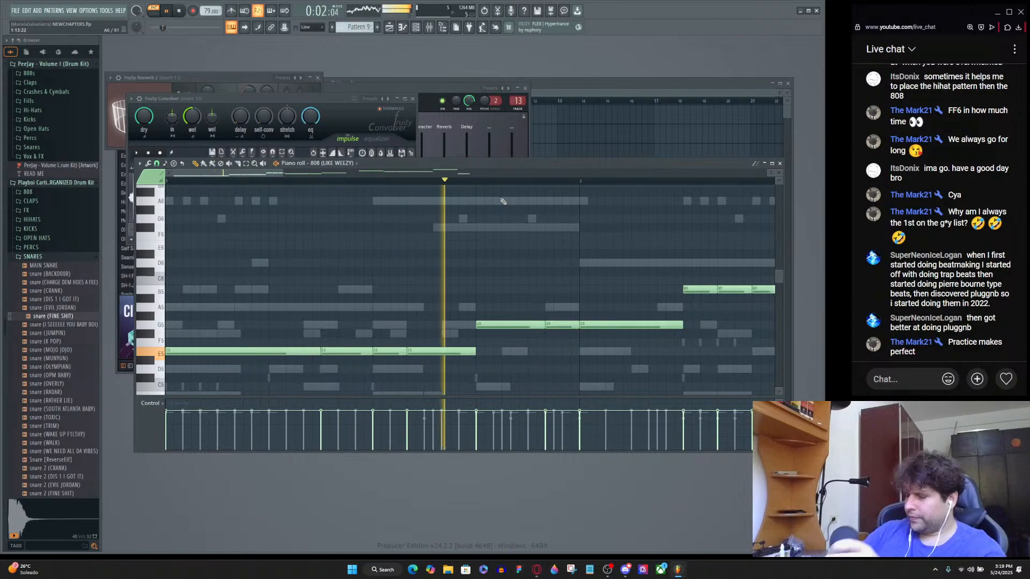
{"action": "key", "text": "F6"}
{"action": "left_click", "coordinate": [586, 189]}
{"action": "left_click", "coordinate": [595, 191]}
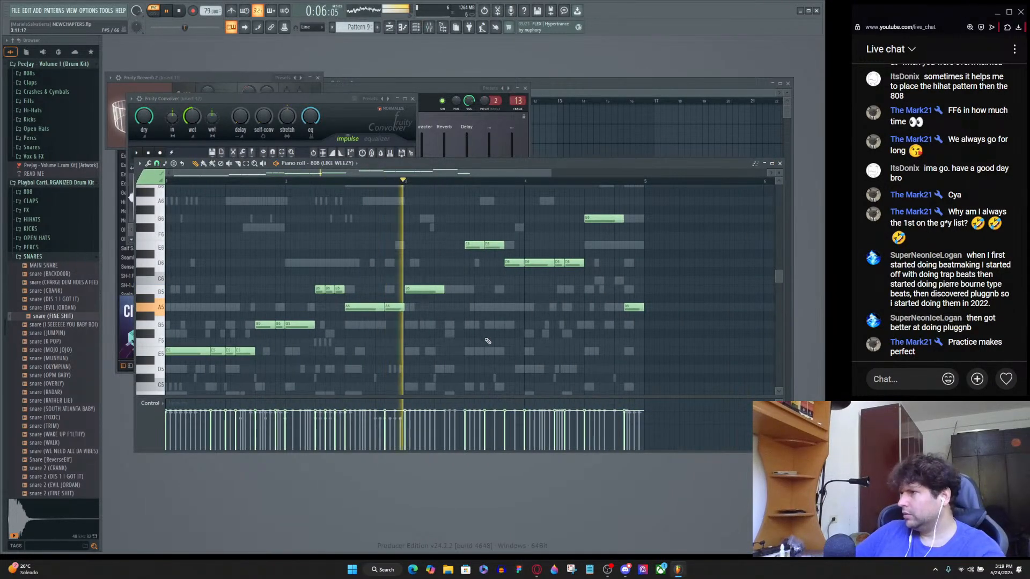
{"action": "scroll", "coordinate": [558, 354], "scroll_direction": "down", "scroll_amount": 7}
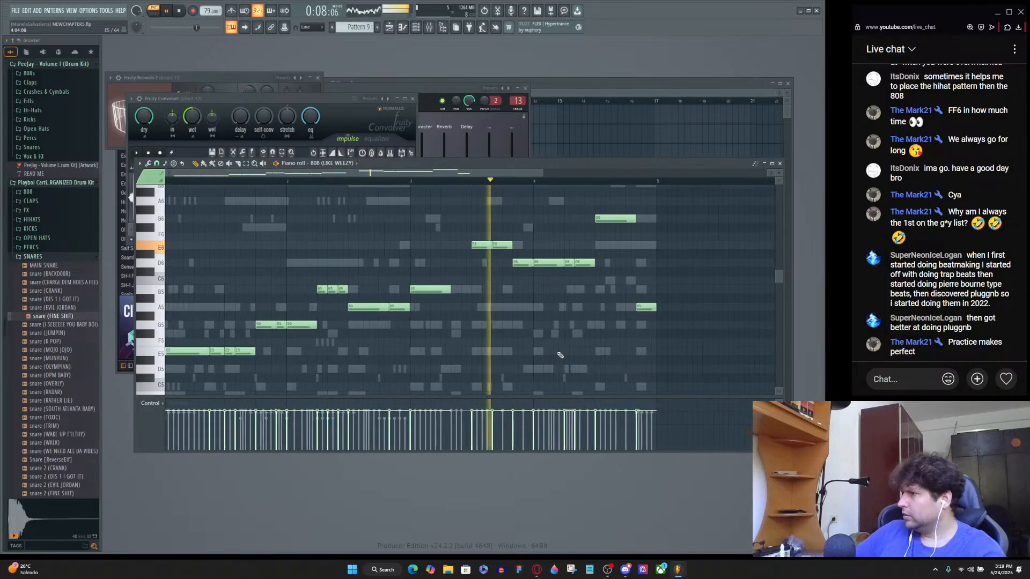
{"action": "scroll", "coordinate": [507, 355], "scroll_direction": "up", "scroll_amount": 7}
{"action": "scroll", "coordinate": [587, 342], "scroll_direction": "down", "scroll_amount": 6}
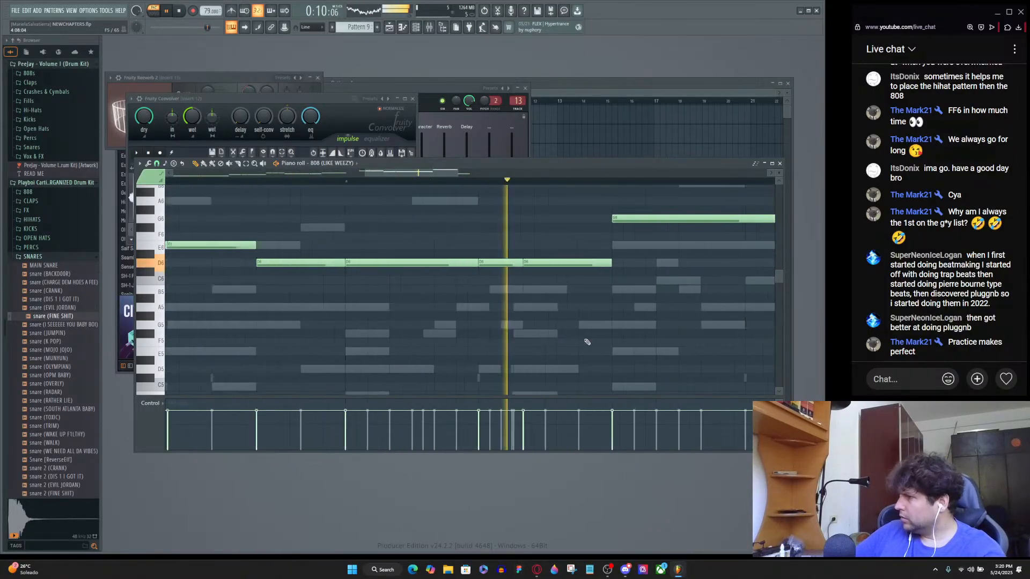
{"action": "scroll", "coordinate": [618, 333], "scroll_direction": "up", "scroll_amount": 6}
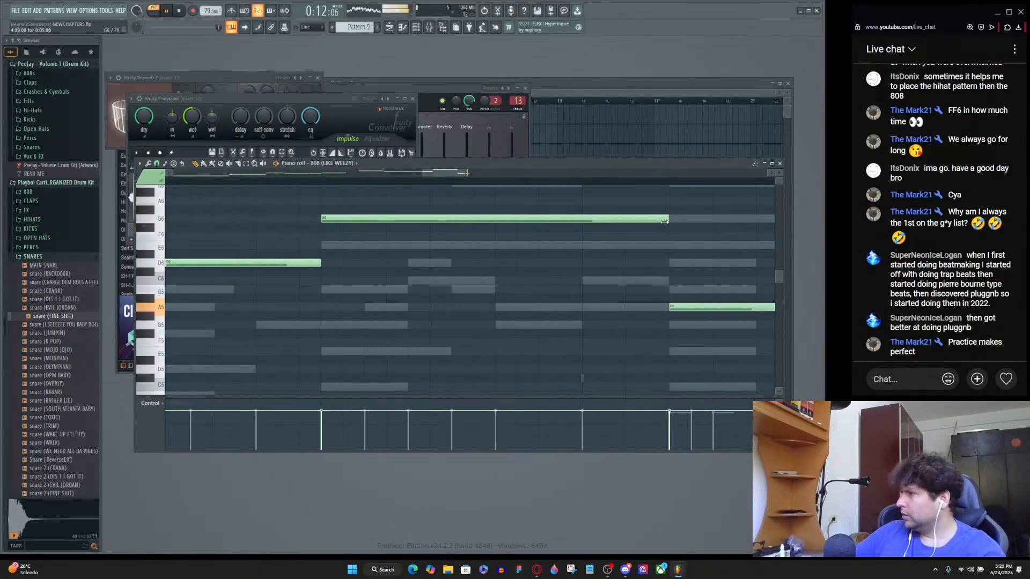
{"action": "left_click_drag", "start_coordinate": [589, 222], "coordinate": [584, 221]}
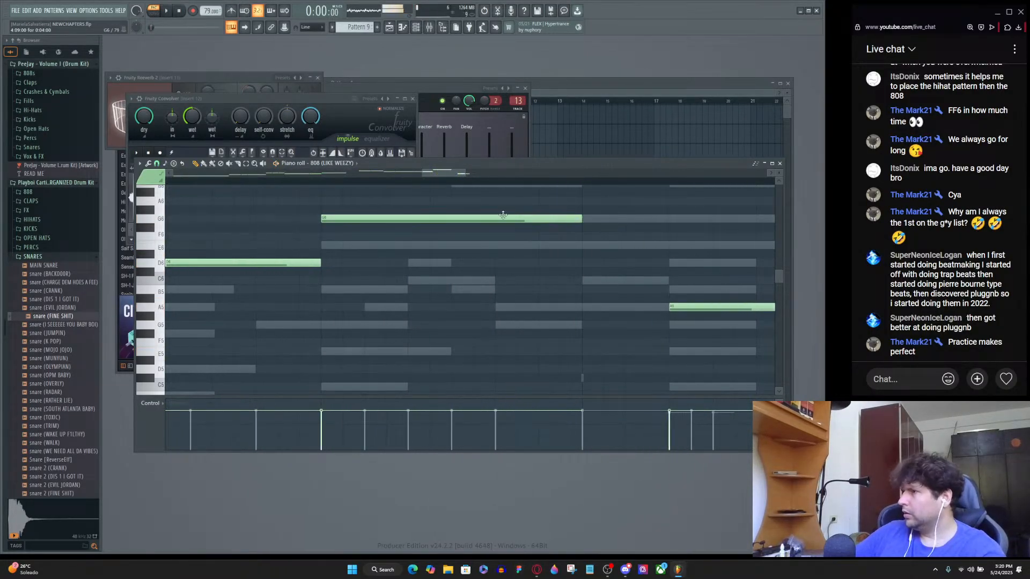
Add a second G6 note right after the shortened one, filling the gap up to the final A5 note.
{"action": "left_click", "coordinate": [593, 220]}
{"action": "scroll", "coordinate": [690, 233], "scroll_direction": "down", "scroll_amount": 4}
{"action": "left_click_drag", "start_coordinate": [758, 220], "coordinate": [677, 221]}
{"action": "scroll", "coordinate": [673, 231], "scroll_direction": "up", "scroll_amount": 4}
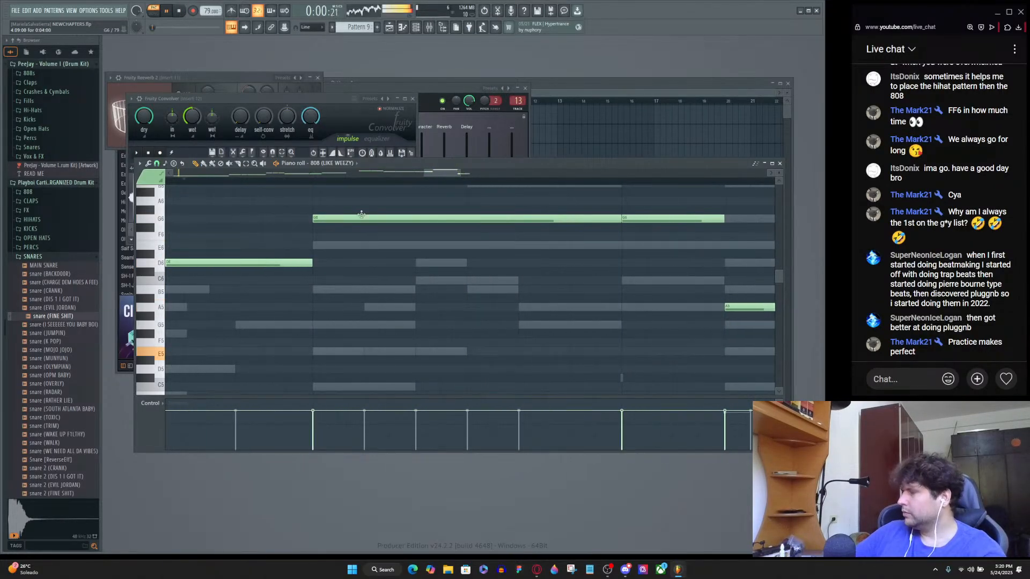
Split the gap before the A5 note into two equal G6 notes by halving the added note and placing another, and replay the pattern.
{"action": "left_click", "coordinate": [159, 164]}
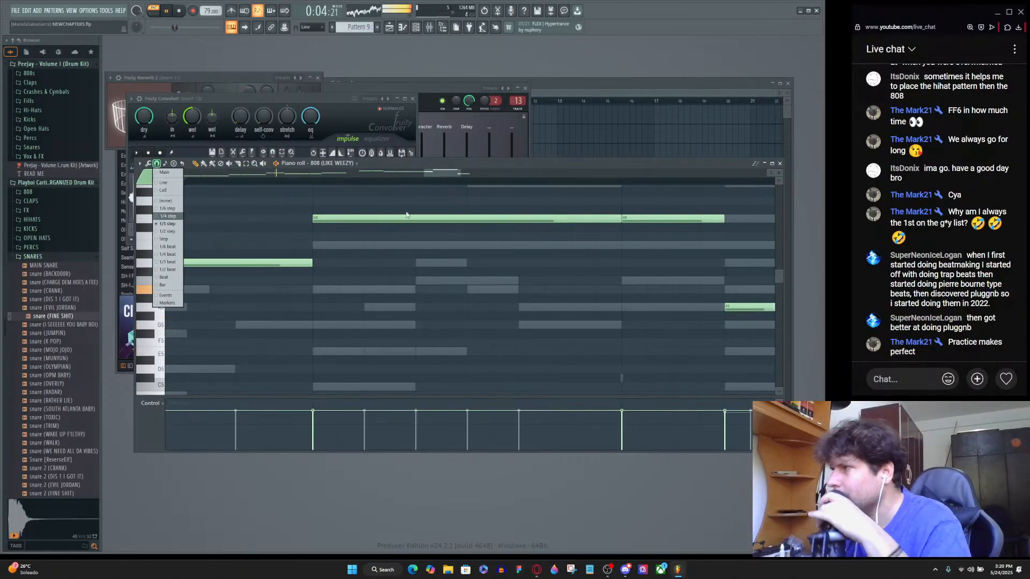
{"action": "left_click_drag", "start_coordinate": [440, 174], "coordinate": [455, 177]}
{"action": "left_click_drag", "start_coordinate": [497, 219], "coordinate": [455, 225]}
{"action": "left_click", "coordinate": [470, 220]}
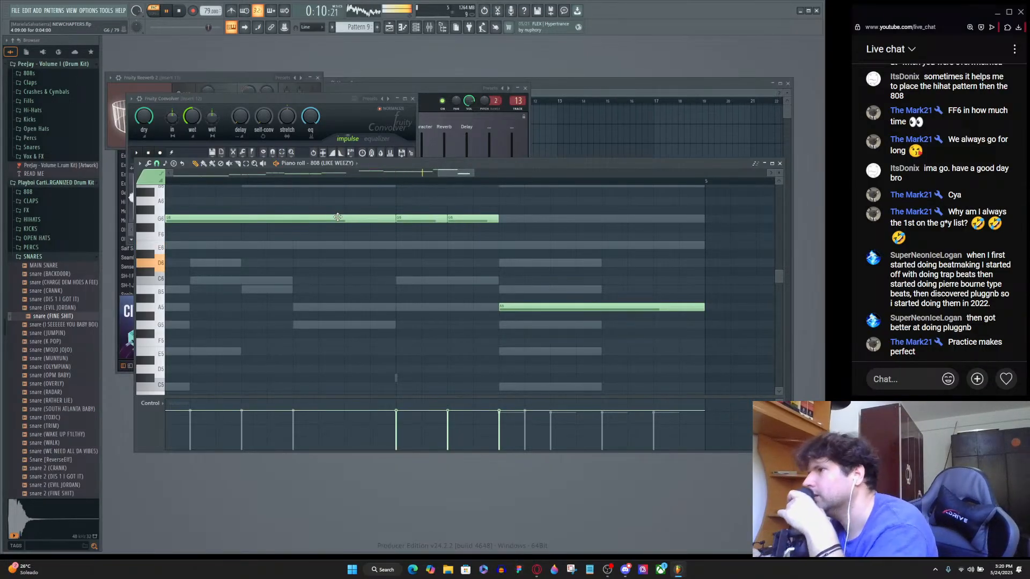
{"action": "key", "text": "space"}
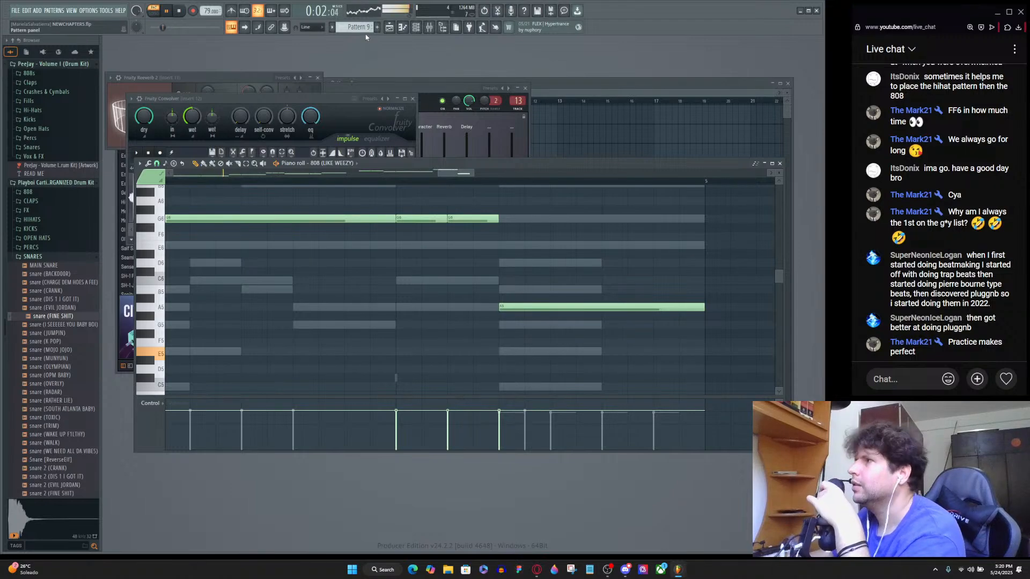
Clone Pattern 9 into a new pattern and show its channel rack.
{"action": "left_click", "coordinate": [357, 26]}
{"action": "left_click", "coordinate": [491, 153]}
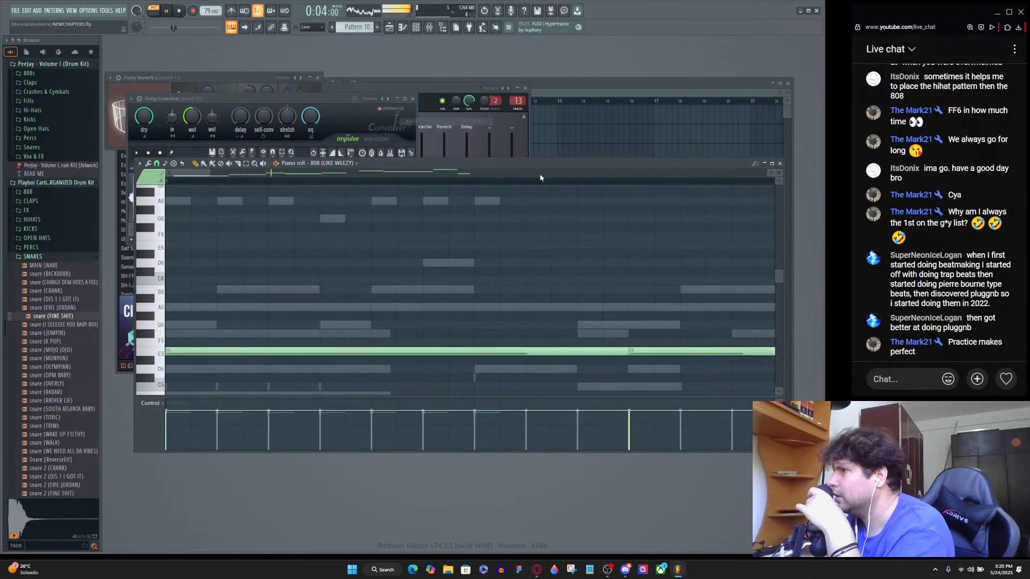
{"action": "key", "text": "F6"}
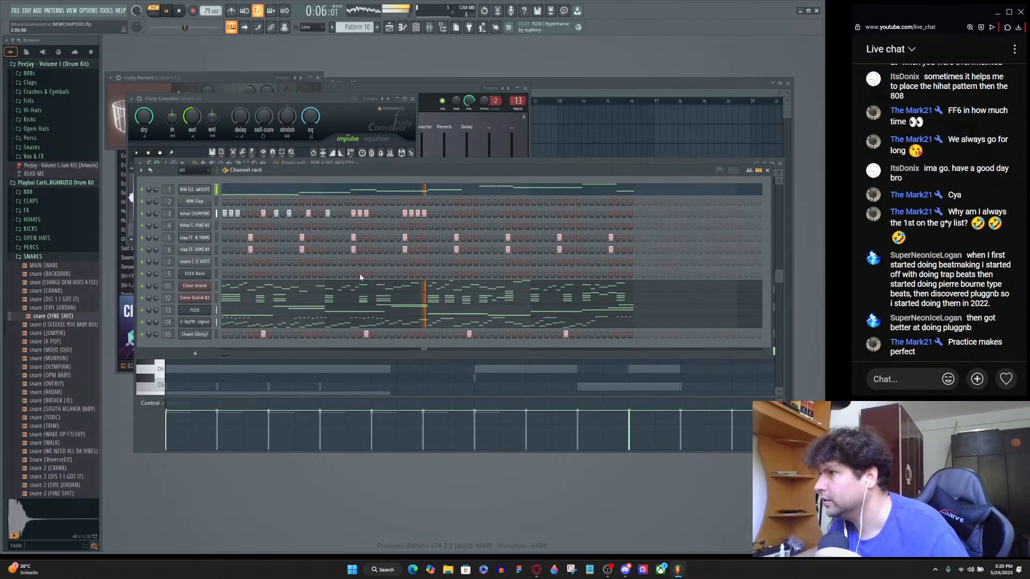
Fill every step of the hihat (JUMPIN) #2 channel across the pattern, including the first three steps.
{"action": "right_click", "coordinate": [201, 230]}
{"action": "left_click", "coordinate": [322, 250]}
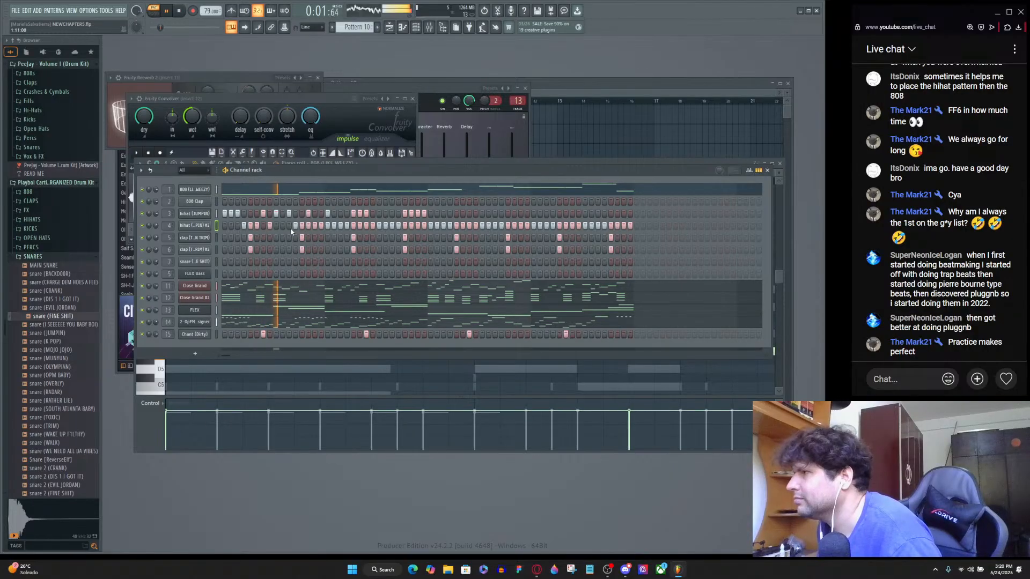
{"action": "key", "text": "ctrl+z"}
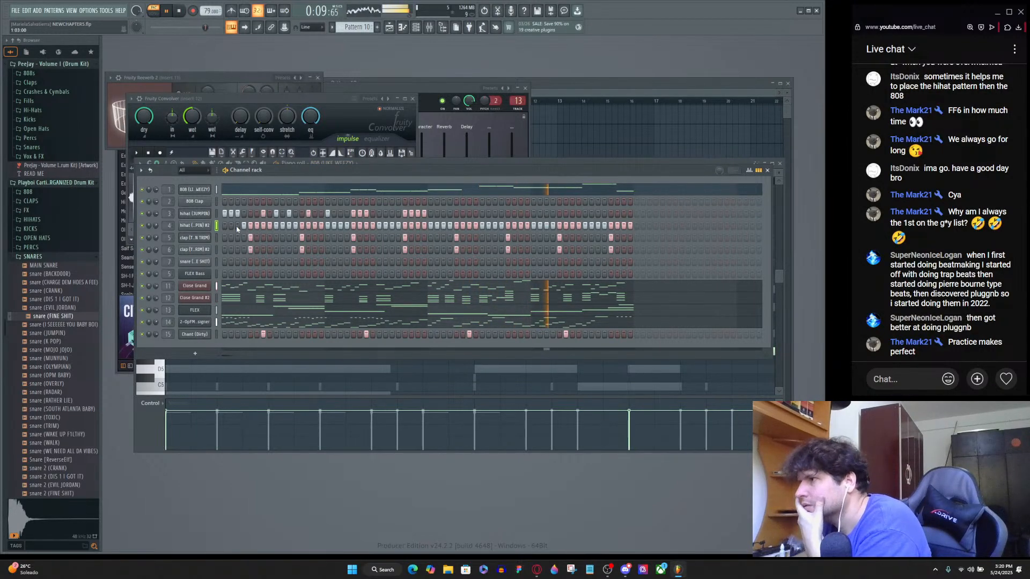
{"action": "left_click_drag", "start_coordinate": [238, 226], "coordinate": [224, 226]}
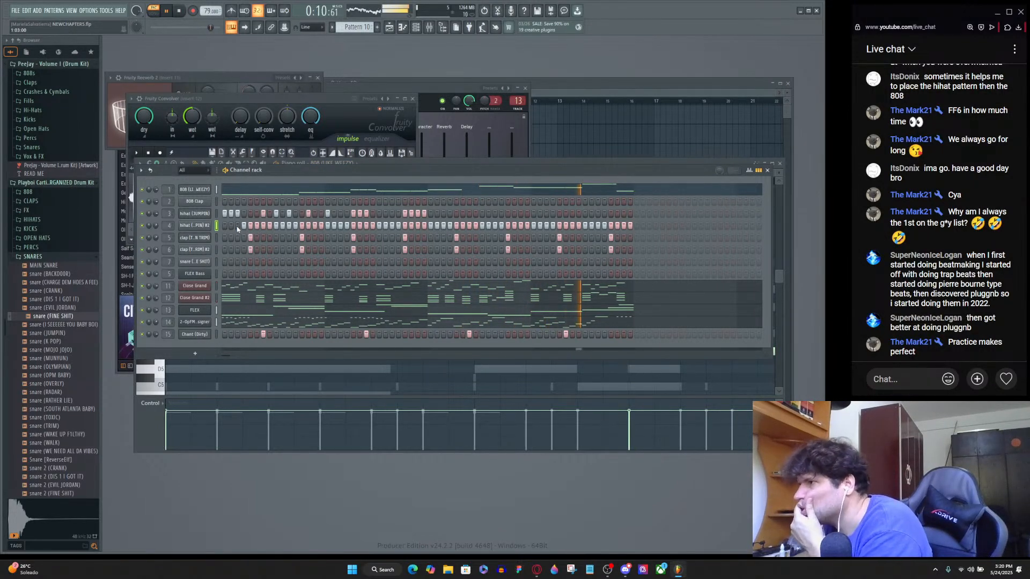
Examine the notes of the hihat (JUMPIN) #2 and hihat (JUMPIN) channels in the piano roll.
{"action": "left_click", "coordinate": [189, 225]}
{"action": "key", "text": "F7"}
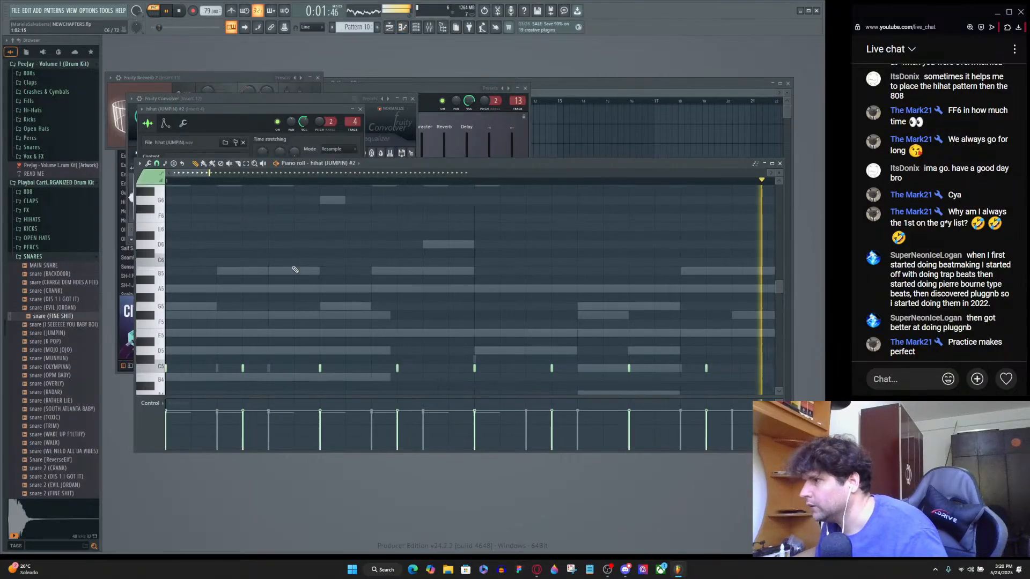
{"action": "key", "text": "F6"}
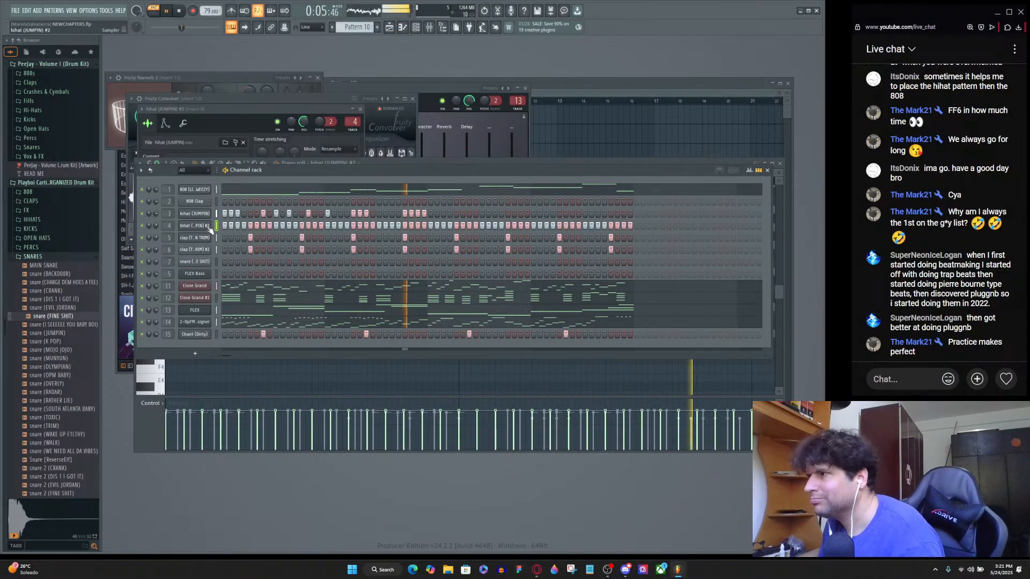
{"action": "left_click", "coordinate": [200, 214]}
{"action": "key", "text": "F7"}
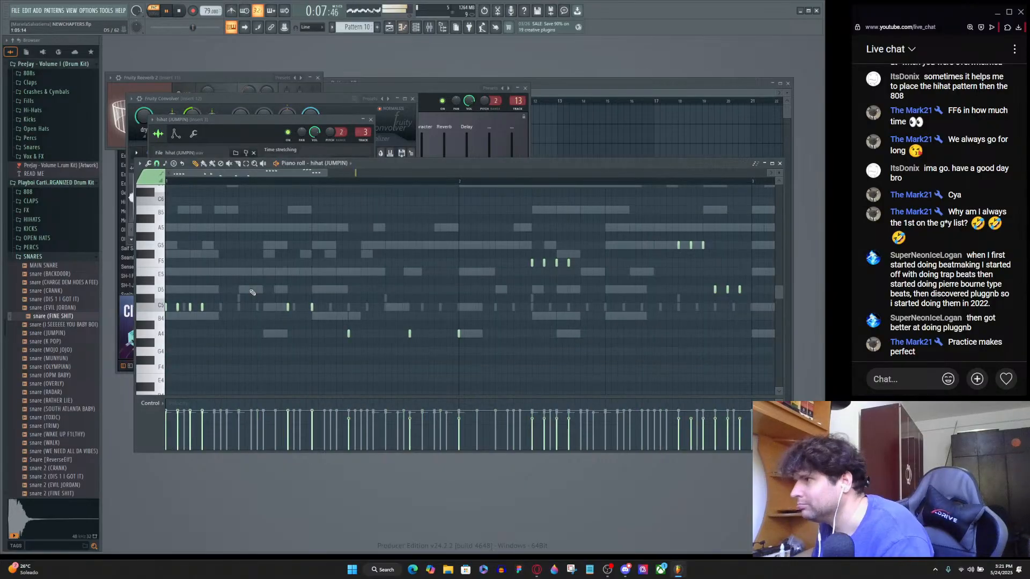
{"action": "key", "text": "F7"}
Examine the mixer levels and the effect slots of the Insert 1 track, and return to the channel rack.
{"action": "key", "text": "F9"}
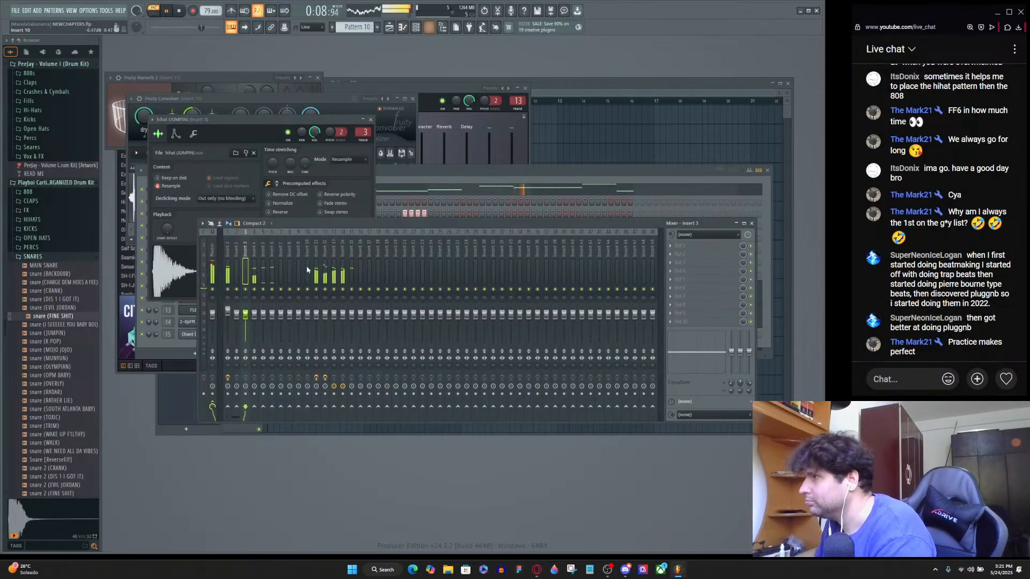
{"action": "left_click", "coordinate": [231, 314]}
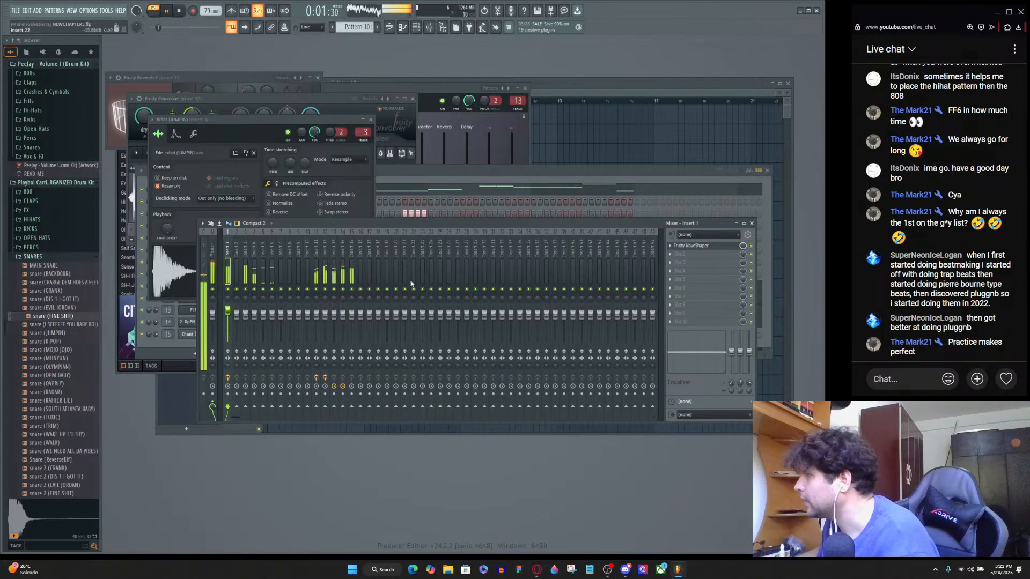
{"action": "left_click", "coordinate": [489, 177]}
Raise all notes of the hihat (JUMPIN) #2 channel to D5 in the piano roll.
{"action": "left_click", "coordinate": [206, 226]}
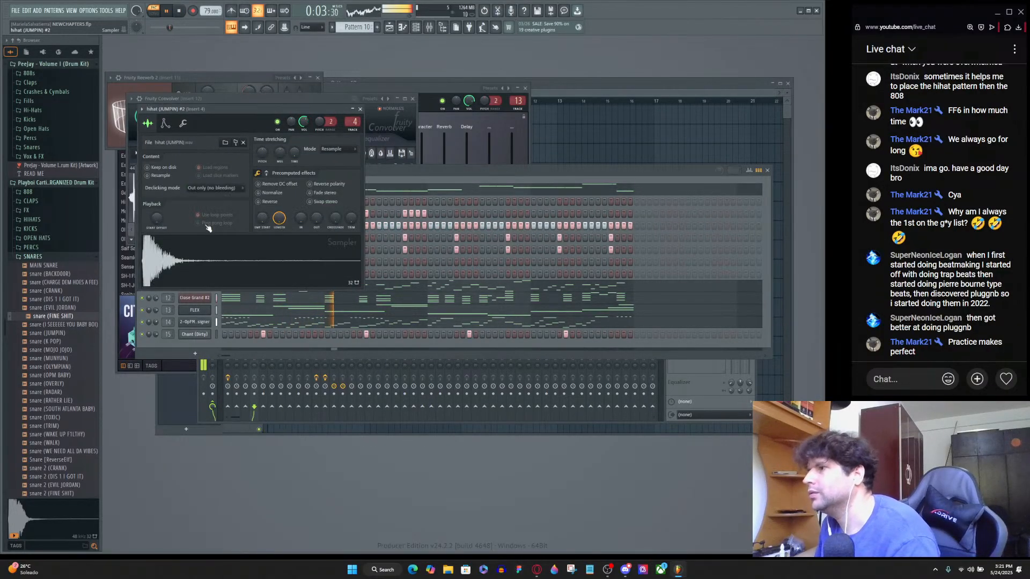
{"action": "key", "text": "F7"}
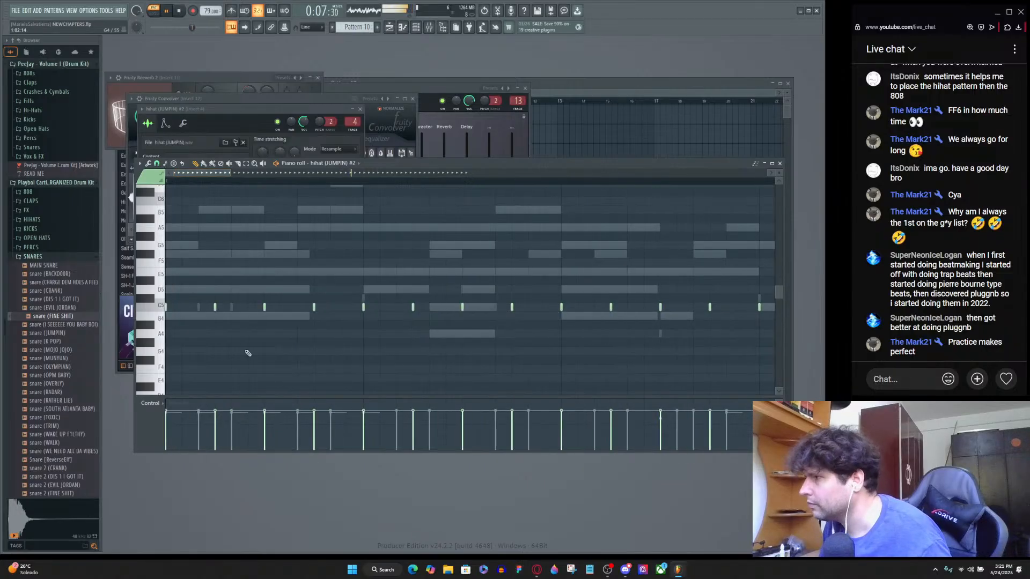
{"action": "scroll", "coordinate": [256, 351], "scroll_direction": "down", "scroll_amount": 4}
{"action": "left_click_drag", "start_coordinate": [592, 286], "coordinate": [146, 285]}
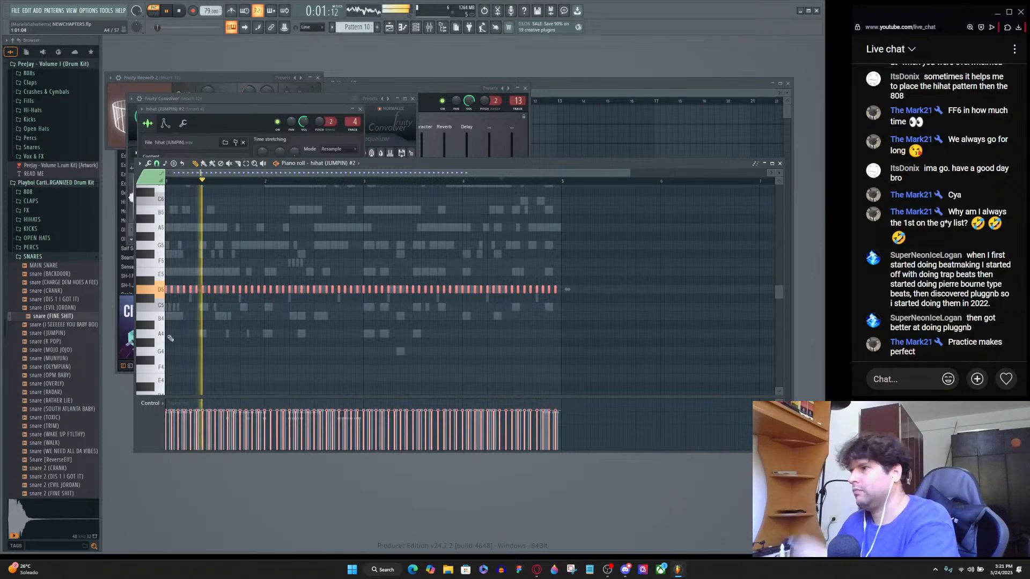
{"action": "left_click", "coordinate": [203, 332], "text": "ctrl"}
Lower every other hihat (JUMPIN) #2 note to C5 through the first bar, creating an alternating D5 and C5 pattern.
{"action": "scroll", "coordinate": [189, 351], "scroll_direction": "up", "scroll_amount": 5}
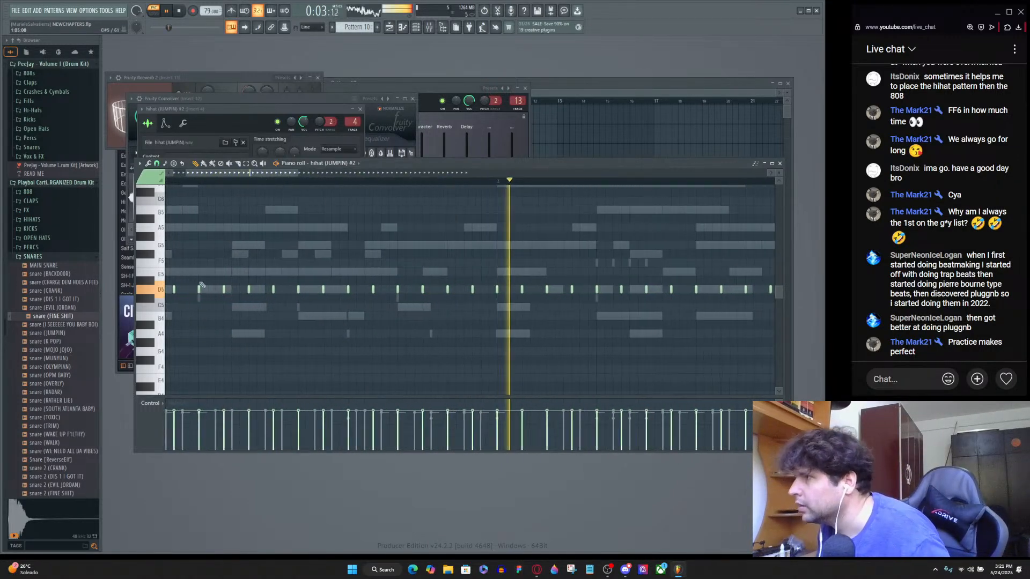
{"action": "scroll", "coordinate": [221, 190], "scroll_direction": "up", "scroll_amount": 3}
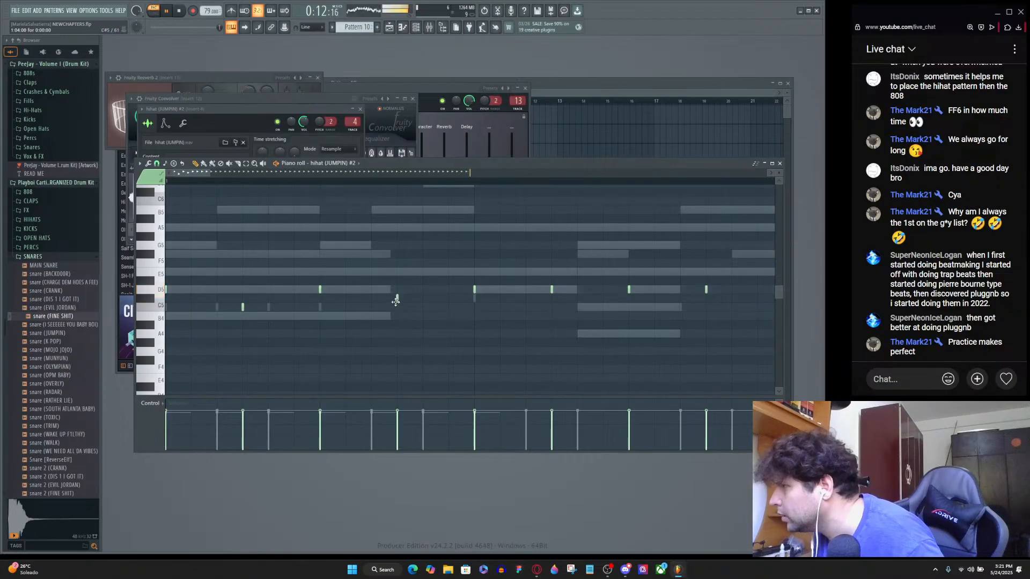
{"action": "left_click_drag", "start_coordinate": [552, 289], "coordinate": [553, 308]}
{"action": "left_click_drag", "start_coordinate": [718, 308], "coordinate": [639, 297]}
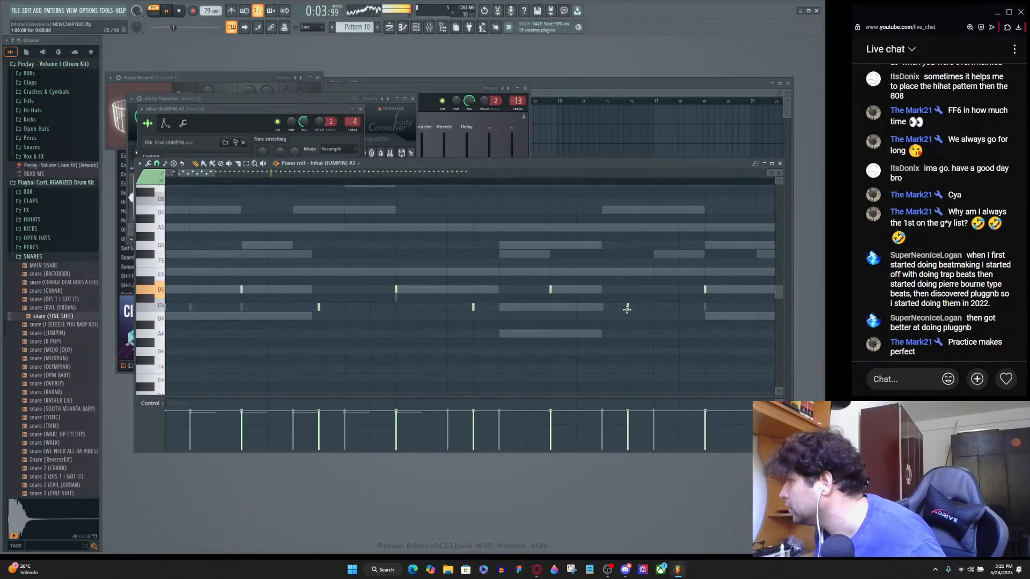
{"action": "scroll", "coordinate": [627, 309], "scroll_direction": "down", "scroll_amount": 3}
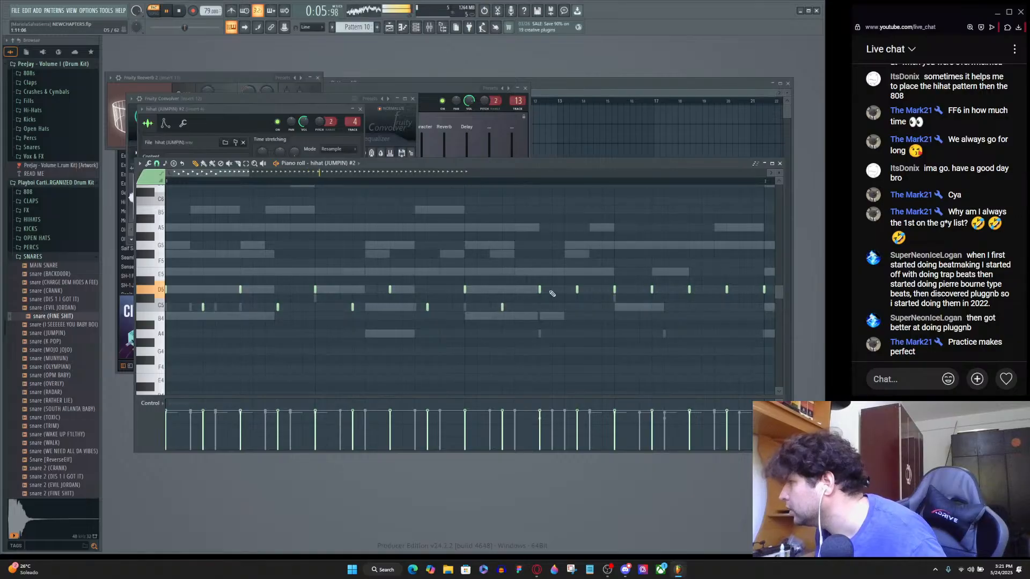
{"action": "scroll", "coordinate": [574, 309], "scroll_direction": "down", "scroll_amount": 2}
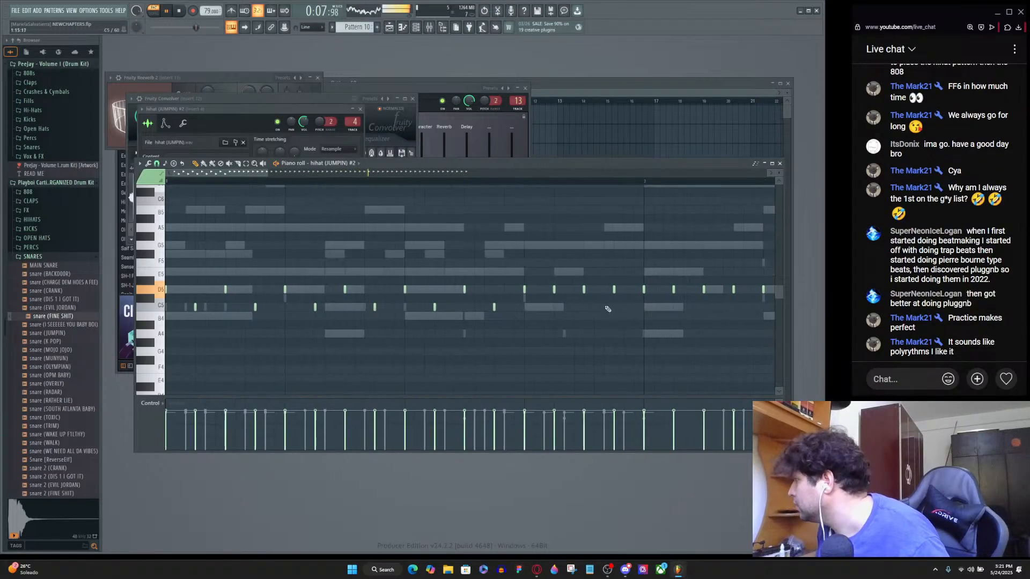
{"action": "scroll", "coordinate": [567, 314], "scroll_direction": "up", "scroll_amount": 2}
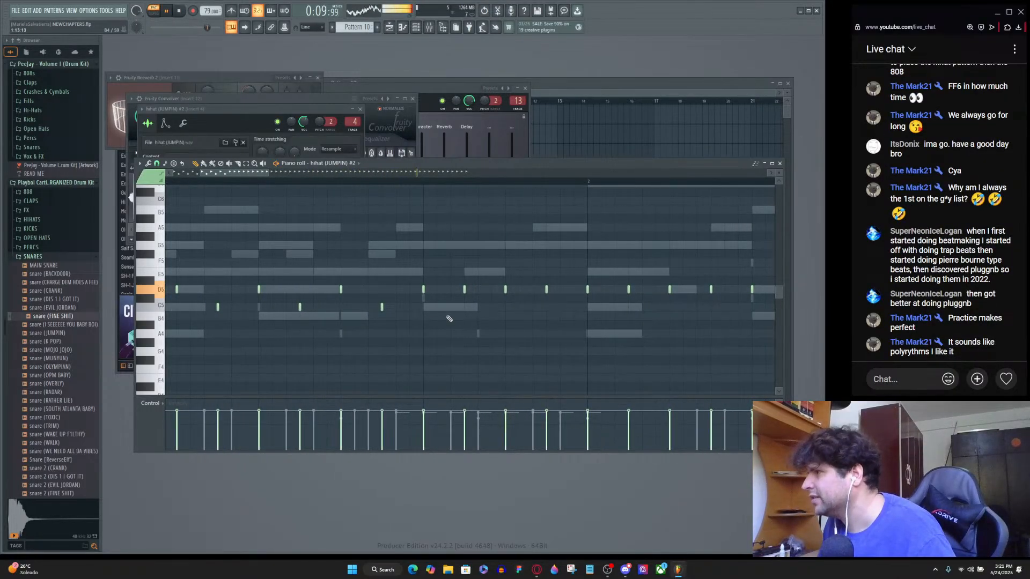
{"action": "scroll", "coordinate": [475, 290], "scroll_direction": "up", "scroll_amount": 2}
{"action": "scroll", "coordinate": [563, 328], "scroll_direction": "up", "scroll_amount": 2}
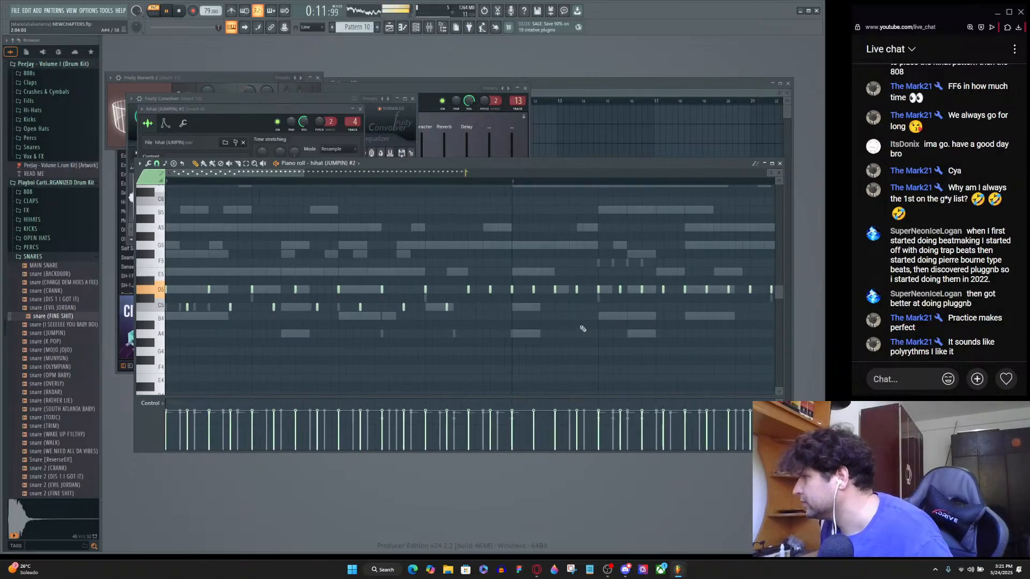
Continue lowering alternate hi-hat notes to C5 into the start of bar 2, and replay the pattern.
{"action": "scroll", "coordinate": [595, 325], "scroll_direction": "down", "scroll_amount": 3}
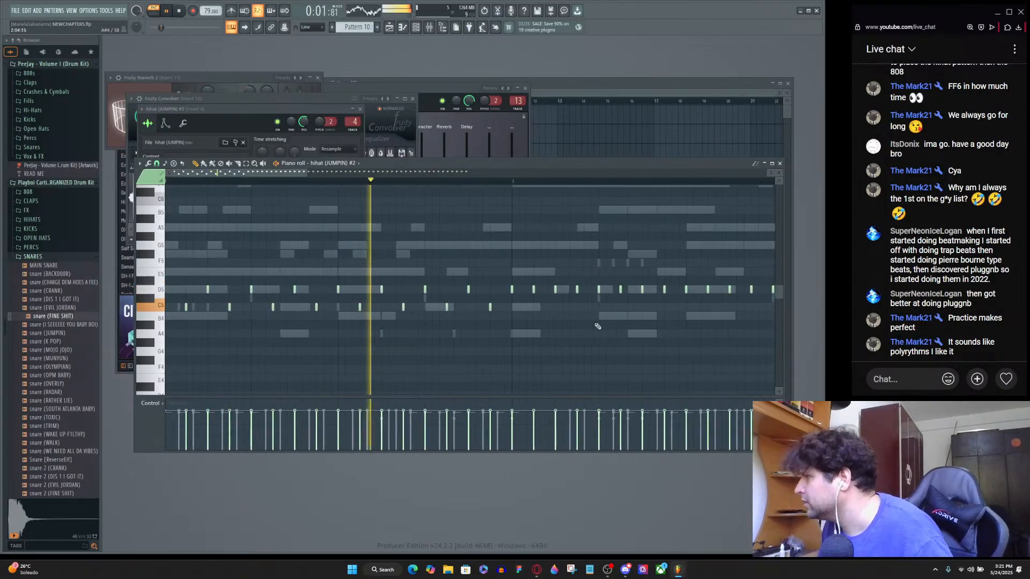
{"action": "scroll", "coordinate": [526, 317], "scroll_direction": "up", "scroll_amount": 3}
{"action": "left_click_drag", "start_coordinate": [492, 291], "coordinate": [493, 297]}
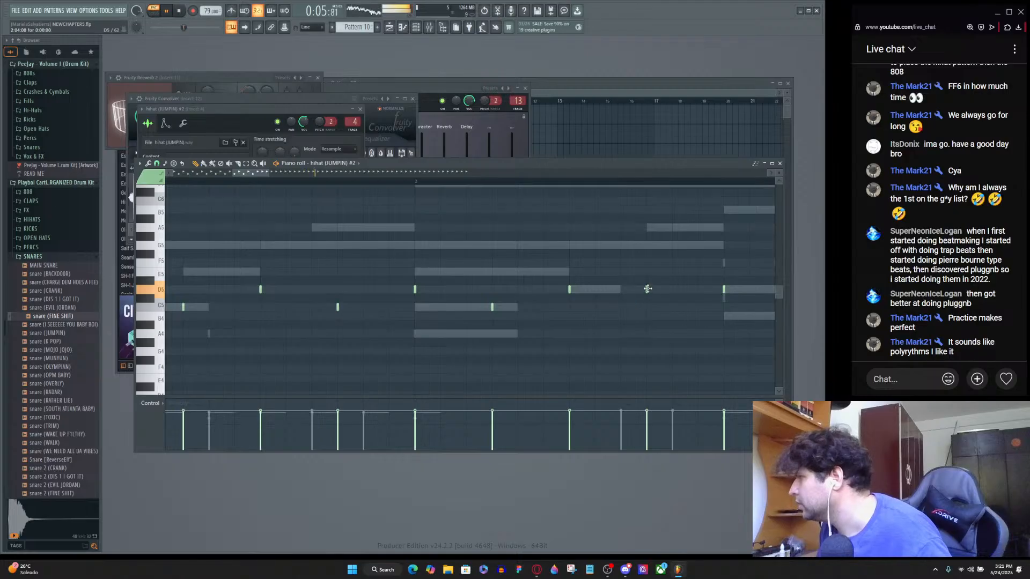
{"action": "scroll", "coordinate": [693, 319], "scroll_direction": "down", "scroll_amount": 2}
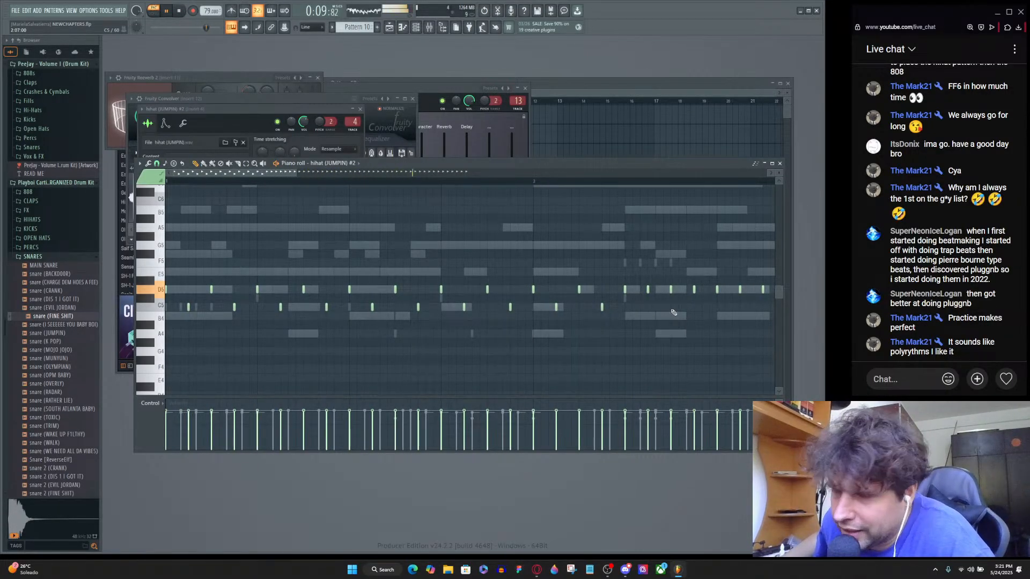
{"action": "key", "text": "space"}
{"action": "key", "text": "space"}
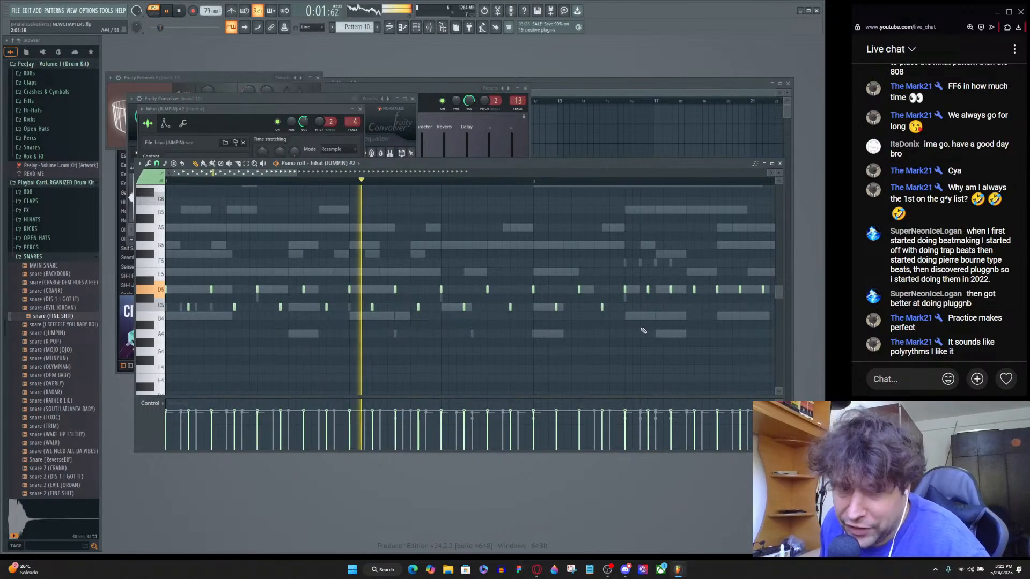
Restart playback and lower every other hi-hat note to C5 through the middle of bar 2.
{"action": "key", "text": "space"}
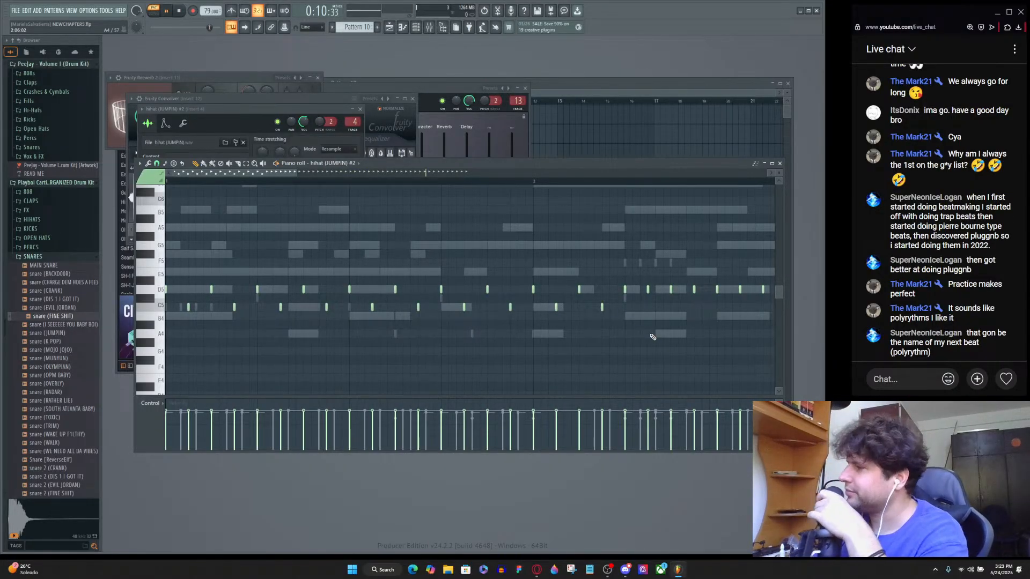
{"action": "key", "text": "space"}
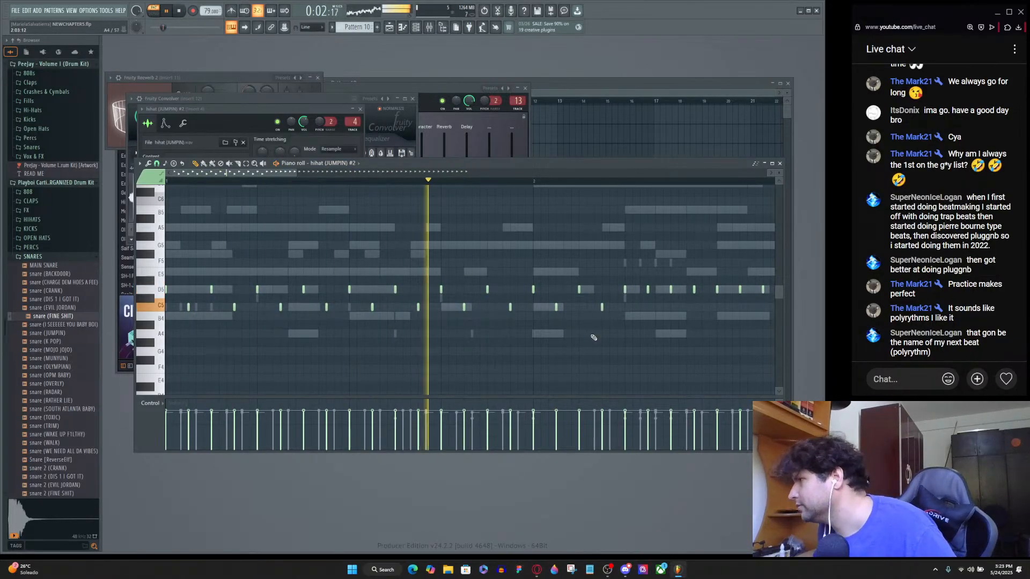
{"action": "scroll", "coordinate": [625, 315], "scroll_direction": "down", "scroll_amount": 3}
{"action": "scroll", "coordinate": [628, 313], "scroll_direction": "up", "scroll_amount": 5}
{"action": "left_click_drag", "start_coordinate": [684, 316], "coordinate": [684, 337]}
{"action": "scroll", "coordinate": [696, 331], "scroll_direction": "down", "scroll_amount": 3}
{"action": "scroll", "coordinate": [651, 338], "scroll_direction": "up", "scroll_amount": 4}
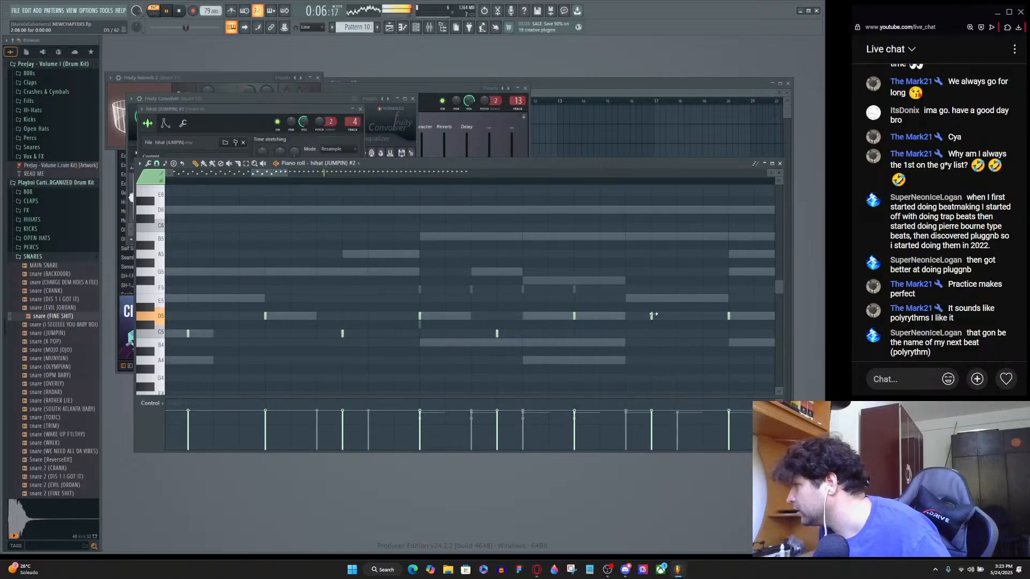
{"action": "scroll", "coordinate": [690, 341], "scroll_direction": "down", "scroll_amount": 4}
{"action": "scroll", "coordinate": [616, 340], "scroll_direction": "up", "scroll_amount": 4}
{"action": "left_click_drag", "start_coordinate": [589, 316], "coordinate": [591, 331]}
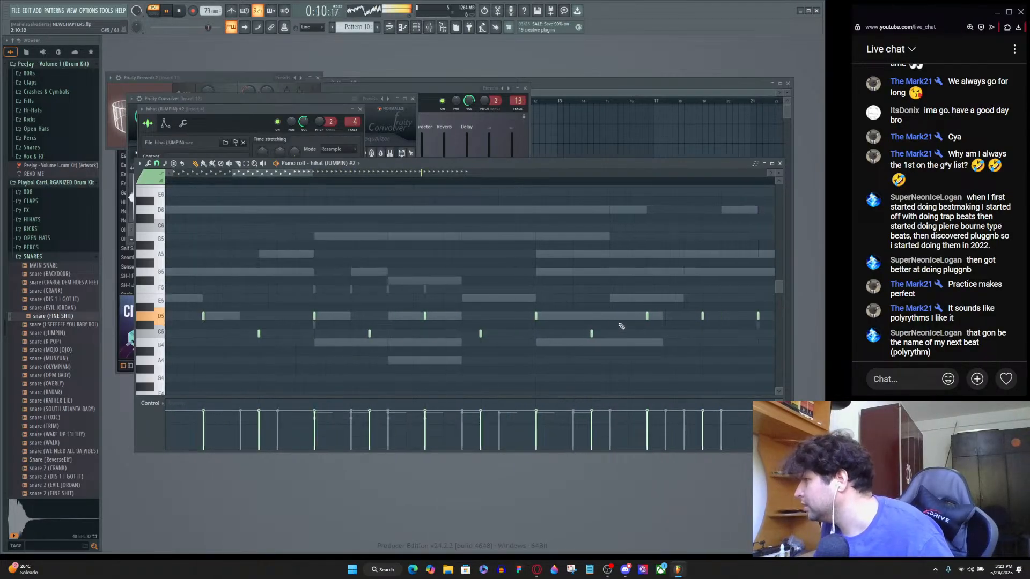
Lower every other hi-hat note to C5 through the last part of bar 2, up to the start of bar 3.
{"action": "scroll", "coordinate": [622, 336], "scroll_direction": "down", "scroll_amount": 3}
{"action": "scroll", "coordinate": [611, 338], "scroll_direction": "up", "scroll_amount": 4}
{"action": "left_click_drag", "start_coordinate": [563, 317], "coordinate": [562, 332]}
{"action": "scroll", "coordinate": [642, 344], "scroll_direction": "down", "scroll_amount": 4}
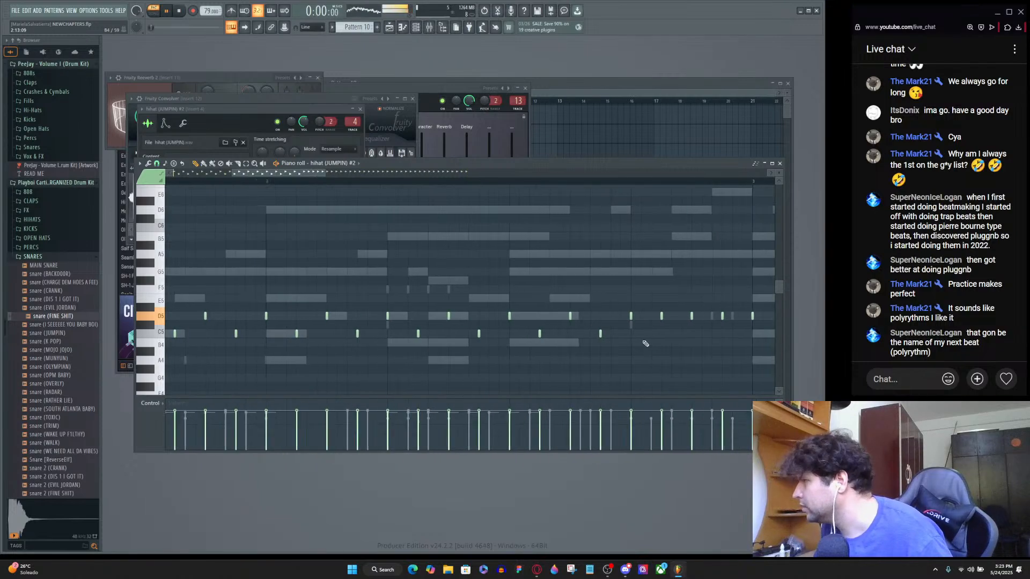
{"action": "scroll", "coordinate": [636, 348], "scroll_direction": "up", "scroll_amount": 4}
{"action": "left_click_drag", "start_coordinate": [529, 316], "coordinate": [530, 334]}
{"action": "scroll", "coordinate": [595, 328], "scroll_direction": "down", "scroll_amount": 4}
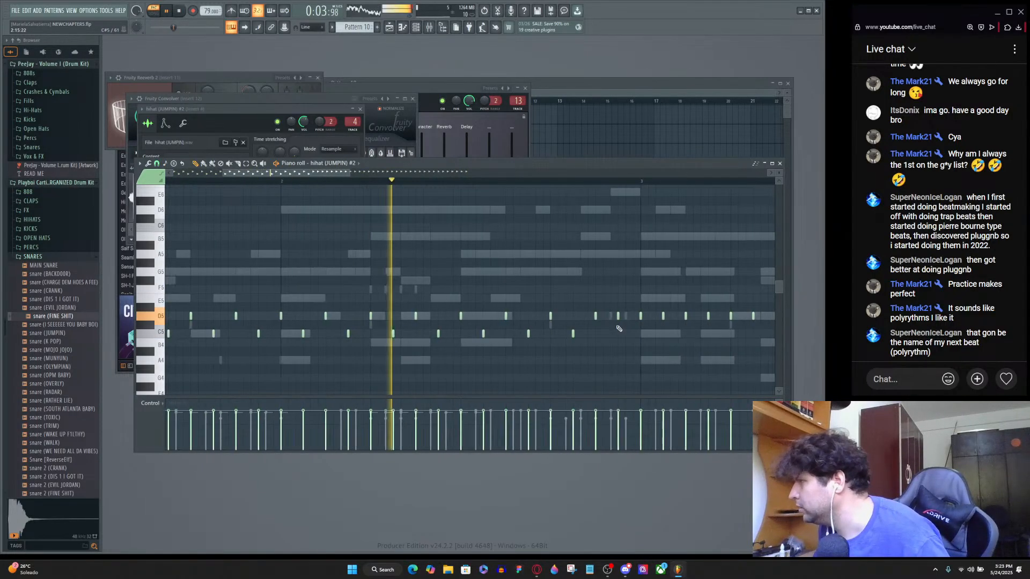
{"action": "scroll", "coordinate": [620, 325], "scroll_direction": "up", "scroll_amount": 4}
{"action": "scroll", "coordinate": [619, 325], "scroll_direction": "down", "scroll_amount": 4}
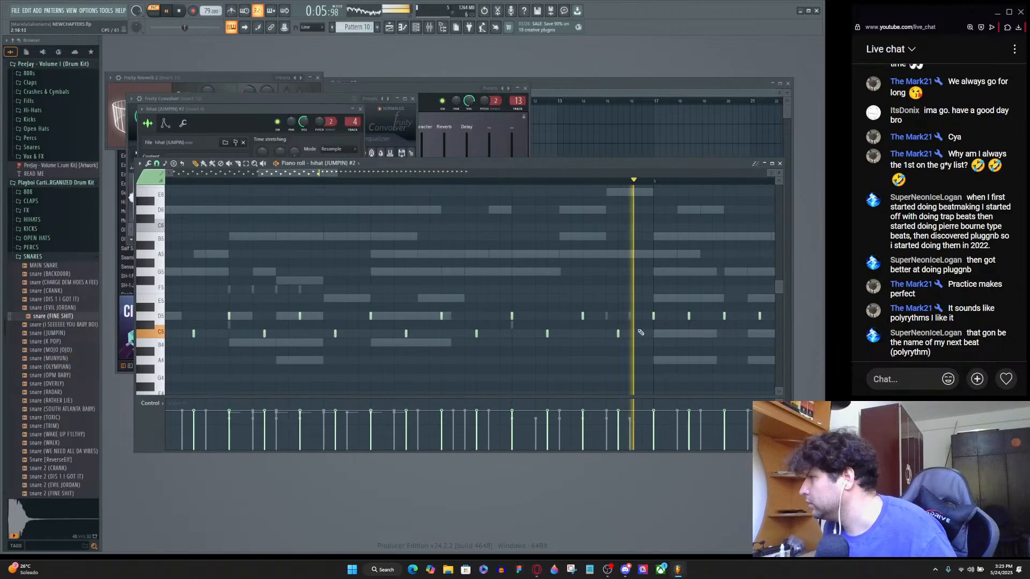
{"action": "scroll", "coordinate": [668, 347], "scroll_direction": "up", "scroll_amount": 4}
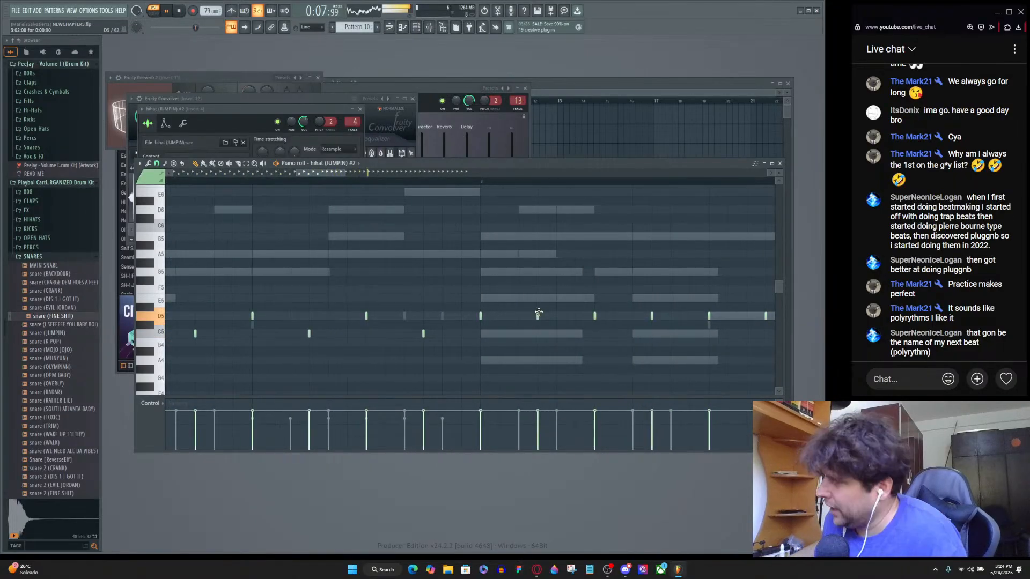
Replace the hi-hat notes in bars 3 and 4 with a copy of bars 1 and 2, removing the extra note at bar 5.
{"action": "scroll", "coordinate": [537, 334], "scroll_direction": "down", "scroll_amount": 4}
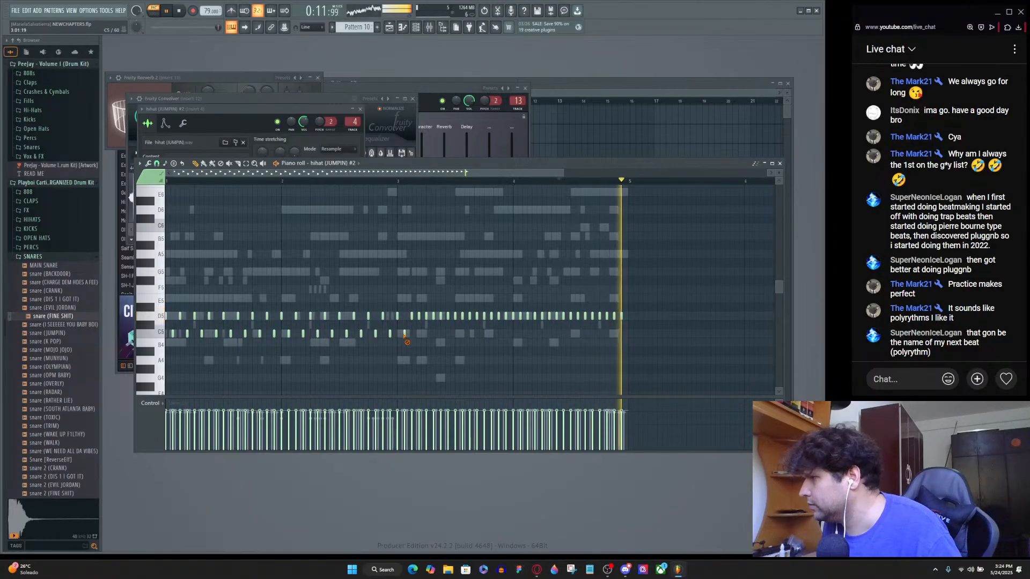
{"action": "left_click_drag", "start_coordinate": [407, 318], "coordinate": [623, 318]}
{"action": "left_click_drag", "start_coordinate": [455, 290], "coordinate": [63, 355]}
{"action": "left_click_drag", "start_coordinate": [166, 316], "coordinate": [396, 314]}
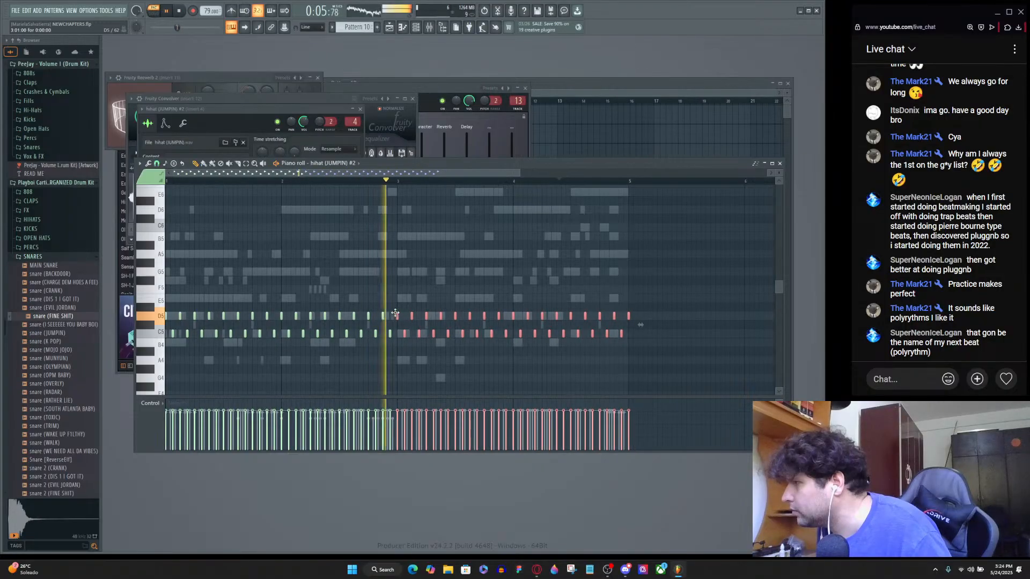
{"action": "right_click", "coordinate": [651, 333]}
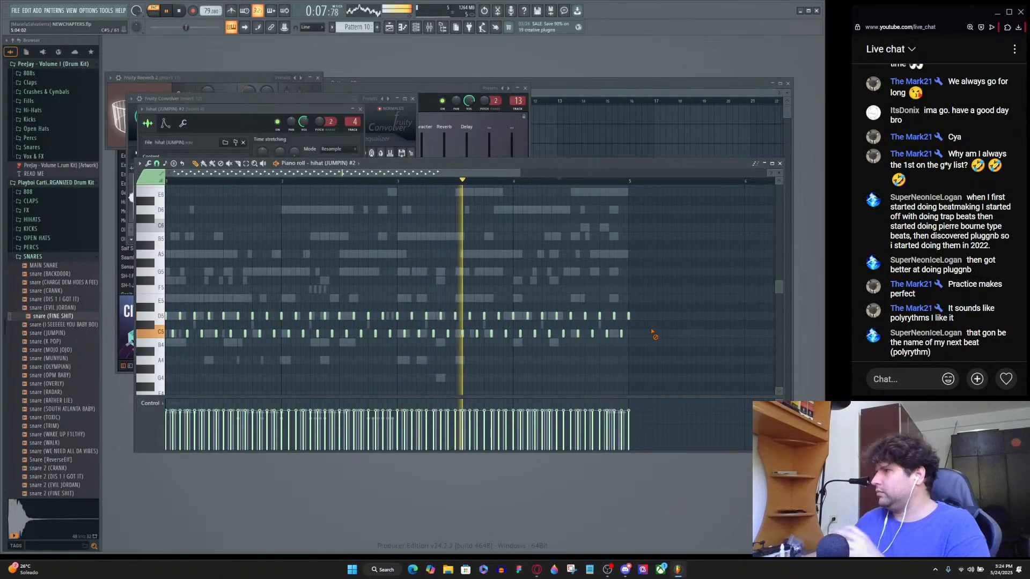
{"action": "right_click", "coordinate": [628, 316]}
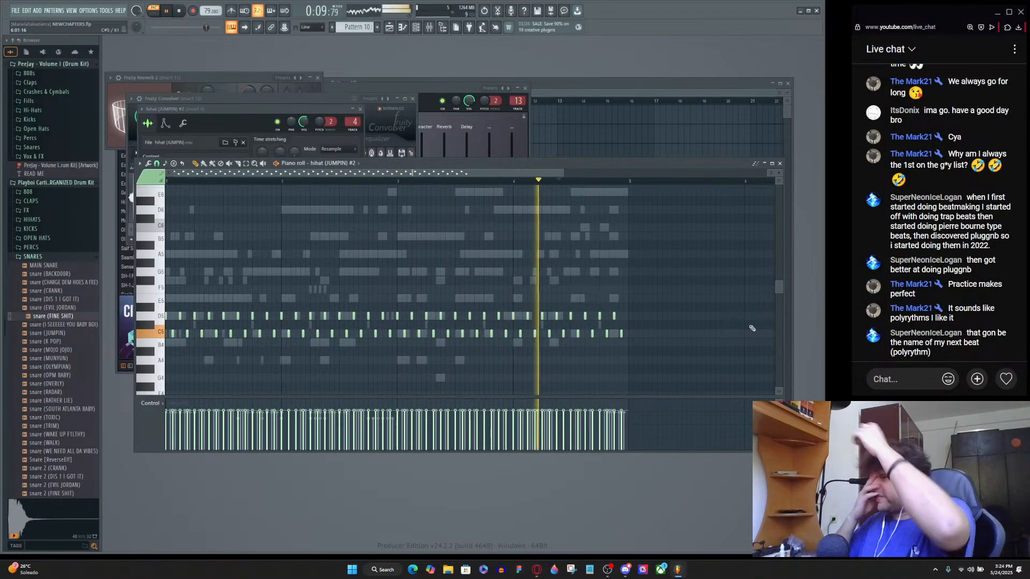
In the hihat (JUMPIN) channel's piano roll, copy the three G5 and three D5 notes ending bar 2 to the end of bar 4.
{"action": "key", "text": "F6"}
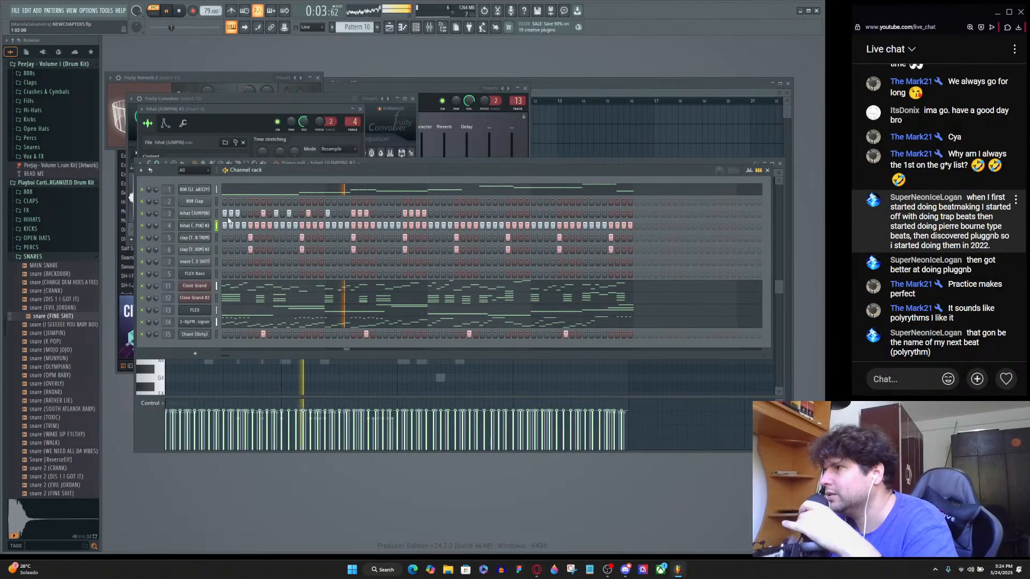
{"action": "left_click", "coordinate": [207, 213]}
{"action": "key", "text": "F7"}
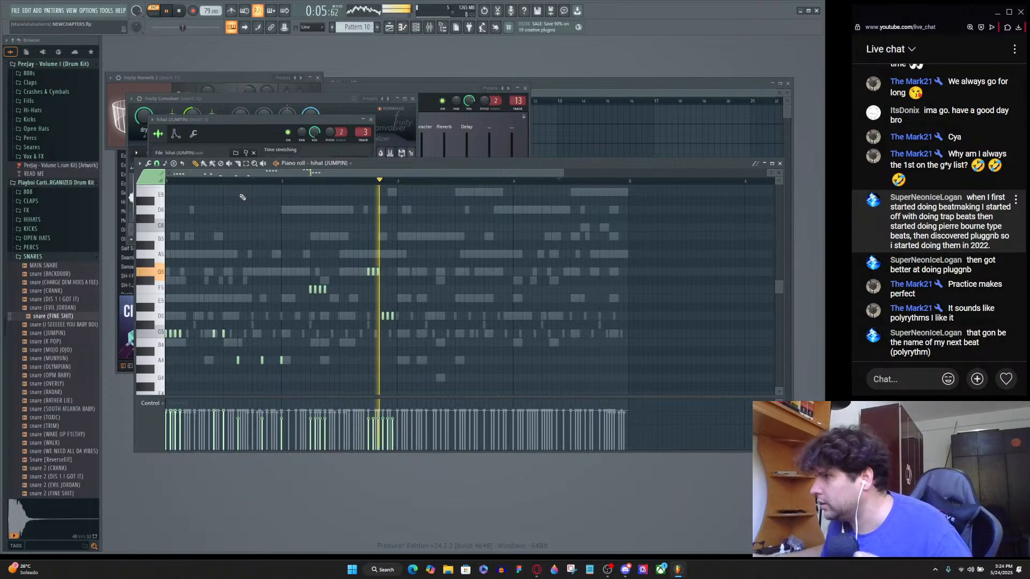
{"action": "scroll", "coordinate": [441, 283], "scroll_direction": "up", "scroll_amount": 3}
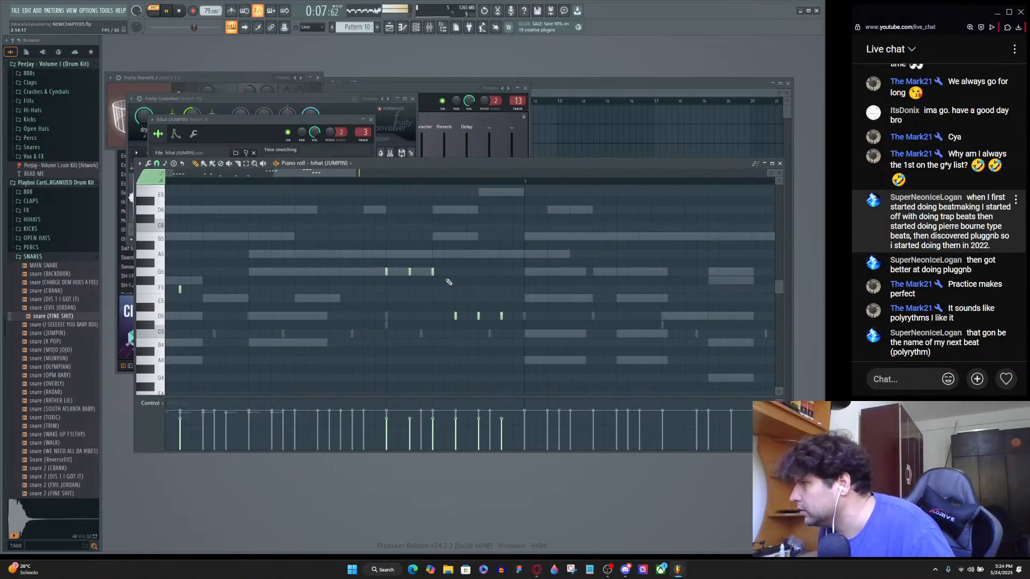
{"action": "scroll", "coordinate": [462, 273], "scroll_direction": "down", "scroll_amount": 4}
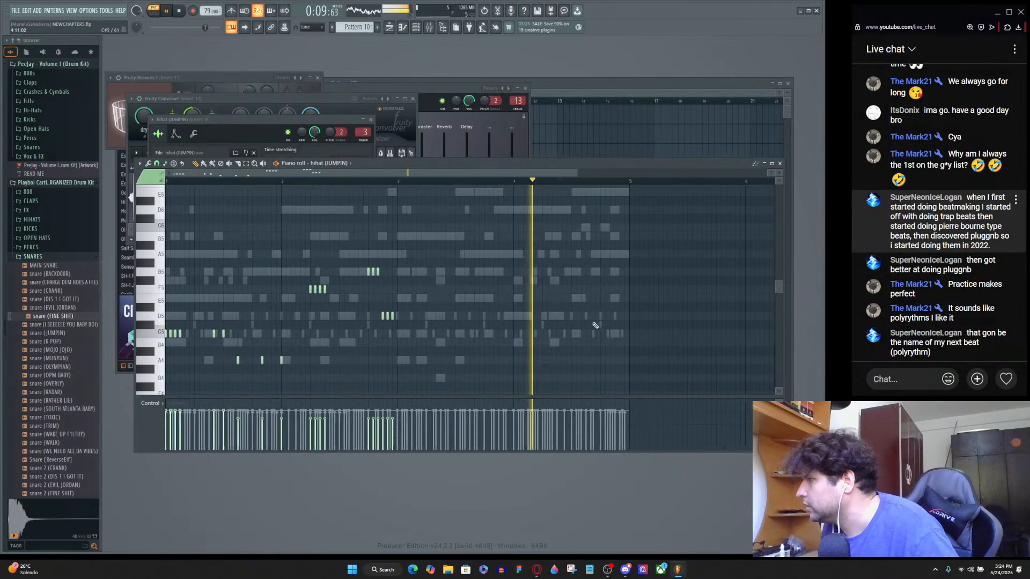
{"action": "scroll", "coordinate": [420, 343], "scroll_direction": "up", "scroll_amount": 4}
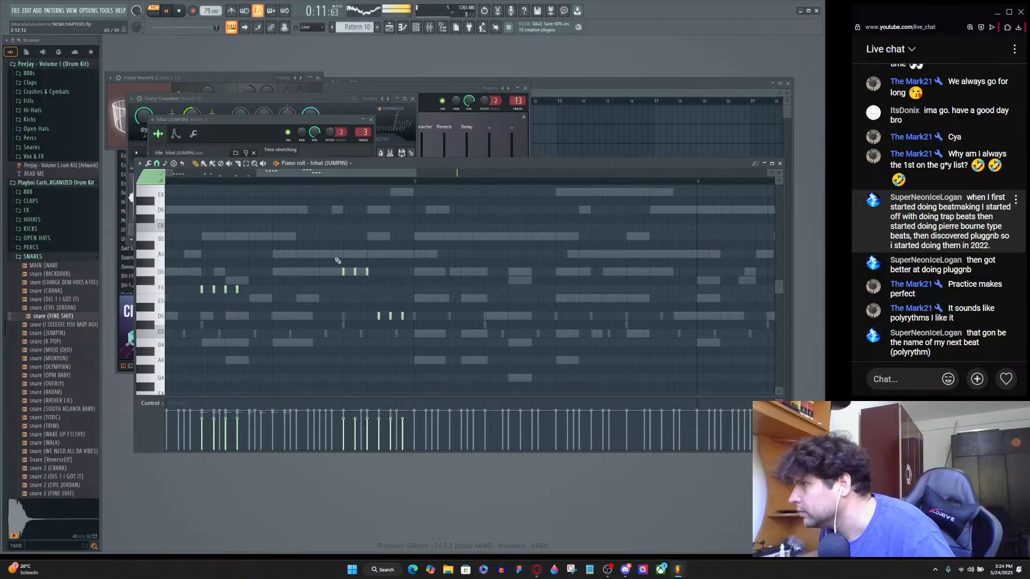
{"action": "scroll", "coordinate": [421, 341], "scroll_direction": "down", "scroll_amount": 4}
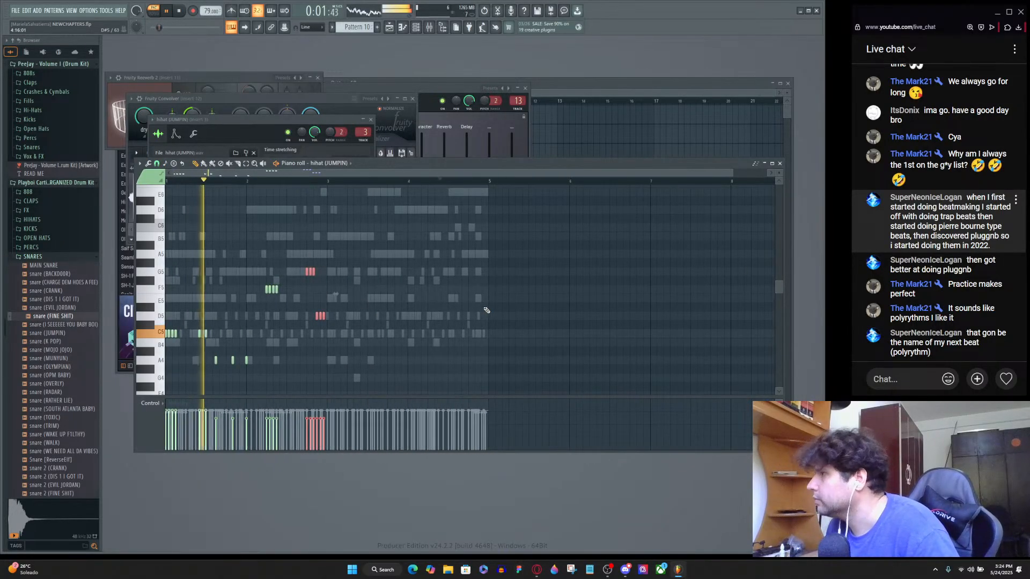
{"action": "key", "text": "ctrl+v"}
{"action": "left_click_drag", "start_coordinate": [231, 273], "coordinate": [465, 273]}
{"action": "scroll", "coordinate": [461, 284], "scroll_direction": "up", "scroll_amount": 5}
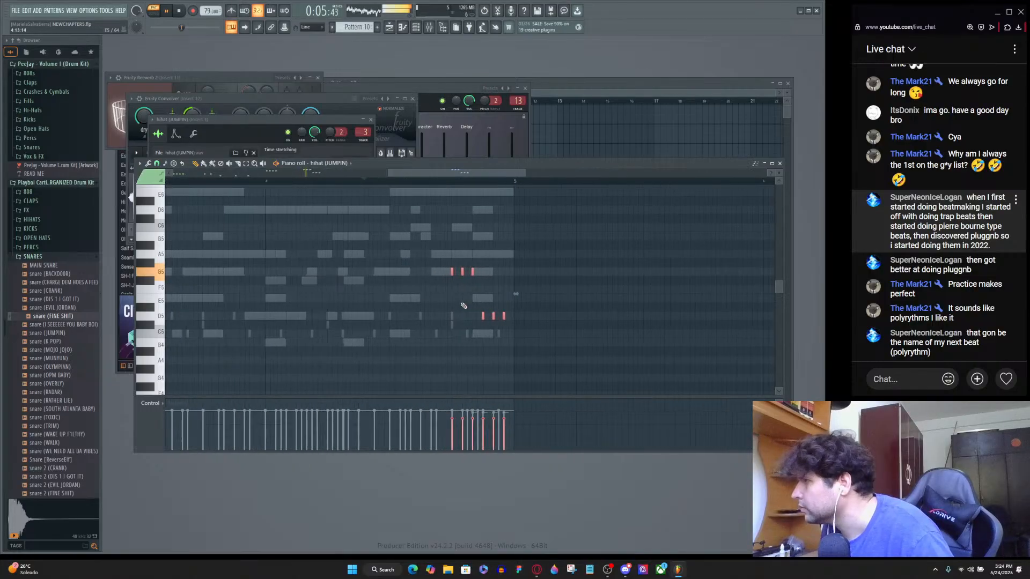
Lower the three G5 hi-hat notes at the end of bar 4 to A4 and restart playback to check them.
{"action": "left_click_drag", "start_coordinate": [416, 251], "coordinate": [451, 363]}
{"action": "left_click", "coordinate": [490, 289], "text": "ctrl"}
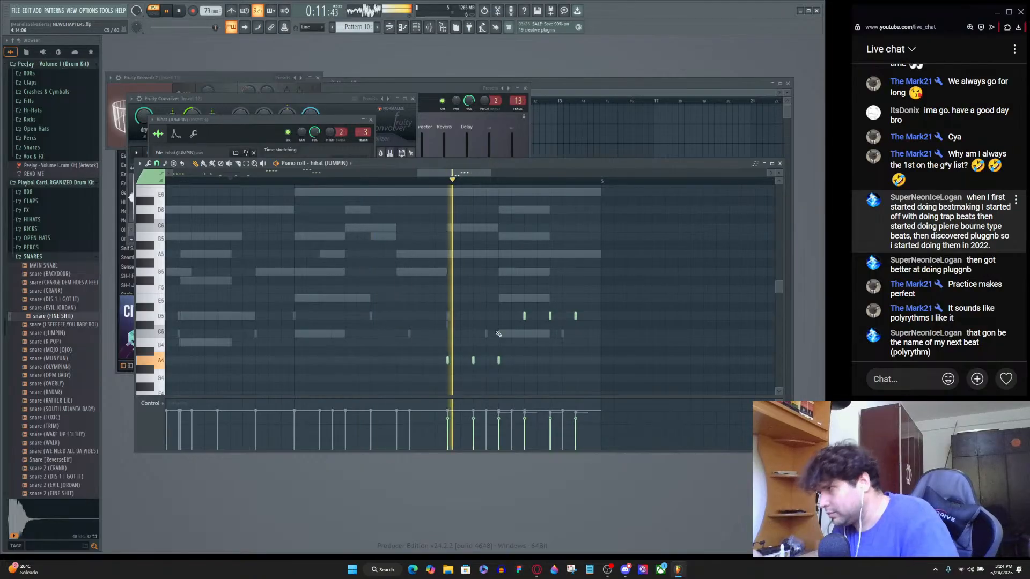
{"action": "key", "text": "space"}
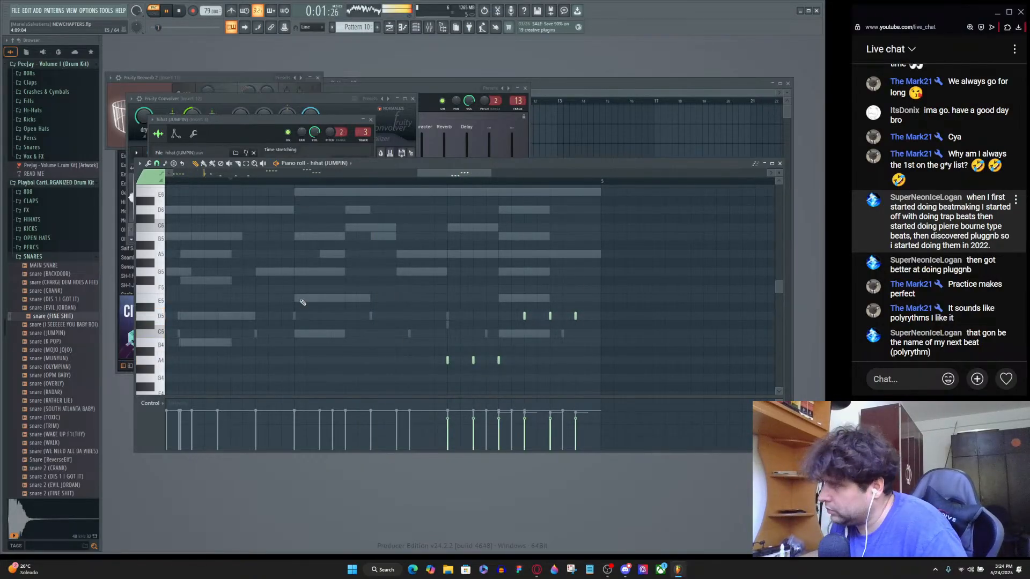
{"action": "scroll", "coordinate": [303, 302], "scroll_direction": "down", "scroll_amount": 4}
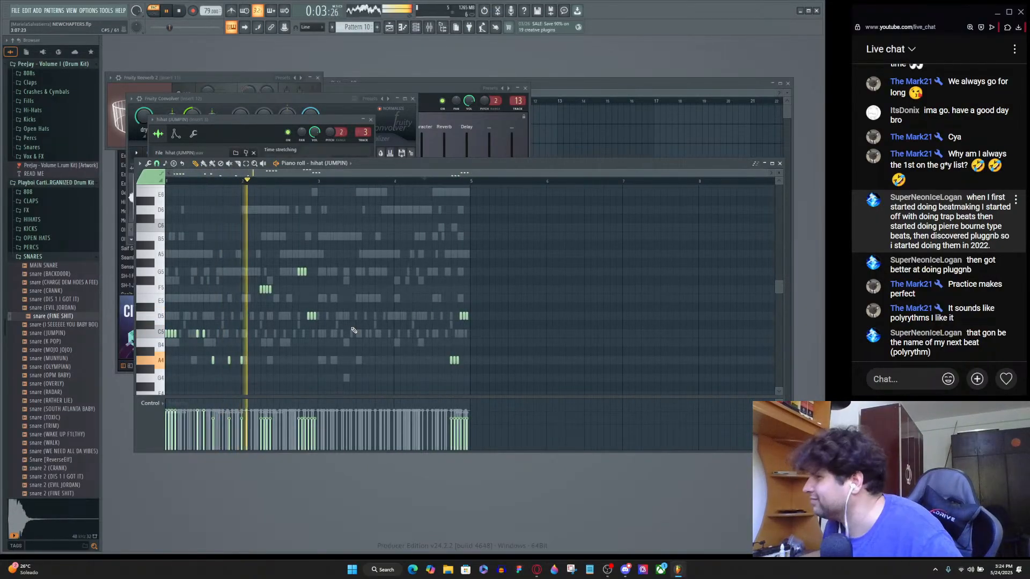
{"action": "left_click", "coordinate": [243, 363]}
{"action": "scroll", "coordinate": [317, 365], "scroll_direction": "up", "scroll_amount": 3}
{"action": "scroll", "coordinate": [316, 364], "scroll_direction": "down", "scroll_amount": 3}
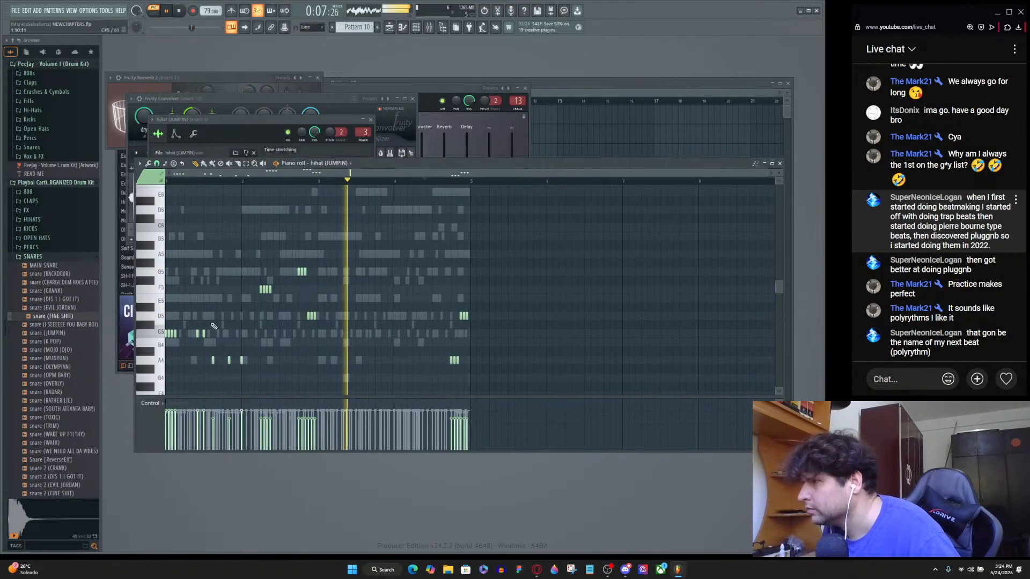
Copy the group of C5 hi-hat notes opening bar 1 to early bar 3, delete the copy's fourth note, and play the pattern.
{"action": "left_click_drag", "start_coordinate": [191, 321], "coordinate": [132, 362]}
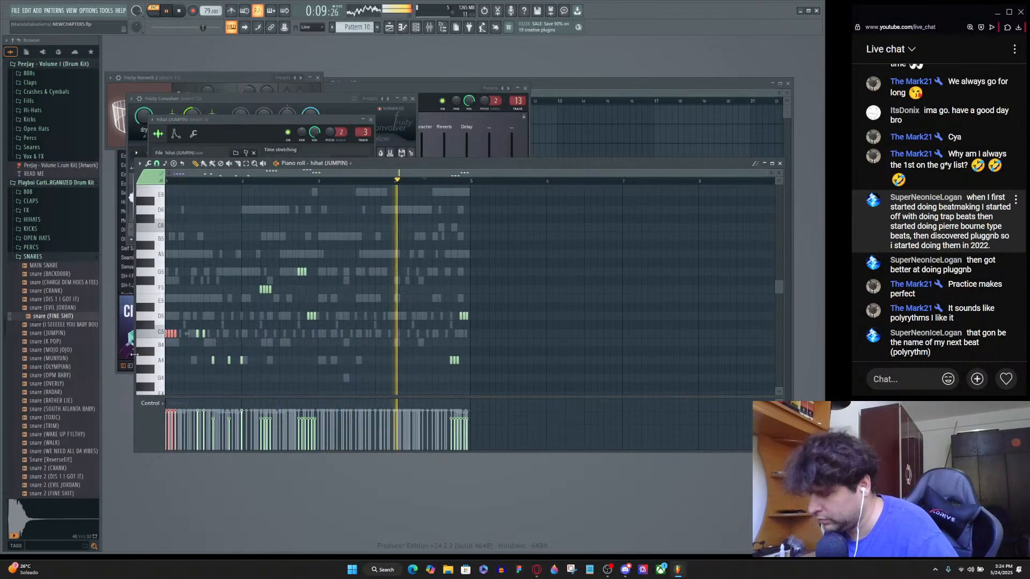
{"action": "left_click_drag", "start_coordinate": [173, 335], "coordinate": [339, 339]}
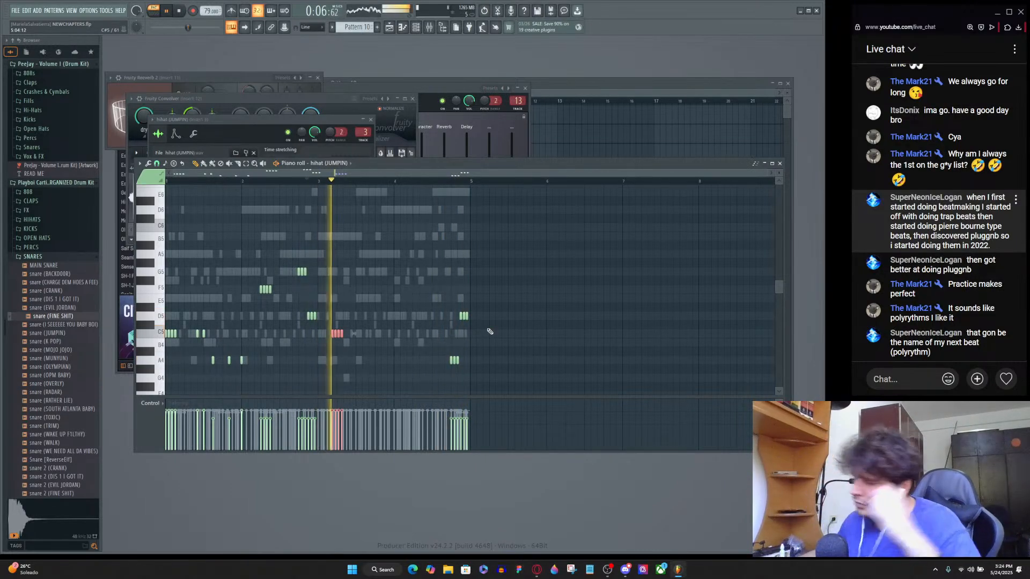
{"action": "scroll", "coordinate": [379, 357], "scroll_direction": "up", "scroll_amount": 4}
{"action": "scroll", "coordinate": [379, 357], "scroll_direction": "up", "scroll_amount": 4}
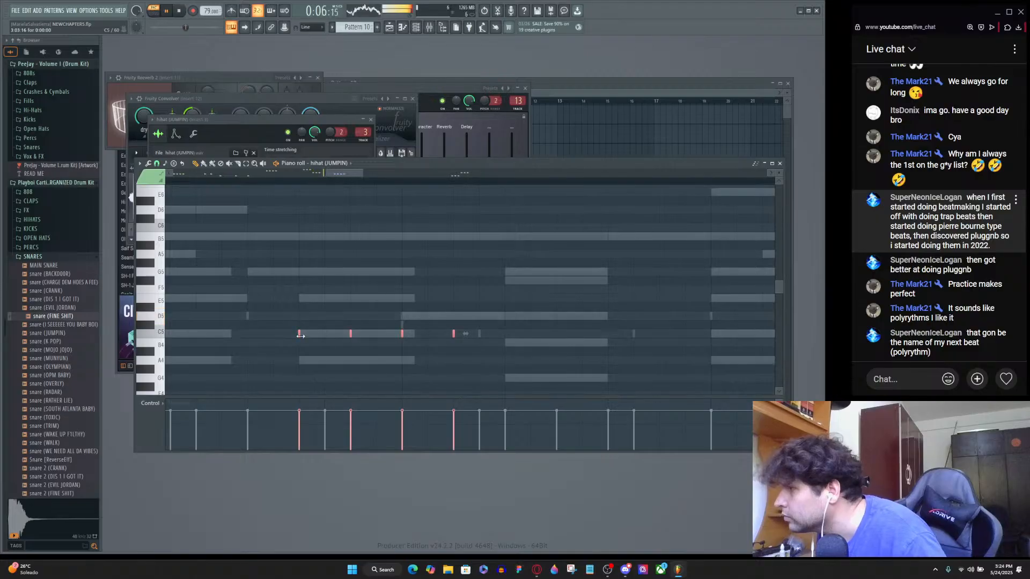
{"action": "left_click", "coordinate": [504, 356], "text": "ctrl"}
{"action": "right_click", "coordinate": [455, 336]}
{"action": "key", "text": "space"}
{"action": "key", "text": "space"}
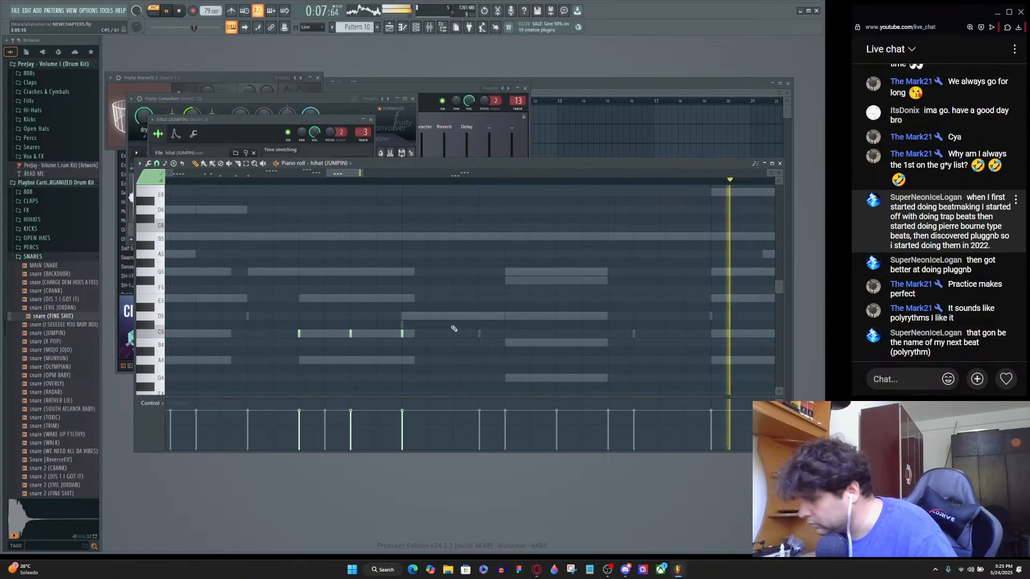
{"action": "scroll", "coordinate": [398, 321], "scroll_direction": "down", "scroll_amount": 6}
{"action": "scroll", "coordinate": [397, 321], "scroll_direction": "down", "scroll_amount": 1}
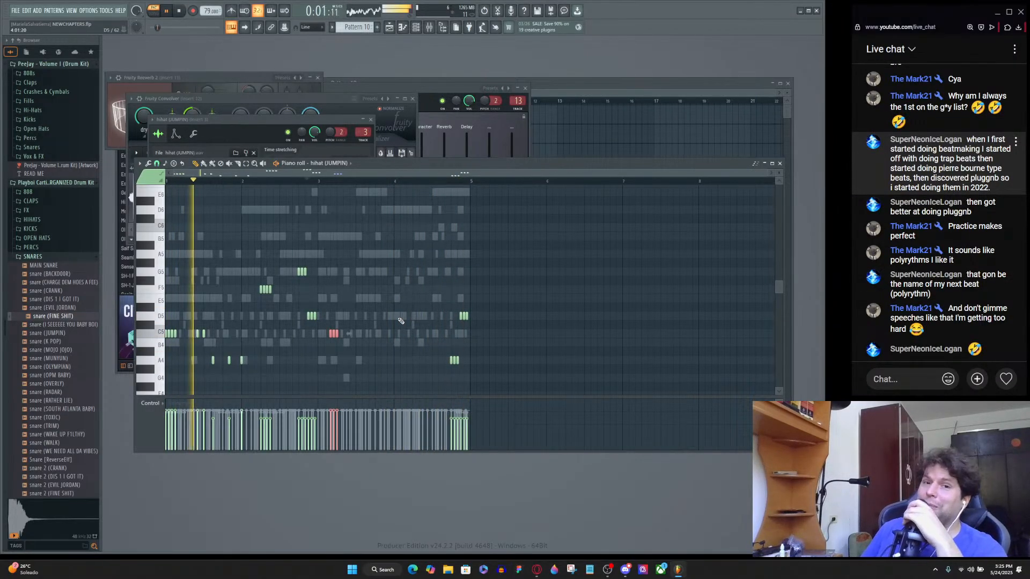
{"action": "key", "text": "space"}
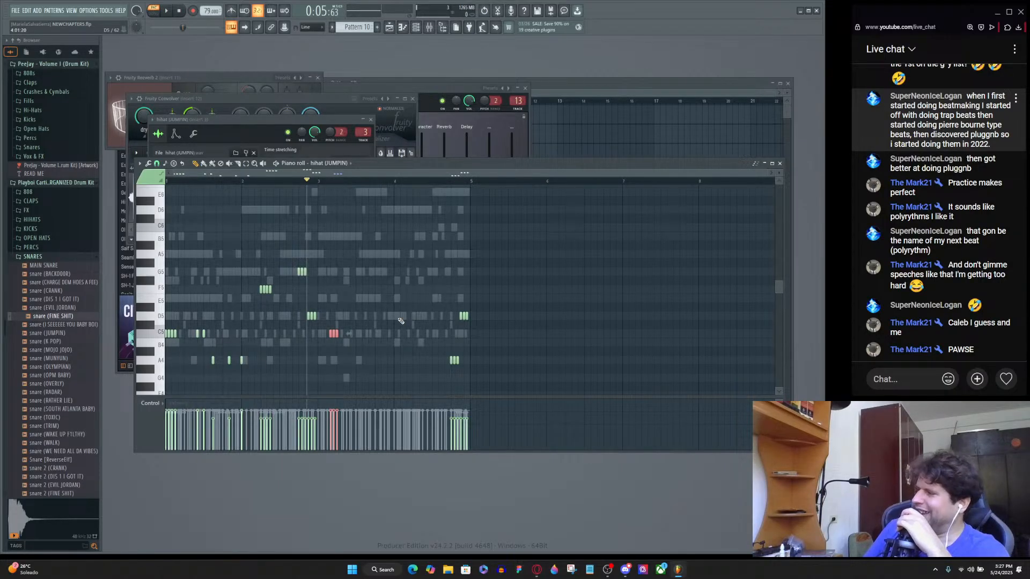
{"action": "key", "text": "space"}
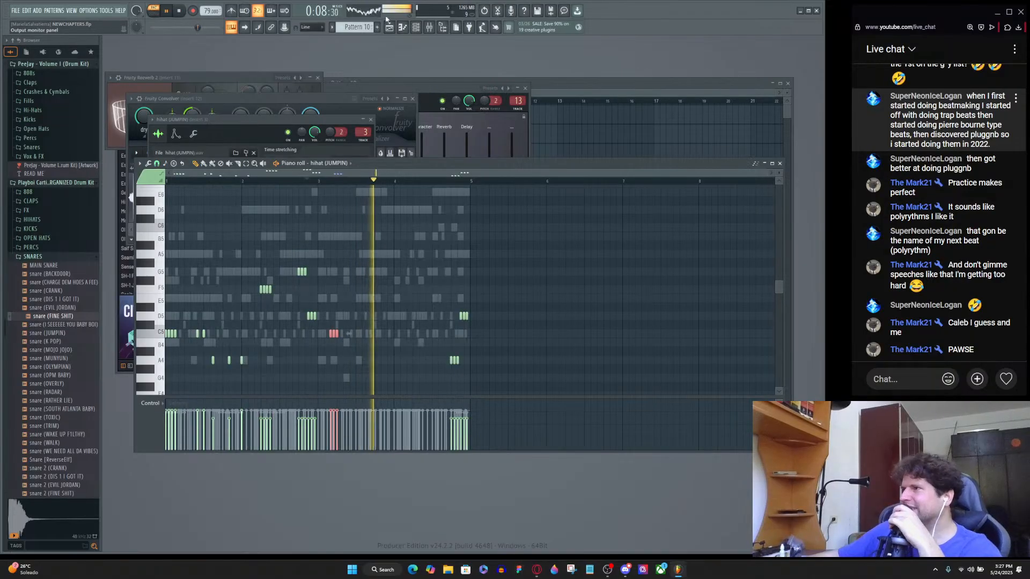
Clone Pattern 10 and open the 2-OpFM Designer channel's piano roll in the new pattern.
{"action": "left_click", "coordinate": [355, 26]}
{"action": "left_click", "coordinate": [420, 119]}
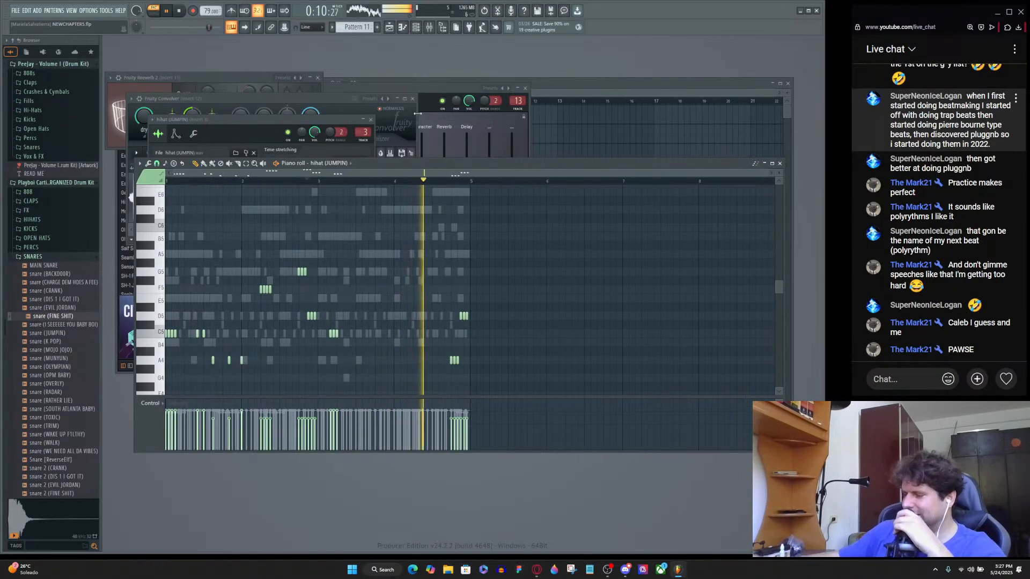
{"action": "key", "text": "F6"}
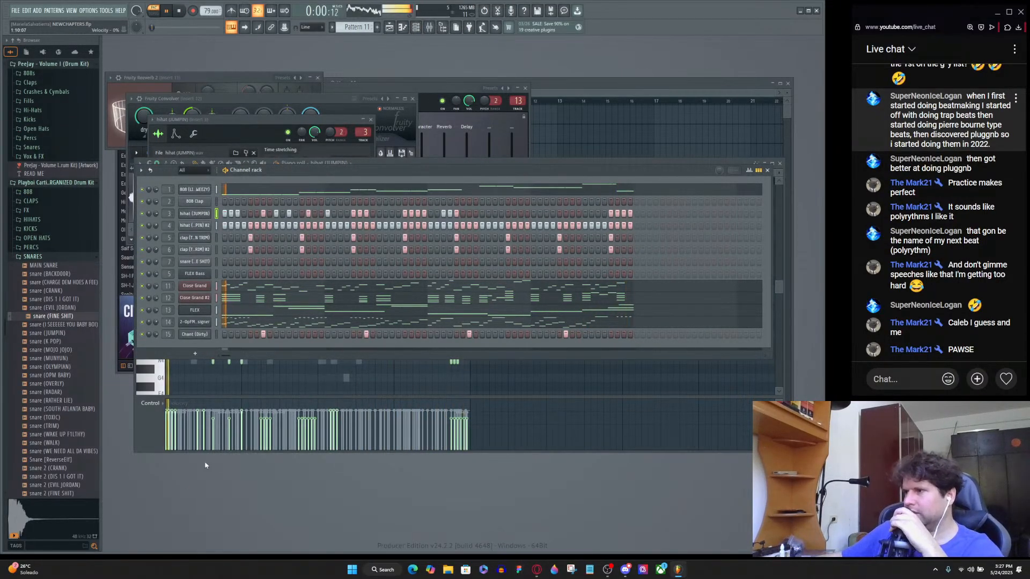
{"action": "left_click", "coordinate": [272, 323]}
{"action": "scroll", "coordinate": [262, 325], "scroll_direction": "up", "scroll_amount": 3}
{"action": "scroll", "coordinate": [258, 326], "scroll_direction": "up", "scroll_amount": 3}
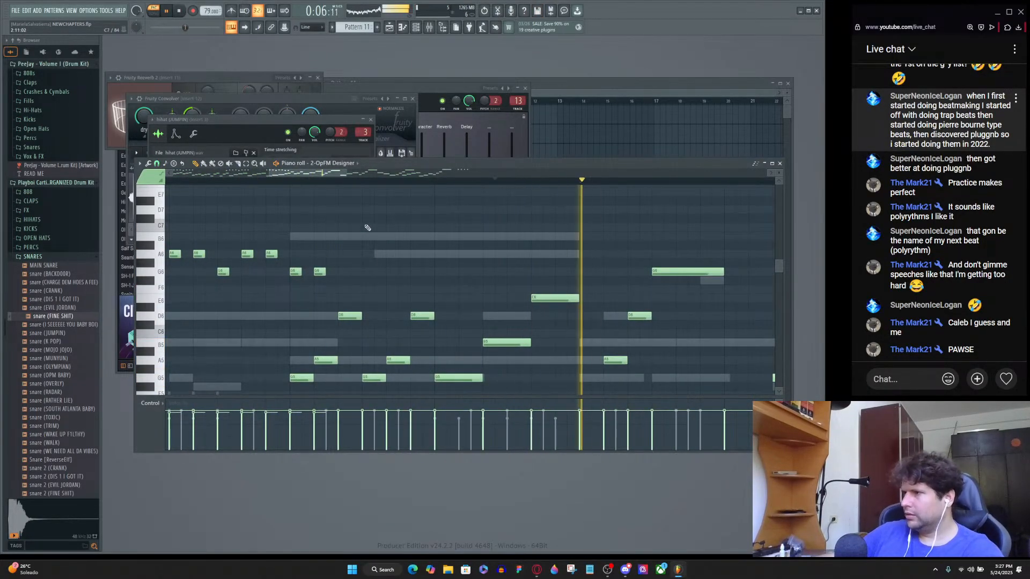
Copy the eight-note A6 and G6 run from bar 2 to bar 3, raised to B6 and A6, and listen to it.
{"action": "scroll", "coordinate": [377, 228], "scroll_direction": "down", "scroll_amount": 3}
{"action": "left_click_drag", "start_coordinate": [381, 223], "coordinate": [556, 235]}
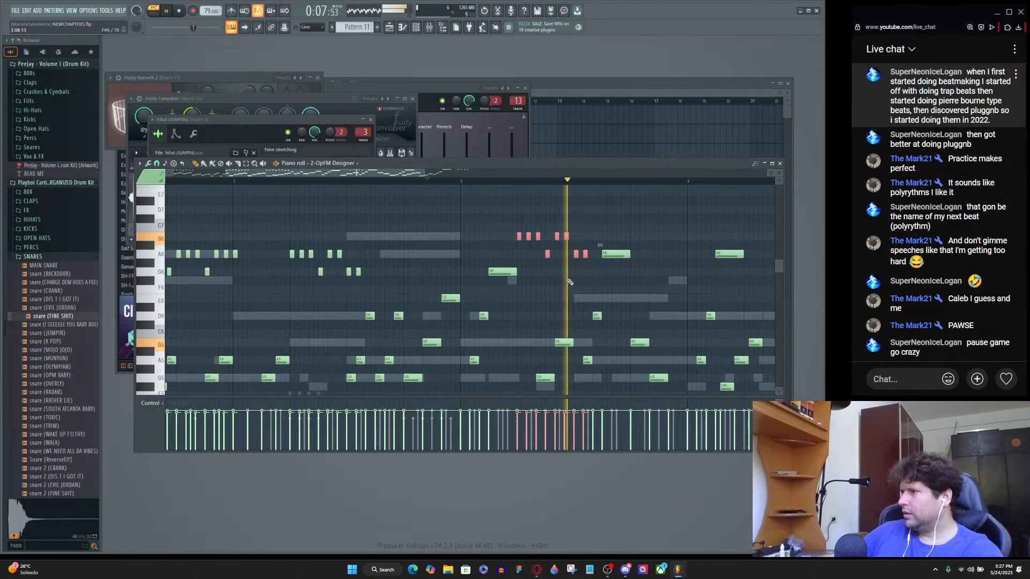
{"action": "scroll", "coordinate": [529, 283], "scroll_direction": "down", "scroll_amount": 4}
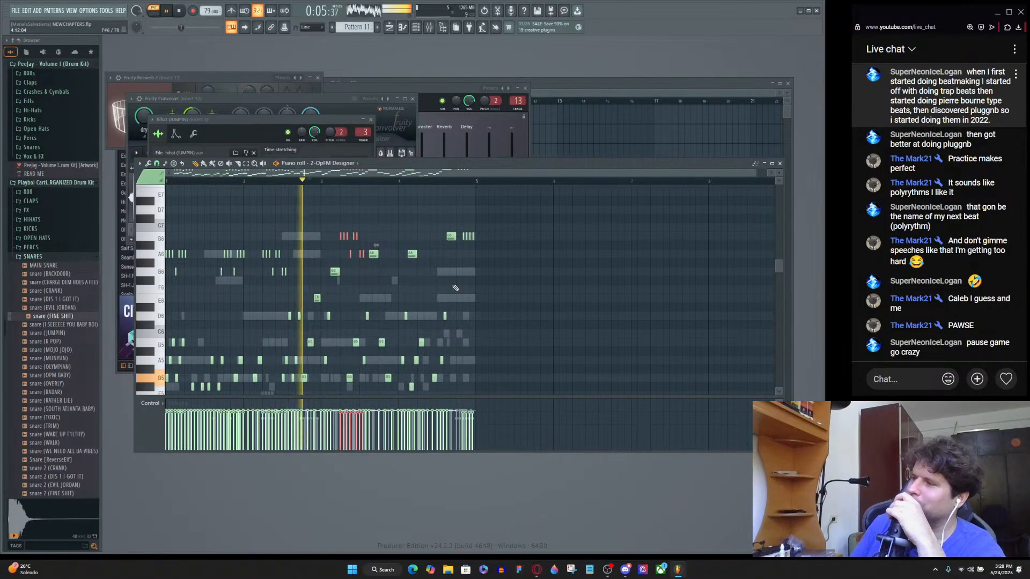
{"action": "key", "text": "space"}
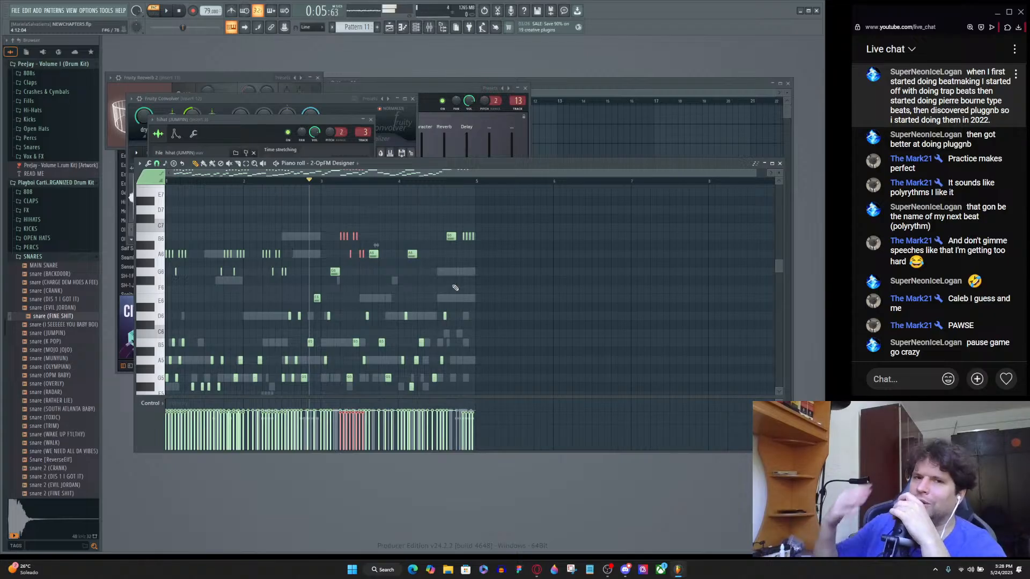
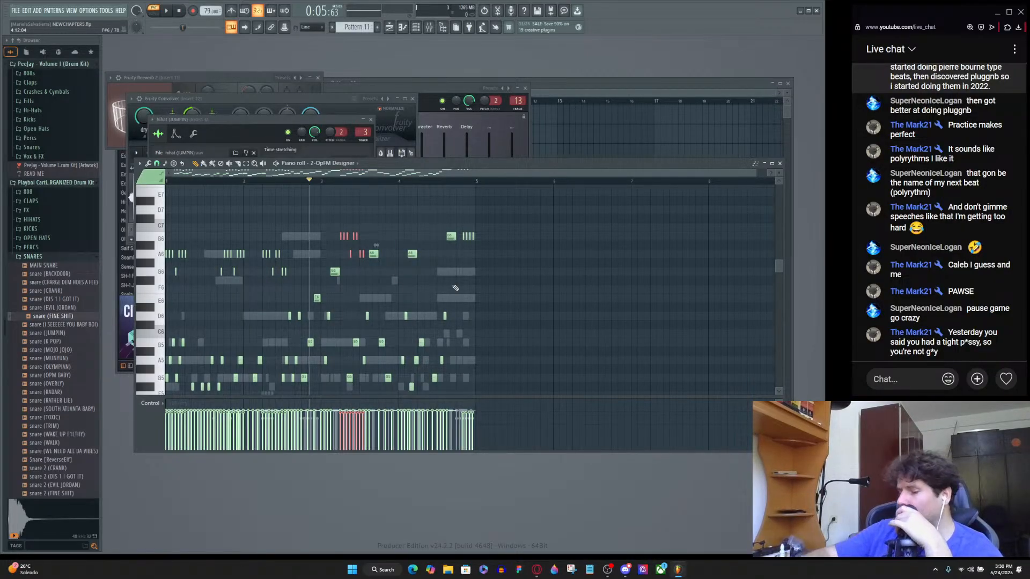
Switch to the web browser and open the Posts page of the signed-in account's YouTube channel.
{"action": "key", "text": "alt+Tab"}
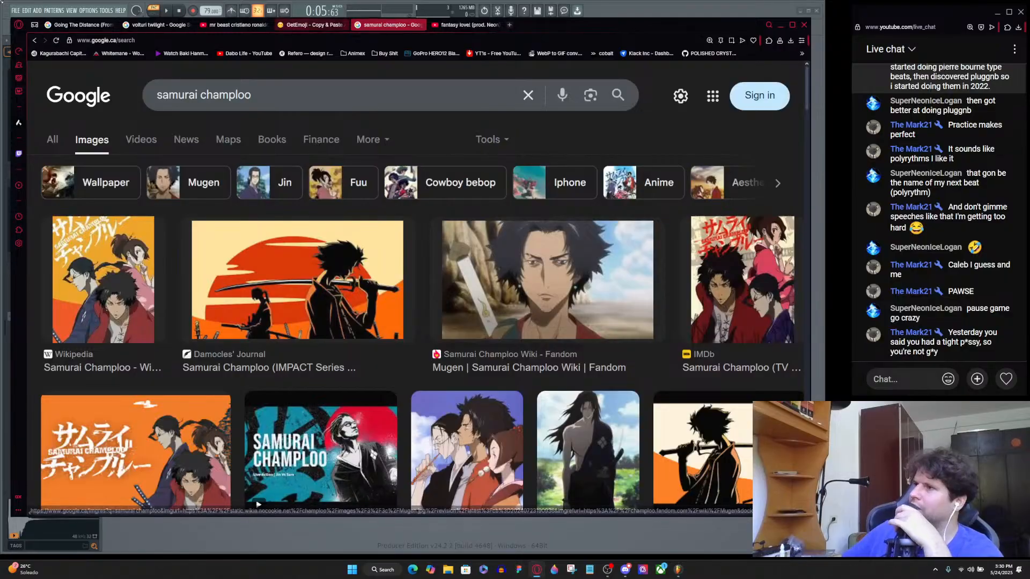
{"action": "left_click", "coordinate": [225, 25]}
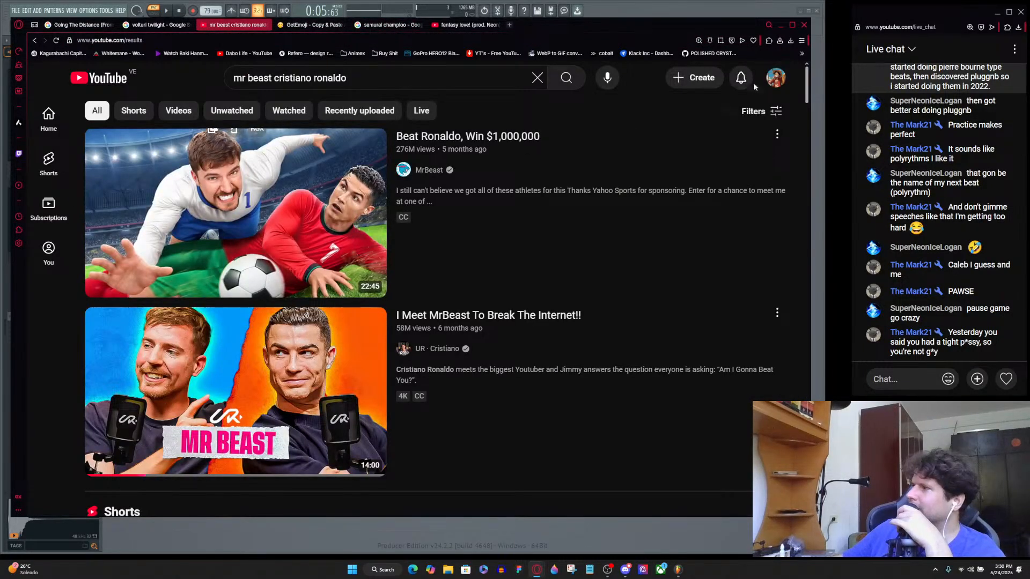
{"action": "left_click", "coordinate": [775, 78]}
{"action": "left_click", "coordinate": [659, 112]}
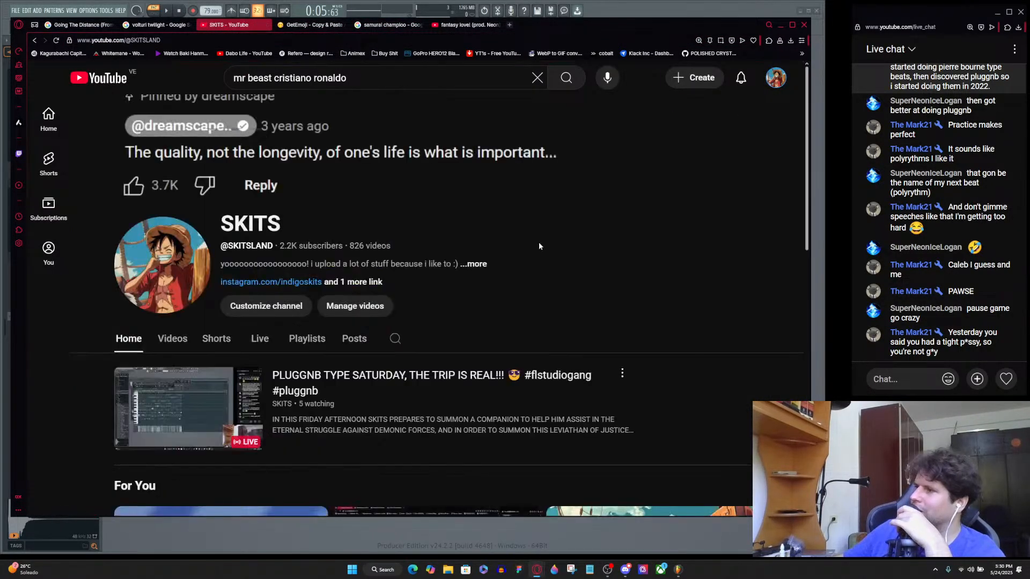
{"action": "left_click", "coordinate": [351, 339]}
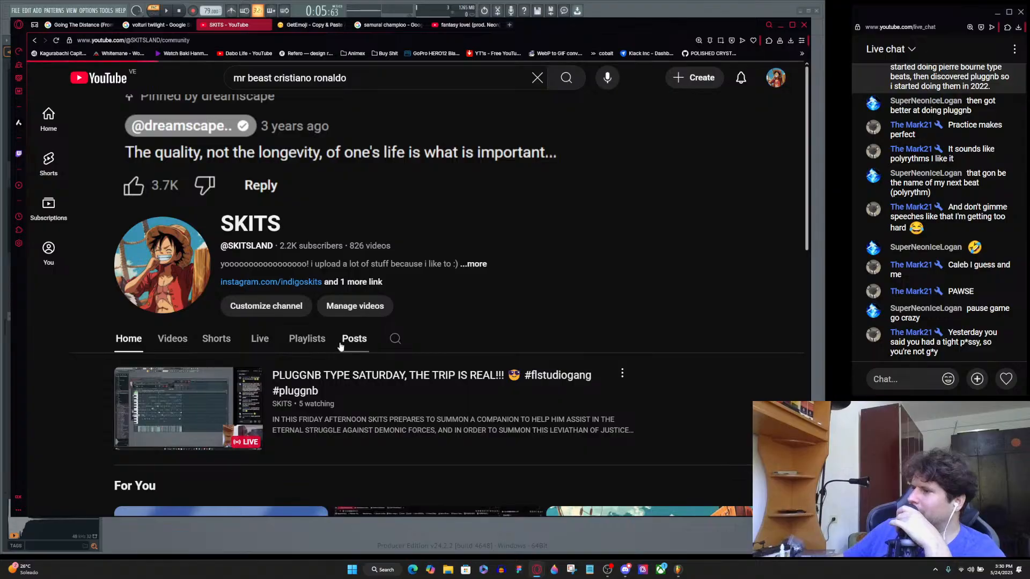
Read the newest post about finding English students, including its text and the attached chat screenshot.
{"action": "scroll", "coordinate": [175, 218], "scroll_direction": "down", "scroll_amount": 5}
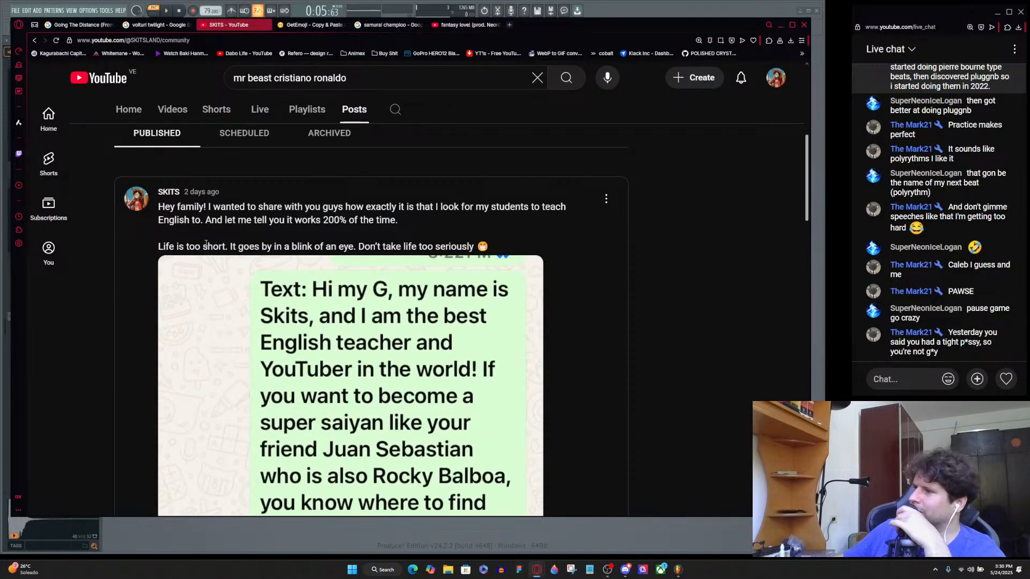
{"action": "scroll", "coordinate": [182, 231], "scroll_direction": "down", "scroll_amount": 3}
{"action": "scroll", "coordinate": [193, 241], "scroll_direction": "up", "scroll_amount": 2}
{"action": "left_click_drag", "start_coordinate": [184, 180], "coordinate": [531, 171]}
{"action": "left_click", "coordinate": [388, 170]}
{"action": "left_click", "coordinate": [297, 190]}
{"action": "left_click_drag", "start_coordinate": [224, 185], "coordinate": [400, 180]}
{"action": "left_click", "coordinate": [328, 198]}
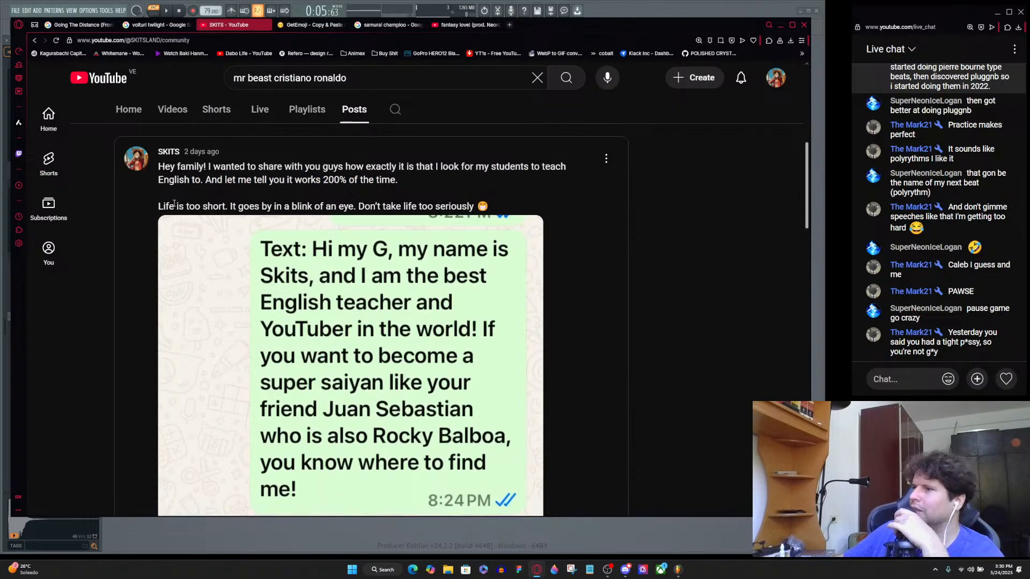
{"action": "left_click_drag", "start_coordinate": [262, 206], "coordinate": [352, 208]}
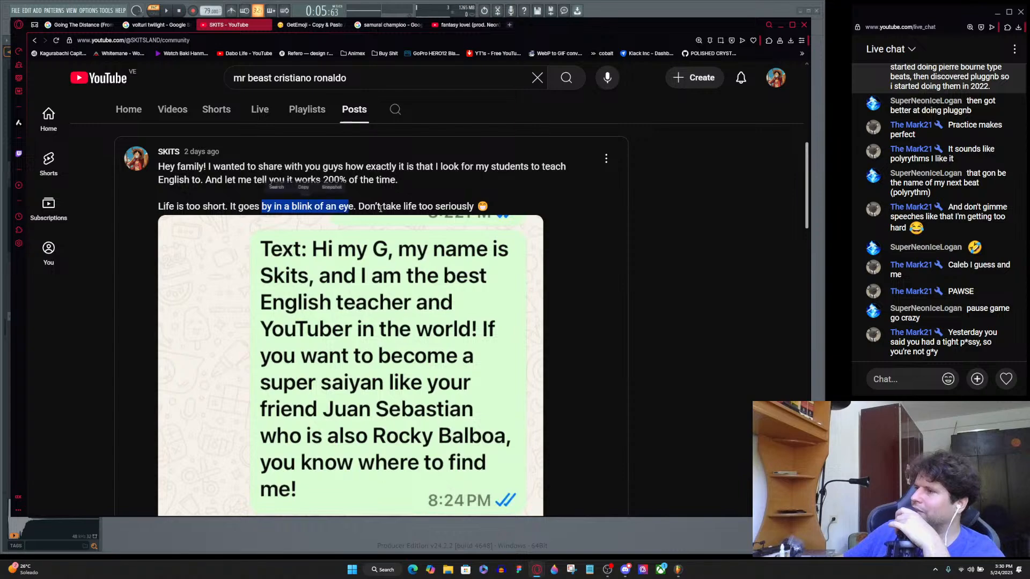
{"action": "left_click", "coordinate": [370, 194]}
{"action": "scroll", "coordinate": [398, 210], "scroll_direction": "down", "scroll_amount": 2}
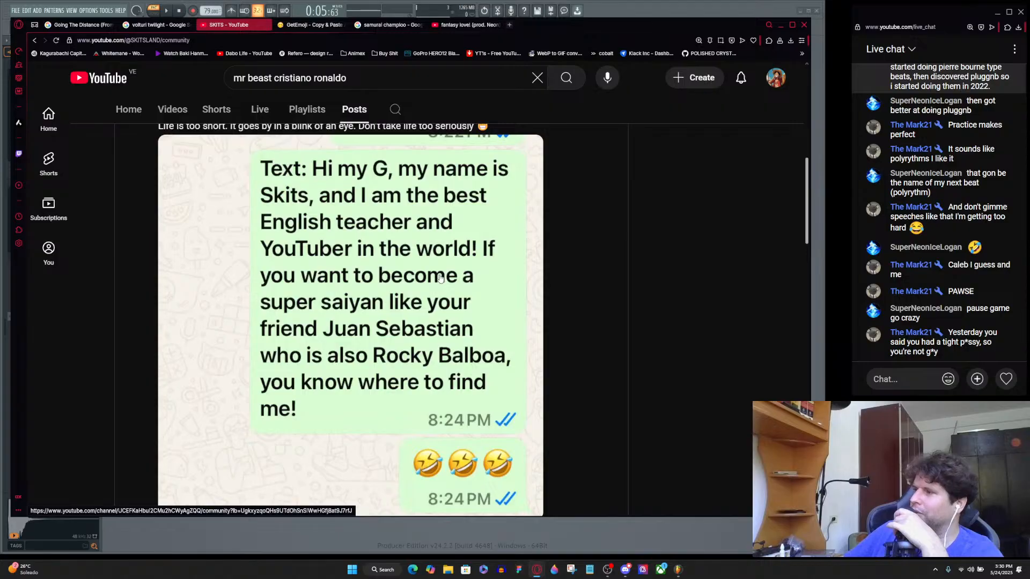
{"action": "scroll", "coordinate": [432, 273], "scroll_direction": "down", "scroll_amount": 2}
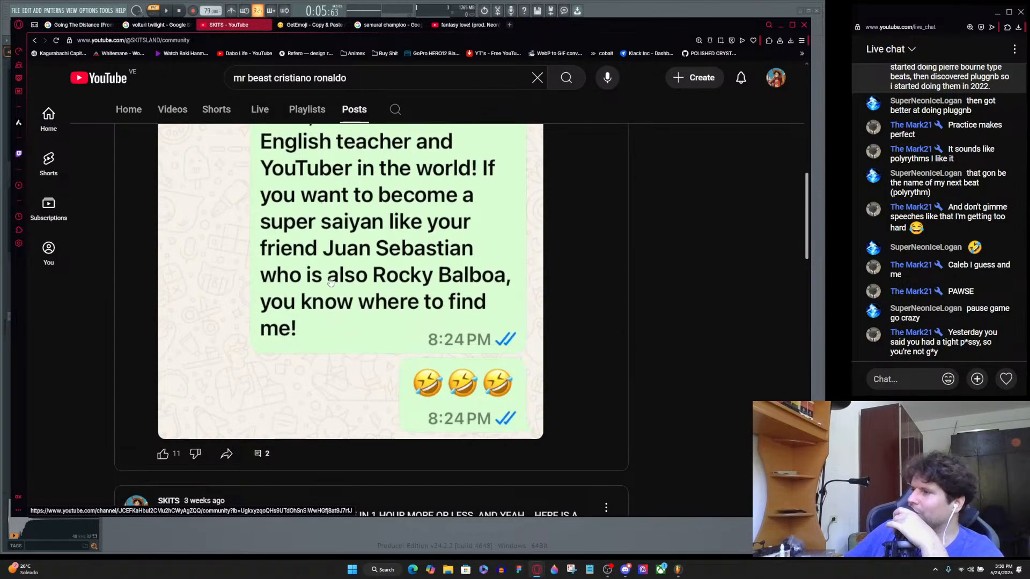
{"action": "scroll", "coordinate": [411, 276], "scroll_direction": "down", "scroll_amount": 1}
{"action": "scroll", "coordinate": [411, 276], "scroll_direction": "down", "scroll_amount": 4}
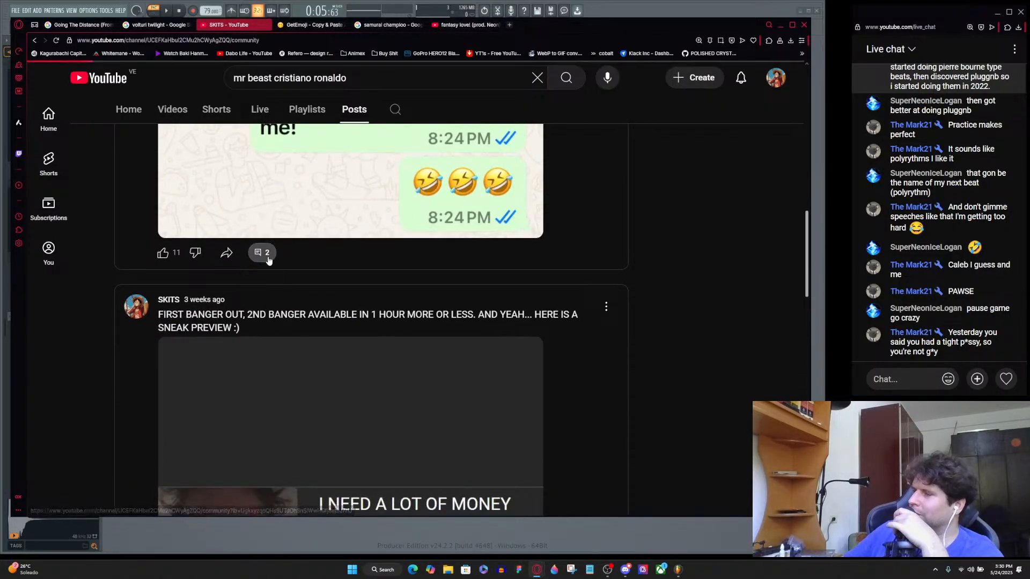
Open the newest post's comments and read them, including the John 3:16 quotation.
{"action": "left_click", "coordinate": [261, 252]}
{"action": "scroll", "coordinate": [373, 276], "scroll_direction": "down", "scroll_amount": 7}
{"action": "scroll", "coordinate": [374, 276], "scroll_direction": "down", "scroll_amount": 5}
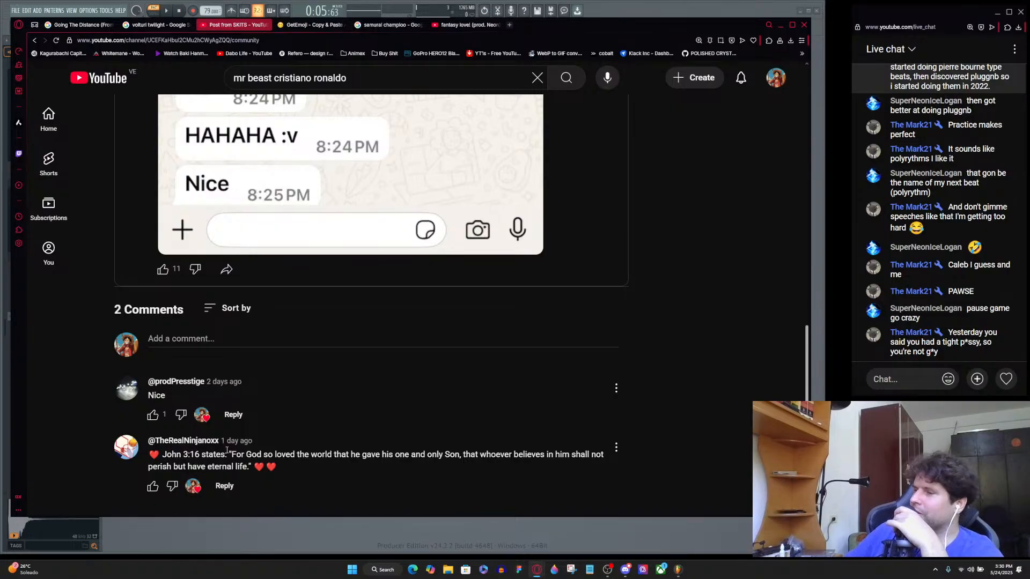
{"action": "left_click_drag", "start_coordinate": [240, 455], "coordinate": [288, 455]}
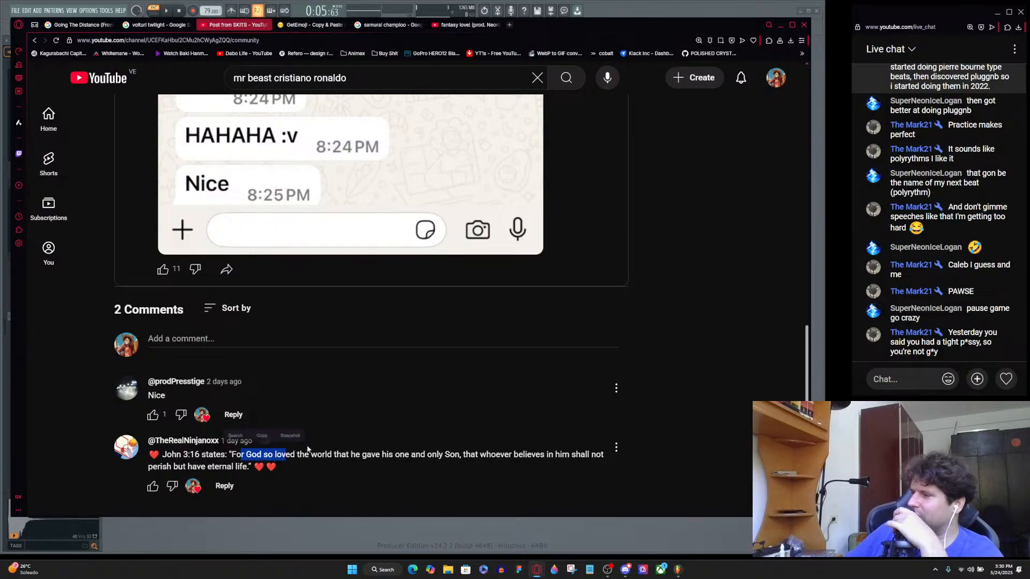
{"action": "left_click_drag", "start_coordinate": [363, 454], "coordinate": [600, 457]}
{"action": "left_click", "coordinate": [469, 429]}
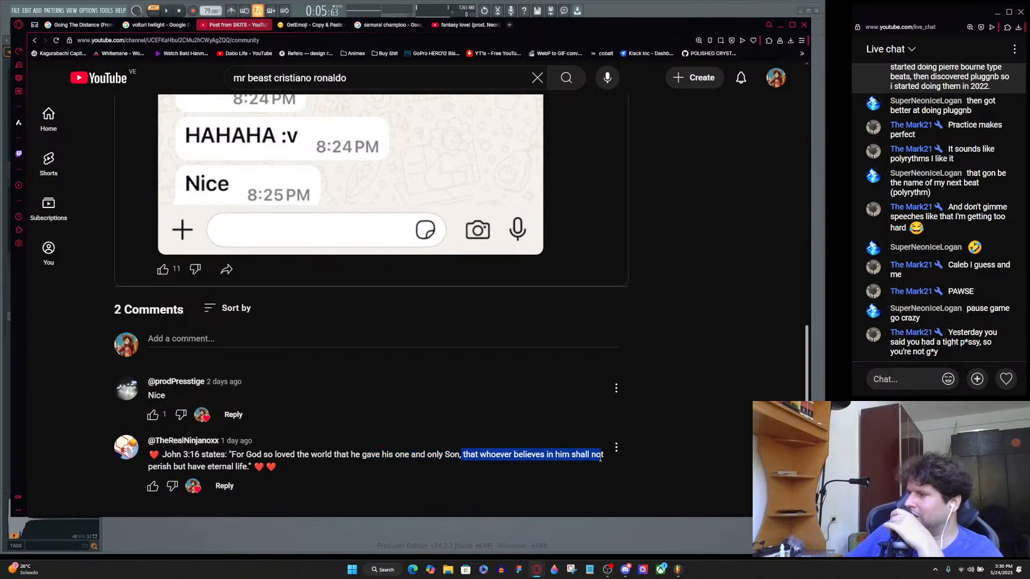
{"action": "left_click", "coordinate": [295, 454]}
{"action": "scroll", "coordinate": [368, 456], "scroll_direction": "up", "scroll_amount": 2}
{"action": "scroll", "coordinate": [367, 456], "scroll_direction": "down", "scroll_amount": 2}
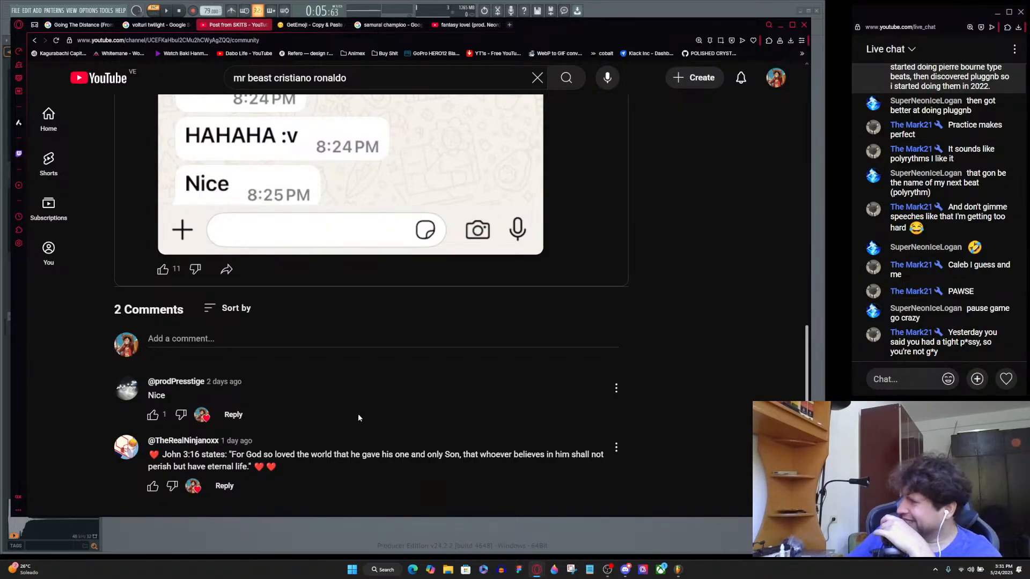
Look through the opened post again, from its chat screenshot down to the comments and back to its text.
{"action": "scroll", "coordinate": [356, 411], "scroll_direction": "up", "scroll_amount": 2}
{"action": "scroll", "coordinate": [369, 426], "scroll_direction": "up", "scroll_amount": 7}
{"action": "scroll", "coordinate": [369, 426], "scroll_direction": "down", "scroll_amount": 3}
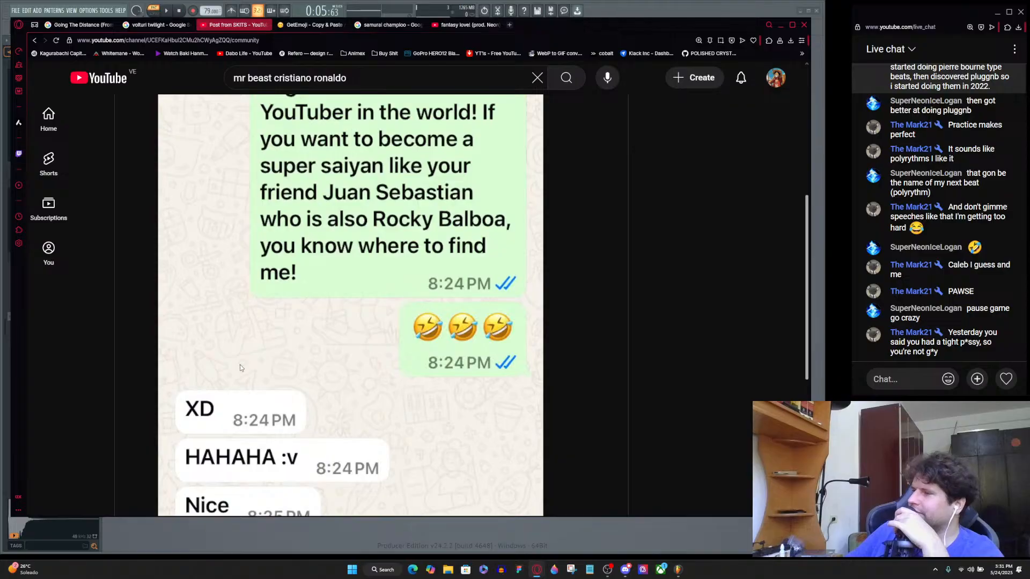
{"action": "scroll", "coordinate": [240, 369], "scroll_direction": "down", "scroll_amount": 5}
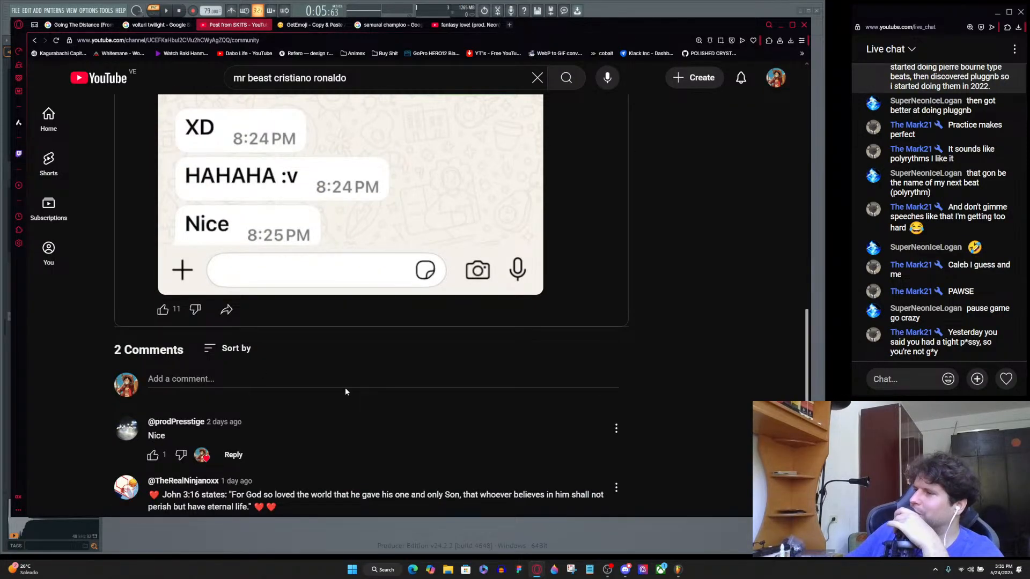
{"action": "scroll", "coordinate": [345, 391], "scroll_direction": "up", "scroll_amount": 6}
{"action": "scroll", "coordinate": [346, 391], "scroll_direction": "up", "scroll_amount": 3}
{"action": "scroll", "coordinate": [327, 413], "scroll_direction": "down", "scroll_amount": 10}
{"action": "scroll", "coordinate": [333, 429], "scroll_direction": "up", "scroll_amount": 10}
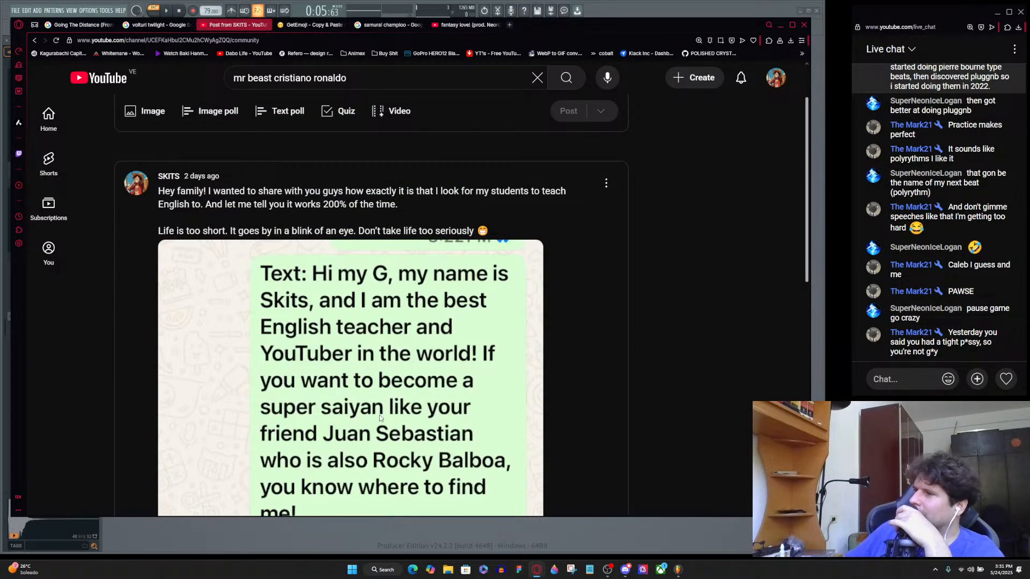
{"action": "scroll", "coordinate": [376, 418], "scroll_direction": "up", "scroll_amount": 1}
{"action": "left_click_drag", "start_coordinate": [155, 232], "coordinate": [650, 281]}
{"action": "left_click", "coordinate": [631, 278]}
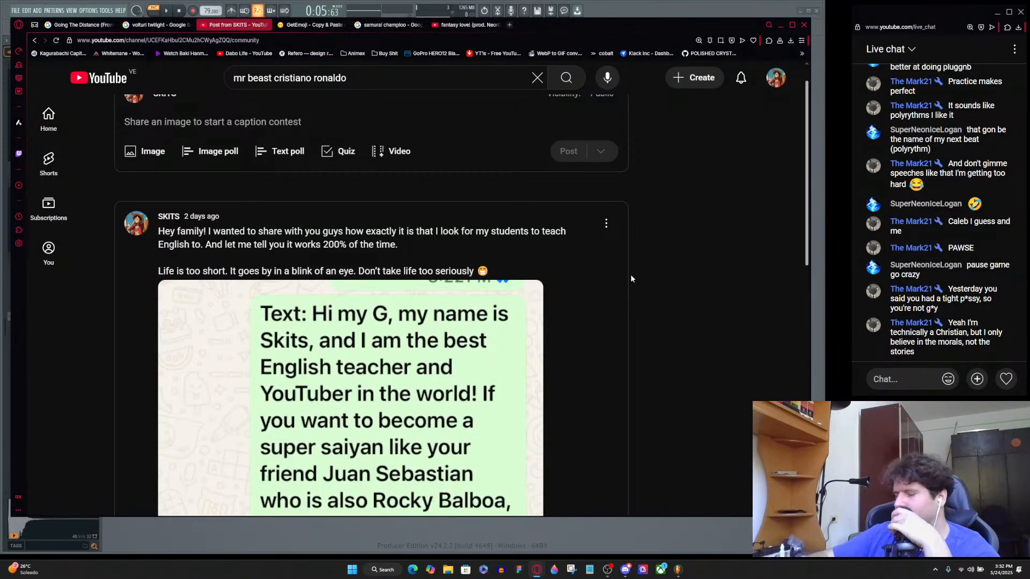
Switch back to FL Studio and listen to Pattern 11 with its 2-OpFM Designer melody.
{"action": "key", "text": "alt+Tab"}
{"action": "key", "text": "space"}
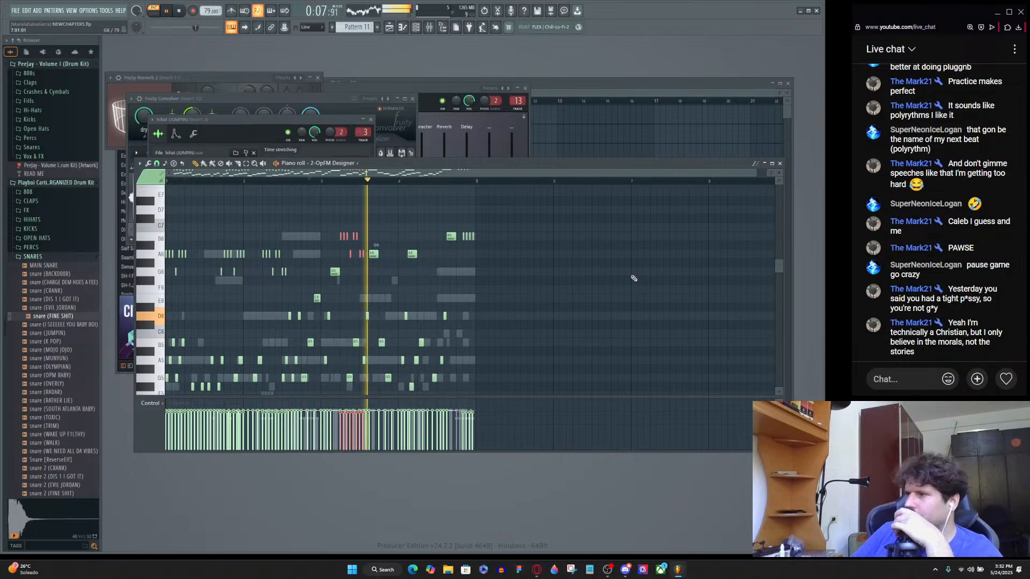
{"action": "key", "text": "space"}
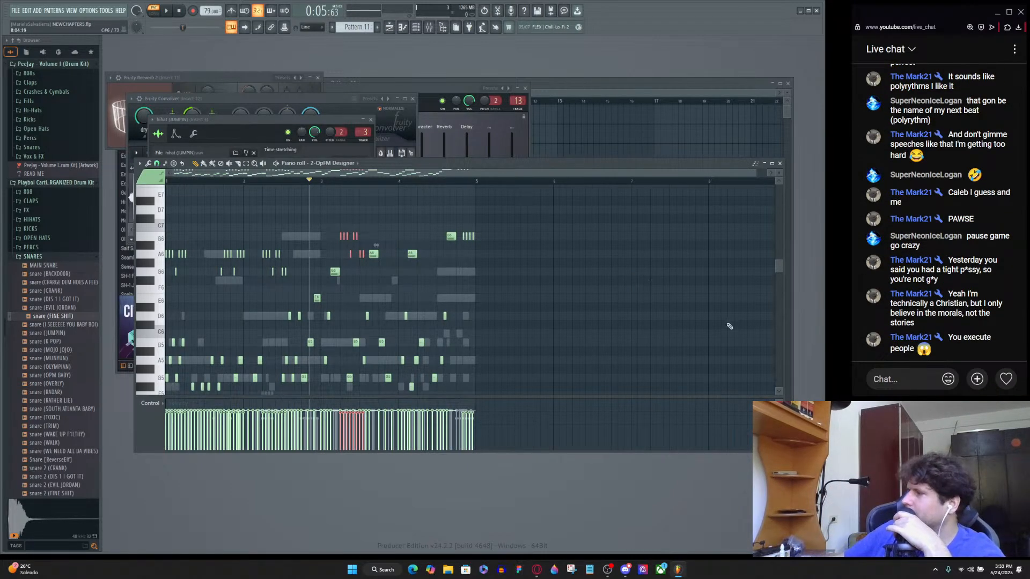
Find the saluting face emoji with the search "salu" and send it in the live chat.
{"action": "left_click", "coordinate": [949, 379]}
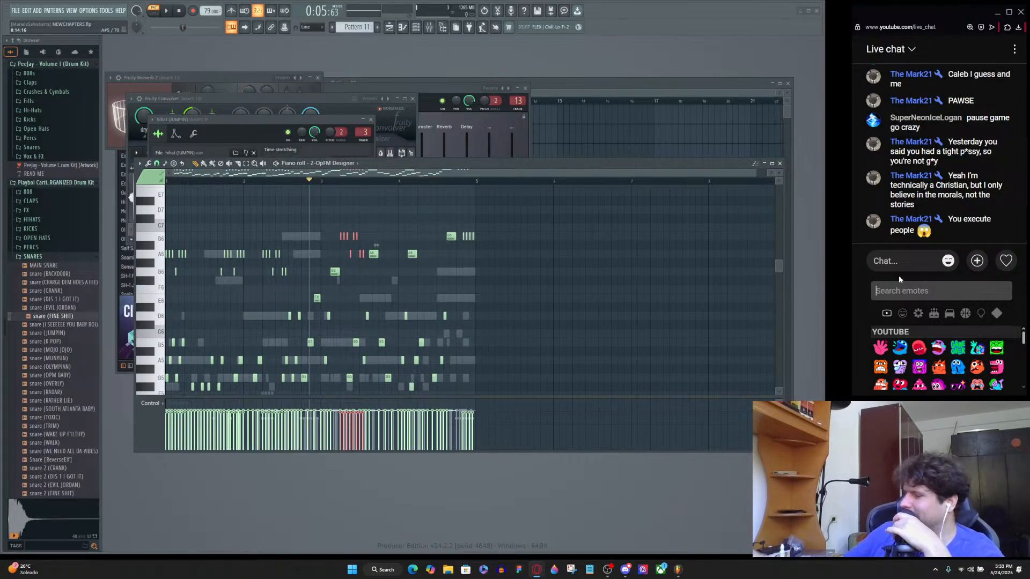
{"action": "type", "text": "salu"}
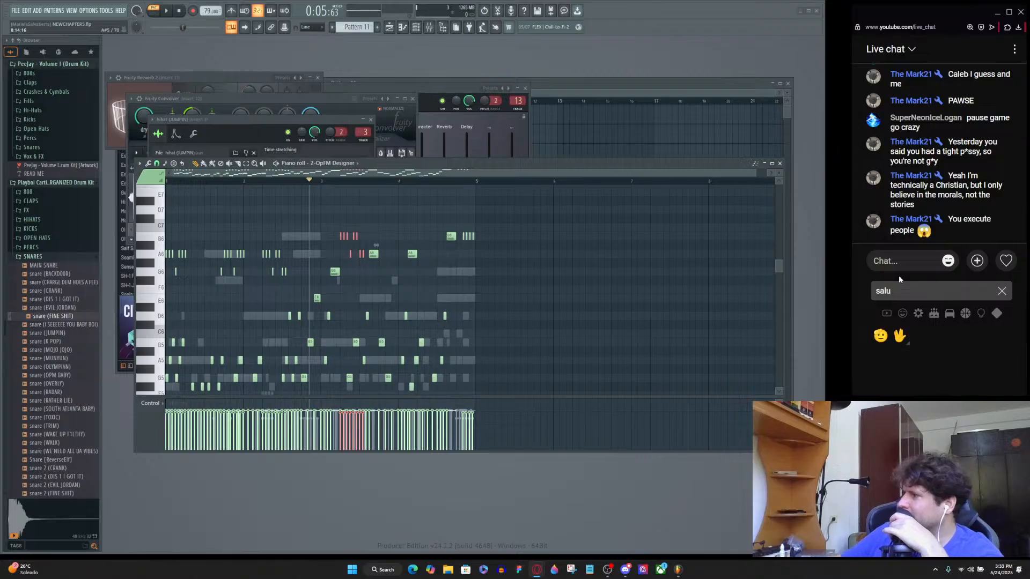
{"action": "left_click", "coordinate": [881, 335]}
{"action": "left_click", "coordinate": [1006, 261]}
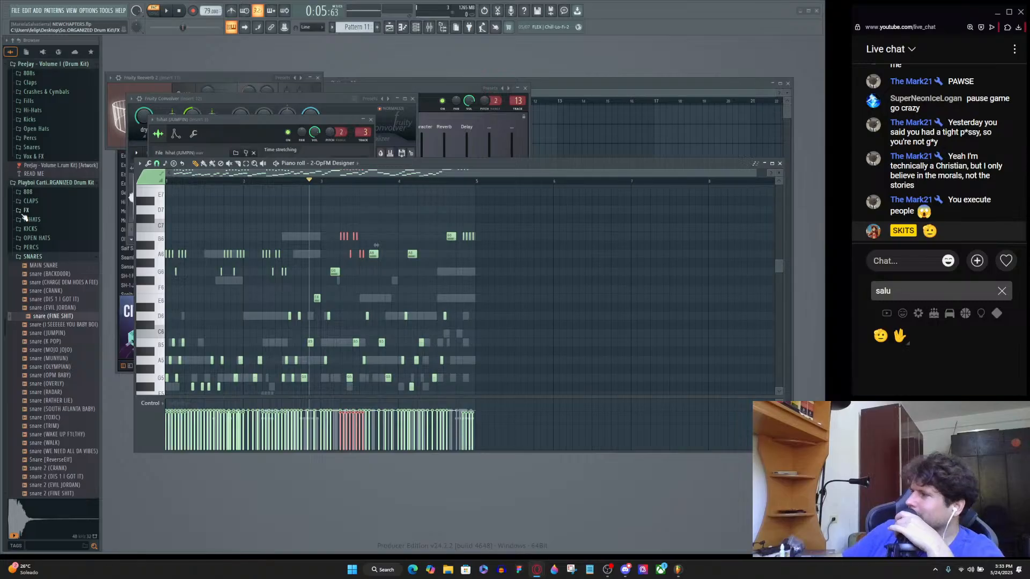
{"action": "left_click", "coordinate": [948, 261]}
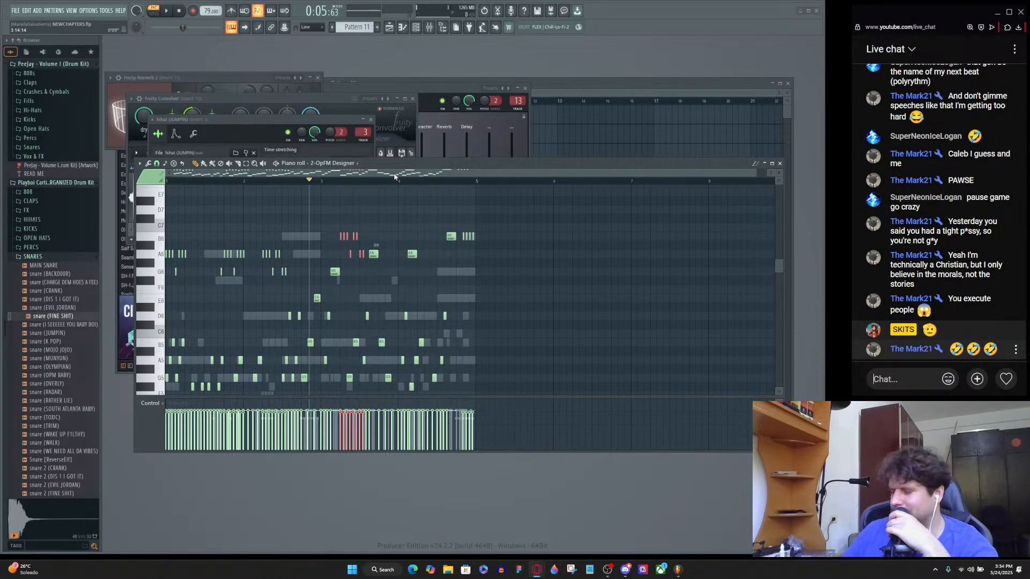
{"action": "key", "text": "BackSpace"}
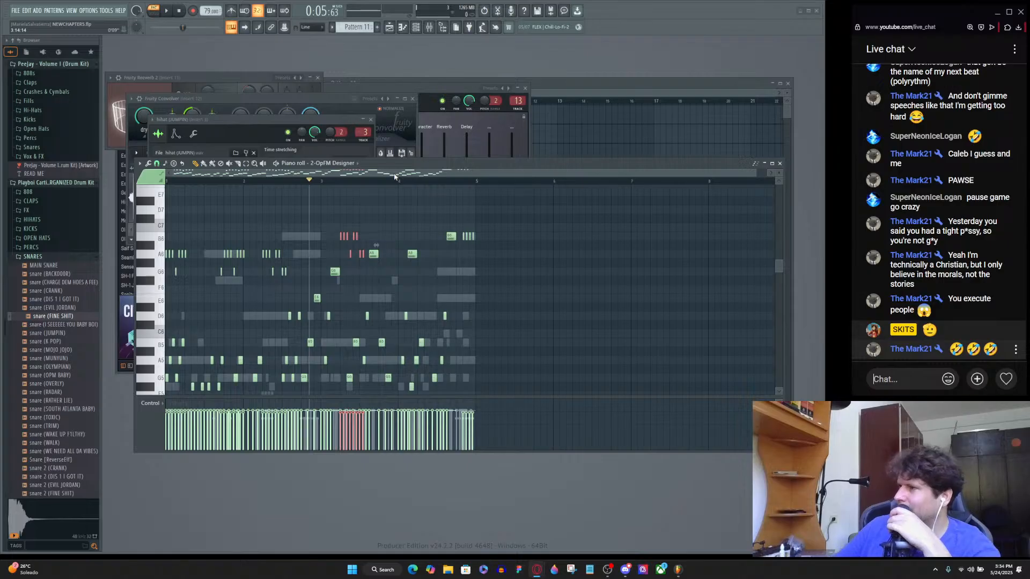
Play Pattern 11 again while checking the playlist and the channel rack.
{"action": "left_click", "coordinate": [425, 175]}
{"action": "key", "text": "space"}
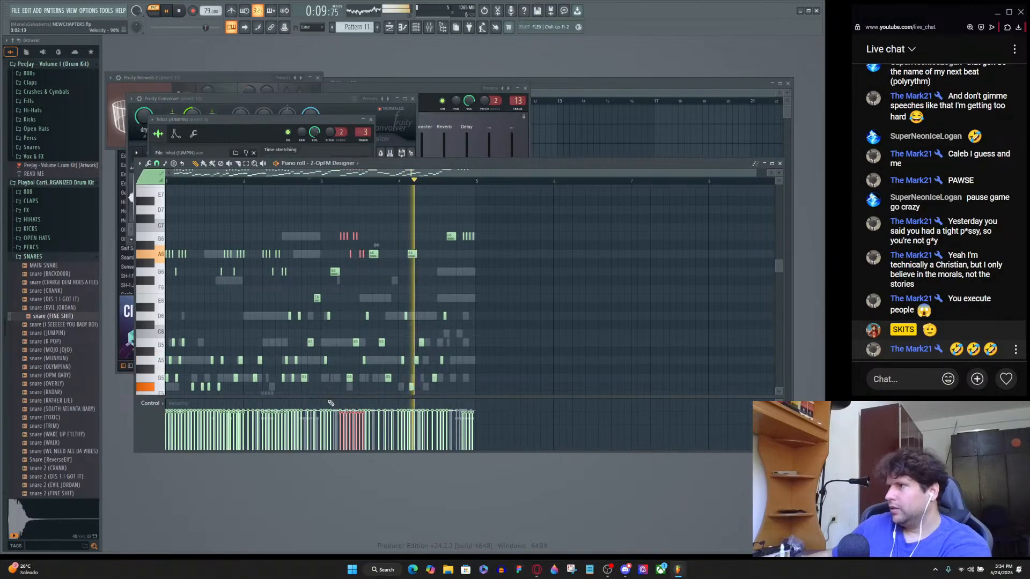
{"action": "left_click", "coordinate": [569, 85]}
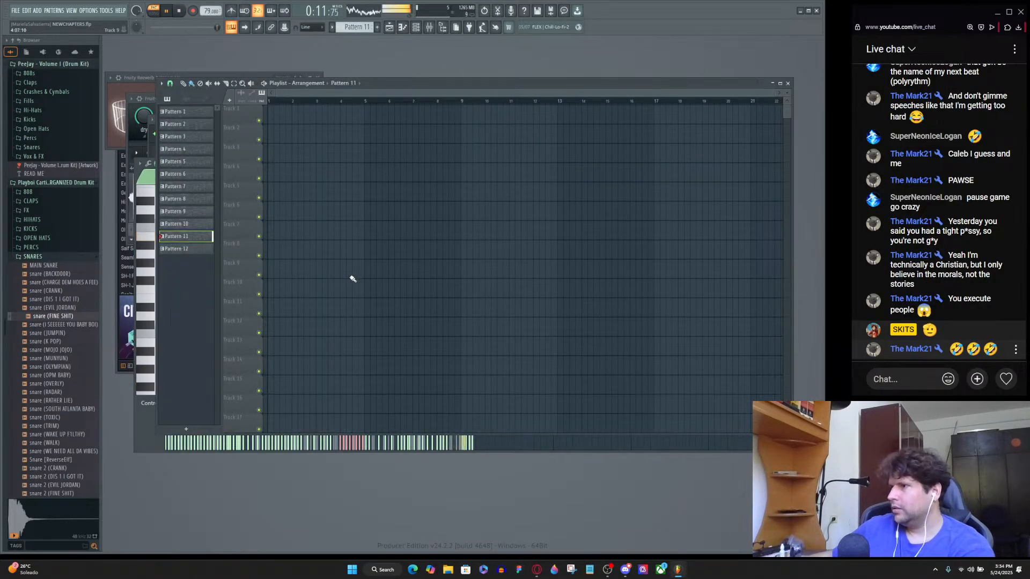
{"action": "key", "text": "F5"}
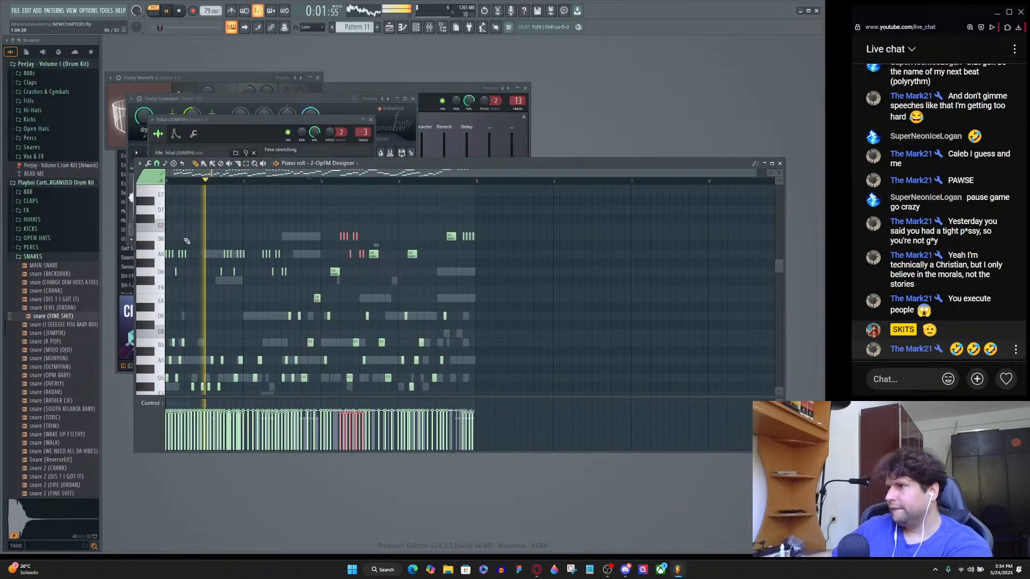
{"action": "key", "text": "F6"}
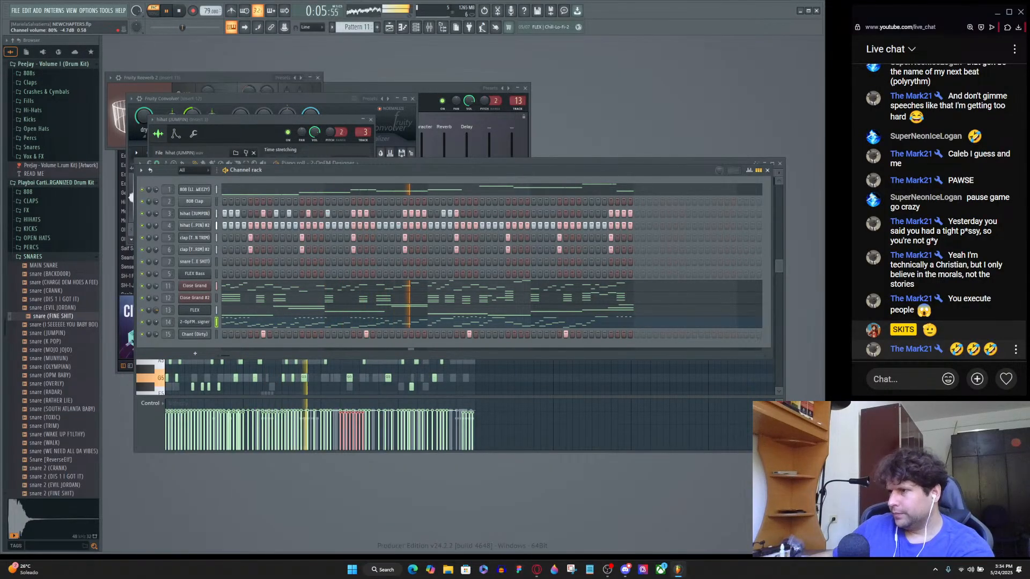
{"action": "key", "text": "F6"}
Place Pattern 10 and Pattern 11 back to back on Track 1 of the playlist and set playback to song mode.
{"action": "key", "text": "F5"}
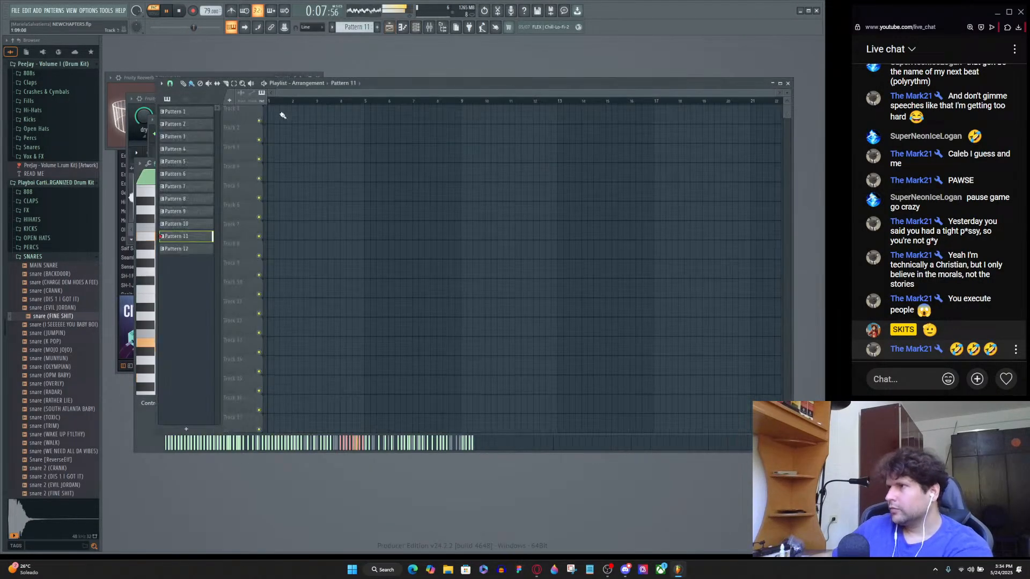
{"action": "left_click", "coordinate": [185, 224]}
{"action": "left_click", "coordinate": [279, 119]}
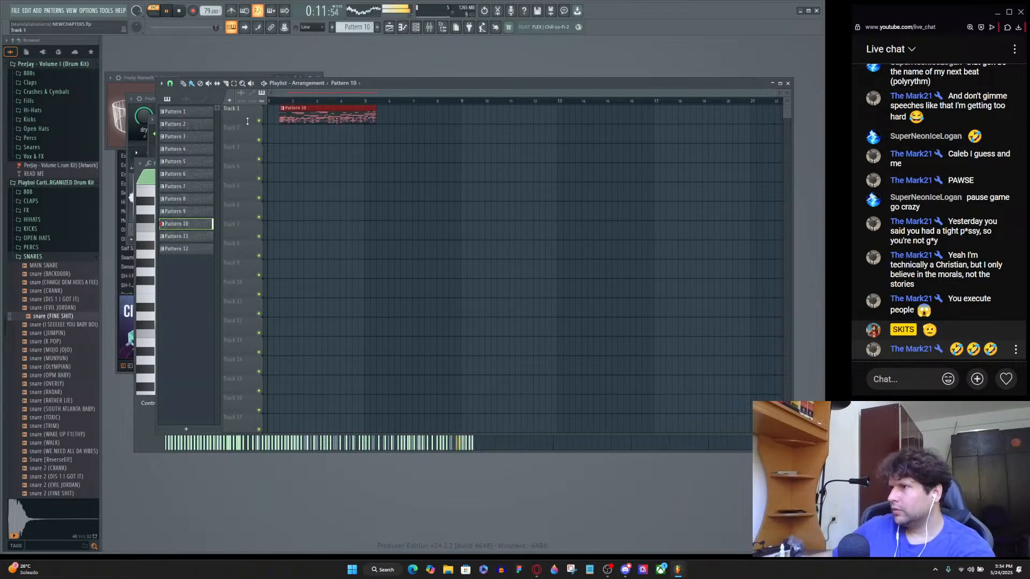
{"action": "scroll", "coordinate": [362, 28], "scroll_direction": "down", "scroll_amount": 1}
{"action": "left_click", "coordinate": [376, 115]}
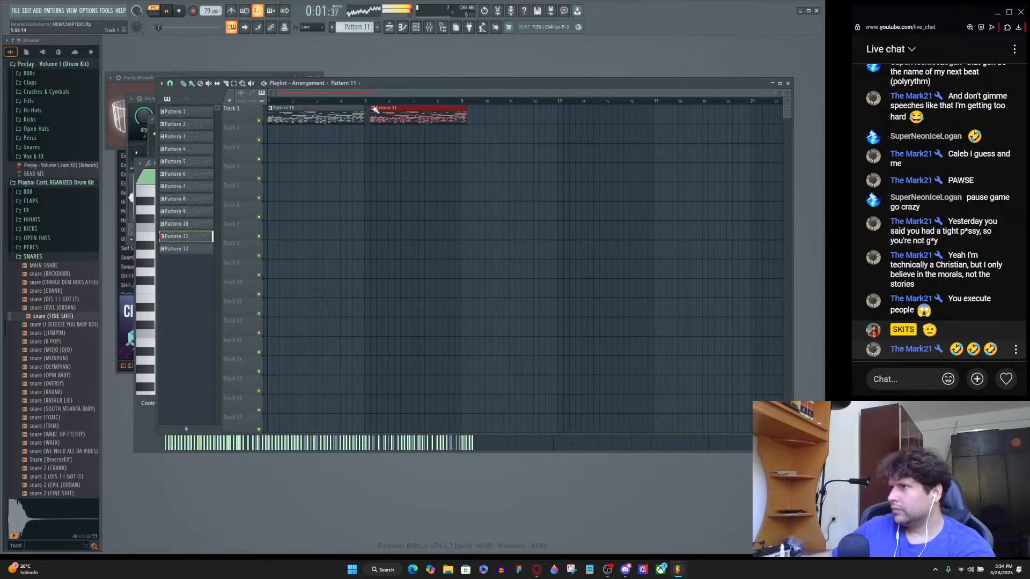
{"action": "left_click", "coordinate": [154, 11]}
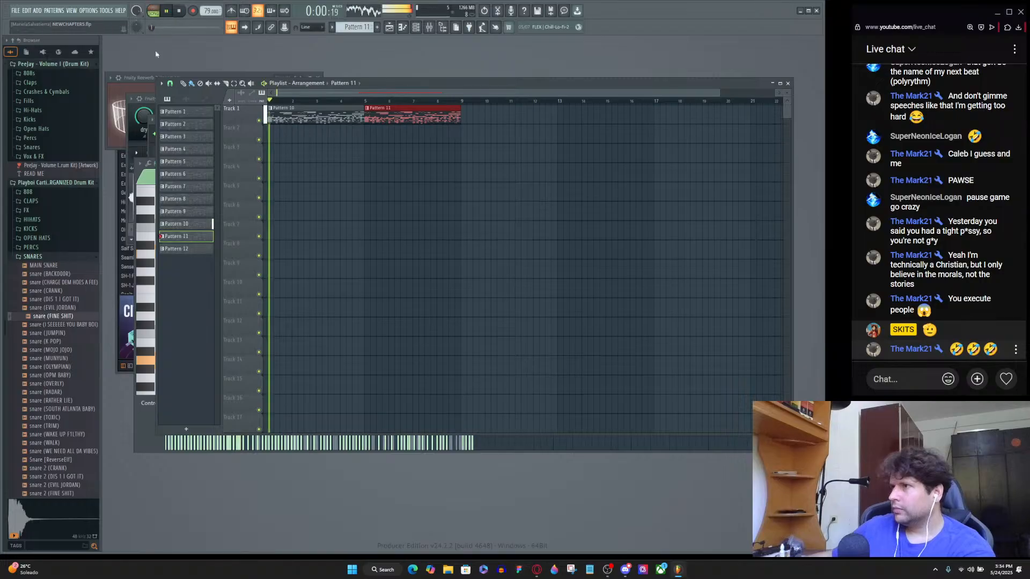
Open the FLEX channel of Pattern 11 in the piano roll.
{"action": "key", "text": "F5"}
{"action": "key", "text": "F6"}
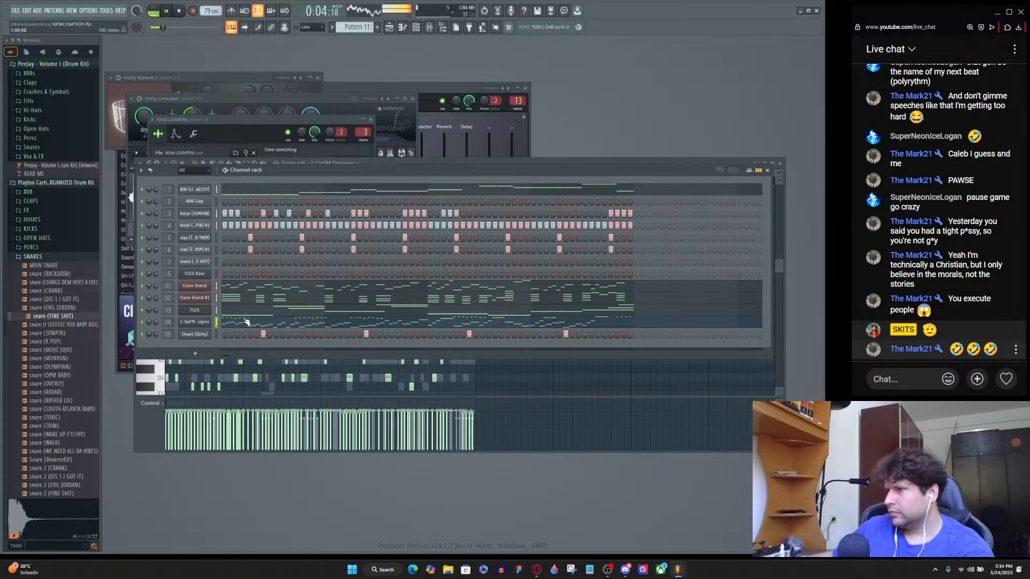
{"action": "left_click", "coordinate": [221, 309]}
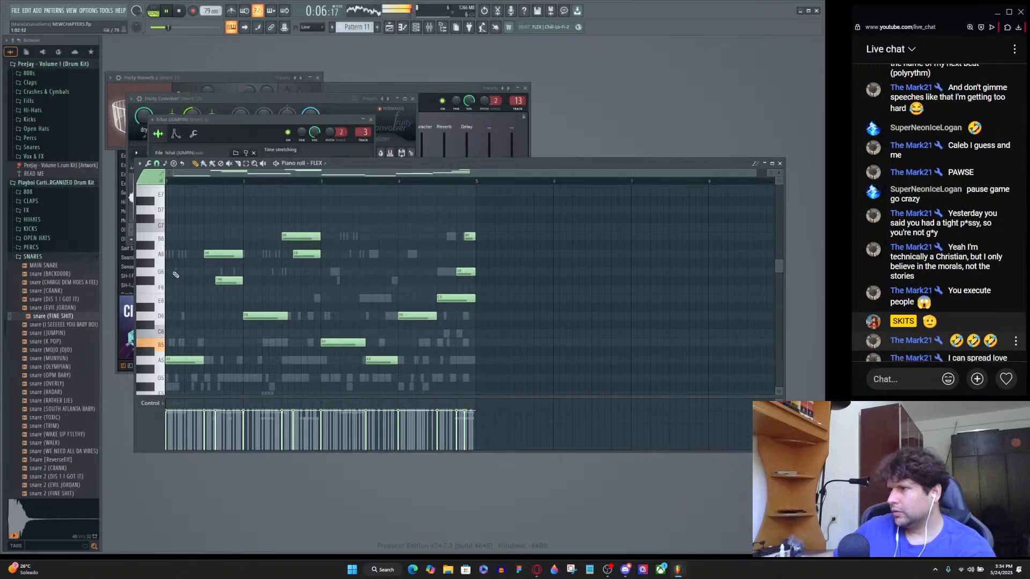
{"action": "scroll", "coordinate": [223, 285], "scroll_direction": "up", "scroll_amount": 3}
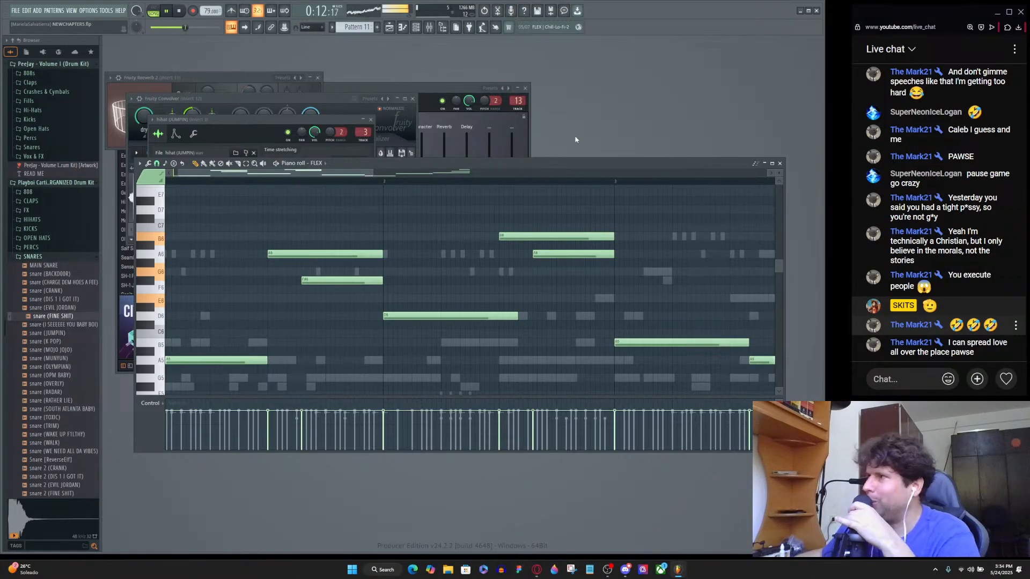
Raise the FLEX note at the start of bar 2 to D7 and shorten it to end where the next note begins.
{"action": "left_click_drag", "start_coordinate": [514, 309], "coordinate": [511, 220]}
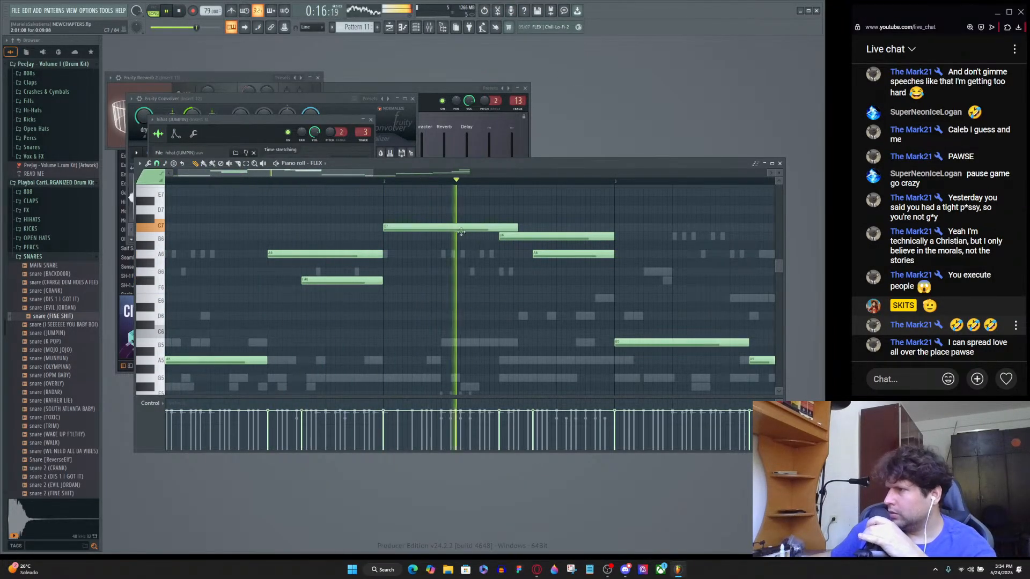
{"action": "left_click_drag", "start_coordinate": [420, 227], "coordinate": [421, 220]}
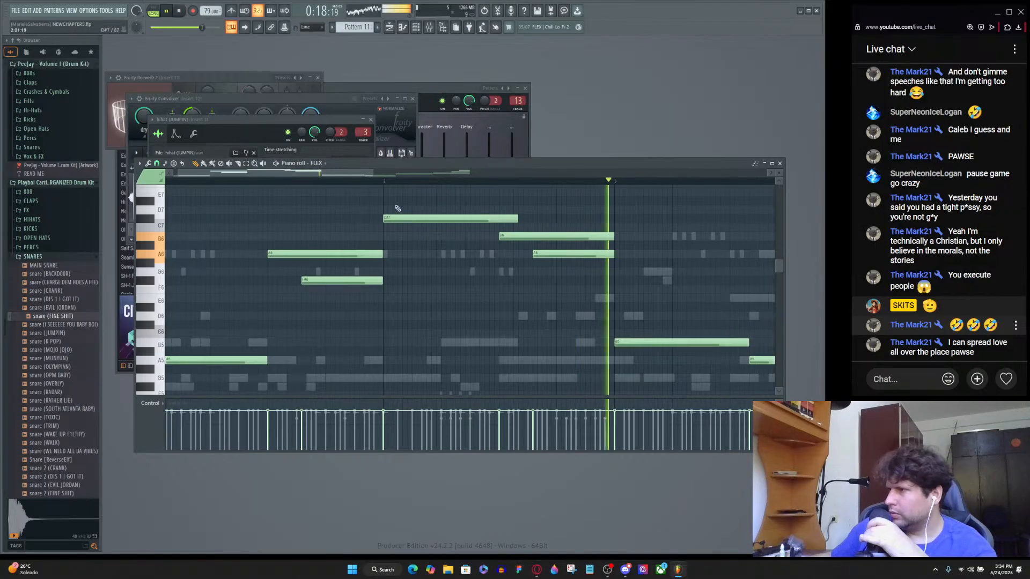
{"action": "left_click_drag", "start_coordinate": [188, 180], "coordinate": [165, 181]}
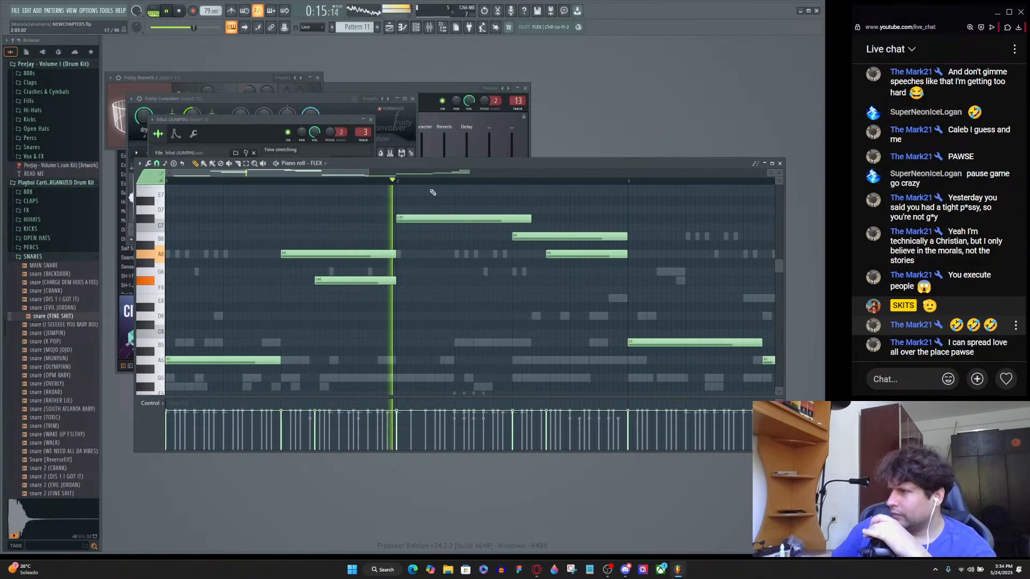
{"action": "left_click_drag", "start_coordinate": [420, 222], "coordinate": [429, 207]}
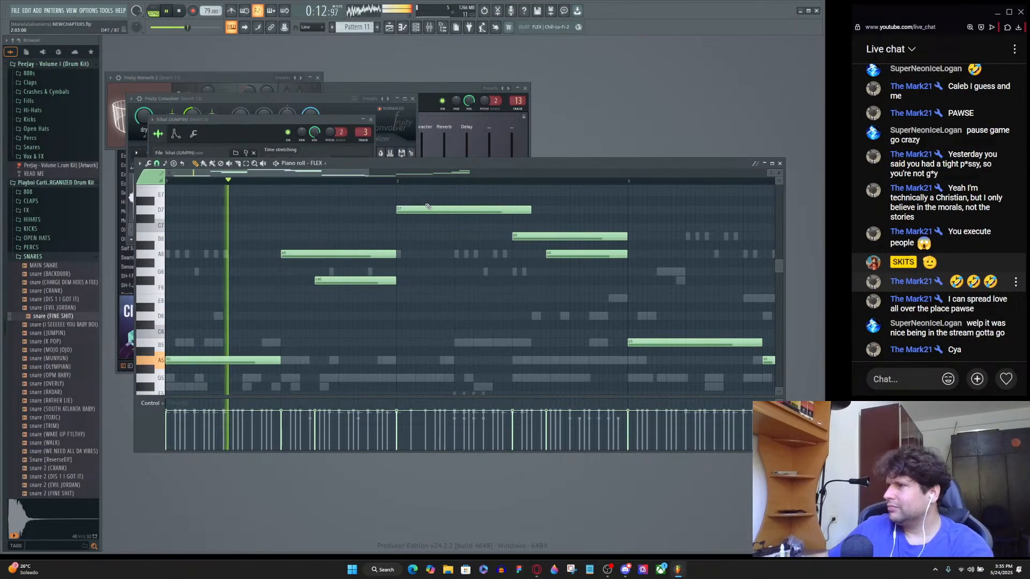
{"action": "scroll", "coordinate": [419, 279], "scroll_direction": "up", "scroll_amount": 3}
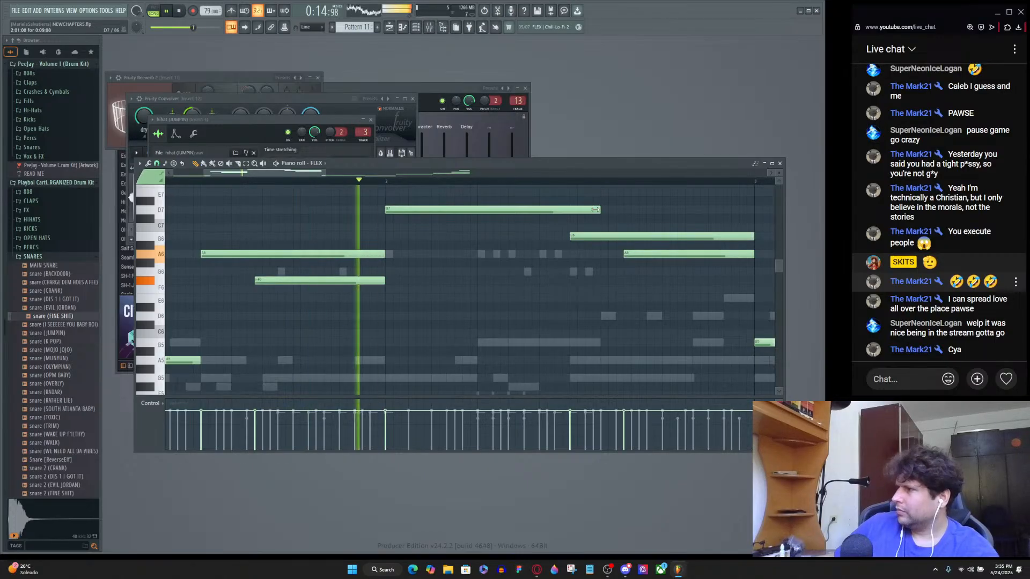
{"action": "left_click_drag", "start_coordinate": [596, 210], "coordinate": [569, 211]}
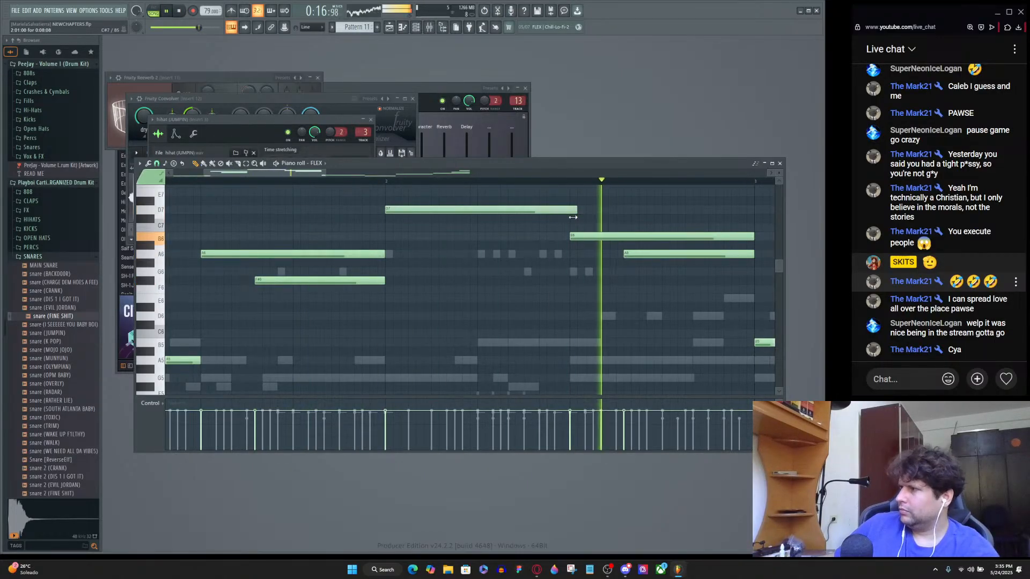
Raise the upper FLEX note in the second half of bar 2 to E7 and the lower one beneath it to B6.
{"action": "scroll", "coordinate": [620, 224], "scroll_direction": "up", "scroll_amount": 3}
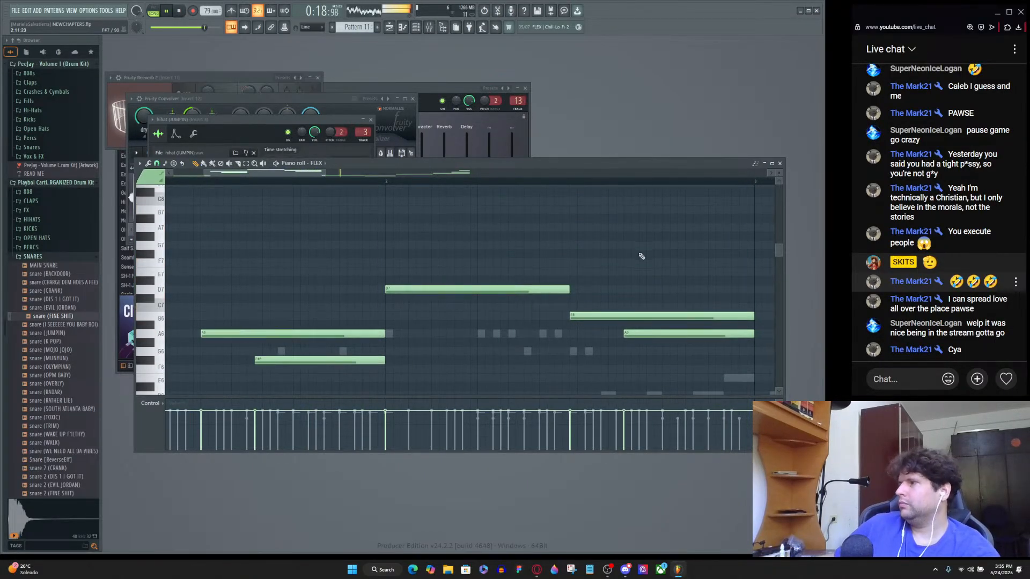
{"action": "left_click_drag", "start_coordinate": [614, 315], "coordinate": [615, 269]}
{"action": "scroll", "coordinate": [585, 310], "scroll_direction": "down", "scroll_amount": 1}
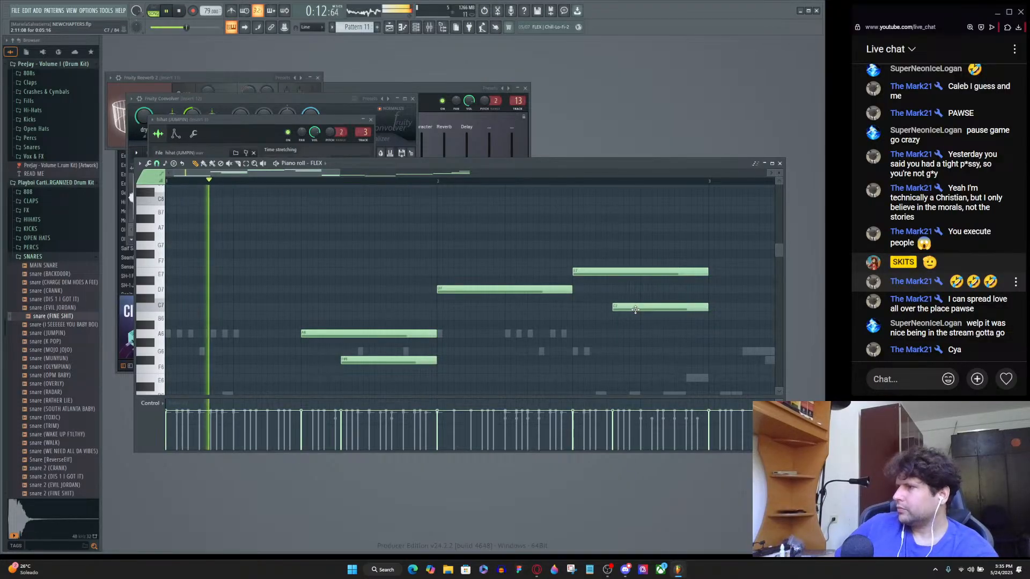
{"action": "scroll", "coordinate": [633, 309], "scroll_direction": "up", "scroll_amount": 2}
{"action": "mouse_move", "coordinate": [625, 307]}
{"action": "left_mouse_down"}
{"action": "mouse_move", "coordinate": [625, 298]}
{"action": "mouse_move", "coordinate": [613, 317]}
{"action": "left_mouse_up"}
{"action": "scroll", "coordinate": [595, 306], "scroll_direction": "down", "scroll_amount": 3}
{"action": "scroll", "coordinate": [628, 307], "scroll_direction": "up", "scroll_amount": 1}
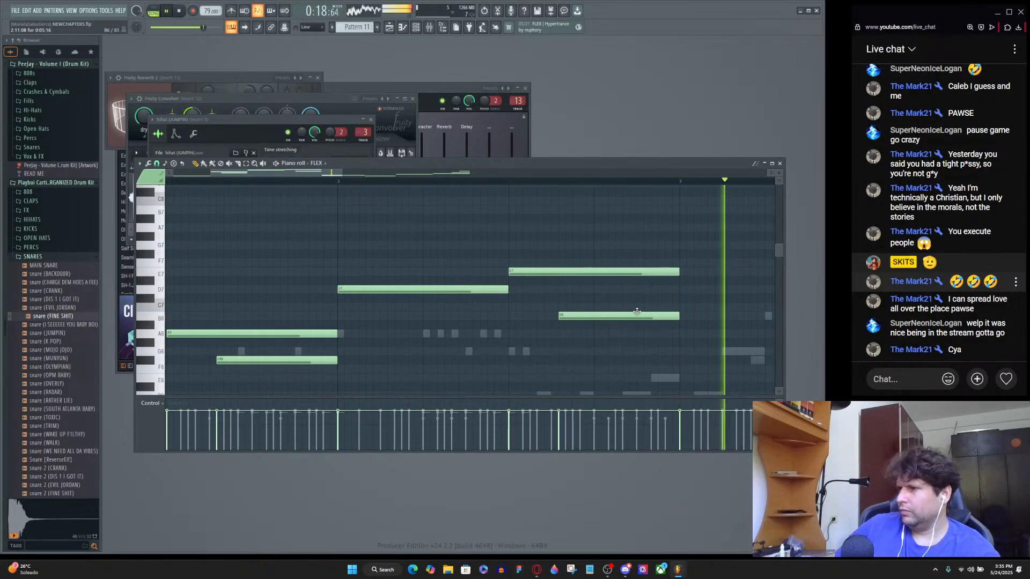
Raise the FLEX note at the start of bar 3 to A6, trying G6 first and replaying the song.
{"action": "scroll", "coordinate": [578, 293], "scroll_direction": "down", "scroll_amount": 3}
{"action": "scroll", "coordinate": [579, 296], "scroll_direction": "down", "scroll_amount": 1}
{"action": "scroll", "coordinate": [579, 297], "scroll_direction": "down", "scroll_amount": 2}
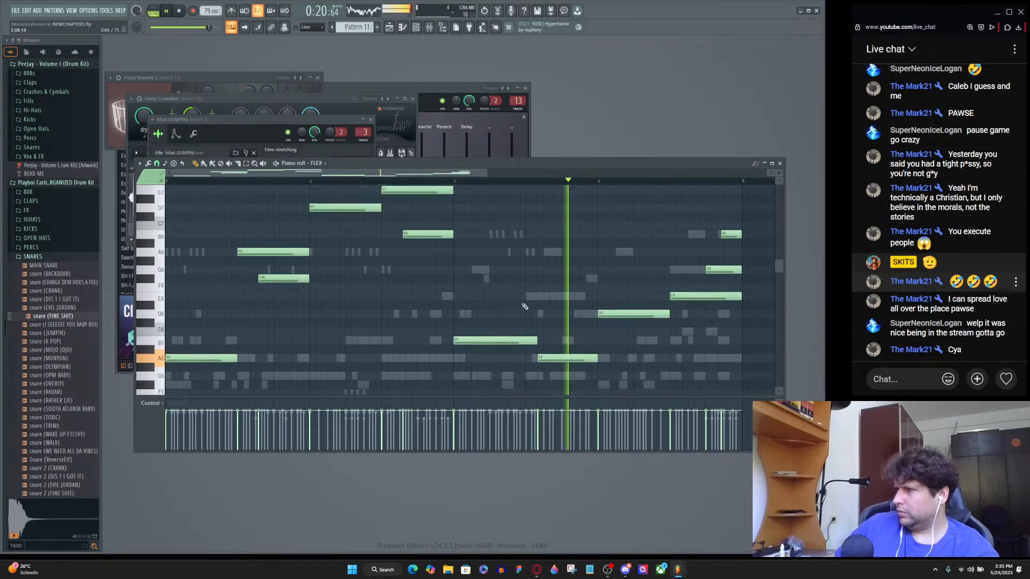
{"action": "left_click_drag", "start_coordinate": [487, 342], "coordinate": [487, 268]}
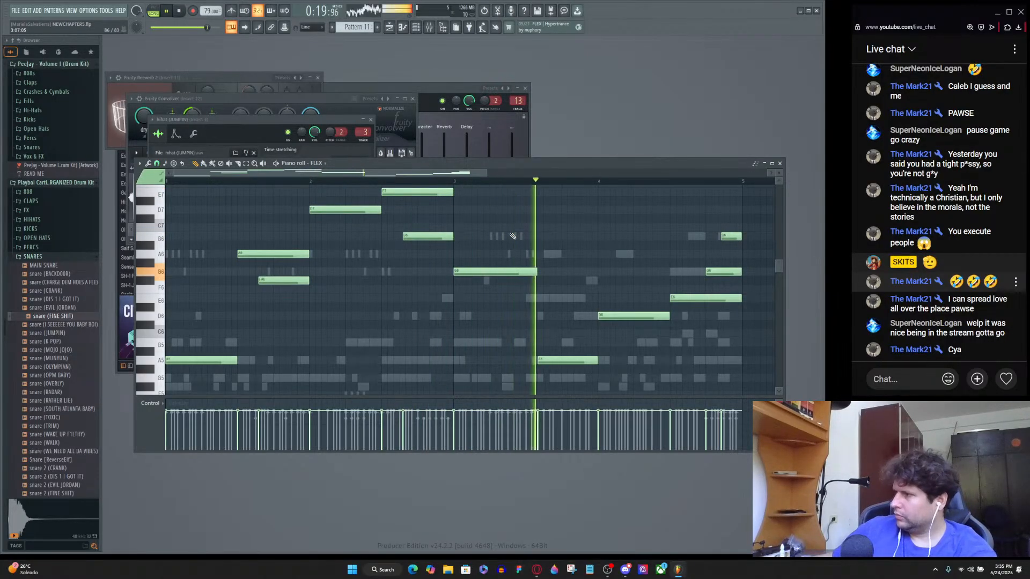
{"action": "key", "text": "space"}
{"action": "key", "text": "space"}
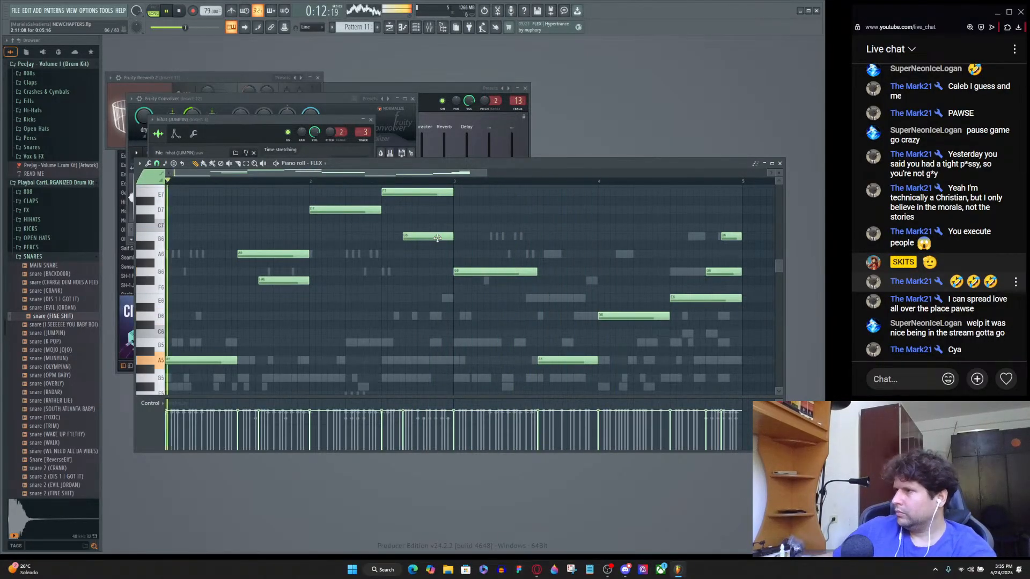
{"action": "scroll", "coordinate": [488, 255], "scroll_direction": "up", "scroll_amount": 1}
{"action": "scroll", "coordinate": [488, 290], "scroll_direction": "up", "scroll_amount": 3}
{"action": "scroll", "coordinate": [488, 298], "scroll_direction": "up", "scroll_amount": 2}
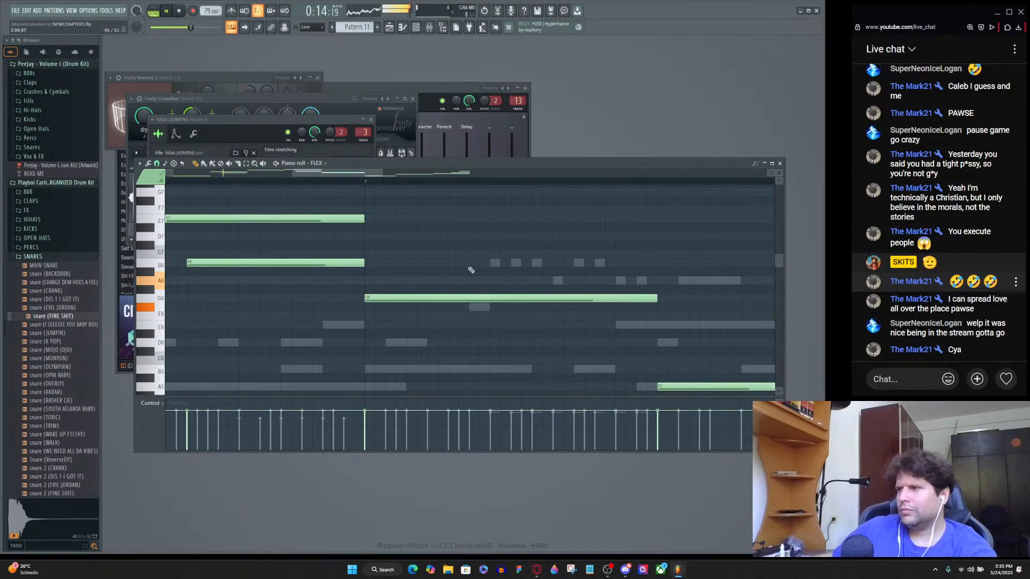
{"action": "left_click_drag", "start_coordinate": [427, 300], "coordinate": [429, 283]}
Raise the second FLEX note of bar 3 to E6.
{"action": "scroll", "coordinate": [409, 292], "scroll_direction": "down", "scroll_amount": 4}
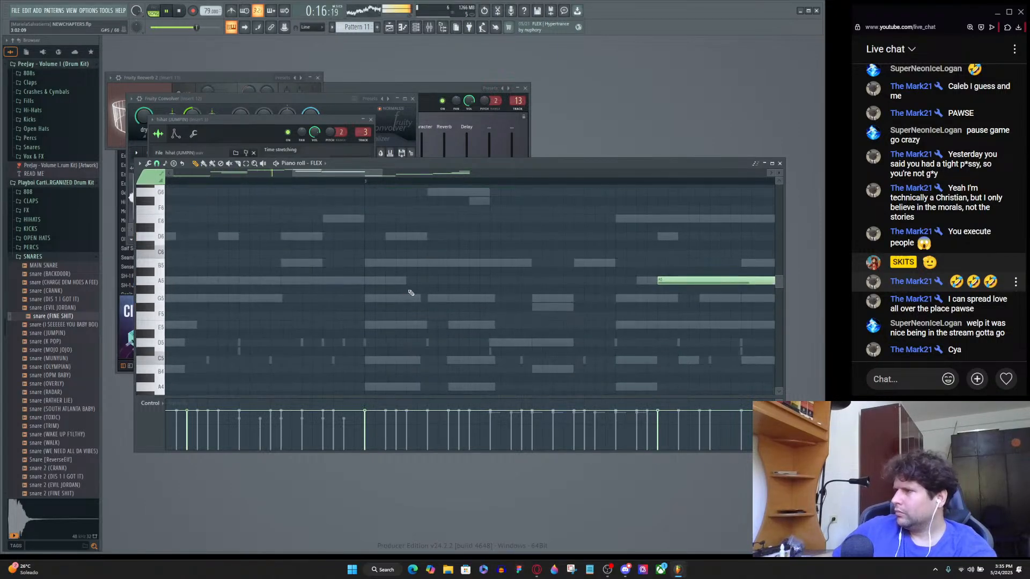
{"action": "scroll", "coordinate": [410, 291], "scroll_direction": "up", "scroll_amount": 1}
{"action": "scroll", "coordinate": [416, 288], "scroll_direction": "down", "scroll_amount": 3}
{"action": "scroll", "coordinate": [515, 292], "scroll_direction": "up", "scroll_amount": 3}
{"action": "scroll", "coordinate": [538, 299], "scroll_direction": "up", "scroll_amount": 1}
{"action": "left_click_drag", "start_coordinate": [555, 332], "coordinate": [554, 269]}
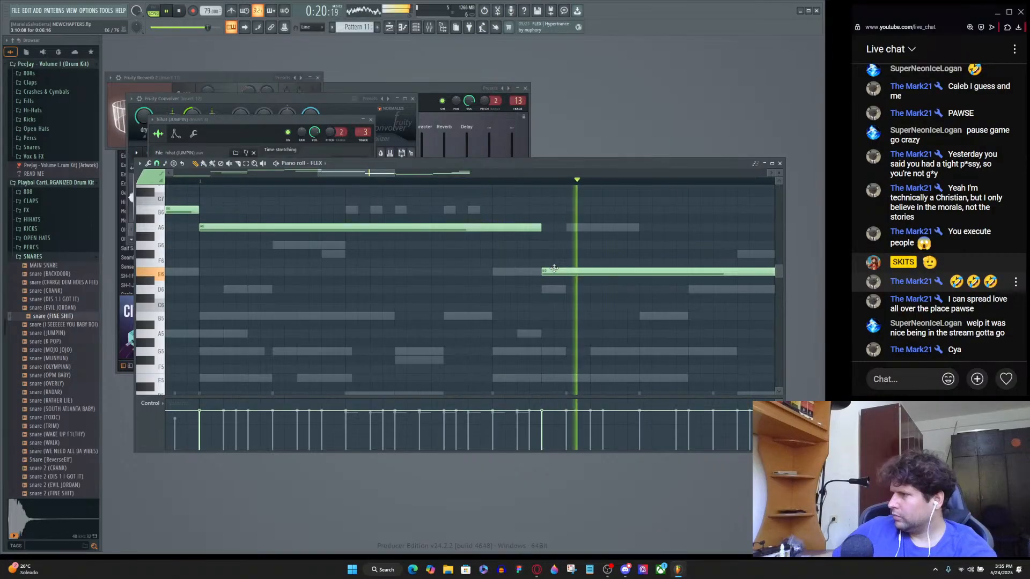
{"action": "scroll", "coordinate": [496, 239], "scroll_direction": "down", "scroll_amount": 3}
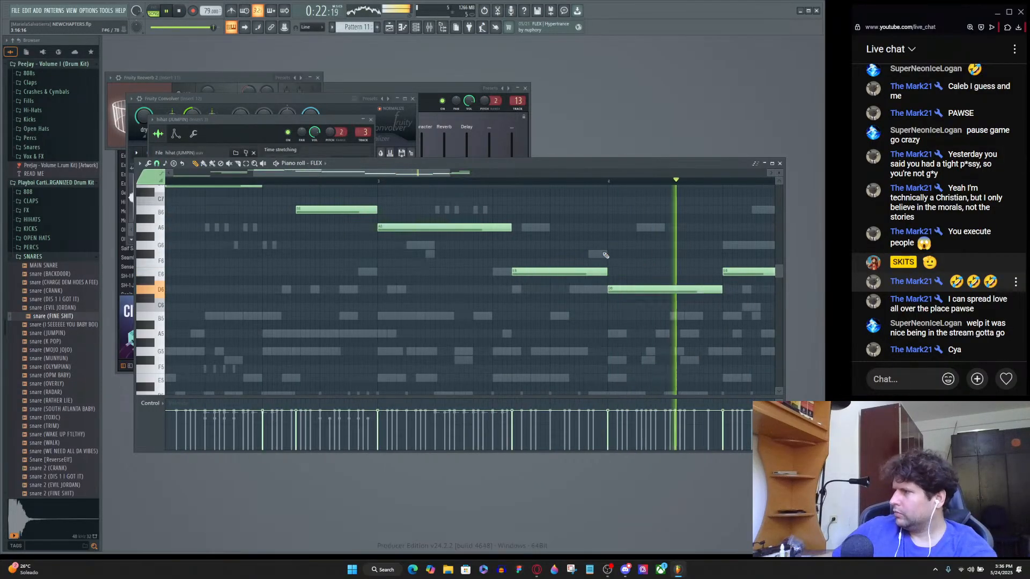
Raise the FLEX note at the start of bar 4 to F#6 after replaying the pattern.
{"action": "scroll", "coordinate": [605, 254], "scroll_direction": "down", "scroll_amount": 2}
{"action": "scroll", "coordinate": [605, 255], "scroll_direction": "down", "scroll_amount": 3}
{"action": "scroll", "coordinate": [606, 254], "scroll_direction": "up", "scroll_amount": 5}
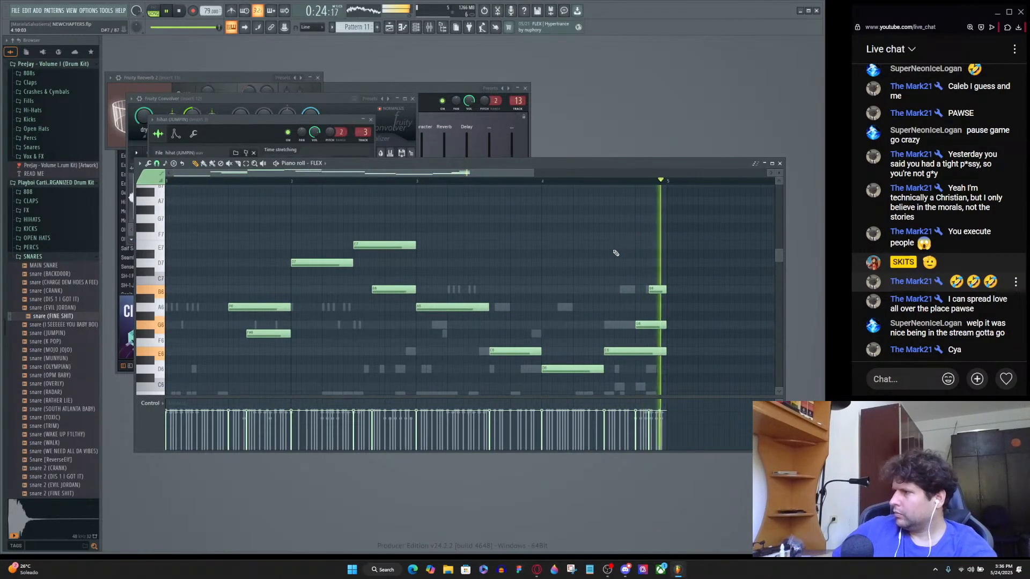
{"action": "scroll", "coordinate": [590, 265], "scroll_direction": "down", "scroll_amount": 3}
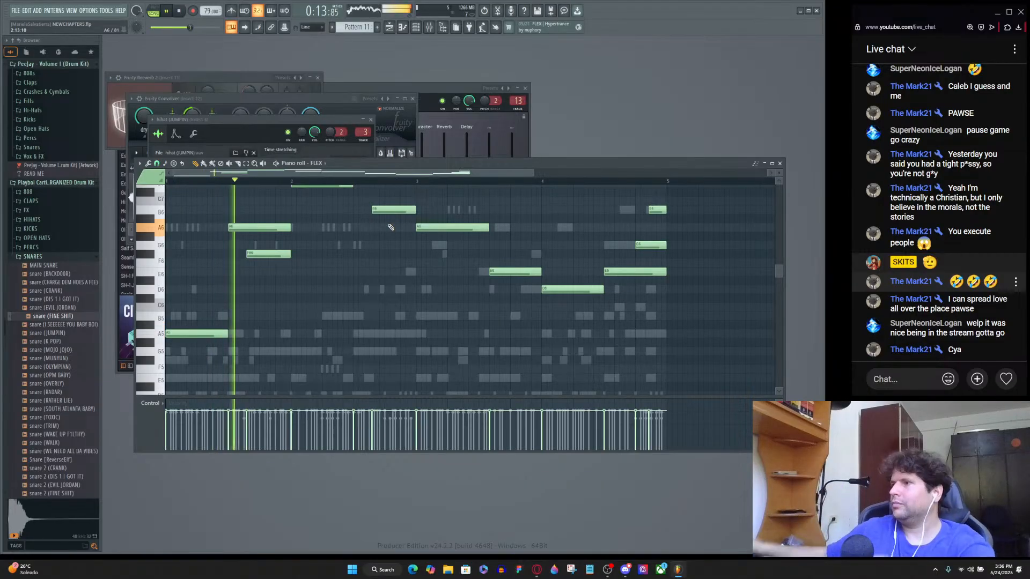
{"action": "scroll", "coordinate": [384, 225], "scroll_direction": "up", "scroll_amount": 4}
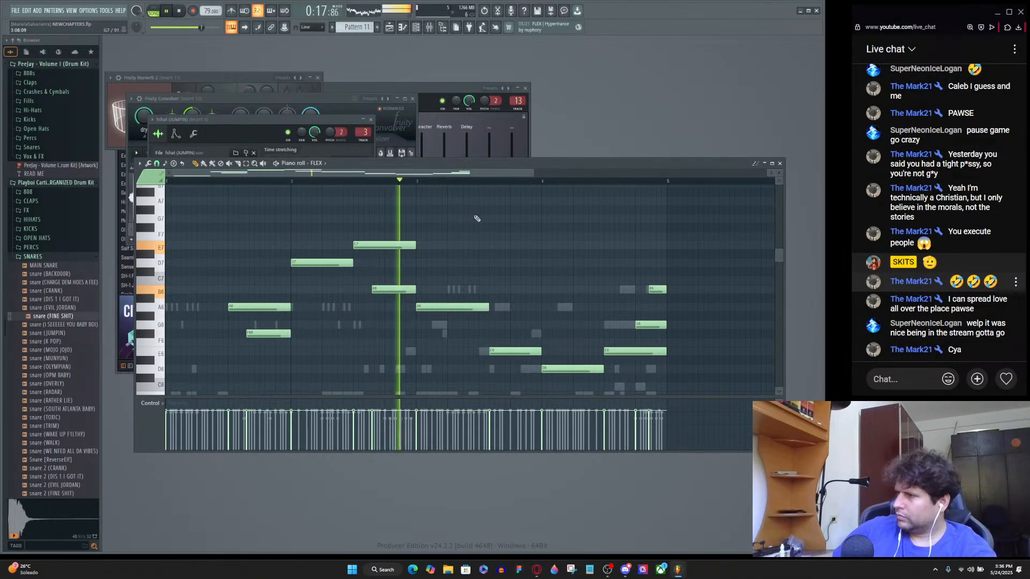
{"action": "scroll", "coordinate": [521, 295], "scroll_direction": "down", "scroll_amount": 1}
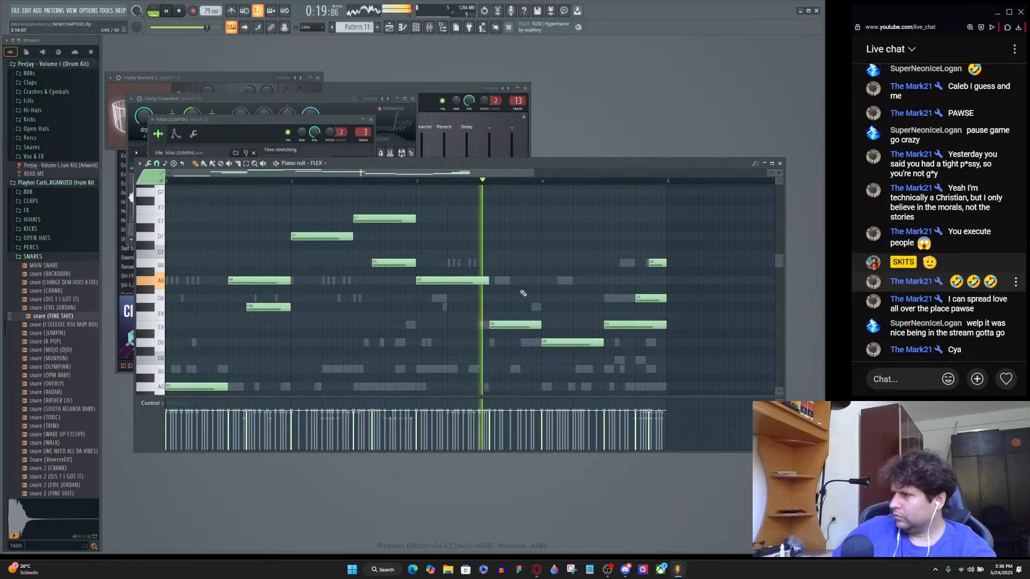
{"action": "key", "text": "space"}
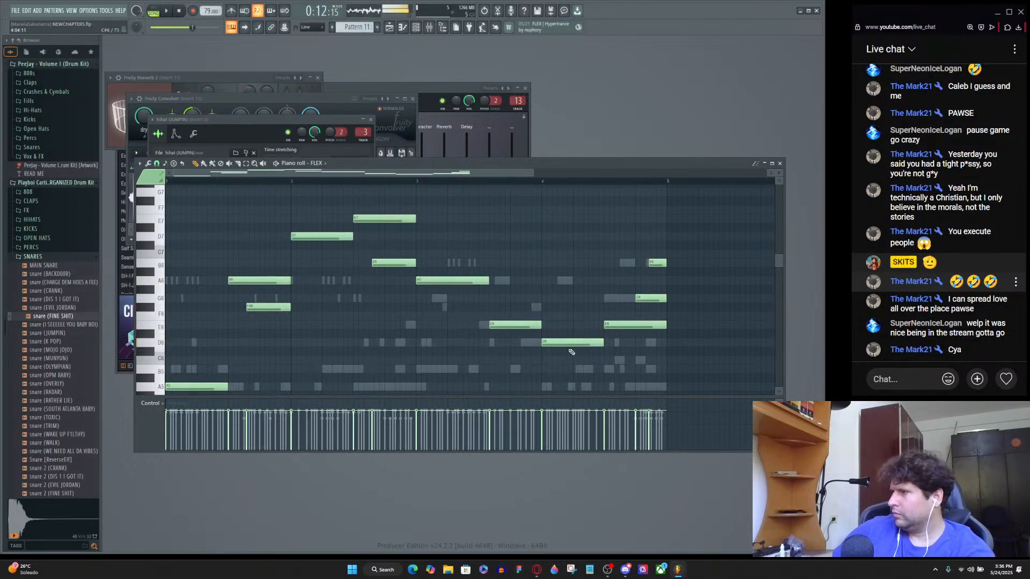
{"action": "left_click_drag", "start_coordinate": [564, 338], "coordinate": [563, 305]}
Raise the three FLEX notes in the second half of bar 4 to A6, B6 and D7.
{"action": "left_click_drag", "start_coordinate": [625, 241], "coordinate": [687, 360]}
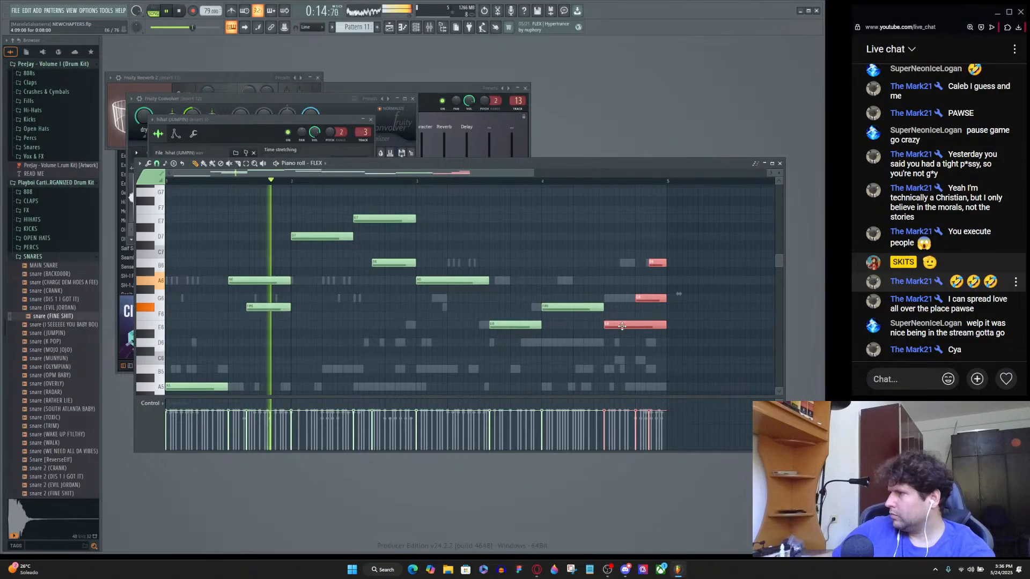
{"action": "left_click_drag", "start_coordinate": [622, 322], "coordinate": [617, 296]}
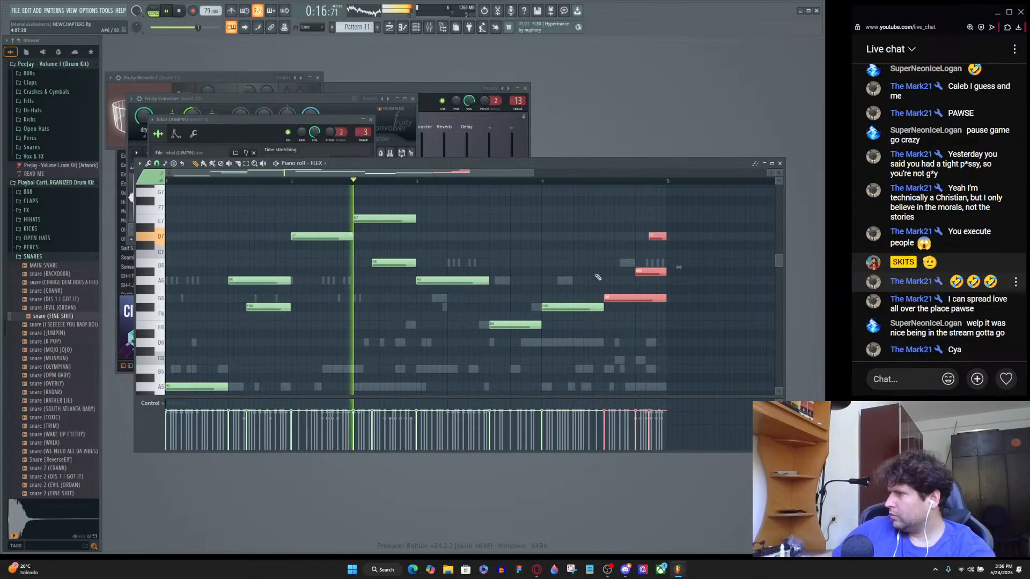
{"action": "left_click", "coordinate": [585, 270], "text": "ctrl"}
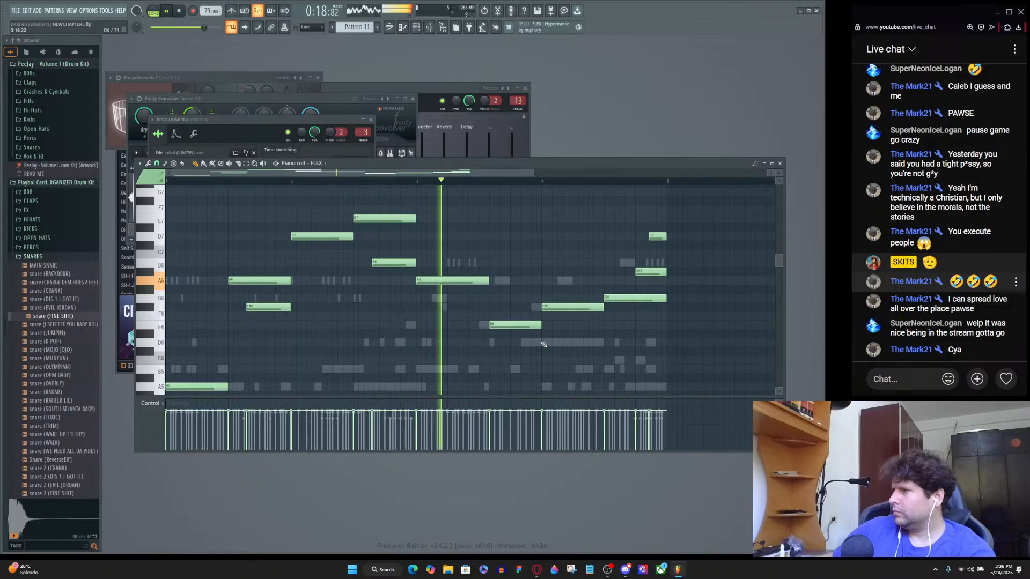
{"action": "scroll", "coordinate": [560, 349], "scroll_direction": "down", "scroll_amount": 1}
{"action": "scroll", "coordinate": [564, 341], "scroll_direction": "up", "scroll_amount": 3}
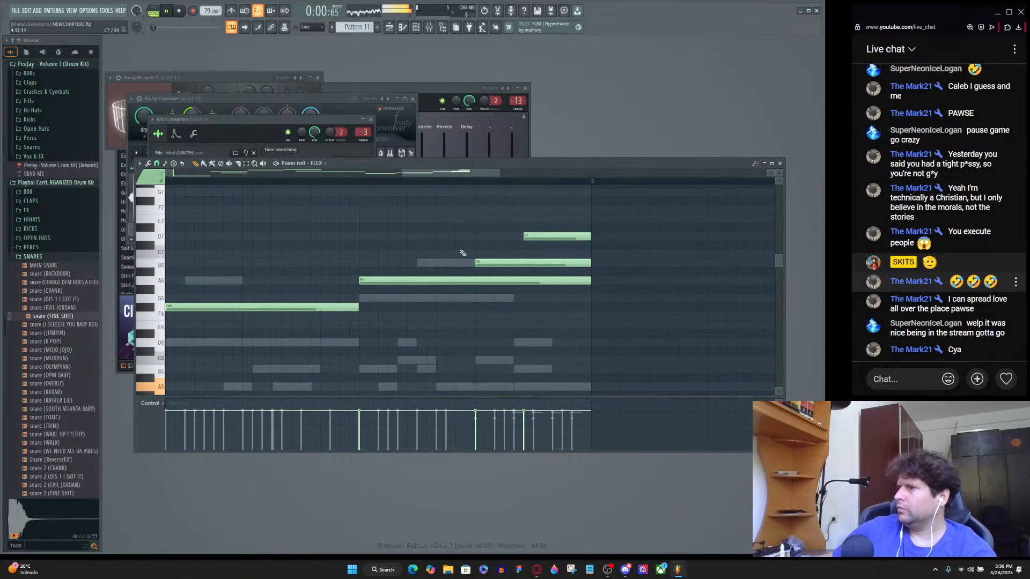
{"action": "scroll", "coordinate": [371, 240], "scroll_direction": "down", "scroll_amount": 6}
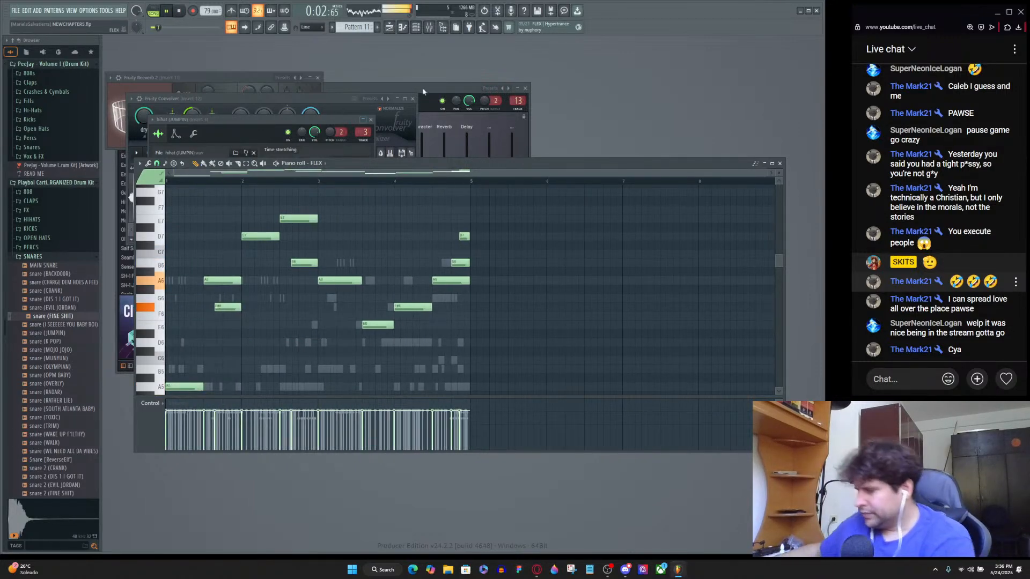
Open the 808 (LIKE WEEZY) notes and split each of the last two E5 notes of bar 1 into equal halves.
{"action": "key", "text": "F6"}
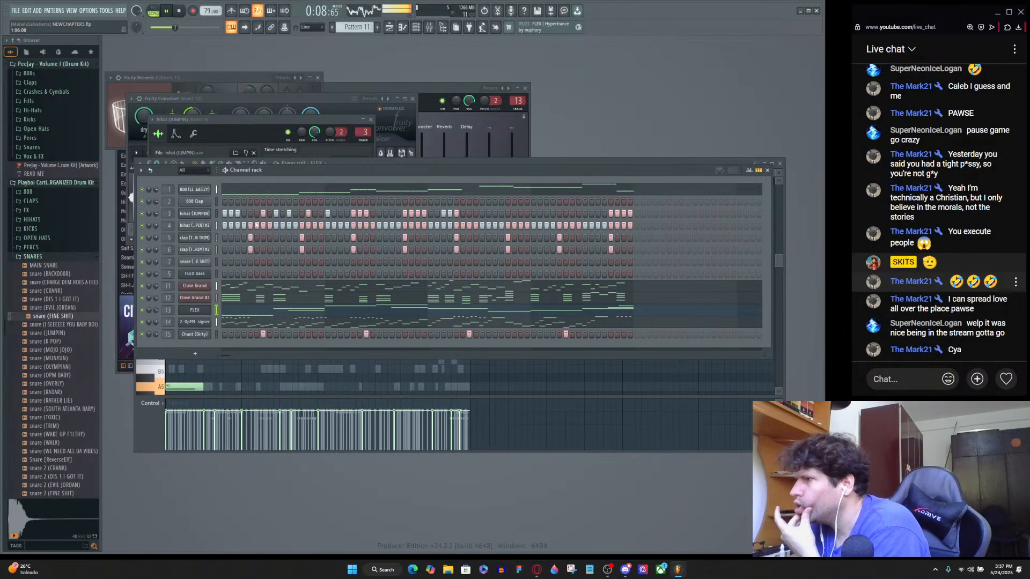
{"action": "key", "text": "F6"}
{"action": "scroll", "coordinate": [265, 247], "scroll_direction": "down", "scroll_amount": 2}
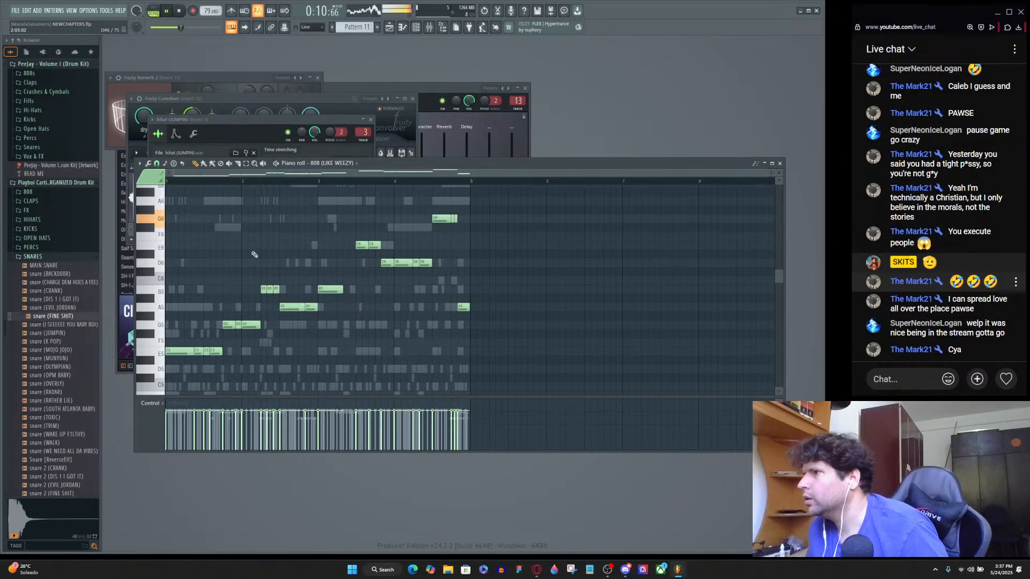
{"action": "scroll", "coordinate": [236, 289], "scroll_direction": "up", "scroll_amount": 8}
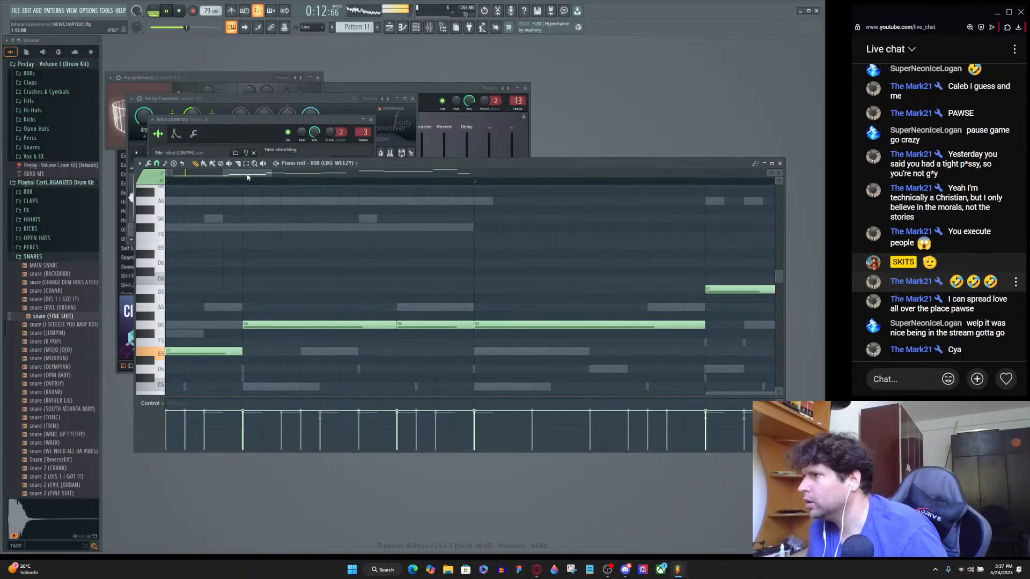
{"action": "left_click_drag", "start_coordinate": [246, 174], "coordinate": [175, 188]}
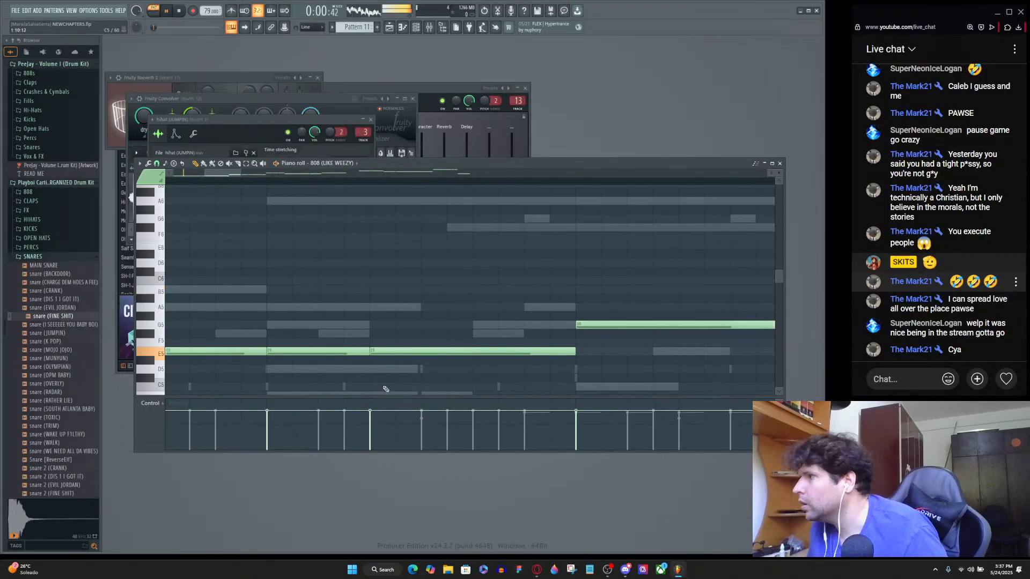
{"action": "scroll", "coordinate": [427, 364], "scroll_direction": "down", "scroll_amount": 1}
{"action": "left_click_drag", "start_coordinate": [362, 327], "coordinate": [336, 328]}
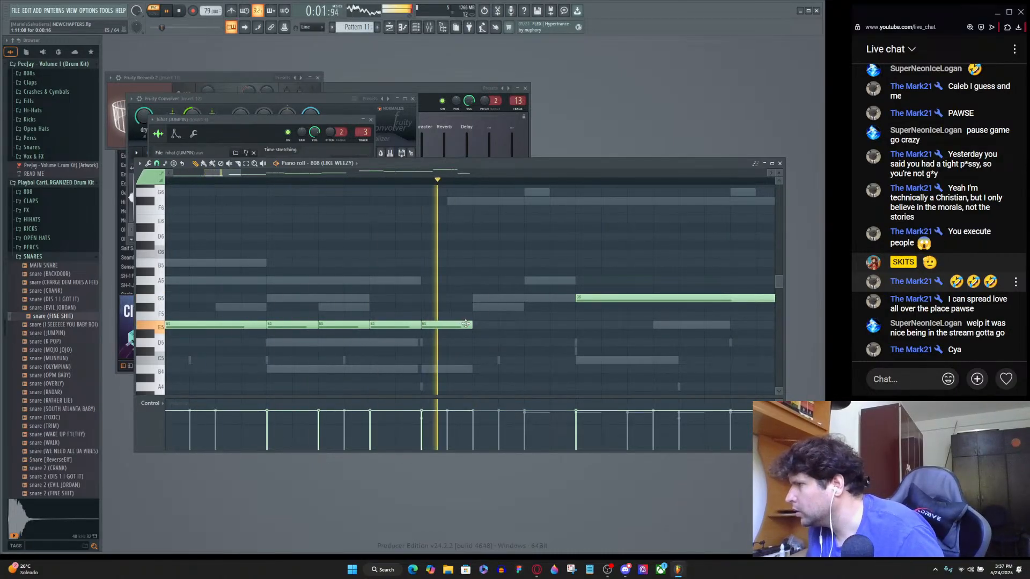
{"action": "key", "text": "space"}
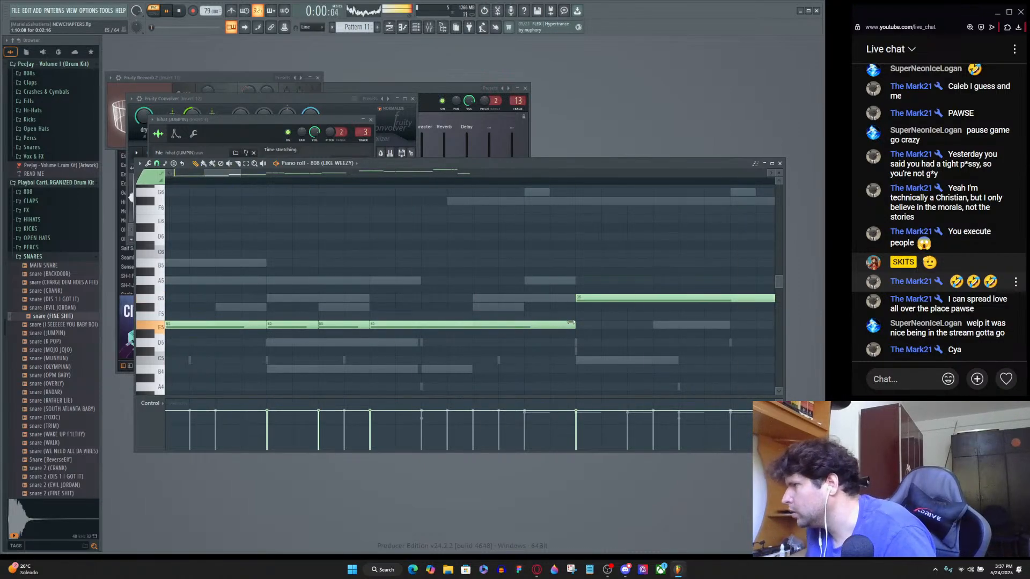
{"action": "left_click_drag", "start_coordinate": [671, 326], "coordinate": [573, 327]}
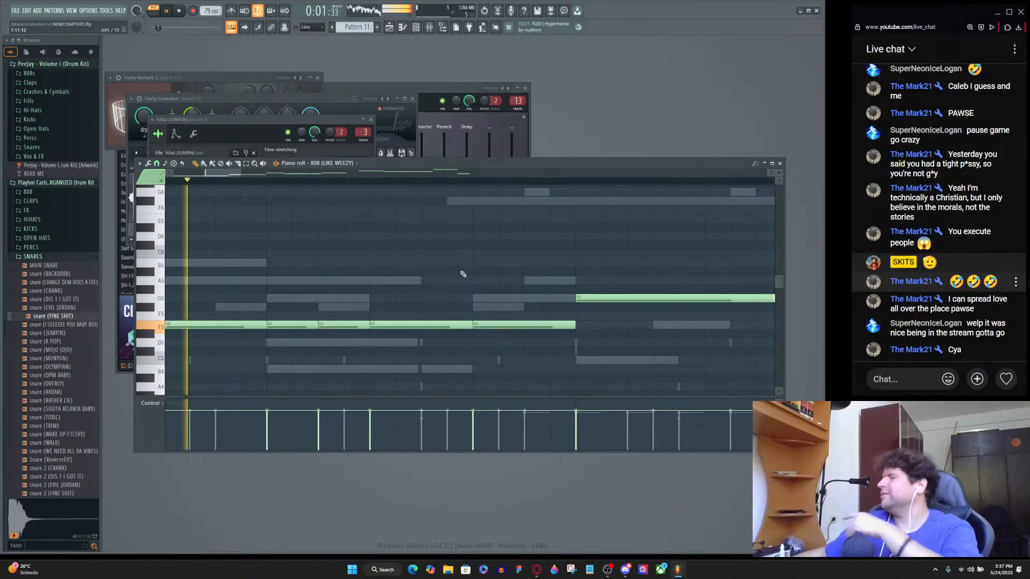
Raise the second of the two A5 notes in bar 2 of the 808 line to D6.
{"action": "scroll", "coordinate": [545, 345], "scroll_direction": "down", "scroll_amount": 4}
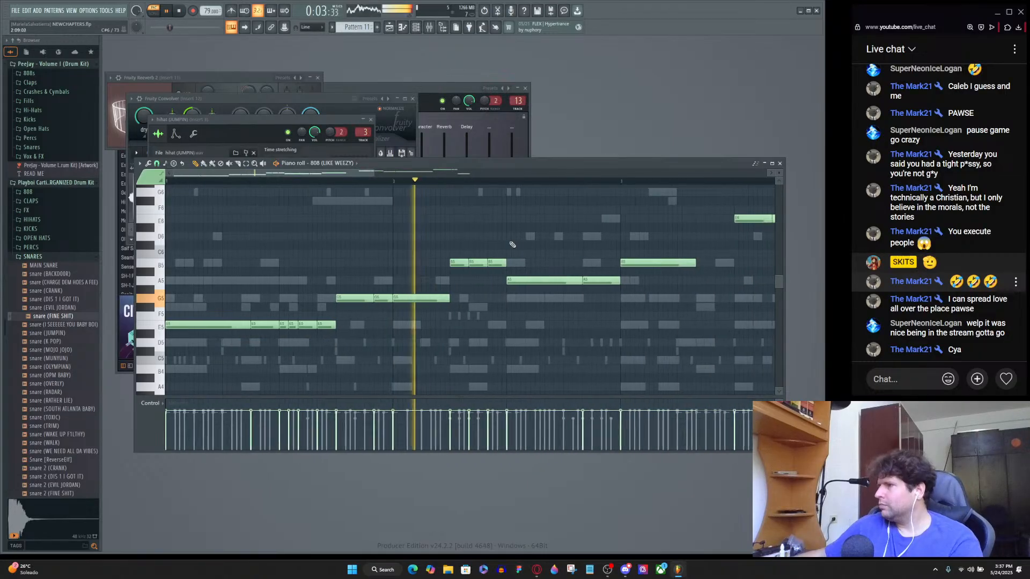
{"action": "scroll", "coordinate": [590, 338], "scroll_direction": "up", "scroll_amount": 4}
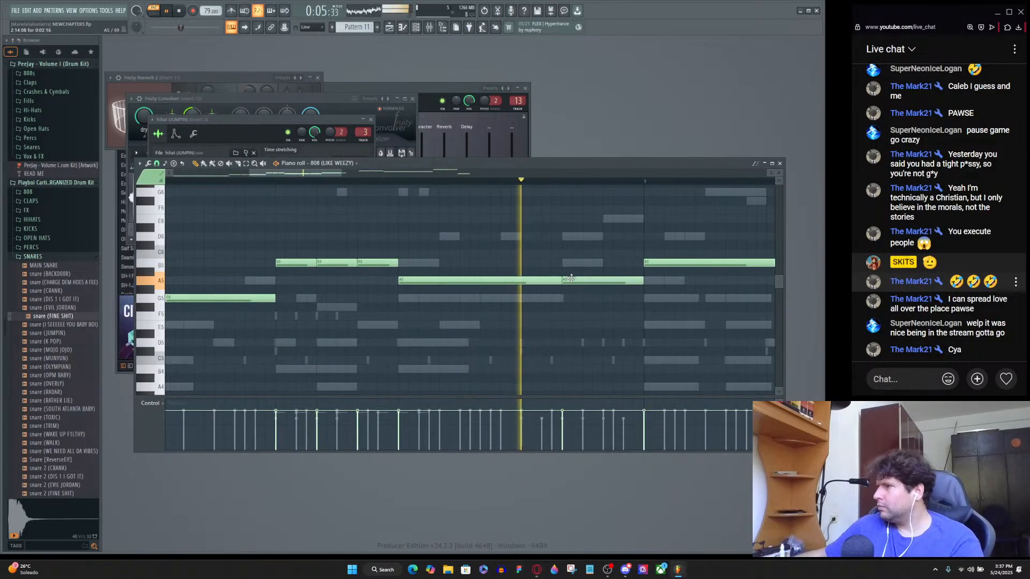
{"action": "left_click_drag", "start_coordinate": [576, 235], "coordinate": [577, 230]}
Split the short D6 note in bar 4 of the 808 line into two equal notes.
{"action": "scroll", "coordinate": [291, 219], "scroll_direction": "down", "scroll_amount": 6}
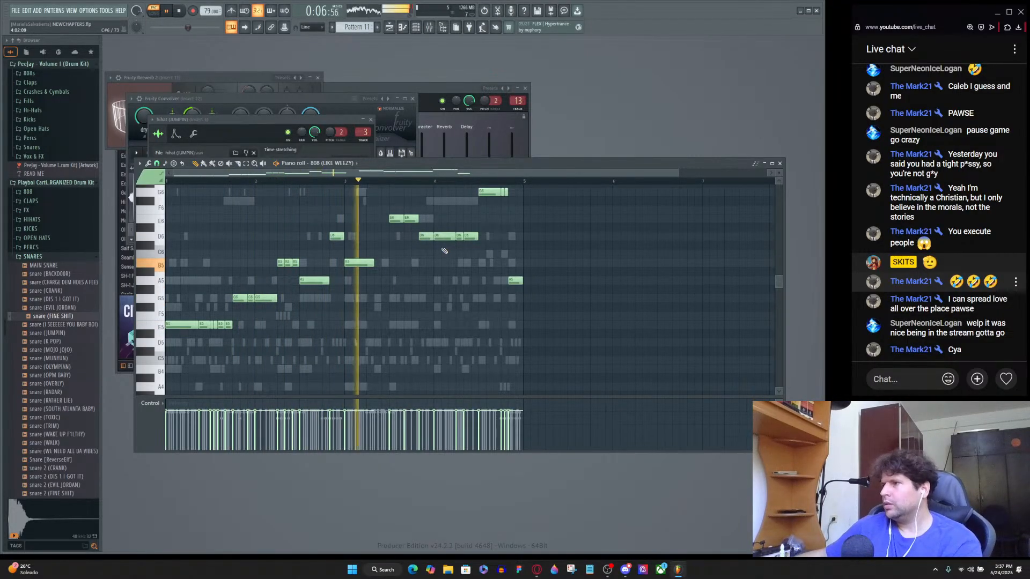
{"action": "scroll", "coordinate": [472, 270], "scroll_direction": "up", "scroll_amount": 2}
{"action": "scroll", "coordinate": [445, 290], "scroll_direction": "up", "scroll_amount": 5}
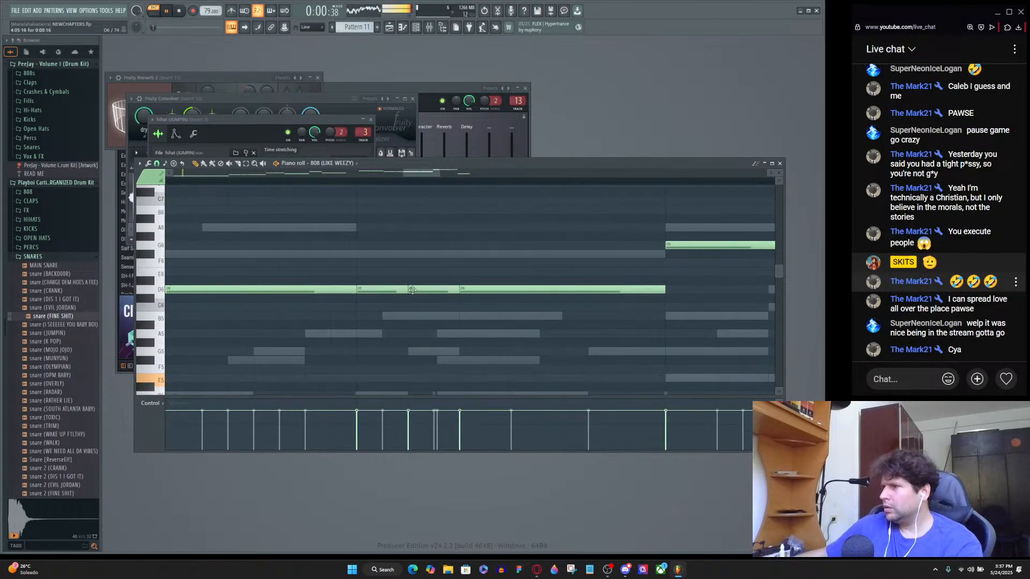
{"action": "scroll", "coordinate": [412, 290], "scroll_direction": "down", "scroll_amount": 5}
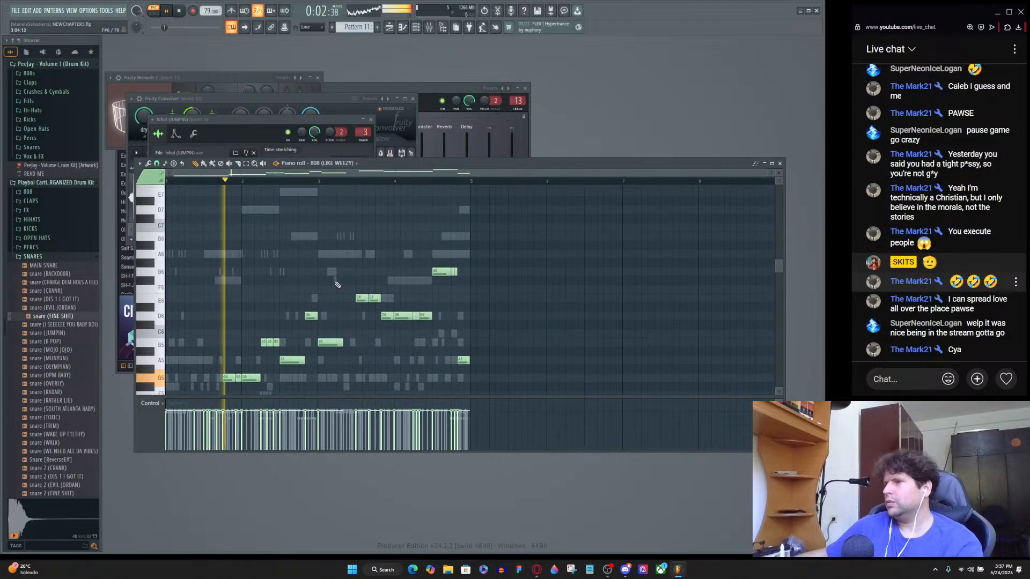
Shorten the 808's G5 note at the start of bar 2 and fill its last third with another G5 note.
{"action": "scroll", "coordinate": [337, 284], "scroll_direction": "down", "scroll_amount": 3}
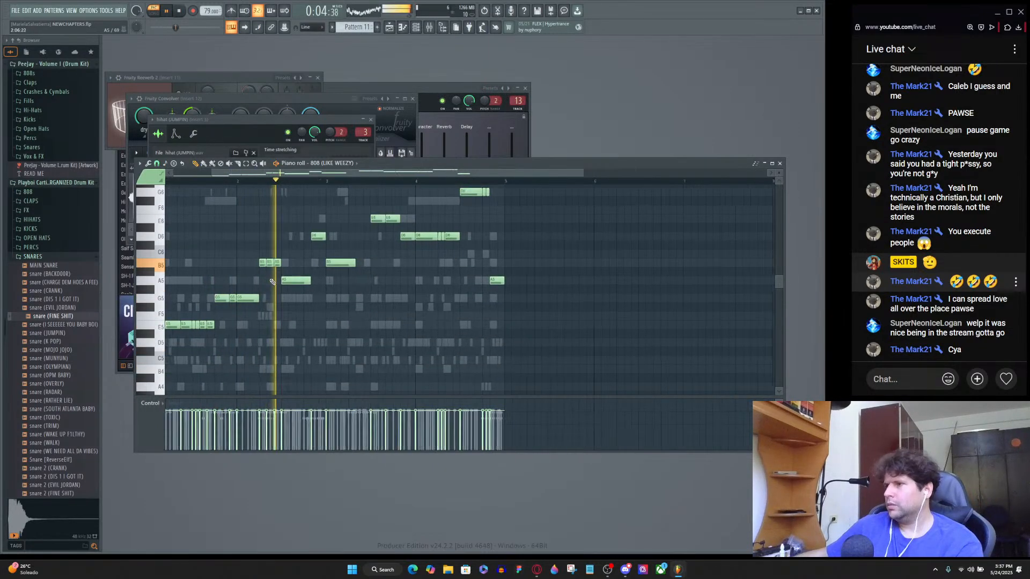
{"action": "scroll", "coordinate": [272, 281], "scroll_direction": "up", "scroll_amount": 5}
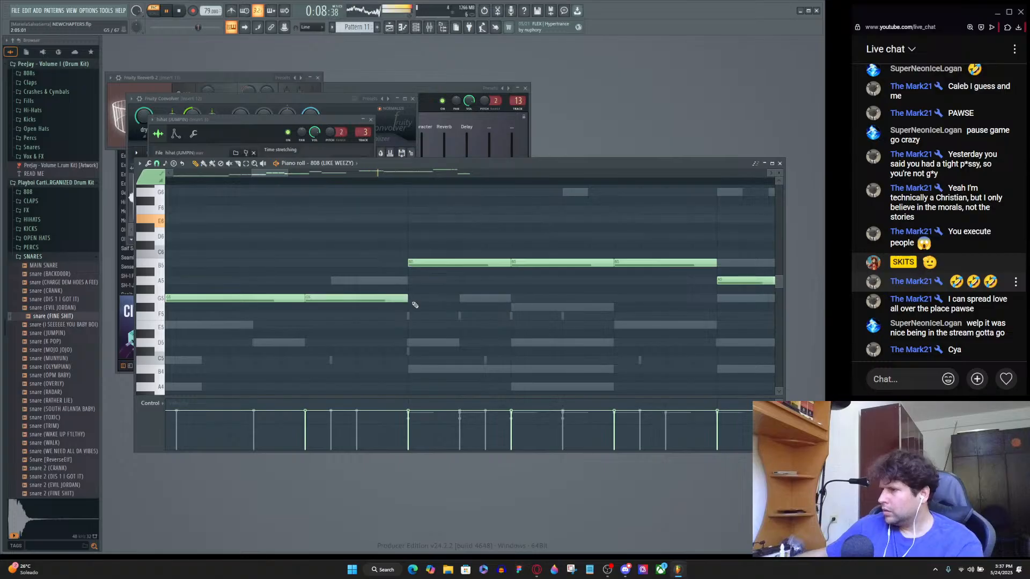
{"action": "scroll", "coordinate": [415, 305], "scroll_direction": "down", "scroll_amount": 5}
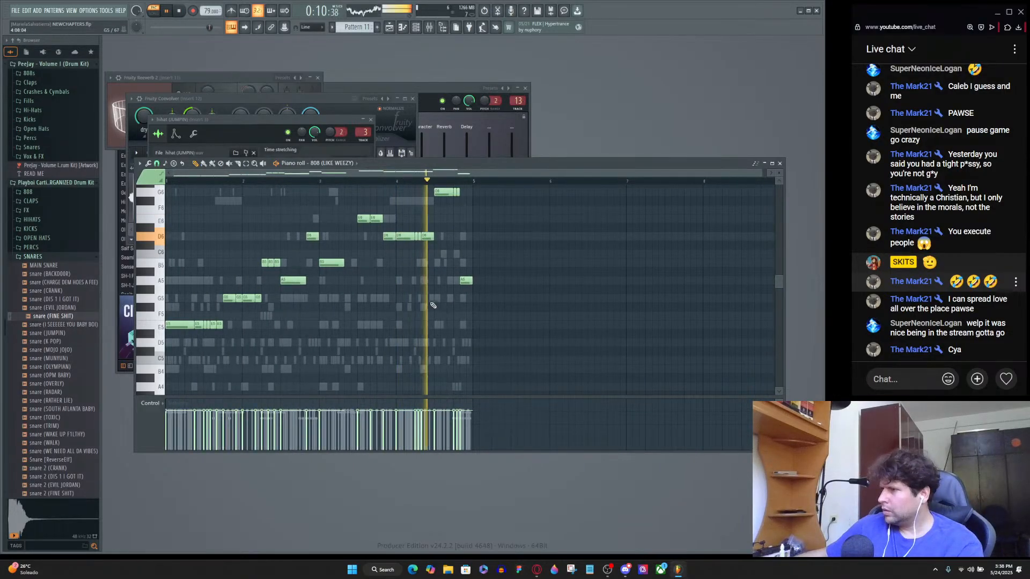
Examine the 808 notes in bars 2 and 3 against the ghost notes while the pattern plays.
{"action": "scroll", "coordinate": [438, 307], "scroll_direction": "up", "scroll_amount": 3}
{"action": "scroll", "coordinate": [424, 309], "scroll_direction": "up", "scroll_amount": 8}
{"action": "scroll", "coordinate": [462, 304], "scroll_direction": "down", "scroll_amount": 2}
{"action": "scroll", "coordinate": [459, 304], "scroll_direction": "down", "scroll_amount": 6}
{"action": "scroll", "coordinate": [387, 302], "scroll_direction": "down", "scroll_amount": 4}
{"action": "scroll", "coordinate": [270, 271], "scroll_direction": "up", "scroll_amount": 3}
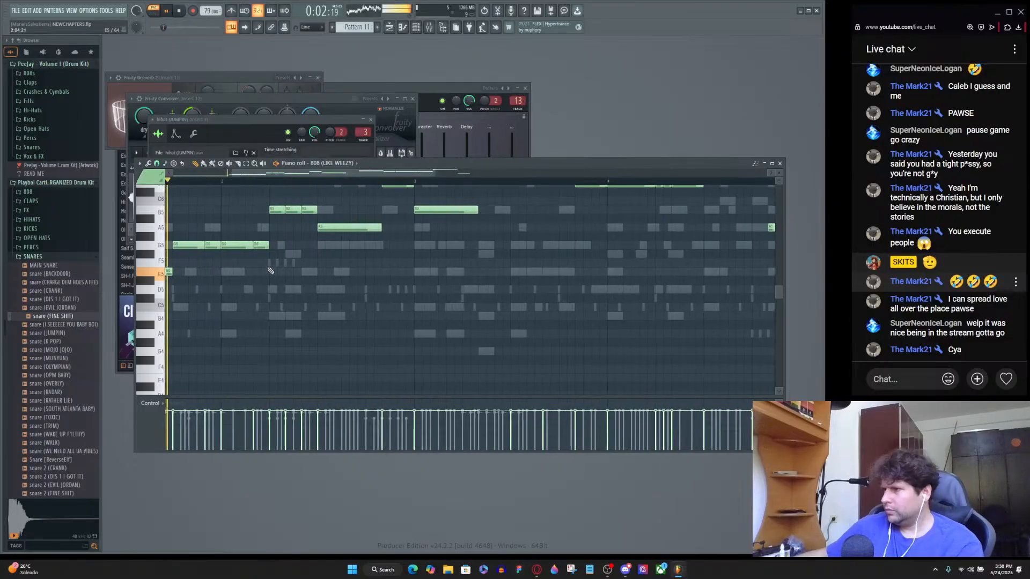
{"action": "scroll", "coordinate": [271, 269], "scroll_direction": "up", "scroll_amount": 3}
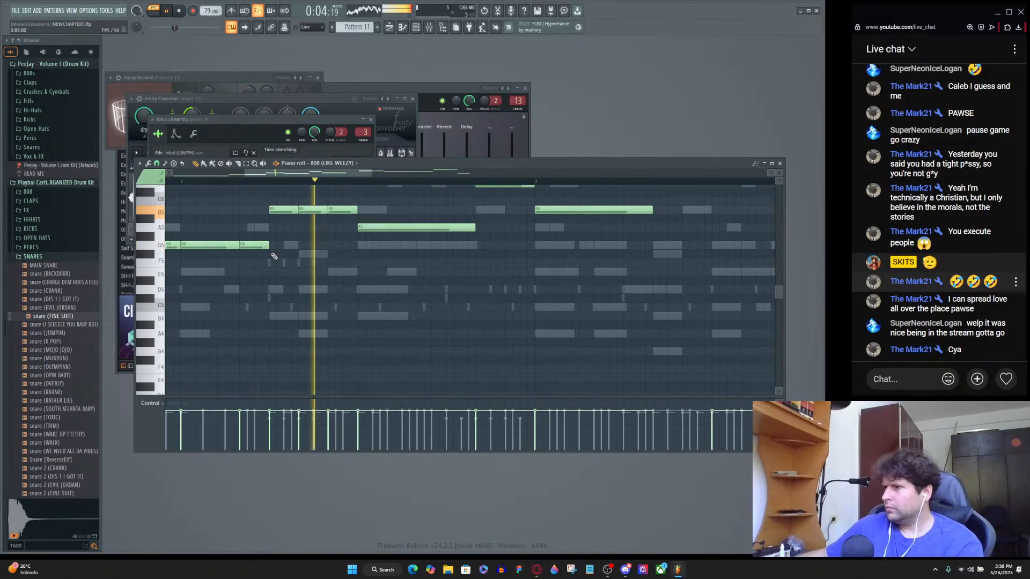
{"action": "scroll", "coordinate": [279, 257], "scroll_direction": "up", "scroll_amount": 4}
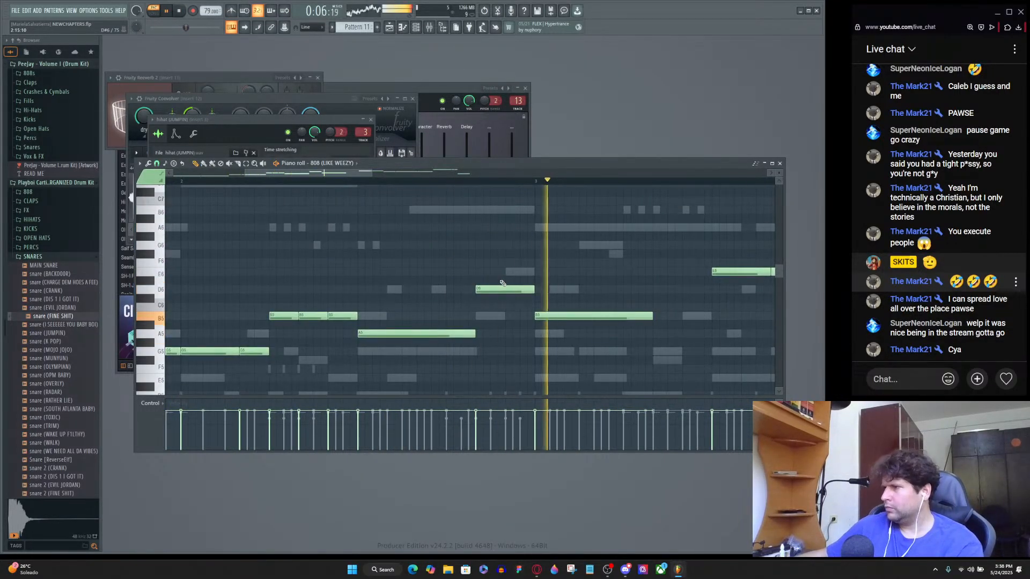
Add a second B5 note in bar 3 of the 808 line, filling the gap before the E6 notes, and replay it.
{"action": "scroll", "coordinate": [559, 292], "scroll_direction": "down", "scroll_amount": 4}
{"action": "scroll", "coordinate": [558, 314], "scroll_direction": "up", "scroll_amount": 4}
{"action": "key", "text": "space"}
{"action": "scroll", "coordinate": [479, 322], "scroll_direction": "up", "scroll_amount": 2}
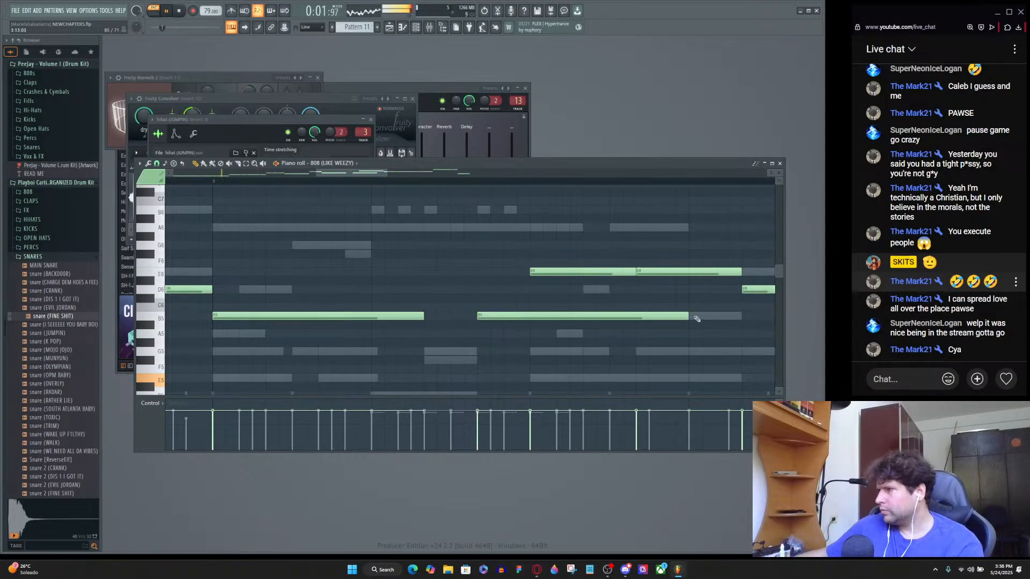
{"action": "scroll", "coordinate": [522, 319], "scroll_direction": "down", "scroll_amount": 2}
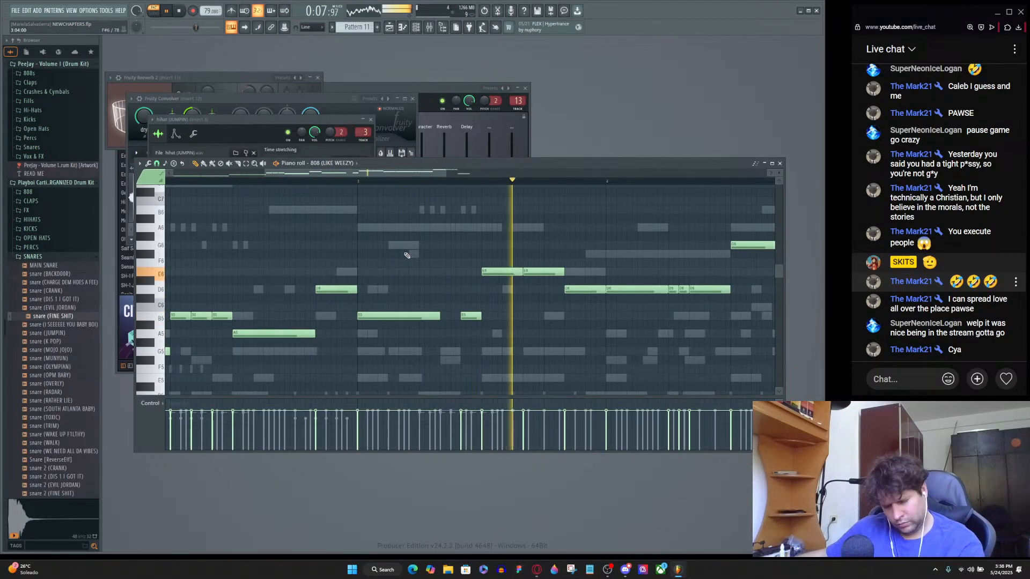
{"action": "scroll", "coordinate": [477, 316], "scroll_direction": "up", "scroll_amount": 2}
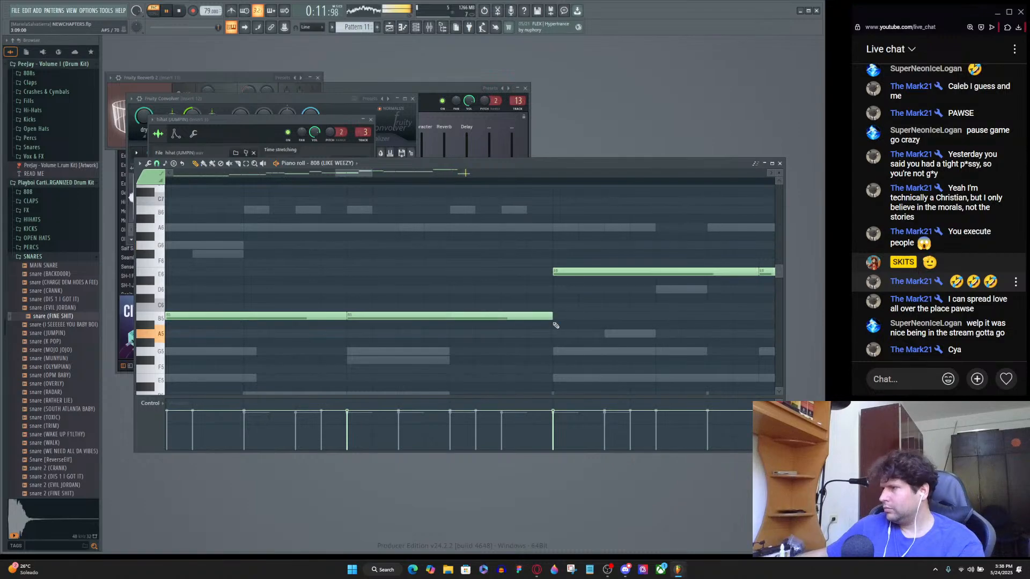
{"action": "scroll", "coordinate": [485, 285], "scroll_direction": "down", "scroll_amount": 4}
{"action": "left_click", "coordinate": [358, 182]}
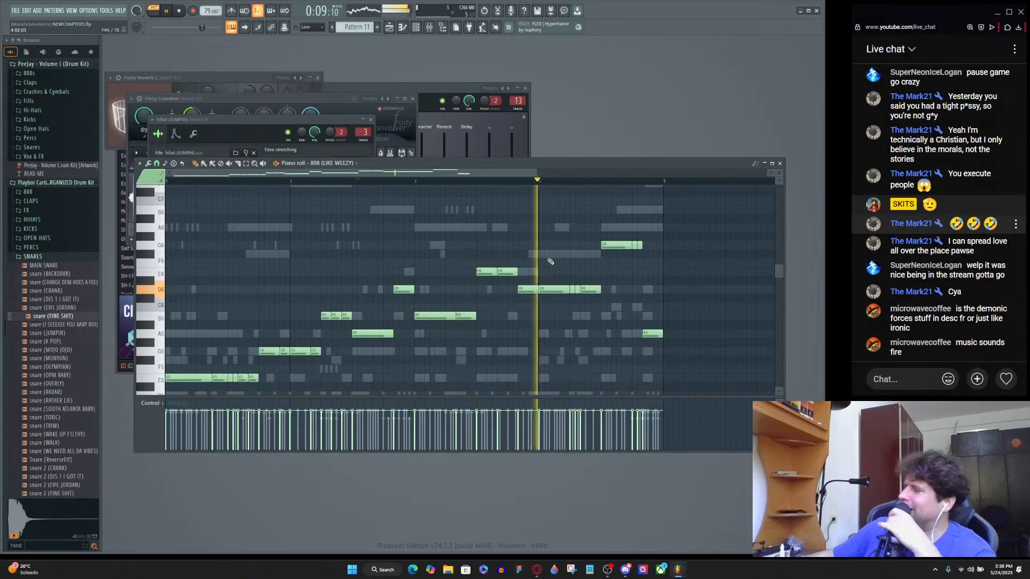
Switch to the YouTube live chat and send several heart reactions.
{"action": "mouse_move", "coordinate": [1006, 379]}
{"action": "left_click", "coordinate": [1007, 291]}
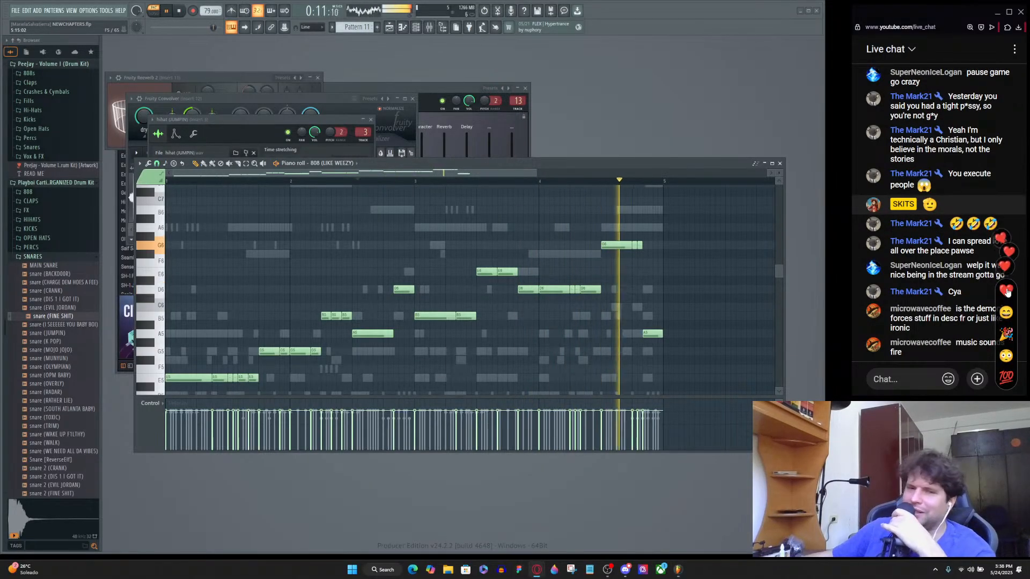
{"action": "left_click", "coordinate": [1008, 291]}
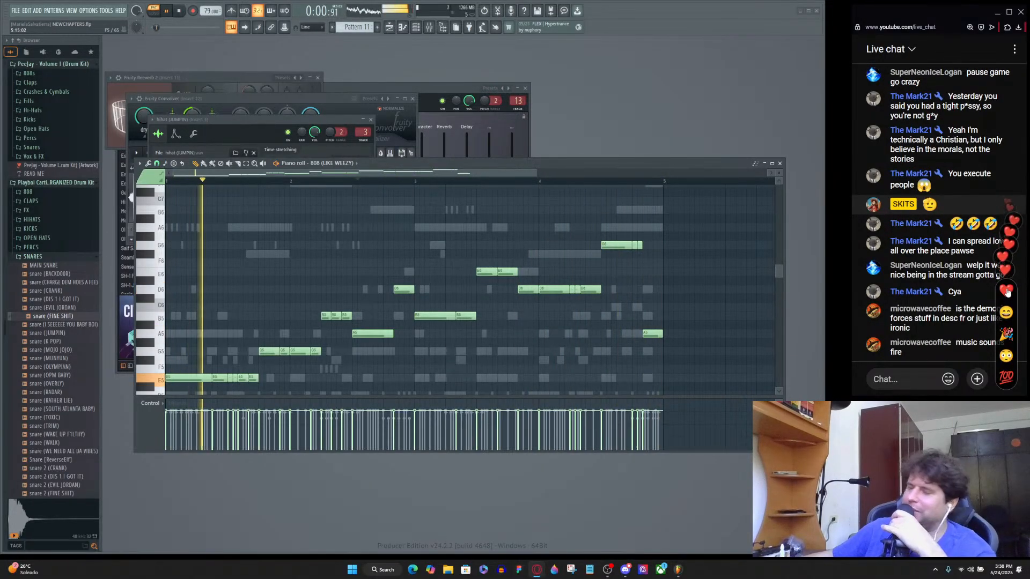
{"action": "left_click", "coordinate": [1008, 291]}
{"action": "left_click", "coordinate": [1007, 292]}
{"action": "left_click", "coordinate": [1008, 291]}
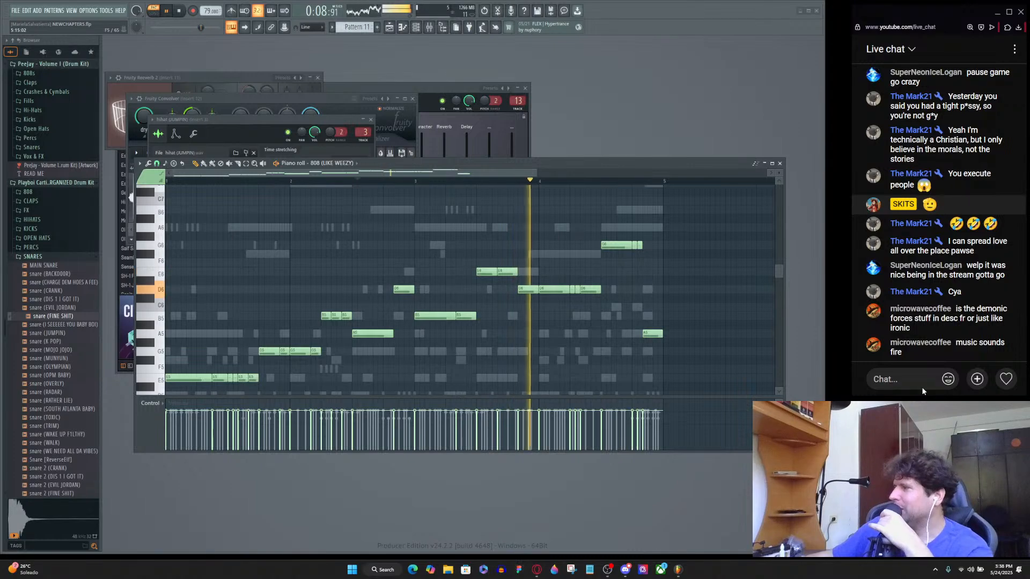
Switch to the YouTube browser window, open the own channel's past live streams and look through the latest ones.
{"action": "key", "text": "alt+Tab"}
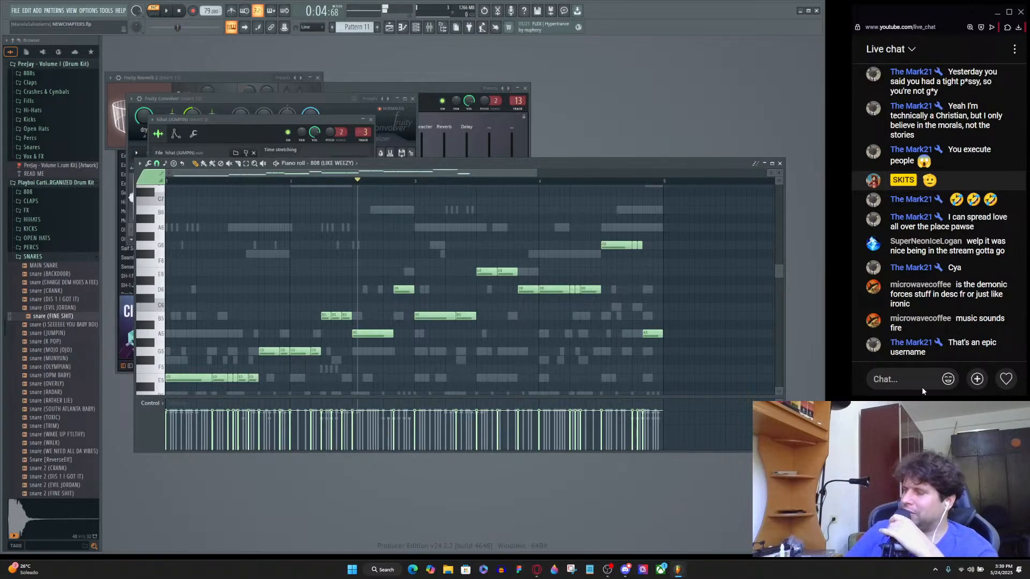
{"action": "key", "text": "alt+Tab"}
{"action": "key", "text": "alt+Tab"}
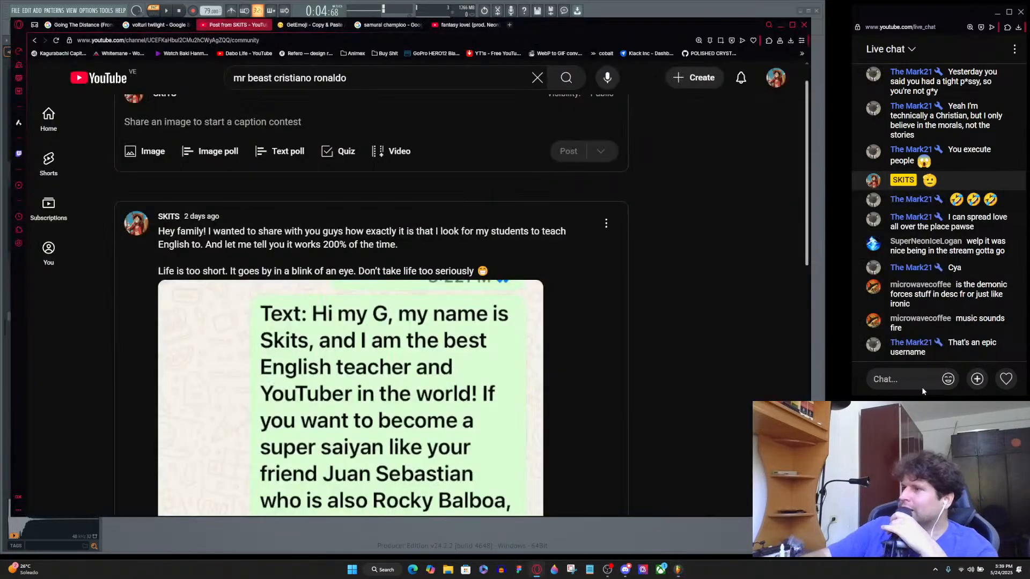
{"action": "left_click", "coordinate": [776, 77]}
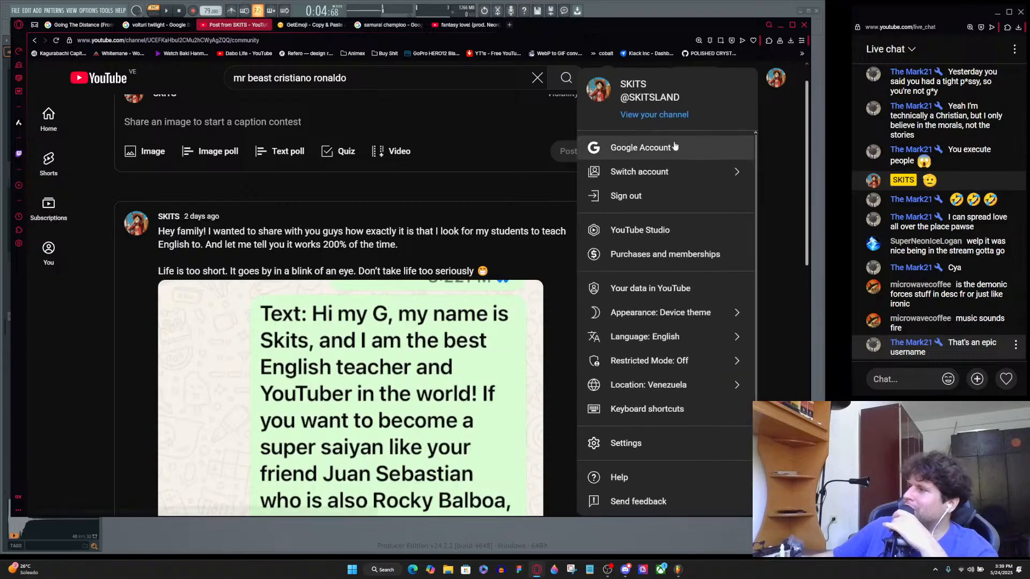
{"action": "left_click", "coordinate": [648, 119]}
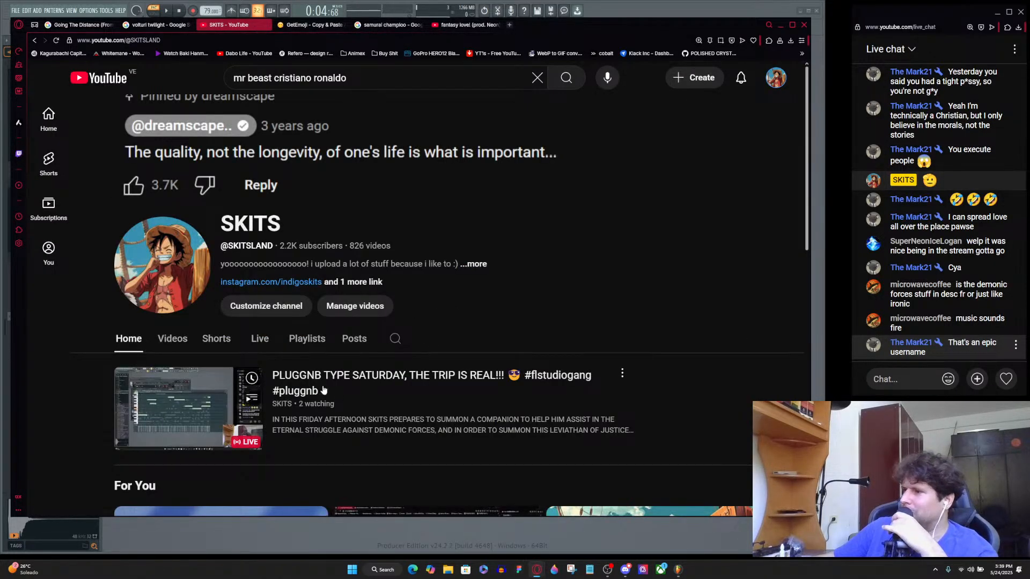
{"action": "left_click", "coordinate": [260, 340]}
{"action": "scroll", "coordinate": [363, 321], "scroll_direction": "down", "scroll_amount": 4}
{"action": "scroll", "coordinate": [390, 287], "scroll_direction": "up", "scroll_amount": 2}
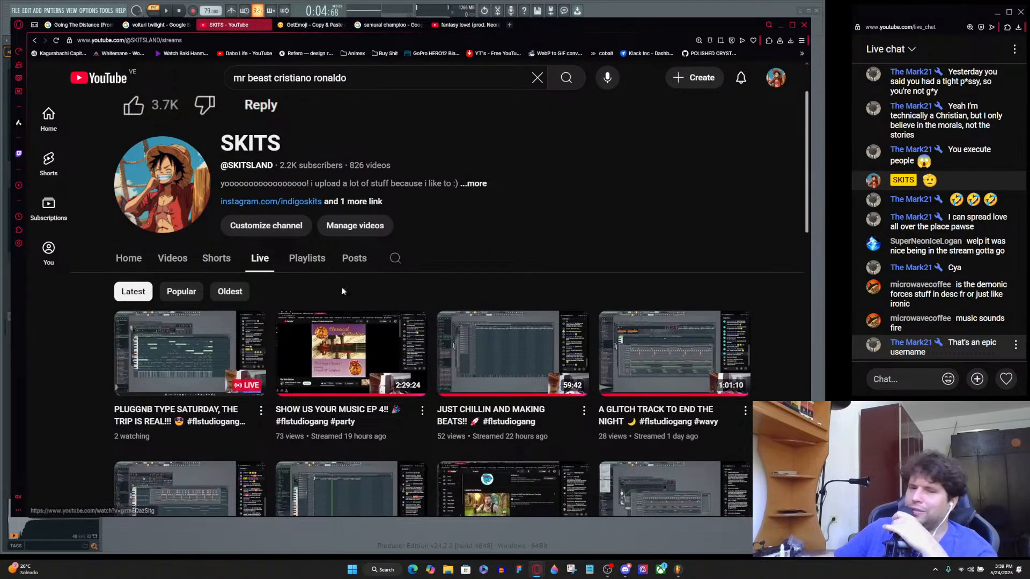
{"action": "scroll", "coordinate": [398, 329], "scroll_direction": "down", "scroll_amount": 1}
{"action": "scroll", "coordinate": [398, 328], "scroll_direction": "down", "scroll_amount": 2}
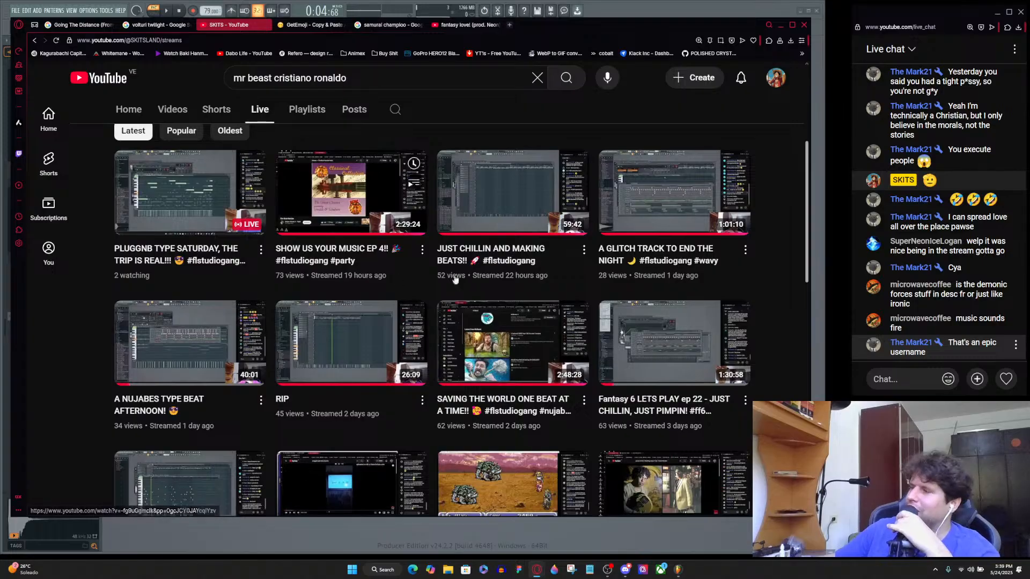
{"action": "mouse_move", "coordinate": [559, 333]}
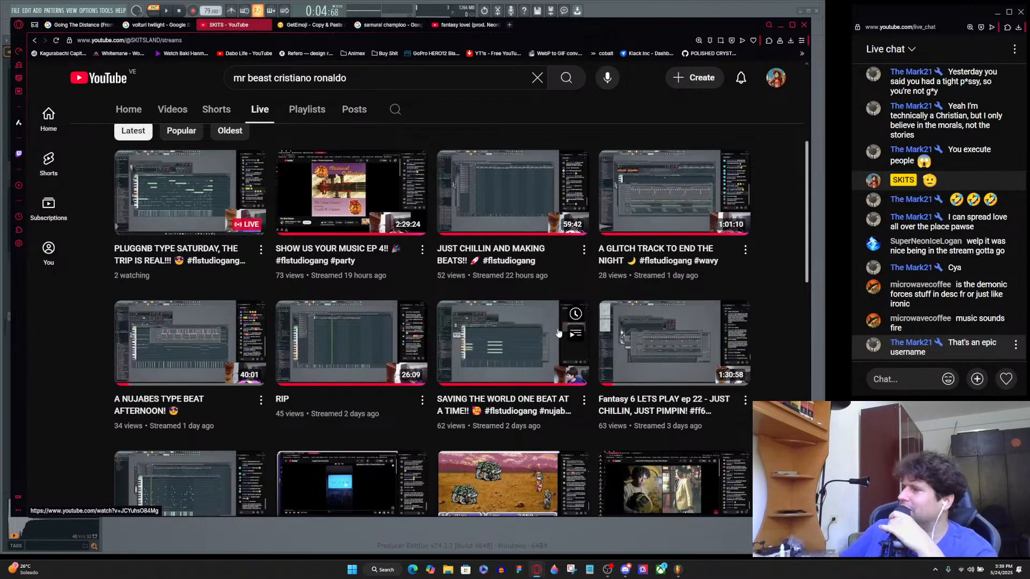
{"action": "mouse_move", "coordinate": [373, 156]}
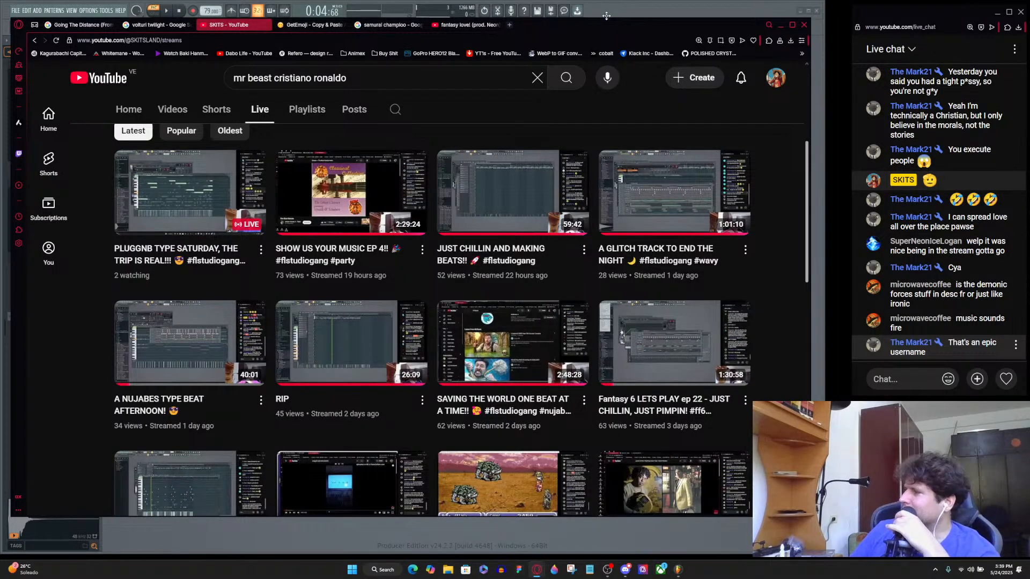
Switch back to FL Studio and replay Pattern 11 while following the 808 notes, restarting from the beginning.
{"action": "key", "text": "alt+Tab"}
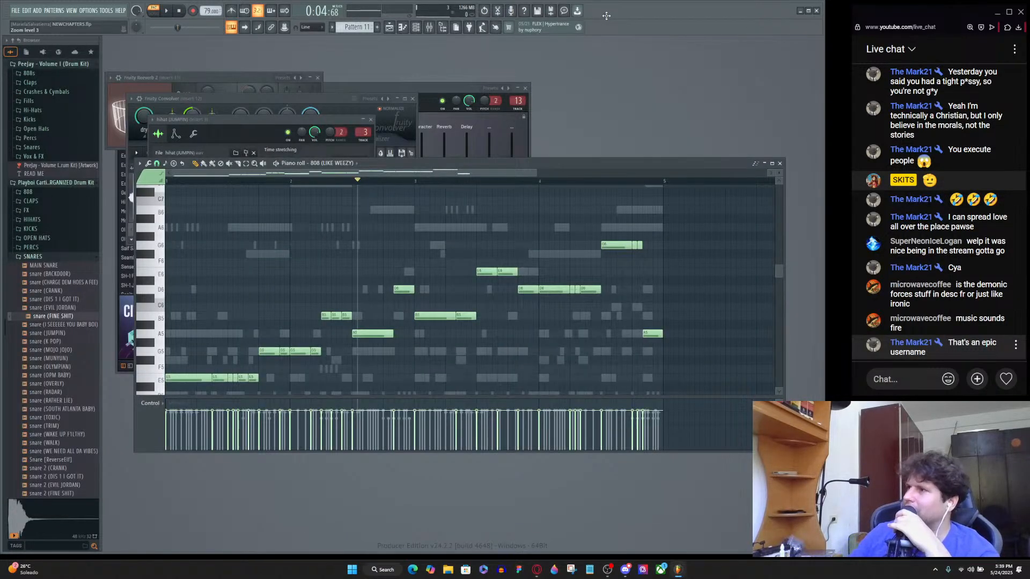
{"action": "key", "text": "space"}
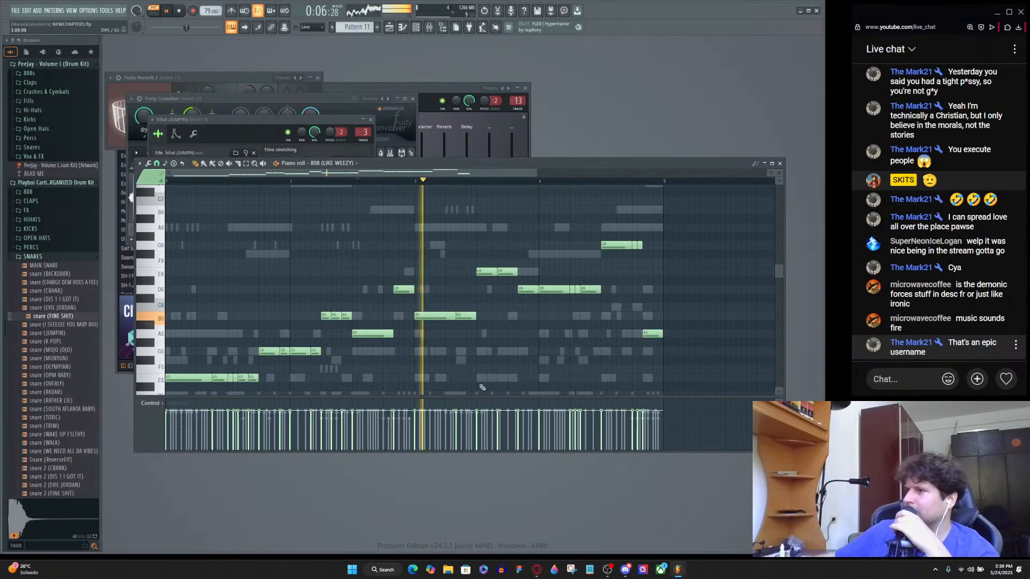
{"action": "scroll", "coordinate": [518, 379], "scroll_direction": "down", "scroll_amount": 3}
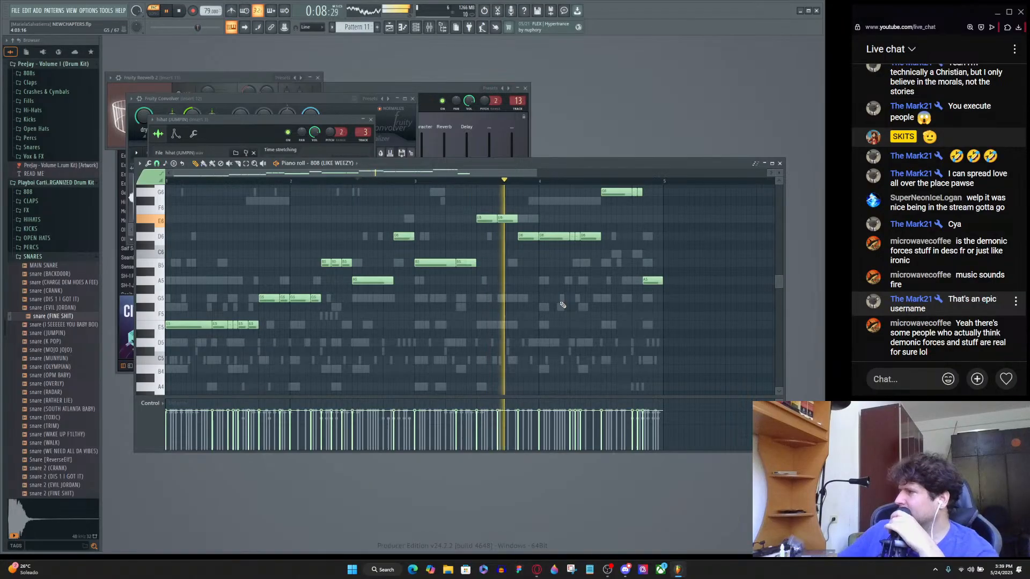
{"action": "key", "text": "space"}
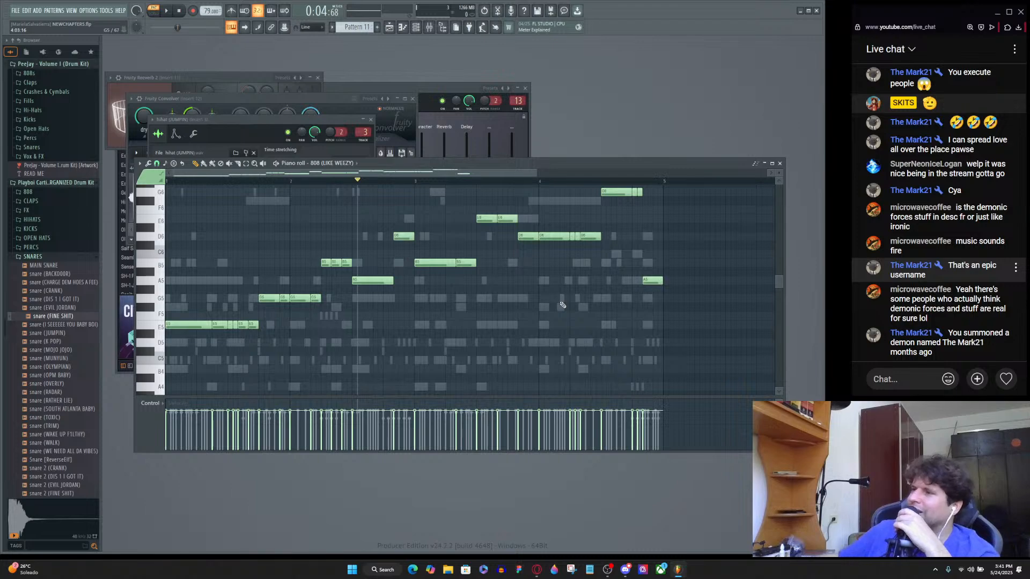
{"action": "key", "text": "space"}
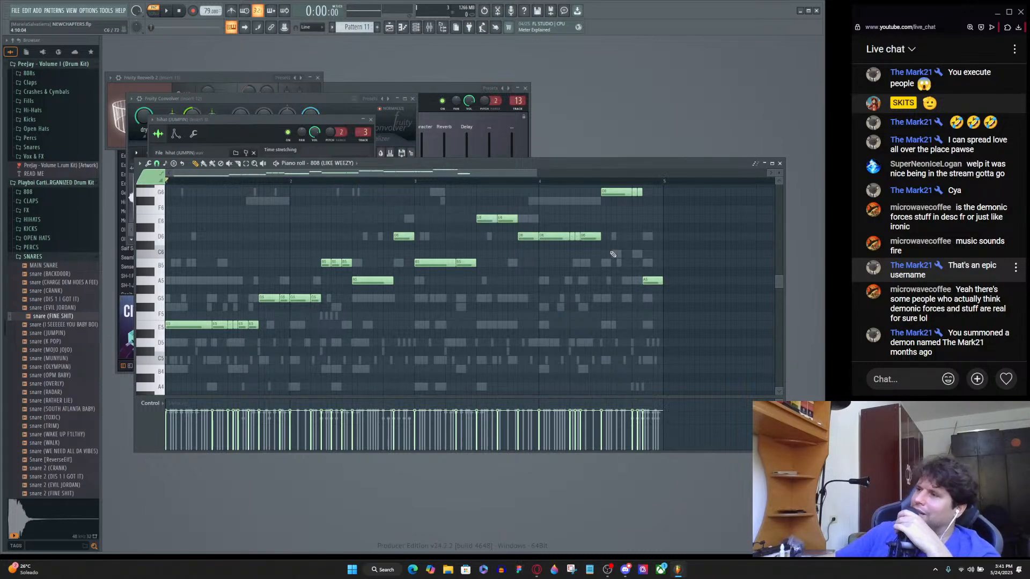
{"action": "key", "text": "space"}
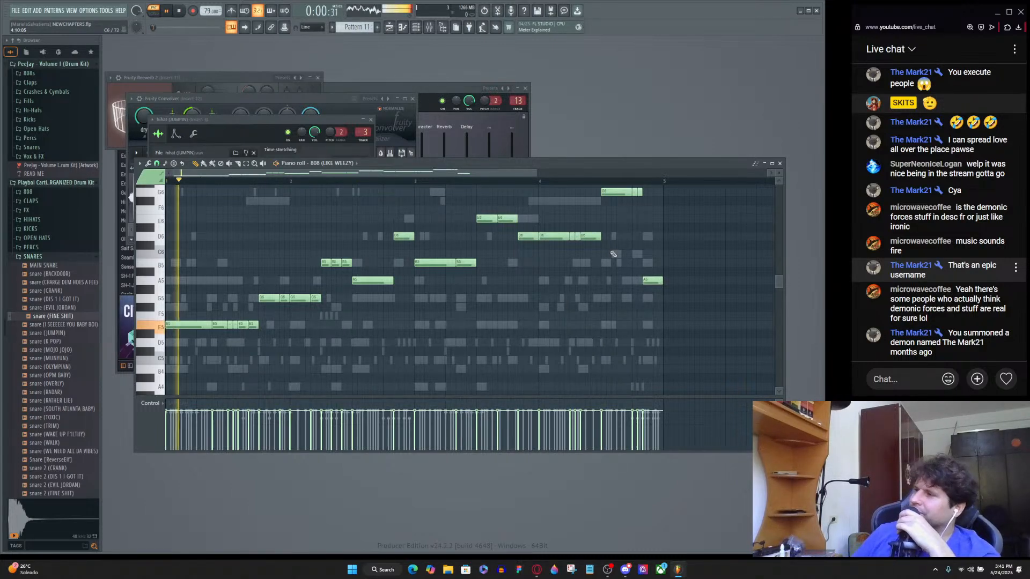
Show the playlist and play the arrangement of Pattern 10 and Pattern 11 in song mode.
{"action": "key", "text": "F6"}
{"action": "key", "text": "F5"}
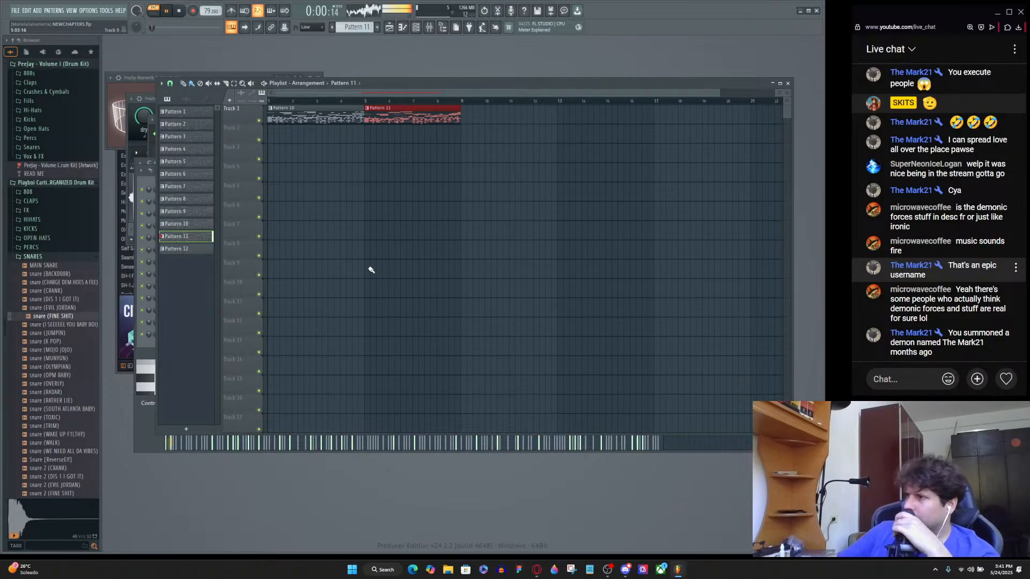
{"action": "key", "text": "l"}
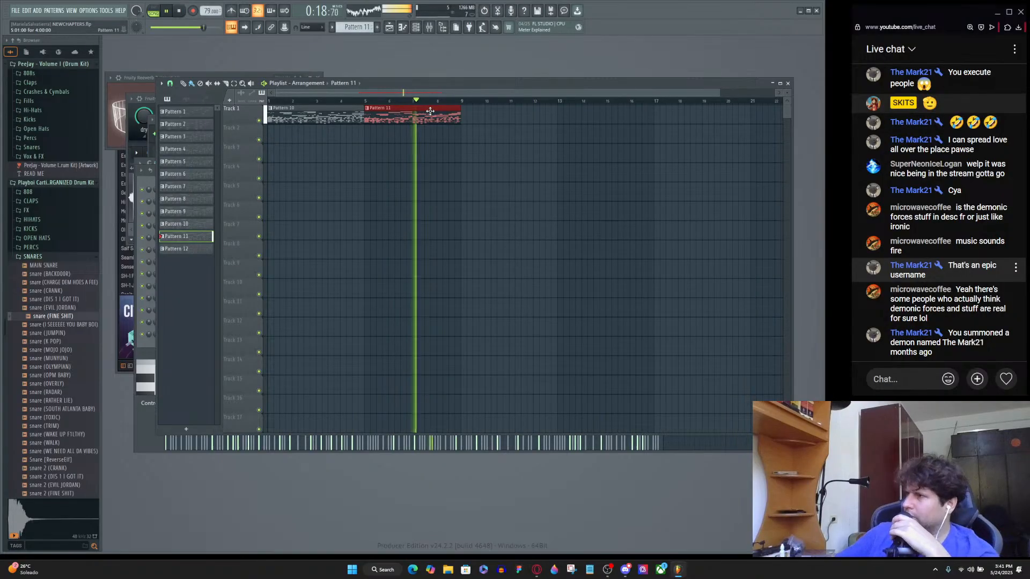
Reopen the 808 notes and split the last D6 note of bar 4 into two equal D6 notes, replaying the passage.
{"action": "key", "text": "F6"}
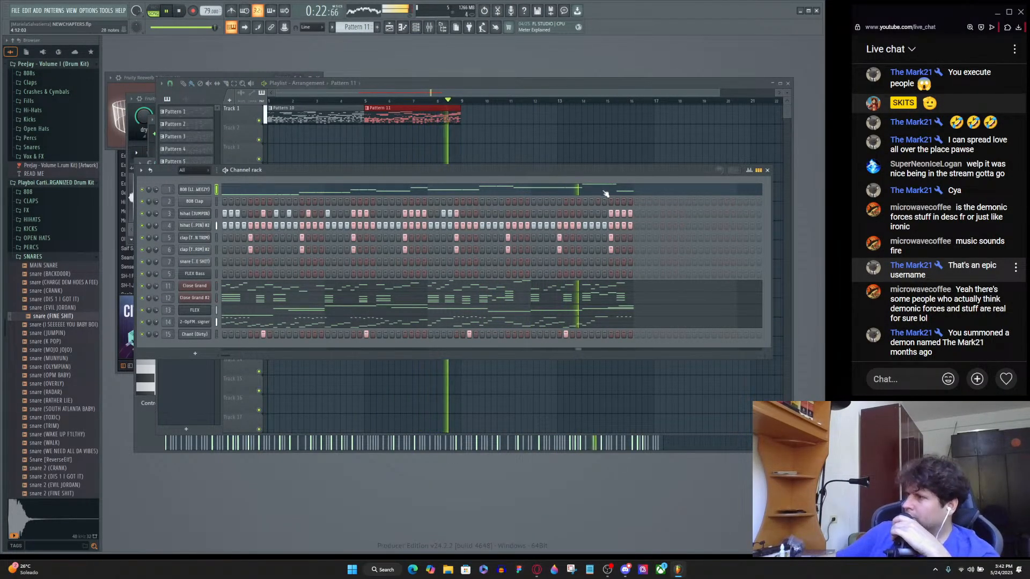
{"action": "left_click", "coordinate": [583, 192]}
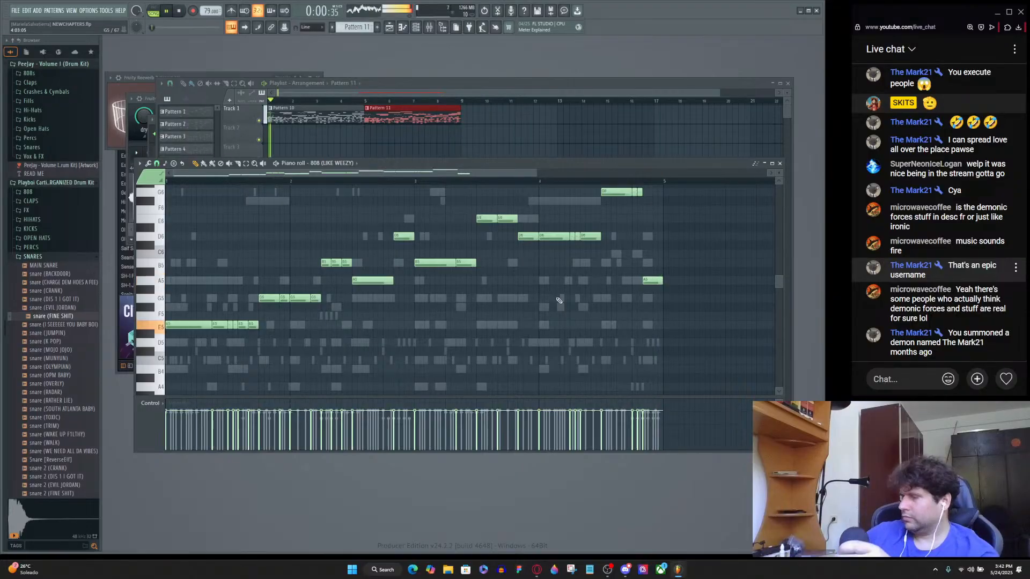
{"action": "left_click", "coordinate": [548, 181]}
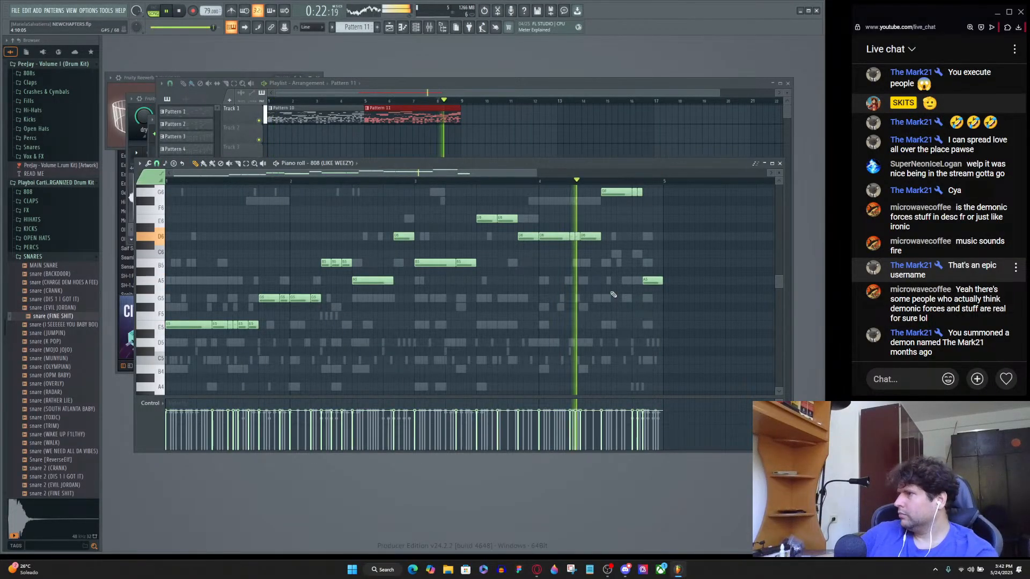
{"action": "scroll", "coordinate": [611, 292], "scroll_direction": "up", "scroll_amount": 4}
{"action": "key", "text": "space"}
{"action": "key", "text": "space"}
{"action": "left_click_drag", "start_coordinate": [570, 238], "coordinate": [526, 238]}
{"action": "key", "text": "space"}
{"action": "key", "text": "space"}
{"action": "left_click_drag", "start_coordinate": [602, 237], "coordinate": [561, 235]}
{"action": "key", "text": "space"}
{"action": "key", "text": "space"}
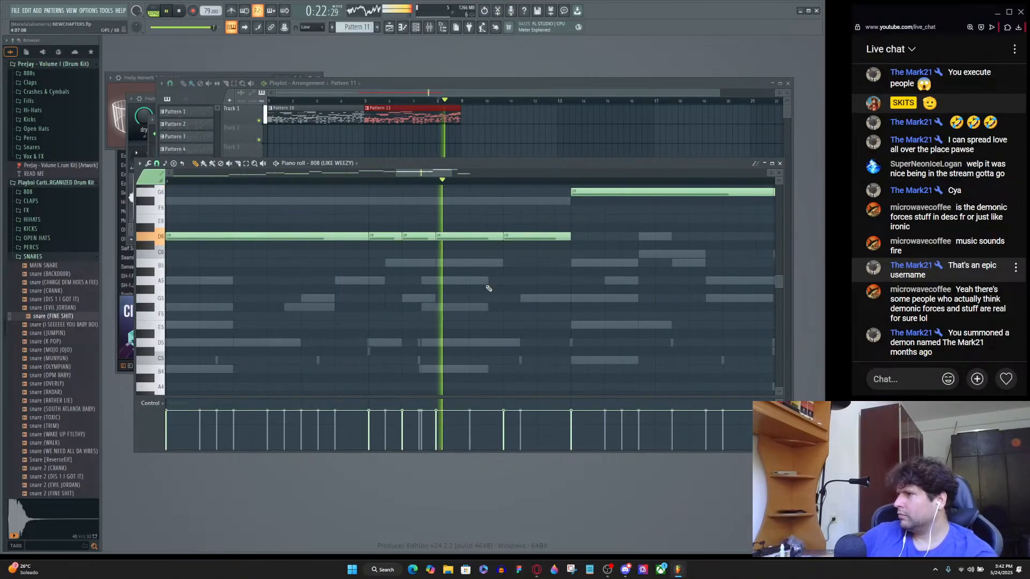
Halve the closing A5 note of the 808's bar 4 and fill the second half with another A5 note.
{"action": "scroll", "coordinate": [488, 289], "scroll_direction": "down", "scroll_amount": 1}
{"action": "scroll", "coordinate": [489, 289], "scroll_direction": "down", "scroll_amount": 3}
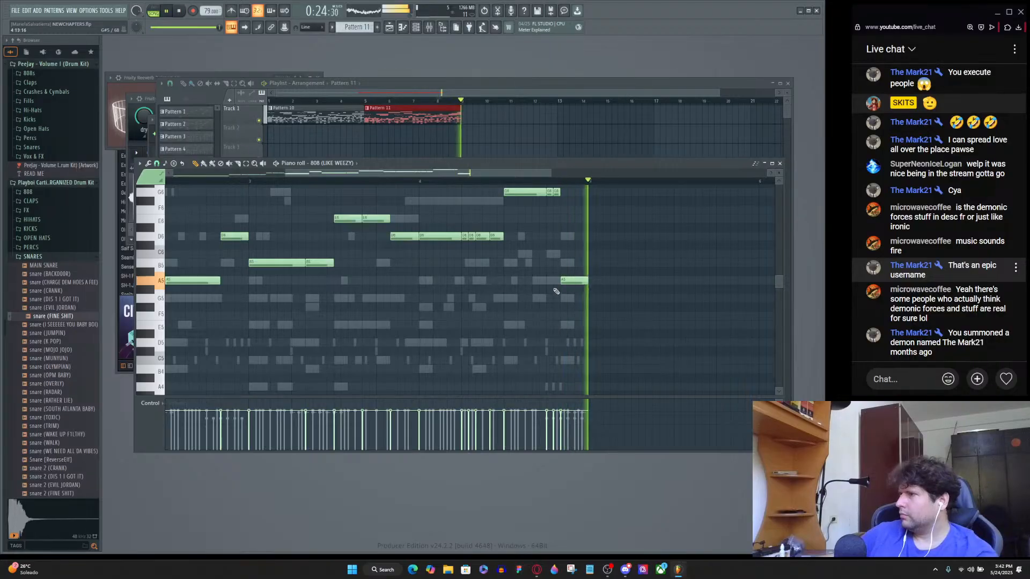
{"action": "scroll", "coordinate": [612, 290], "scroll_direction": "up", "scroll_amount": 6}
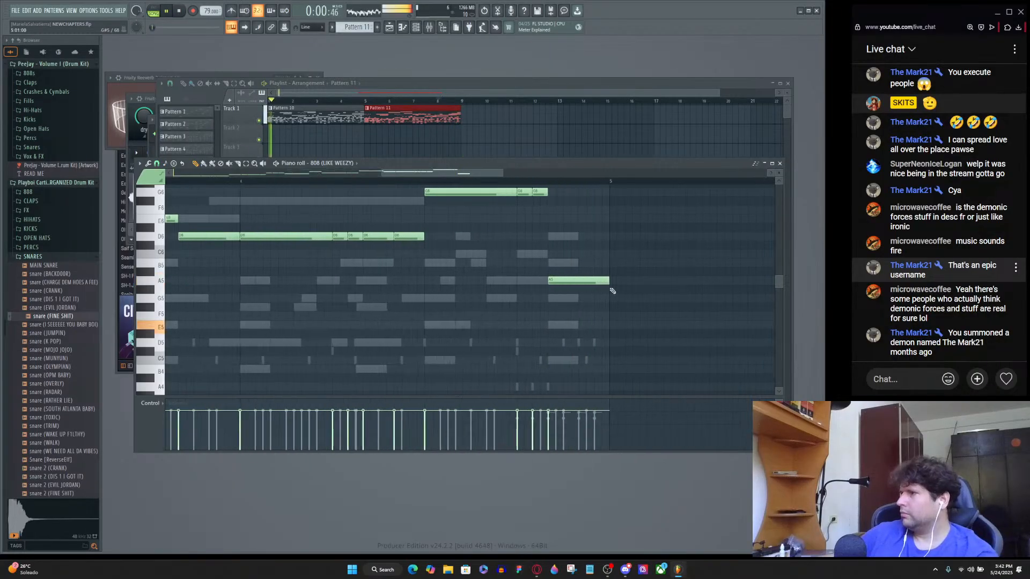
{"action": "left_click", "coordinate": [568, 282]}
{"action": "left_click_drag", "start_coordinate": [730, 281], "coordinate": [525, 296]}
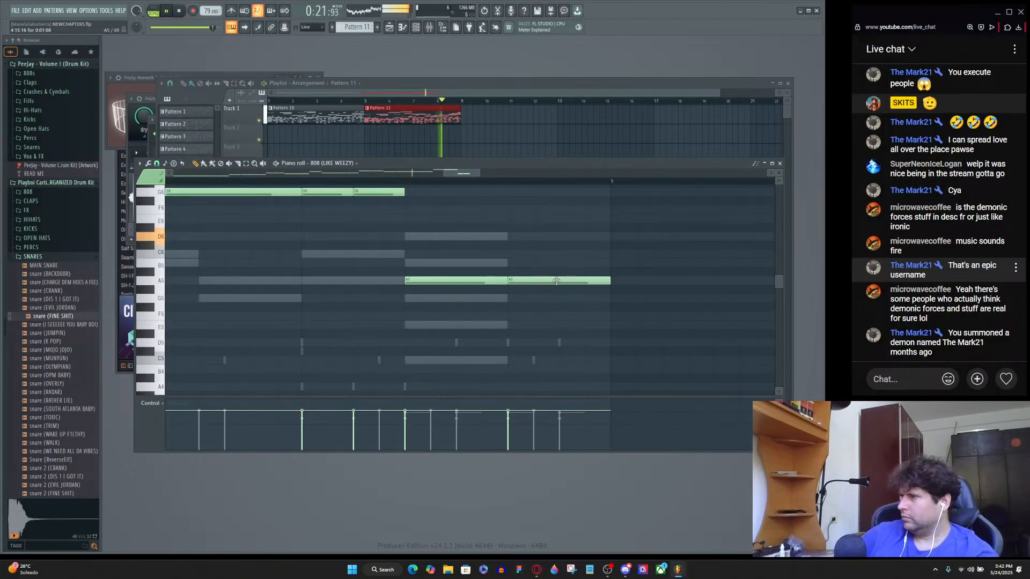
Try starting the second closing A5 note later, extending the first to meet it and trimming the end to the bar line.
{"action": "left_click_drag", "start_coordinate": [556, 281], "coordinate": [582, 280]}
{"action": "left_click_drag", "start_coordinate": [508, 281], "coordinate": [534, 280]}
{"action": "left_click_drag", "start_coordinate": [635, 281], "coordinate": [611, 281]}
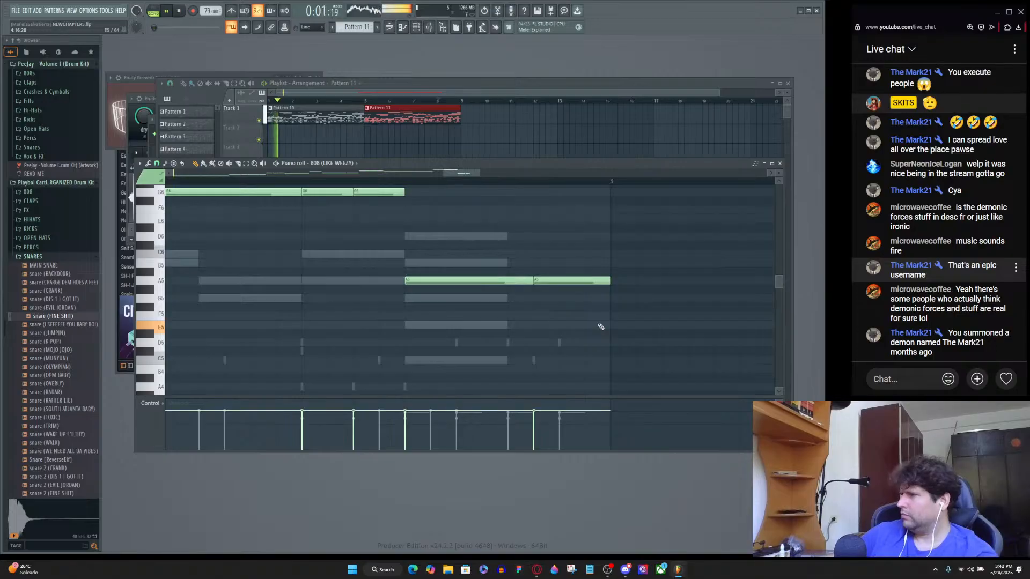
{"action": "scroll", "coordinate": [478, 328], "scroll_direction": "down", "scroll_amount": 6}
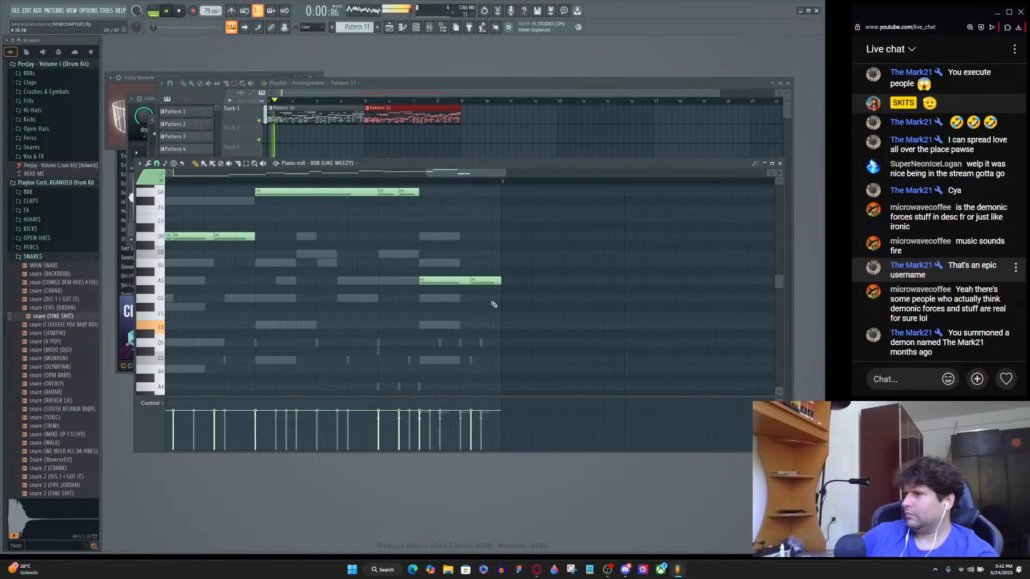
Try delaying the second closing A5 note further, with the first lengthened to meet it and the end trimmed to the bar line.
{"action": "left_click_drag", "start_coordinate": [485, 284], "coordinate": [511, 285]}
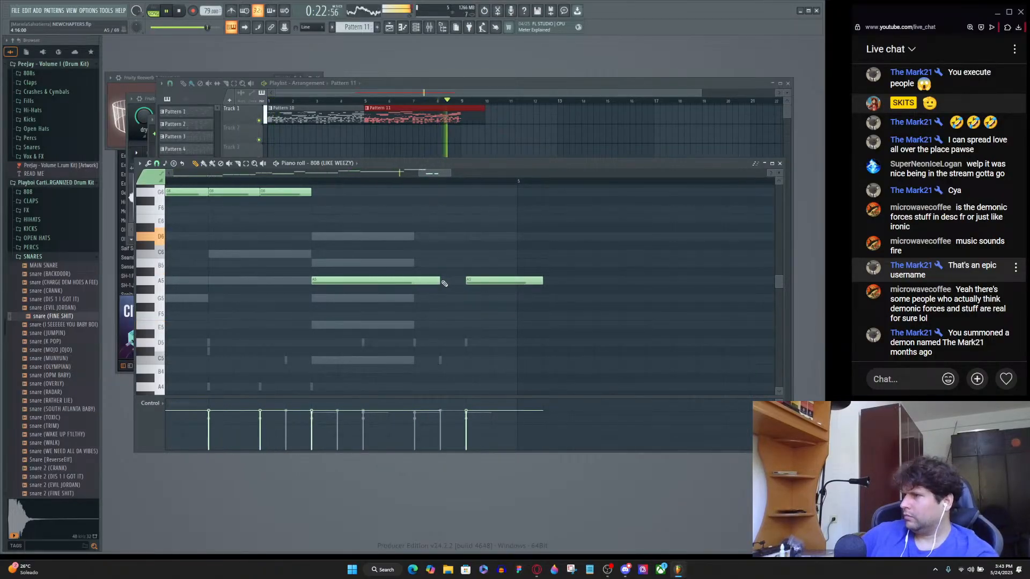
{"action": "left_click_drag", "start_coordinate": [439, 282], "coordinate": [465, 284]}
{"action": "left_click_drag", "start_coordinate": [541, 283], "coordinate": [515, 298]}
{"action": "key", "text": "space"}
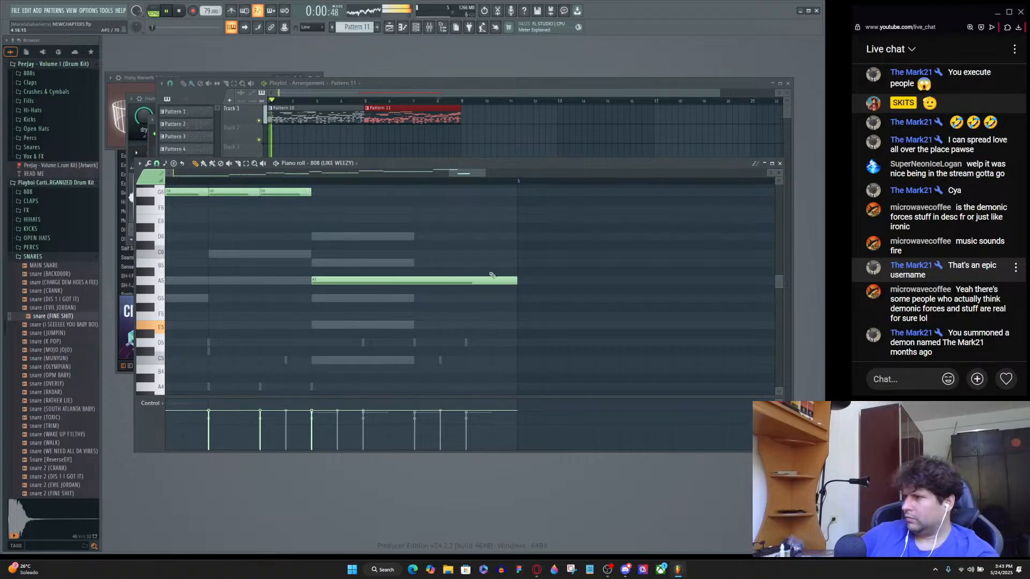
Try a short first A5 note with a longer second one up to the bar line, moving their split point later.
{"action": "left_click", "coordinate": [443, 282]}
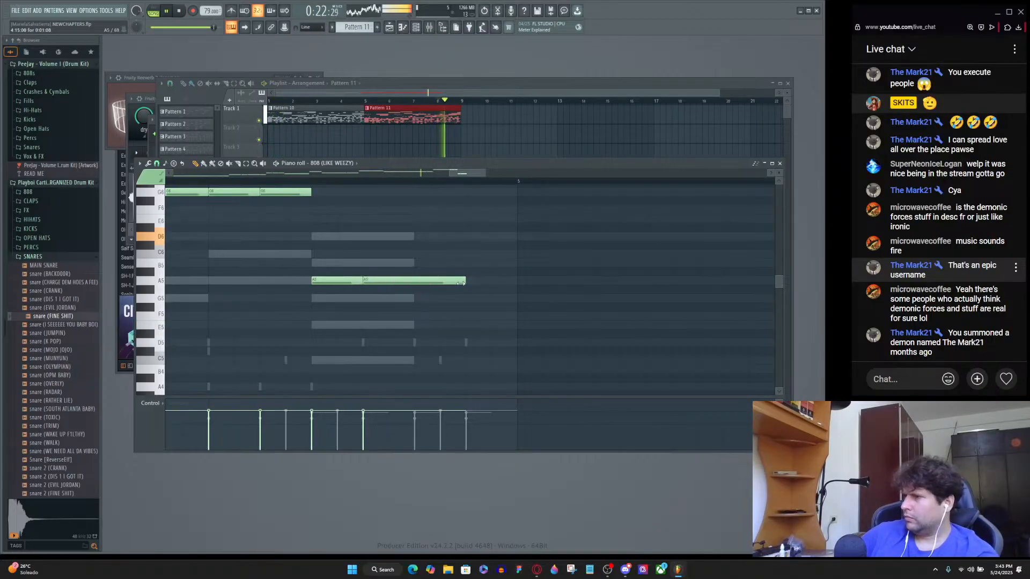
{"action": "left_click_drag", "start_coordinate": [464, 281], "coordinate": [517, 281]}
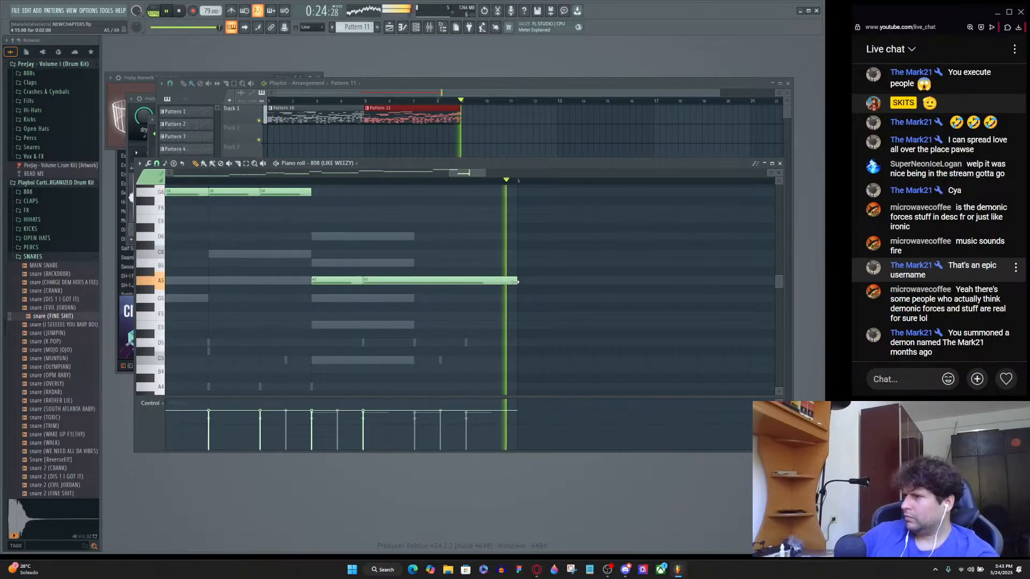
{"action": "left_click_drag", "start_coordinate": [420, 283], "coordinate": [446, 283]}
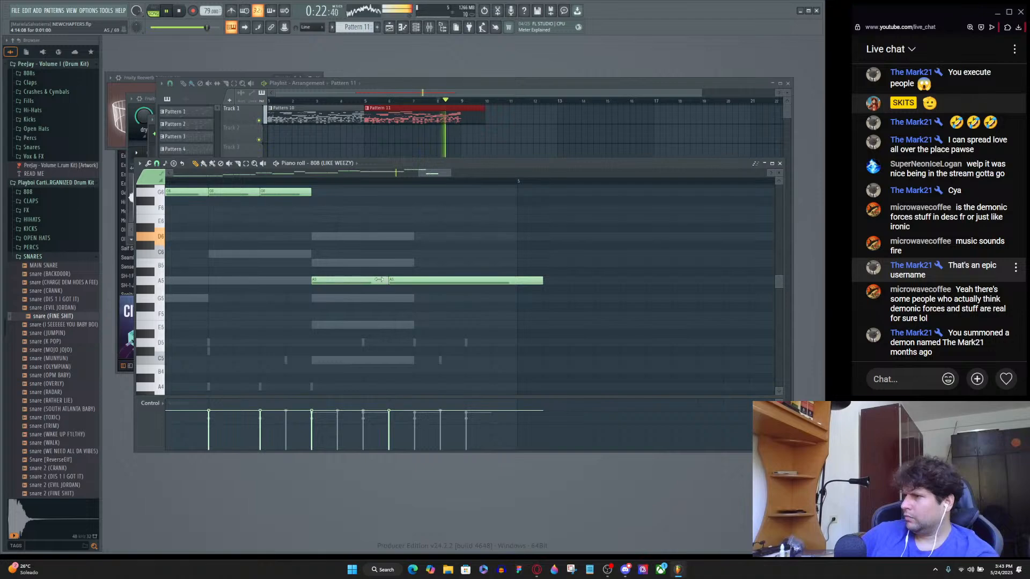
Replace the long second A5 note with a new one filling the last half of the closing 808 passage in bar 4.
{"action": "right_click", "coordinate": [471, 283]}
{"action": "left_click", "coordinate": [417, 287]}
{"action": "left_click_drag", "start_coordinate": [417, 286], "coordinate": [516, 285]}
{"action": "scroll", "coordinate": [469, 316], "scroll_direction": "down", "scroll_amount": 6}
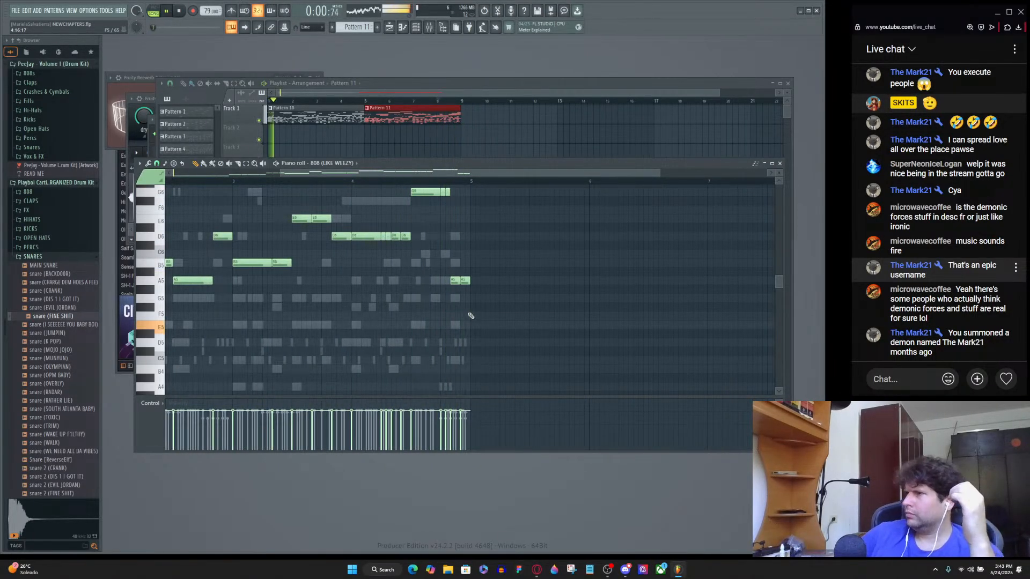
Select Pattern 12, switch playback to pattern mode and open its Close Grand melody in the piano roll while it plays.
{"action": "left_click", "coordinate": [412, 88]}
{"action": "left_click", "coordinate": [176, 249]}
{"action": "left_click", "coordinate": [155, 15]}
{"action": "key", "text": "F6"}
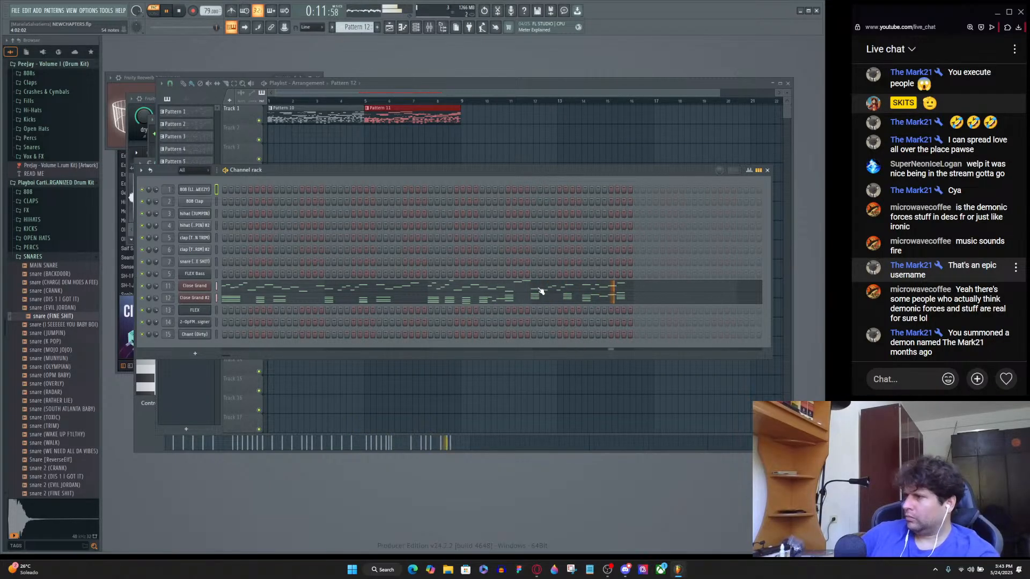
{"action": "left_click", "coordinate": [278, 298]}
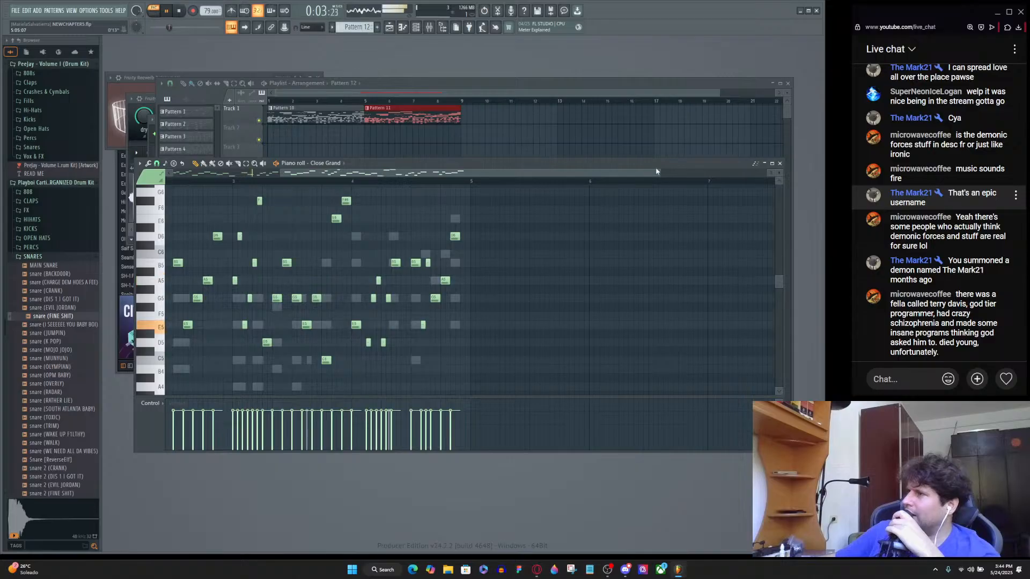
{"action": "left_click_drag", "start_coordinate": [659, 172], "coordinate": [551, 173]}
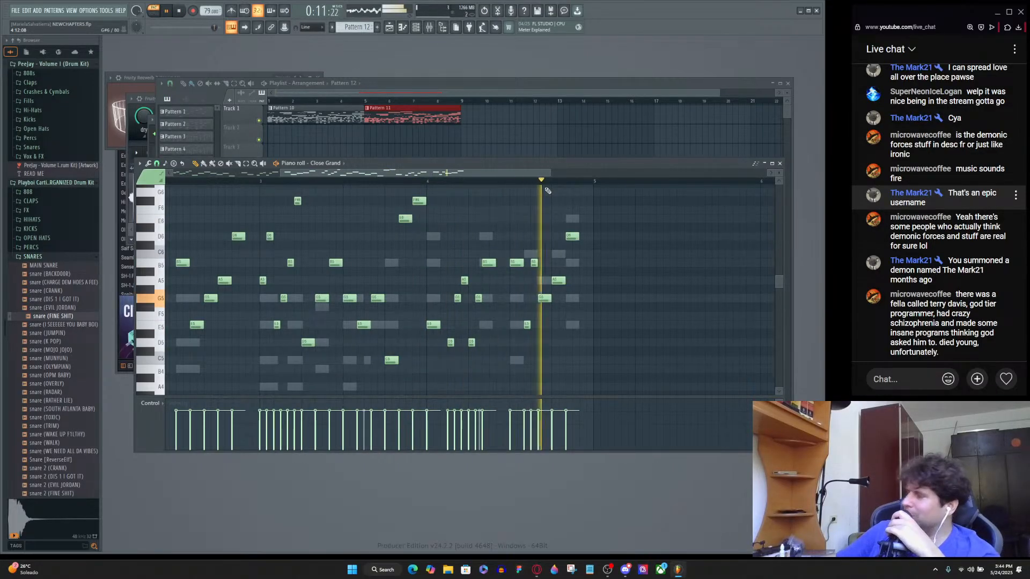
{"action": "key", "text": "space"}
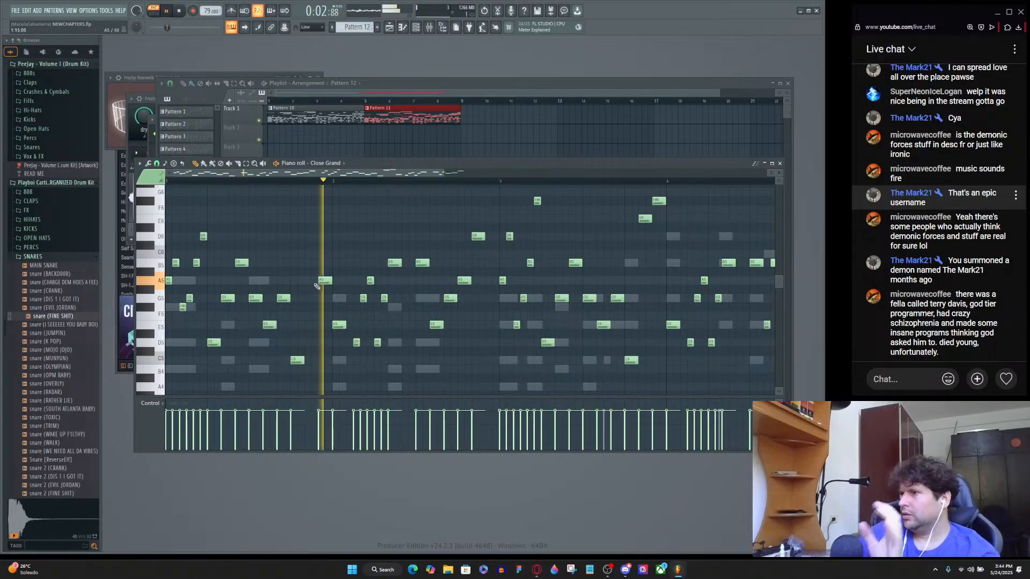
Follow the Close Grand melody of Pattern 12 through bars 1 to 3 while it plays.
{"action": "scroll", "coordinate": [341, 351], "scroll_direction": "up", "scroll_amount": 4}
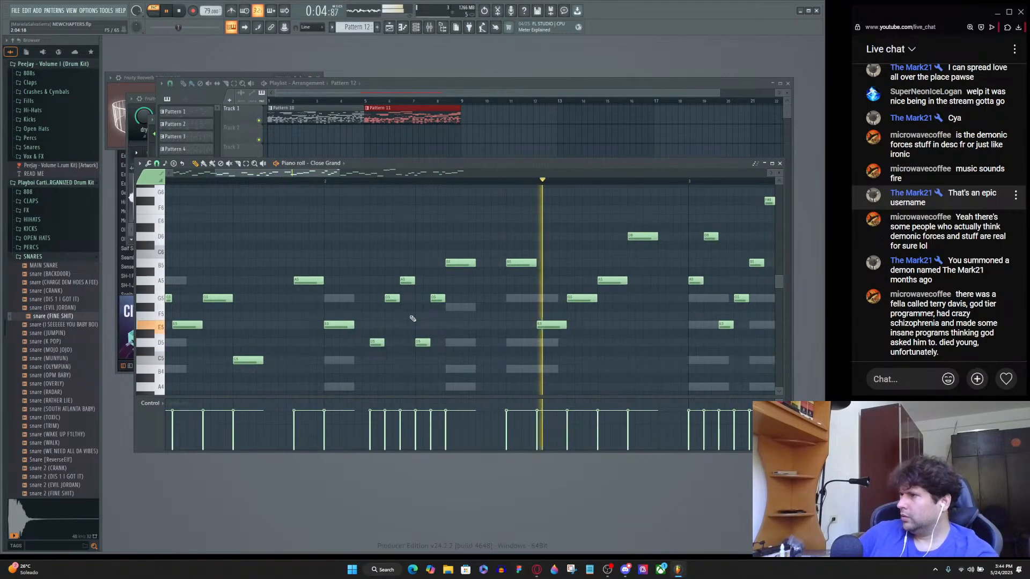
{"action": "scroll", "coordinate": [411, 316], "scroll_direction": "down", "scroll_amount": 4}
{"action": "scroll", "coordinate": [410, 310], "scroll_direction": "up", "scroll_amount": 4}
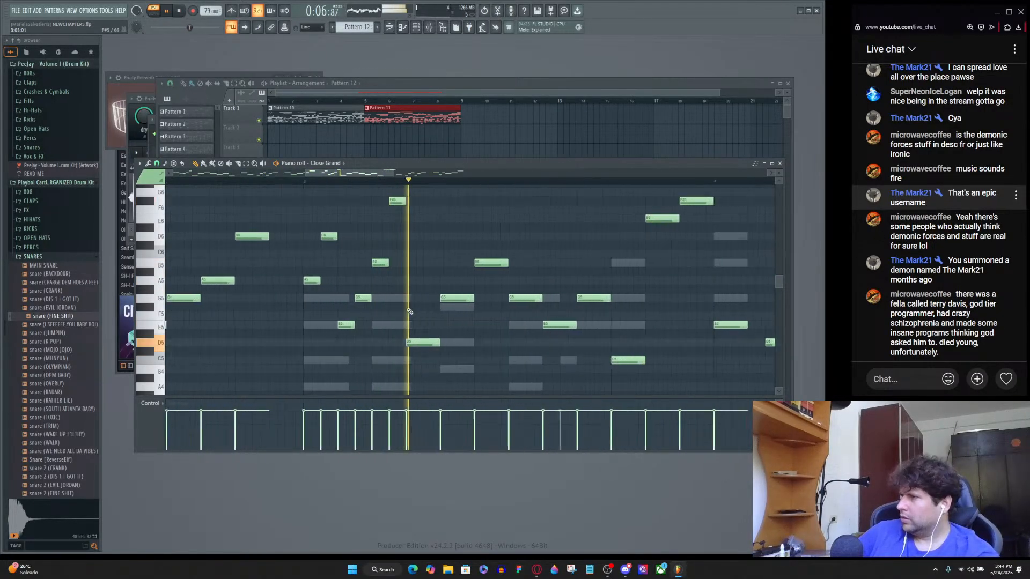
{"action": "scroll", "coordinate": [495, 299], "scroll_direction": "down", "scroll_amount": 1}
{"action": "scroll", "coordinate": [567, 305], "scroll_direction": "down", "scroll_amount": 4}
{"action": "scroll", "coordinate": [566, 311], "scroll_direction": "up", "scroll_amount": 2}
{"action": "scroll", "coordinate": [558, 330], "scroll_direction": "down", "scroll_amount": 3}
{"action": "scroll", "coordinate": [556, 332], "scroll_direction": "up", "scroll_amount": 2}
{"action": "scroll", "coordinate": [553, 332], "scroll_direction": "down", "scroll_amount": 1}
{"action": "scroll", "coordinate": [483, 332], "scroll_direction": "up", "scroll_amount": 3}
{"action": "scroll", "coordinate": [455, 333], "scroll_direction": "up", "scroll_amount": 2}
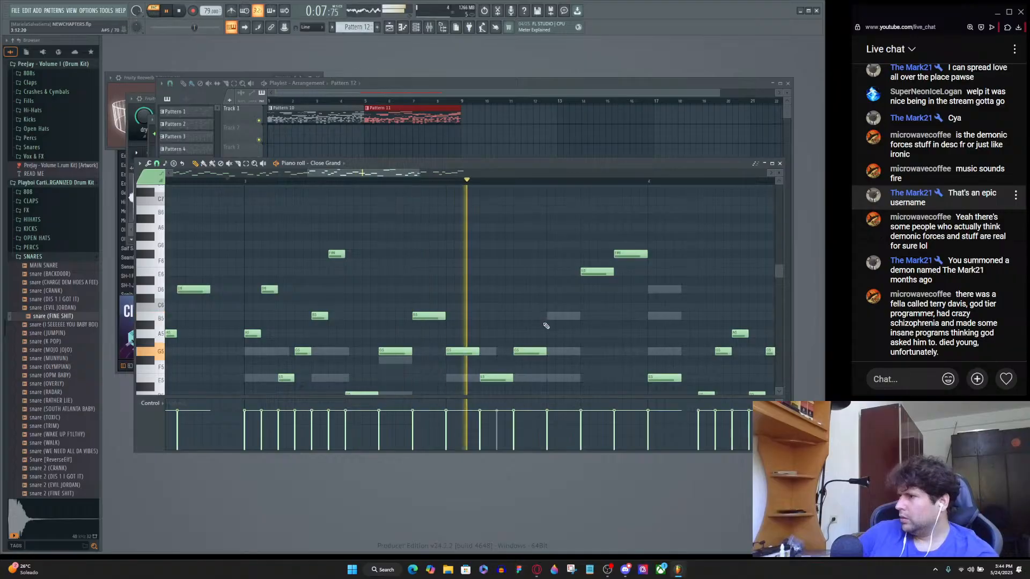
Halve the C5 note near the end of bar 3 and add an equally short E5 note right after it.
{"action": "scroll", "coordinate": [541, 323], "scroll_direction": "down", "scroll_amount": 5}
{"action": "scroll", "coordinate": [542, 322], "scroll_direction": "up", "scroll_amount": 3}
{"action": "scroll", "coordinate": [580, 334], "scroll_direction": "up", "scroll_amount": 2}
{"action": "scroll", "coordinate": [578, 331], "scroll_direction": "up", "scroll_amount": 2}
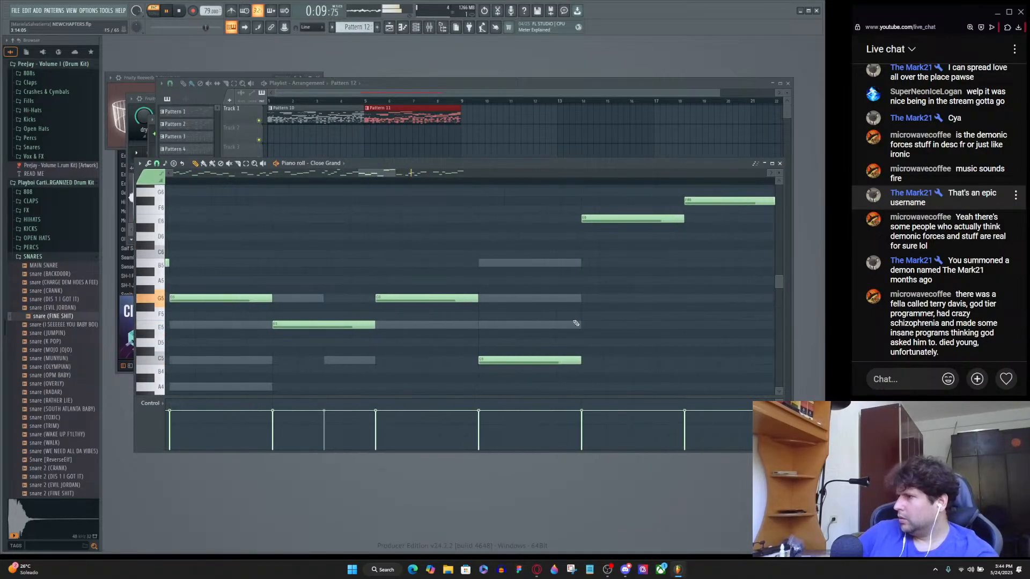
{"action": "left_click", "coordinate": [156, 163]}
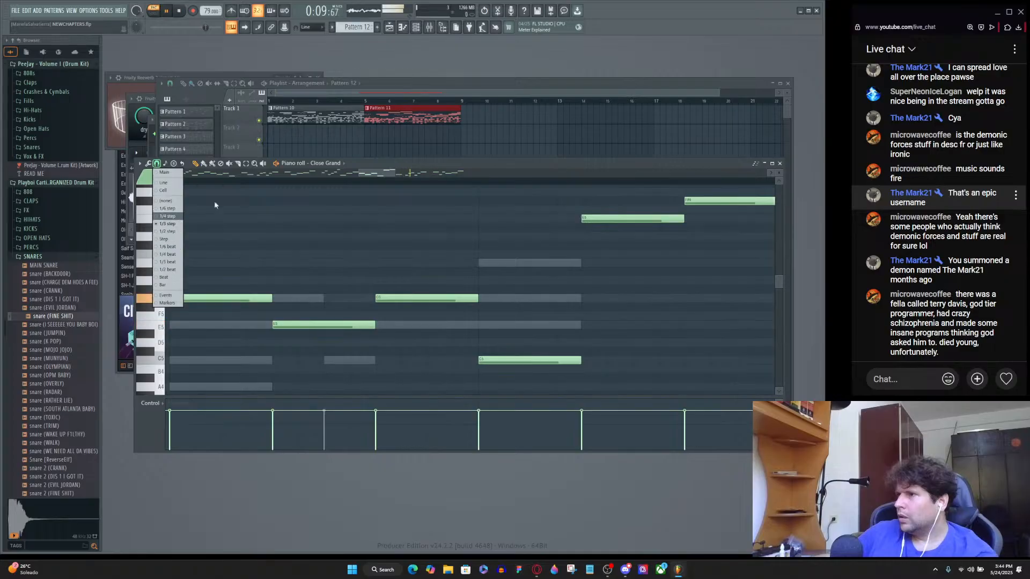
{"action": "left_click", "coordinate": [398, 163]}
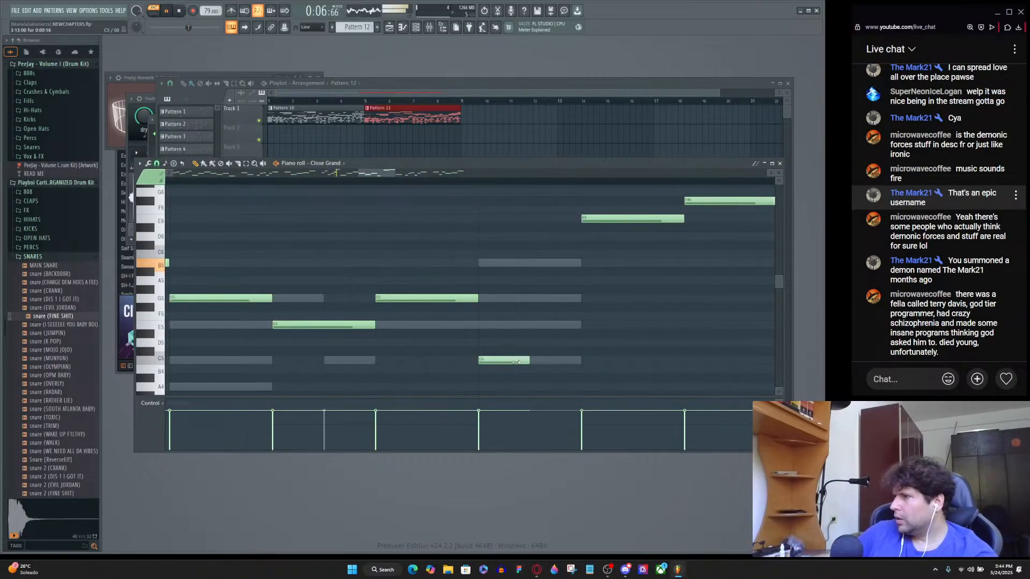
{"action": "left_click", "coordinate": [539, 325]}
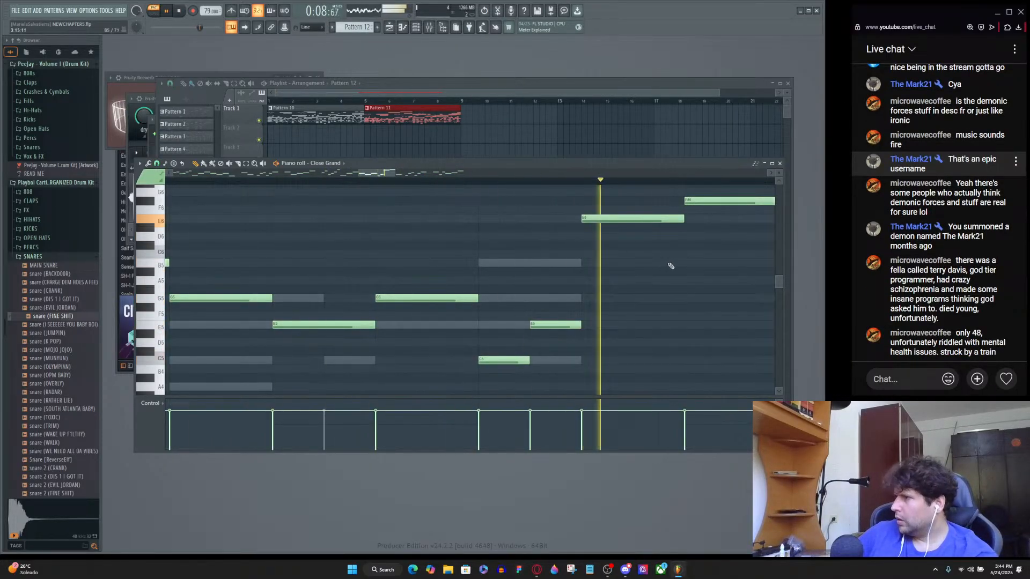
Halve the E6 note late in bar 3 and fill the freed gap with a short A6 note.
{"action": "scroll", "coordinate": [668, 267], "scroll_direction": "up", "scroll_amount": 3}
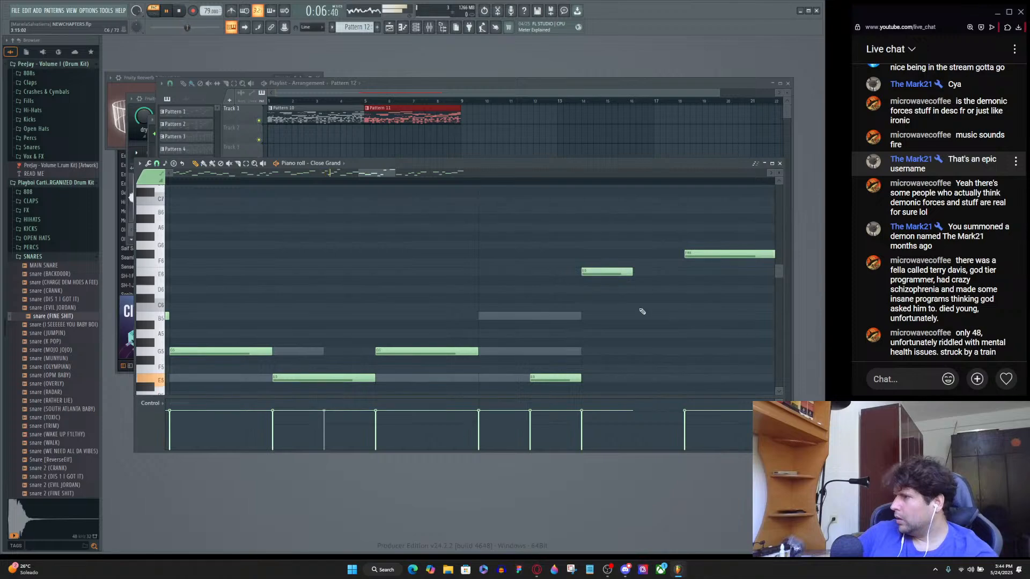
{"action": "left_click", "coordinate": [650, 210]}
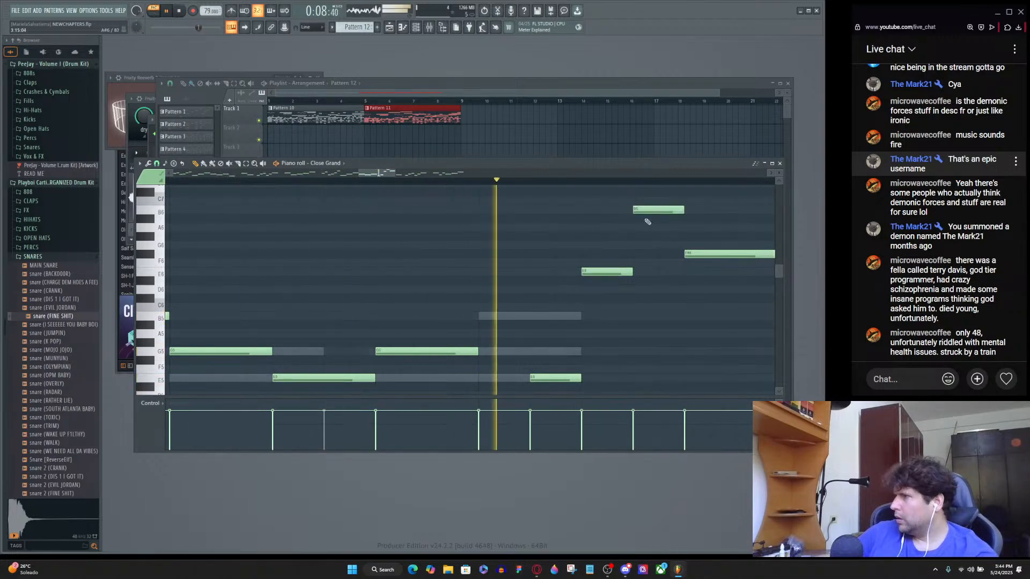
{"action": "scroll", "coordinate": [691, 253], "scroll_direction": "up", "scroll_amount": 1}
{"action": "scroll", "coordinate": [677, 251], "scroll_direction": "up", "scroll_amount": 2}
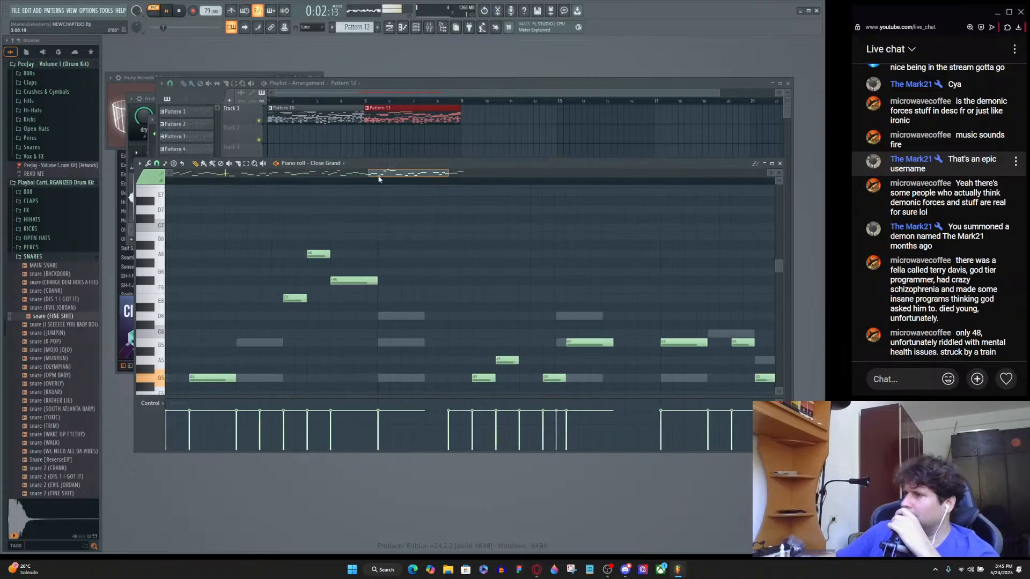
{"action": "scroll", "coordinate": [349, 304], "scroll_direction": "down", "scroll_amount": 3}
{"action": "scroll", "coordinate": [354, 305], "scroll_direction": "up", "scroll_amount": 1}
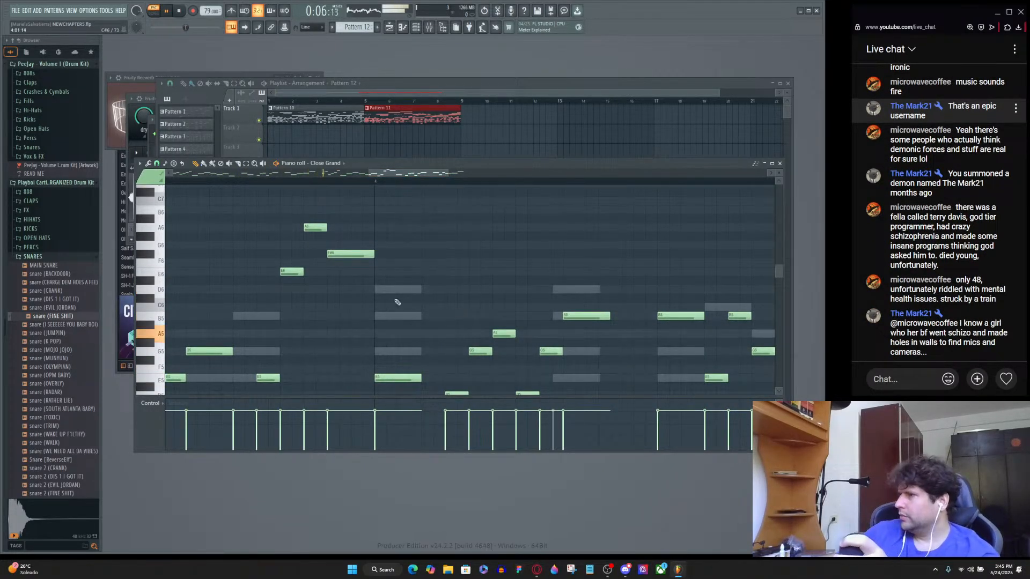
Remove the short E6 note and lengthen the C5 and E5 notes before it to reach the A6.
{"action": "scroll", "coordinate": [348, 306], "scroll_direction": "down", "scroll_amount": 1}
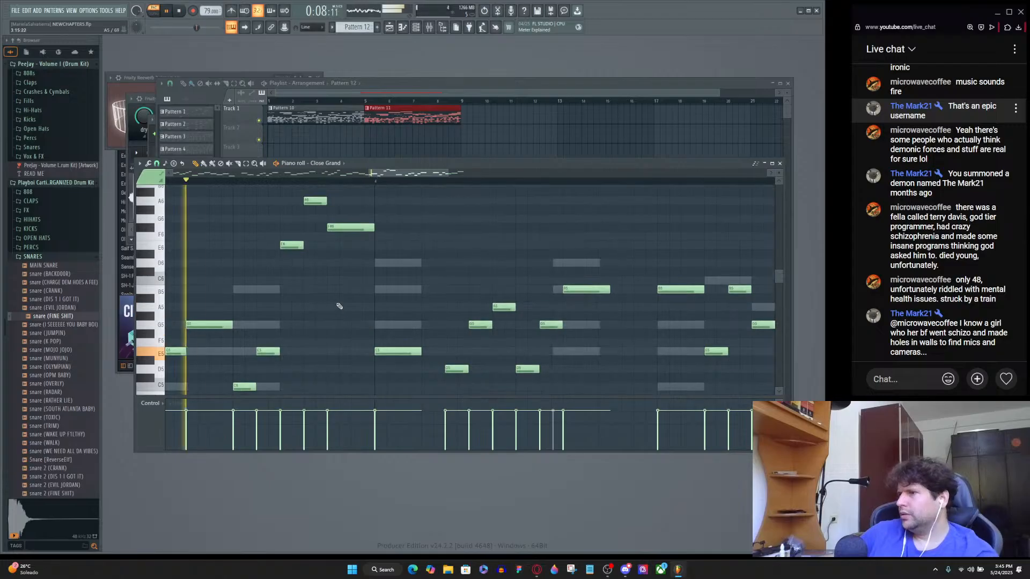
{"action": "scroll", "coordinate": [254, 380], "scroll_direction": "up", "scroll_amount": 3}
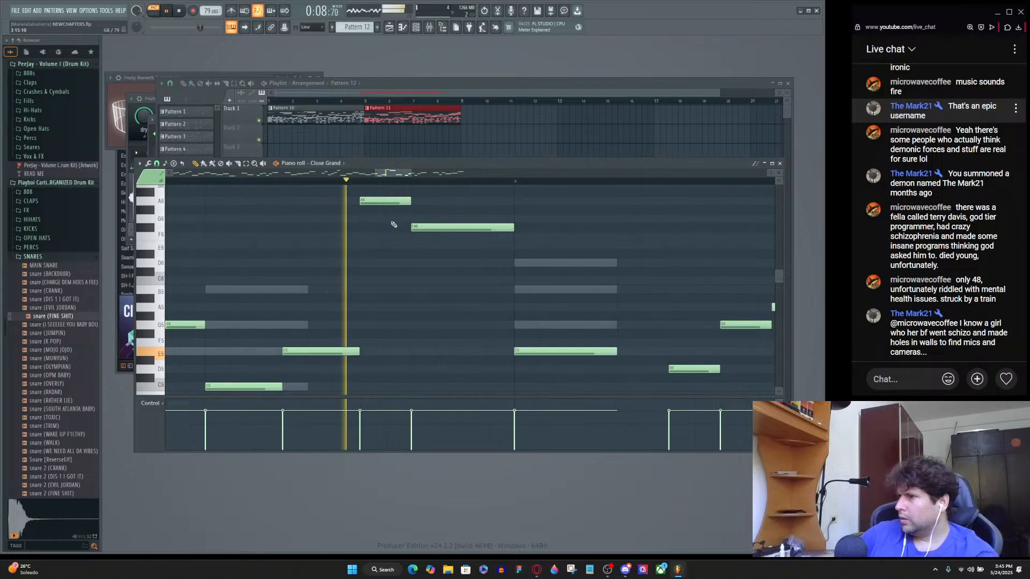
{"action": "scroll", "coordinate": [382, 244], "scroll_direction": "up", "scroll_amount": 2}
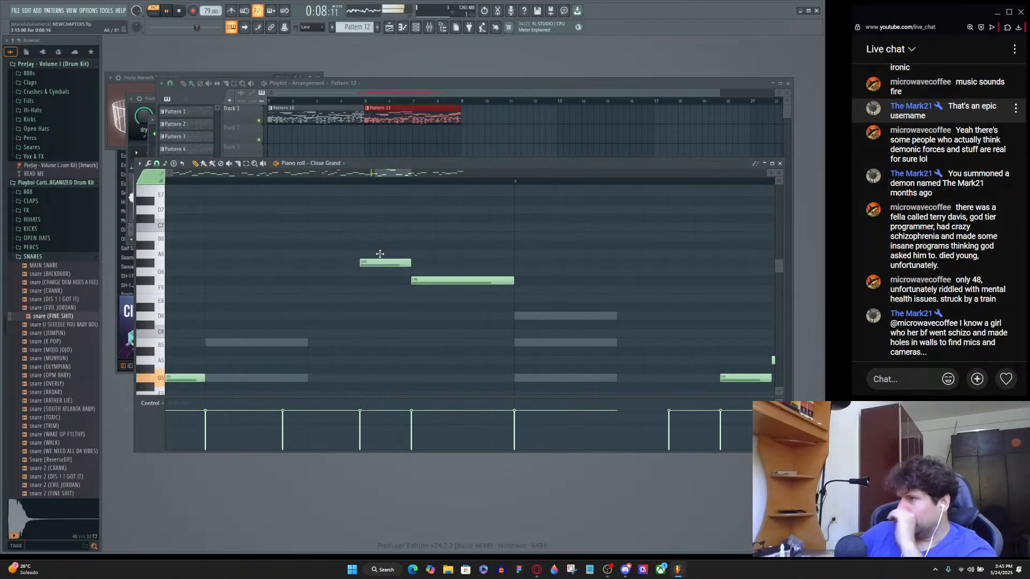
Lengthen the A6 note and replace the following F#6 with a shorter one ending at the bar 4 line.
{"action": "left_click_drag", "start_coordinate": [385, 262], "coordinate": [386, 254]}
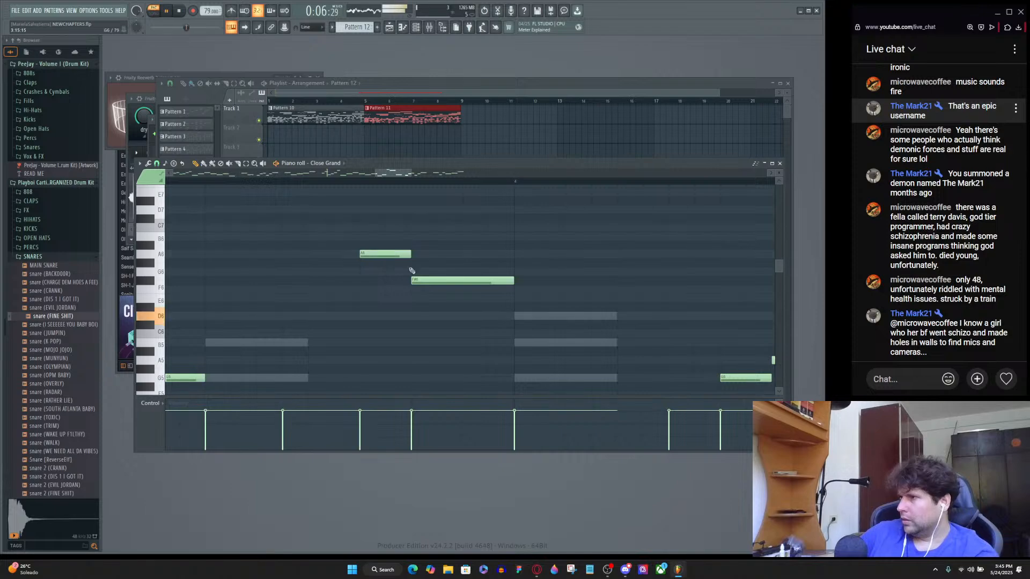
{"action": "scroll", "coordinate": [442, 240], "scroll_direction": "down", "scroll_amount": 1}
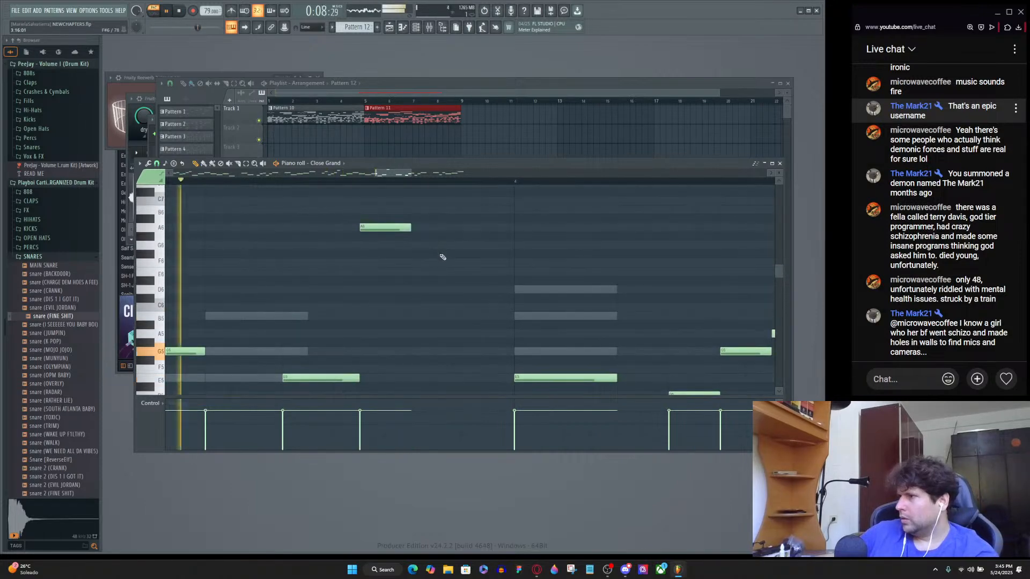
{"action": "left_click", "coordinate": [442, 256]}
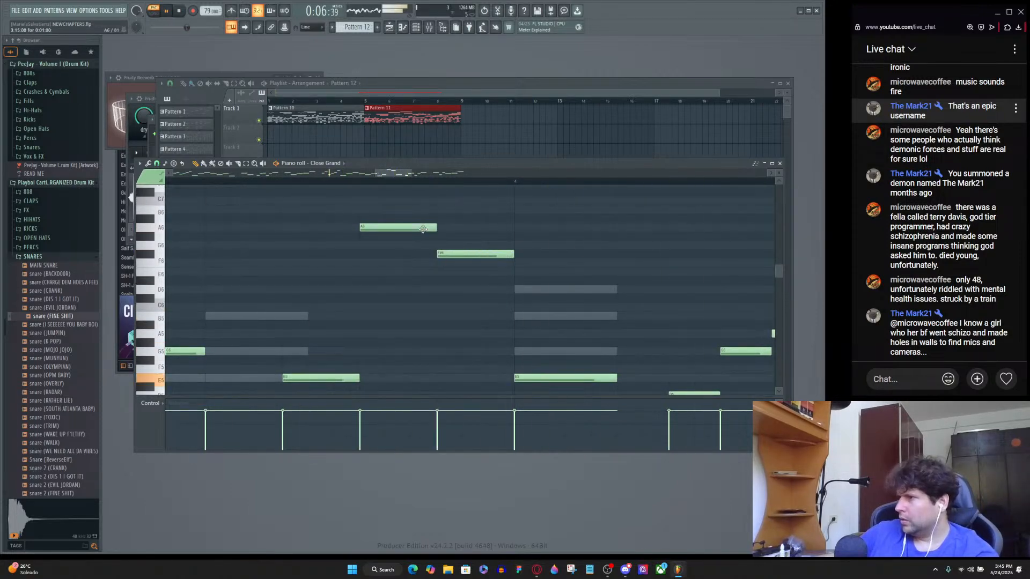
Lower the A6 note near the end of bar 3 to D6.
{"action": "scroll", "coordinate": [382, 292], "scroll_direction": "down", "scroll_amount": 1}
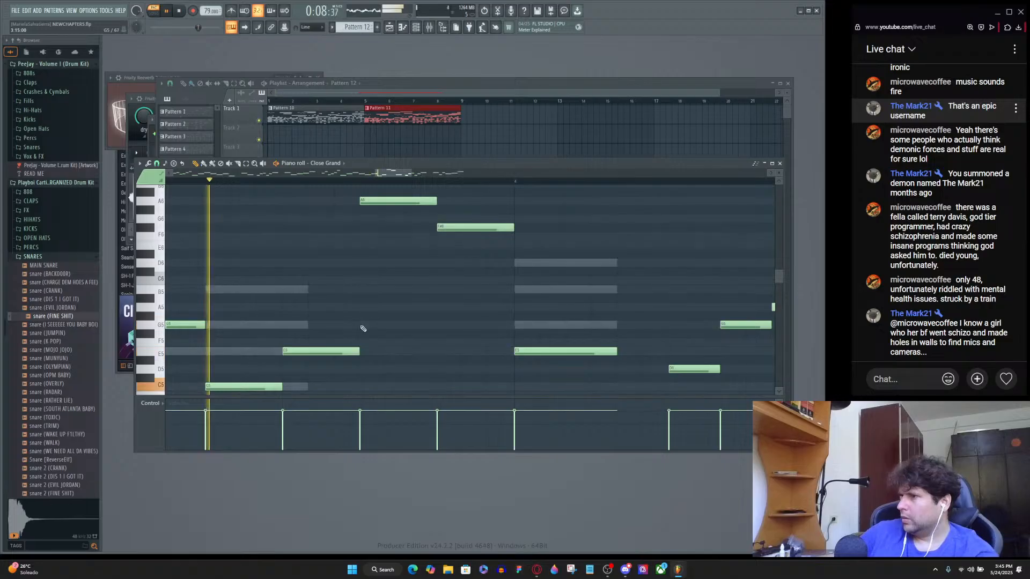
{"action": "scroll", "coordinate": [368, 326], "scroll_direction": "up", "scroll_amount": 3}
{"action": "left_click_drag", "start_coordinate": [378, 279], "coordinate": [379, 341]}
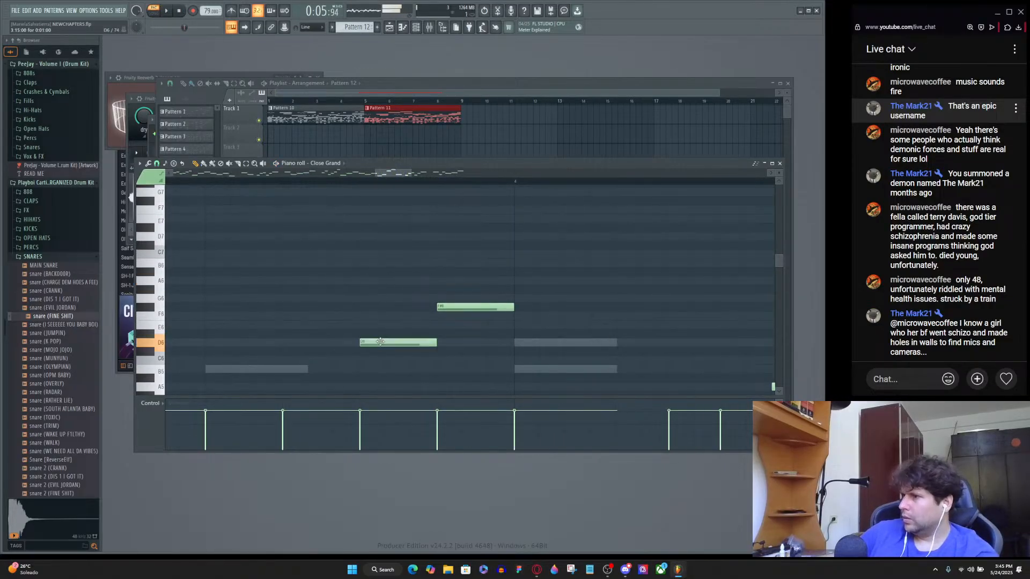
{"action": "scroll", "coordinate": [322, 327], "scroll_direction": "down", "scroll_amount": 1}
{"action": "scroll", "coordinate": [318, 323], "scroll_direction": "down", "scroll_amount": 2}
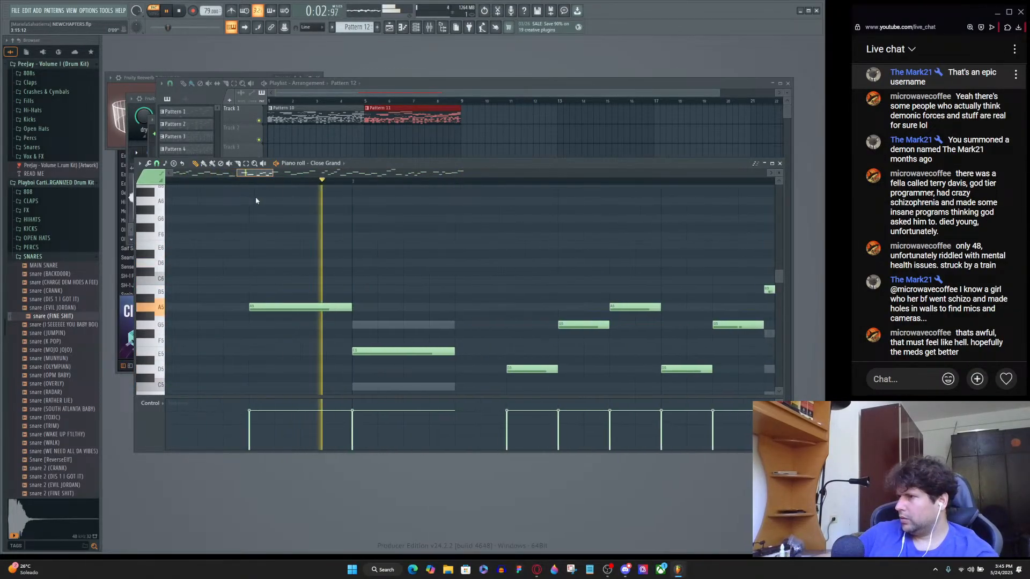
Restart playback and review the whole Close Grand melody from bar 1 onward.
{"action": "scroll", "coordinate": [269, 243], "scroll_direction": "down", "scroll_amount": 2}
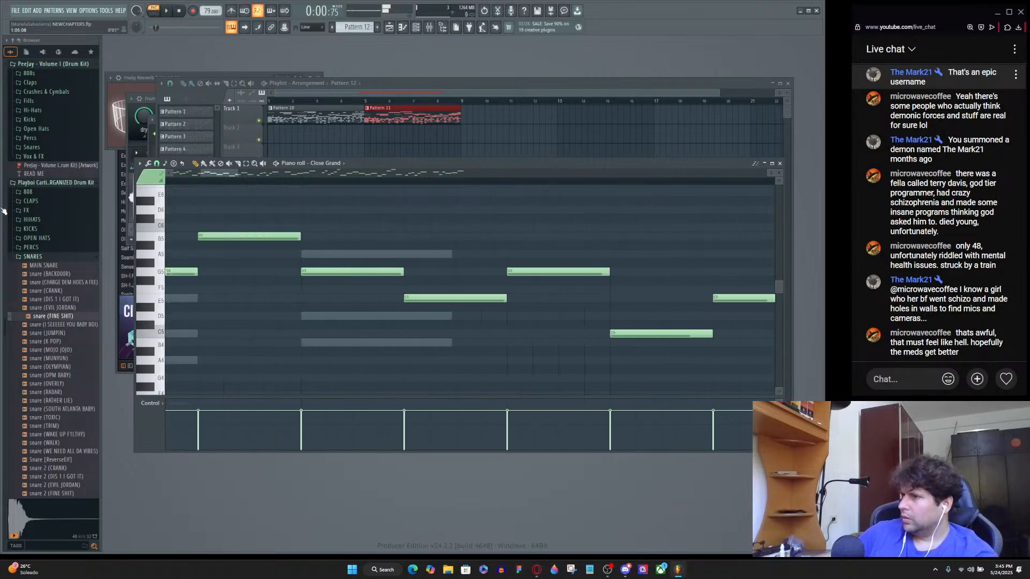
{"action": "key", "text": "space"}
{"action": "key", "text": "space"}
{"action": "scroll", "coordinate": [580, 260], "scroll_direction": "up", "scroll_amount": 3}
{"action": "scroll", "coordinate": [588, 252], "scroll_direction": "down", "scroll_amount": 3}
{"action": "scroll", "coordinate": [620, 269], "scroll_direction": "down", "scroll_amount": 3}
{"action": "scroll", "coordinate": [624, 269], "scroll_direction": "up", "scroll_amount": 3}
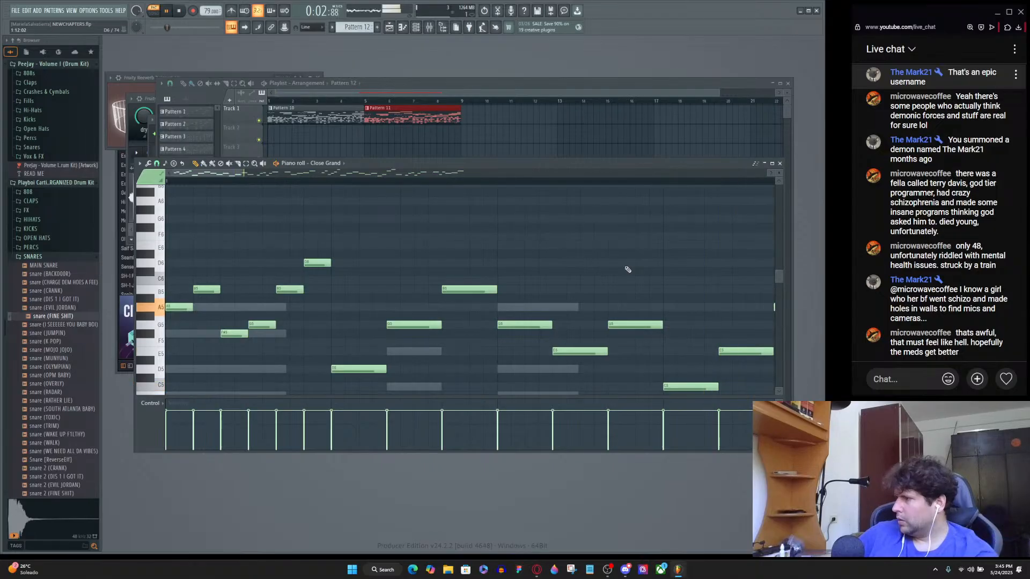
{"action": "scroll", "coordinate": [629, 270], "scroll_direction": "down", "scroll_amount": 4}
{"action": "scroll", "coordinate": [608, 318], "scroll_direction": "down", "scroll_amount": 1}
{"action": "scroll", "coordinate": [571, 315], "scroll_direction": "down", "scroll_amount": 1}
{"action": "scroll", "coordinate": [571, 316], "scroll_direction": "up", "scroll_amount": 1}
{"action": "scroll", "coordinate": [570, 317], "scroll_direction": "down", "scroll_amount": 1}
{"action": "scroll", "coordinate": [574, 316], "scroll_direction": "up", "scroll_amount": 2}
{"action": "scroll", "coordinate": [582, 315], "scroll_direction": "down", "scroll_amount": 1}
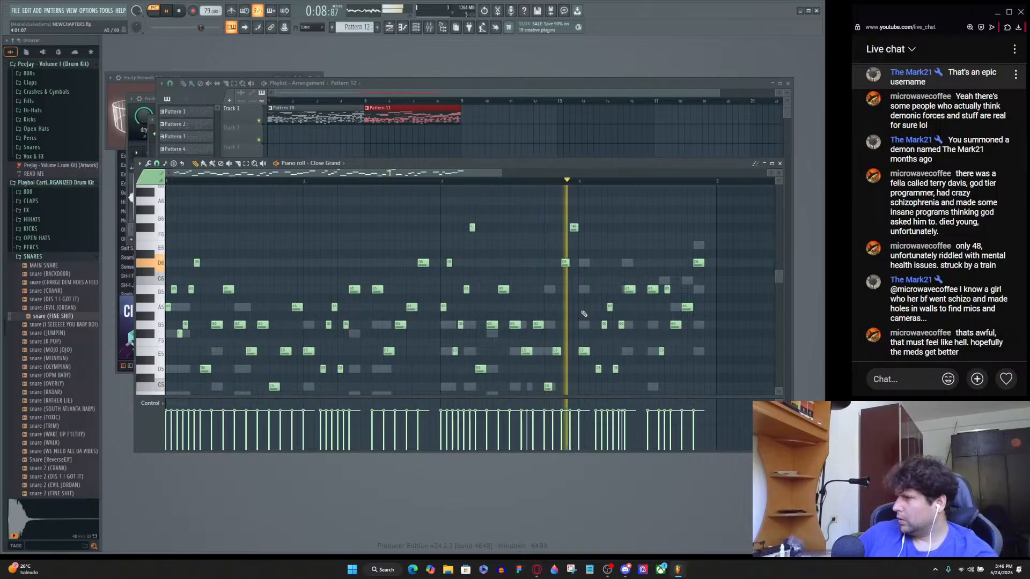
Lower the last note of bar 3 from F#6 to E6.
{"action": "scroll", "coordinate": [584, 304], "scroll_direction": "up", "scroll_amount": 1}
{"action": "scroll", "coordinate": [585, 304], "scroll_direction": "up", "scroll_amount": 2}
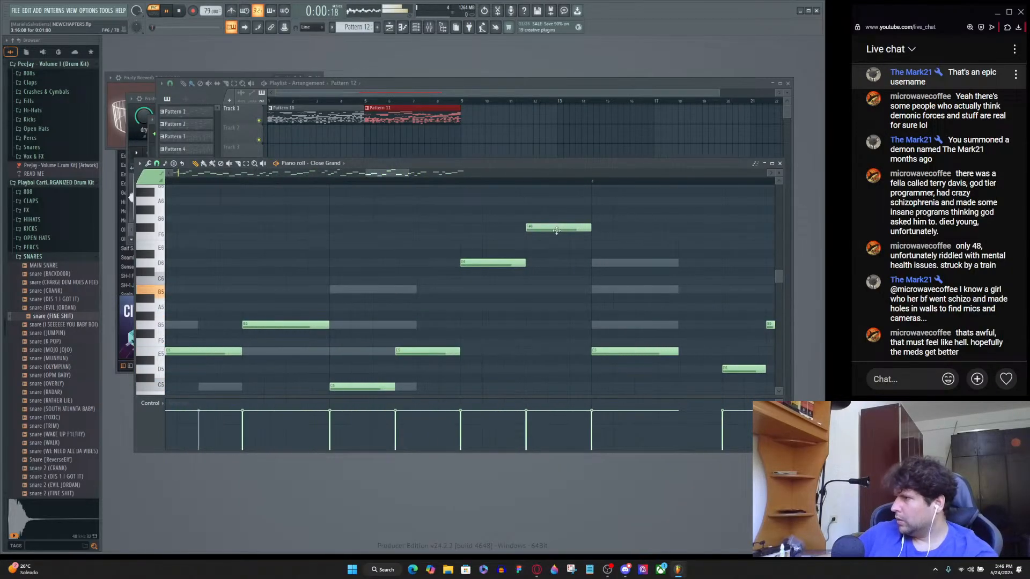
{"action": "scroll", "coordinate": [265, 183], "scroll_direction": "left", "scroll_amount": 1}
{"action": "left_click", "coordinate": [264, 182]}
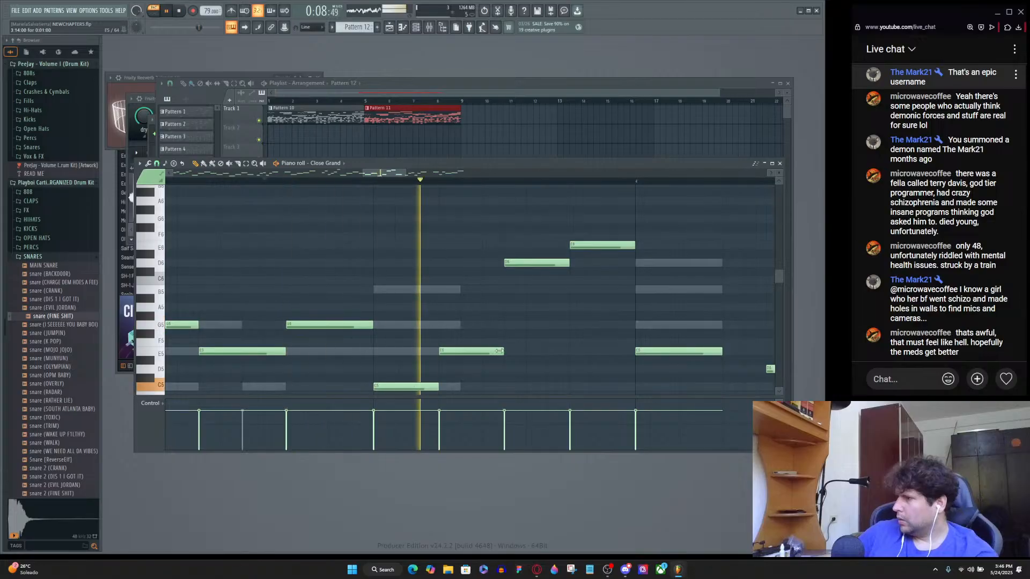
Shorten the E5 and D6 notes at the end of bar 3 and fit a short B5 between them.
{"action": "scroll", "coordinate": [534, 275], "scroll_direction": "down", "scroll_amount": 2}
{"action": "scroll", "coordinate": [514, 325], "scroll_direction": "up", "scroll_amount": 2}
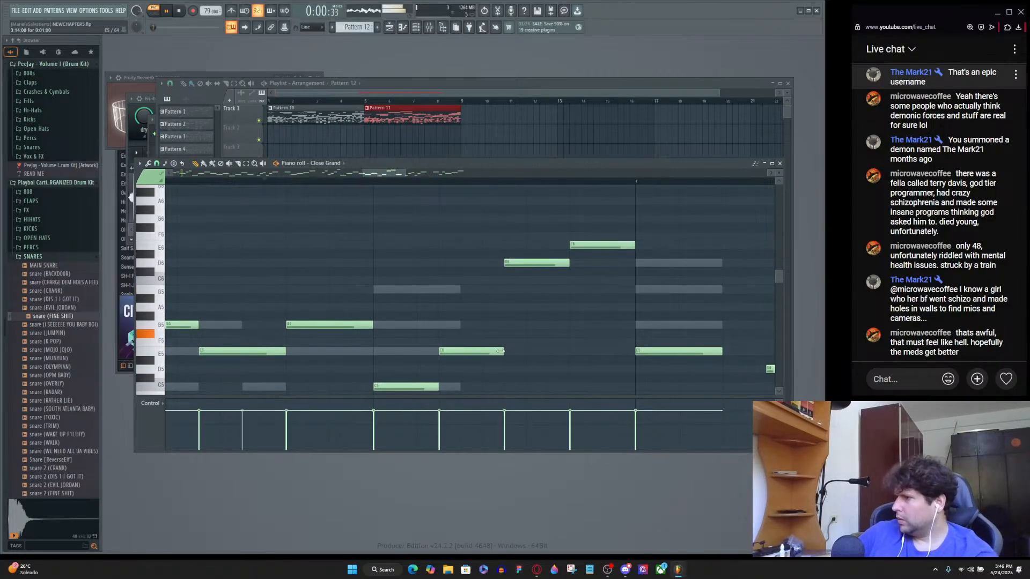
{"action": "key", "text": "space"}
{"action": "left_click", "coordinate": [488, 316]}
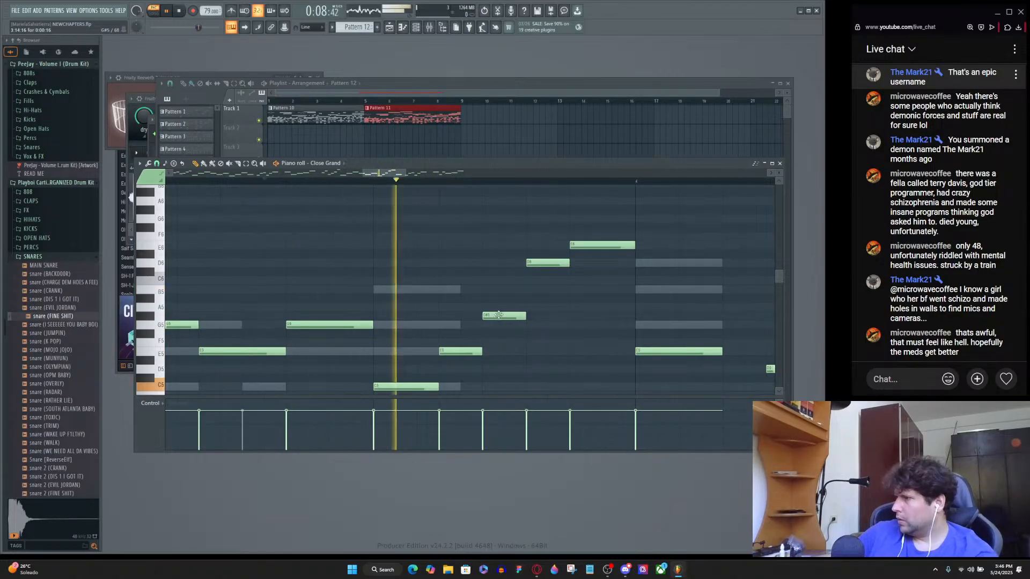
{"action": "left_click_drag", "start_coordinate": [504, 316], "coordinate": [505, 290]}
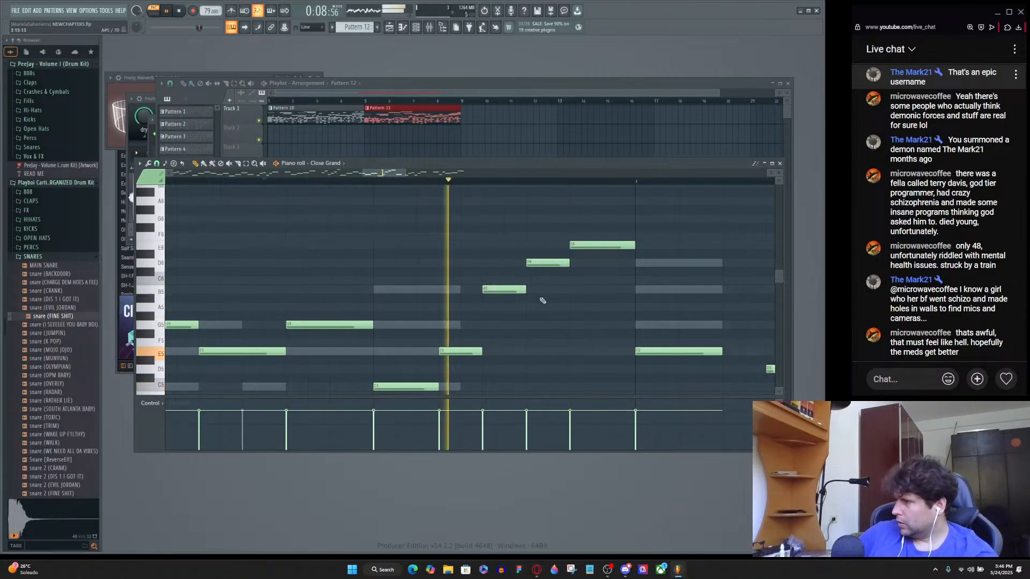
Delete the short B5, shorten the C5 before it and move the E5 earlier to follow directly.
{"action": "right_click", "coordinate": [496, 287]}
{"action": "scroll", "coordinate": [462, 317], "scroll_direction": "down", "scroll_amount": 4}
{"action": "left_click_drag", "start_coordinate": [437, 307], "coordinate": [421, 306]}
{"action": "left_click_drag", "start_coordinate": [453, 272], "coordinate": [433, 273]}
Extend the rising run after the E5 with short G5 and B5 notes, shifting the D6 and E6 later.
{"action": "scroll", "coordinate": [452, 276], "scroll_direction": "up", "scroll_amount": 3}
{"action": "scroll", "coordinate": [452, 276], "scroll_direction": "up", "scroll_amount": 1}
{"action": "left_click", "coordinate": [472, 325]}
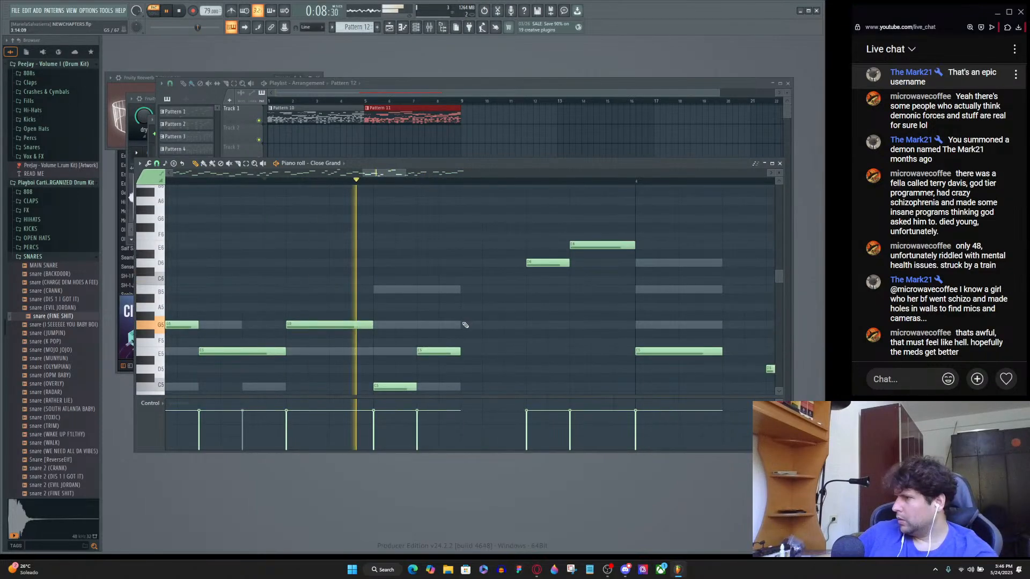
{"action": "left_click_drag", "start_coordinate": [547, 263], "coordinate": [569, 263]}
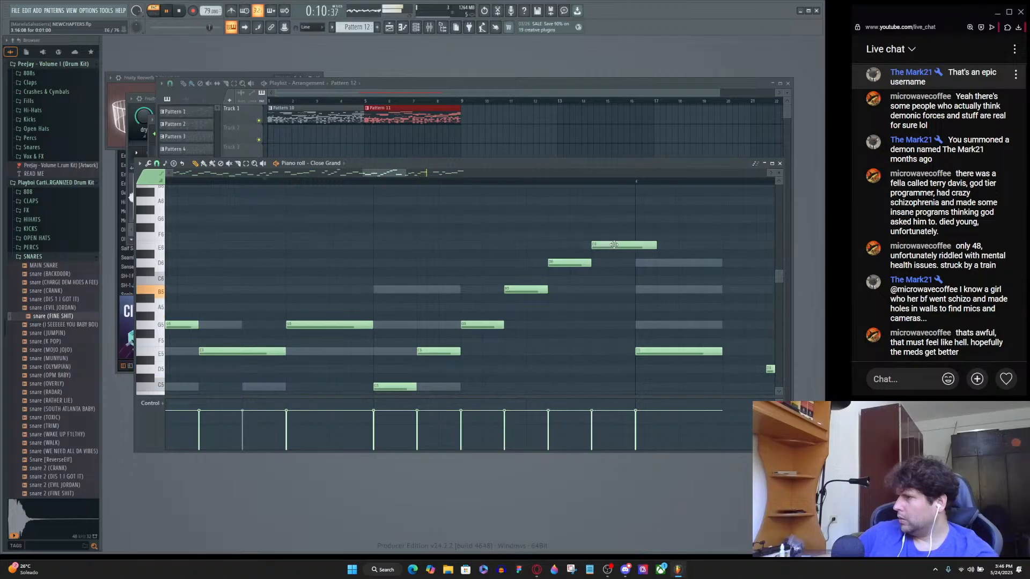
{"action": "scroll", "coordinate": [614, 283], "scroll_direction": "down", "scroll_amount": 4}
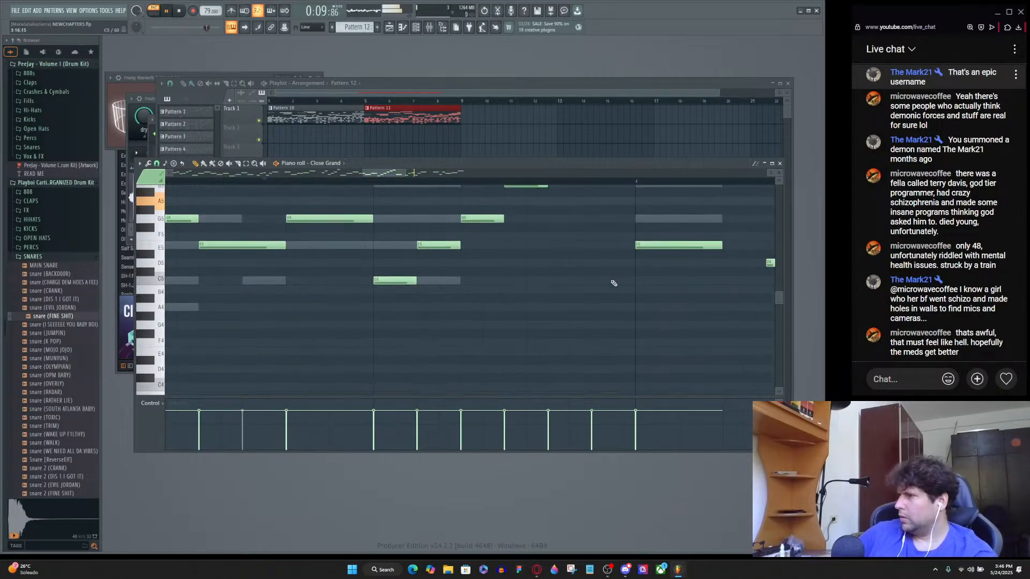
Add an A6 note in the empty space at the end of bar 4, ending at the bar 5 line.
{"action": "scroll", "coordinate": [616, 286], "scroll_direction": "down", "scroll_amount": 6}
{"action": "scroll", "coordinate": [647, 284], "scroll_direction": "up", "scroll_amount": 6}
{"action": "scroll", "coordinate": [656, 317], "scroll_direction": "down", "scroll_amount": 1}
{"action": "scroll", "coordinate": [654, 326], "scroll_direction": "up", "scroll_amount": 3}
{"action": "scroll", "coordinate": [653, 327], "scroll_direction": "down", "scroll_amount": 4}
{"action": "scroll", "coordinate": [653, 325], "scroll_direction": "up", "scroll_amount": 6}
{"action": "scroll", "coordinate": [653, 320], "scroll_direction": "up", "scroll_amount": 1}
{"action": "key", "text": "space"}
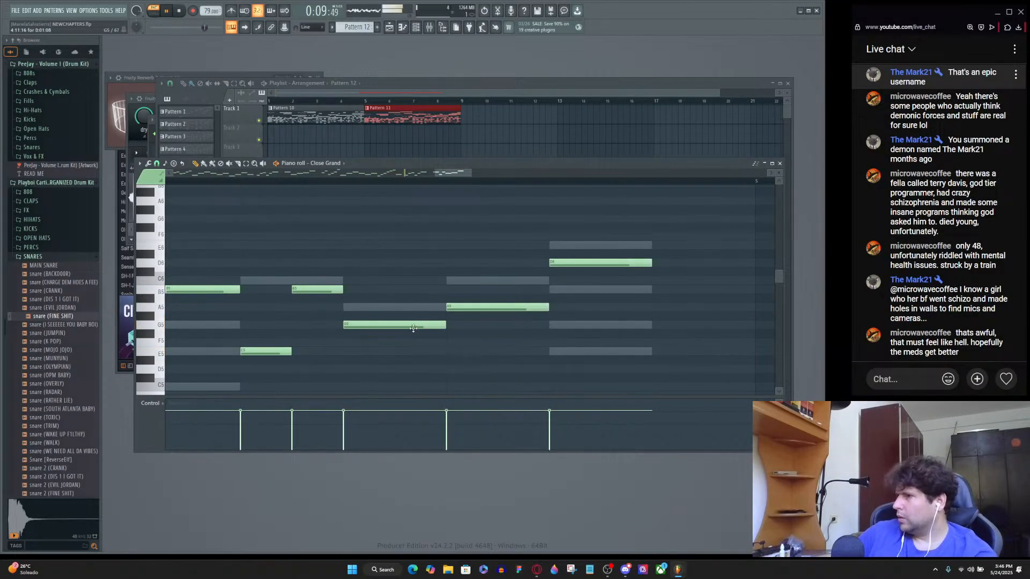
{"action": "key", "text": "space"}
{"action": "left_click", "coordinate": [681, 201]}
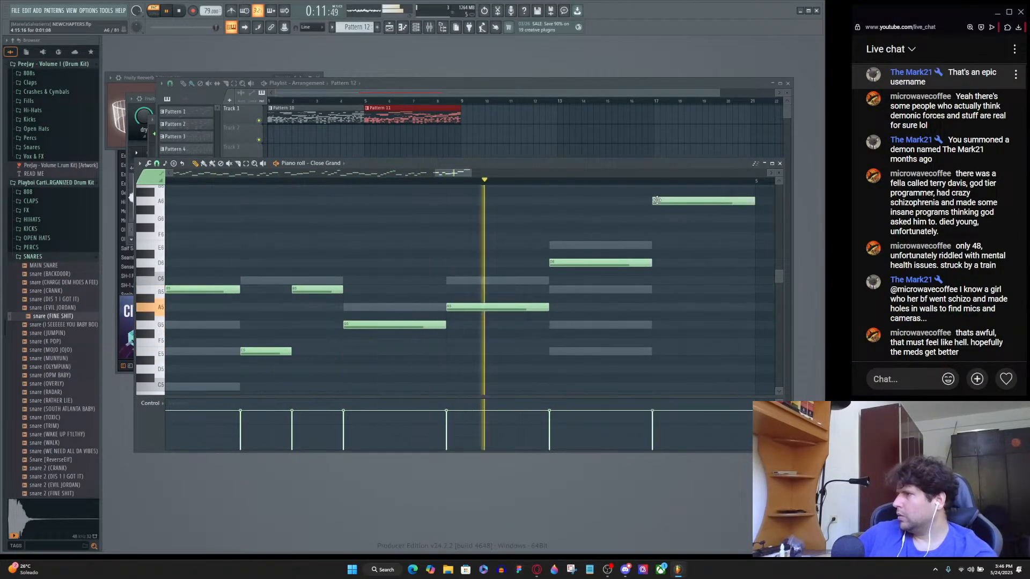
Lower the closing note of bar 4 to E6 and bring up the channel rack.
{"action": "scroll", "coordinate": [689, 221], "scroll_direction": "up", "scroll_amount": 1}
{"action": "left_click_drag", "start_coordinate": [677, 227], "coordinate": [675, 275]}
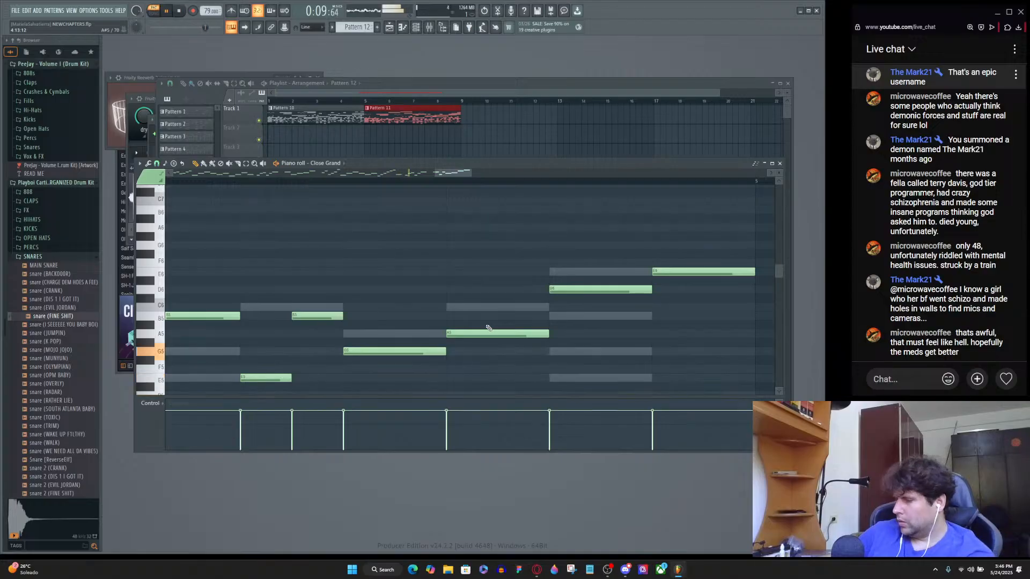
{"action": "key", "text": "F6"}
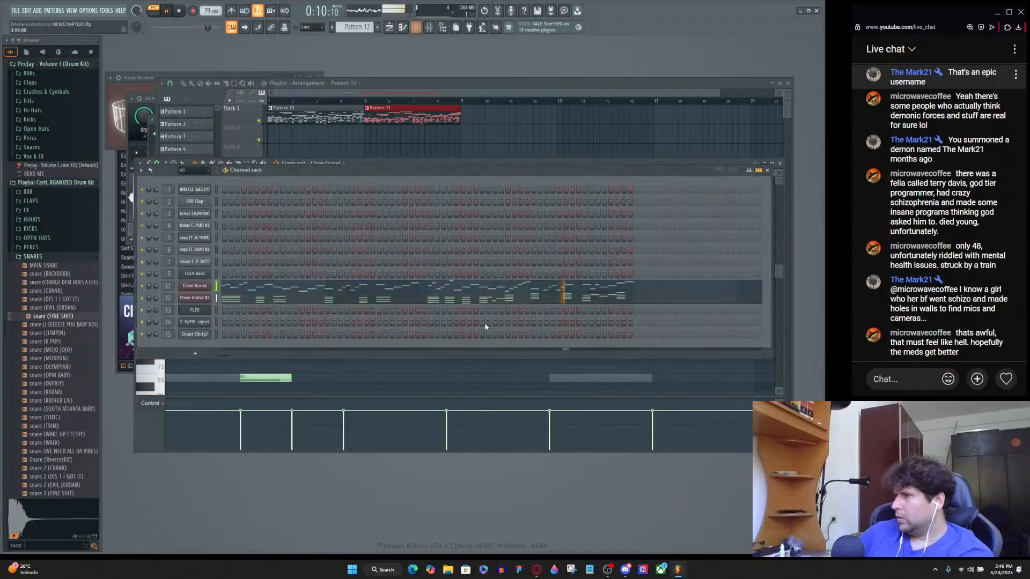
Open the Close Grand #2 notes and raise the single C6, A5 and C6 notes late in bar 4 by four semitones.
{"action": "left_click", "coordinate": [624, 299]}
{"action": "scroll", "coordinate": [554, 303], "scroll_direction": "down", "scroll_amount": 2}
{"action": "scroll", "coordinate": [552, 309], "scroll_direction": "down", "scroll_amount": 2}
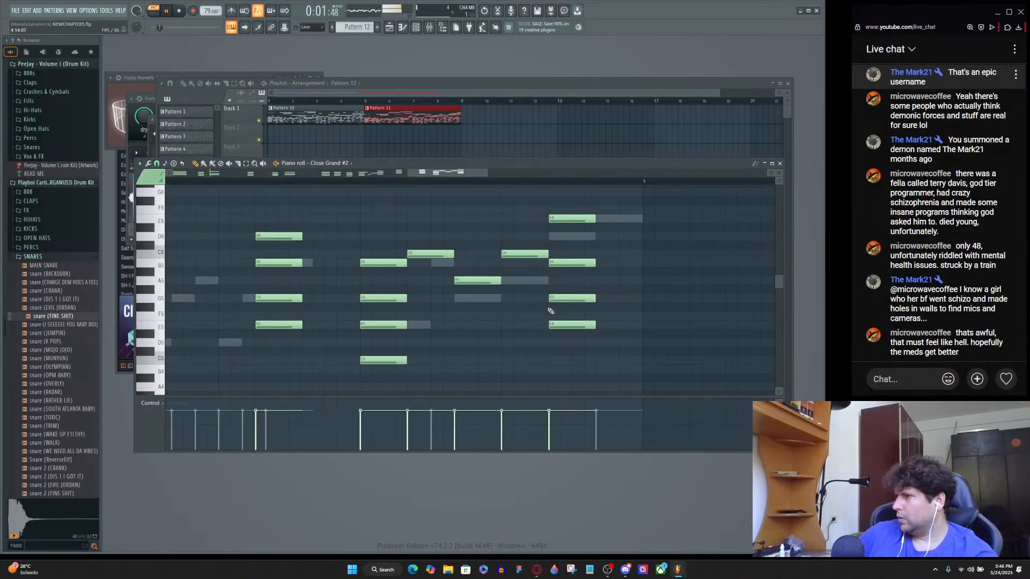
{"action": "scroll", "coordinate": [294, 204], "scroll_direction": "down", "scroll_amount": 2}
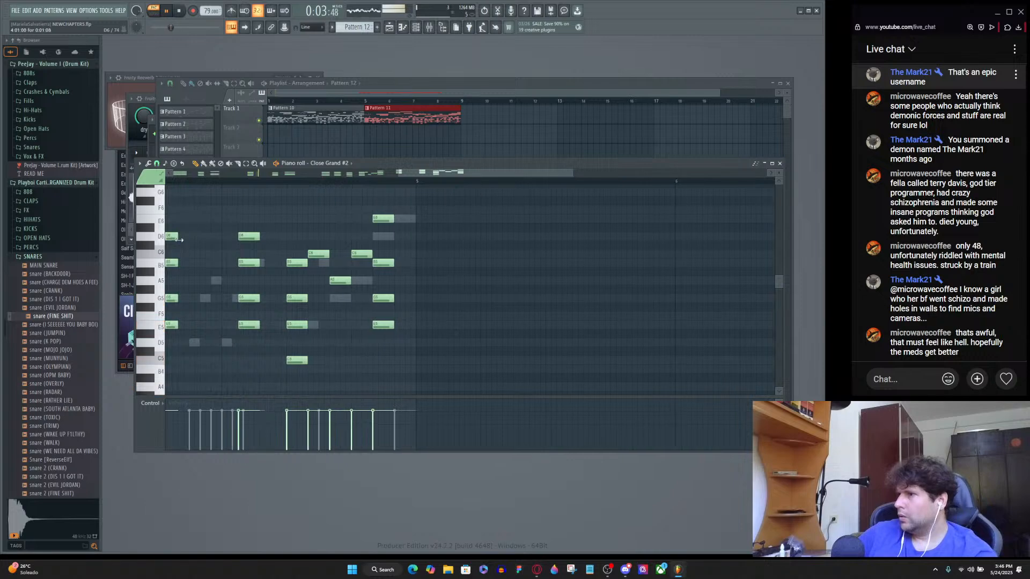
{"action": "scroll", "coordinate": [295, 200], "scroll_direction": "down", "scroll_amount": 2}
{"action": "left_click_drag", "start_coordinate": [416, 175], "coordinate": [332, 175]}
{"action": "scroll", "coordinate": [279, 230], "scroll_direction": "up", "scroll_amount": 2}
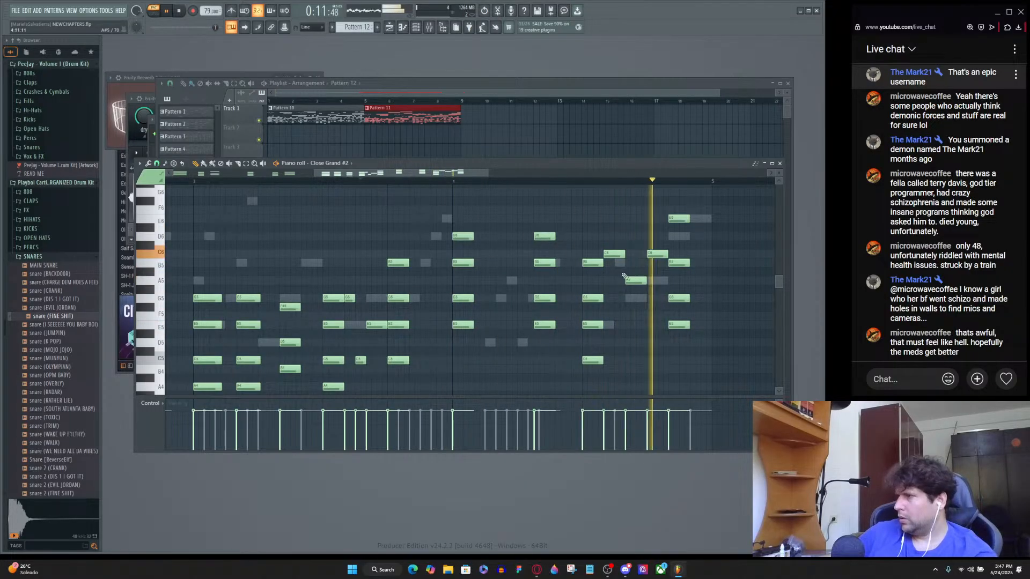
{"action": "scroll", "coordinate": [626, 276], "scroll_direction": "up", "scroll_amount": 4}
{"action": "left_click_drag", "start_coordinate": [596, 224], "coordinate": [691, 294]}
{"action": "scroll", "coordinate": [623, 285], "scroll_direction": "up", "scroll_amount": 3}
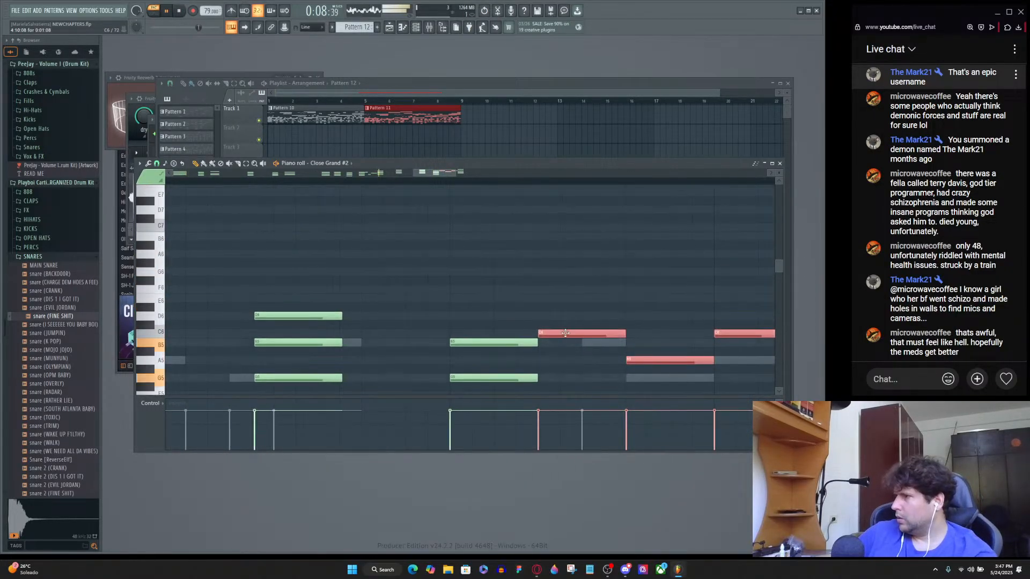
{"action": "left_click_drag", "start_coordinate": [572, 332], "coordinate": [572, 295]}
{"action": "left_click", "coordinate": [467, 282]}
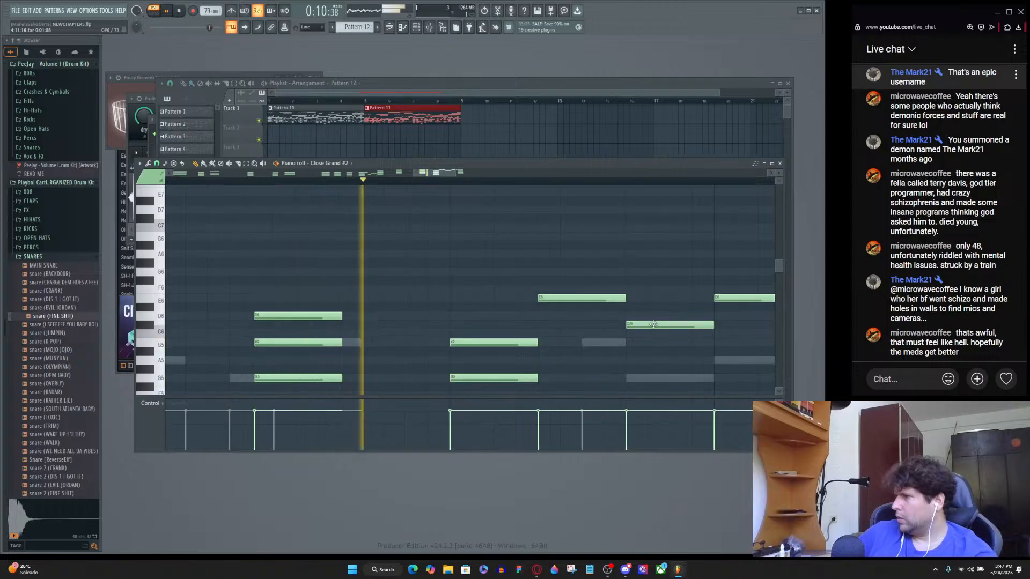
Raise the middle note of that three-note run to D6, leaving no notes selected.
{"action": "left_click_drag", "start_coordinate": [654, 325], "coordinate": [654, 317]}
{"action": "left_click_drag", "start_coordinate": [576, 274], "coordinate": [774, 331]}
{"action": "scroll", "coordinate": [661, 278], "scroll_direction": "down", "scroll_amount": 3}
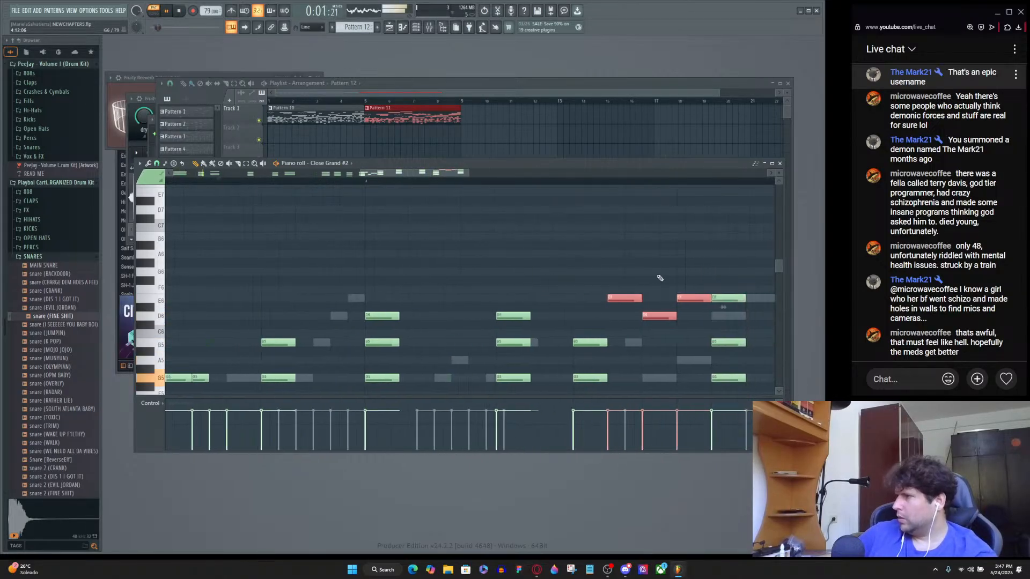
{"action": "left_click", "coordinate": [728, 310]}
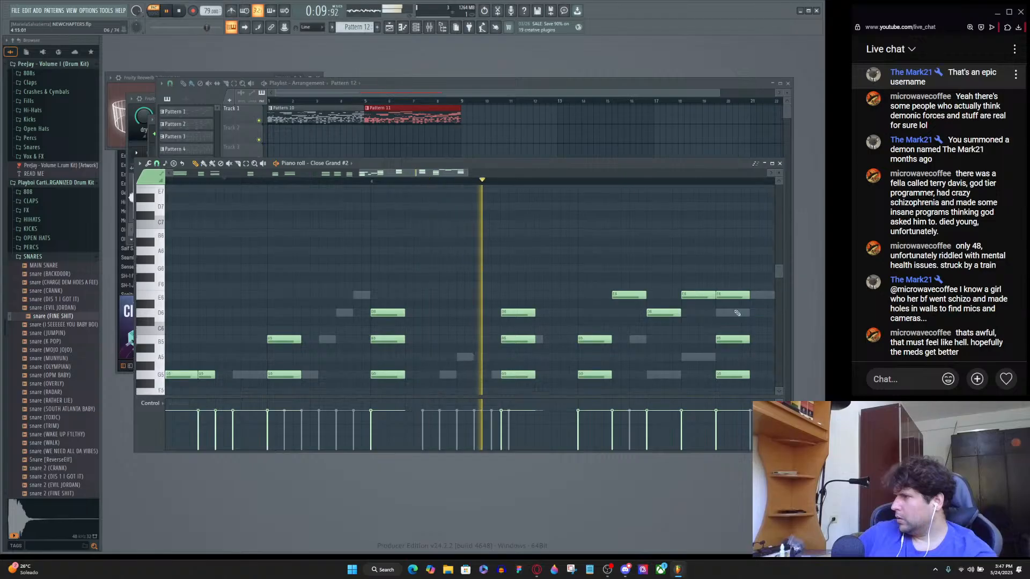
Try the last chord of bar 4 with G6 and F6 on top, and delete the whole chord.
{"action": "scroll", "coordinate": [697, 268], "scroll_direction": "up", "scroll_amount": 3}
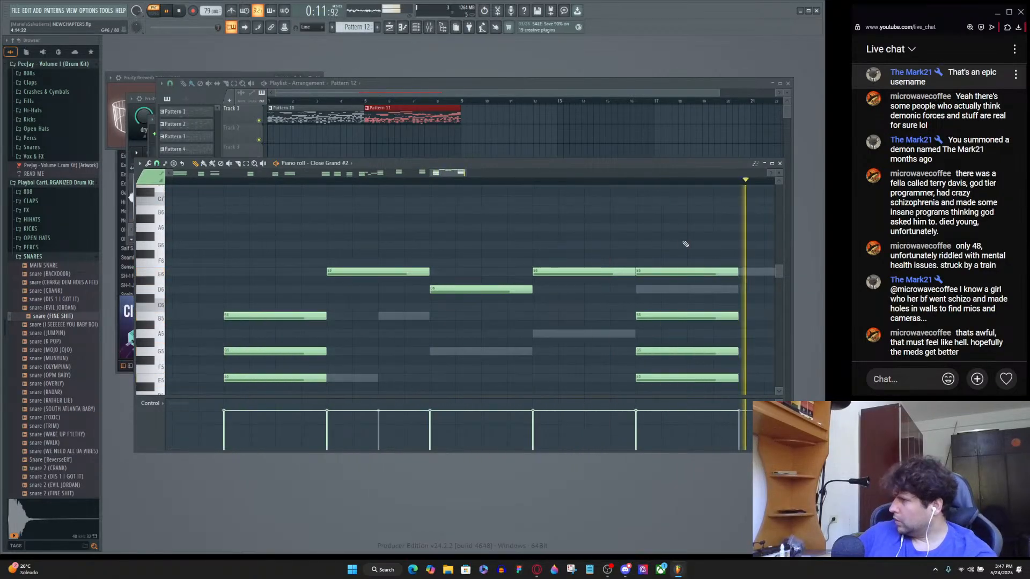
{"action": "scroll", "coordinate": [740, 246], "scroll_direction": "down", "scroll_amount": 3}
{"action": "scroll", "coordinate": [739, 247], "scroll_direction": "up", "scroll_amount": 3}
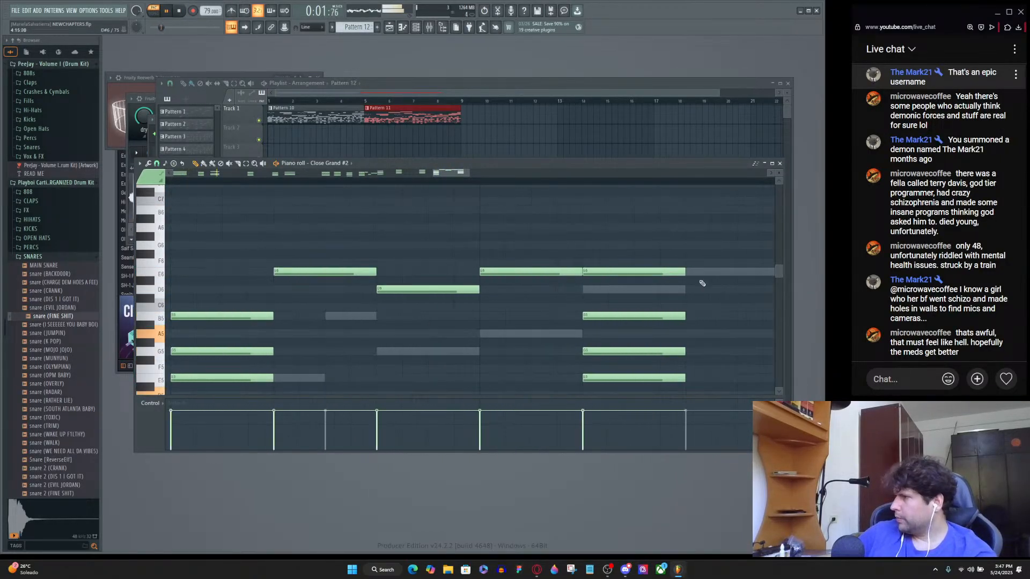
{"action": "left_click_drag", "start_coordinate": [622, 274], "coordinate": [616, 239]}
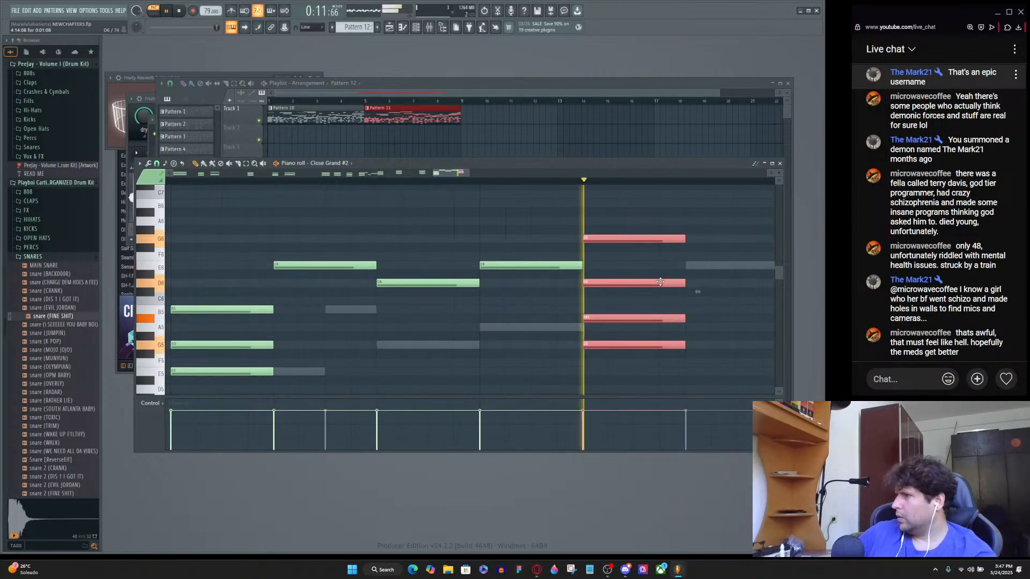
{"action": "left_click_drag", "start_coordinate": [636, 286], "coordinate": [634, 307]}
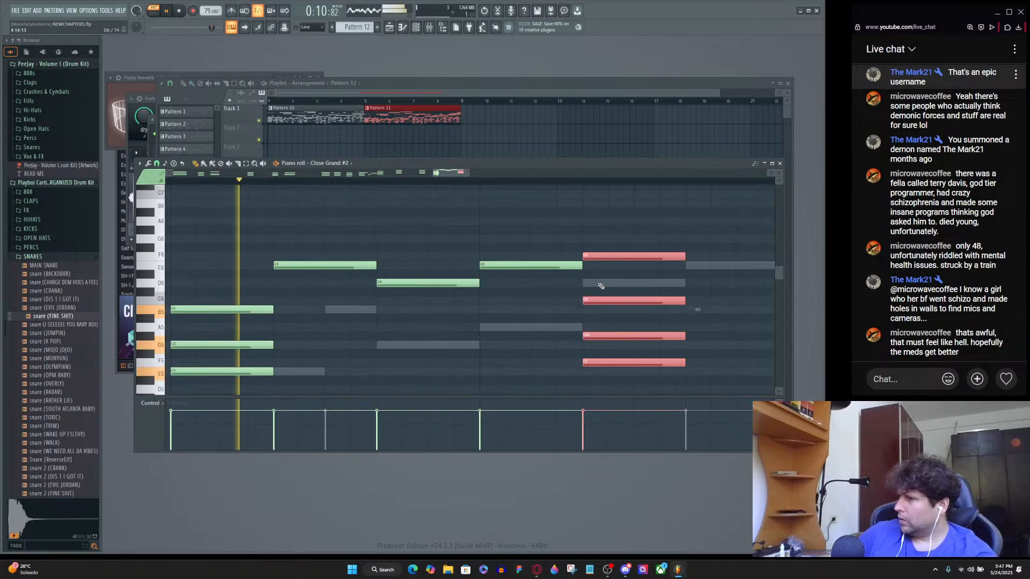
{"action": "scroll", "coordinate": [601, 286], "scroll_direction": "down", "scroll_amount": 2}
{"action": "key", "text": "Delete"}
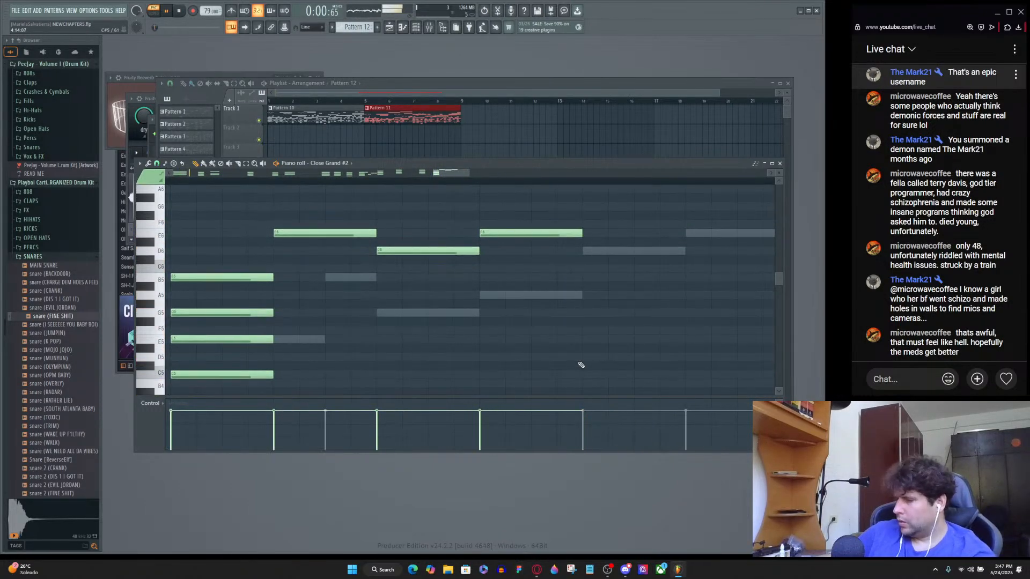
{"action": "key", "text": "F6"}
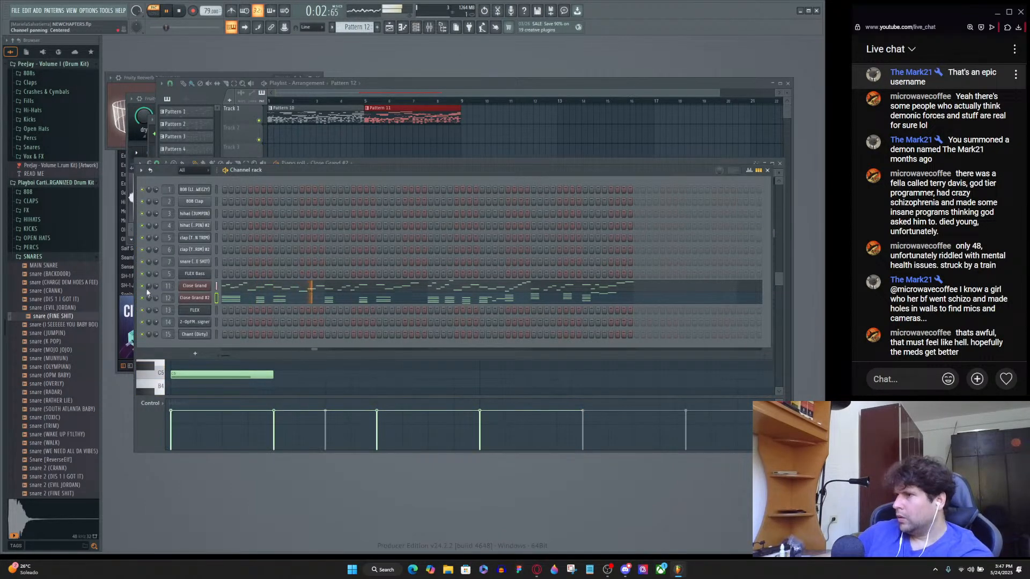
{"action": "left_click", "coordinate": [204, 302]}
{"action": "key", "text": "F7"}
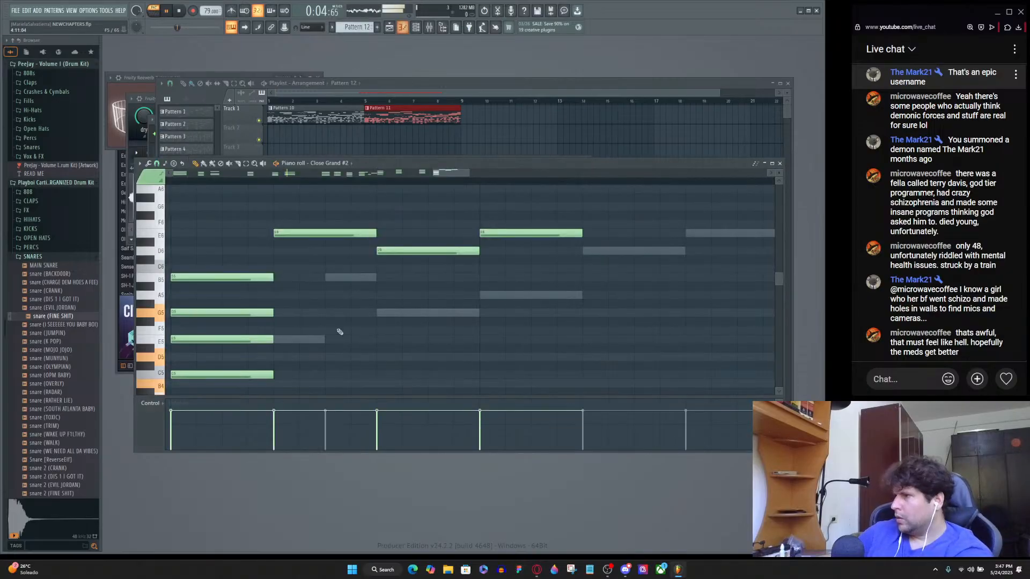
Copy the four-note chord from the start of bar 4 into the empty chord slot near the bar's end.
{"action": "scroll", "coordinate": [468, 324], "scroll_direction": "down", "scroll_amount": 5}
{"action": "scroll", "coordinate": [302, 280], "scroll_direction": "down", "scroll_amount": 5}
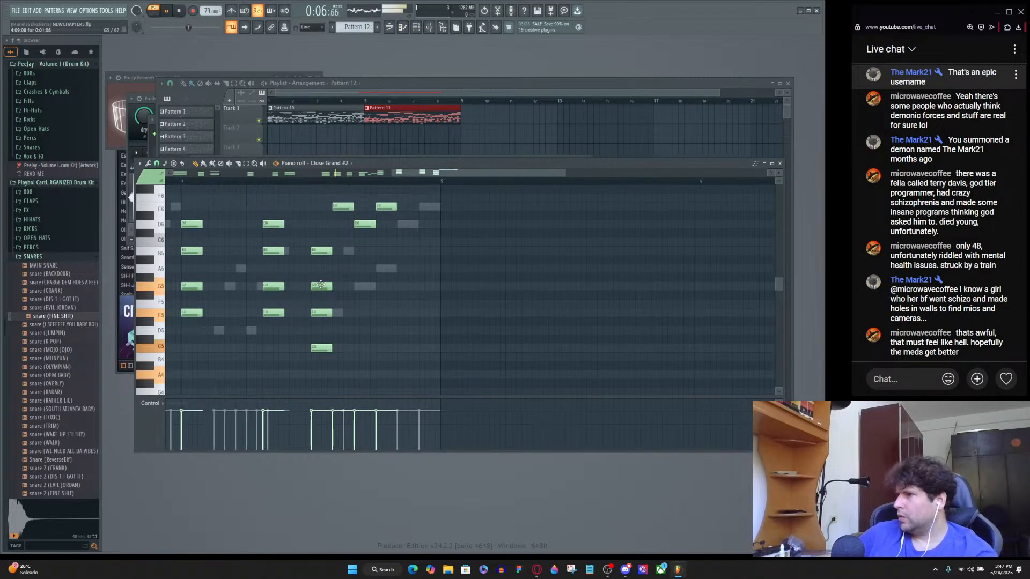
{"action": "scroll", "coordinate": [232, 283], "scroll_direction": "up", "scroll_amount": 2}
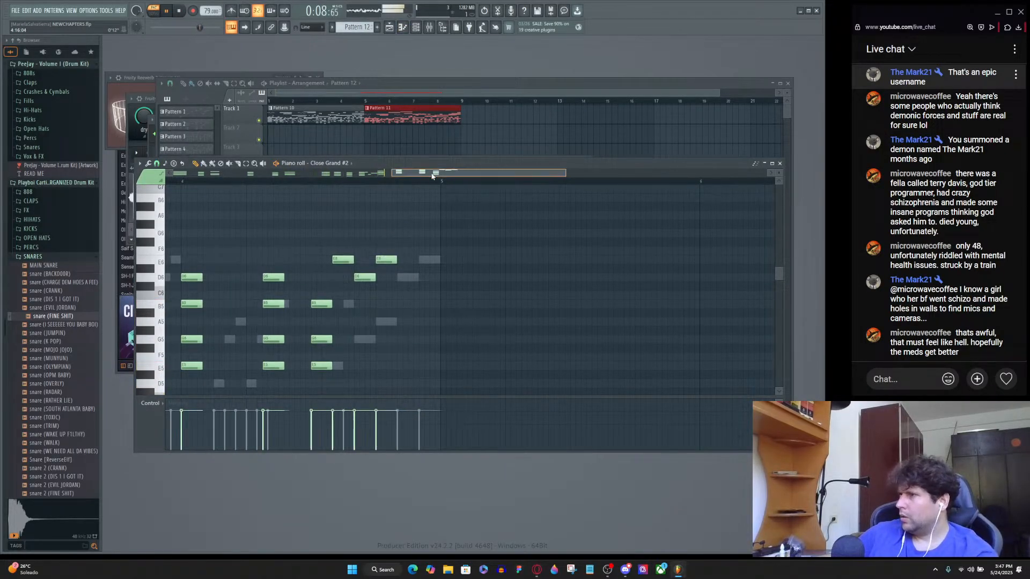
{"action": "left_click_drag", "start_coordinate": [432, 176], "coordinate": [401, 179]}
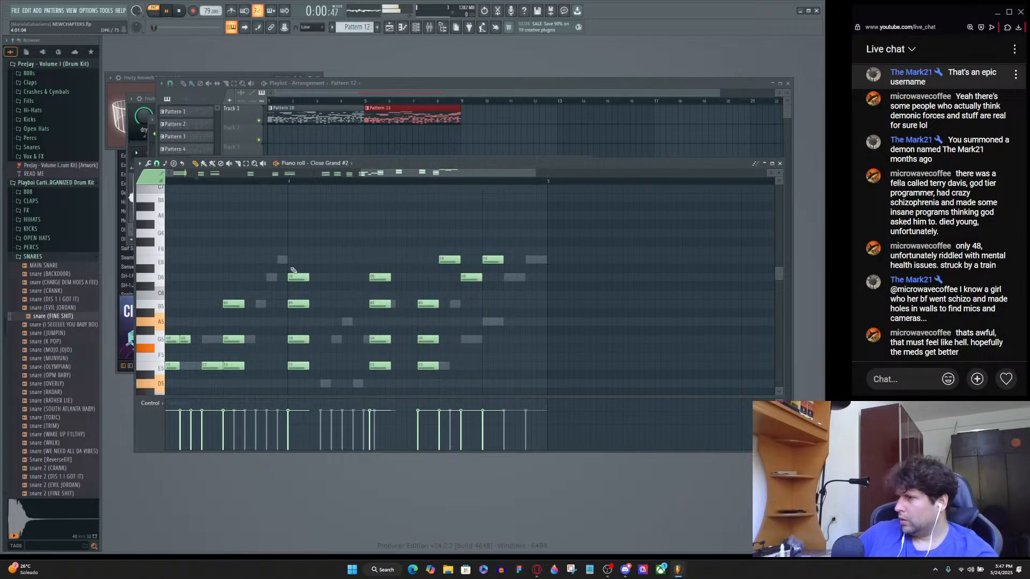
{"action": "left_click_drag", "start_coordinate": [295, 271], "coordinate": [311, 375]}
{"action": "scroll", "coordinate": [317, 360], "scroll_direction": "down", "scroll_amount": 3}
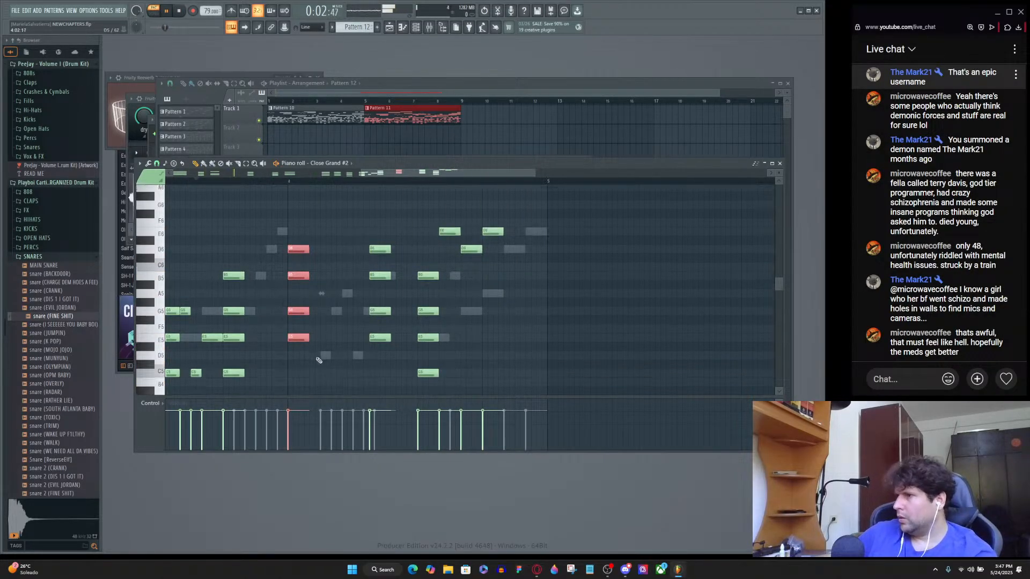
{"action": "key", "text": "ctrl+v"}
{"action": "left_click_drag", "start_coordinate": [206, 316], "coordinate": [512, 311]}
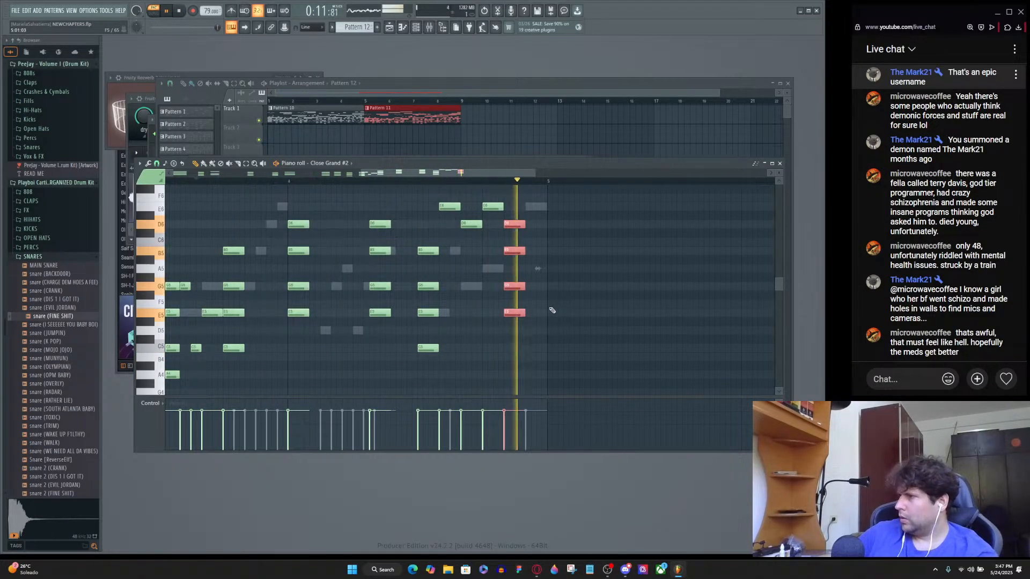
Try E6 as the pasted chord's top note, and undo back to the empty slot.
{"action": "scroll", "coordinate": [551, 310], "scroll_direction": "up", "scroll_amount": 4}
{"action": "right_click", "coordinate": [526, 290]}
{"action": "scroll", "coordinate": [420, 278], "scroll_direction": "up", "scroll_amount": 3}
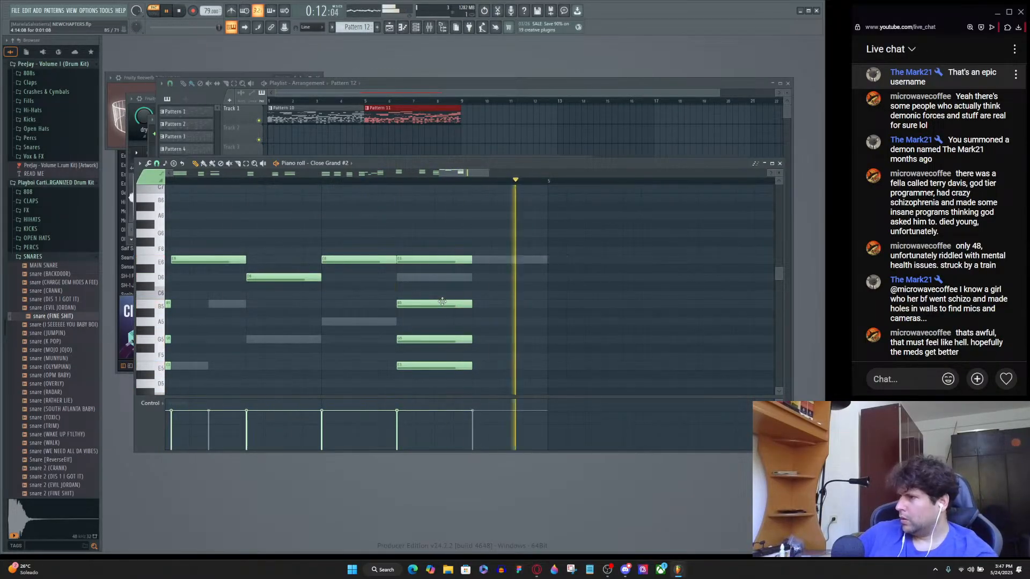
{"action": "key", "text": "ctrl+z"}
{"action": "key", "text": "space"}
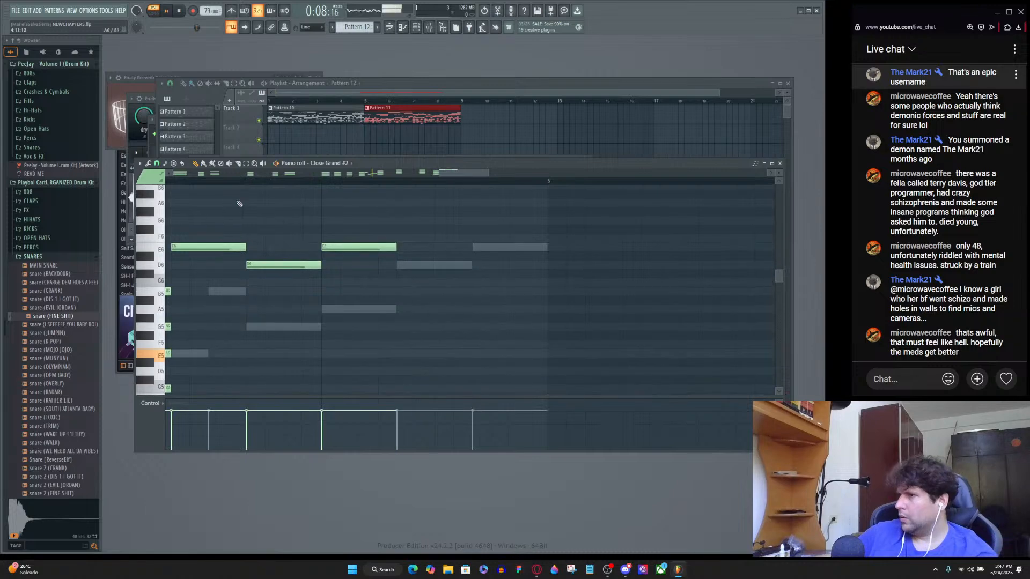
Try a stamped Major 7th chord on F5 in the empty slot near the end of bar 4, and undo it.
{"action": "left_click", "coordinate": [174, 164]}
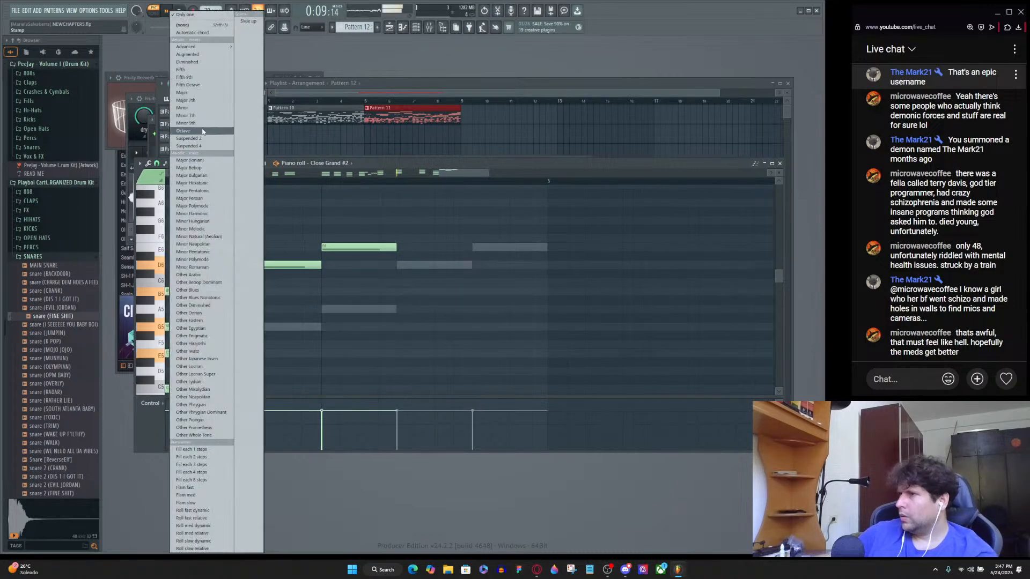
{"action": "left_click", "coordinate": [203, 100]}
{"action": "left_click", "coordinate": [398, 343]}
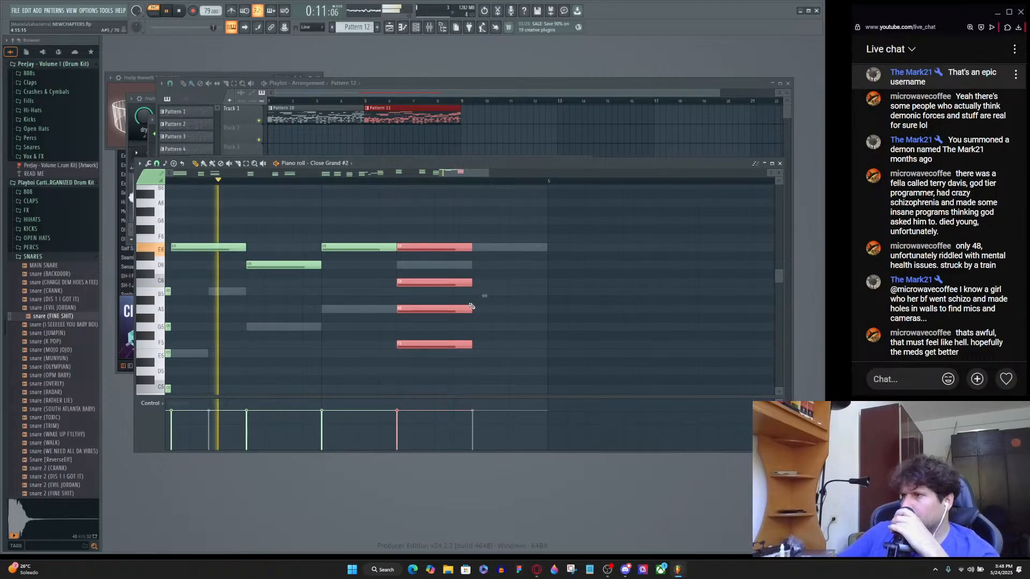
{"action": "left_click", "coordinate": [506, 259]}
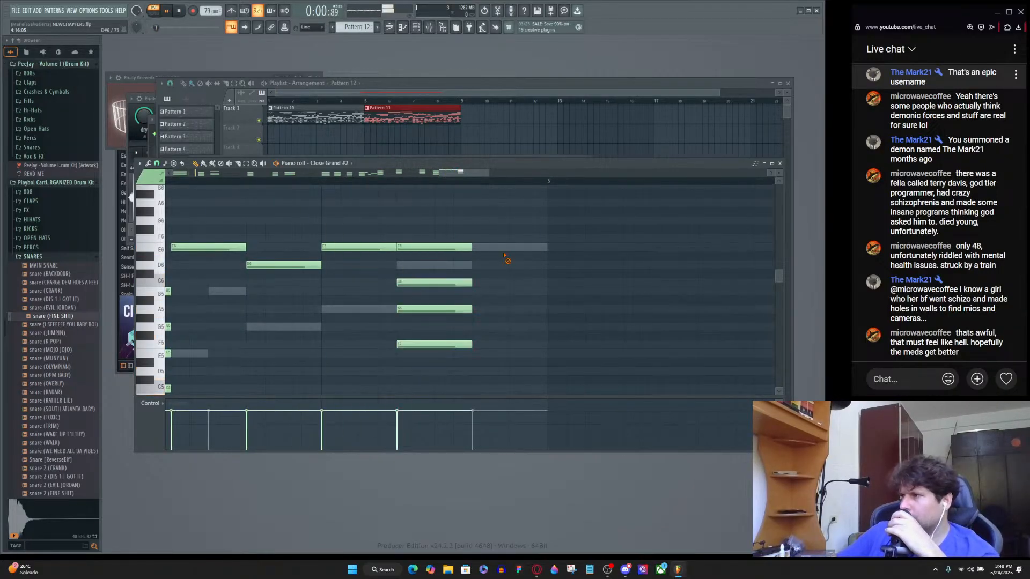
{"action": "key", "text": "ctrl+z"}
Stamp a Minor 7th chord on F#5 in the empty slot near the end of bar 4 and lower its C#6 to C6.
{"action": "left_click", "coordinate": [157, 164]}
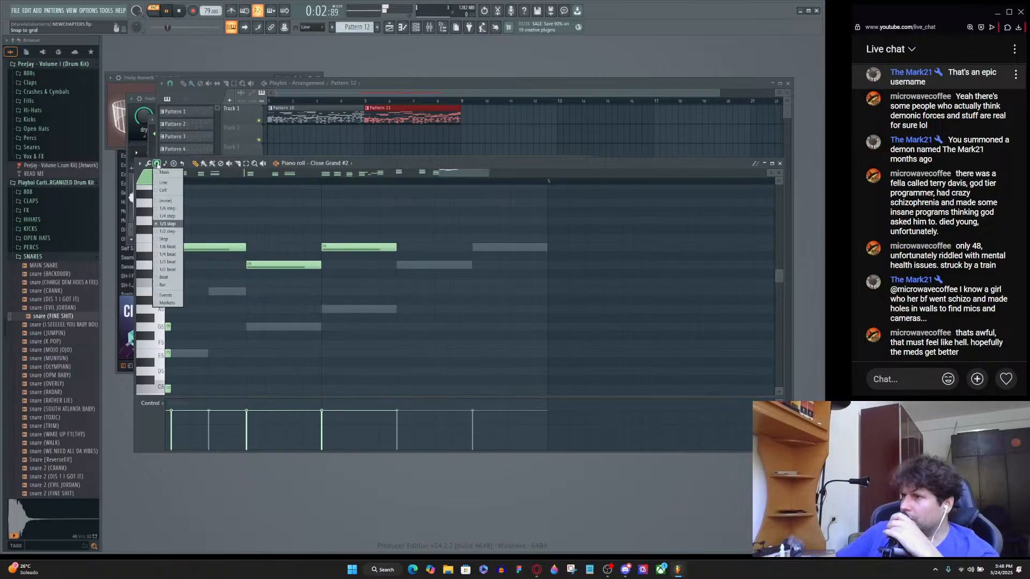
{"action": "left_click", "coordinate": [174, 164]}
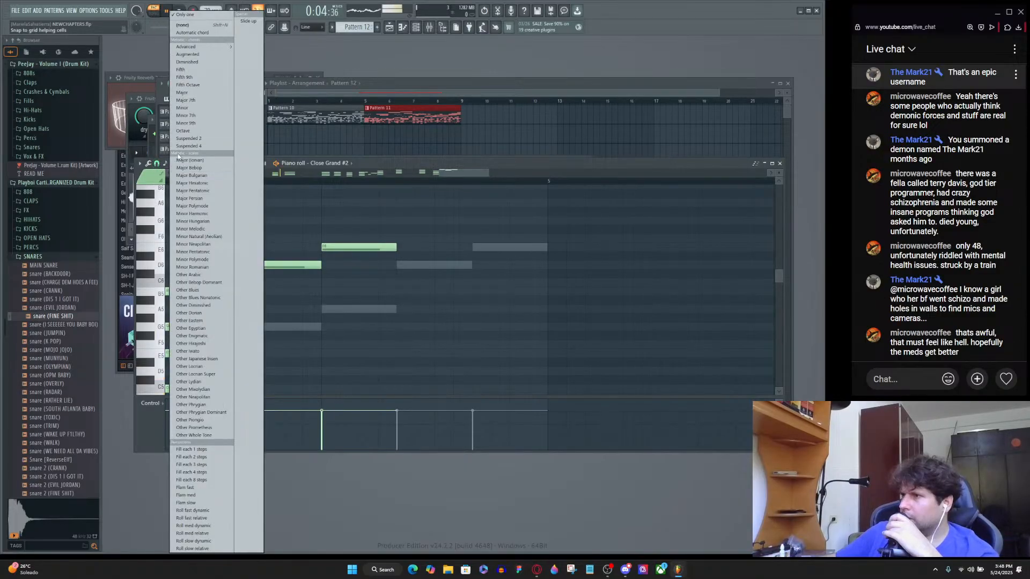
{"action": "left_click", "coordinate": [207, 117]}
{"action": "left_click", "coordinate": [392, 339]}
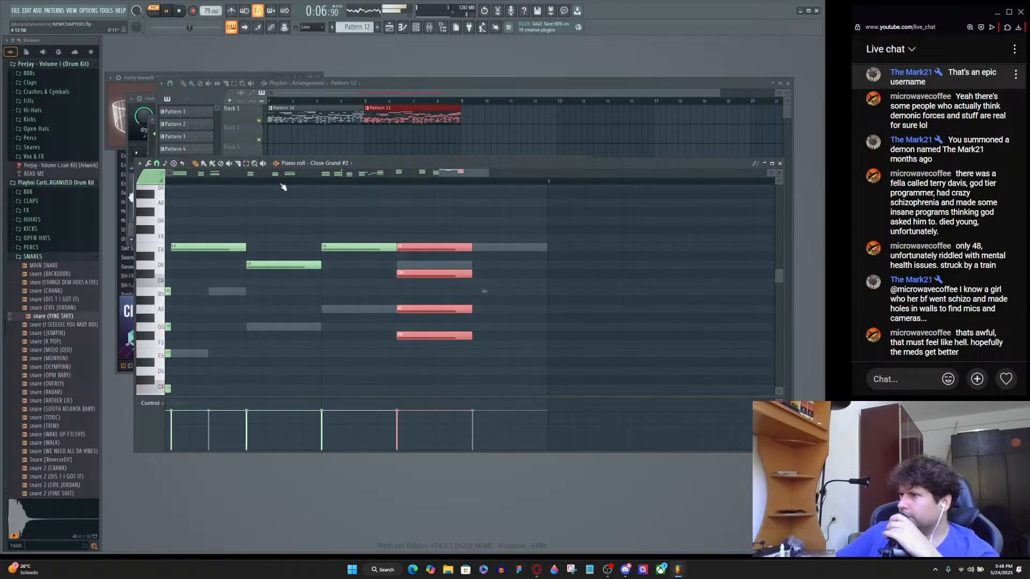
{"action": "left_click", "coordinate": [460, 274]}
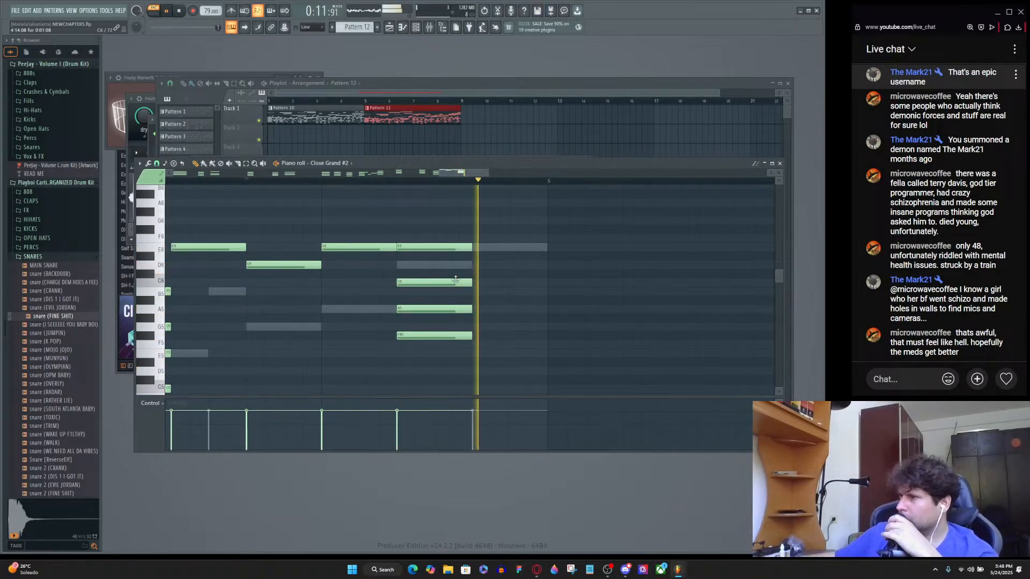
Return the chord's C6 to C#6, and try the chord as G5, A#5, D6 and G6.
{"action": "left_click_drag", "start_coordinate": [442, 261], "coordinate": [440, 276]}
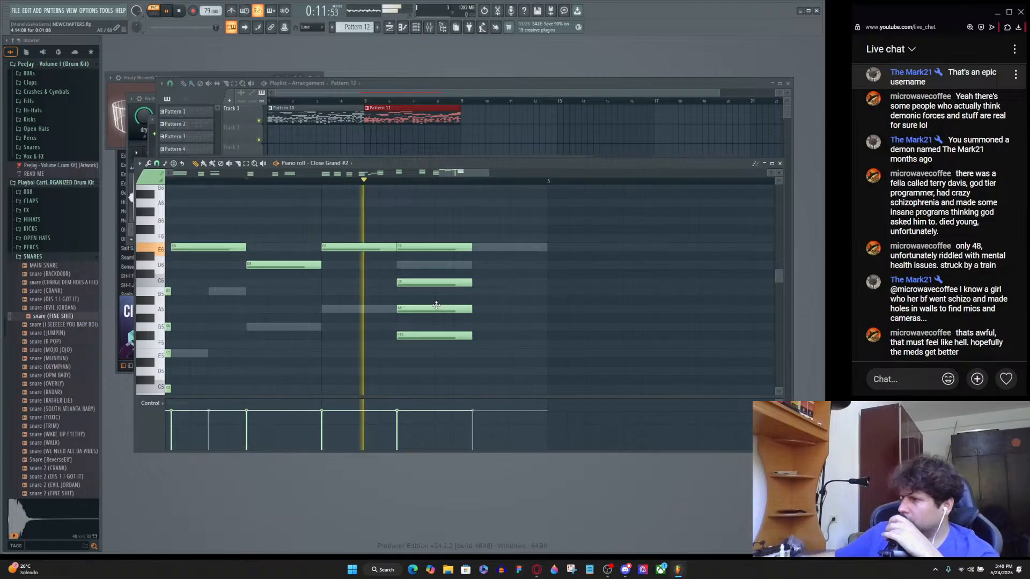
{"action": "left_click_drag", "start_coordinate": [436, 282], "coordinate": [435, 274]}
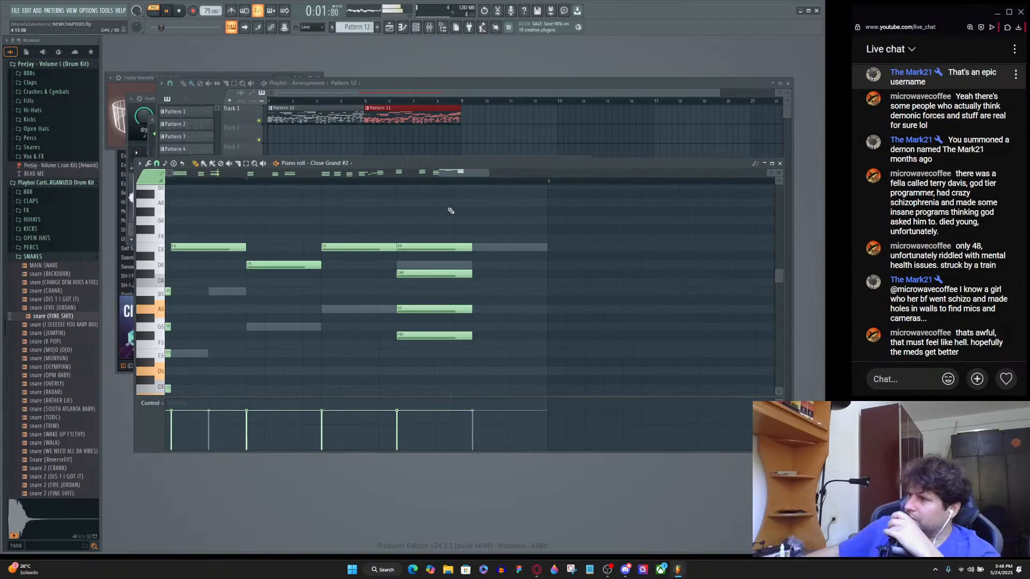
{"action": "left_click_drag", "start_coordinate": [443, 238], "coordinate": [440, 206]}
{"action": "left_click", "coordinate": [505, 240], "text": "ctrl"}
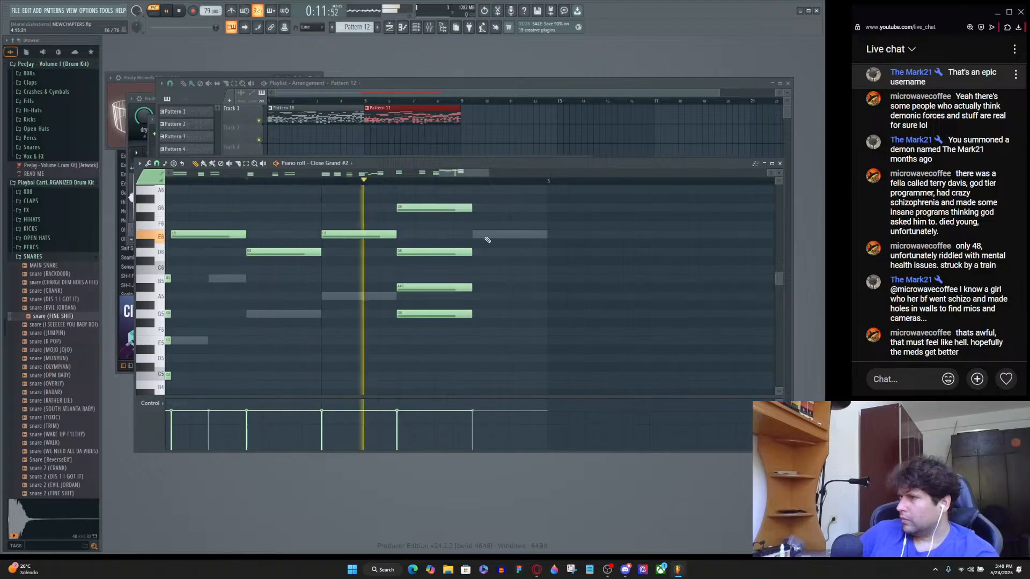
Remove the chord's G5, A#5 and D6, leaving E6 as the top note with C#6 beneath it.
{"action": "scroll", "coordinate": [485, 245], "scroll_direction": "up", "scroll_amount": 2}
{"action": "right_click", "coordinate": [434, 305]}
{"action": "right_click", "coordinate": [433, 340]}
{"action": "right_click", "coordinate": [433, 368]}
{"action": "left_click", "coordinate": [417, 265]}
{"action": "right_click", "coordinate": [418, 281]}
{"action": "left_click_drag", "start_coordinate": [419, 264], "coordinate": [419, 273]}
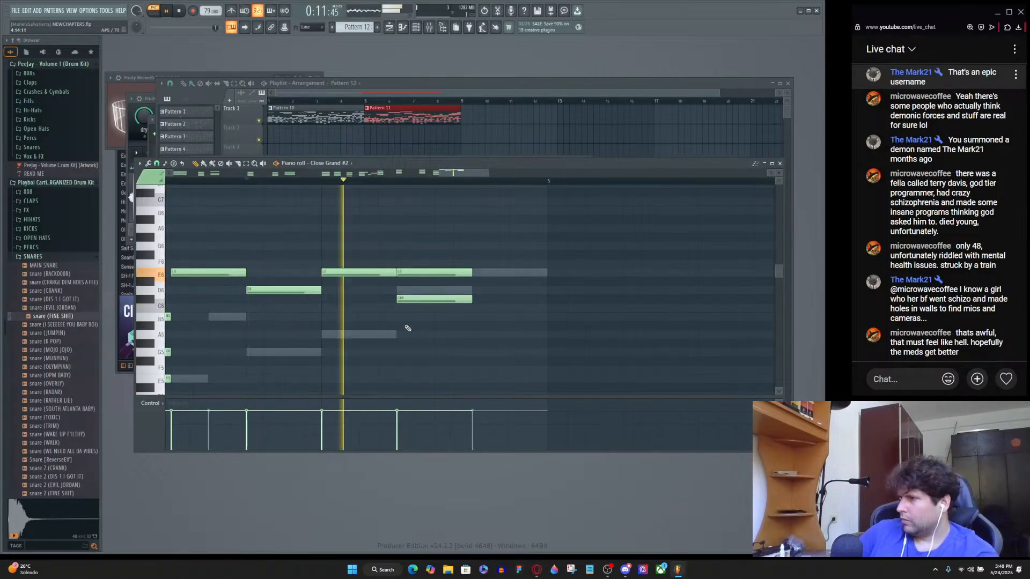
Complete the final chord of bar 4 with G5 and E5, and lower its C#6 to C6.
{"action": "left_click", "coordinate": [400, 326]}
{"action": "left_click", "coordinate": [406, 353]}
{"action": "left_click_drag", "start_coordinate": [421, 301], "coordinate": [417, 381]}
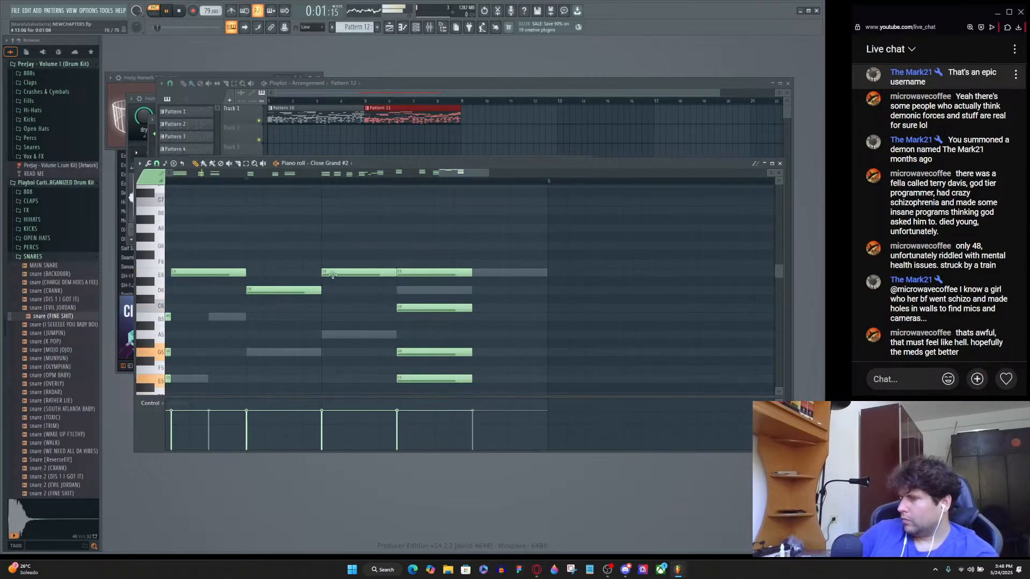
{"action": "scroll", "coordinate": [338, 281], "scroll_direction": "down", "scroll_amount": 4, "text": "ctrl"}
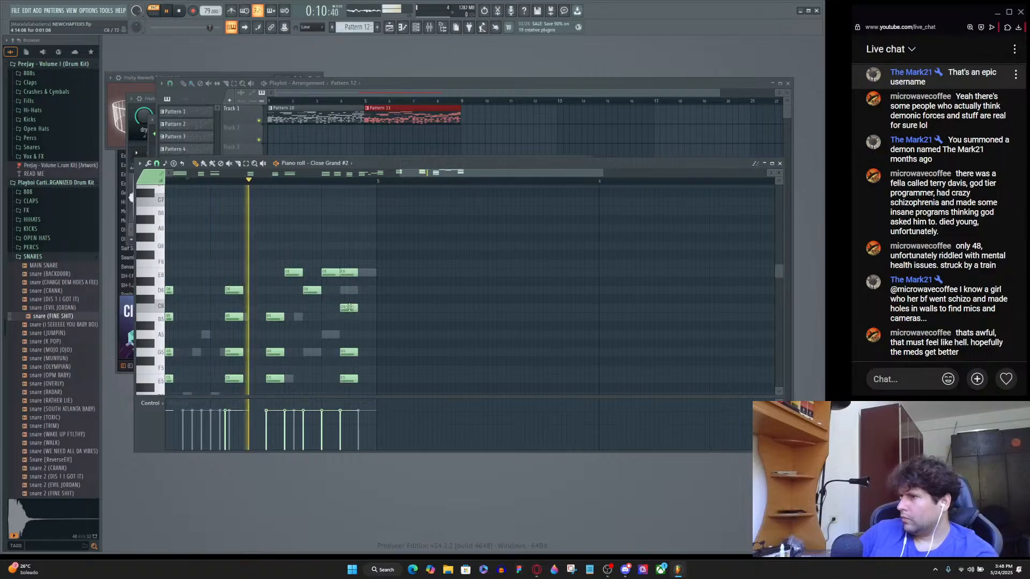
{"action": "scroll", "coordinate": [379, 346], "scroll_direction": "up", "scroll_amount": 4, "text": "ctrl"}
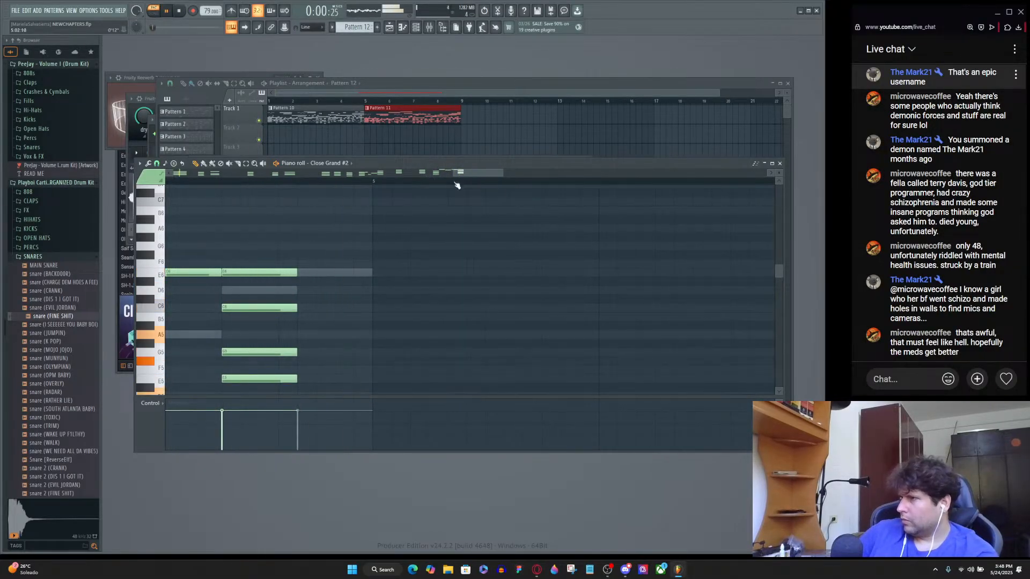
Play back the end of bar 4 and raise the top note of its final Close Grand #2 chord to F#6.
{"action": "scroll", "coordinate": [440, 214], "scroll_direction": "down", "scroll_amount": 5, "text": "ctrl"}
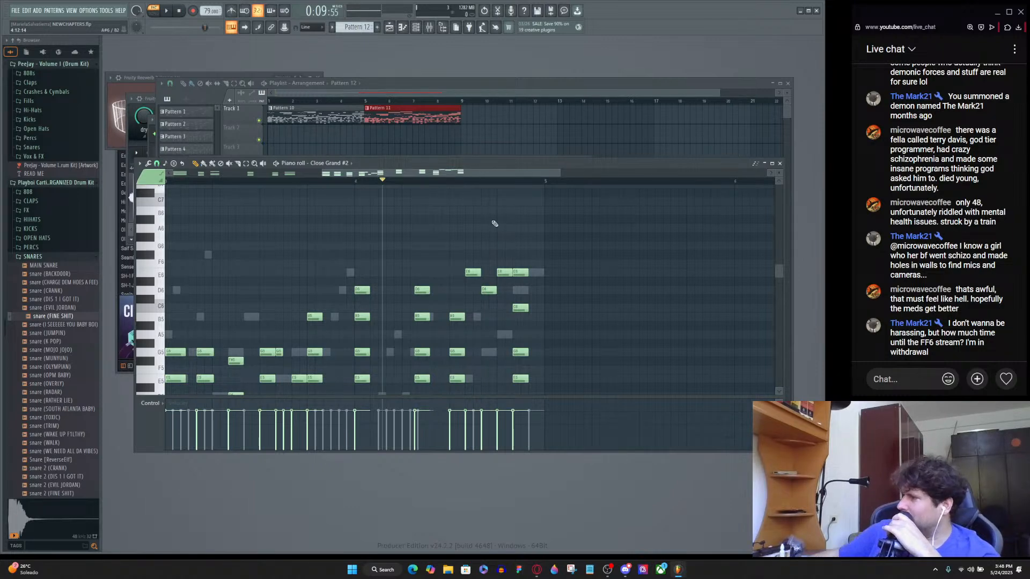
{"action": "scroll", "coordinate": [439, 180], "scroll_direction": "right", "scroll_amount": 4}
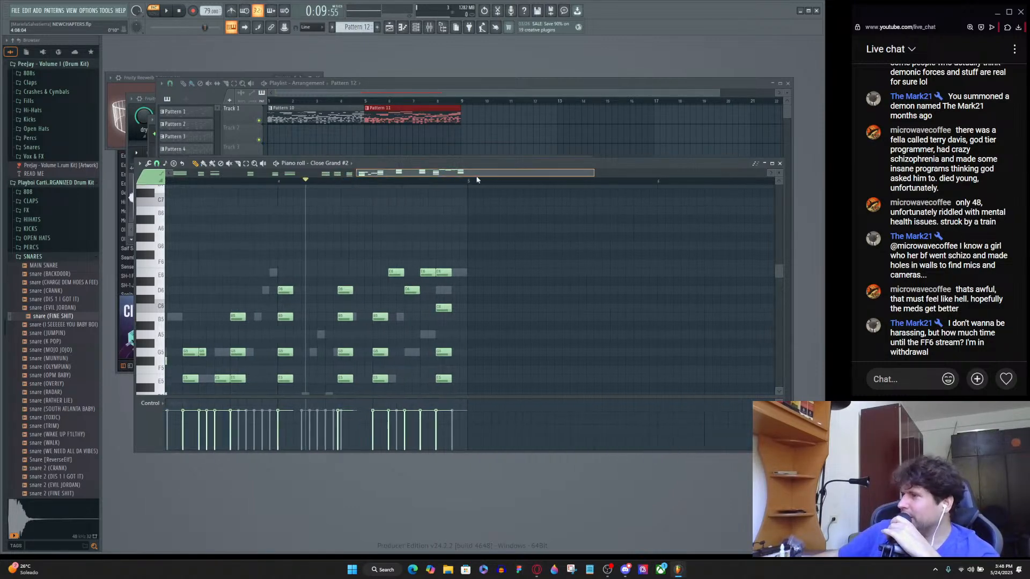
{"action": "scroll", "coordinate": [483, 201], "scroll_direction": "left", "scroll_amount": 3}
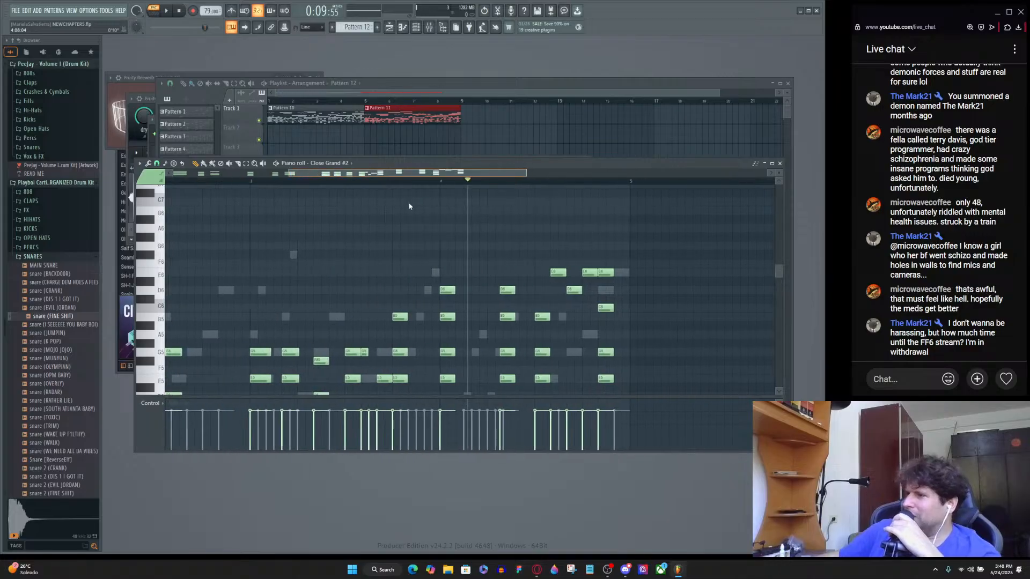
{"action": "scroll", "coordinate": [497, 324], "scroll_direction": "down", "scroll_amount": 2}
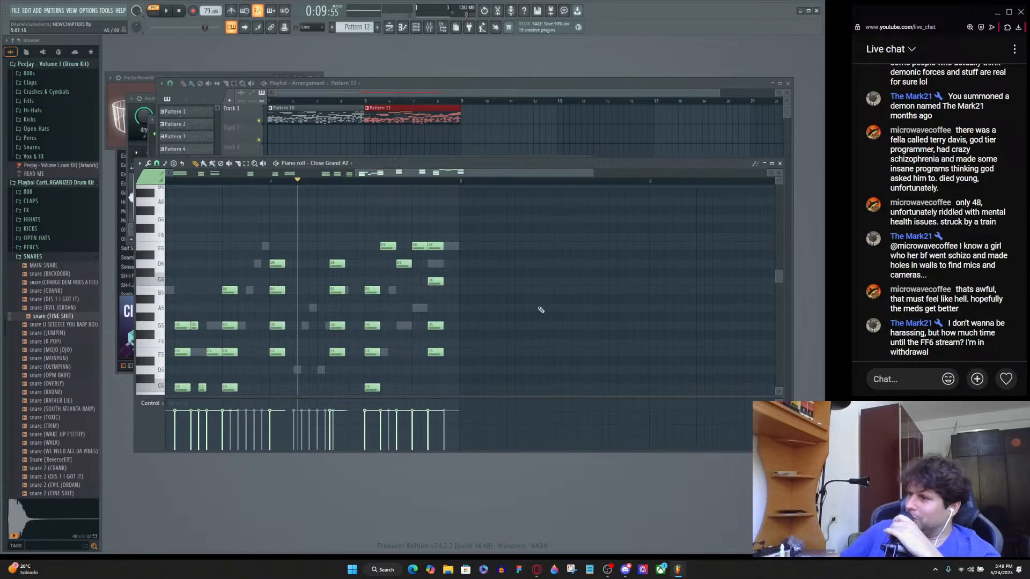
{"action": "key", "text": "space"}
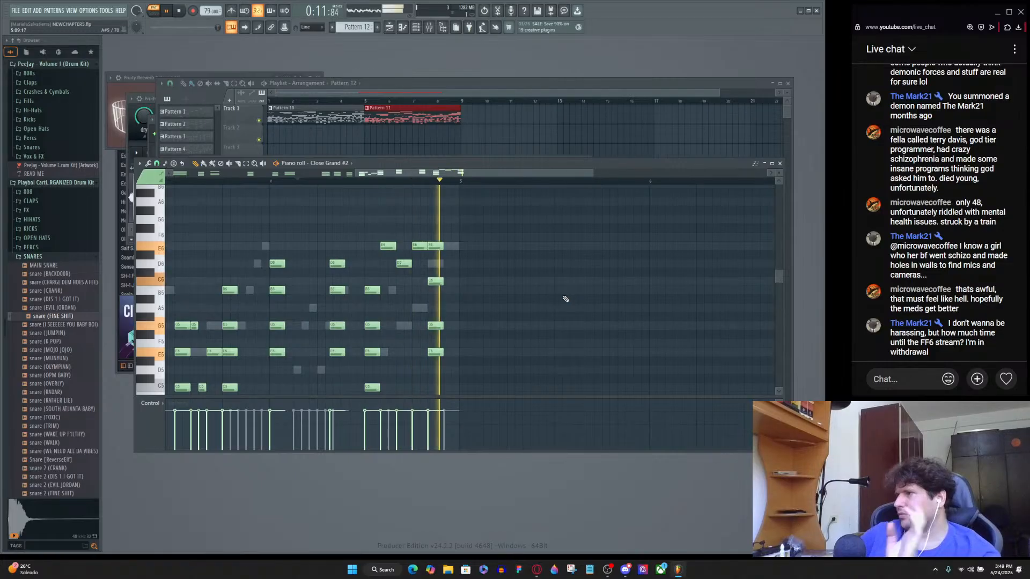
{"action": "scroll", "coordinate": [469, 324], "scroll_direction": "up", "scroll_amount": 4}
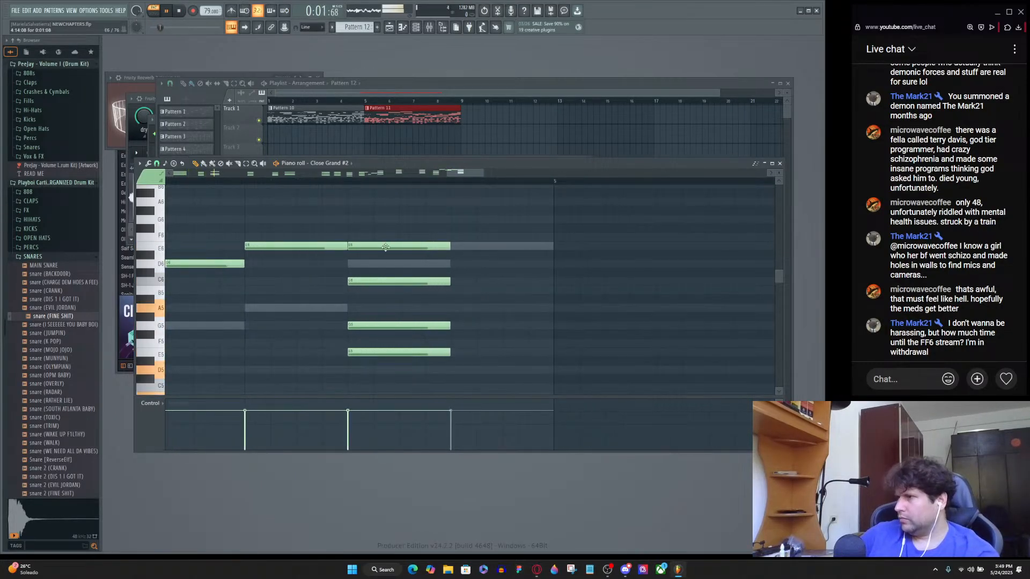
{"action": "key", "text": "space"}
{"action": "scroll", "coordinate": [381, 301], "scroll_direction": "up", "scroll_amount": 4}
{"action": "left_click_drag", "start_coordinate": [375, 351], "coordinate": [390, 337]}
{"action": "key", "text": "space"}
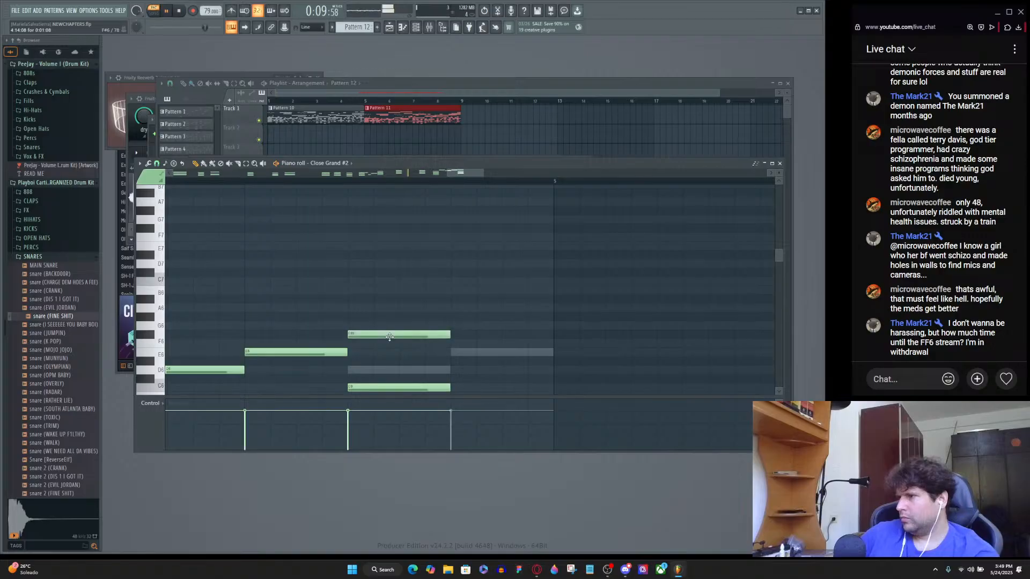
Raise the final chord's C6 to D6 and its G5 to A5, keeping E5 as the lowest note.
{"action": "scroll", "coordinate": [394, 341], "scroll_direction": "down", "scroll_amount": 3}
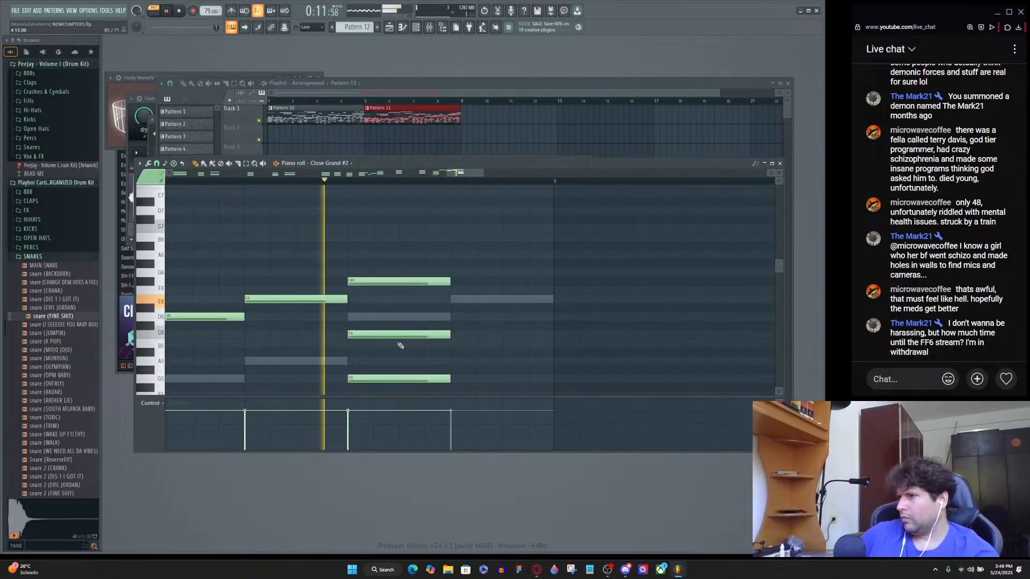
{"action": "key", "text": "space"}
{"action": "left_click_drag", "start_coordinate": [397, 335], "coordinate": [385, 308]}
{"action": "scroll", "coordinate": [388, 351], "scroll_direction": "down", "scroll_amount": 3}
{"action": "key", "text": "space"}
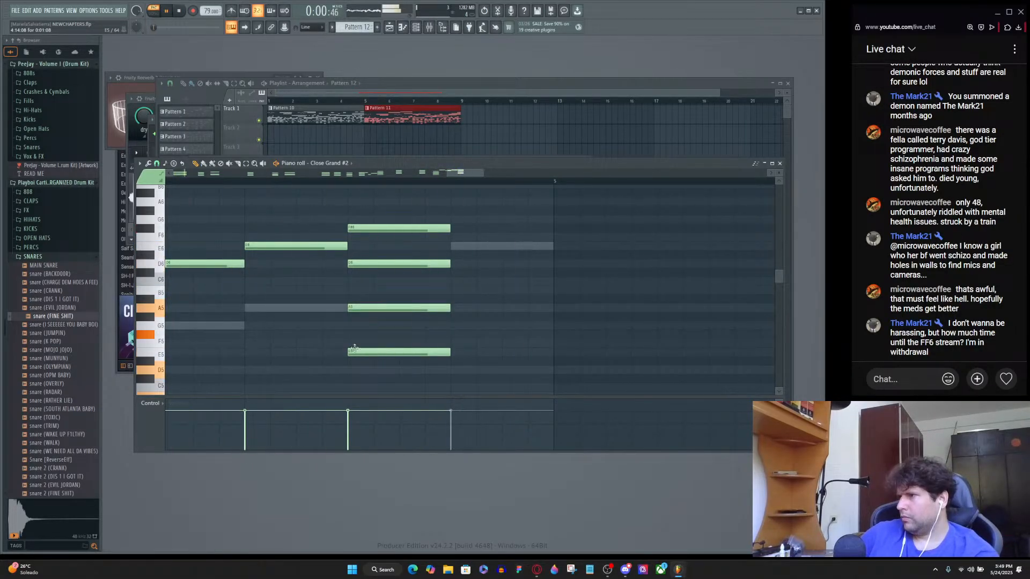
Copy the four-note final chord of bar 4 into the empty slot near the end of bar 1 and play it back.
{"action": "scroll", "coordinate": [302, 340], "scroll_direction": "down", "scroll_amount": 3}
{"action": "scroll", "coordinate": [301, 343], "scroll_direction": "down", "scroll_amount": 5}
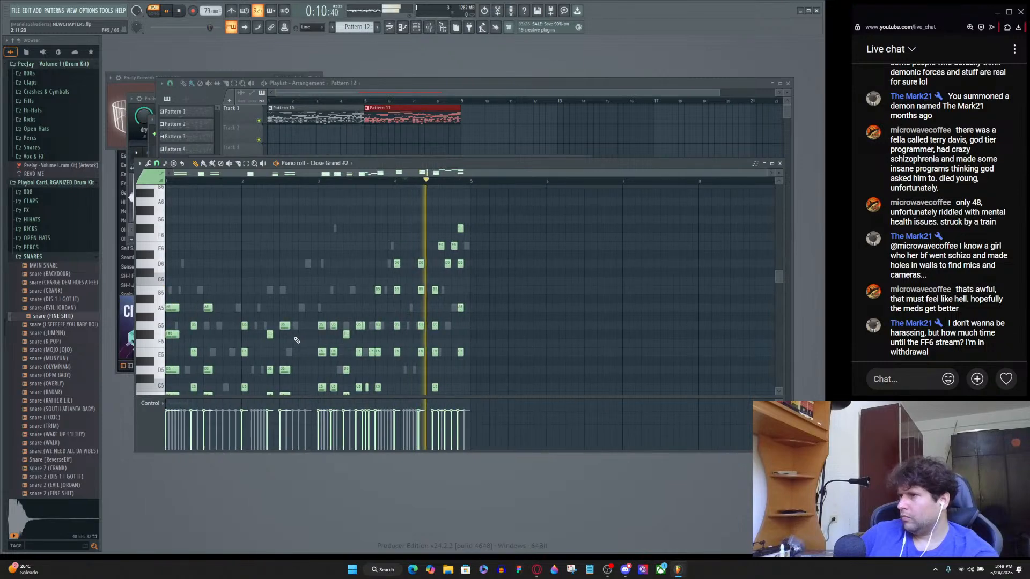
{"action": "scroll", "coordinate": [454, 228], "scroll_direction": "up", "scroll_amount": 4}
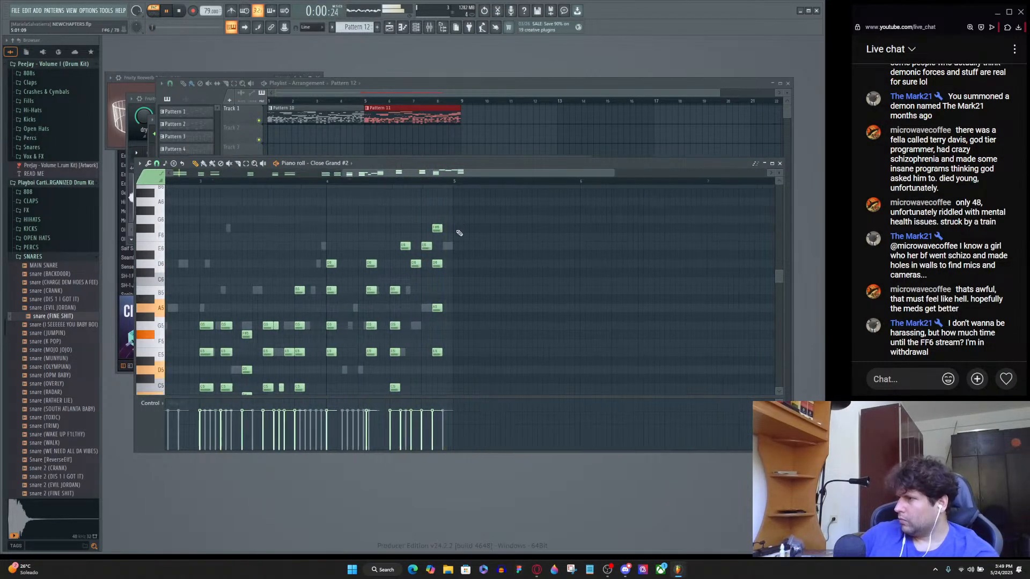
{"action": "left_click_drag", "start_coordinate": [426, 217], "coordinate": [427, 357]}
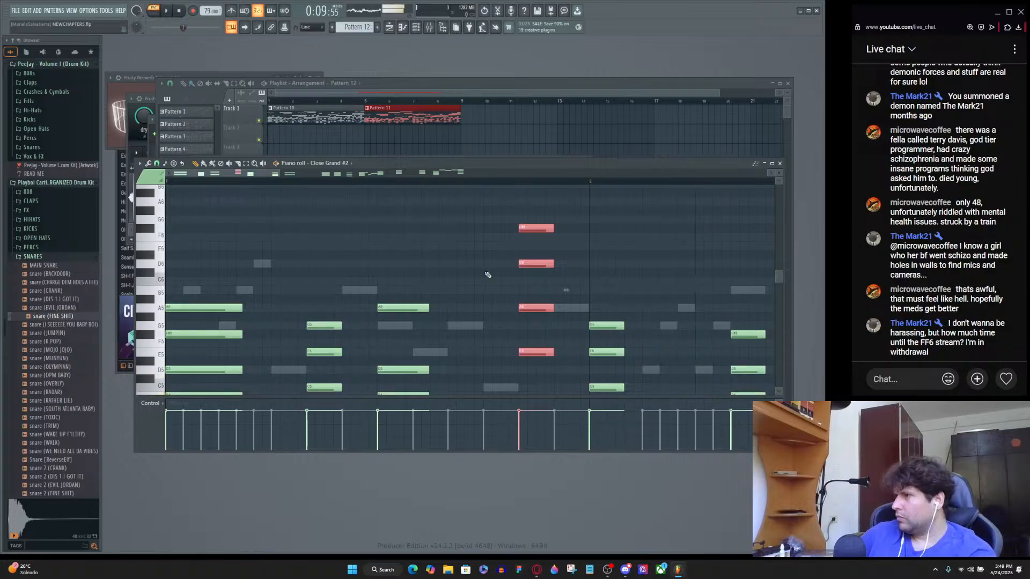
{"action": "key", "text": "space"}
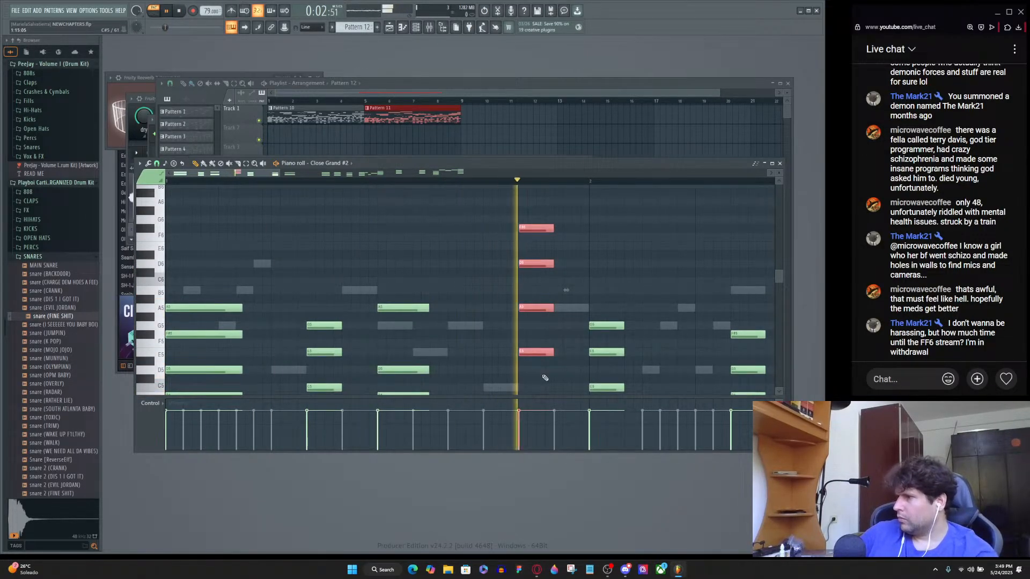
Lower the two upper notes of the copied bar 1 chord to E6 and C6.
{"action": "scroll", "coordinate": [537, 370], "scroll_direction": "down", "scroll_amount": 1}
{"action": "scroll", "coordinate": [488, 286], "scroll_direction": "up", "scroll_amount": 3}
{"action": "left_click", "coordinate": [485, 303], "text": "ctrl"}
{"action": "scroll", "coordinate": [487, 295], "scroll_direction": "down", "scroll_amount": 3}
{"action": "left_click_drag", "start_coordinate": [513, 201], "coordinate": [533, 255]}
{"action": "right_click", "coordinate": [489, 260]}
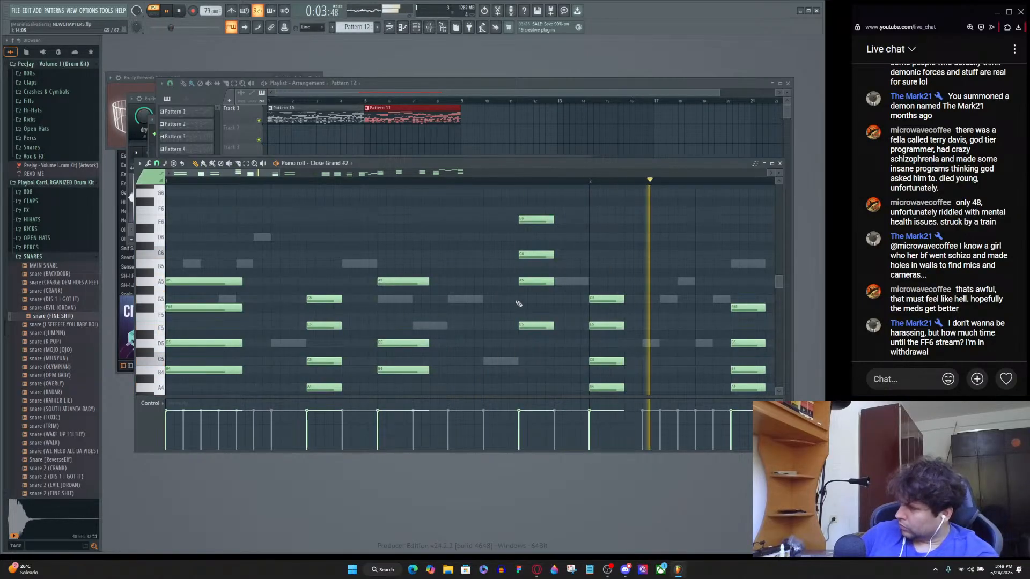
Try F#5 and F5 as the bar 1 chord's lowest note and D6 as its top note, and restore E5 and E6.
{"action": "left_click_drag", "start_coordinate": [530, 324], "coordinate": [527, 307]}
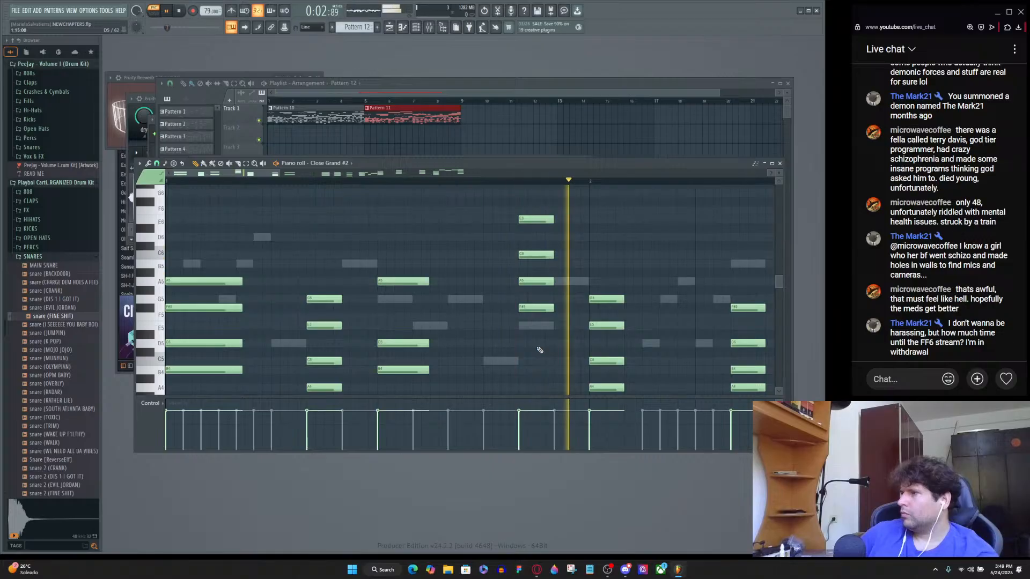
{"action": "key", "text": "space"}
{"action": "scroll", "coordinate": [537, 343], "scroll_direction": "up", "scroll_amount": 4}
{"action": "left_click_drag", "start_coordinate": [508, 309], "coordinate": [507, 321]}
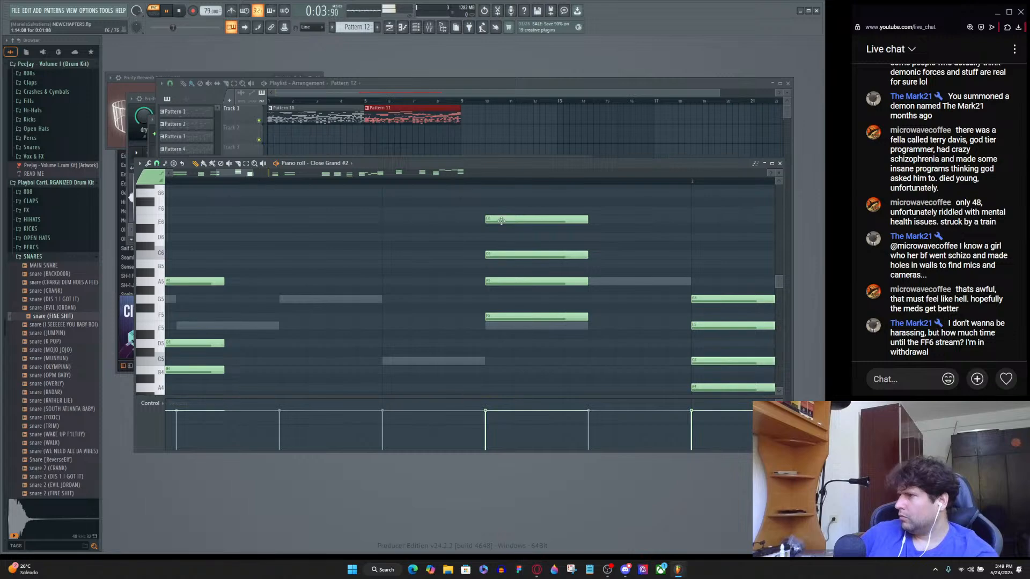
{"action": "left_click_drag", "start_coordinate": [499, 221], "coordinate": [502, 239]}
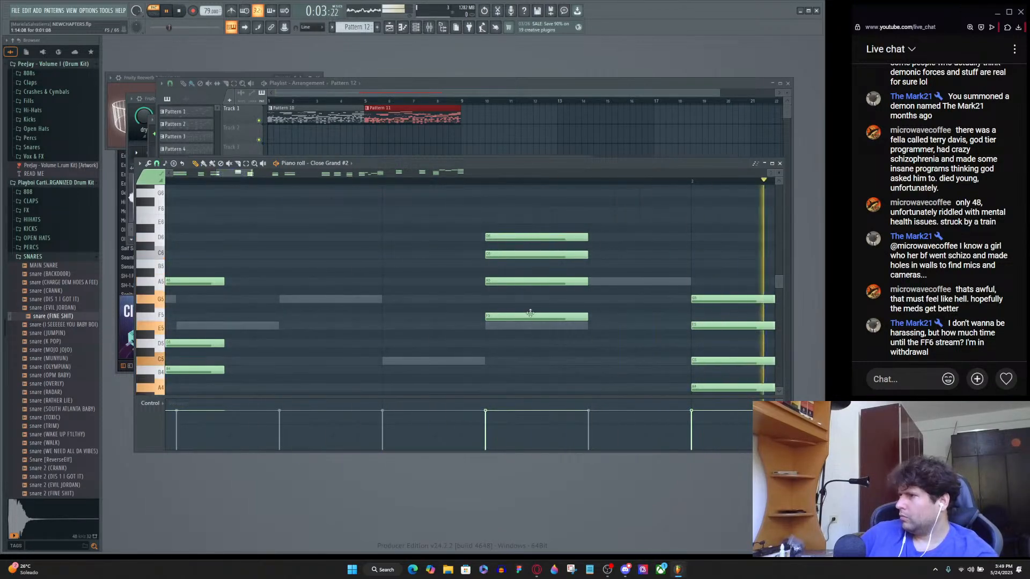
{"action": "left_click_drag", "start_coordinate": [528, 317], "coordinate": [527, 323]}
{"action": "left_click_drag", "start_coordinate": [520, 237], "coordinate": [520, 210]}
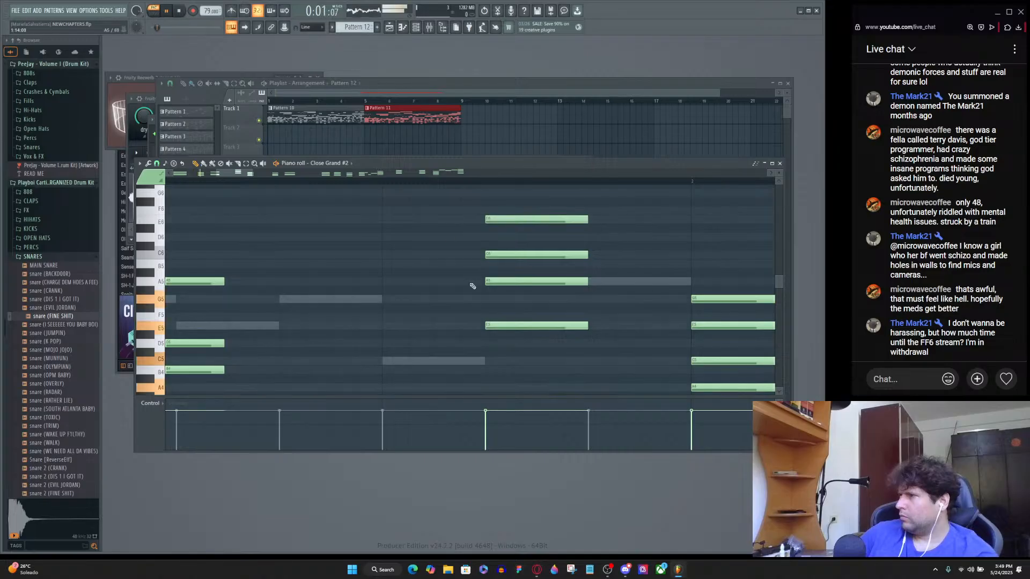
Raise the bar 1 chord's lowest note to G5, select its four notes and stop playback.
{"action": "scroll", "coordinate": [436, 232], "scroll_direction": "down", "scroll_amount": 4}
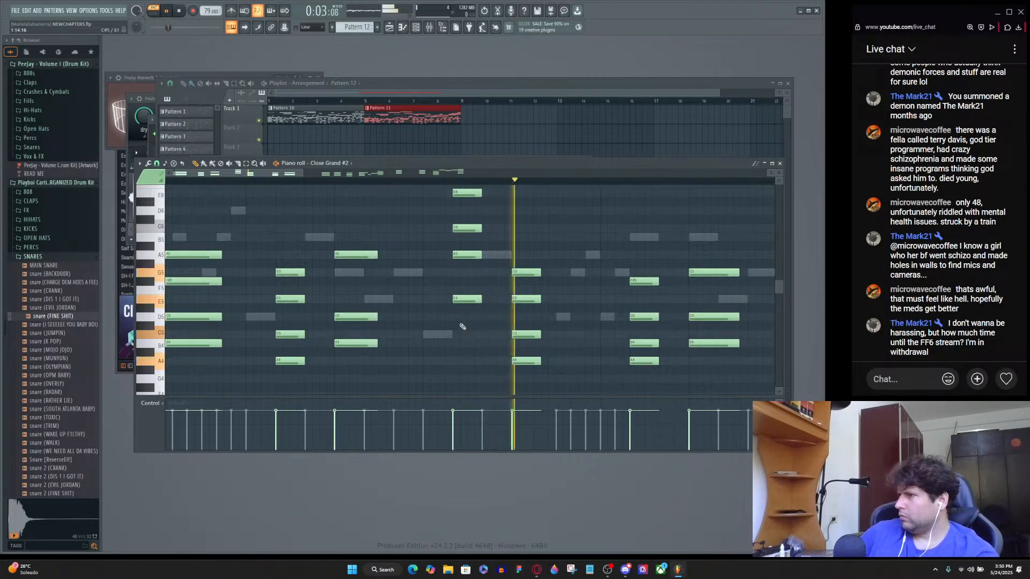
{"action": "scroll", "coordinate": [467, 330], "scroll_direction": "up", "scroll_amount": 4}
{"action": "scroll", "coordinate": [479, 334], "scroll_direction": "down", "scroll_amount": 1}
{"action": "left_click_drag", "start_coordinate": [516, 325], "coordinate": [518, 299]}
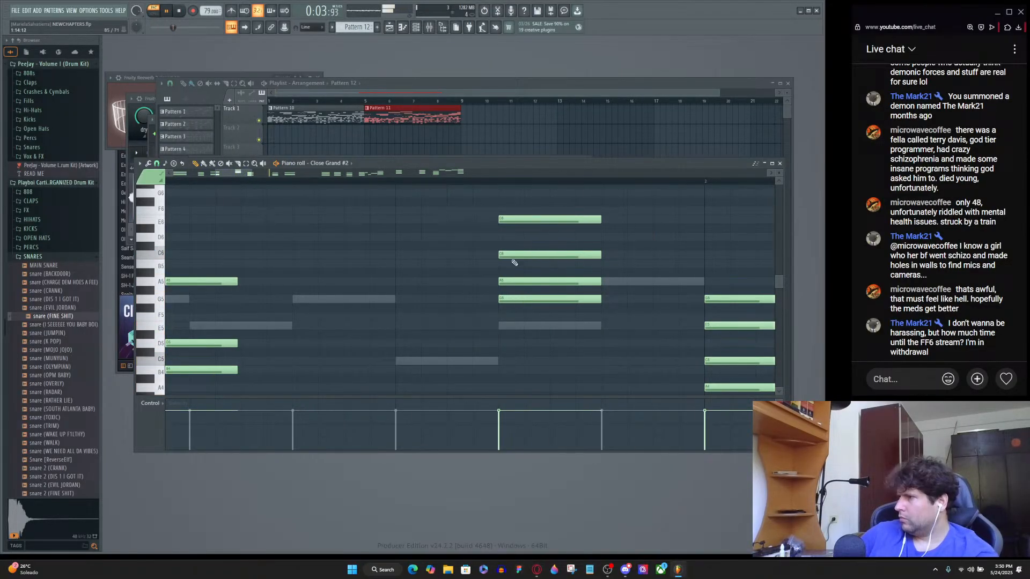
{"action": "left_click_drag", "start_coordinate": [509, 212], "coordinate": [574, 354]}
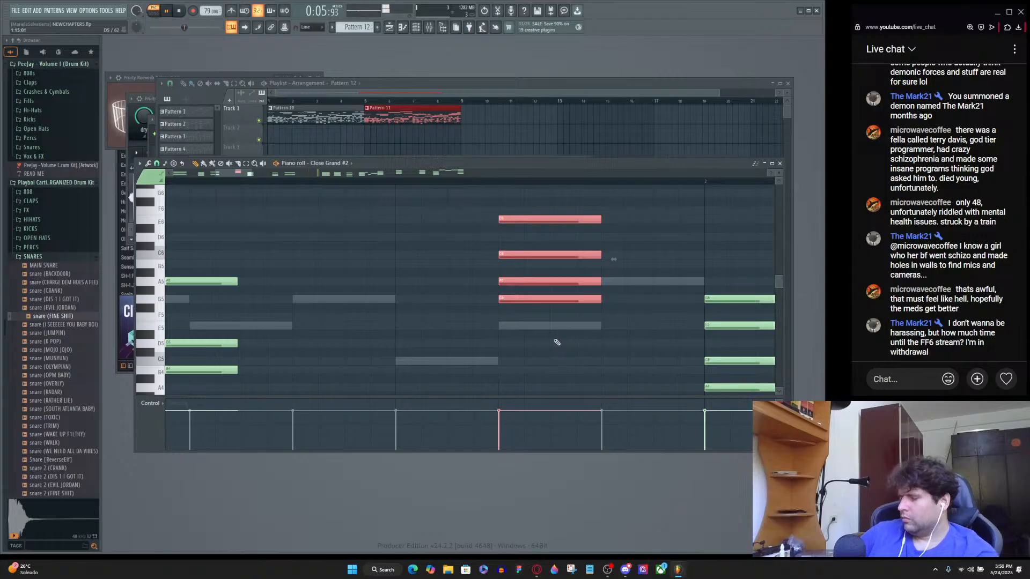
{"action": "key", "text": "space"}
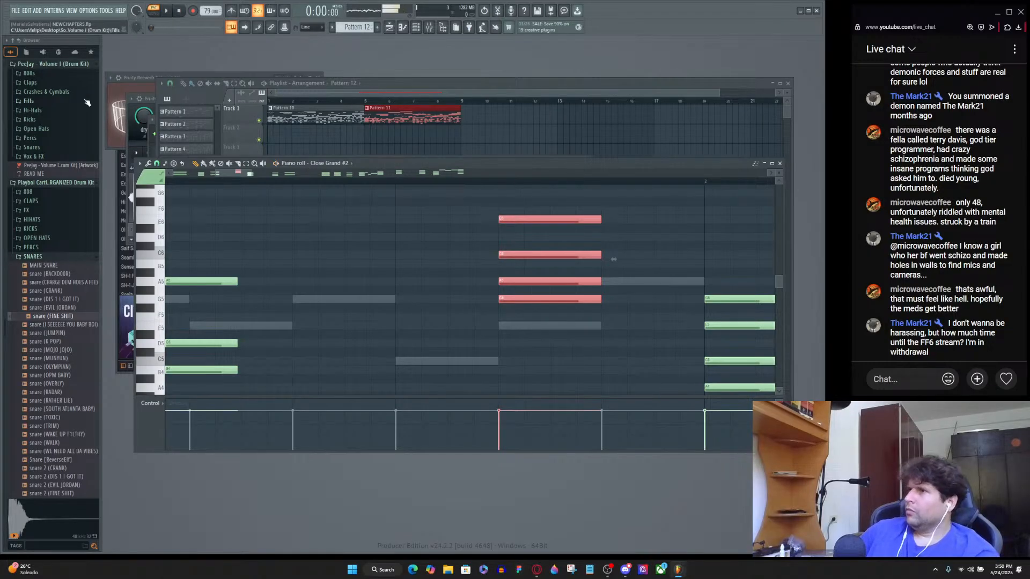
Place Pattern 7 at bar 9 and Pattern 8 at bar 13 on Track 1 of the playlist.
{"action": "left_click", "coordinate": [15, 9]}
{"action": "left_click", "coordinate": [374, 90]}
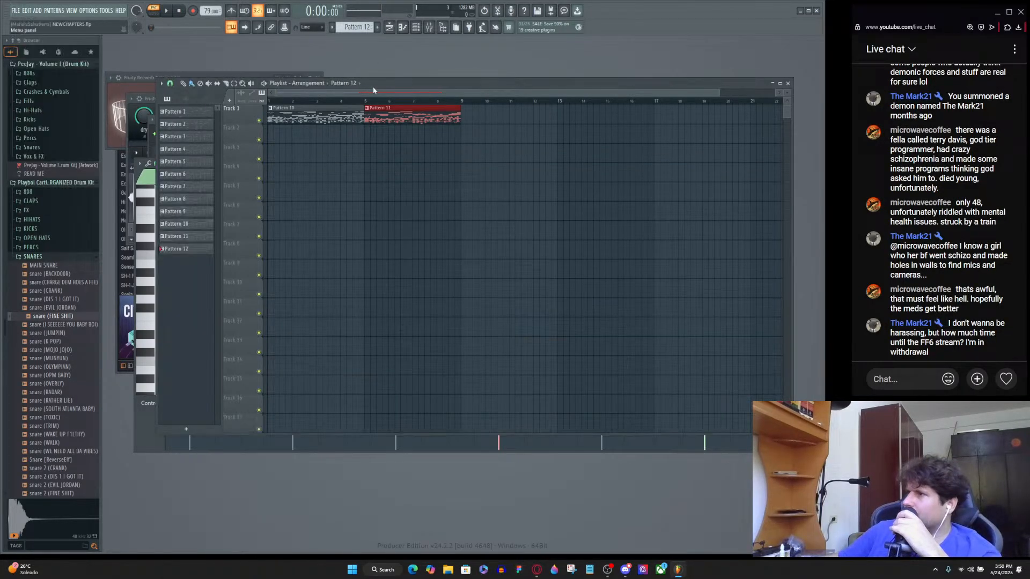
{"action": "left_click", "coordinate": [164, 10]}
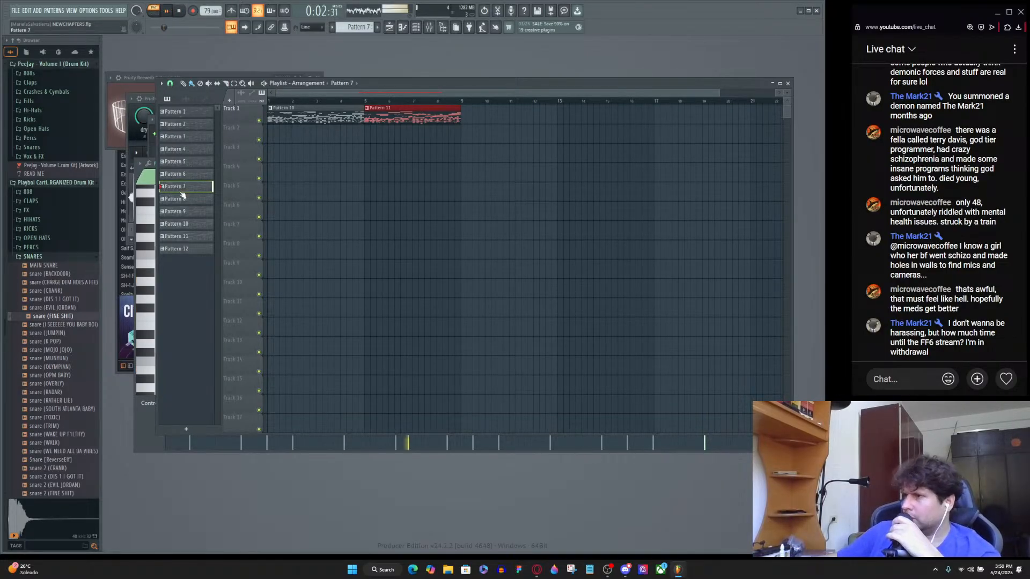
{"action": "left_click_drag", "start_coordinate": [181, 191], "coordinate": [465, 116]}
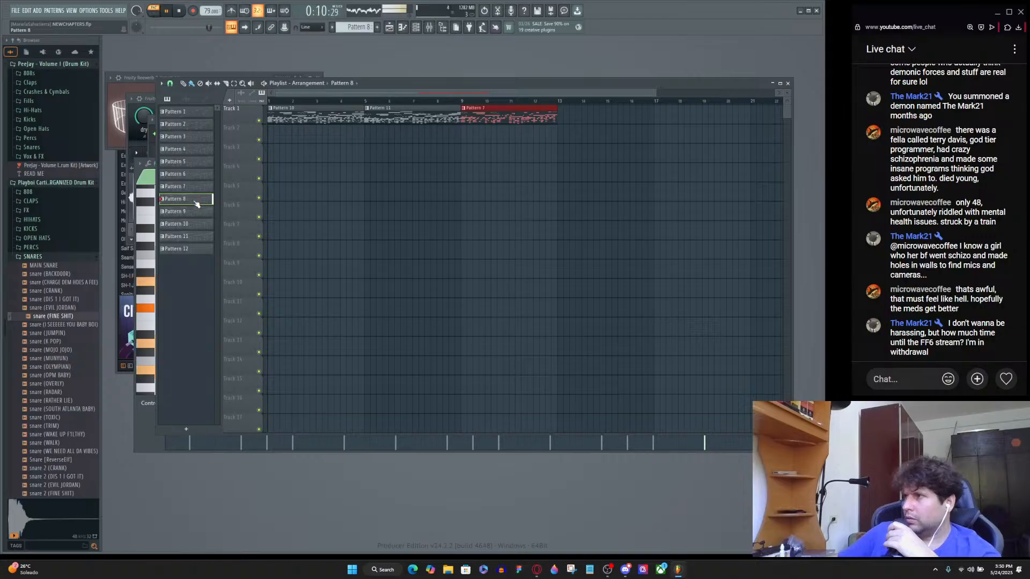
{"action": "left_click_drag", "start_coordinate": [185, 200], "coordinate": [560, 117]}
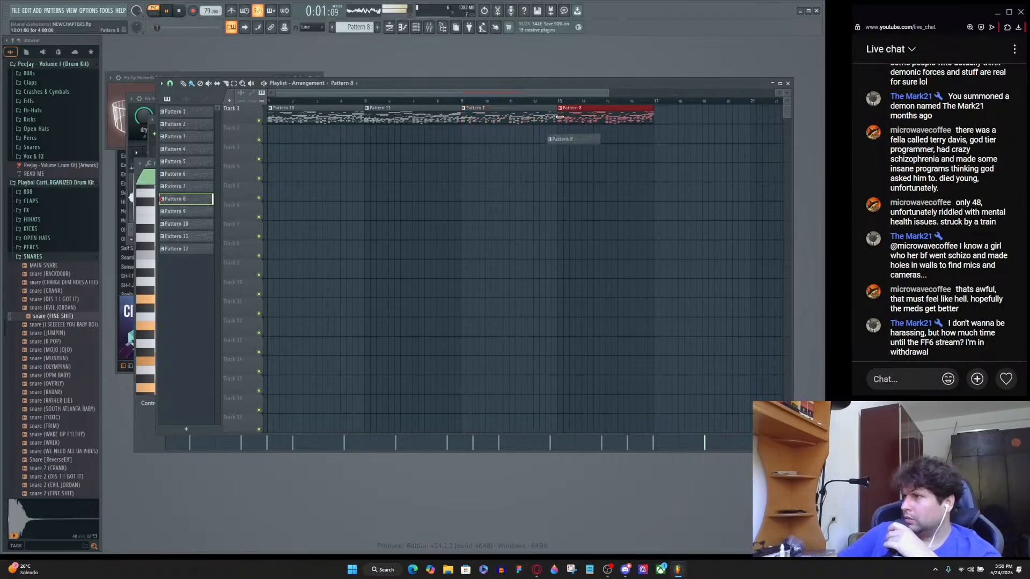
Play the whole arrangement in song mode, save the project and show the channel rack.
{"action": "left_click", "coordinate": [153, 12]}
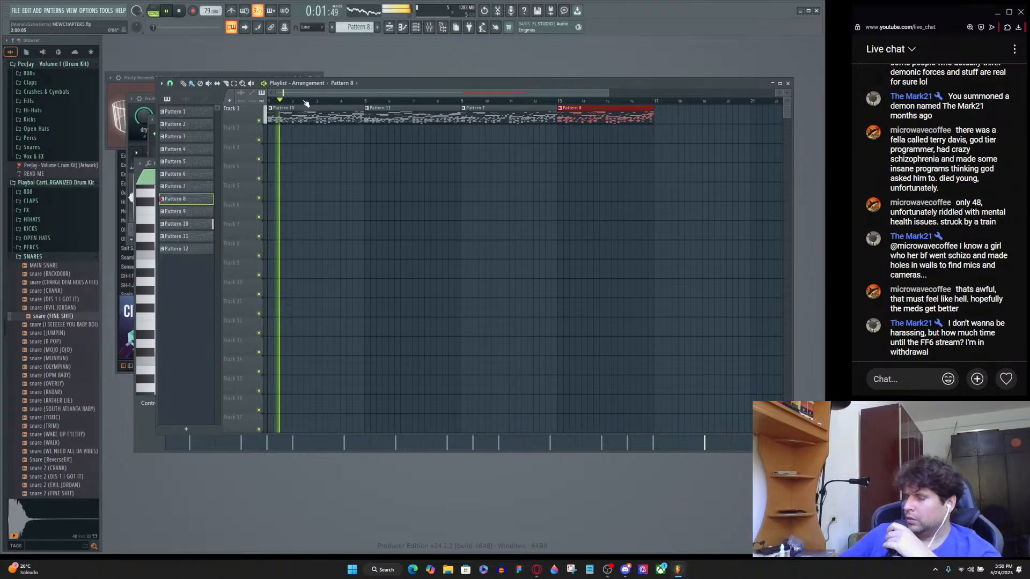
{"action": "key", "text": "ctrl+s"}
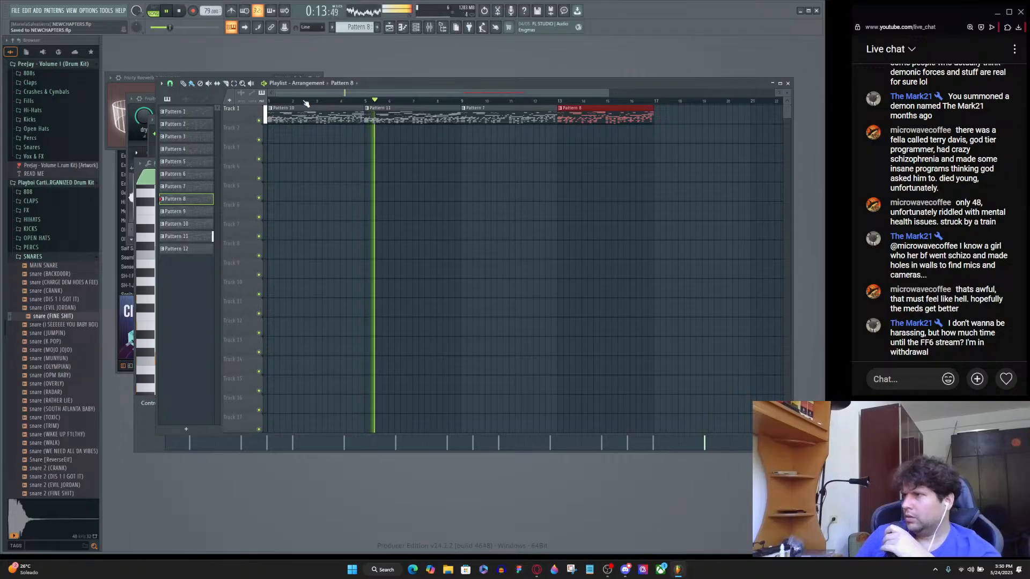
{"action": "key", "text": "F6"}
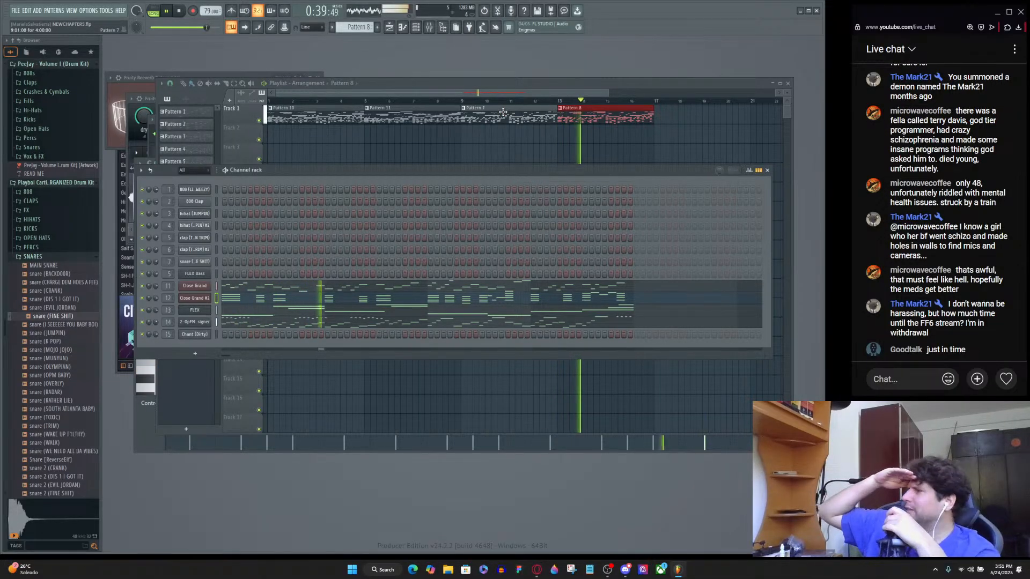
Send a long burst of heart reactions in the YouTube live chat.
{"action": "mouse_move", "coordinate": [1007, 380]}
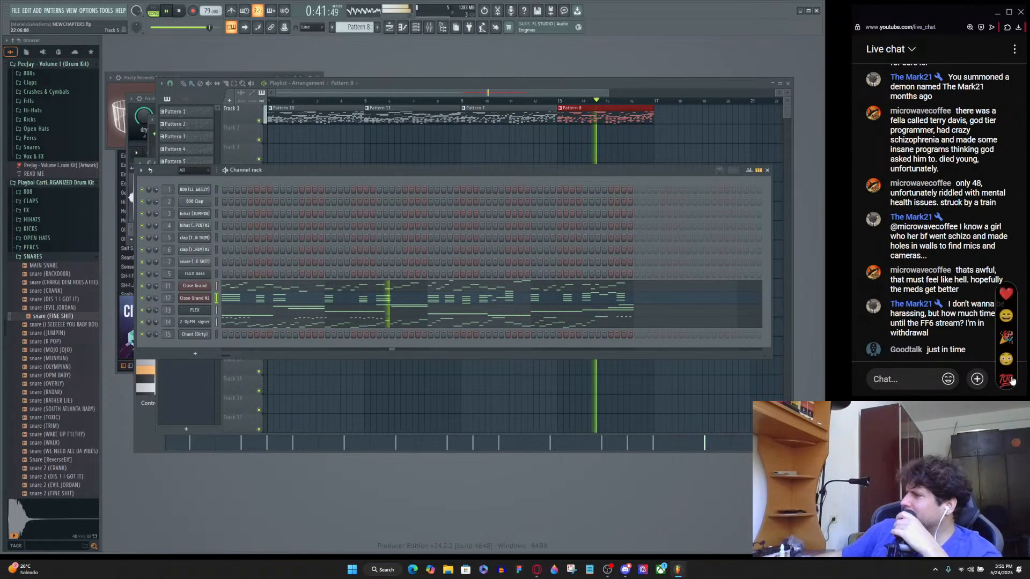
{"action": "left_click", "coordinate": [1005, 290]}
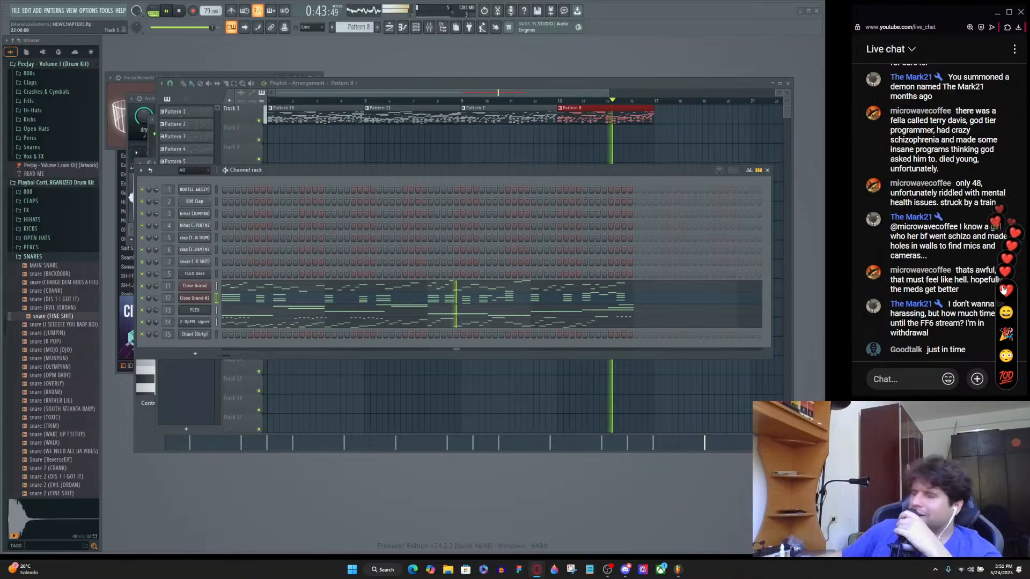
{"action": "left_click", "coordinate": [1004, 289]}
{"action": "left_click", "coordinate": [1004, 289]}
{"action": "left_click", "coordinate": [1004, 290]}
{"action": "left_click", "coordinate": [1005, 290]}
{"action": "left_click", "coordinate": [1004, 290]}
{"action": "left_click", "coordinate": [1004, 289]}
{"action": "left_click", "coordinate": [1005, 290]}
{"action": "left_click", "coordinate": [1005, 290]}
{"action": "left_click", "coordinate": [1004, 290]}
{"action": "left_click", "coordinate": [1004, 290]}
{"action": "left_click", "coordinate": [1004, 290]}
{"action": "left_click", "coordinate": [1004, 291]}
{"action": "left_click", "coordinate": [1002, 292]}
{"action": "left_click", "coordinate": [1003, 292]}
{"action": "left_click", "coordinate": [1002, 292]}
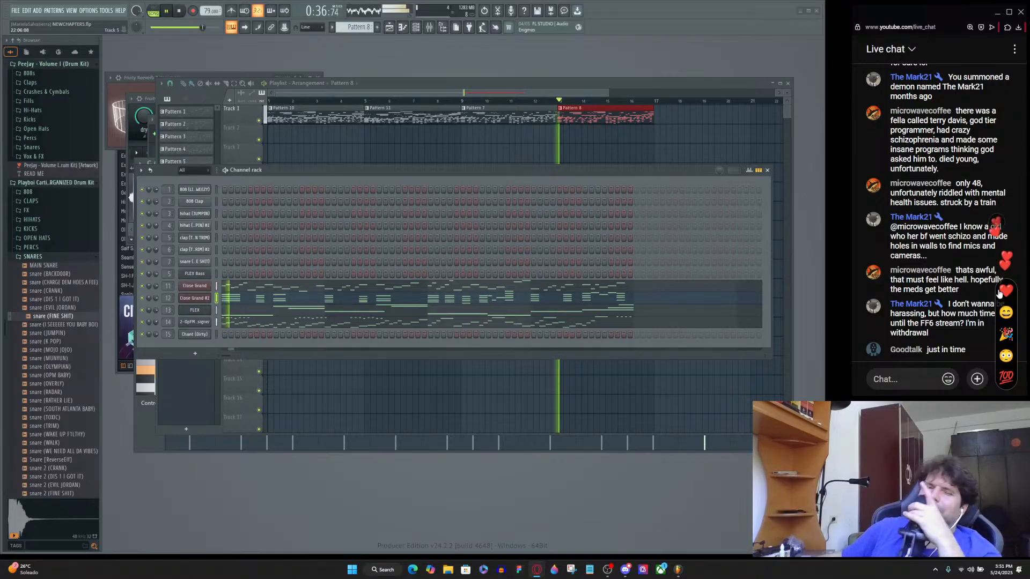
{"action": "left_click", "coordinate": [1006, 293]}
{"action": "left_click", "coordinate": [1006, 293]}
{"action": "left_click", "coordinate": [1006, 293]}
{"action": "left_click", "coordinate": [1006, 293]}
{"action": "left_click", "coordinate": [1006, 293]}
{"action": "left_click", "coordinate": [1006, 293]}
{"action": "left_click", "coordinate": [1006, 293]}
{"action": "left_click", "coordinate": [1006, 293]}
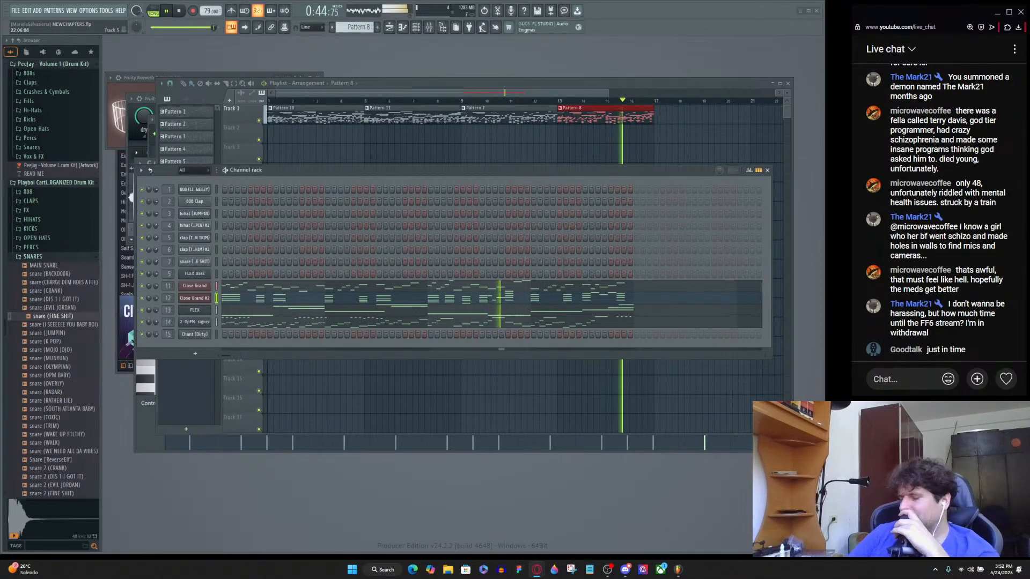
Return to FL Studio from the live chat and save the project.
{"action": "key", "text": "ctrl+s"}
{"action": "left_click_drag", "start_coordinate": [890, 12], "coordinate": [420, 62]}
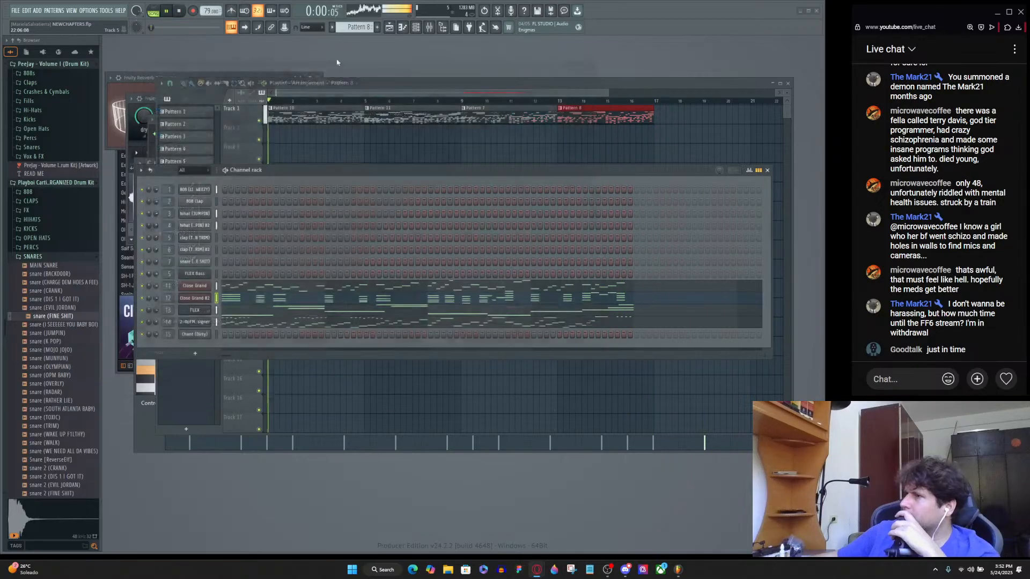
{"action": "left_click", "coordinate": [16, 11]}
{"action": "left_click", "coordinate": [33, 48]}
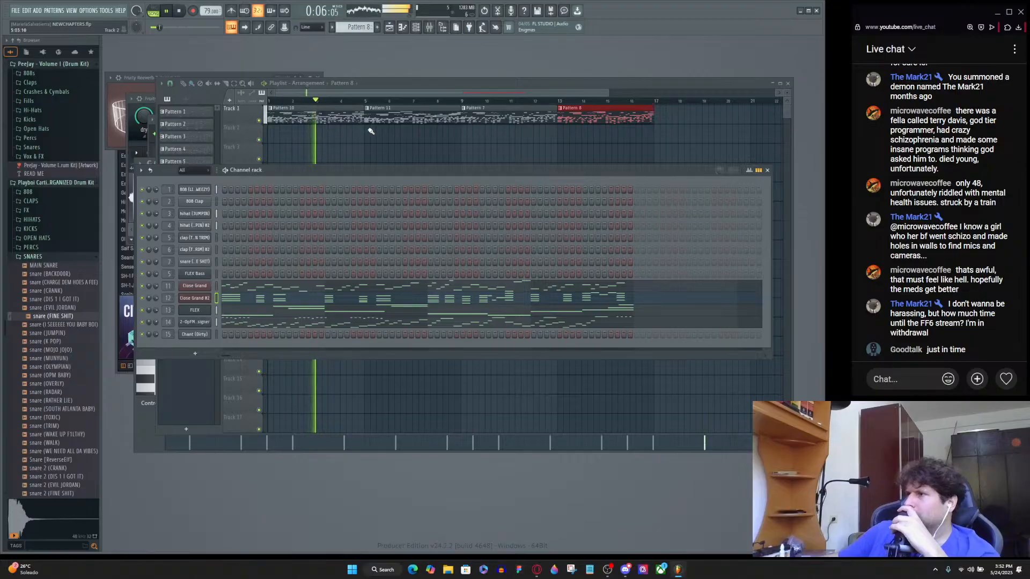
Clone Pattern 10 and move the copy down one place in the pattern list so it becomes Pattern 12.
{"action": "key", "text": "F6"}
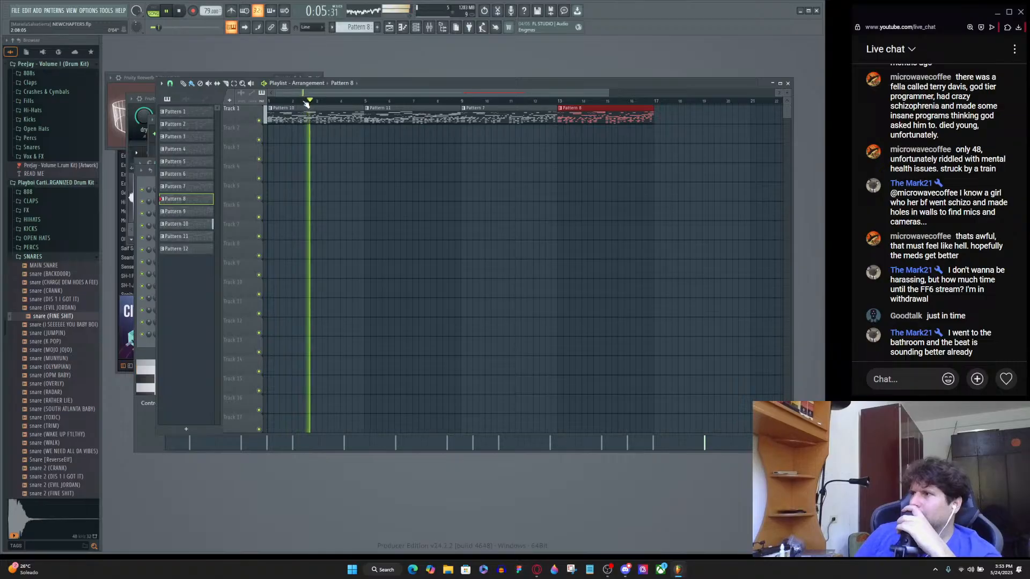
{"action": "right_click", "coordinate": [187, 225]}
{"action": "left_click", "coordinate": [199, 325]}
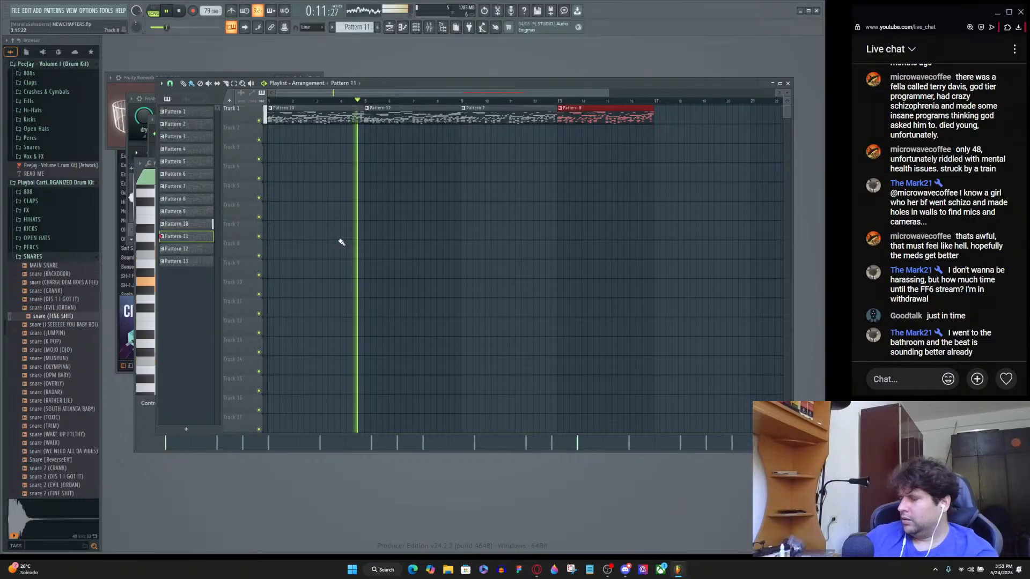
{"action": "key", "text": "ctrl+shift+Down"}
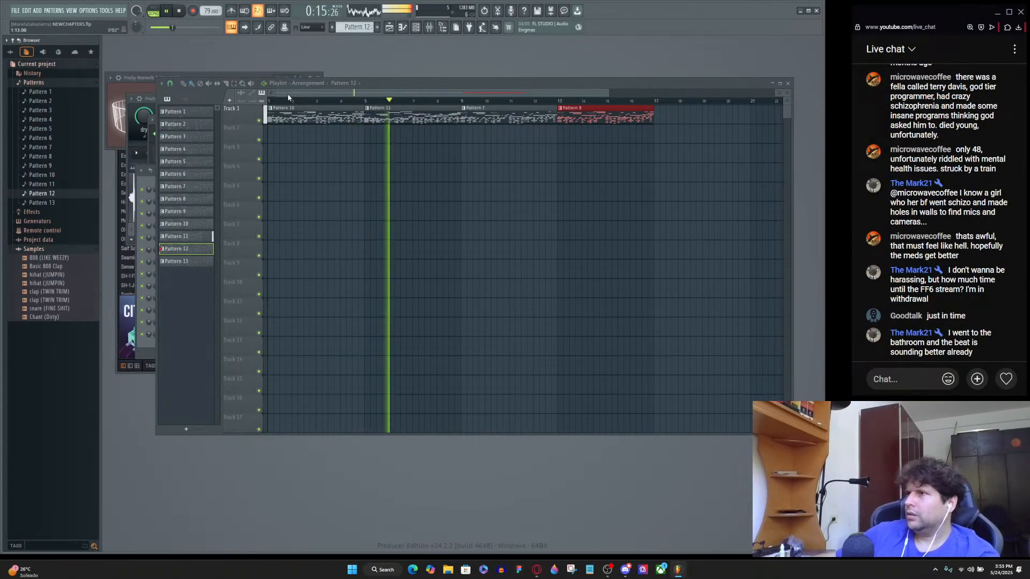
Show Pattern 12's channels and open the 2-OpFM Designer notes in the piano roll around bars 2 and 3.
{"action": "key", "text": "F6"}
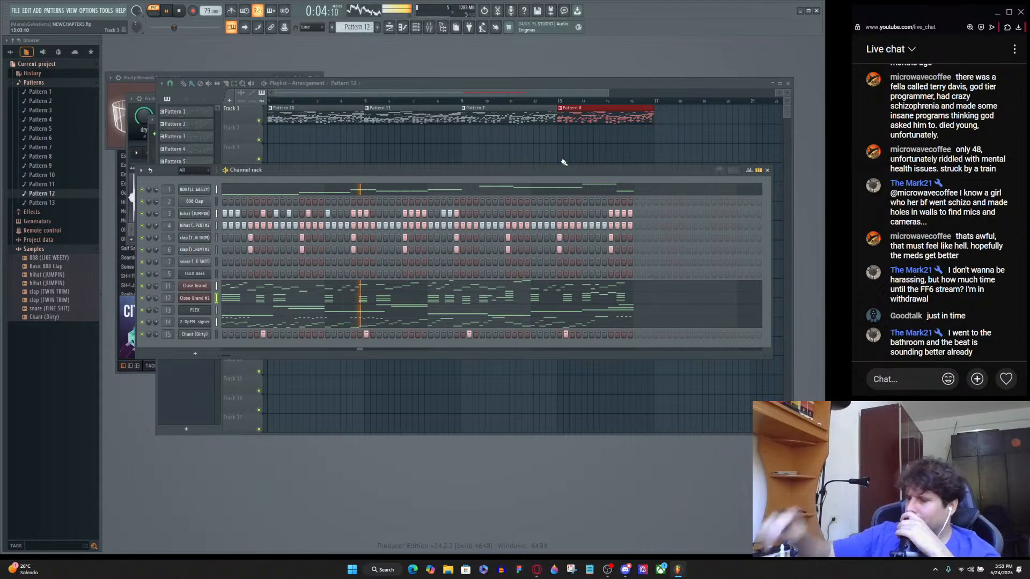
{"action": "key", "text": "F6"}
{"action": "key", "text": "F6"}
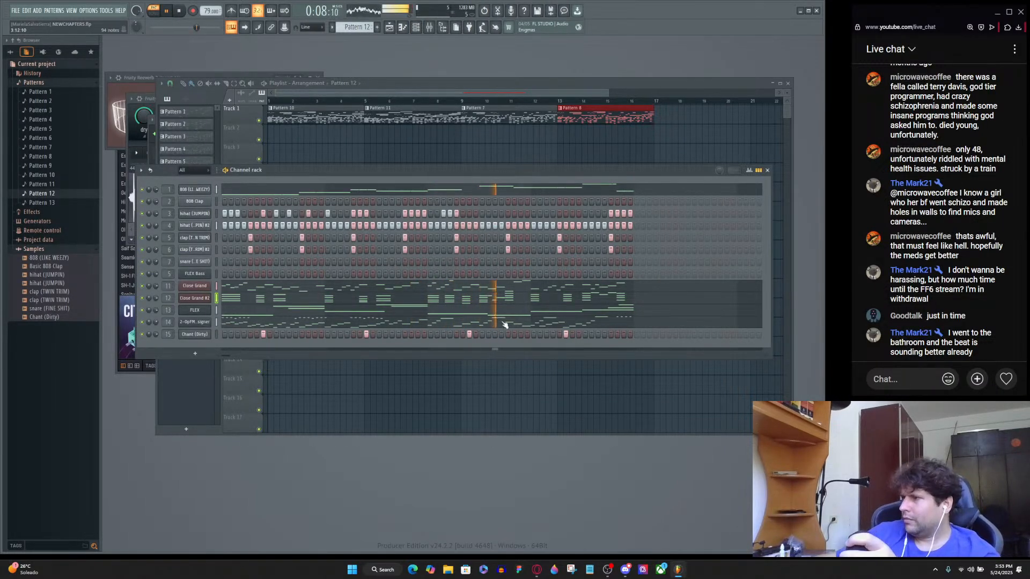
{"action": "left_click", "coordinate": [395, 320]}
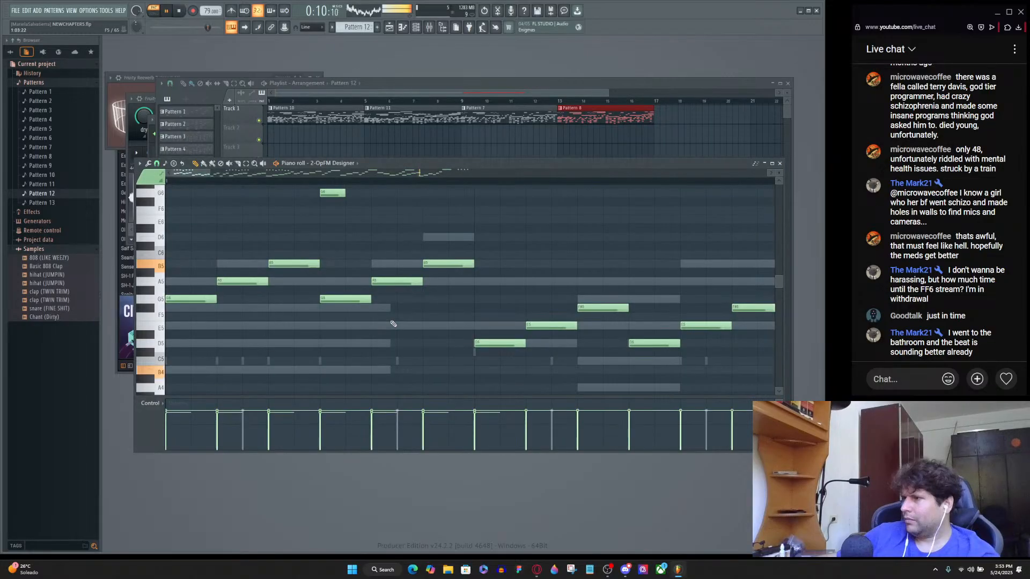
{"action": "scroll", "coordinate": [350, 302], "scroll_direction": "down", "scroll_amount": 4}
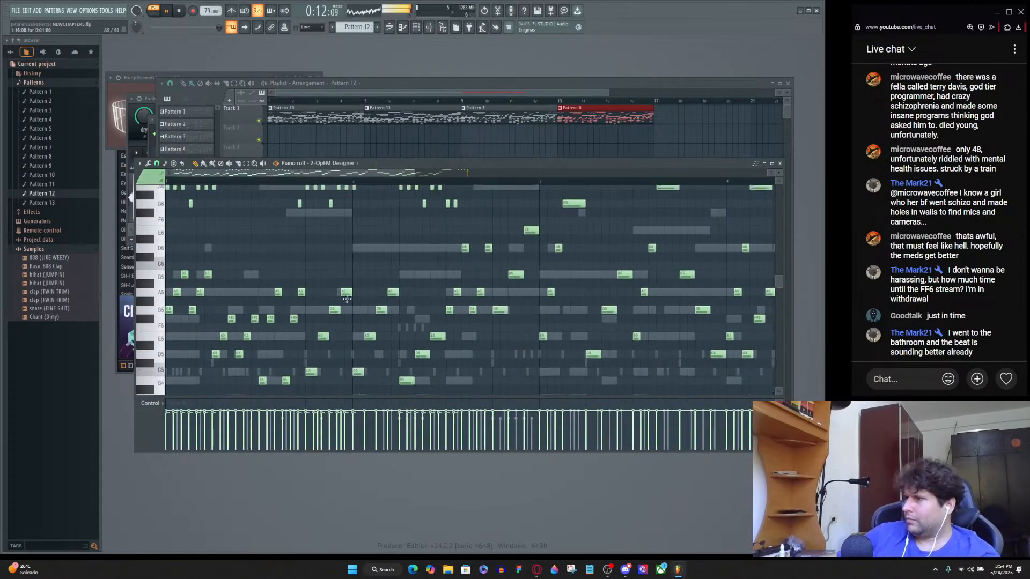
{"action": "scroll", "coordinate": [346, 301], "scroll_direction": "up", "scroll_amount": 2}
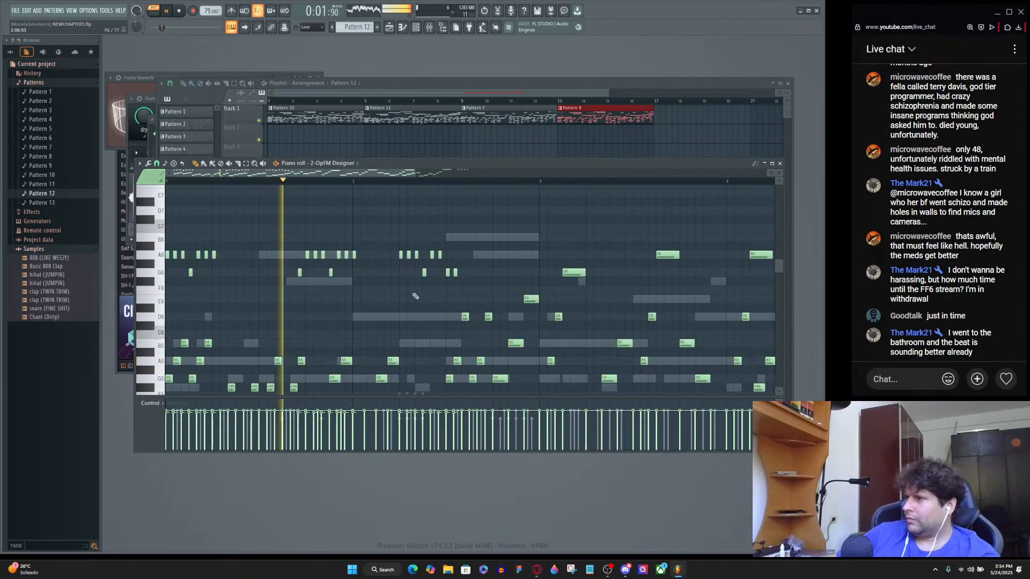
{"action": "scroll", "coordinate": [438, 261], "scroll_direction": "up", "scroll_amount": 2}
{"action": "scroll", "coordinate": [438, 261], "scroll_direction": "up", "scroll_amount": 3}
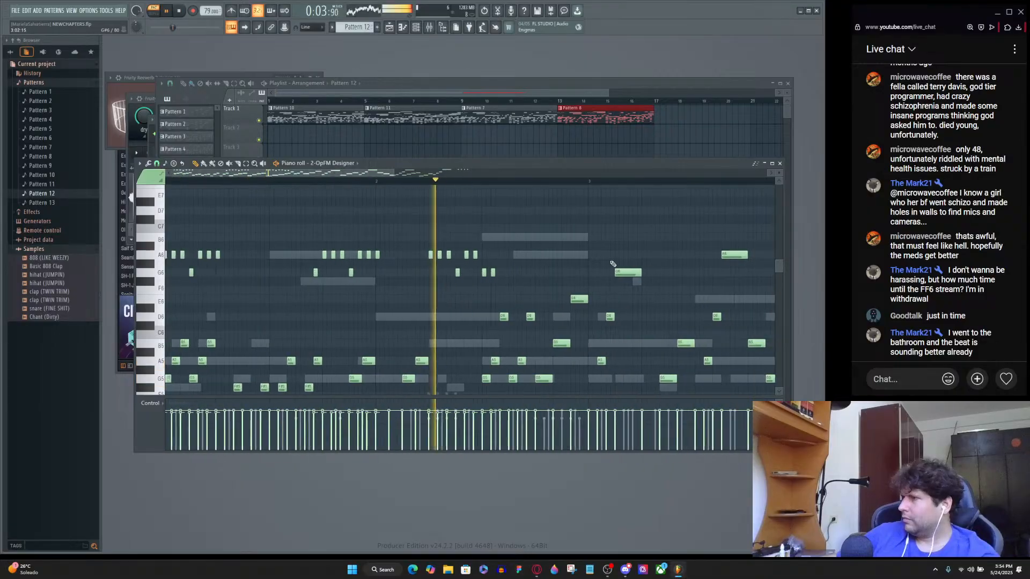
Draw five evenly spaced short E7 notes from the start of bar 3 in the 2-OpFM Designer part and listen to them.
{"action": "left_click_drag", "start_coordinate": [560, 230], "coordinate": [483, 230]}
{"action": "scroll", "coordinate": [509, 284], "scroll_direction": "up", "scroll_amount": 2}
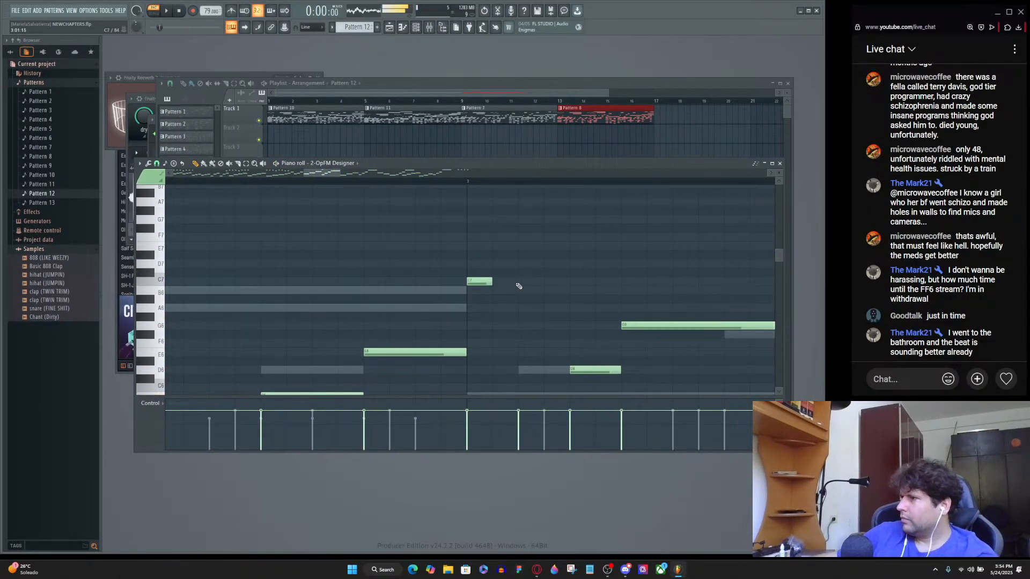
{"action": "left_click_drag", "start_coordinate": [607, 271], "coordinate": [473, 243]}
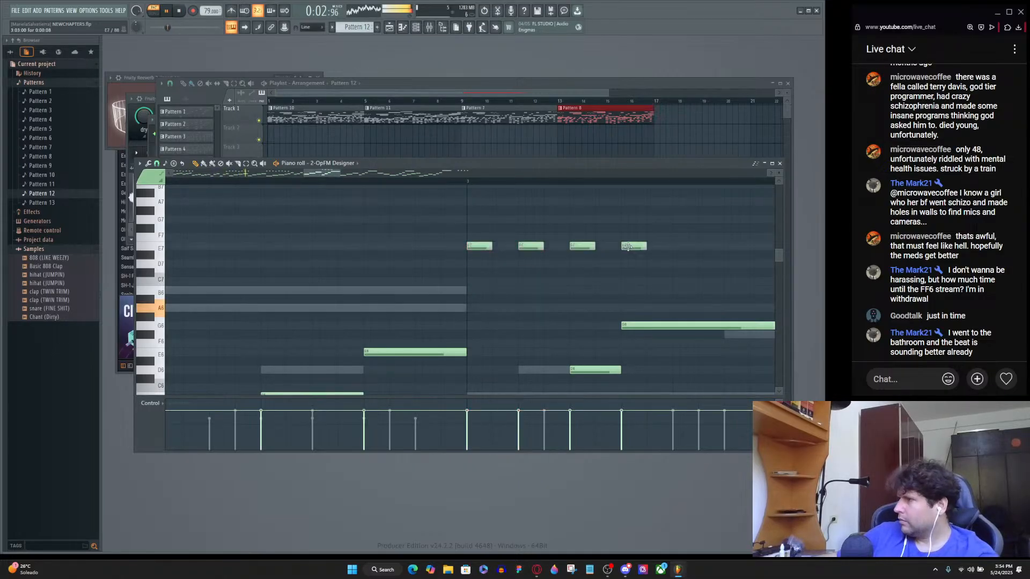
{"action": "left_click", "coordinate": [631, 249]}
{"action": "scroll", "coordinate": [596, 269], "scroll_direction": "down", "scroll_amount": 4}
{"action": "scroll", "coordinate": [611, 275], "scroll_direction": "up", "scroll_amount": 1}
{"action": "scroll", "coordinate": [584, 266], "scroll_direction": "up", "scroll_amount": 3}
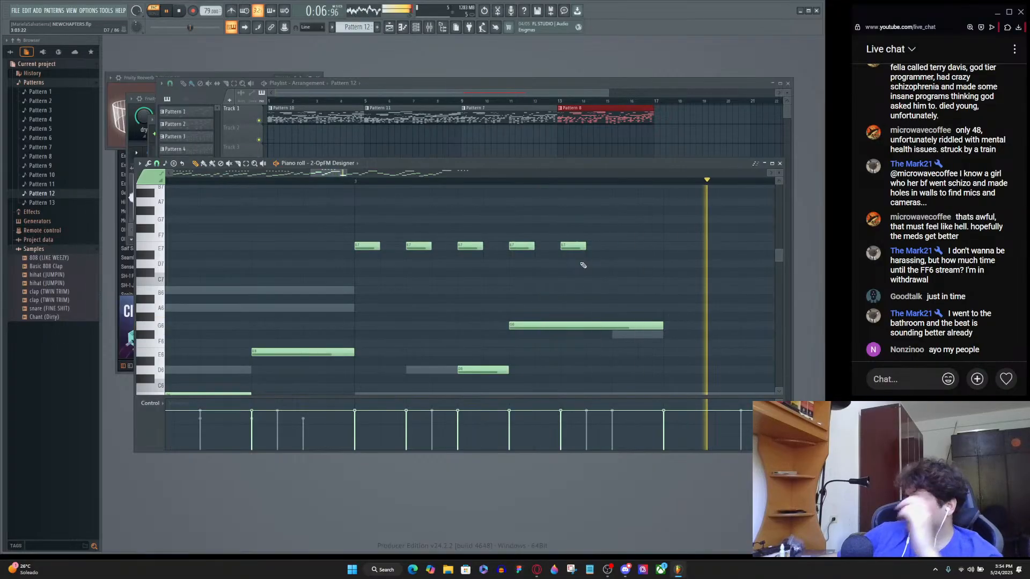
{"action": "scroll", "coordinate": [544, 272], "scroll_direction": "down", "scroll_amount": 5}
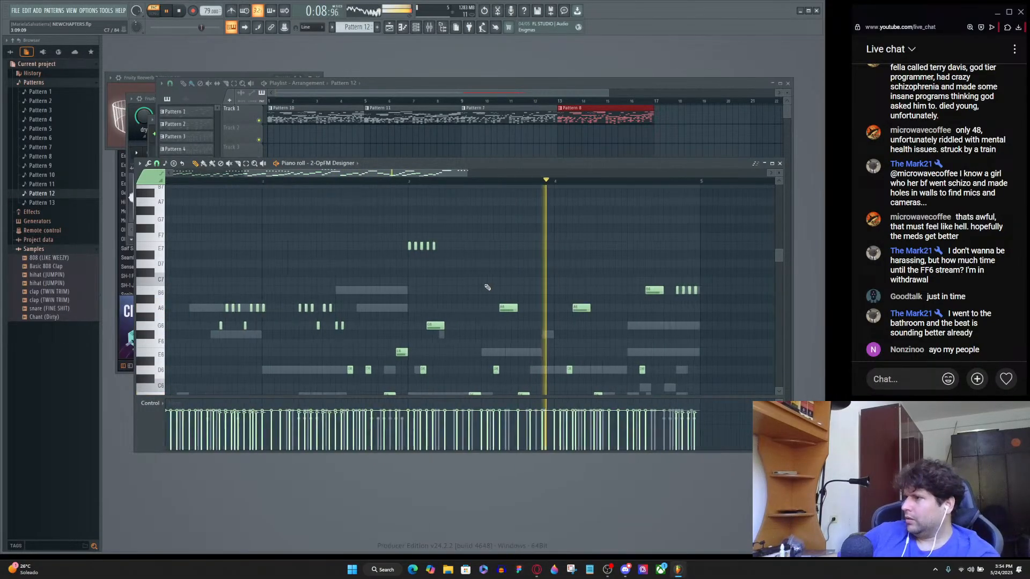
{"action": "key", "text": "space"}
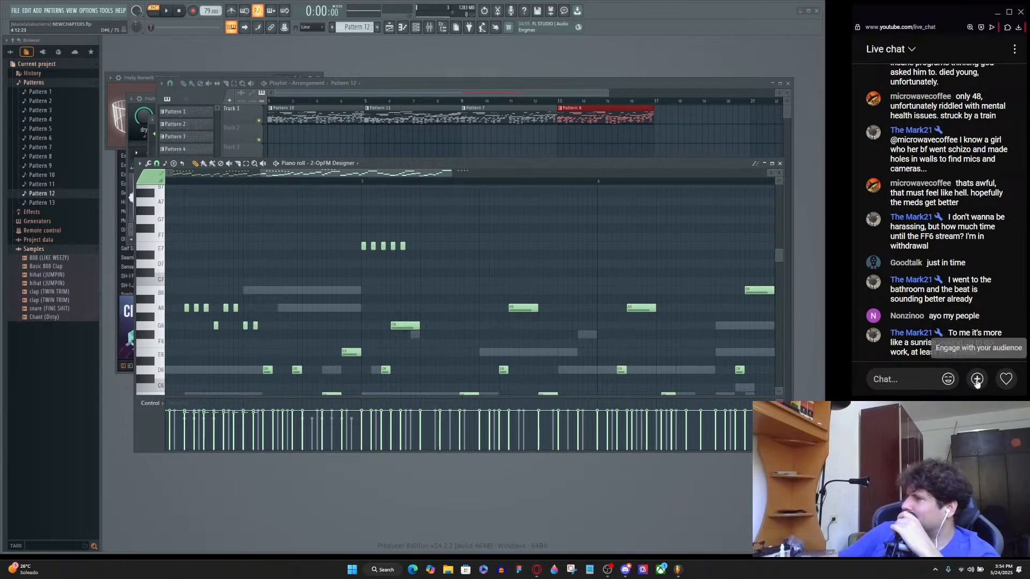
Play Pattern 12 again and add a sixth short E7 note to the end of the run in bar 3.
{"action": "mouse_move", "coordinate": [1011, 382]}
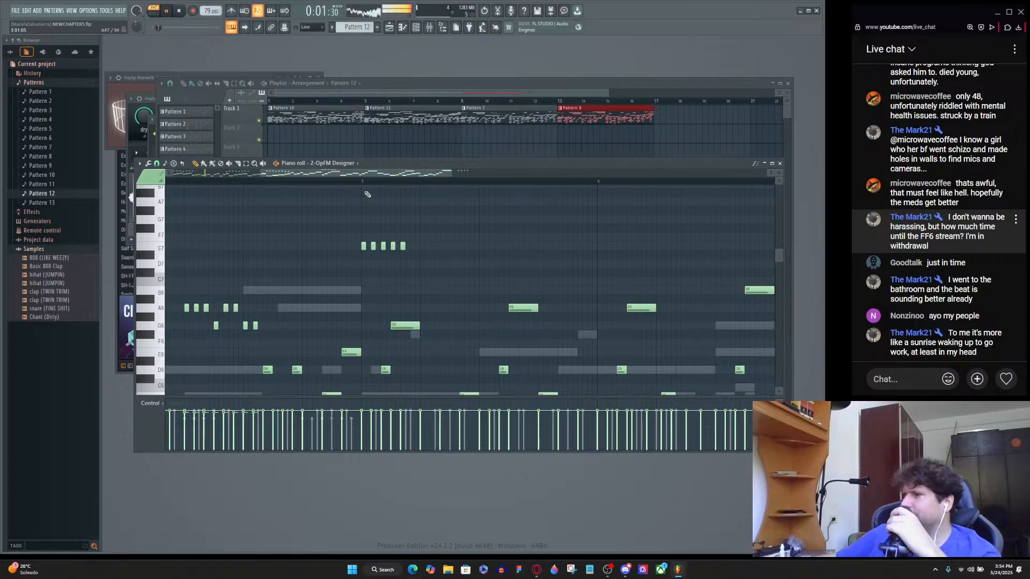
{"action": "scroll", "coordinate": [422, 324], "scroll_direction": "down", "scroll_amount": 1}
{"action": "scroll", "coordinate": [412, 333], "scroll_direction": "up", "scroll_amount": 2}
{"action": "scroll", "coordinate": [406, 345], "scroll_direction": "up", "scroll_amount": 3}
{"action": "scroll", "coordinate": [406, 345], "scroll_direction": "up", "scroll_amount": 3}
{"action": "scroll", "coordinate": [358, 341], "scroll_direction": "down", "scroll_amount": 4}
{"action": "scroll", "coordinate": [376, 336], "scroll_direction": "up", "scroll_amount": 1}
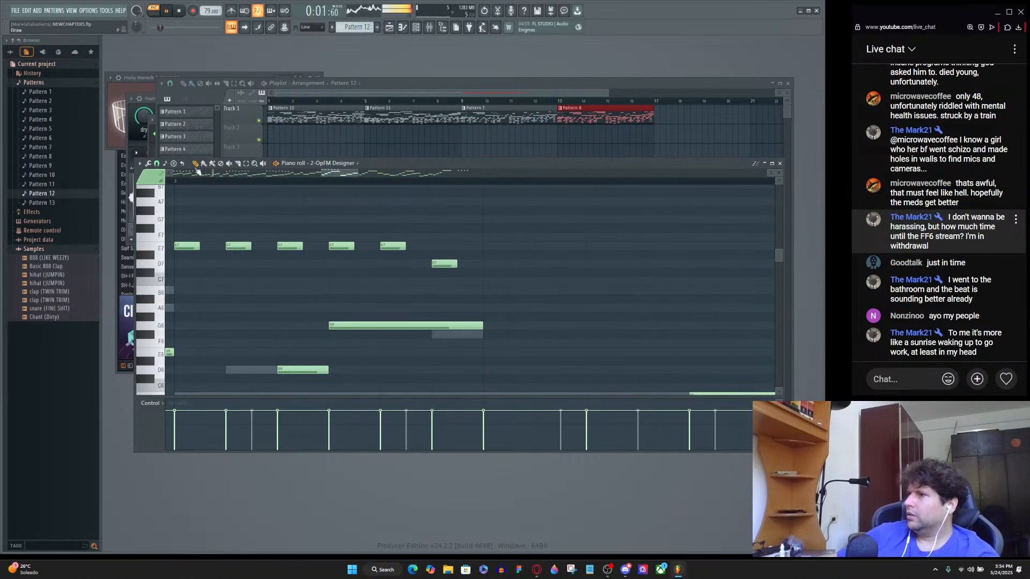
{"action": "left_click_drag", "start_coordinate": [443, 259], "coordinate": [443, 245]}
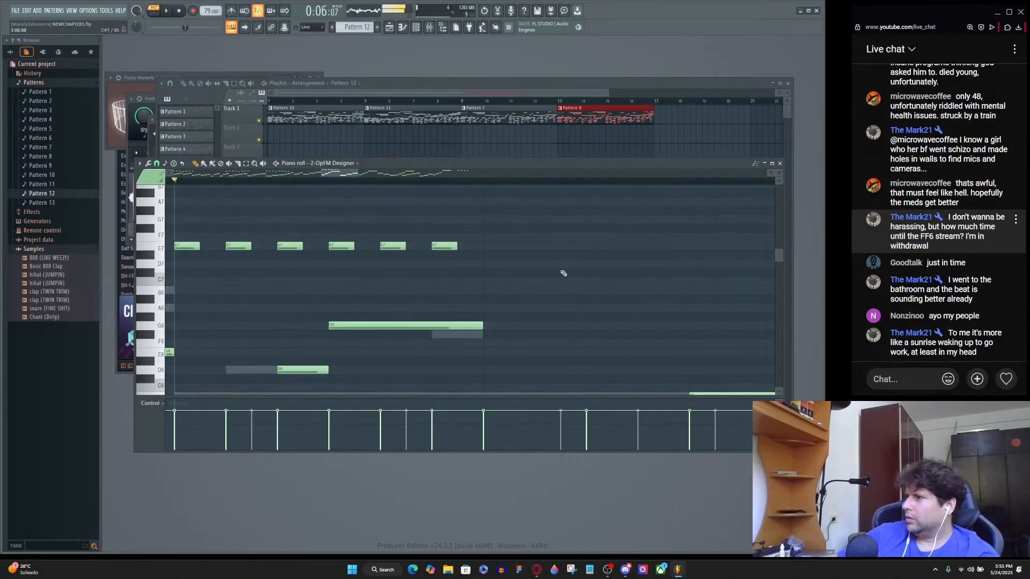
Add four short D7 notes after the E7 run in bar 3 while playing the pattern.
{"action": "left_click", "coordinate": [651, 264]}
{"action": "scroll", "coordinate": [660, 275], "scroll_direction": "down", "scroll_amount": 1}
{"action": "scroll", "coordinate": [660, 275], "scroll_direction": "down", "scroll_amount": 4}
{"action": "scroll", "coordinate": [663, 278], "scroll_direction": "up", "scroll_amount": 4}
{"action": "key", "text": "space"}
{"action": "key", "text": "space"}
{"action": "left_click", "coordinate": [677, 265]}
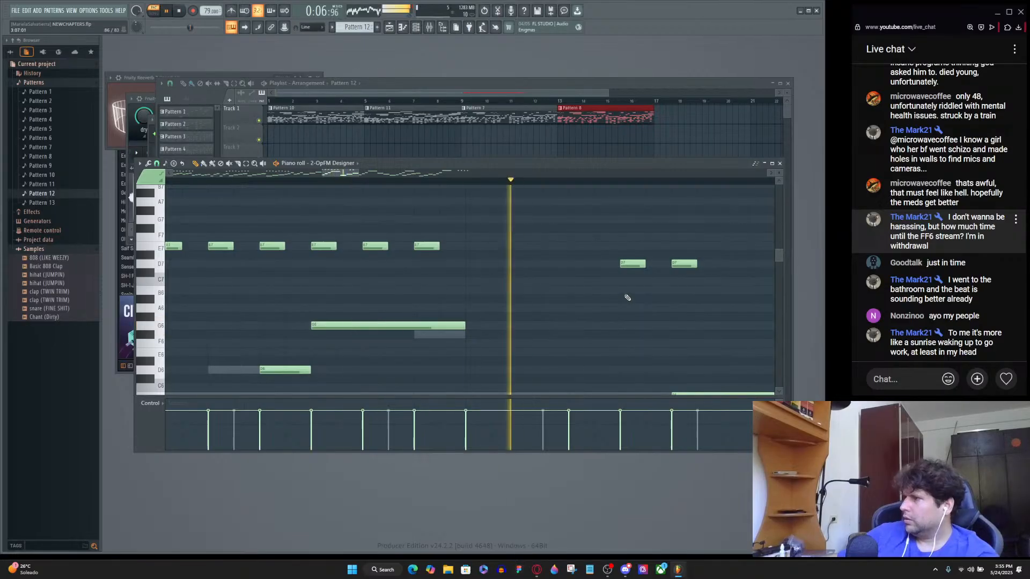
{"action": "scroll", "coordinate": [671, 275], "scroll_direction": "down", "scroll_amount": 5}
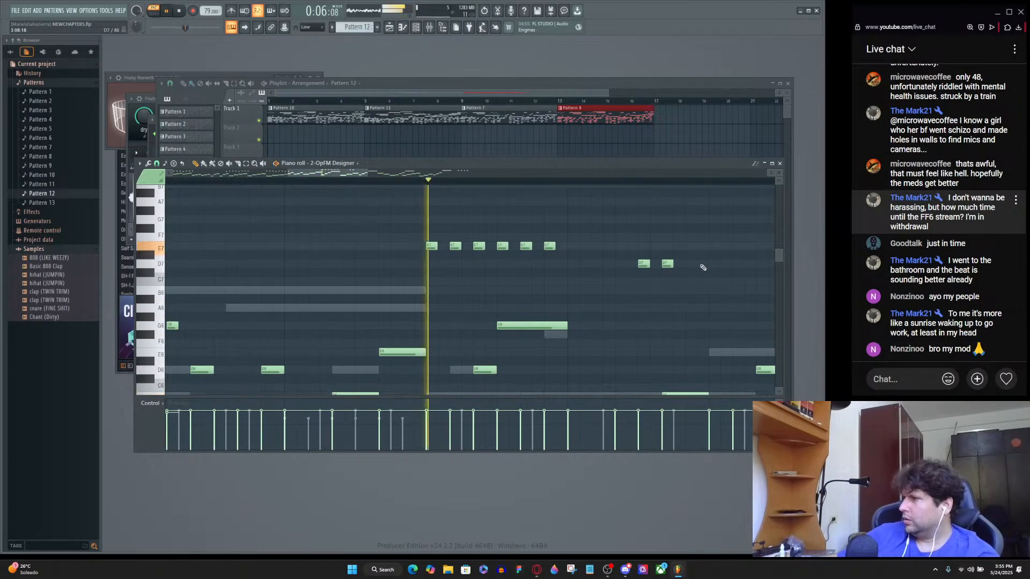
{"action": "scroll", "coordinate": [640, 268], "scroll_direction": "up", "scroll_amount": 5}
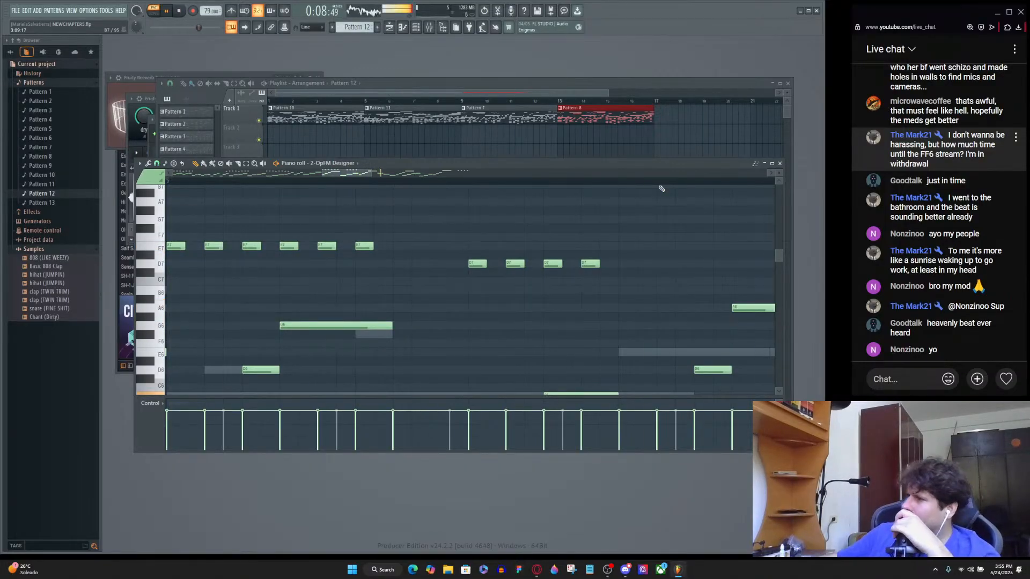
Continue the short D7 notes in pairs to the end of bar 3 and place a short E7 at the start of bar 4.
{"action": "key", "text": "space"}
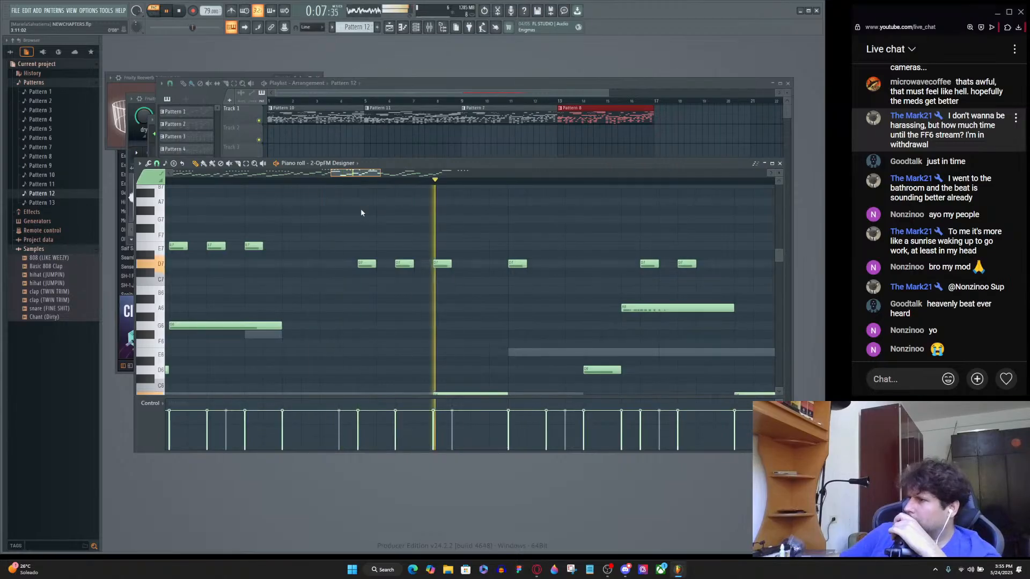
{"action": "left_click", "coordinate": [421, 264]}
{"action": "left_click", "coordinate": [456, 264]}
{"action": "left_click", "coordinate": [228, 180]}
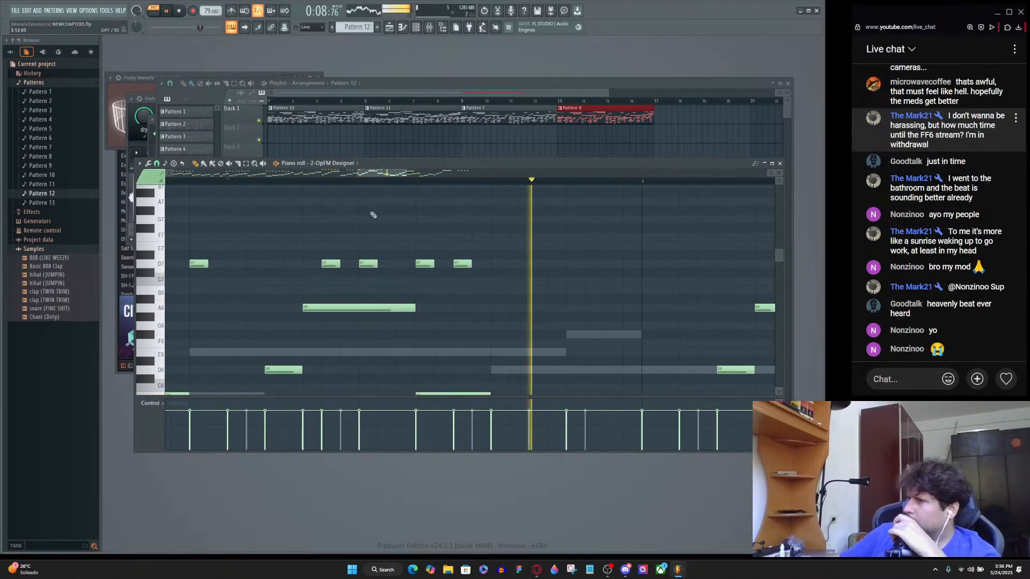
{"action": "left_click", "coordinate": [595, 264]}
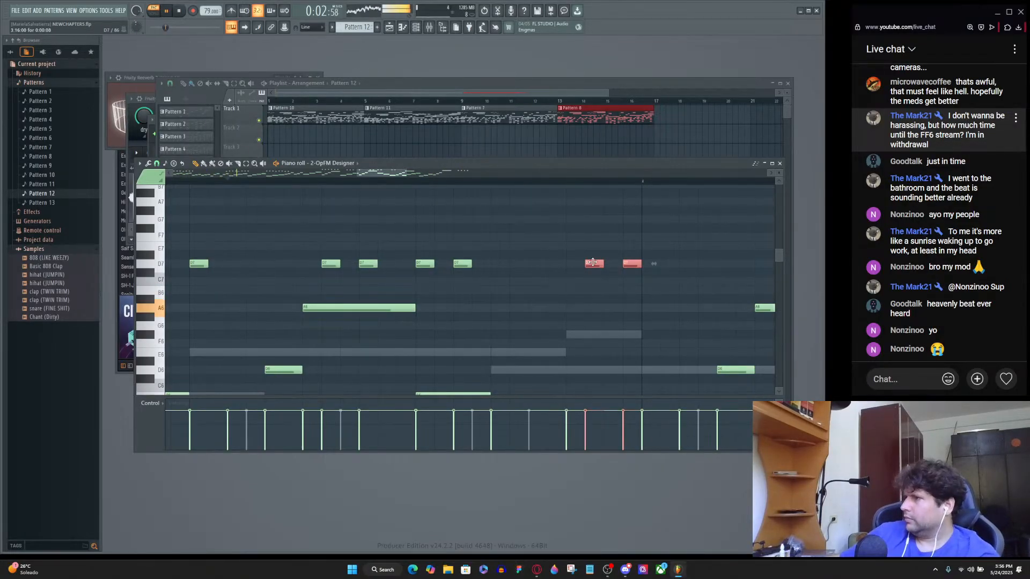
{"action": "key", "text": "space"}
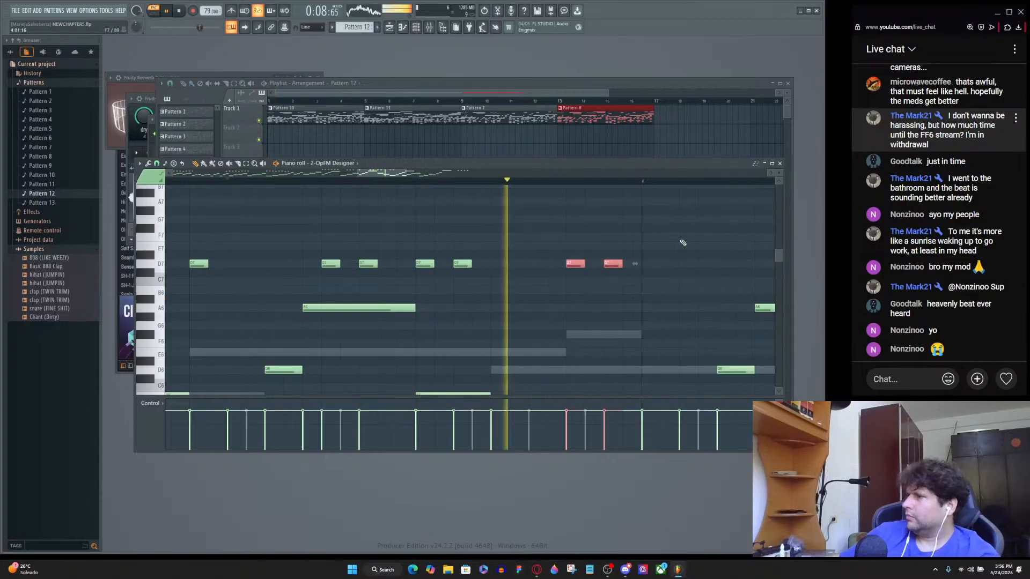
{"action": "left_click", "coordinate": [651, 245]}
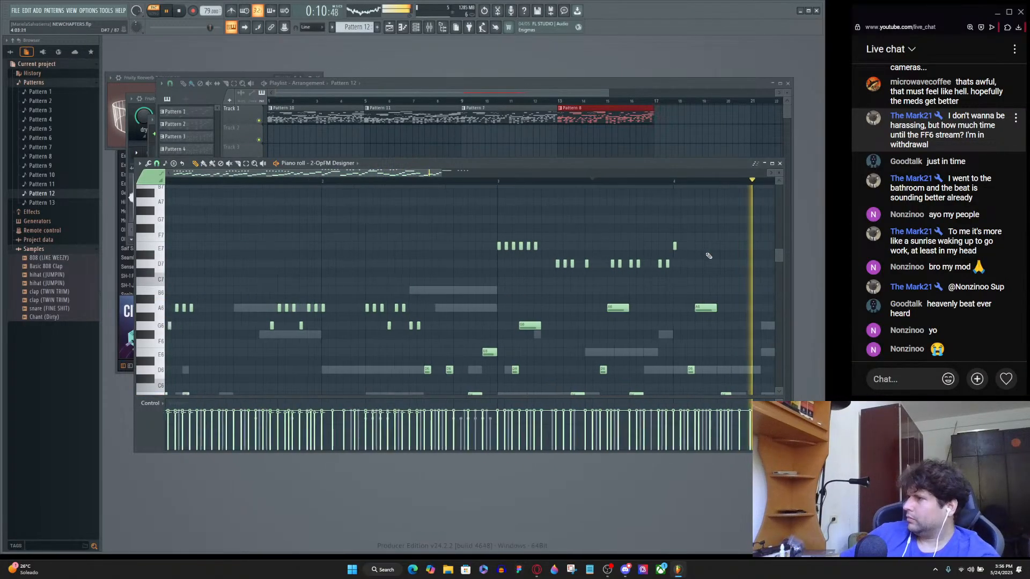
Select the last four short notes at the end of bar 4 and raise them to F#7.
{"action": "scroll", "coordinate": [652, 277], "scroll_direction": "up", "scroll_amount": 4}
{"action": "left_click_drag", "start_coordinate": [630, 251], "coordinate": [701, 304]}
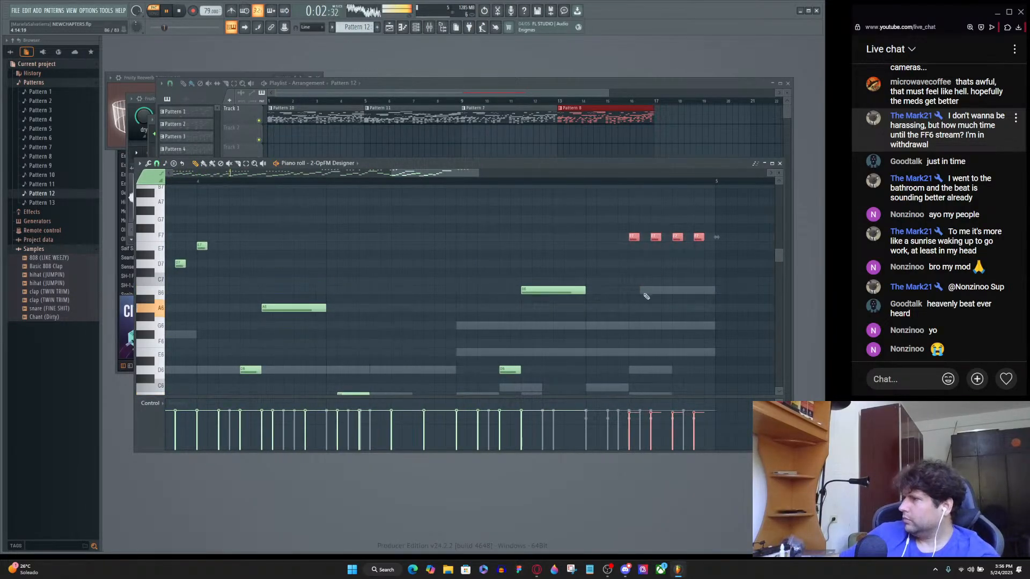
{"action": "scroll", "coordinate": [525, 271], "scroll_direction": "down", "scroll_amount": 3}
{"action": "scroll", "coordinate": [569, 230], "scroll_direction": "up", "scroll_amount": 4}
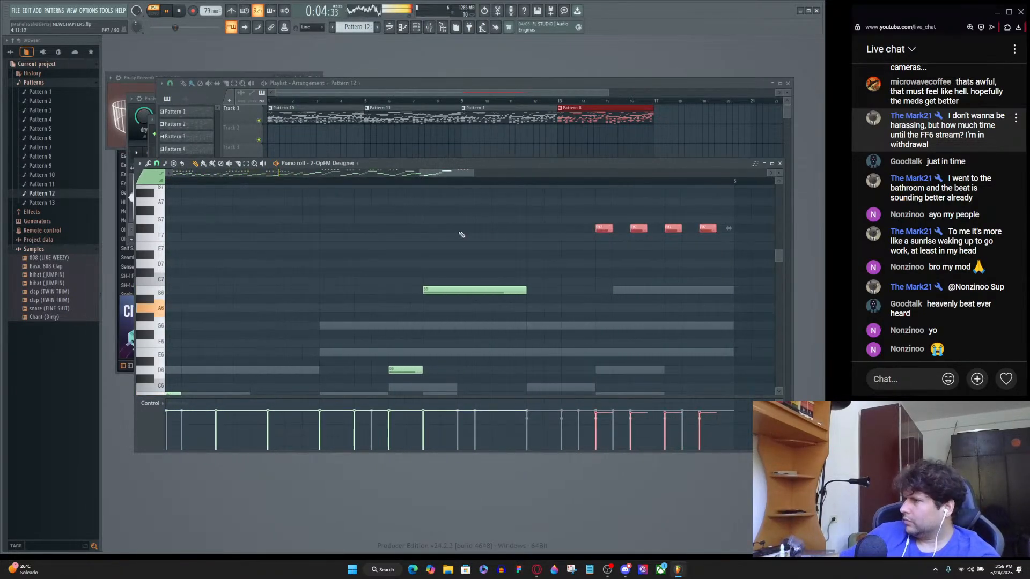
Add more short E7 notes in bar 4 and arrange the three notes evenly from the start of the bar.
{"action": "scroll", "coordinate": [488, 235], "scroll_direction": "down", "scroll_amount": 4}
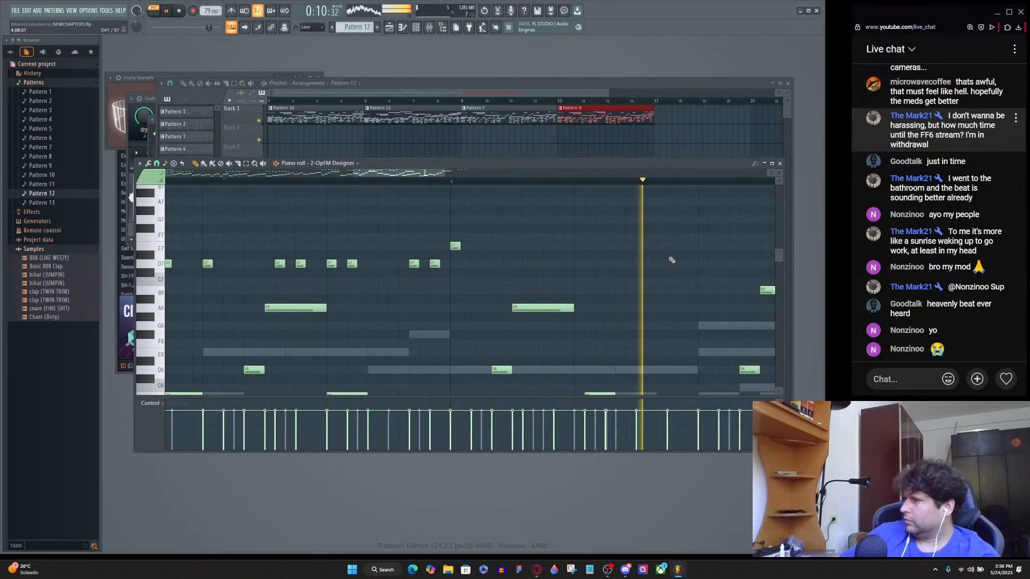
{"action": "left_click_drag", "start_coordinate": [453, 234], "coordinate": [490, 268]}
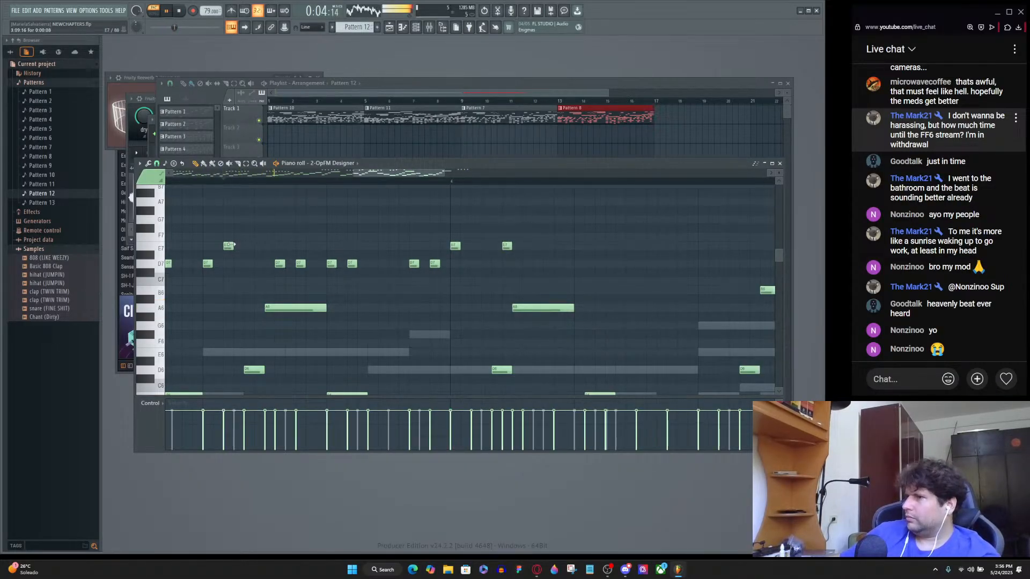
{"action": "scroll", "coordinate": [486, 268], "scroll_direction": "up", "scroll_amount": 2}
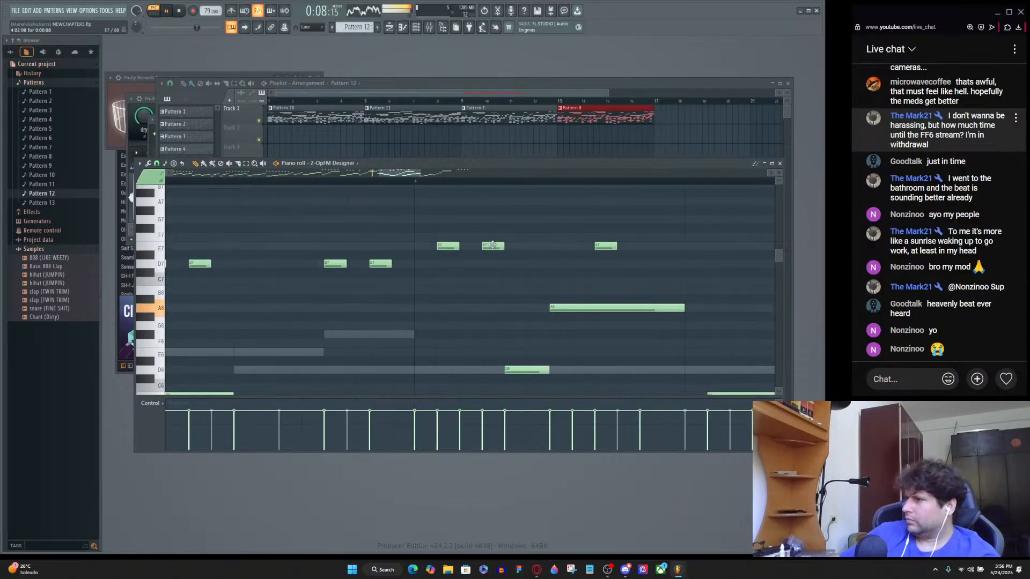
{"action": "left_click_drag", "start_coordinate": [607, 246], "coordinate": [542, 246]}
{"action": "left_click_drag", "start_coordinate": [443, 228], "coordinate": [419, 246]}
Copy the eight short A6 and G6 notes in bar 2 to just after themselves, two semitones higher, and play from bar 2.
{"action": "scroll", "coordinate": [344, 258], "scroll_direction": "down", "scroll_amount": 5}
{"action": "scroll", "coordinate": [257, 281], "scroll_direction": "down", "scroll_amount": 3}
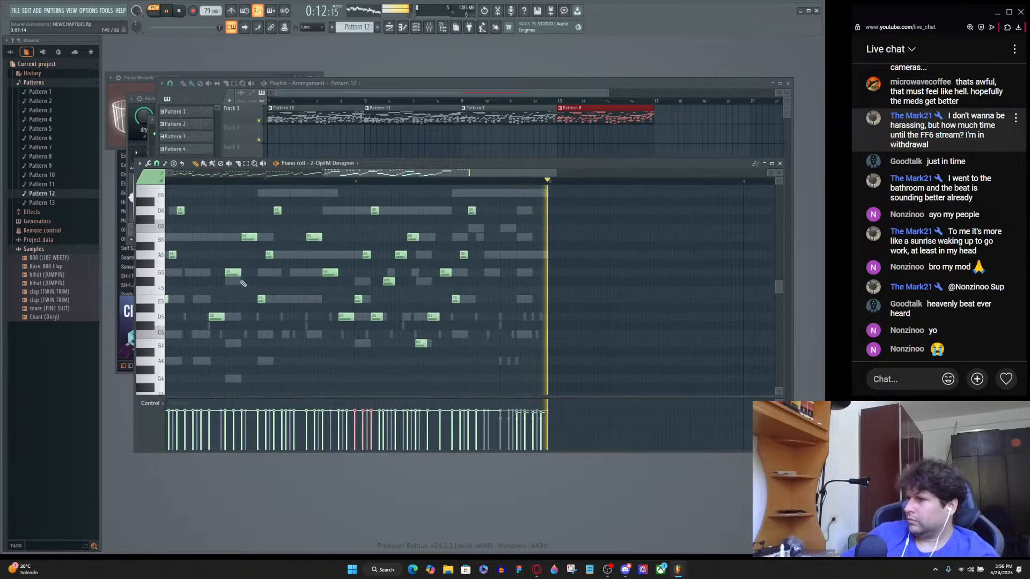
{"action": "scroll", "coordinate": [243, 283], "scroll_direction": "down", "scroll_amount": 3}
{"action": "scroll", "coordinate": [231, 287], "scroll_direction": "up", "scroll_amount": 5}
{"action": "scroll", "coordinate": [227, 287], "scroll_direction": "up", "scroll_amount": 5}
{"action": "scroll", "coordinate": [444, 278], "scroll_direction": "down", "scroll_amount": 1}
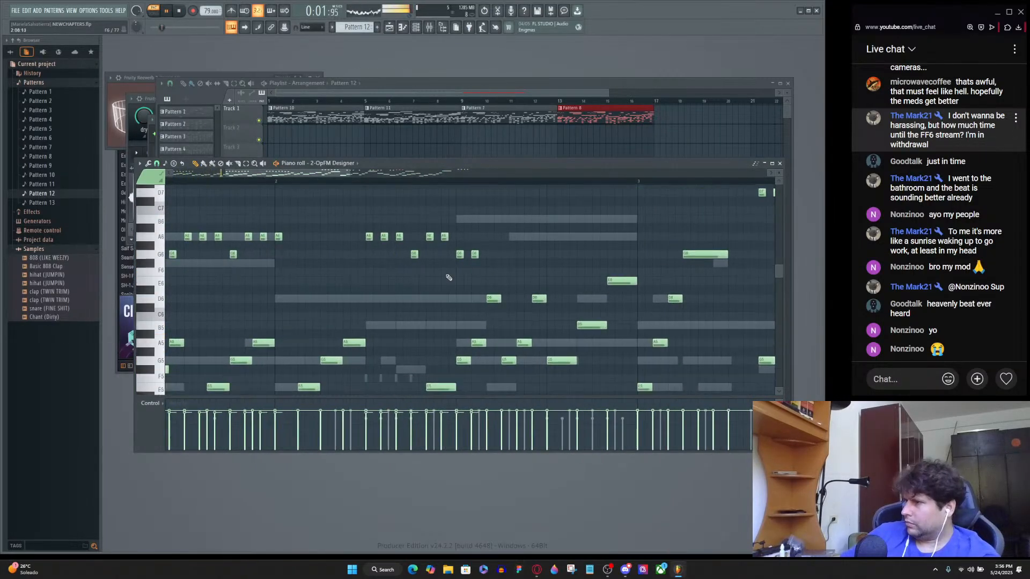
{"action": "scroll", "coordinate": [440, 276], "scroll_direction": "up", "scroll_amount": 3}
{"action": "left_click_drag", "start_coordinate": [366, 278], "coordinate": [500, 330]}
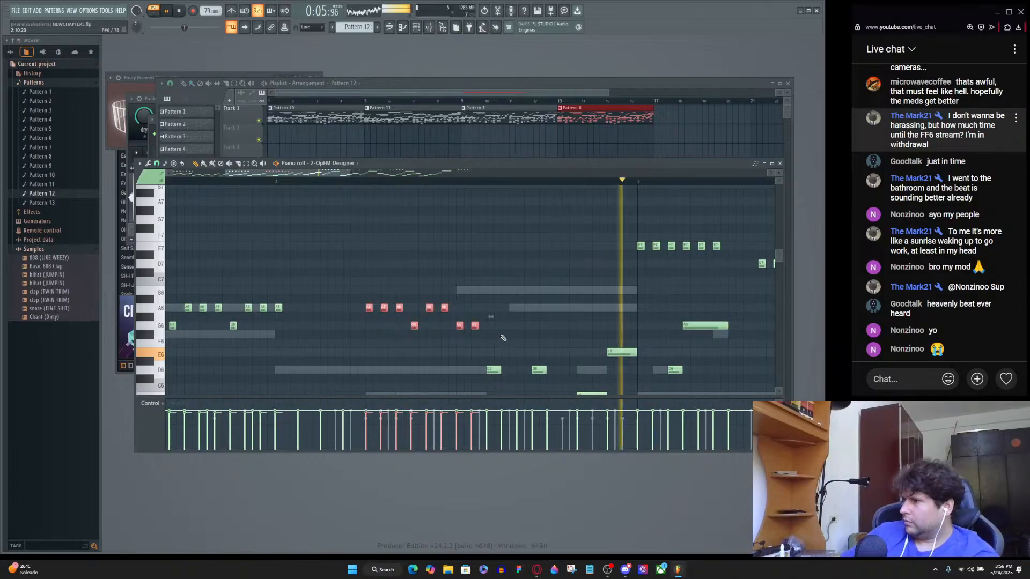
{"action": "left_click_drag", "start_coordinate": [370, 304], "coordinate": [500, 289]}
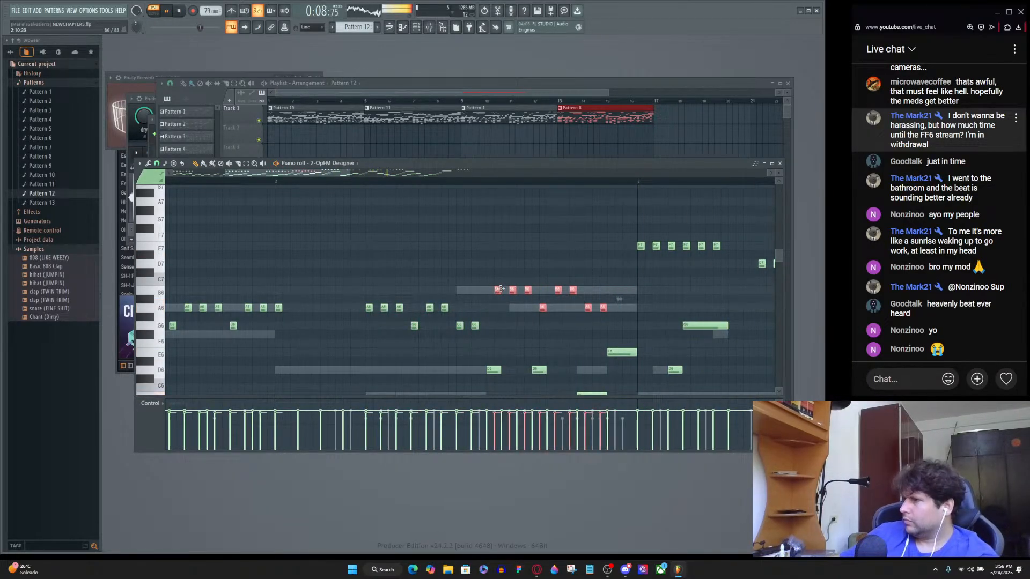
{"action": "left_click", "coordinate": [304, 182]}
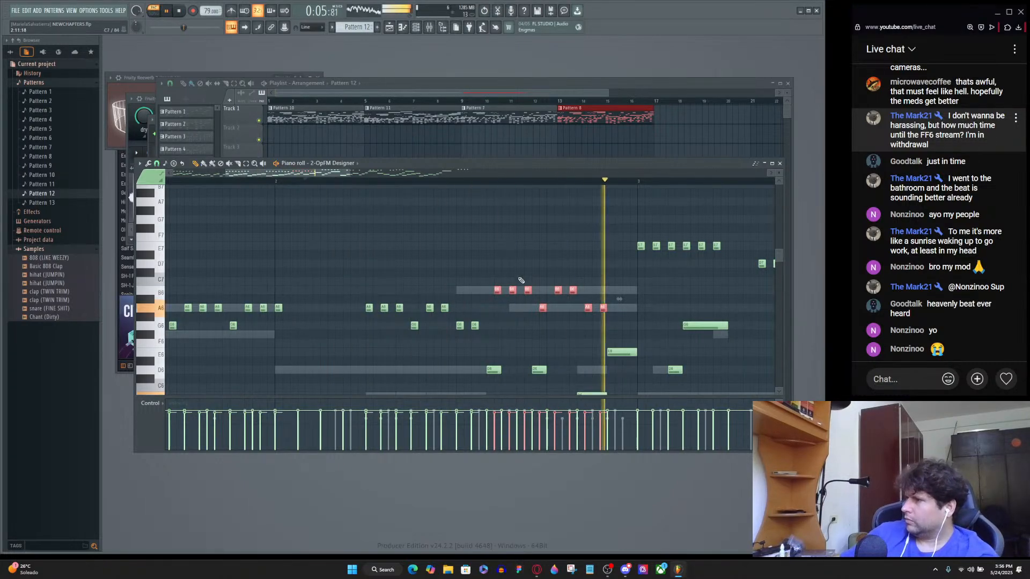
Shift the eight selected B6 and A6 notes in bar 2 slightly earlier so they follow the G6 notes evenly, and replay the passage.
{"action": "left_click_drag", "start_coordinate": [497, 290], "coordinate": [512, 292]}
{"action": "key", "text": "space"}
{"action": "key", "text": "space"}
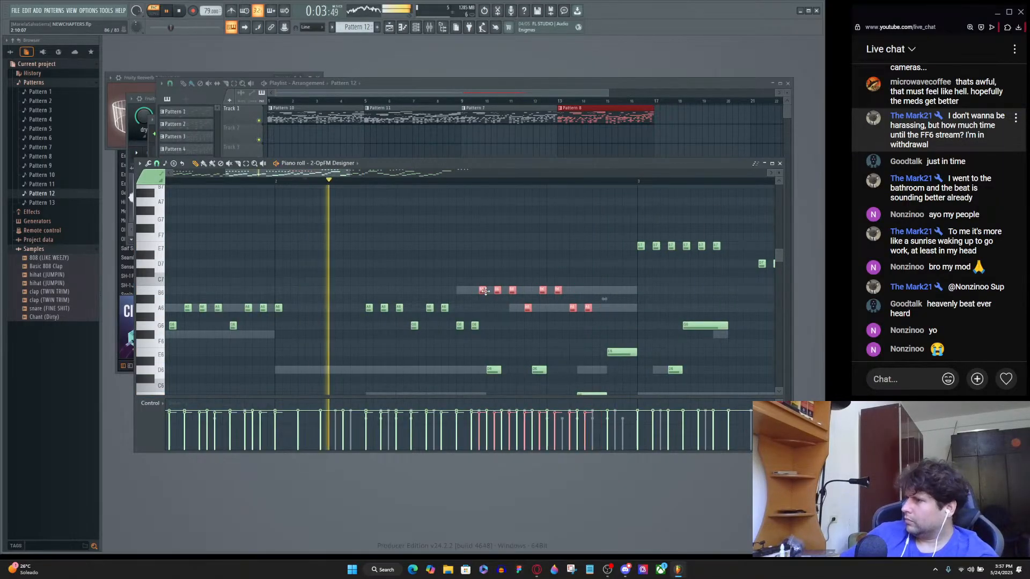
{"action": "scroll", "coordinate": [501, 289], "scroll_direction": "up", "scroll_amount": 3}
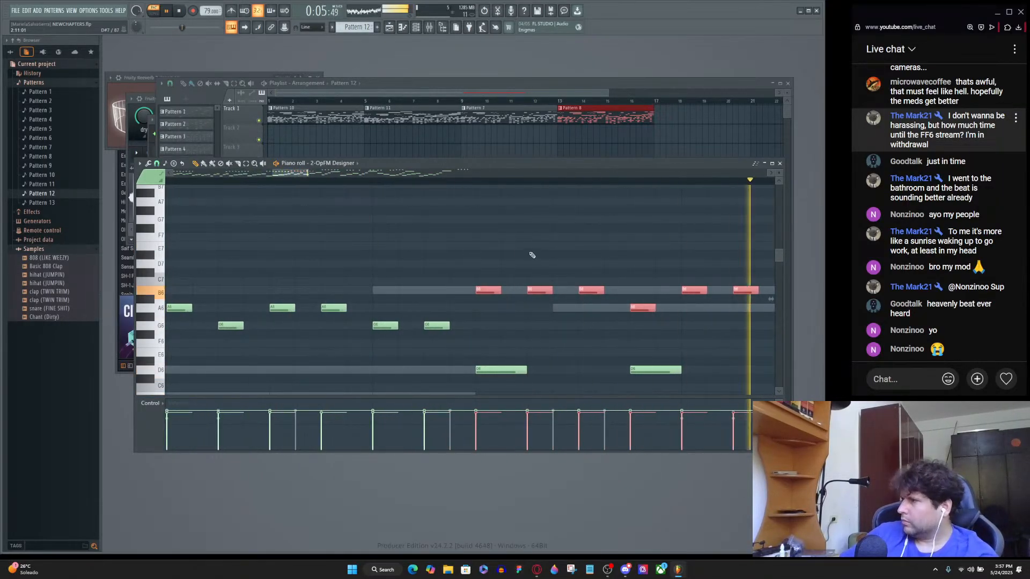
{"action": "scroll", "coordinate": [531, 255], "scroll_direction": "down", "scroll_amount": 4}
{"action": "scroll", "coordinate": [450, 245], "scroll_direction": "down", "scroll_amount": 2}
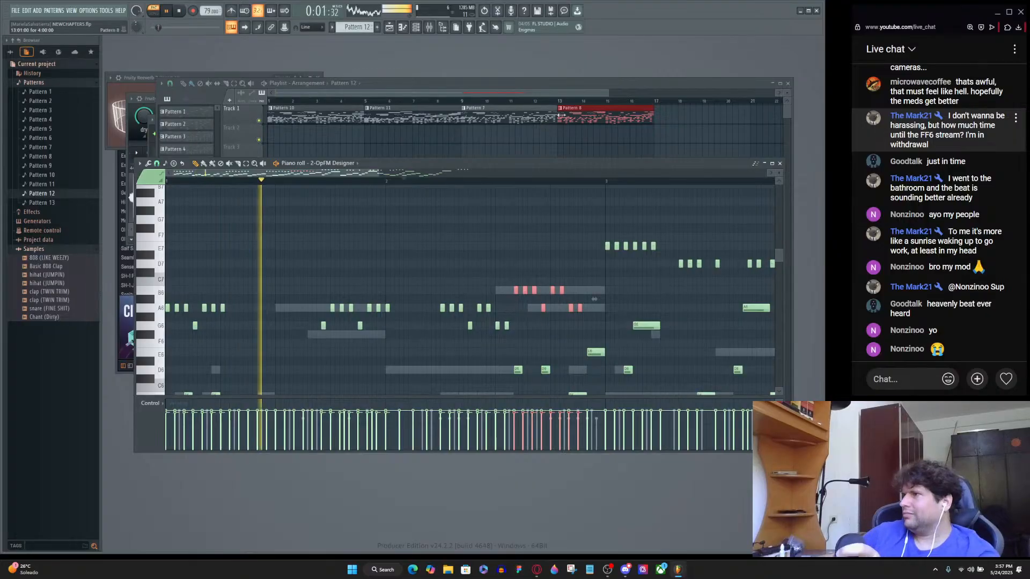
Move the Pattern 7 and Pattern 8 clips together to start at bar 16 and place Pattern 12 on Track 1 at bar 9, right after Pattern 11.
{"action": "left_click_drag", "start_coordinate": [509, 135], "coordinate": [647, 117]}
{"action": "left_click_drag", "start_coordinate": [505, 116], "coordinate": [669, 116]}
{"action": "left_click", "coordinate": [674, 115]}
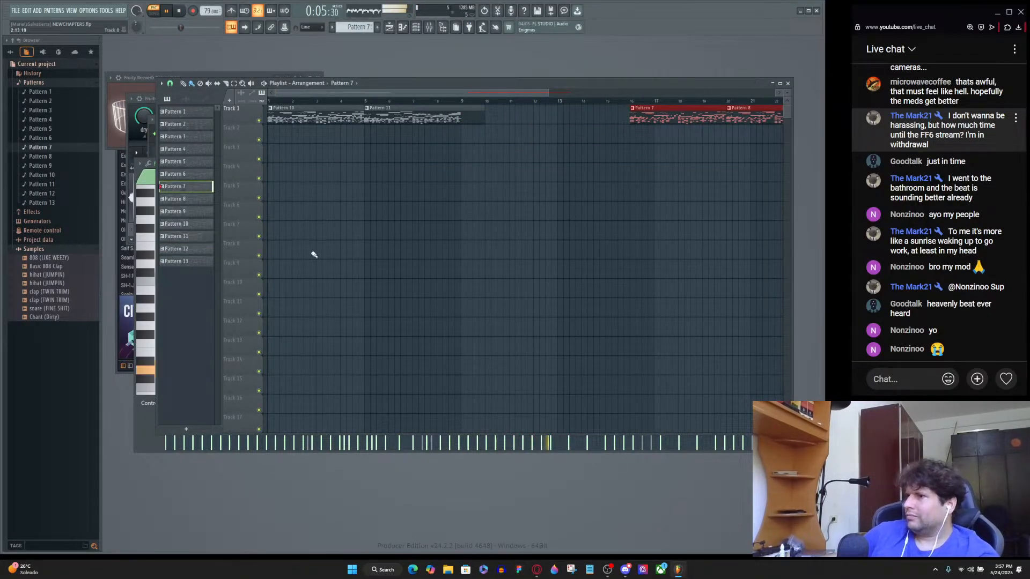
{"action": "left_click_drag", "start_coordinate": [194, 252], "coordinate": [491, 120]}
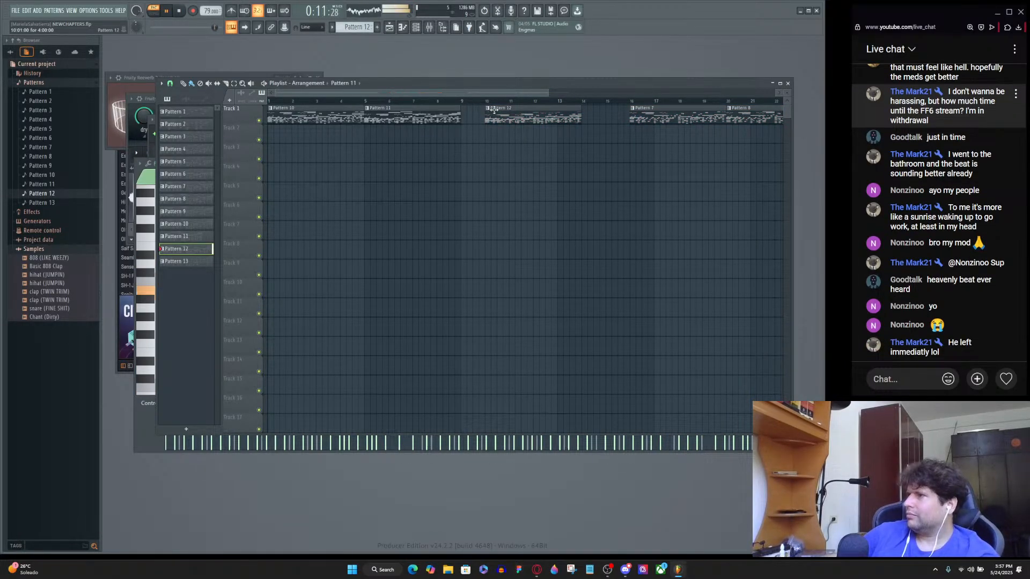
{"action": "scroll", "coordinate": [447, 177], "scroll_direction": "down", "scroll_amount": 3}
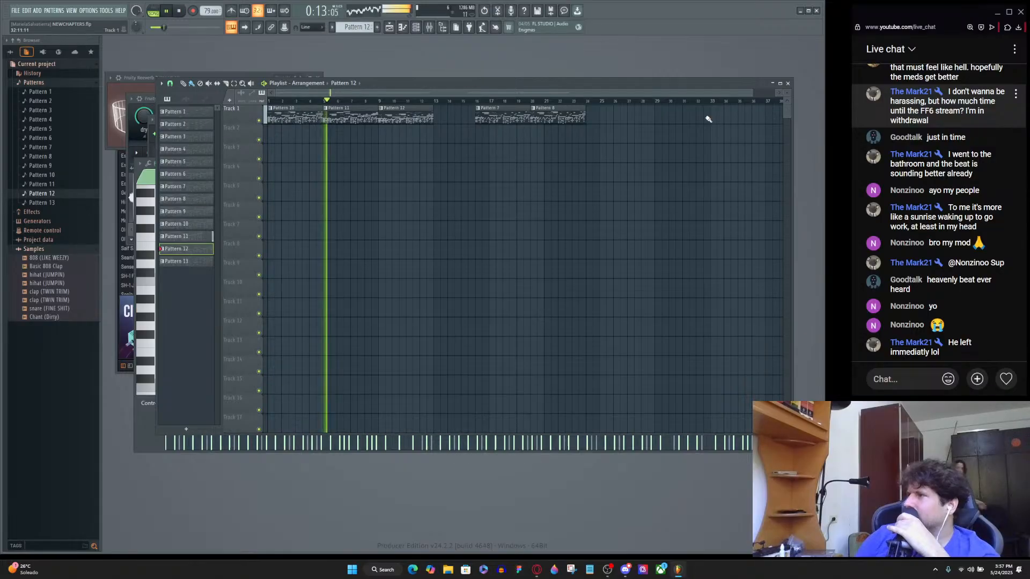
Stop playback, line up the Pattern 7 and Pattern 8 clips on Track 1 from bar 13 directly after Pattern 12, and save the project.
{"action": "left_click_drag", "start_coordinate": [514, 114], "coordinate": [552, 127]}
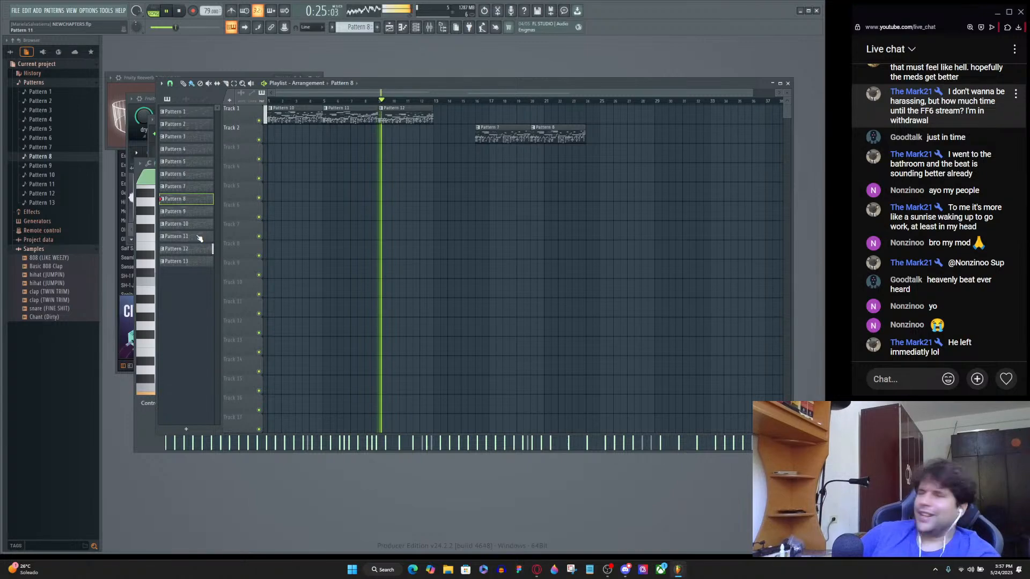
{"action": "key", "text": "space"}
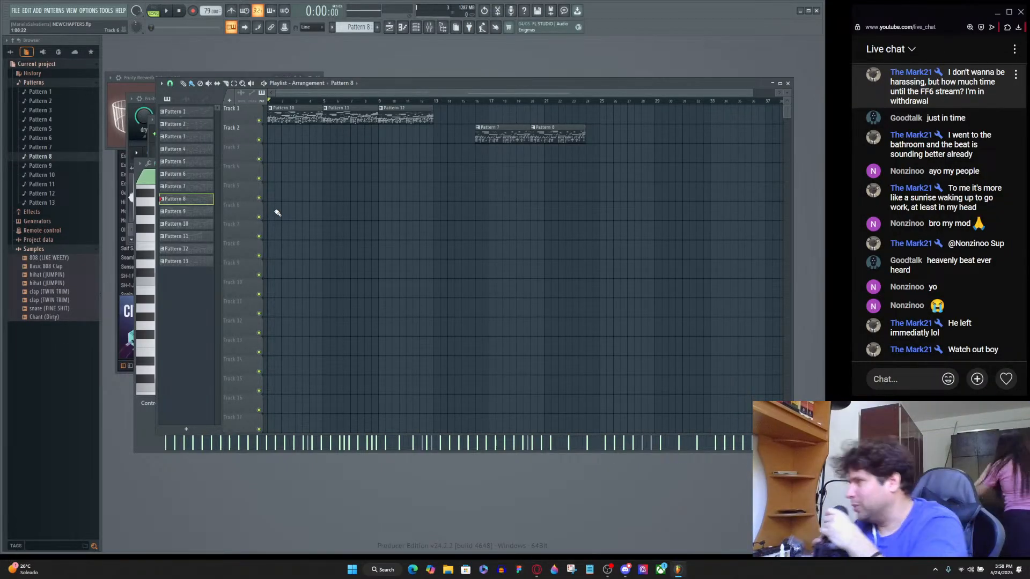
{"action": "left_click_drag", "start_coordinate": [491, 127], "coordinate": [461, 109]}
{"action": "left_click_drag", "start_coordinate": [569, 129], "coordinate": [529, 111]}
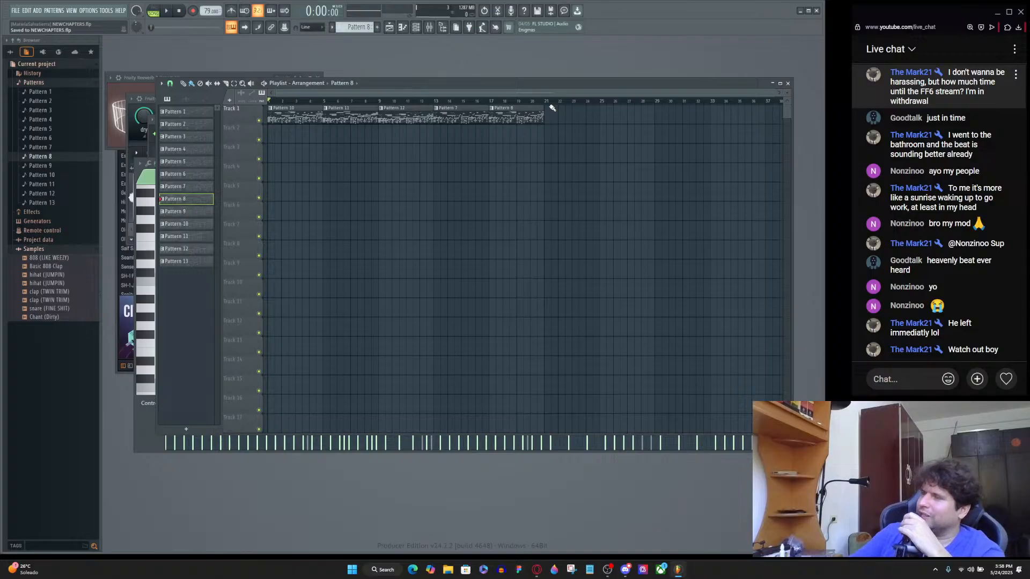
{"action": "left_click", "coordinate": [29, 8]}
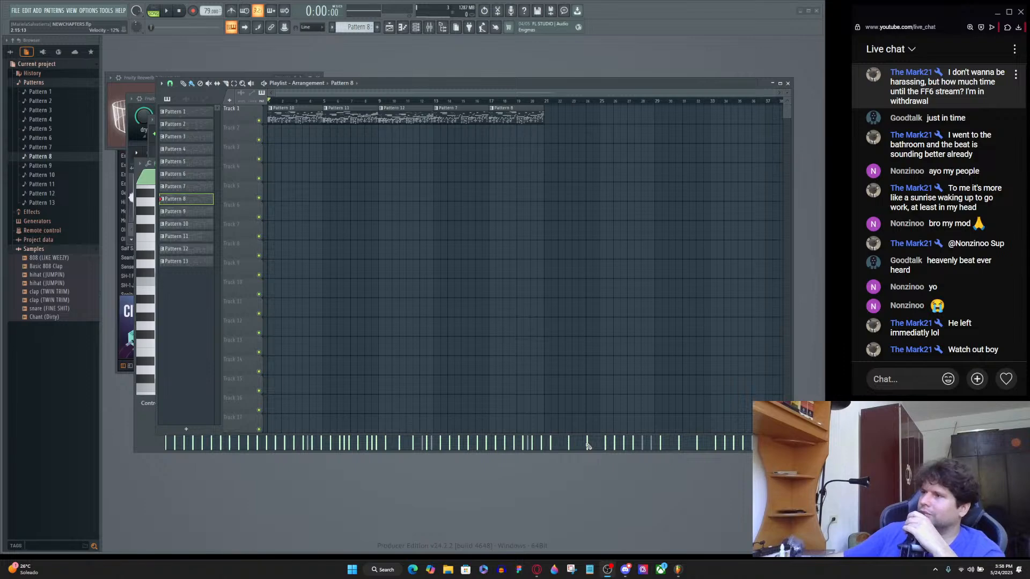
Play Pattern 7 on its own while adjusting the main volume, and save the project.
{"action": "left_click", "coordinate": [172, 186]}
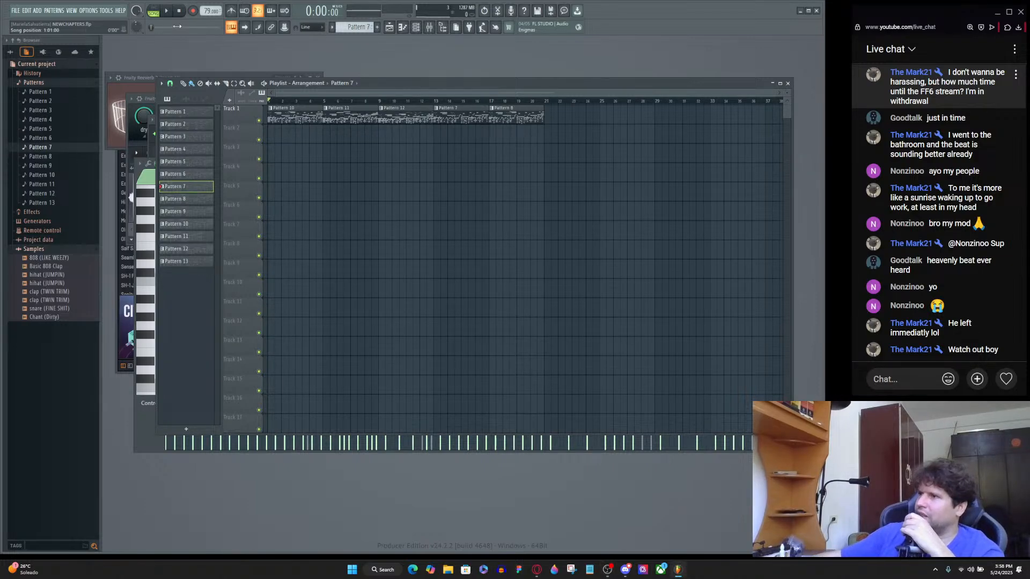
{"action": "key", "text": "space"}
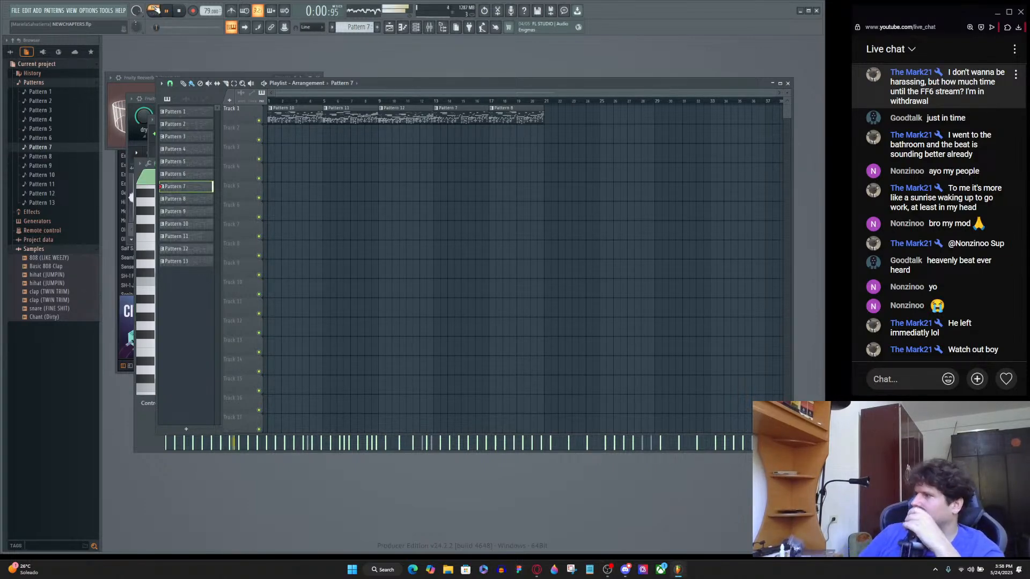
{"action": "left_click_drag", "start_coordinate": [137, 10], "coordinate": [136, 14]}
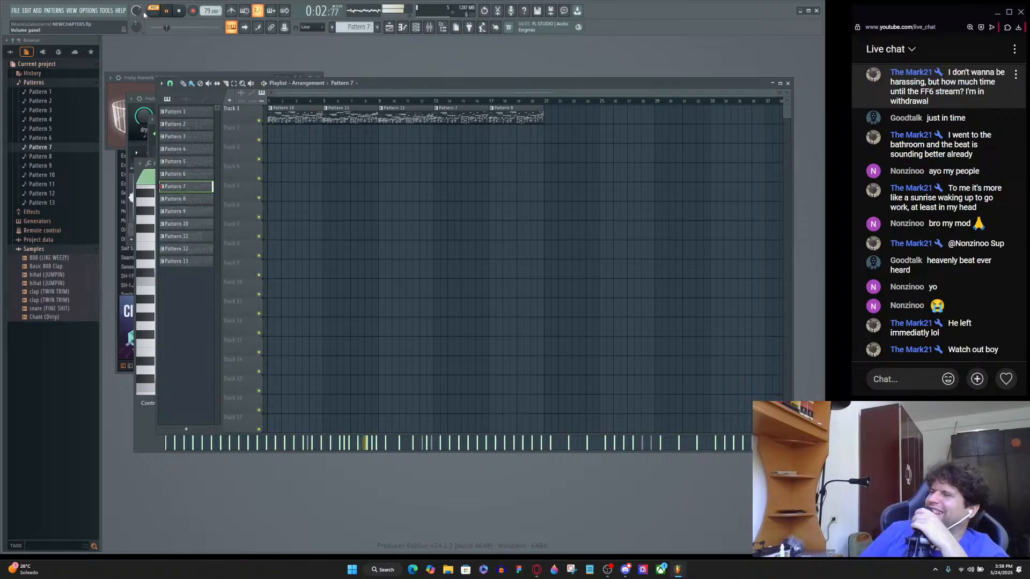
{"action": "key", "text": "ctrl+s"}
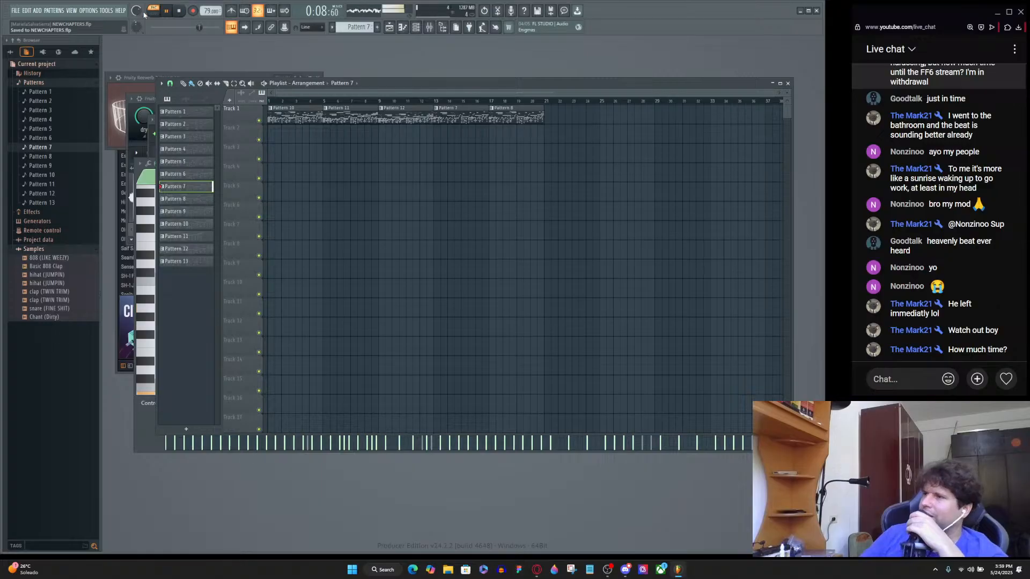
{"action": "left_click", "coordinate": [15, 11]}
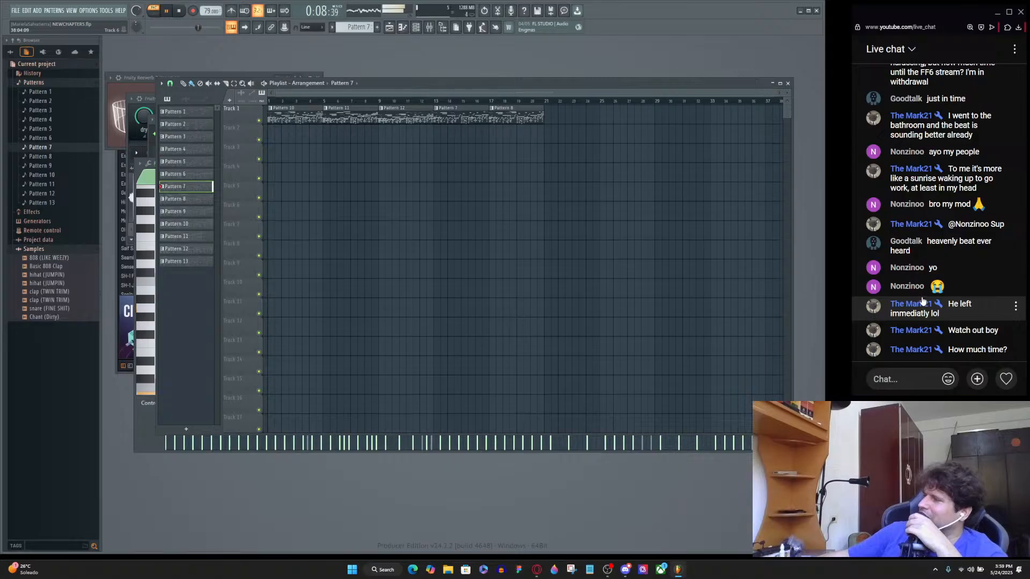
Look back through the earlier messages in the YouTube live chat and return towards the newest ones.
{"action": "scroll", "coordinate": [924, 301], "scroll_direction": "up", "scroll_amount": 1}
{"action": "scroll", "coordinate": [966, 295], "scroll_direction": "up", "scroll_amount": 8}
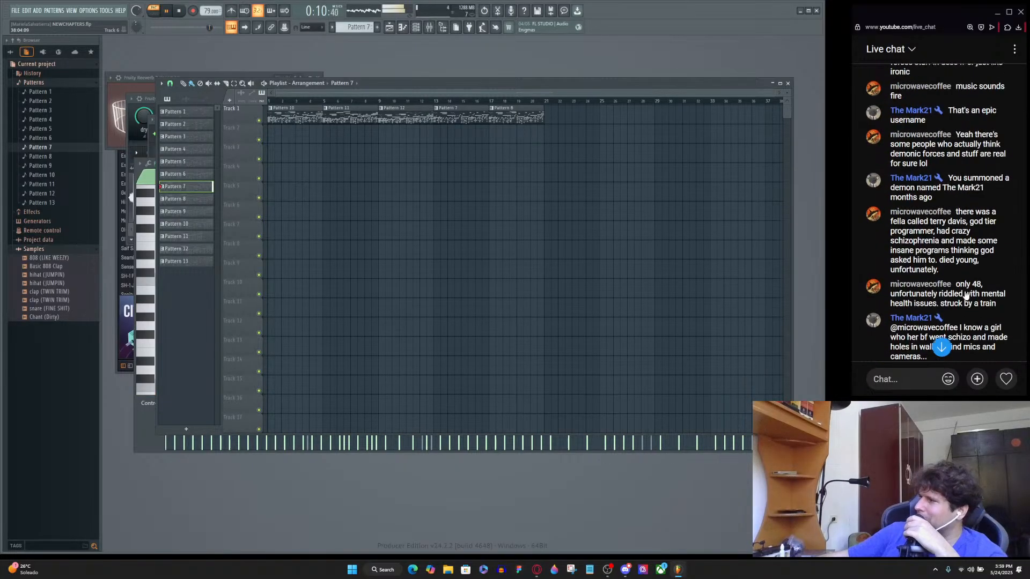
{"action": "scroll", "coordinate": [966, 295], "scroll_direction": "up", "scroll_amount": 6}
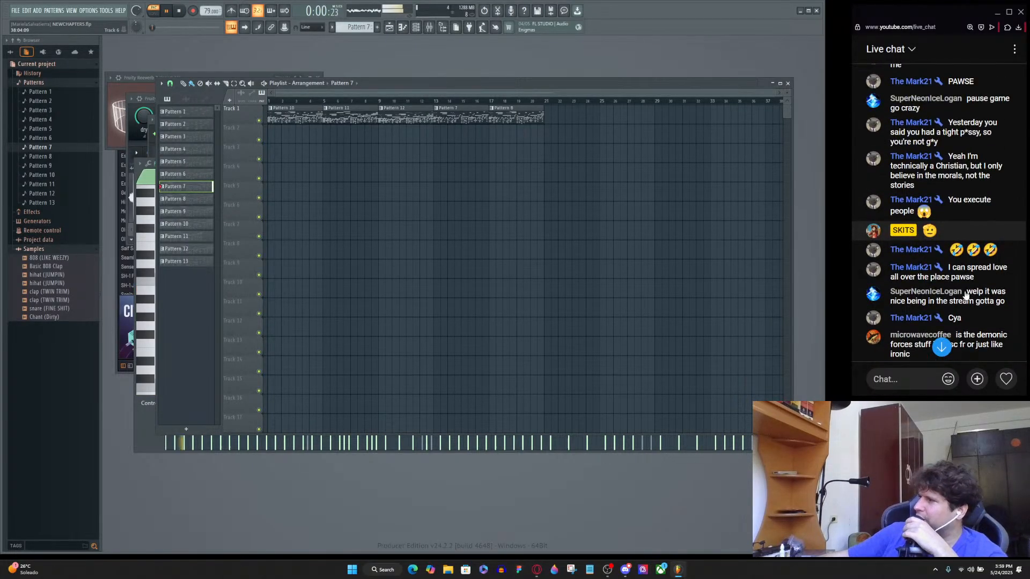
{"action": "scroll", "coordinate": [969, 257], "scroll_direction": "up", "scroll_amount": 1}
{"action": "scroll", "coordinate": [969, 257], "scroll_direction": "up", "scroll_amount": 15}
{"action": "scroll", "coordinate": [971, 256], "scroll_direction": "up", "scroll_amount": 20}
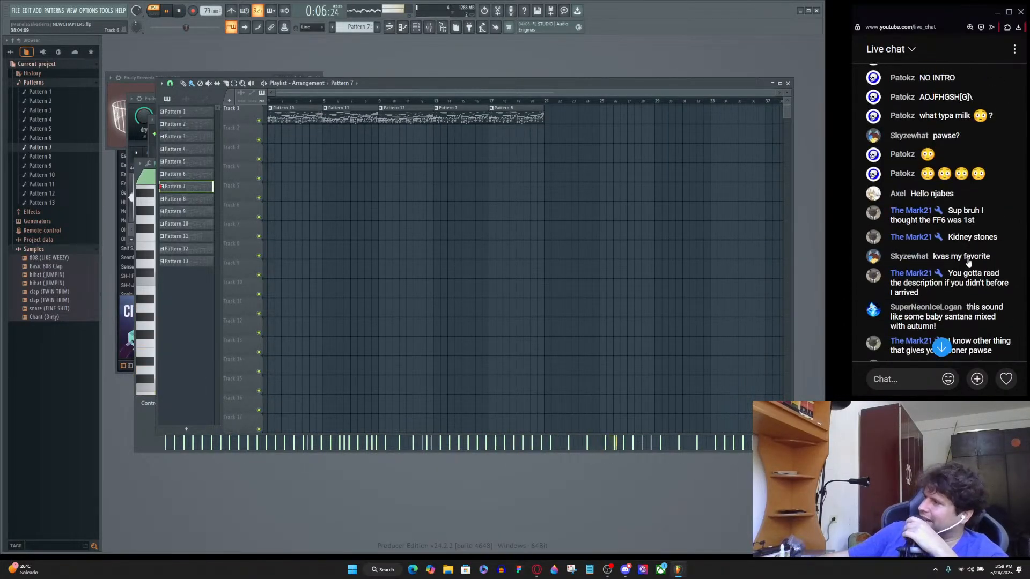
{"action": "scroll", "coordinate": [969, 262], "scroll_direction": "up", "scroll_amount": 8}
{"action": "scroll", "coordinate": [968, 262], "scroll_direction": "down", "scroll_amount": 20}
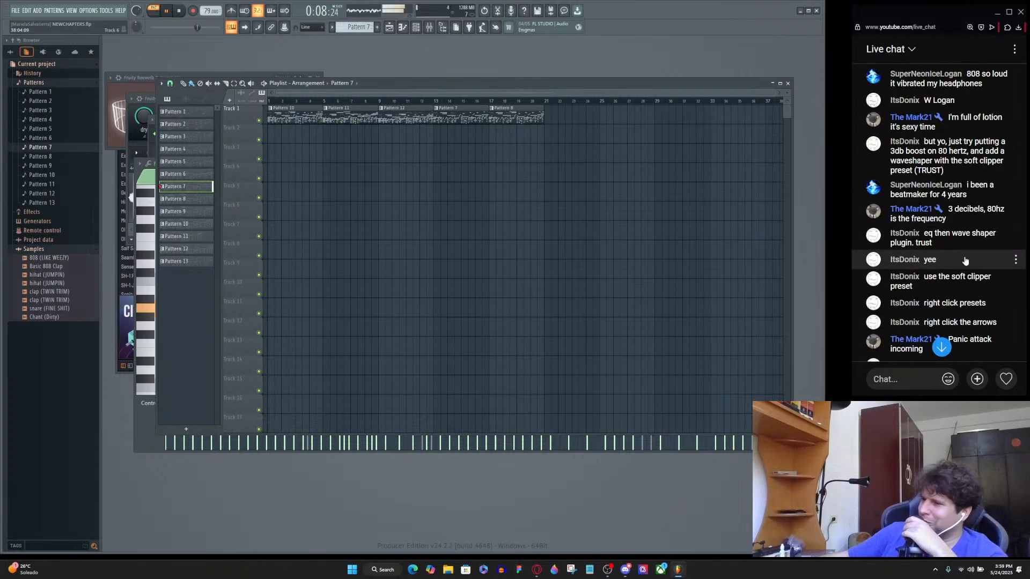
{"action": "scroll", "coordinate": [971, 269], "scroll_direction": "down", "scroll_amount": 20}
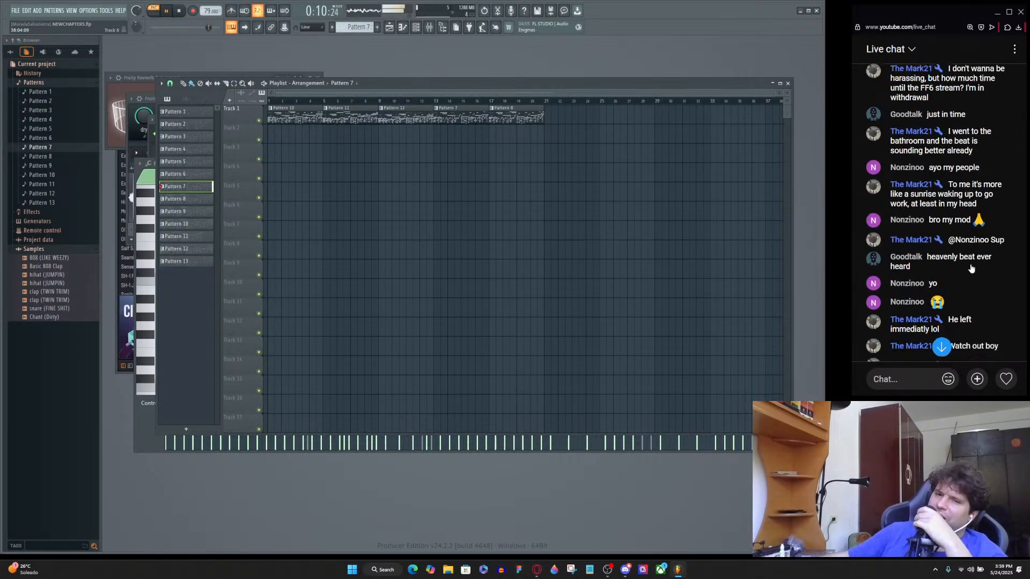